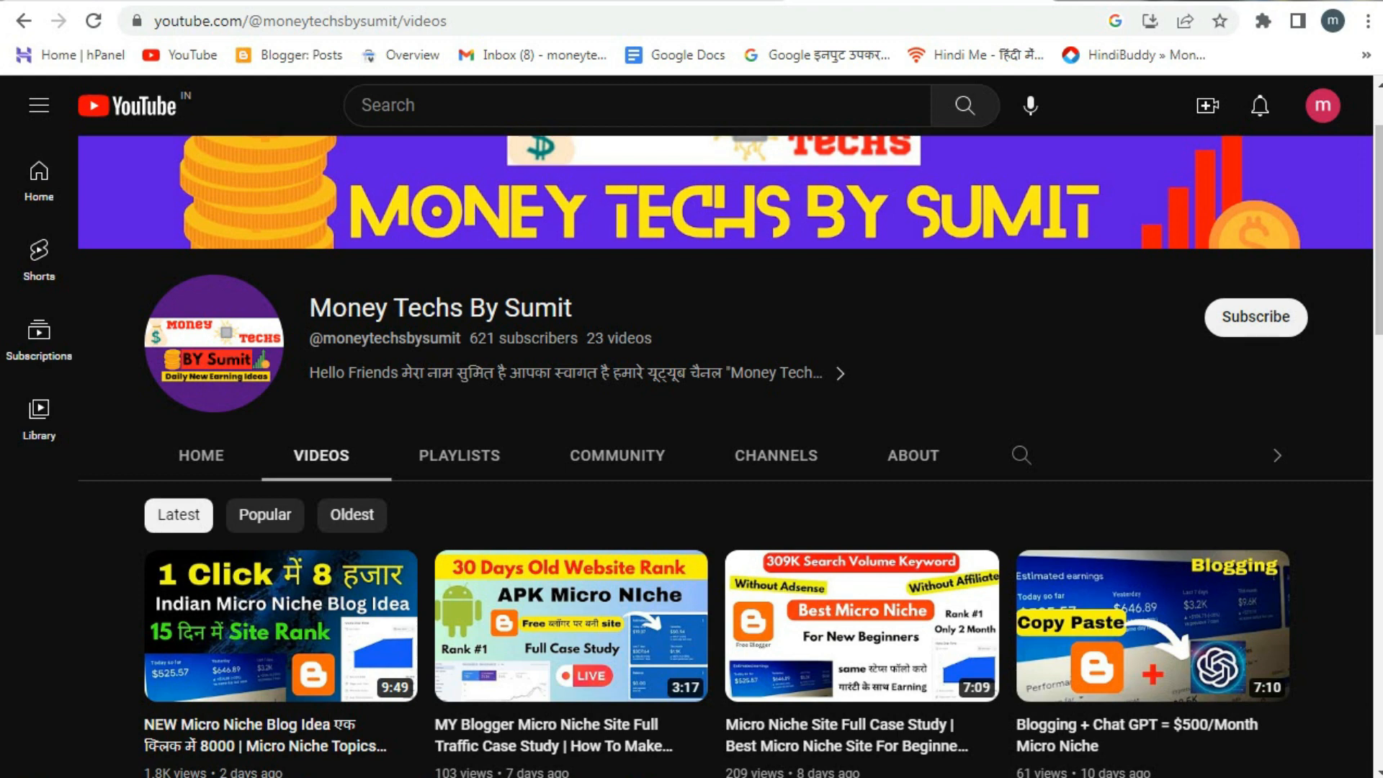
scroll(720, 432, down, 2)
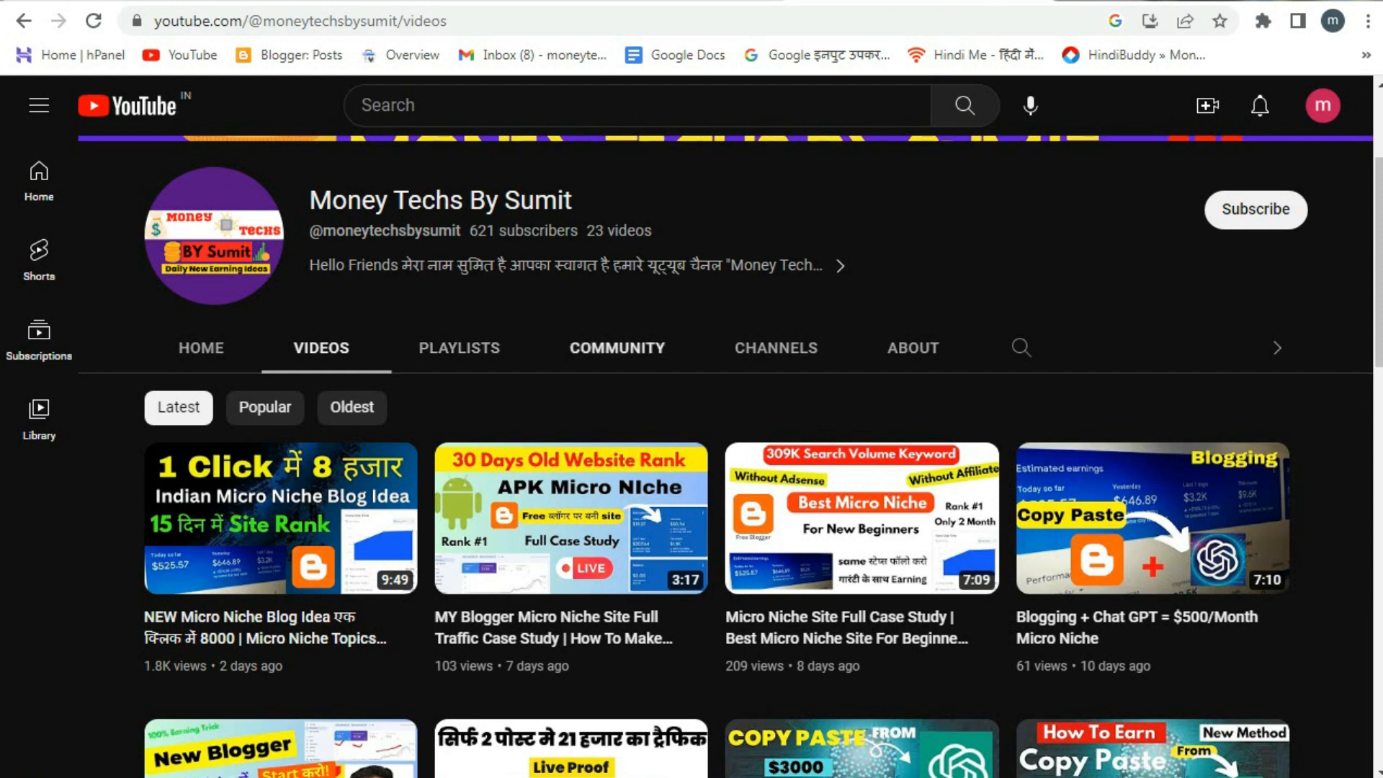
scroll(720, 360, up, 3)
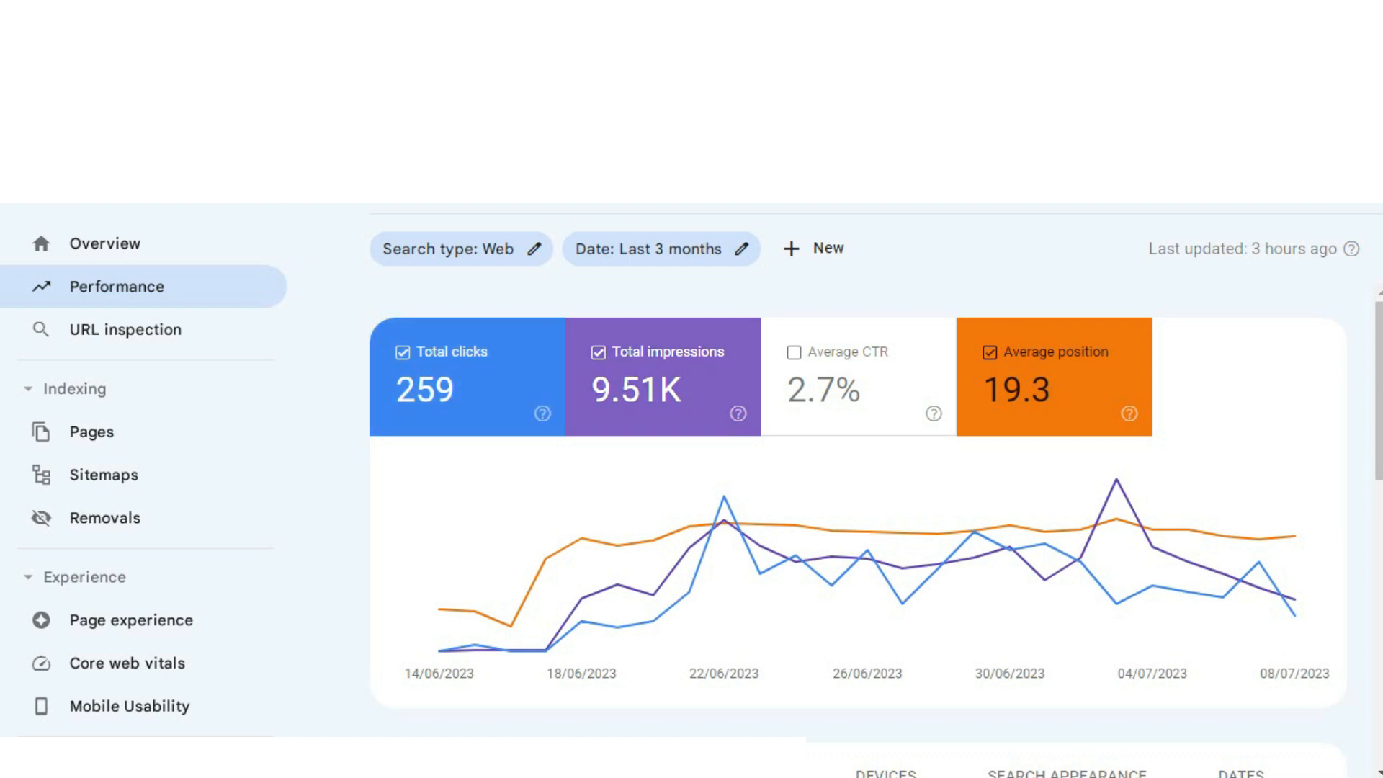
Compare the Search Console performance chart with and without the Average CTR metric.
click(837, 384)
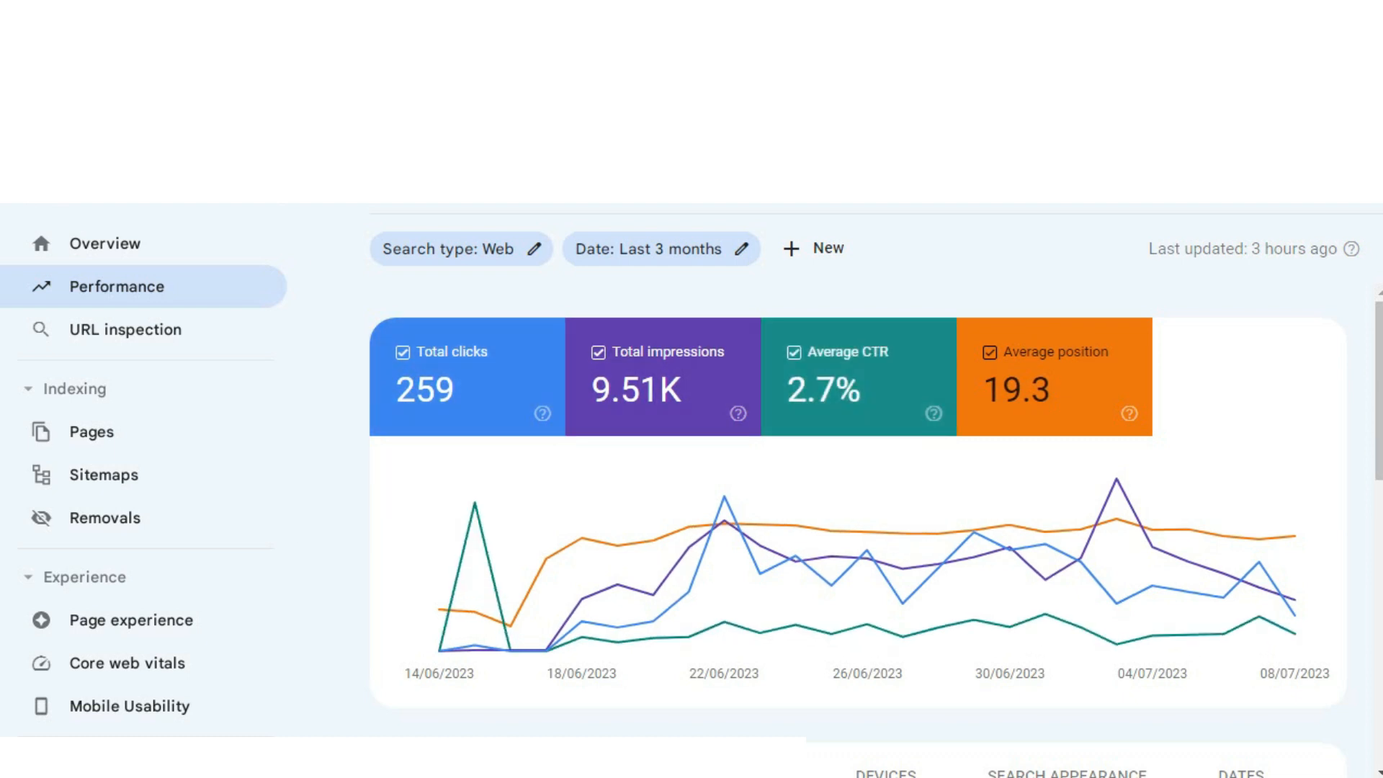
click(837, 383)
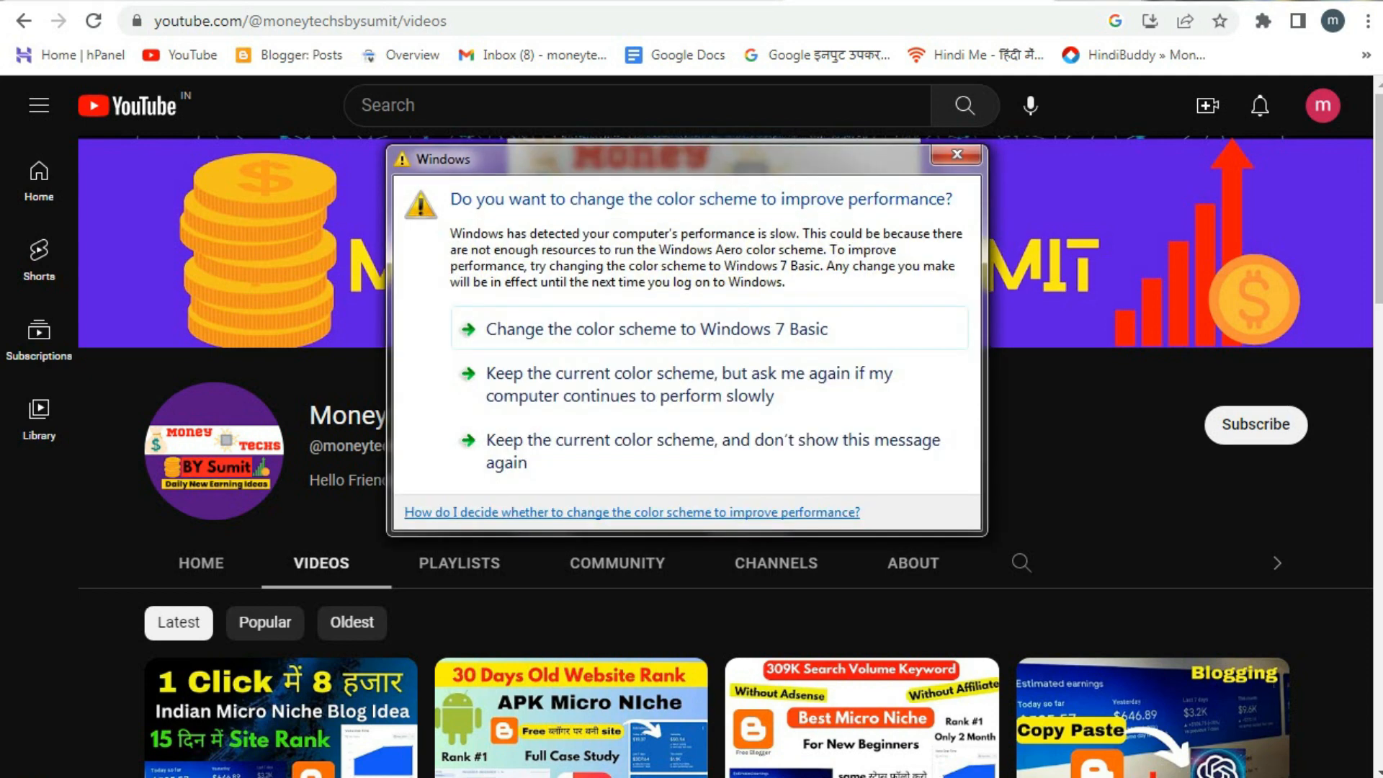
Dismiss the Windows color scheme performance prompt without changing the scheme.
click(956, 154)
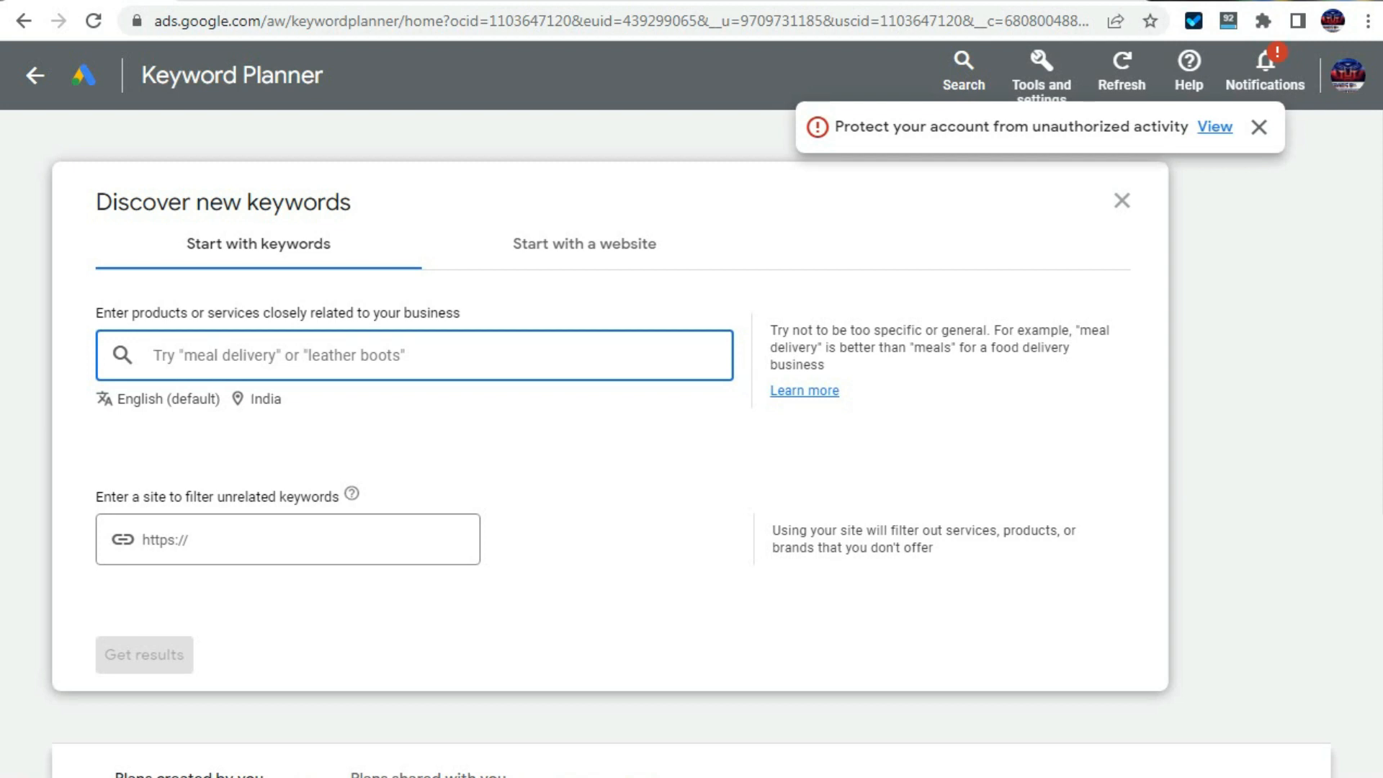
Search Google Ads Keyword Planner for new keywords related to "apk" and review the listed keyword ideas.
click(1267, 1)
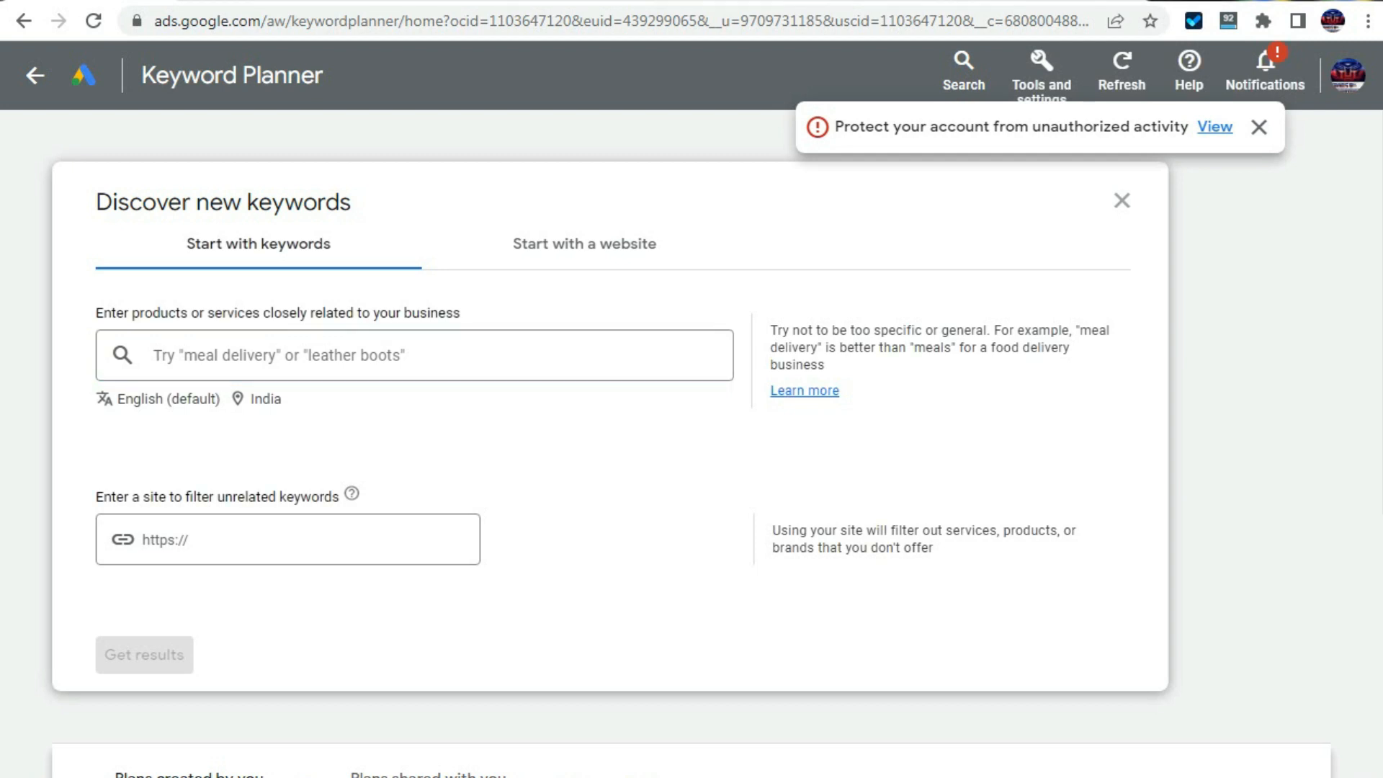
click(414, 355)
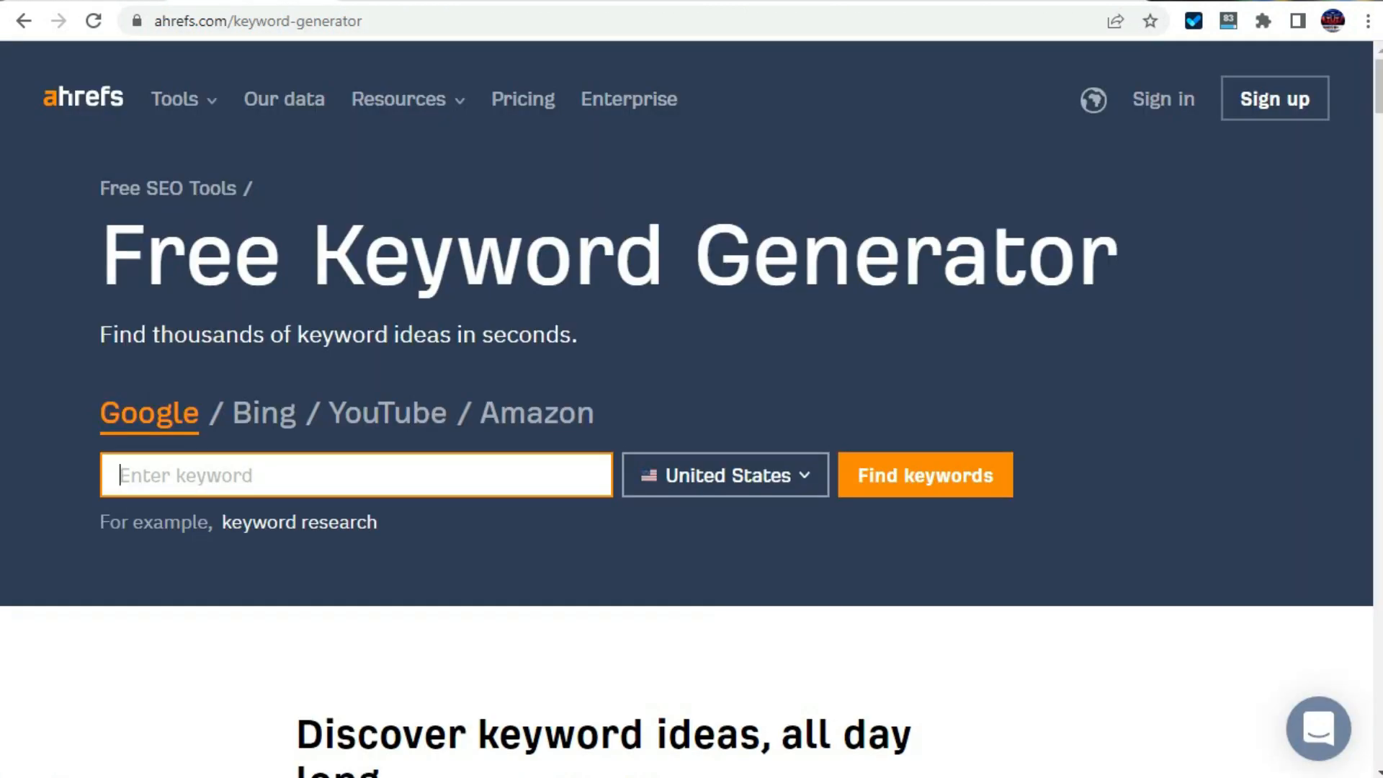
drag(102, 256, 1077, 258)
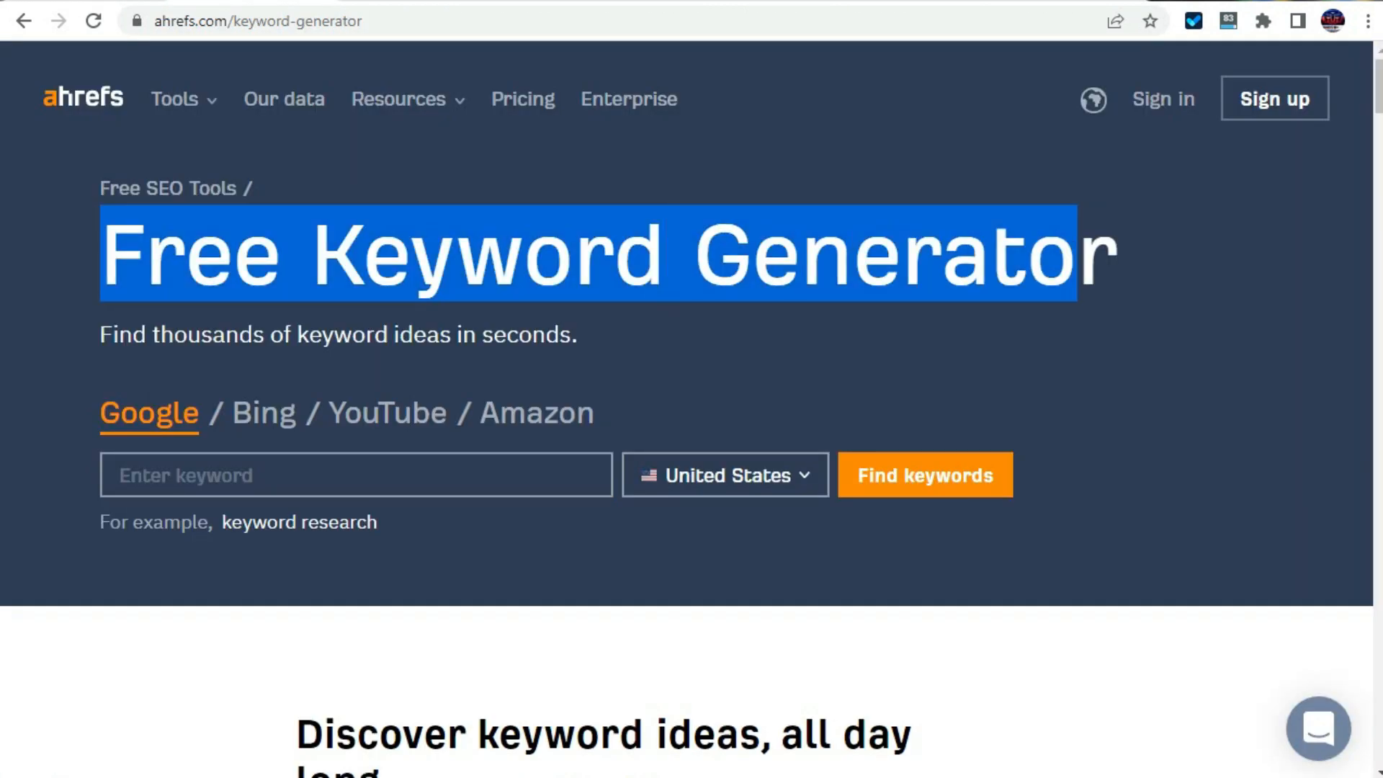
click(1078, 259)
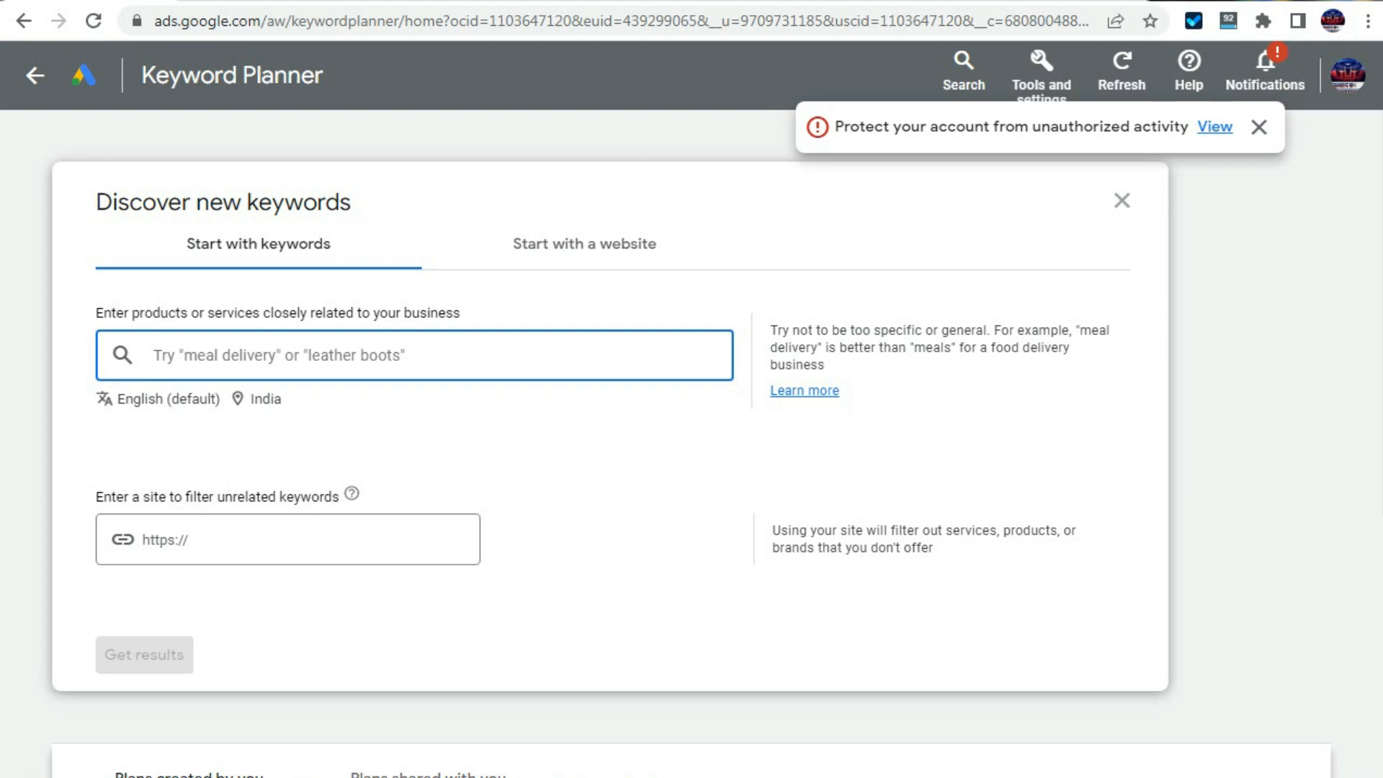
text(apk)
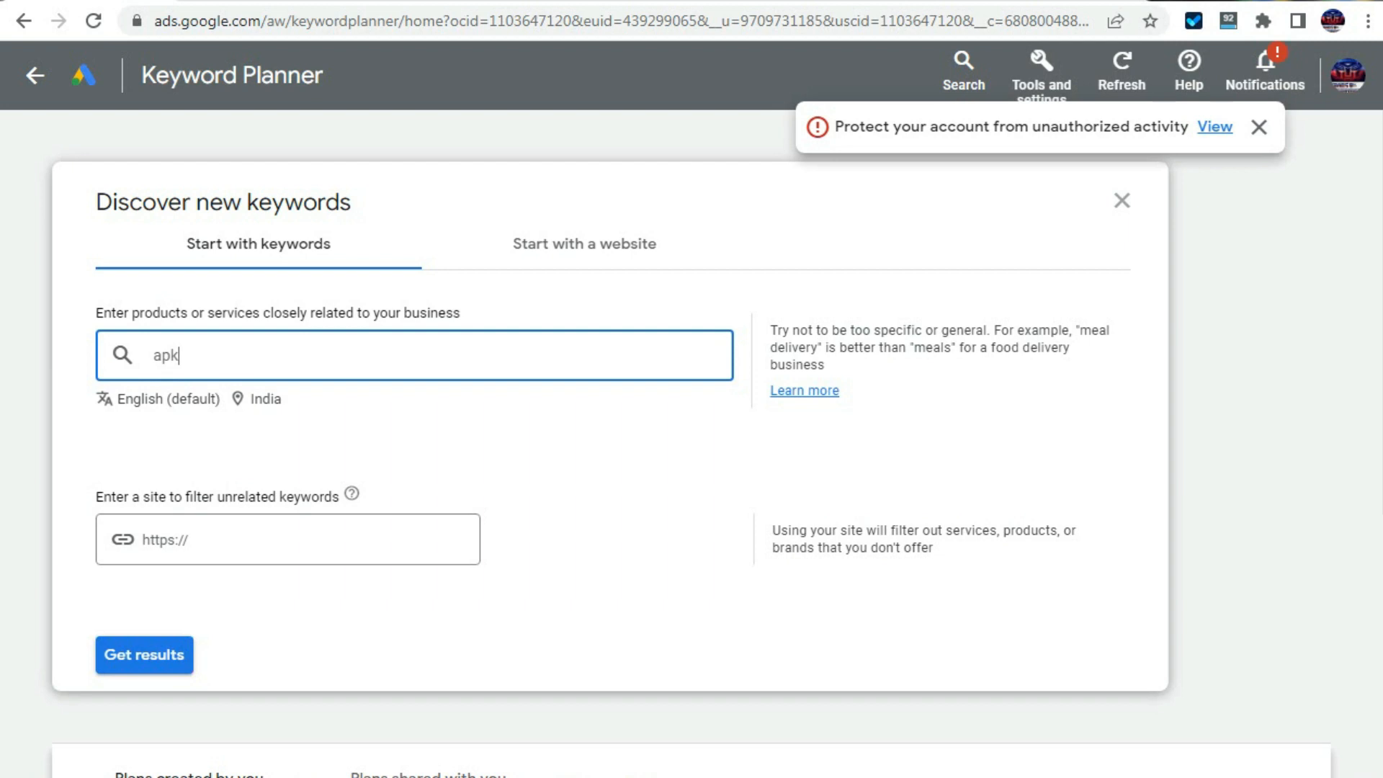
key(Return)
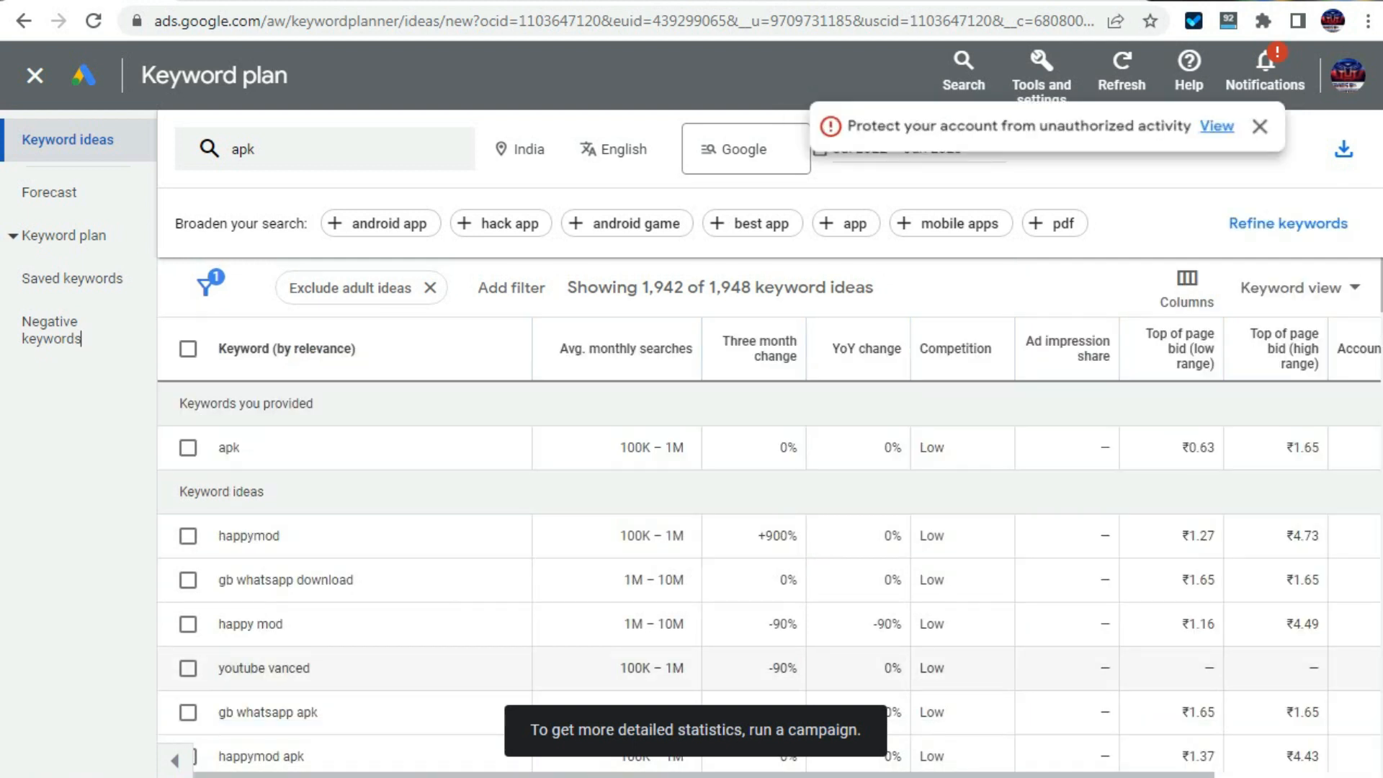
scroll(80, 338, down, 2)
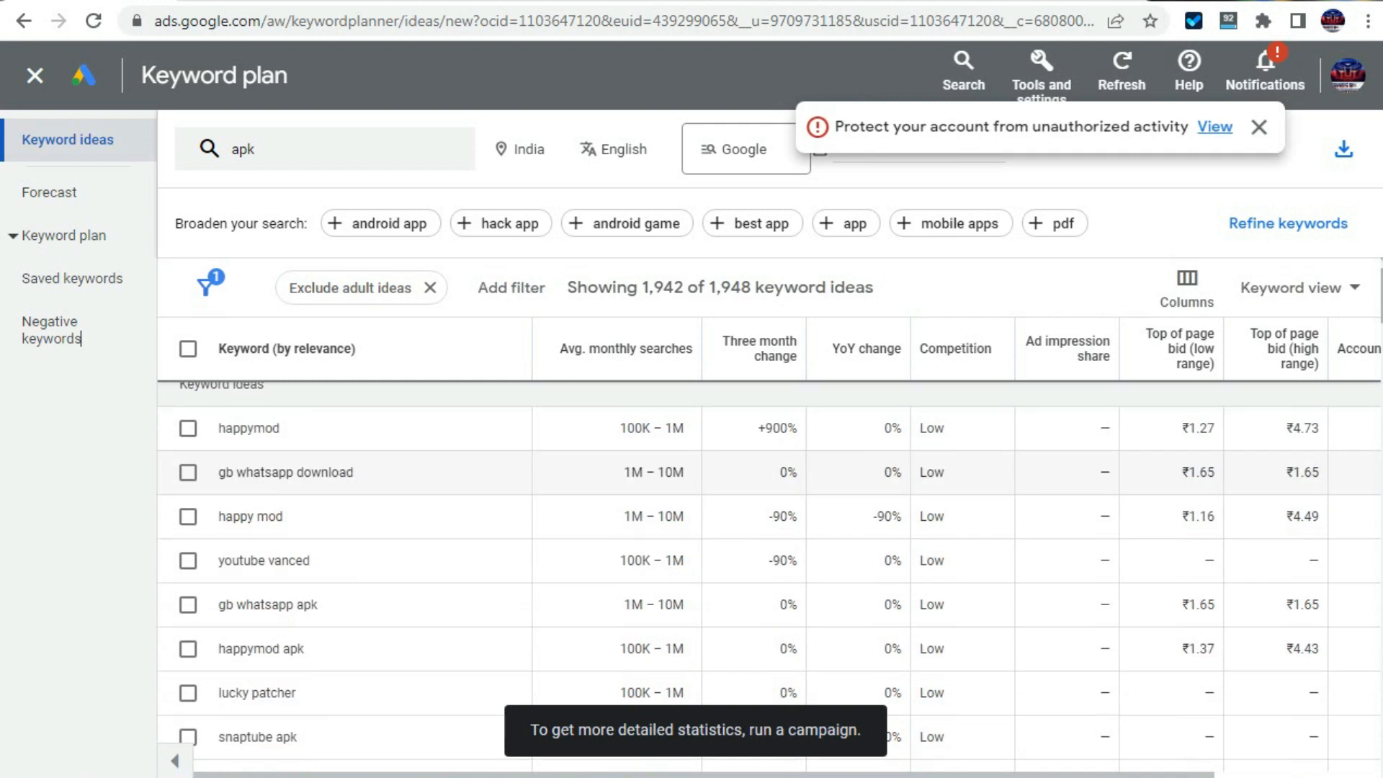
scroll(81, 338, down, 7)
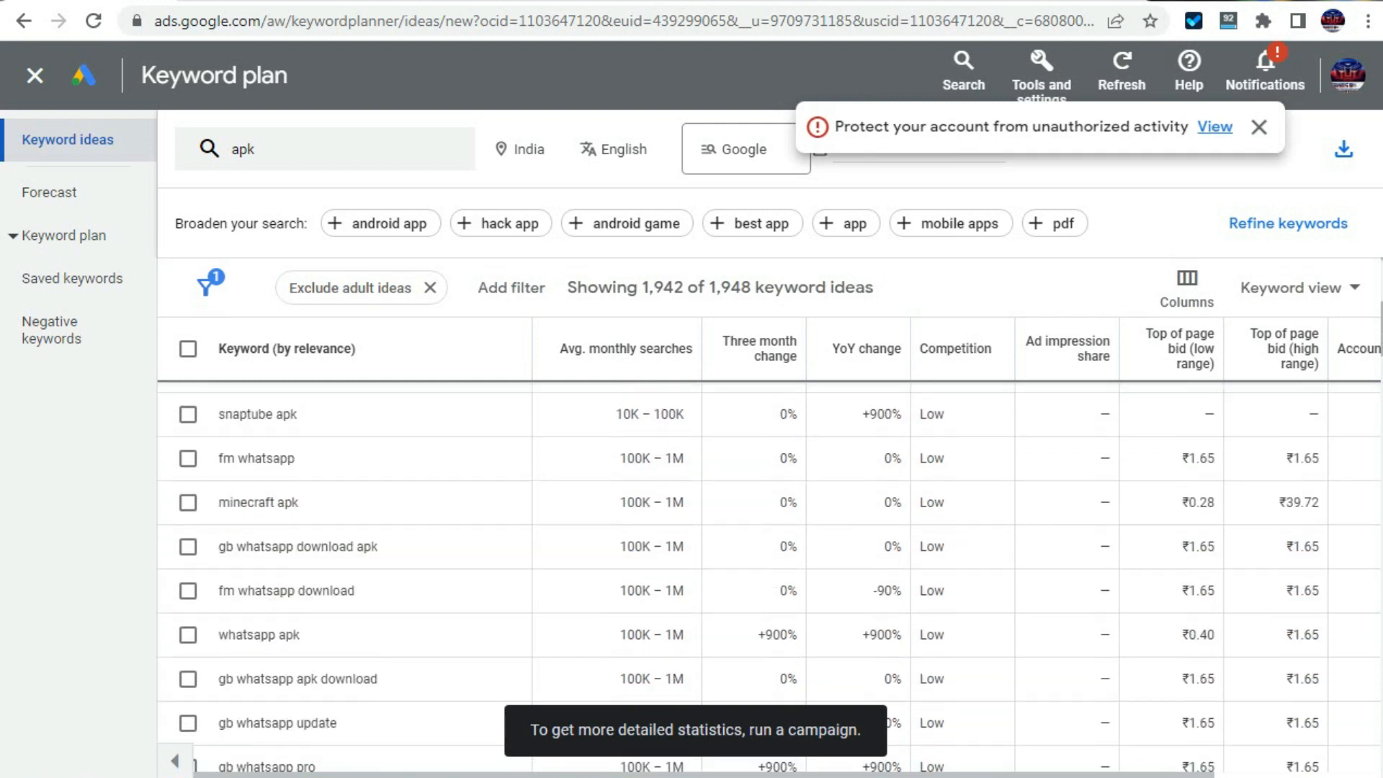
scroll(80, 339, down, 3)
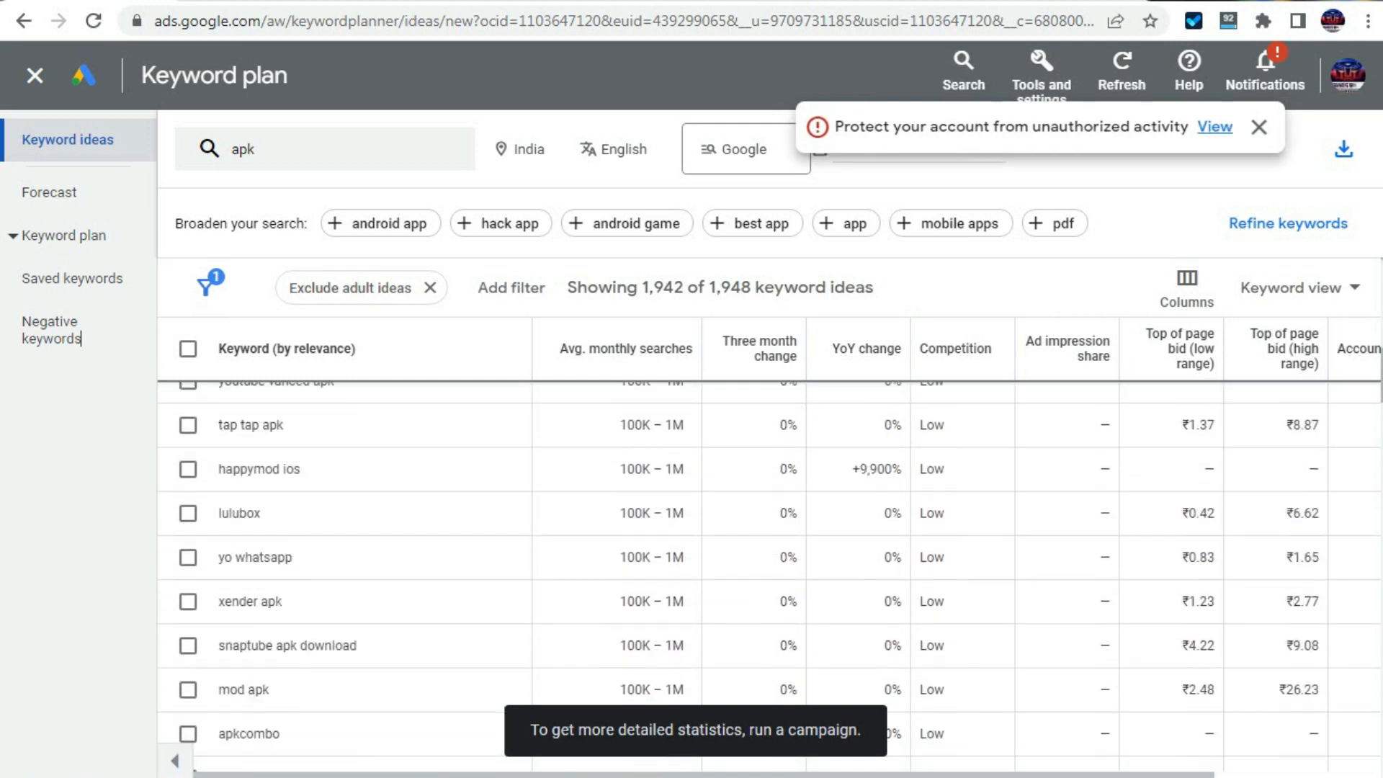
scroll(81, 339, down, 4)
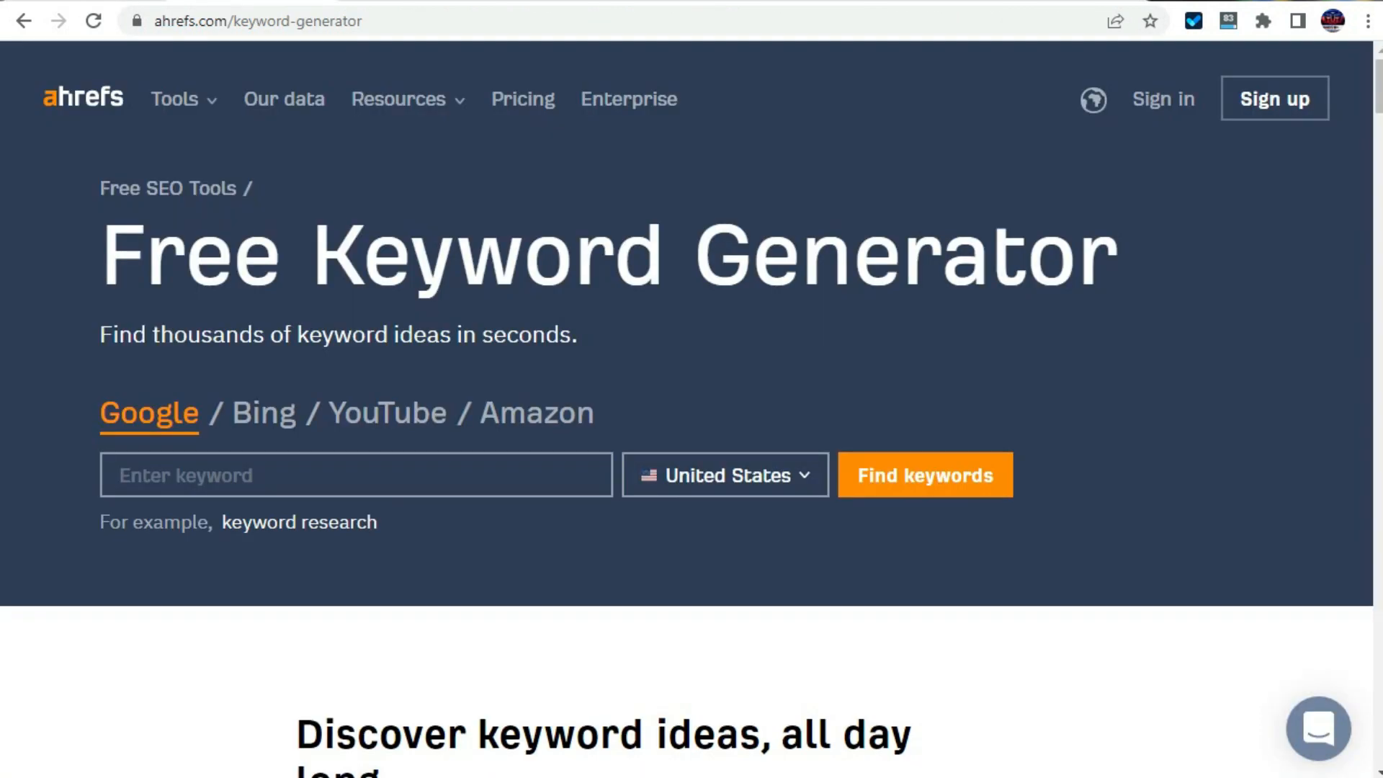
Switch to the Ahrefs Free Keyword Generator and find Google keyword ideas for "apk" in Turkey.
click(356, 475)
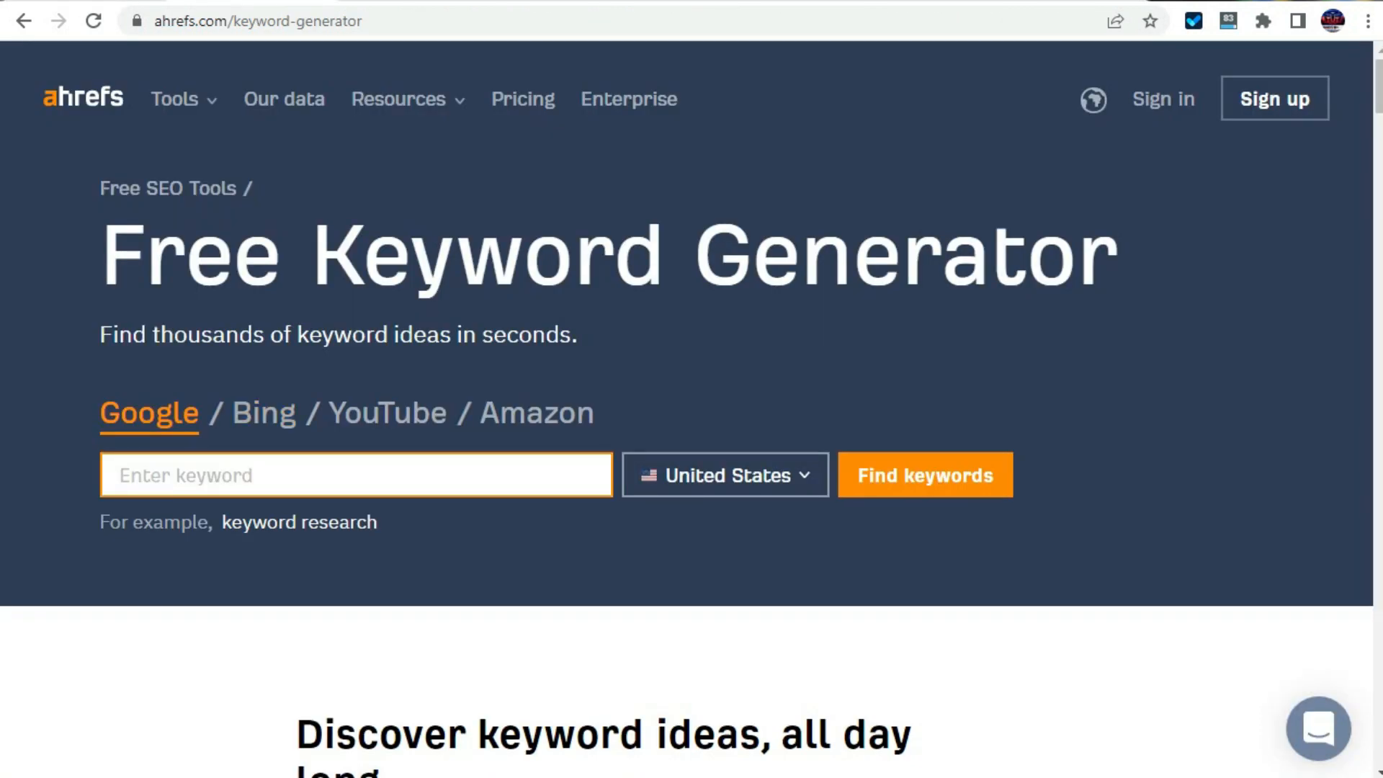
text(apk)
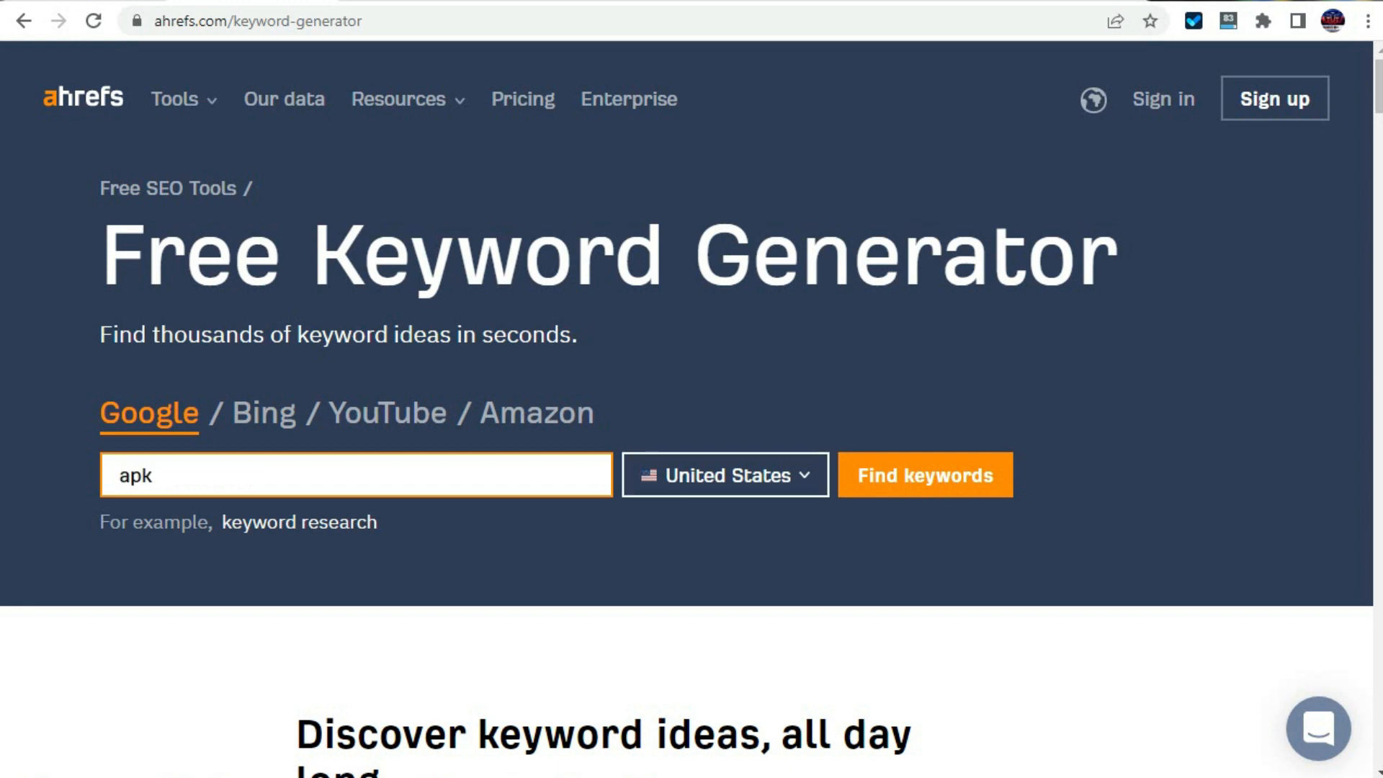
key(Tab)
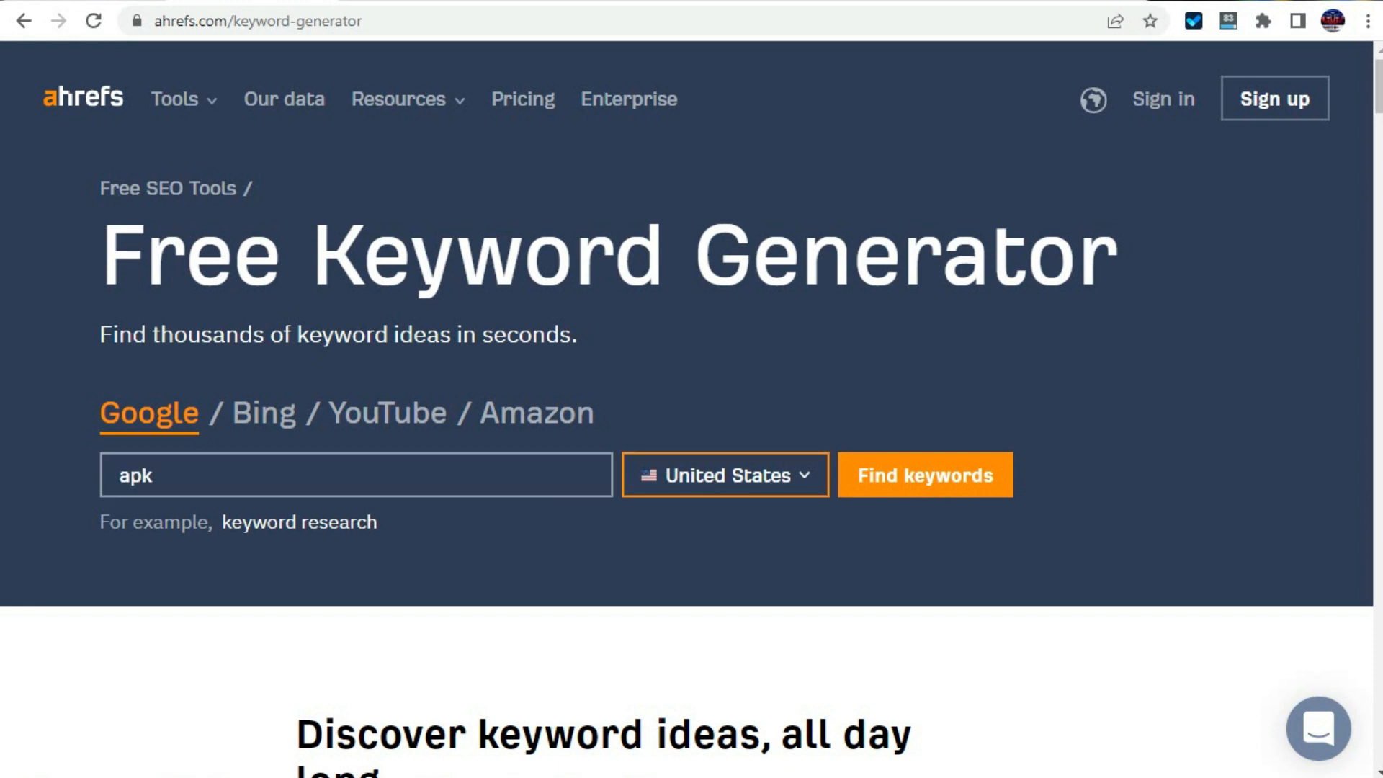
key(Return)
key(Escape)
click(725, 487)
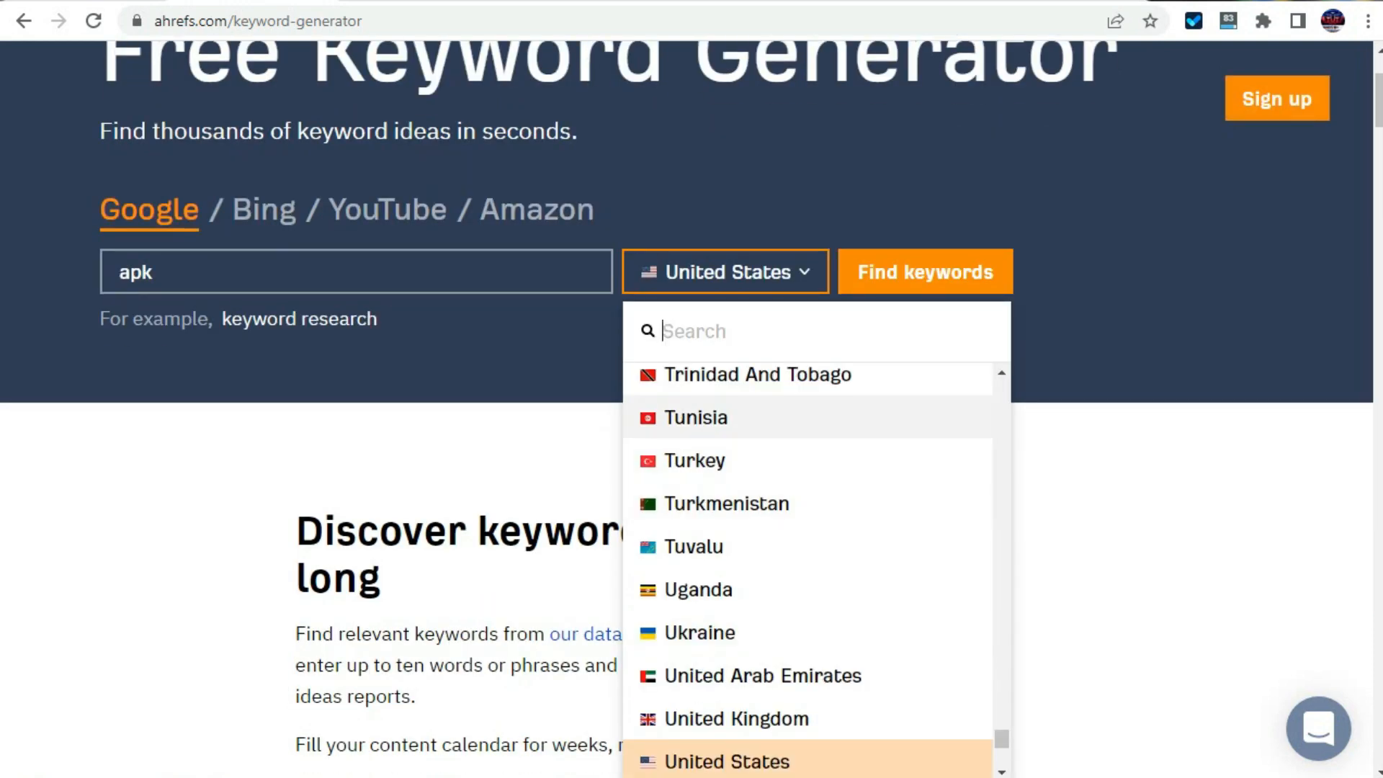
click(695, 460)
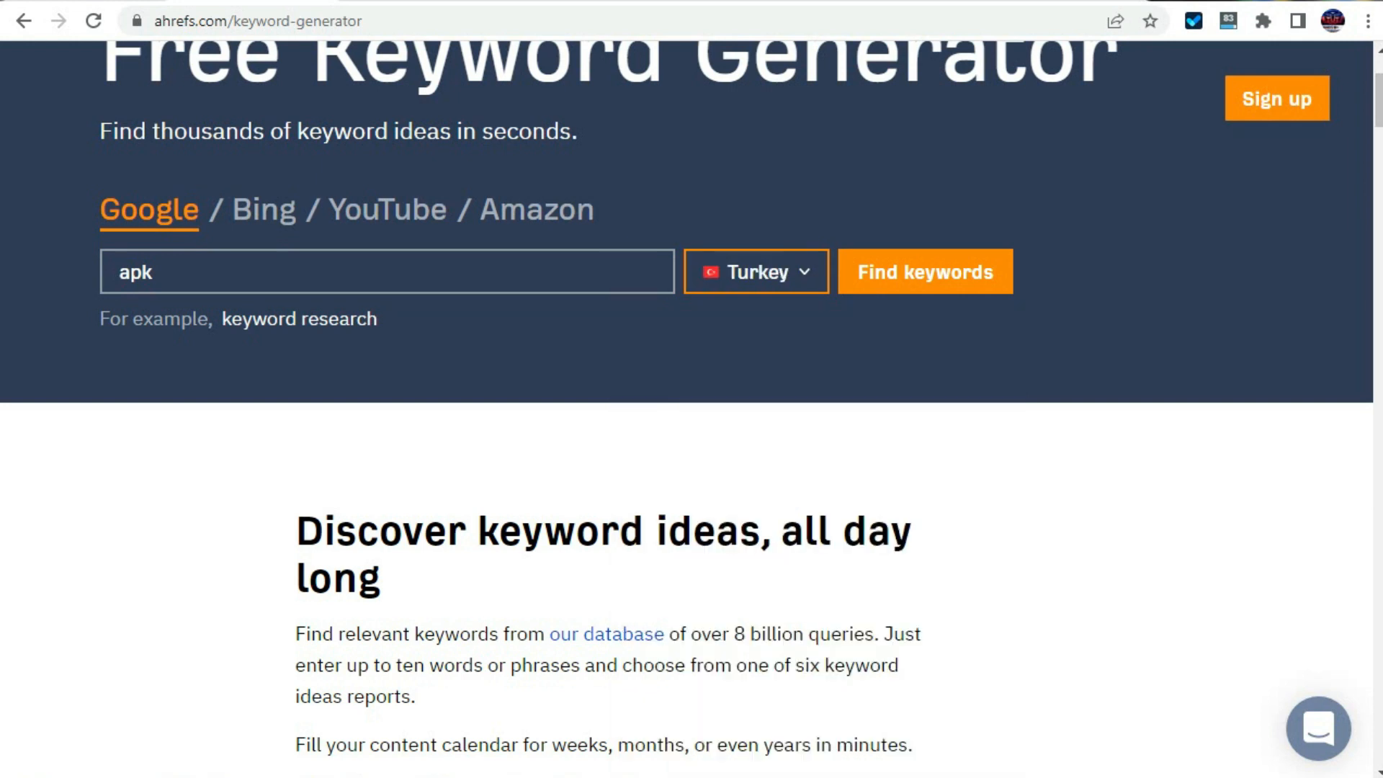
click(925, 273)
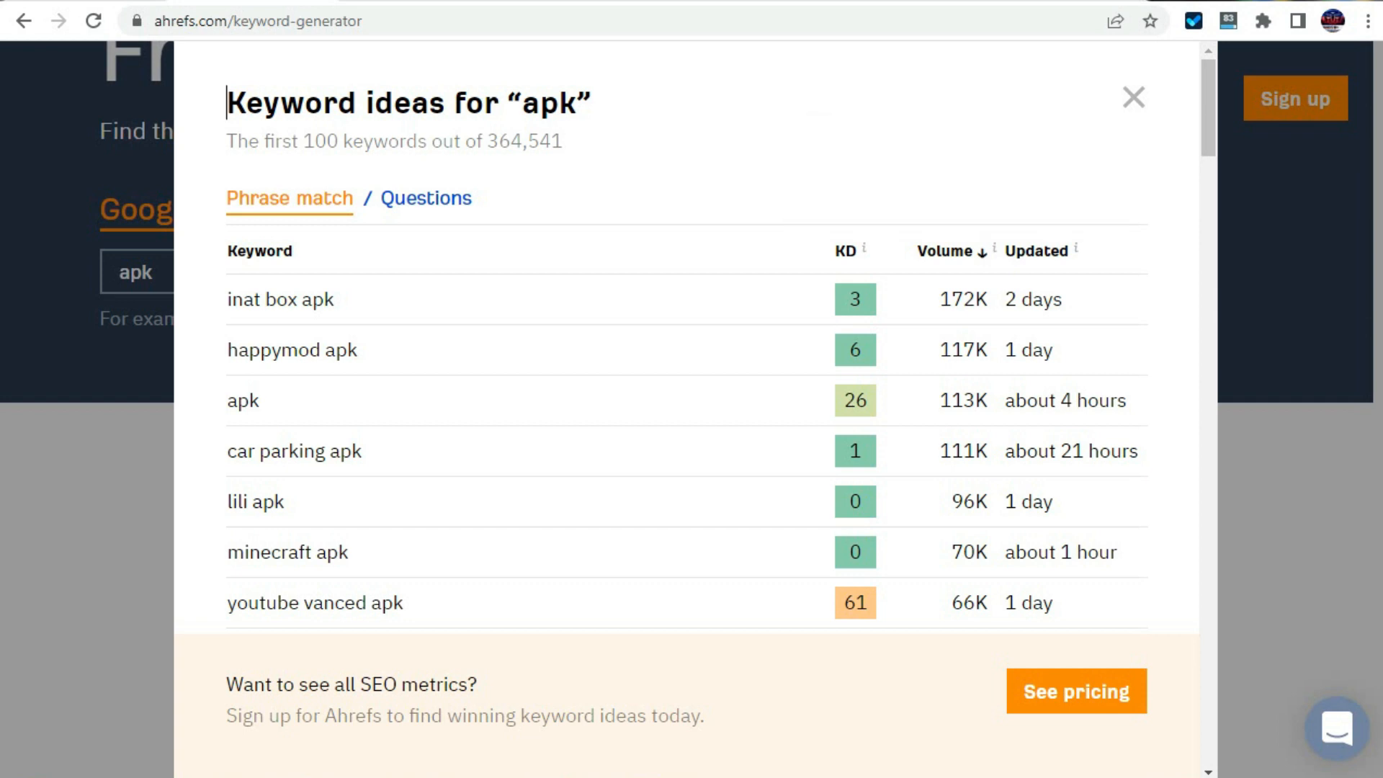
Review the phrase match ideas, copy the keyword "lili apk", and close the results.
scroll(686, 403, down, 2)
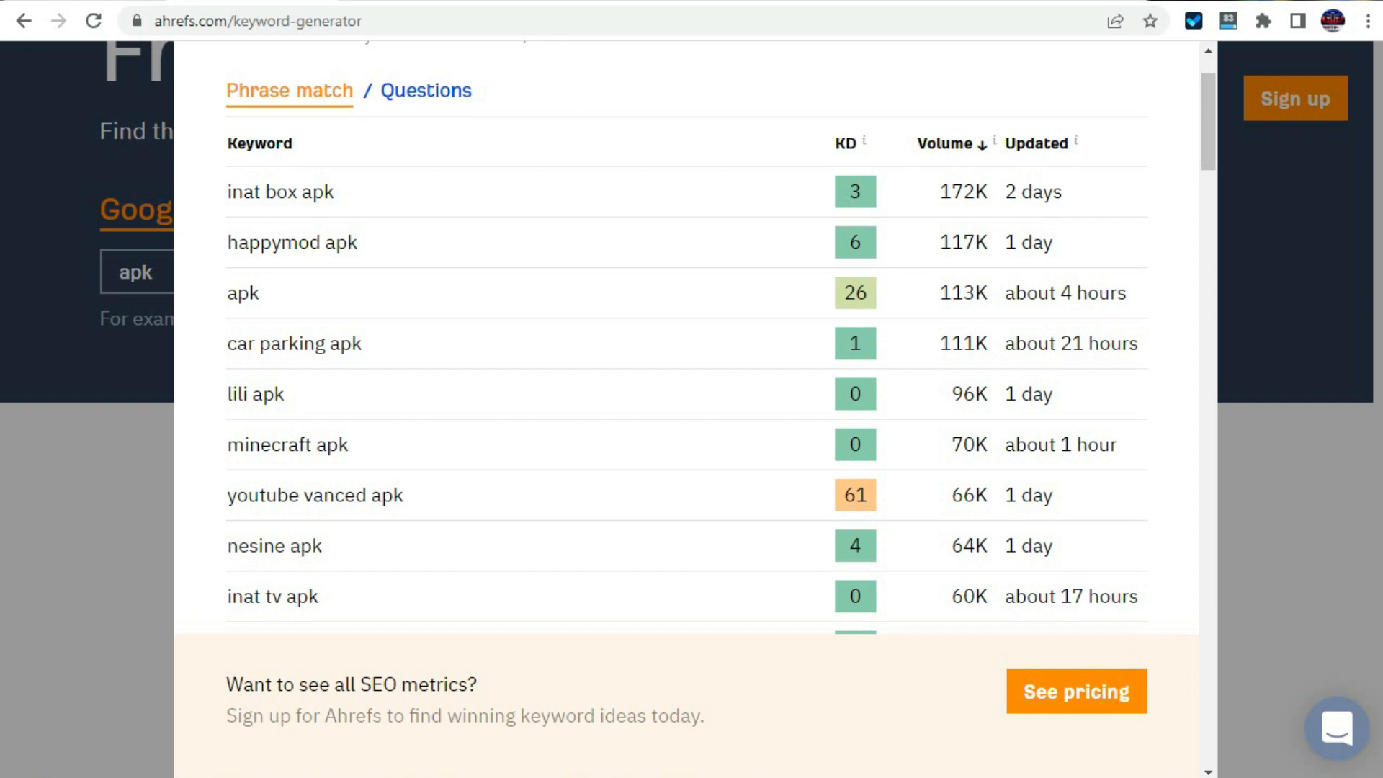
drag(226, 119, 227, 394)
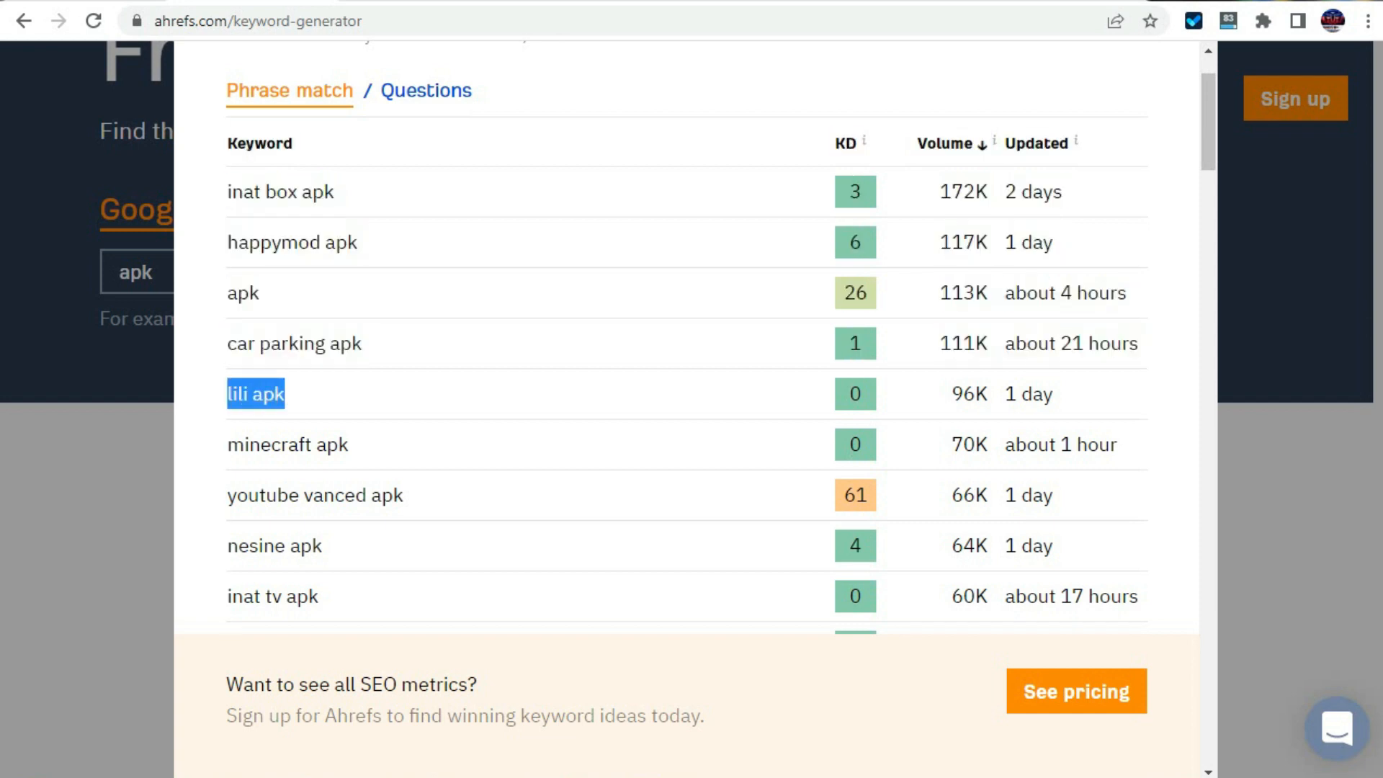
drag(950, 394, 987, 394)
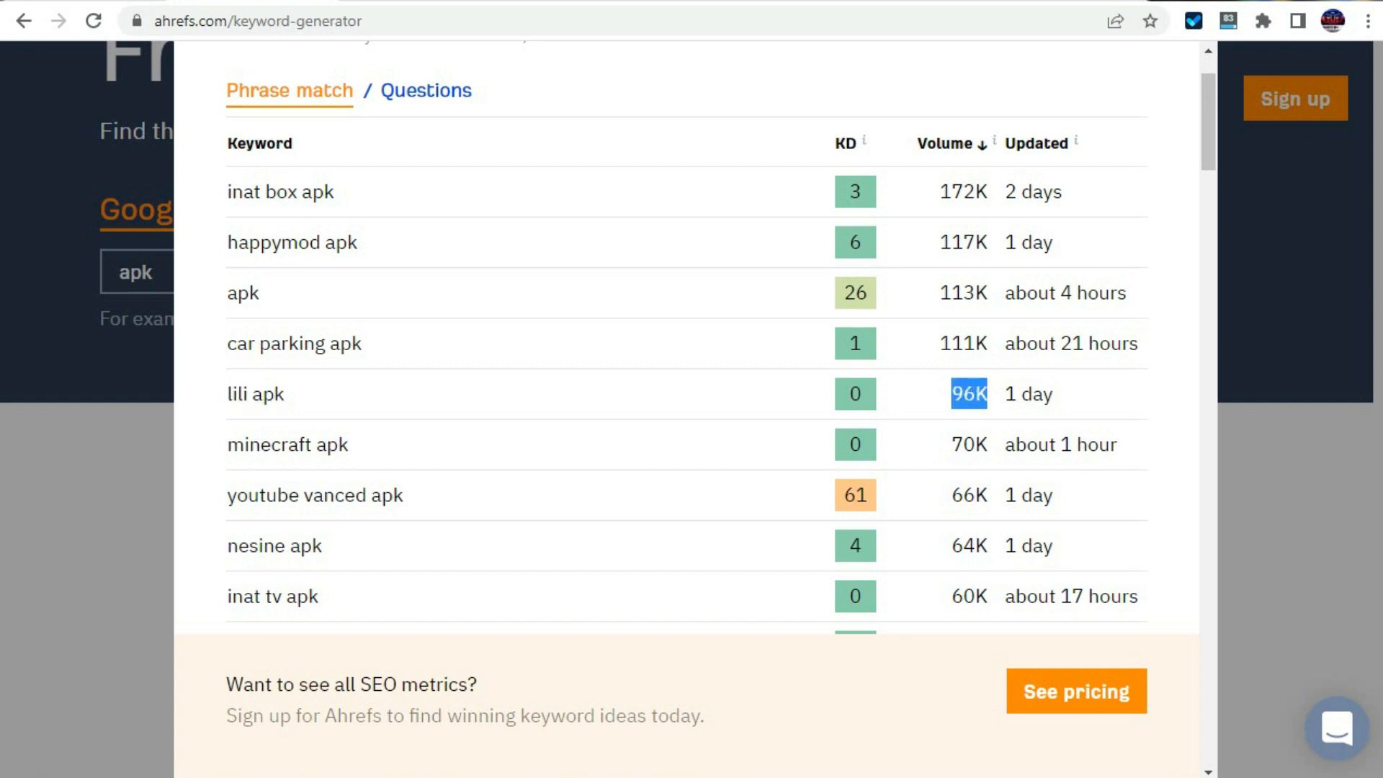
triple_click(262, 394)
right_click(264, 395)
click(295, 413)
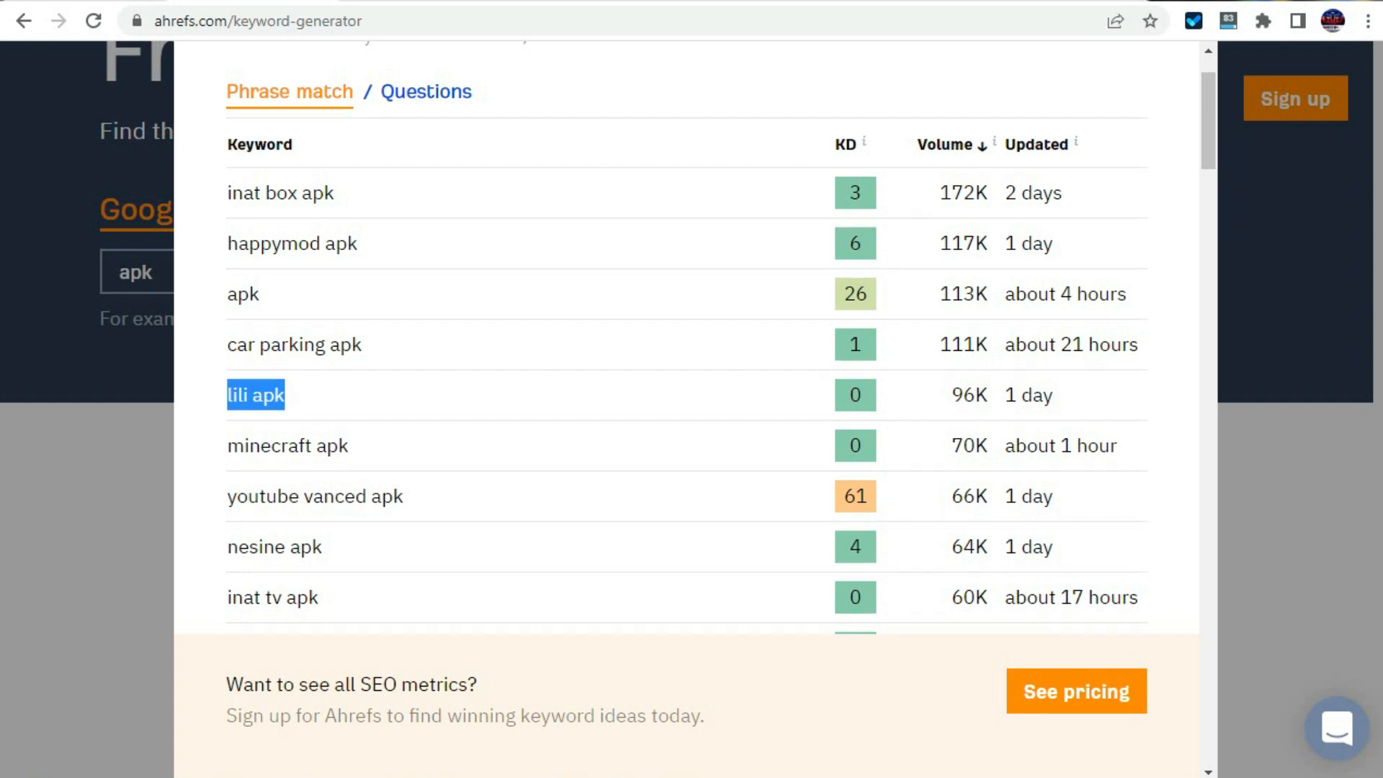
scroll(684, 360, up, 2)
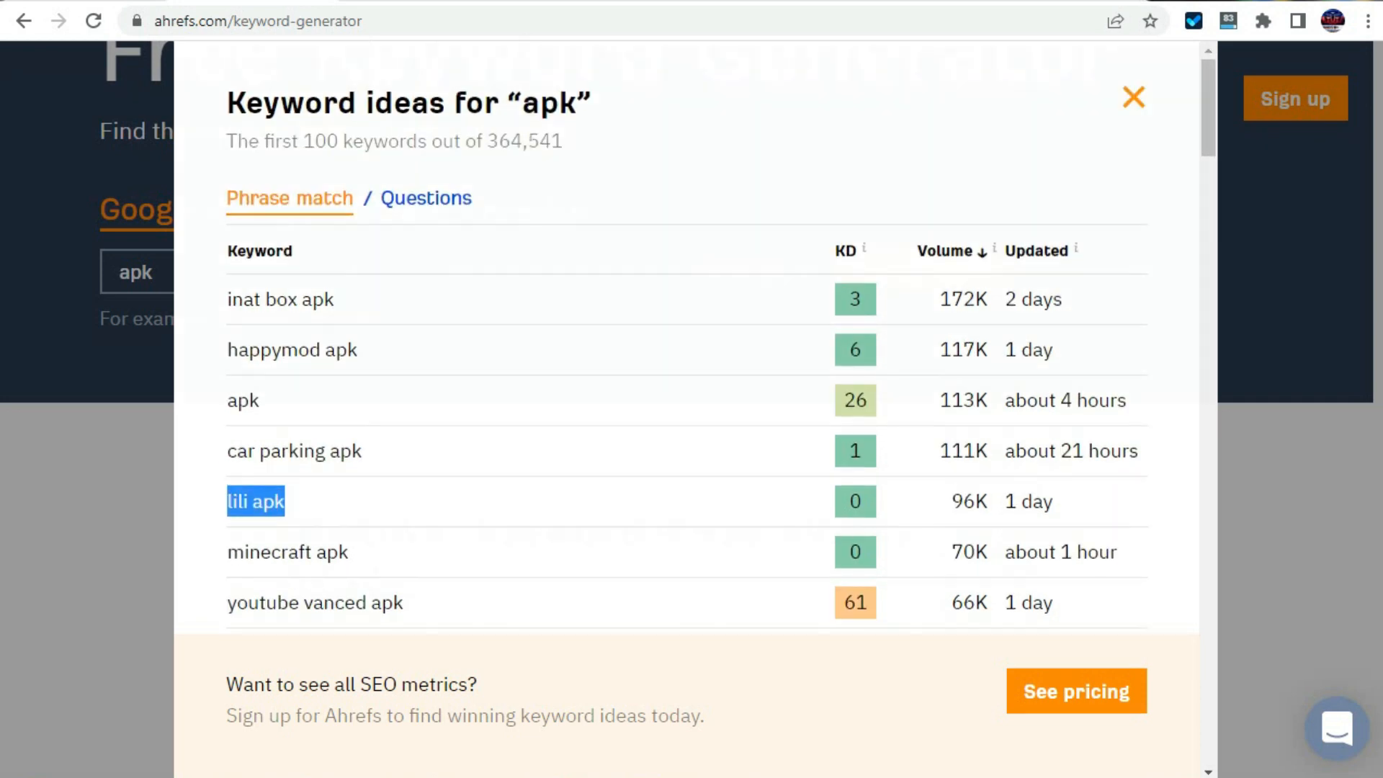
click(1133, 97)
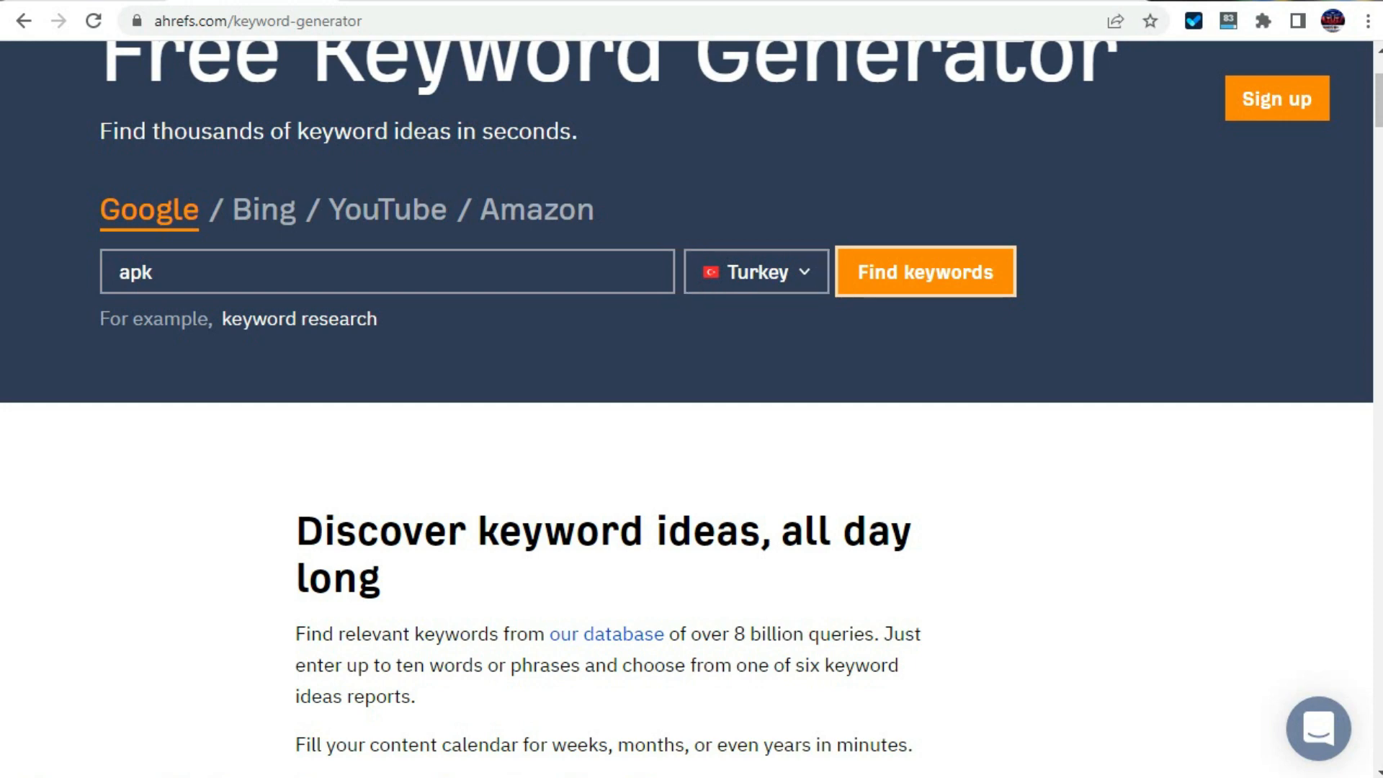
Search Google in a new tab for "turkey currency to inr" and edit the Turkish lira amount in the converter.
key(ctrl+t)
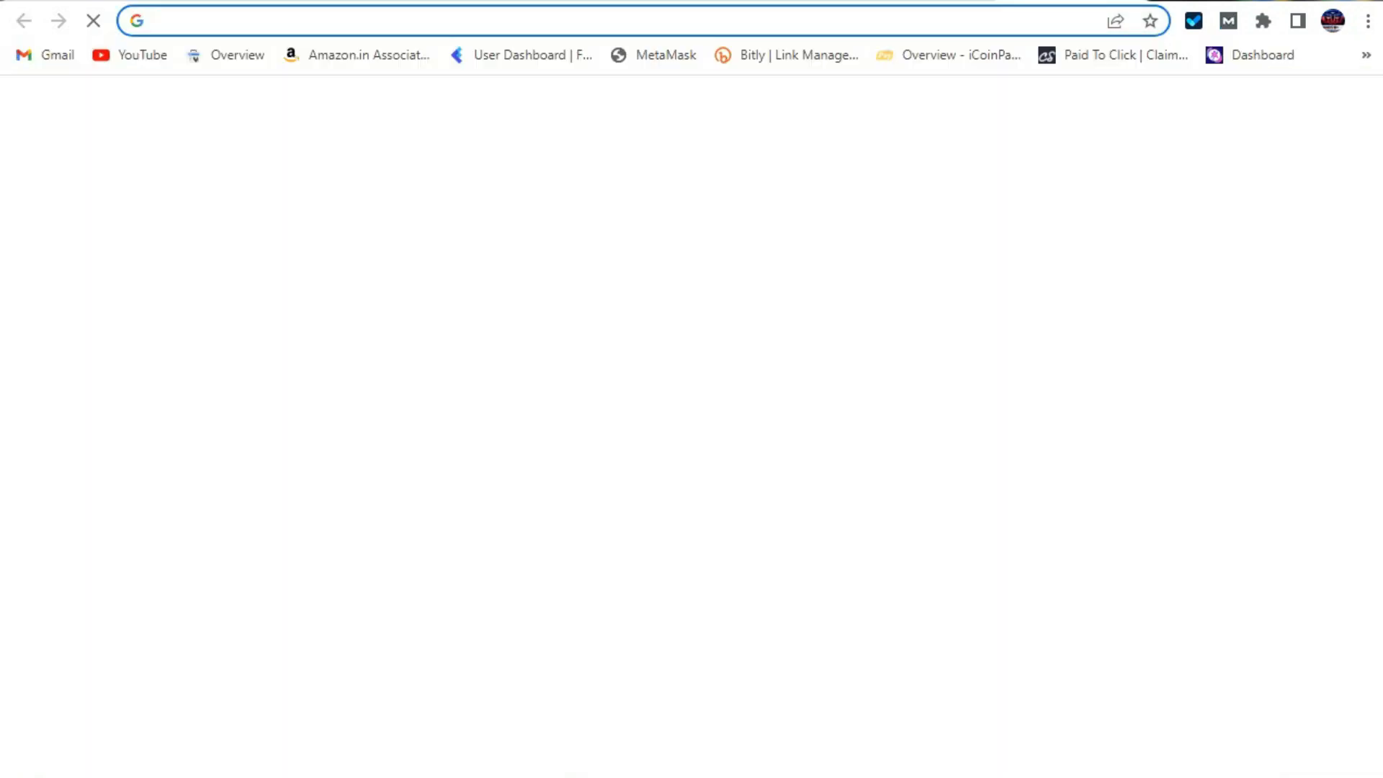
text(.tu)
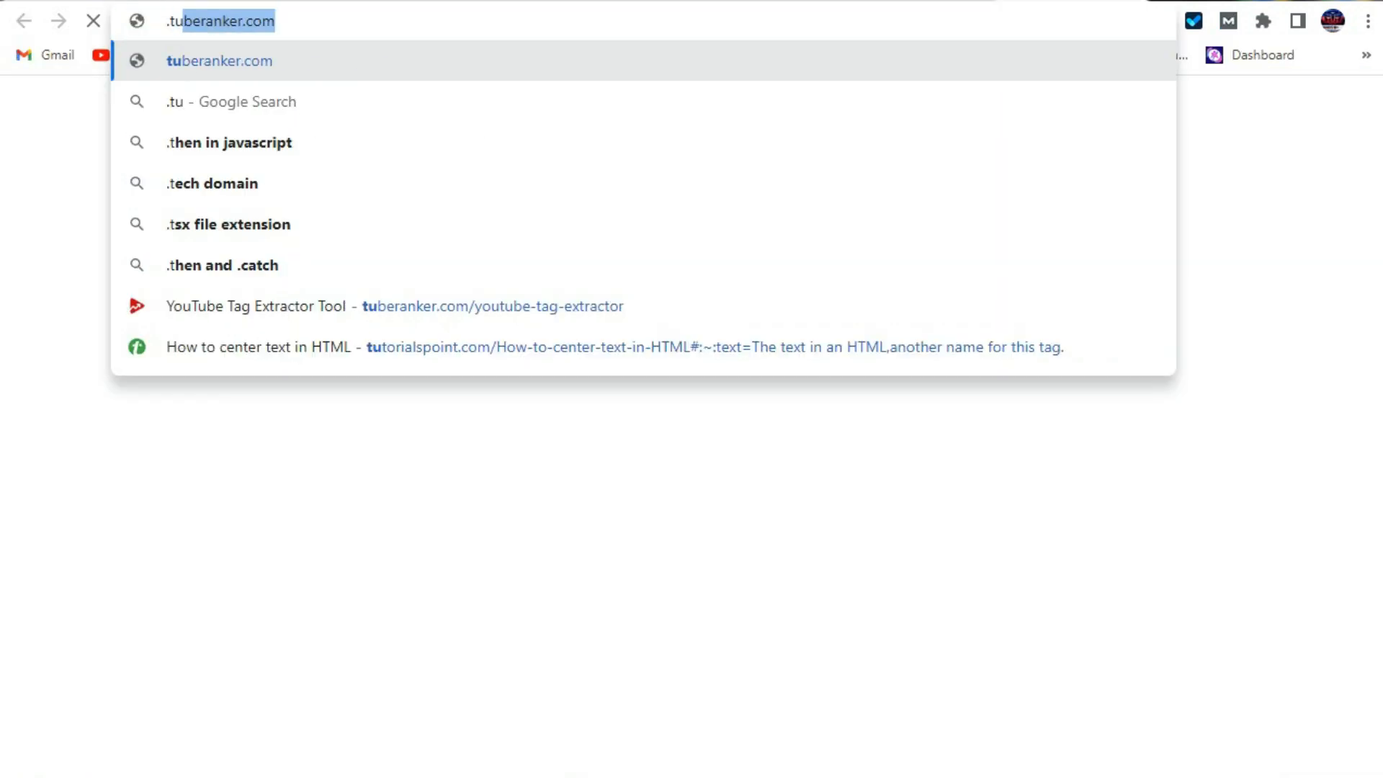
text(rk)
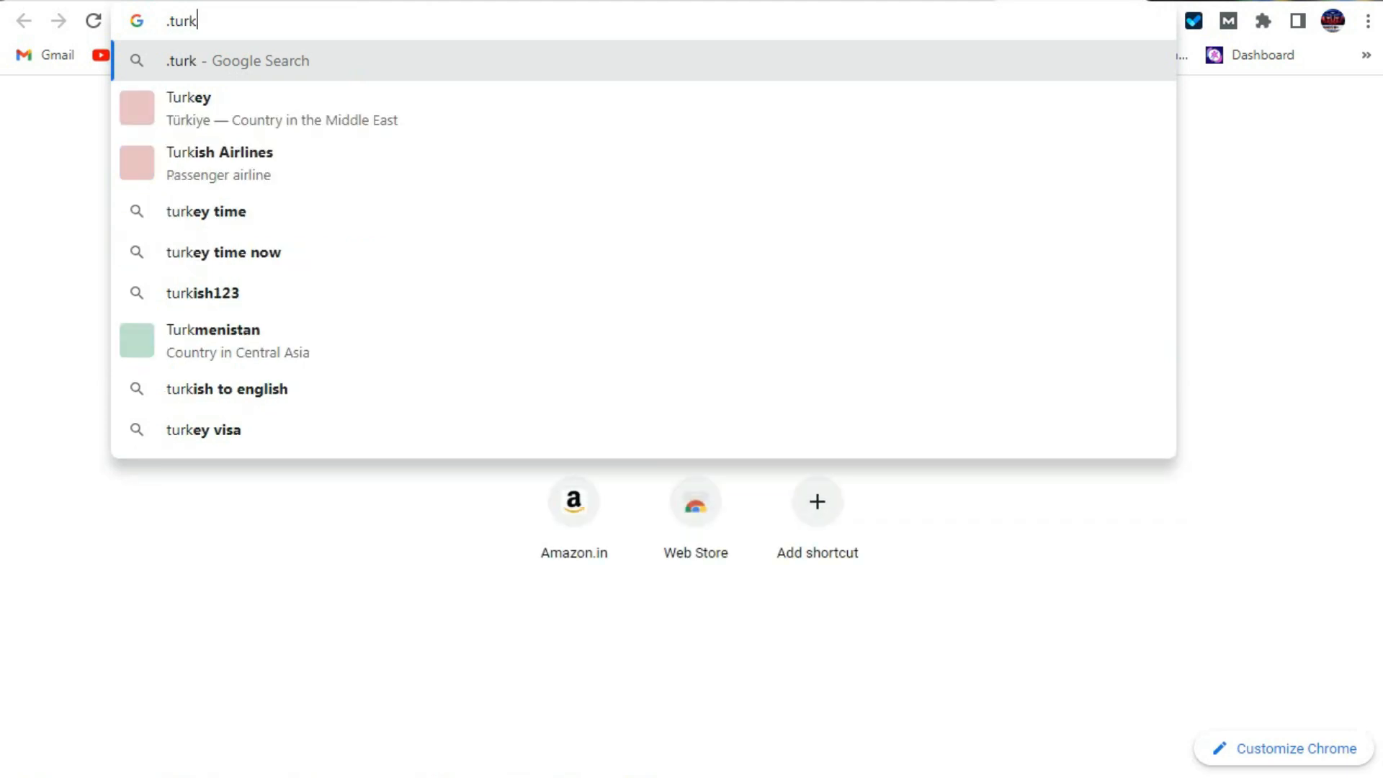
text(ey curre)
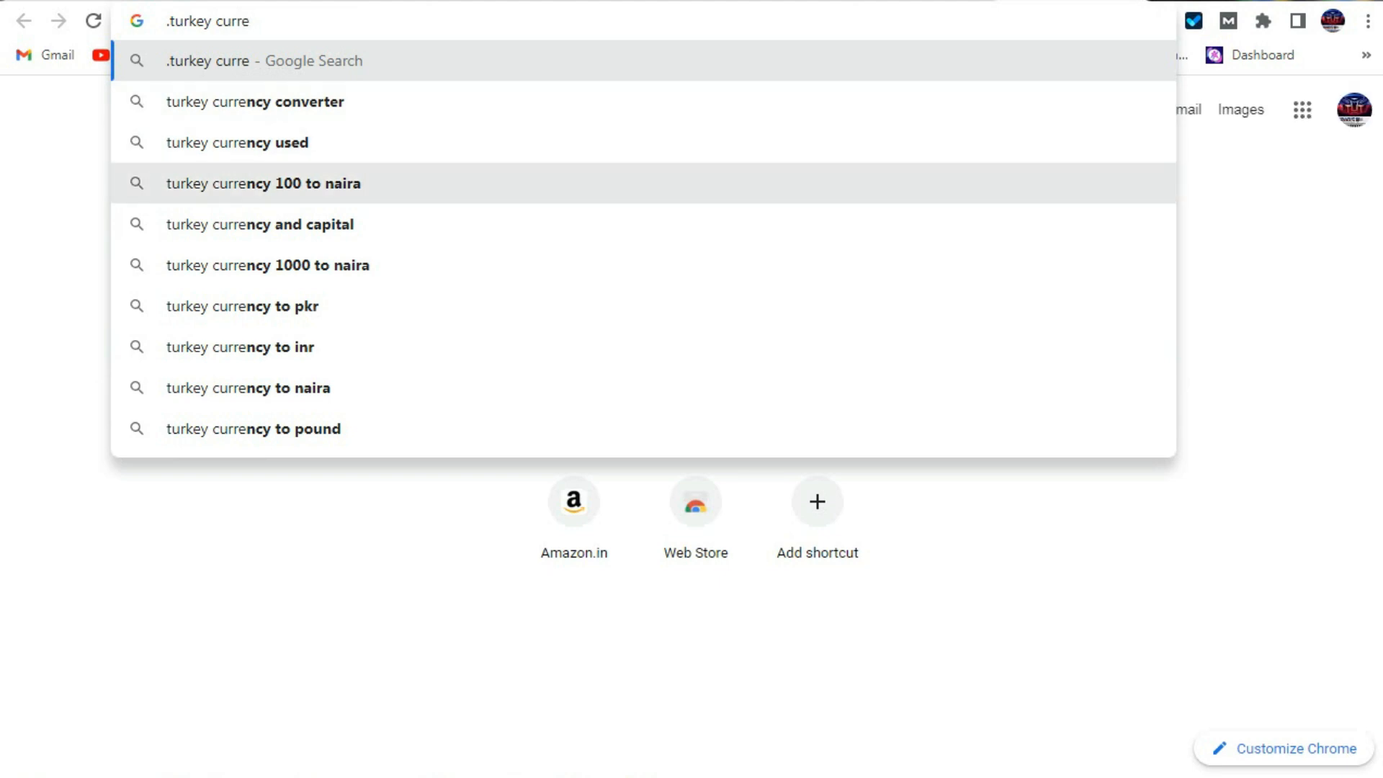
click(240, 347)
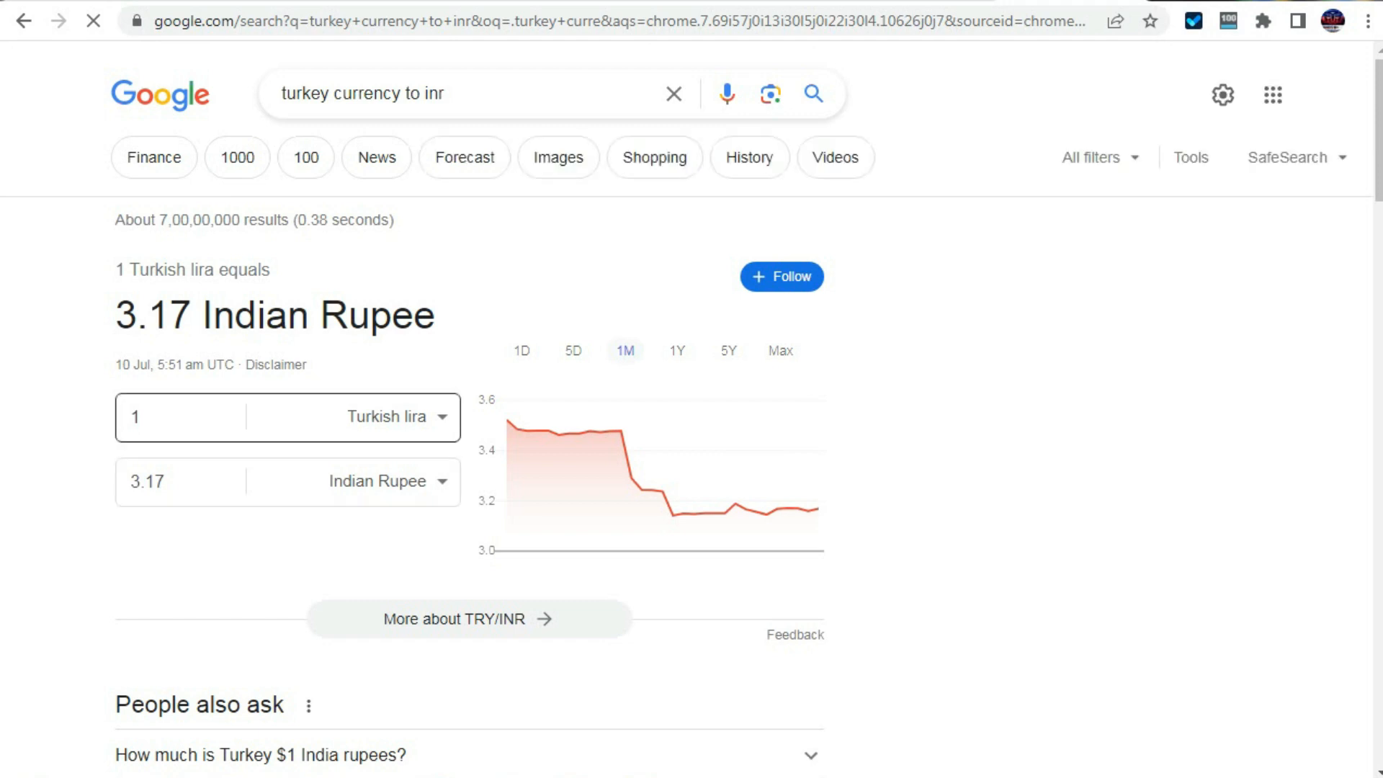
double_click(137, 417)
text(100)
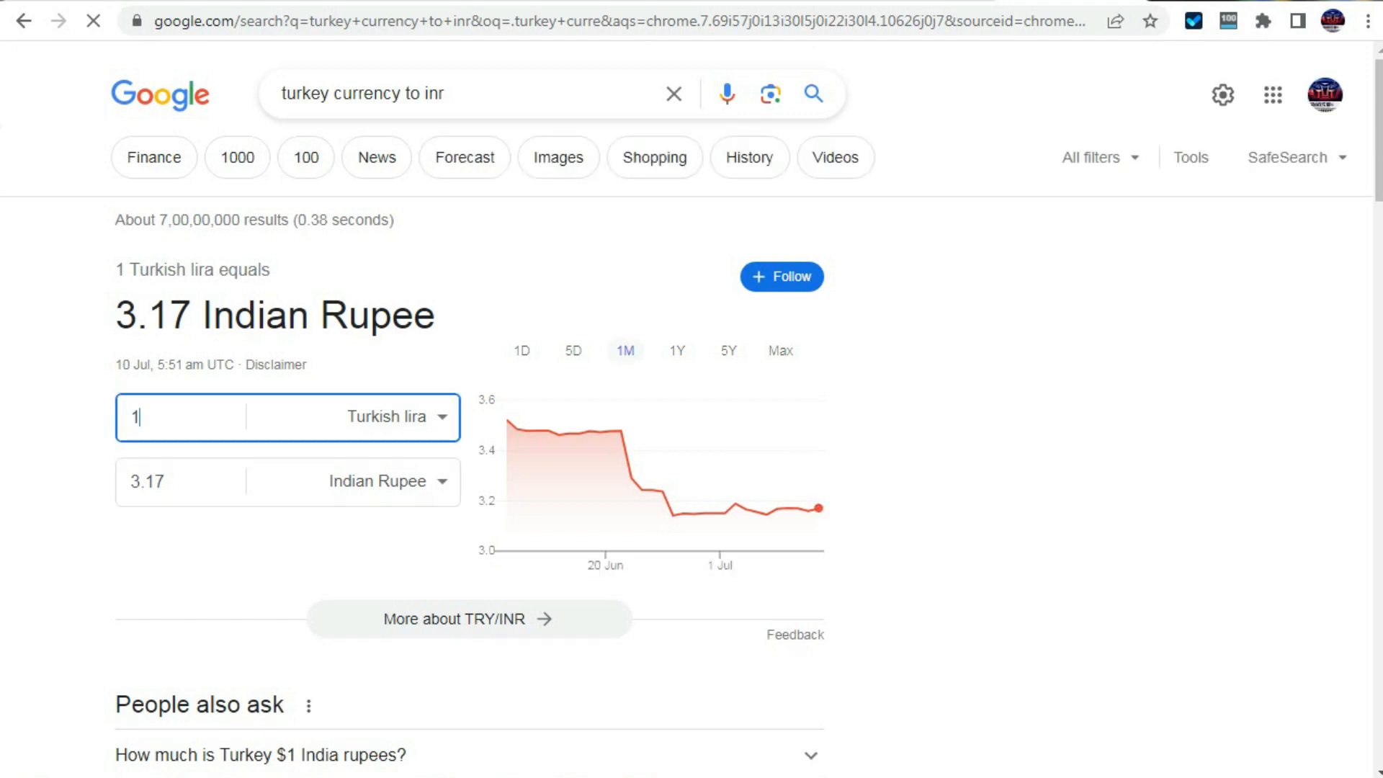
text(0)
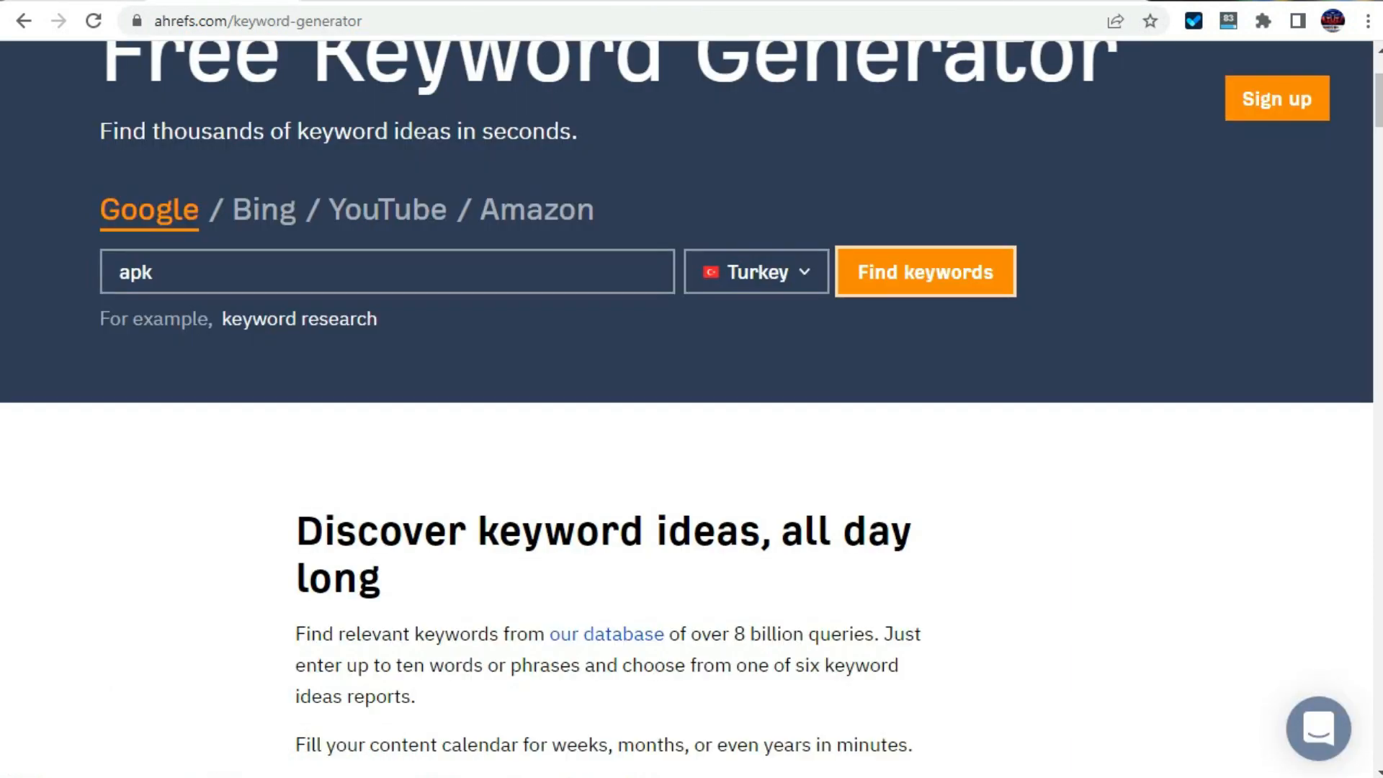
click(756, 271)
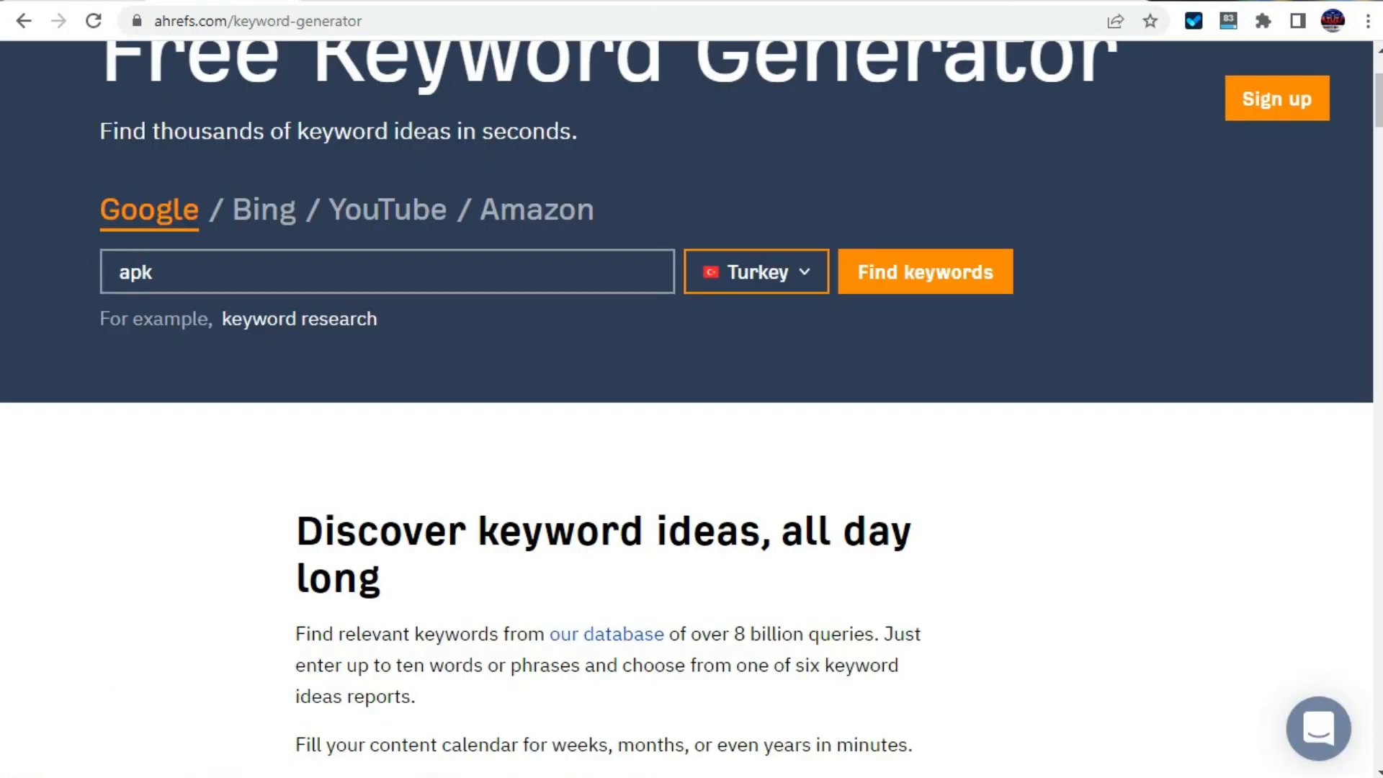
scroll(870, 529, down, 3)
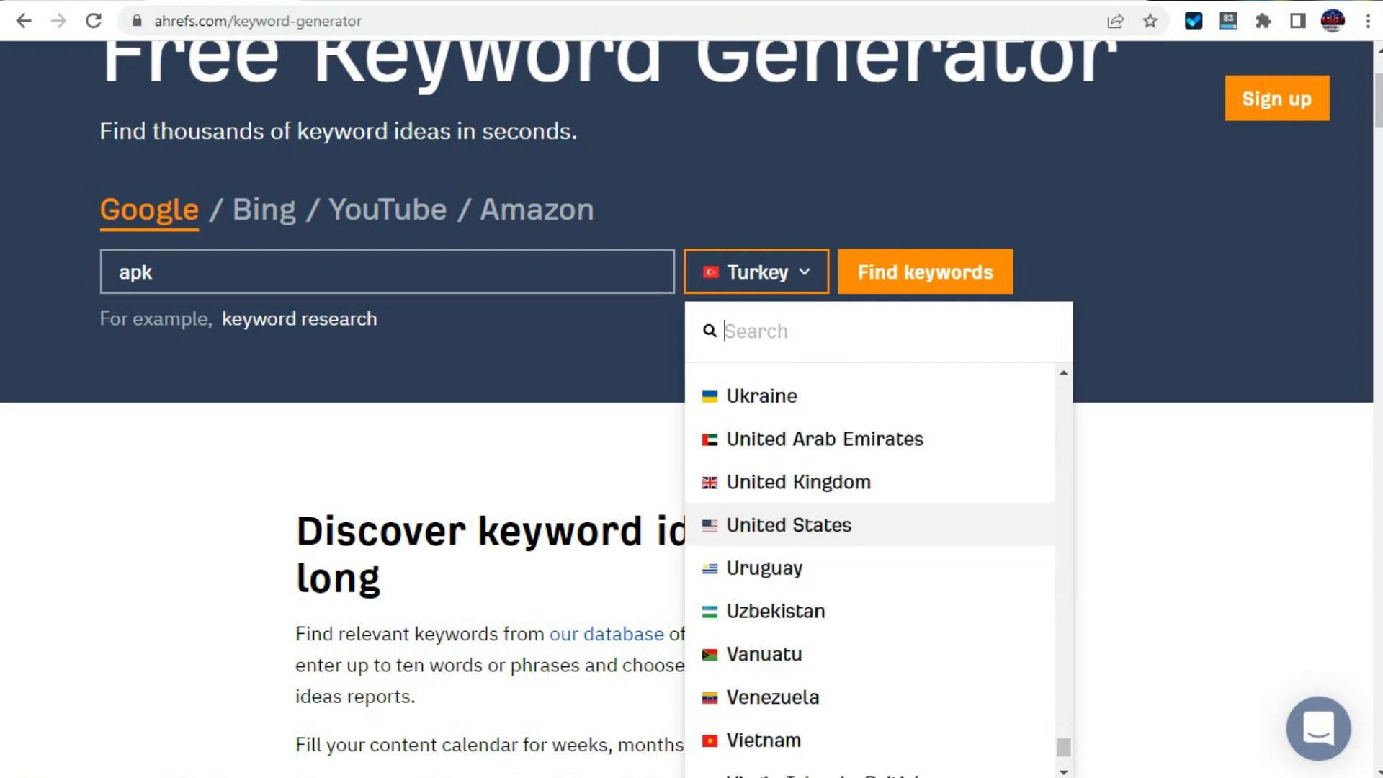
scroll(869, 529, up, 3)
scroll(869, 568, down, 2)
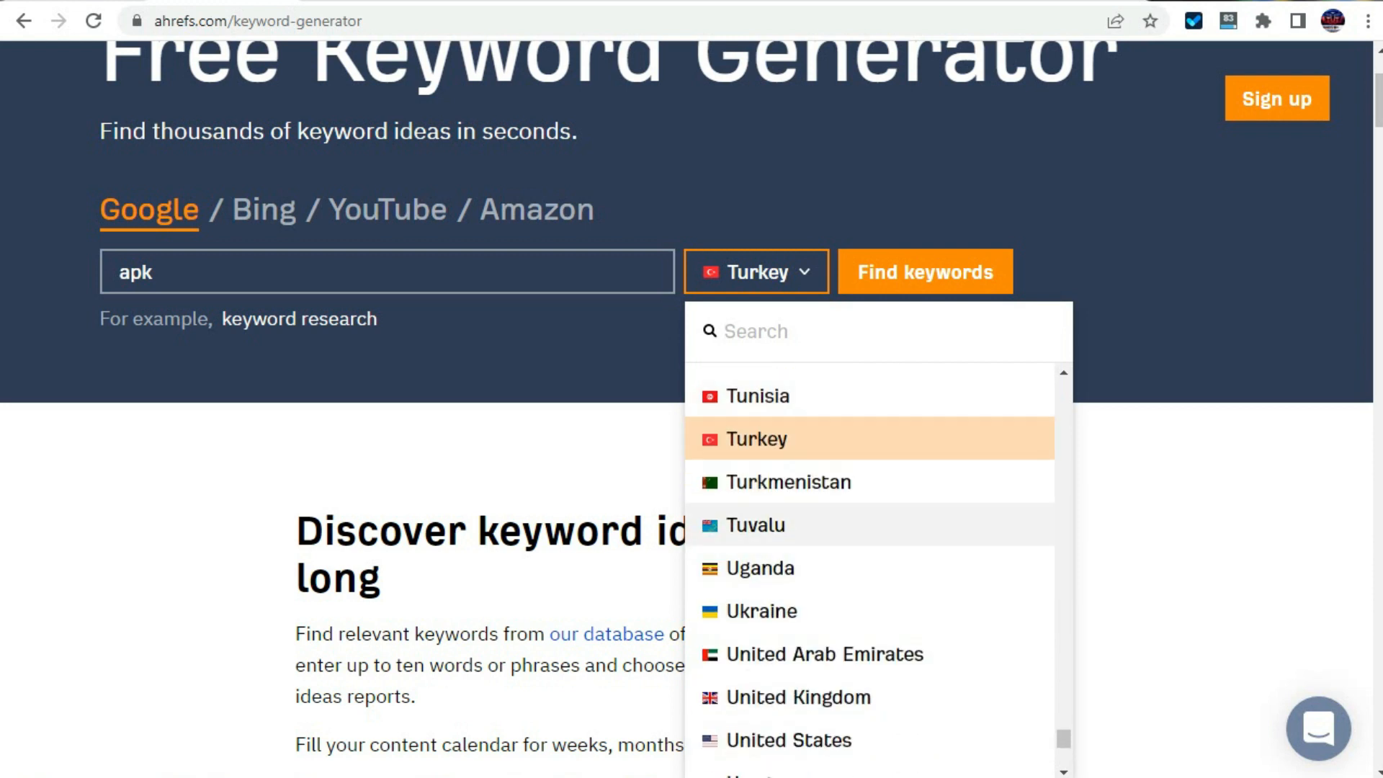
click(756, 525)
Set the country to Ukraine, find Google keyword ideas for "apk", and complete the human verification.
click(757, 272)
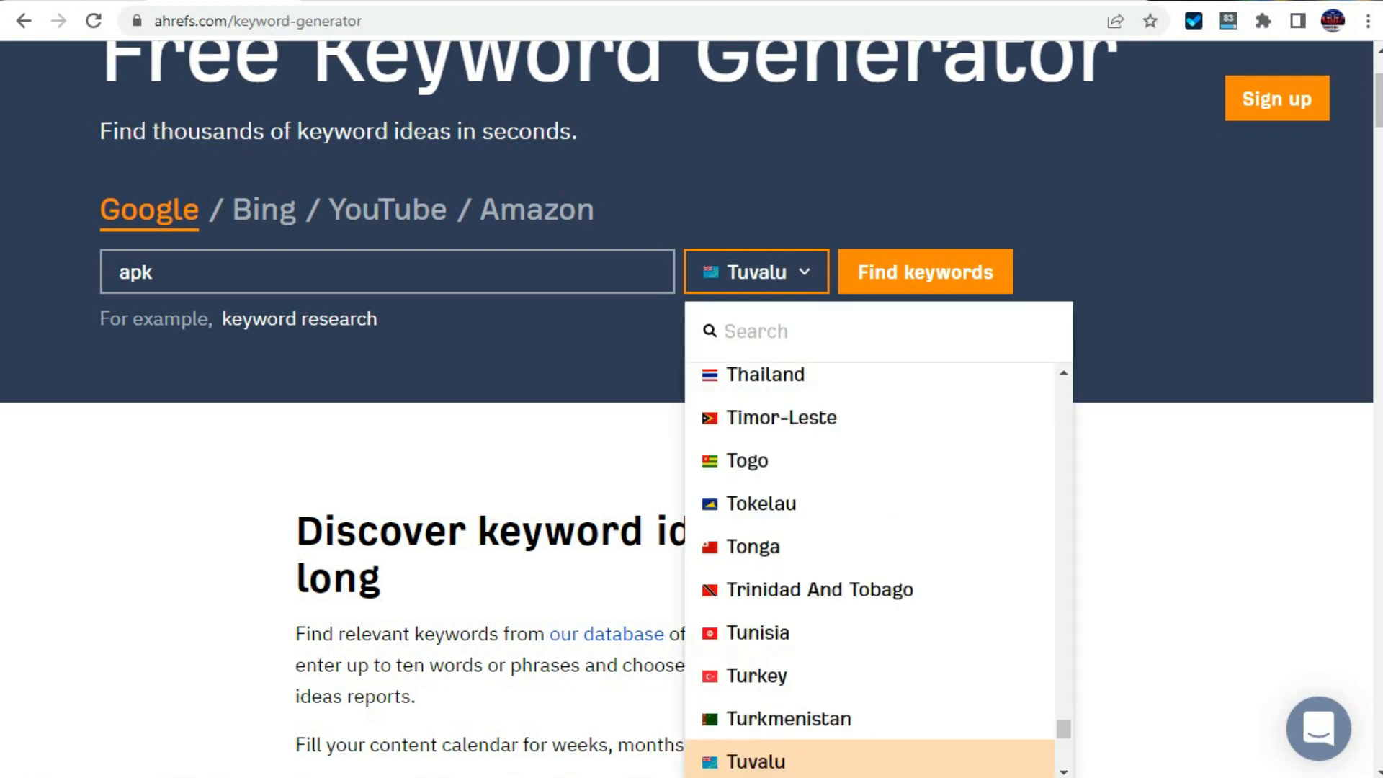
scroll(869, 580, down, 8)
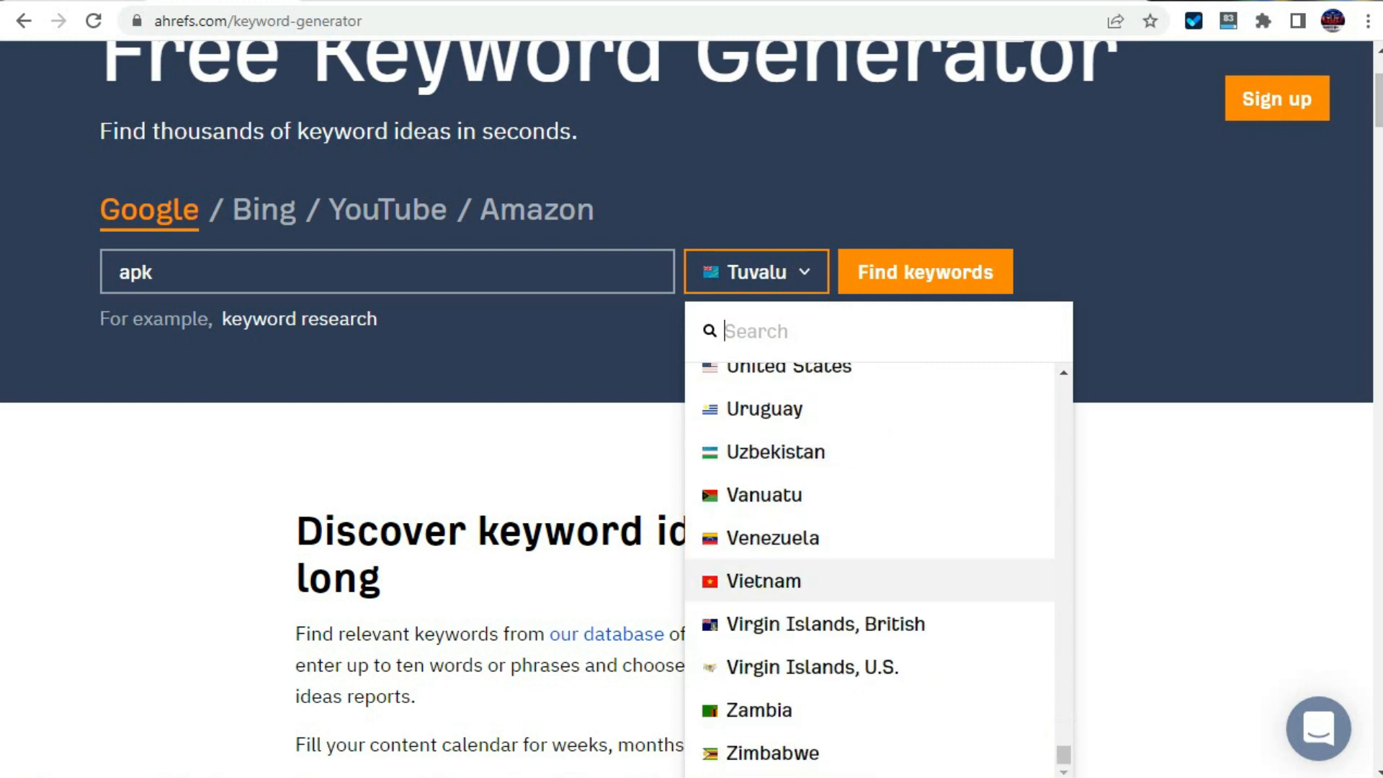
scroll(869, 634, up, 1)
scroll(870, 634, down, 1)
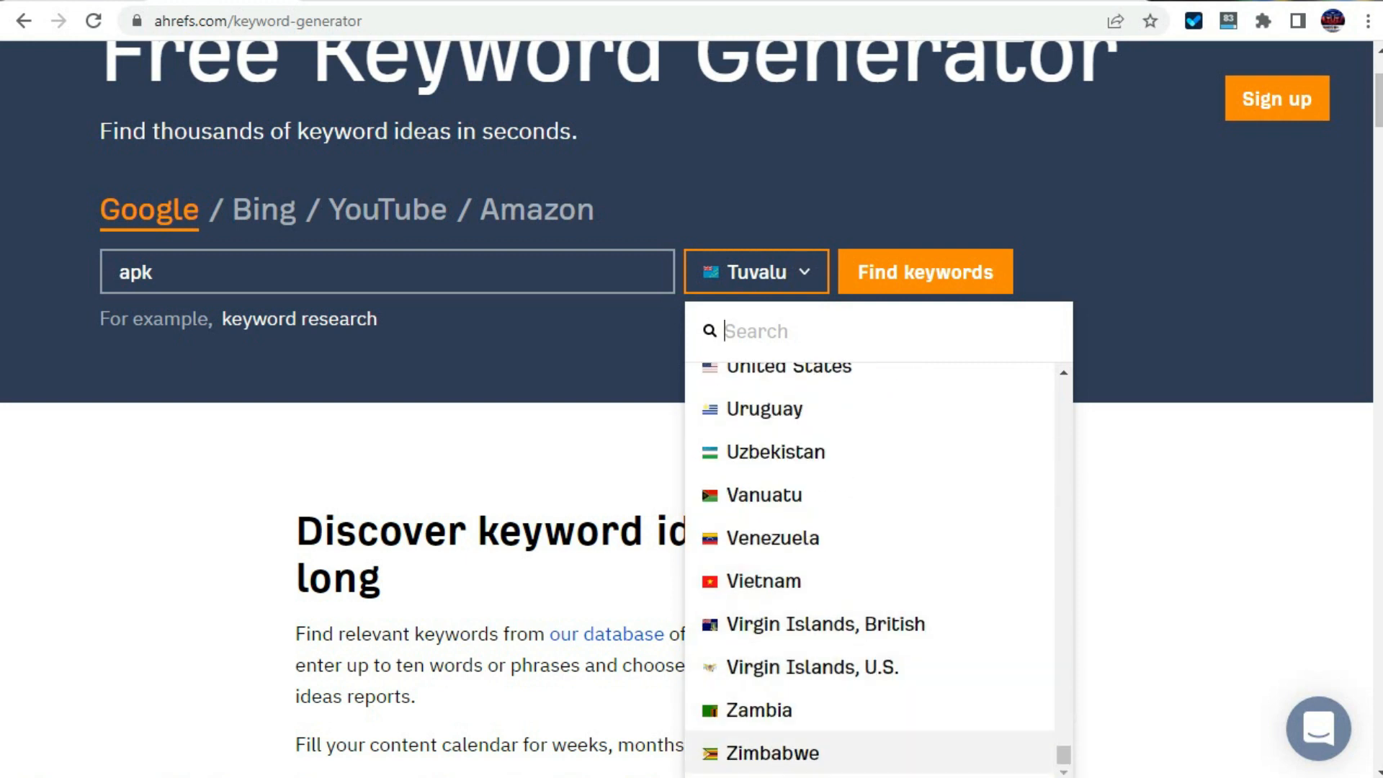
scroll(869, 634, up, 5)
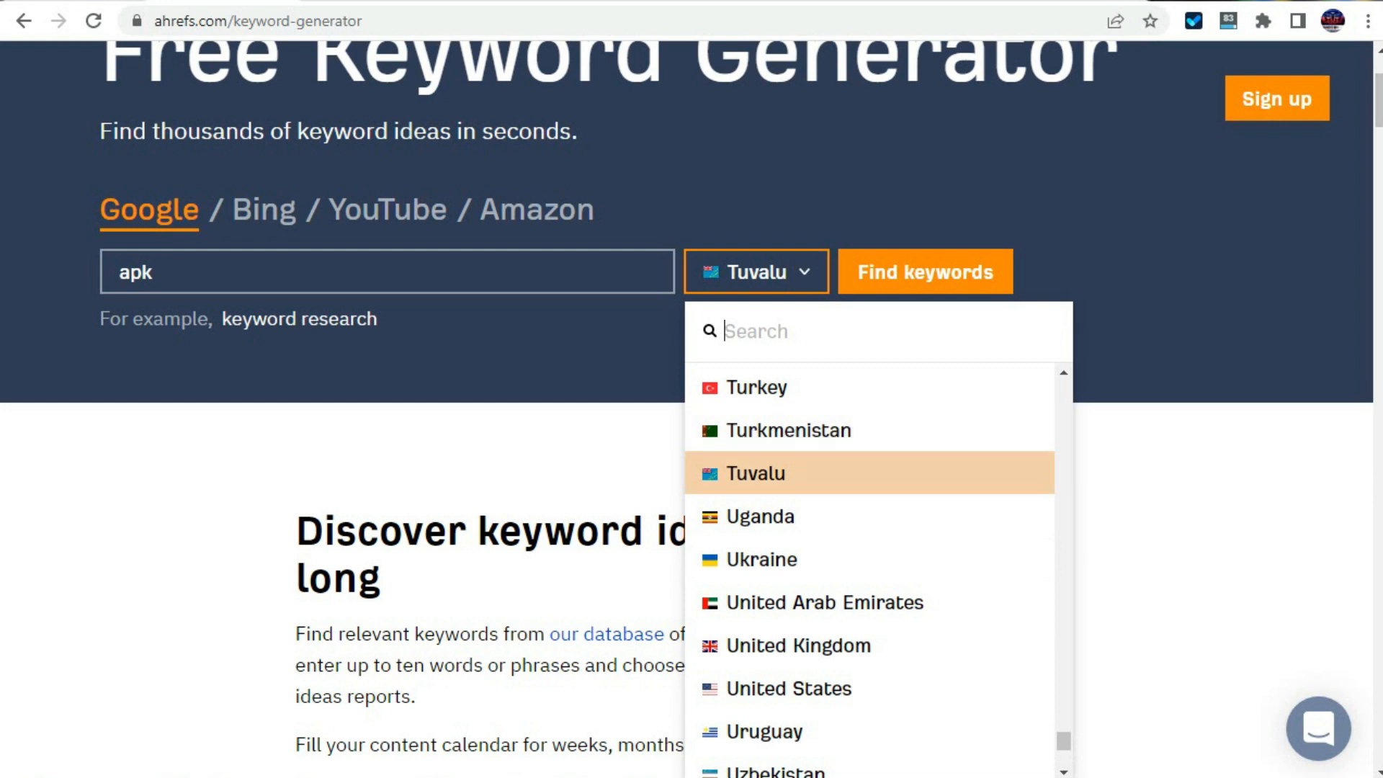
click(761, 558)
click(925, 272)
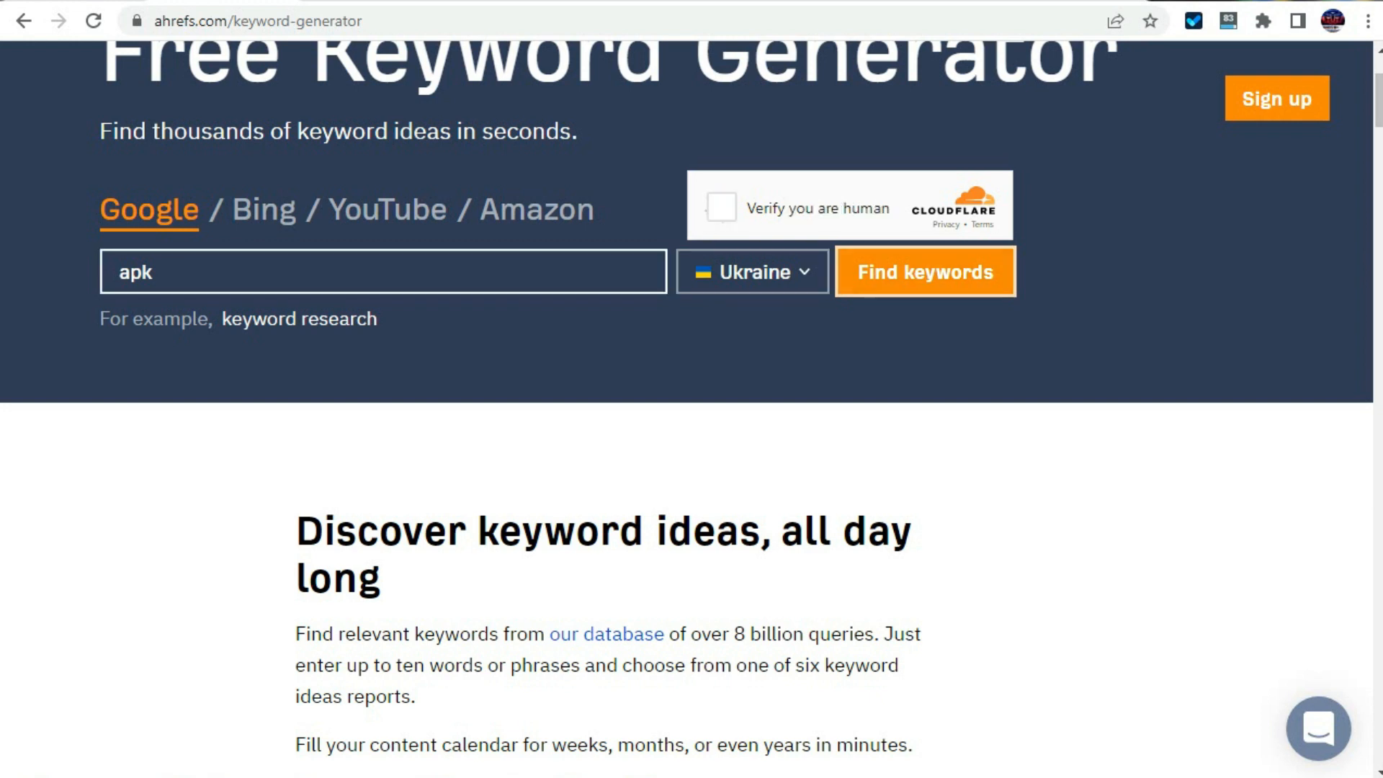
click(722, 208)
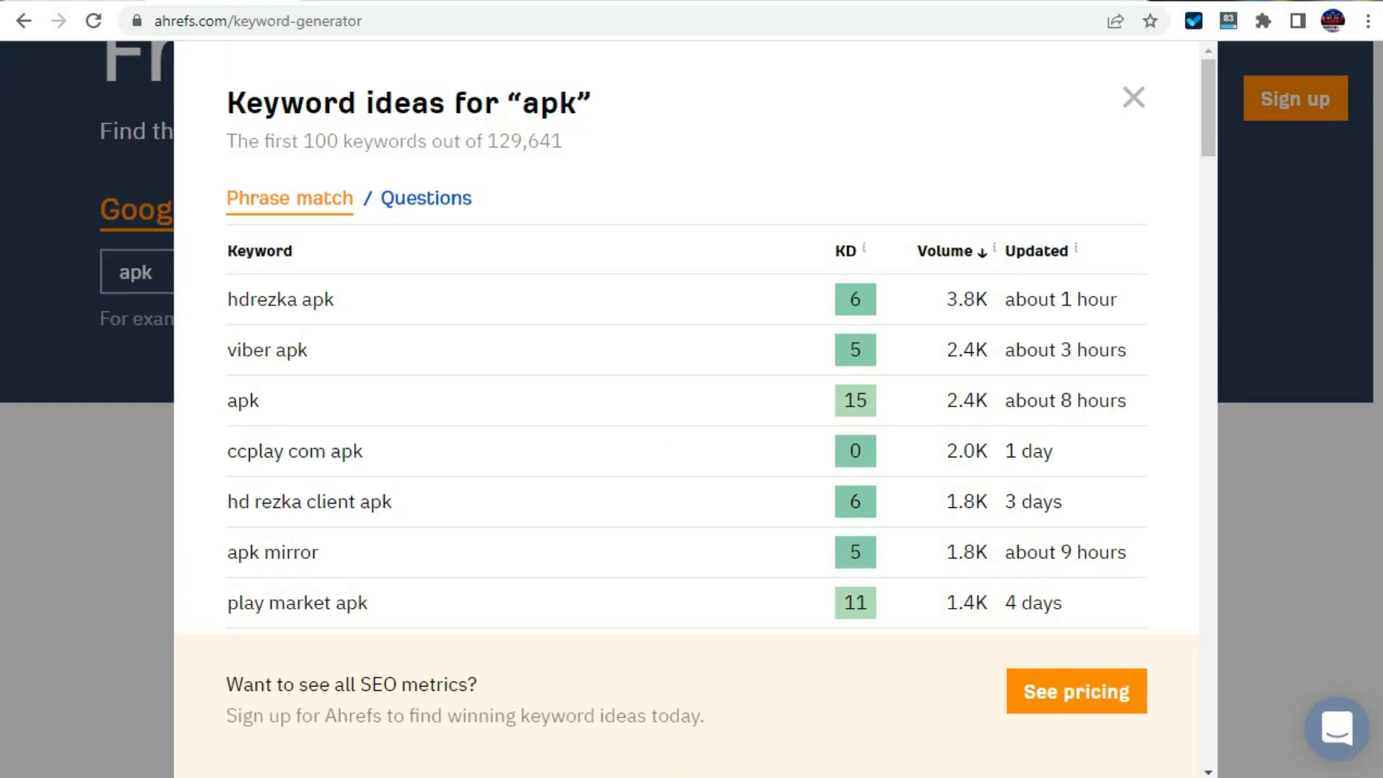
Review the phrase match ideas for Ukraine, highlight the keyword "hdrezka apk", and close the results.
drag(228, 250, 335, 300)
triple_click(325, 300)
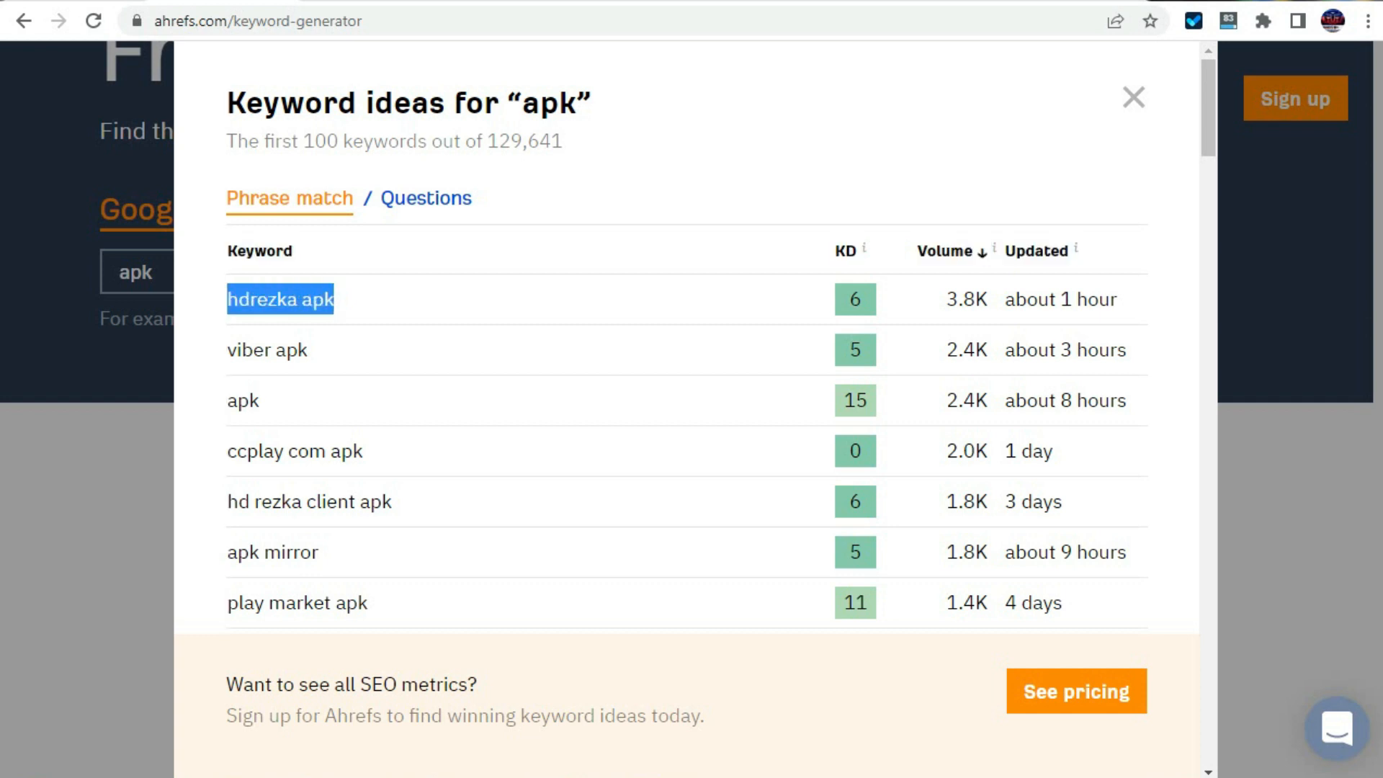
scroll(720, 338, down, 5)
scroll(721, 338, up, 6)
click(227, 140)
click(1133, 97)
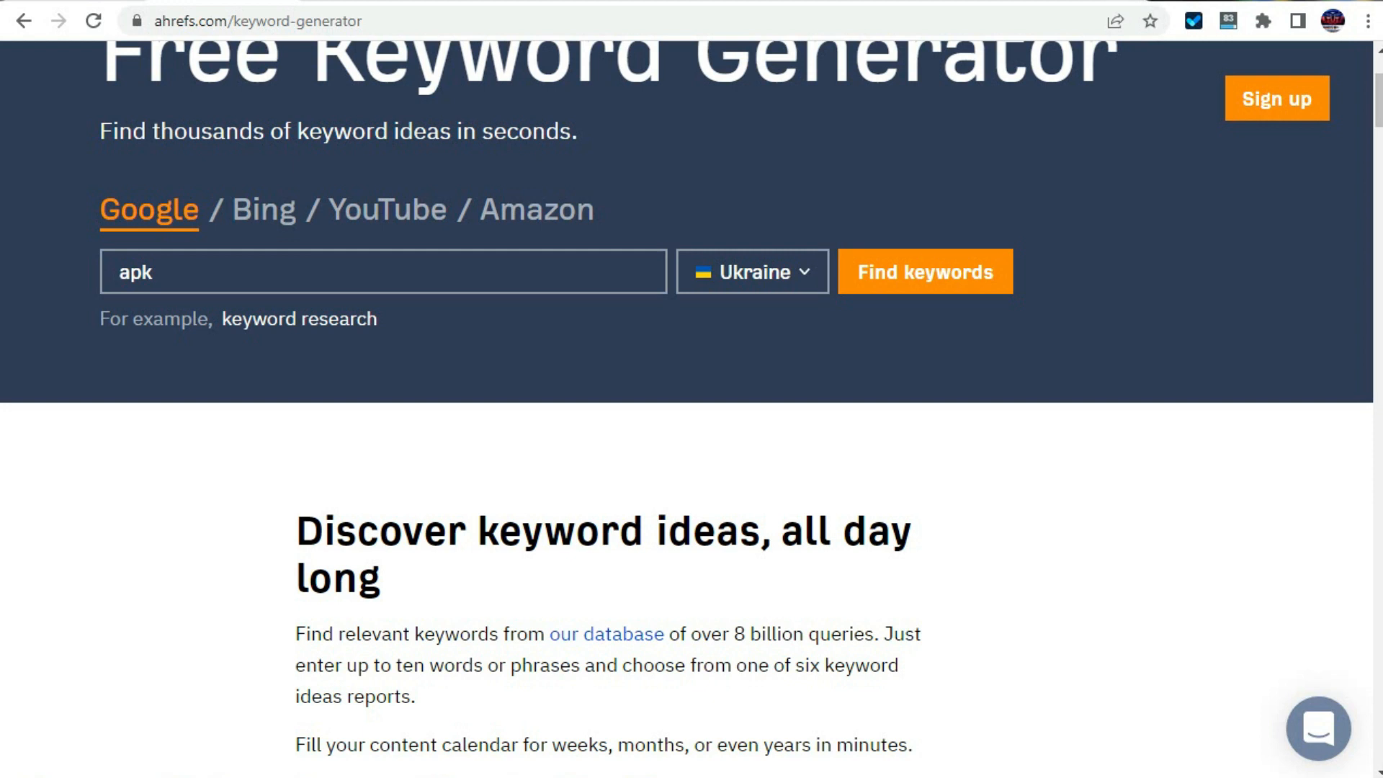
Search Google in a new tab for "lili apk" and look through the ranking sites and related searches.
key(ctrl+t)
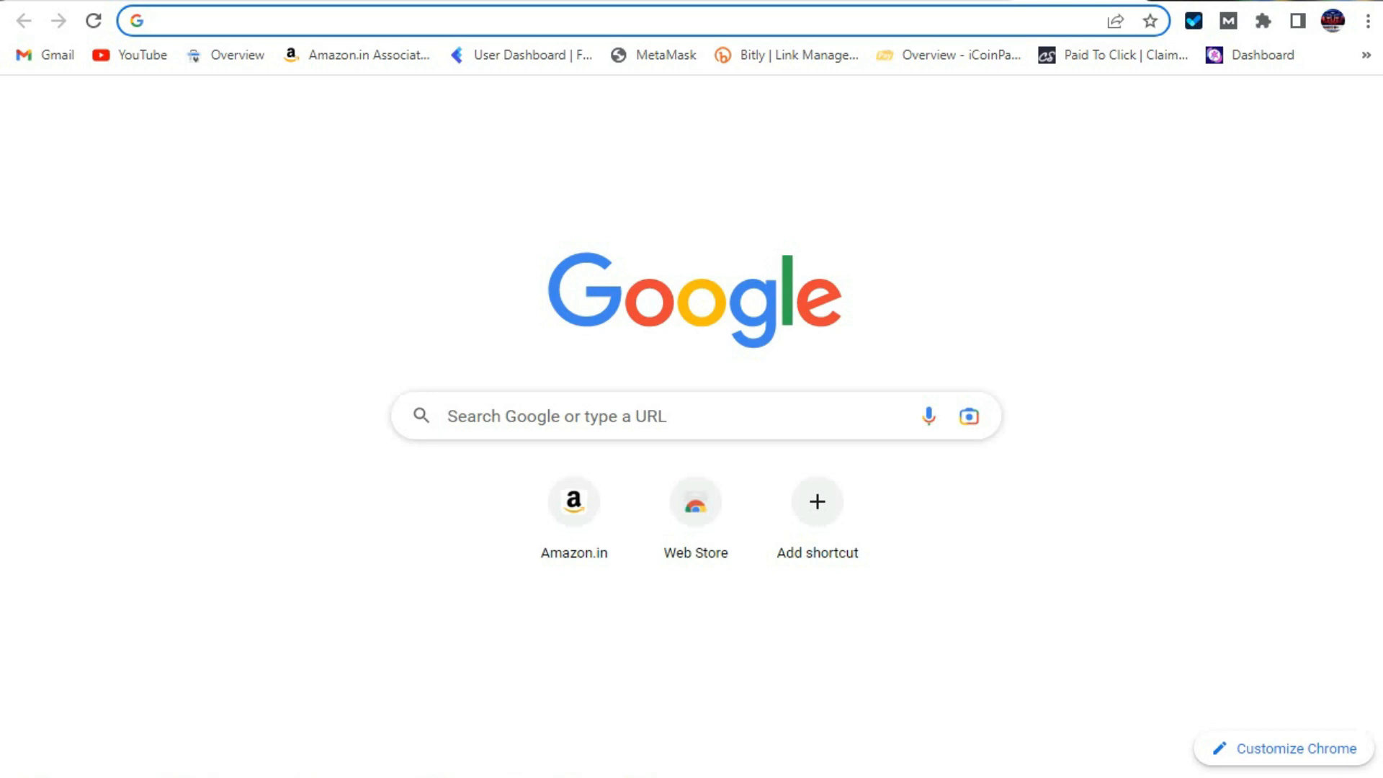
text(lili apk)
key(Return)
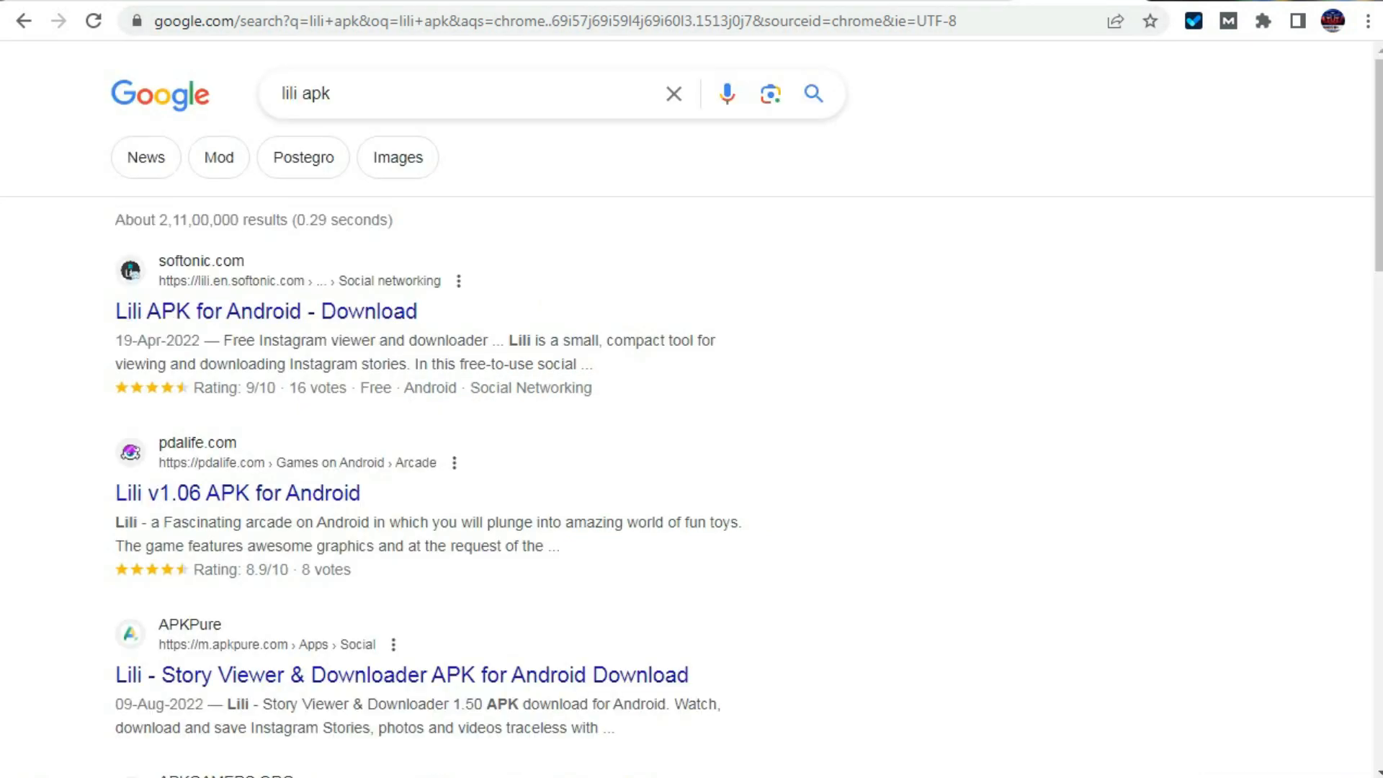
scroll(289, 497, down, 10)
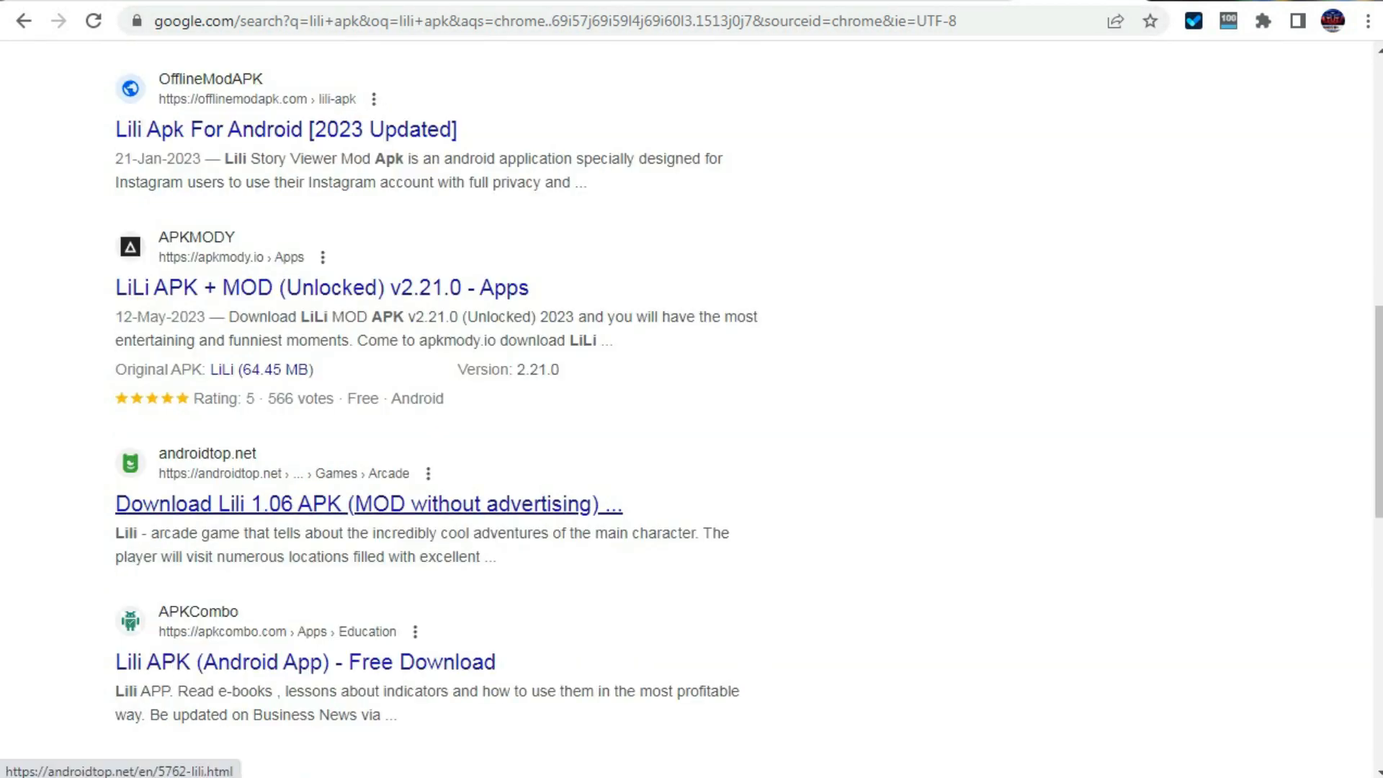
scroll(288, 497, down, 1)
scroll(288, 497, down, 8)
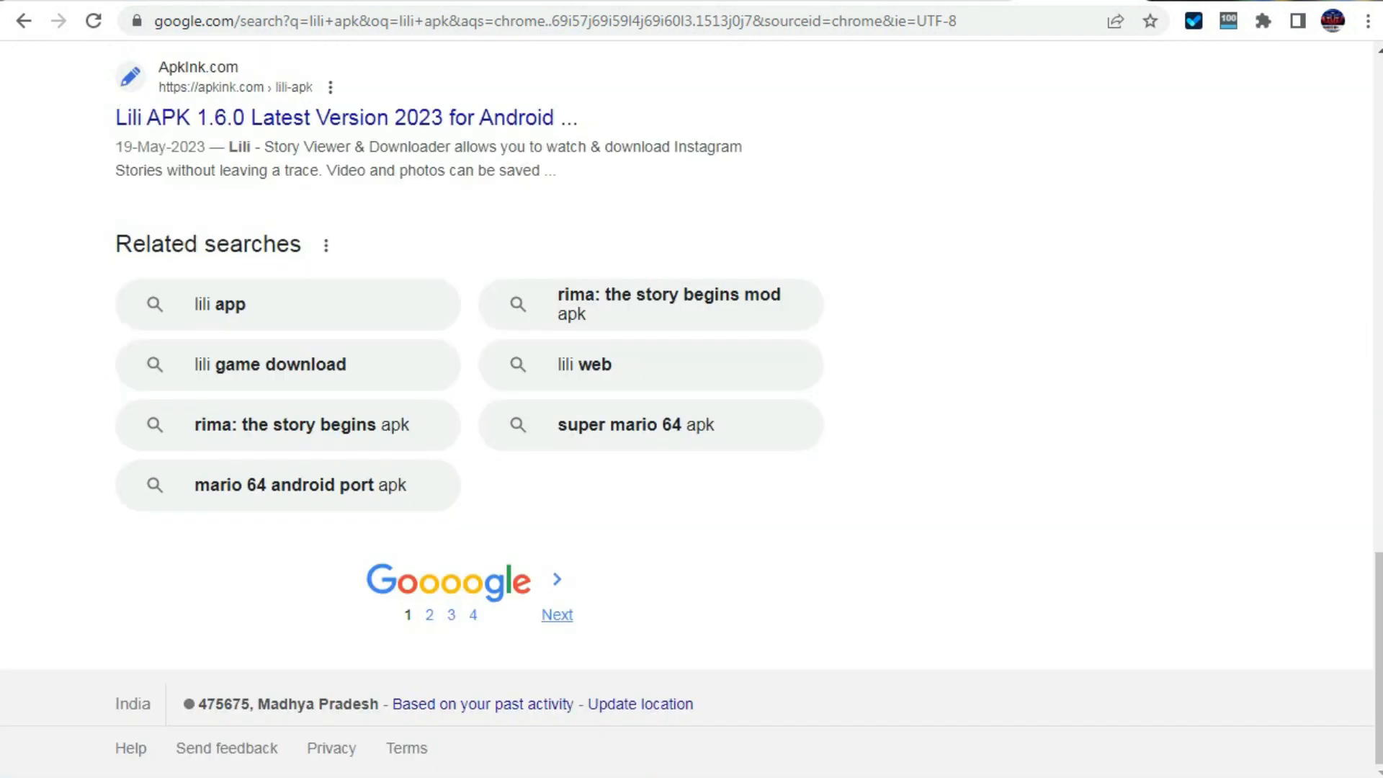
scroll(626, 425, up, 13)
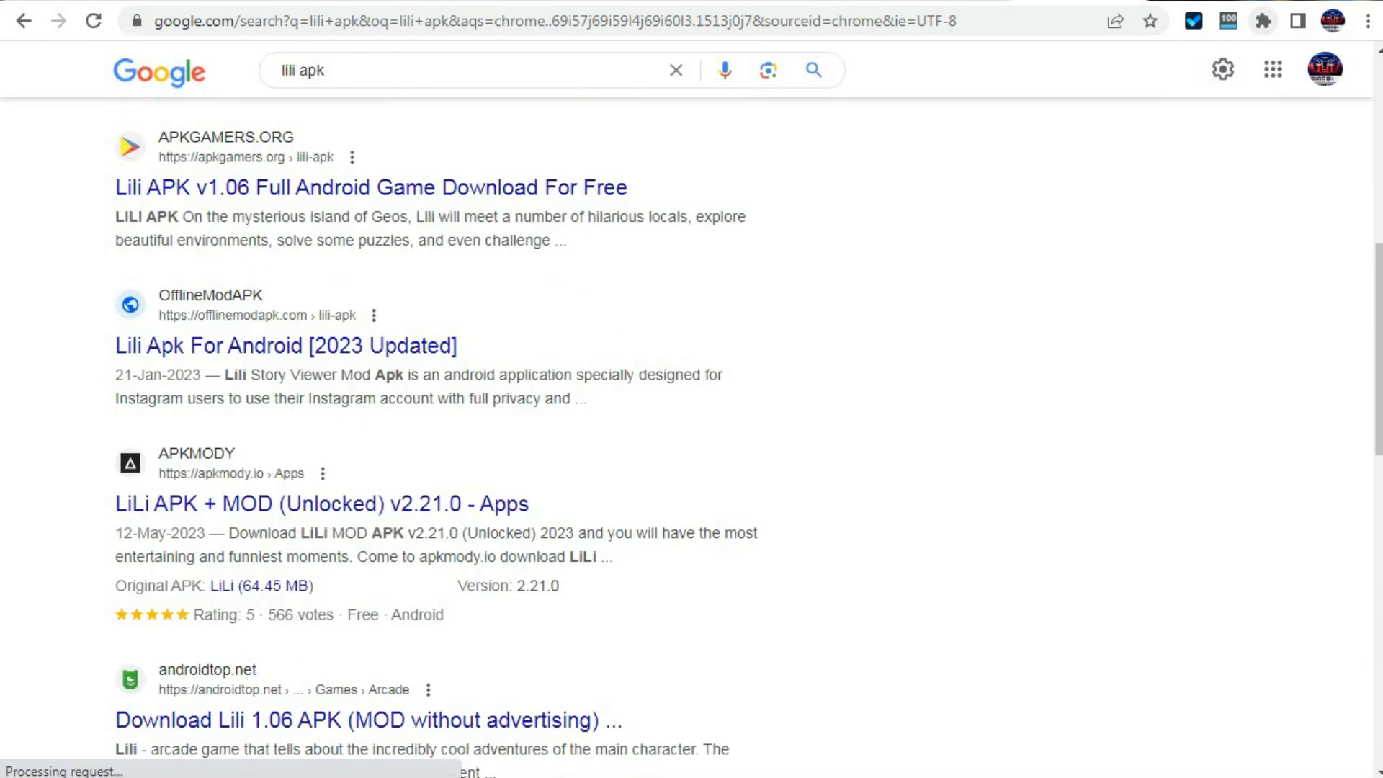
Switch from the Google results to the Microsoft Bing homepage in the same tab.
click(1262, 21)
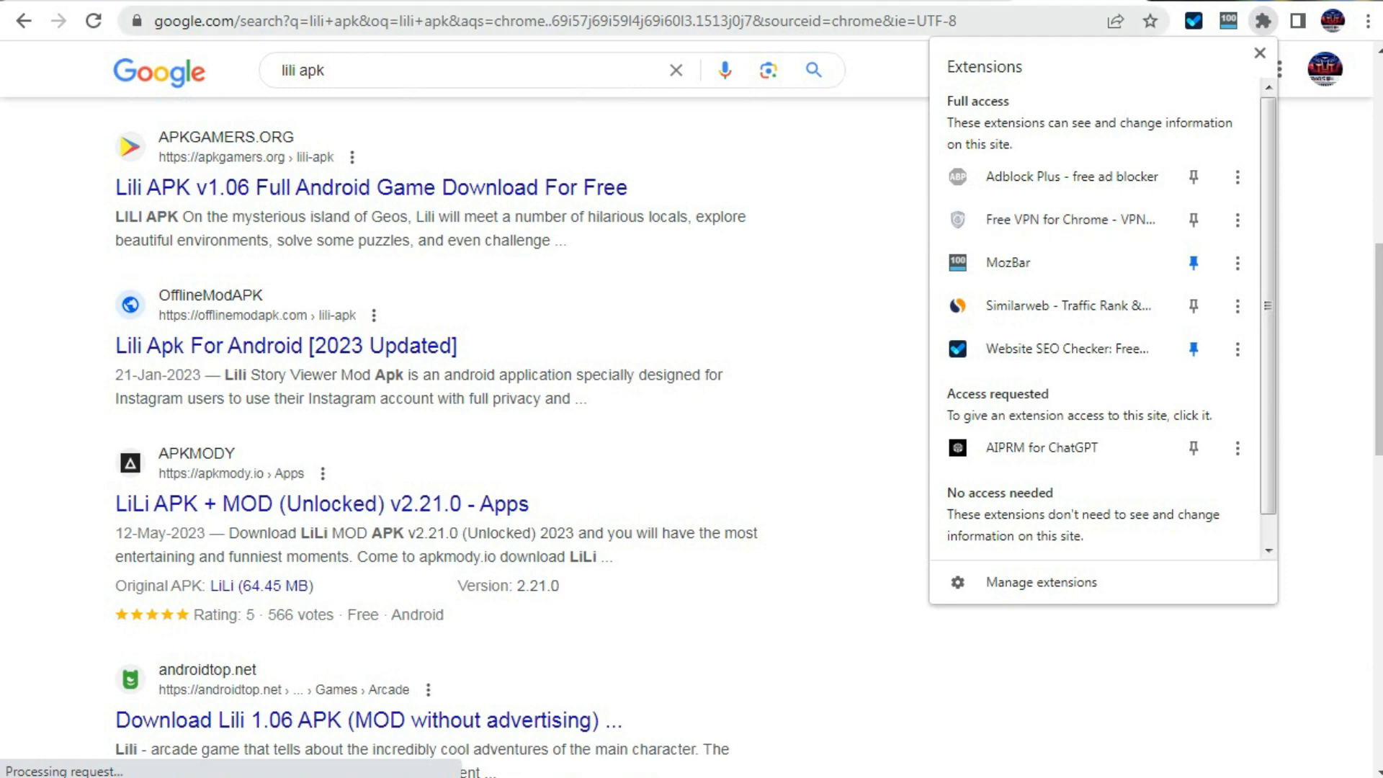
click(554, 21)
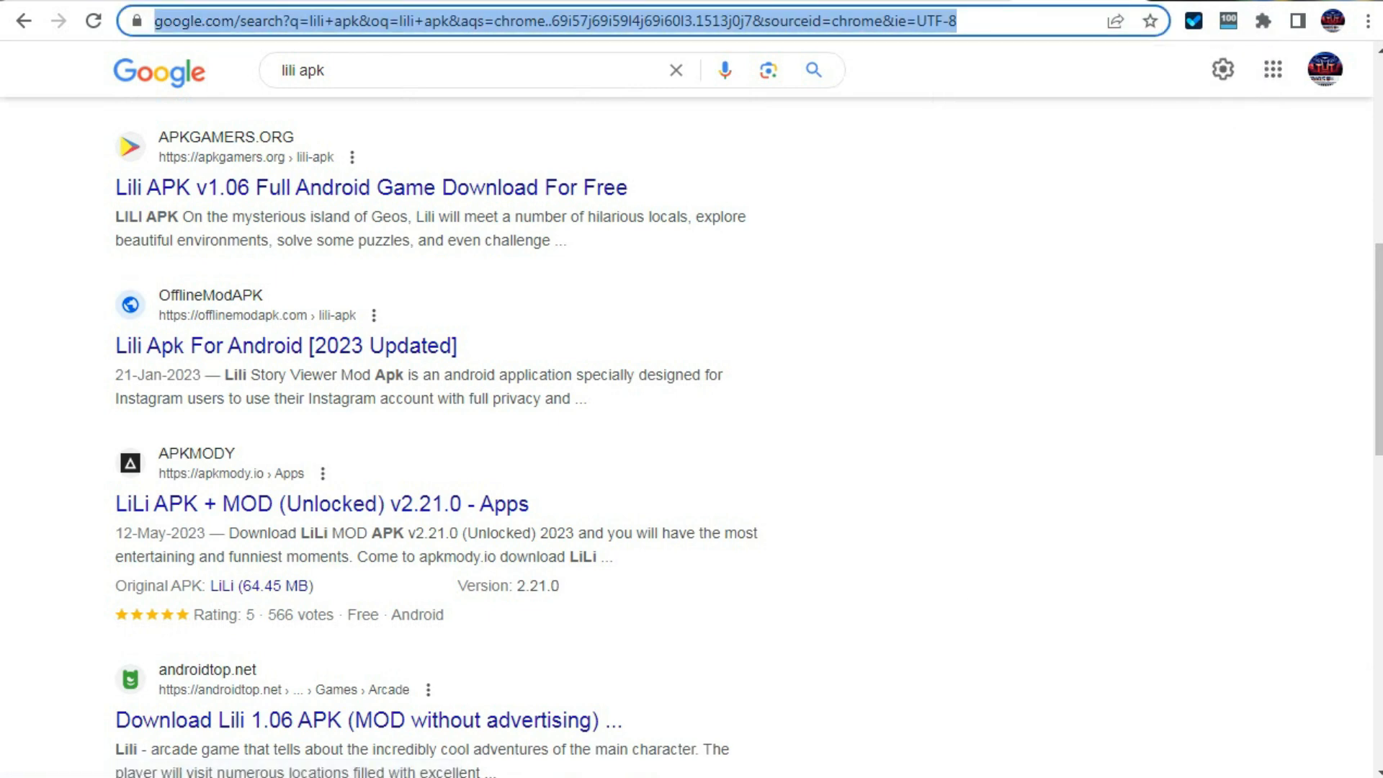
text(bing)
key(Return)
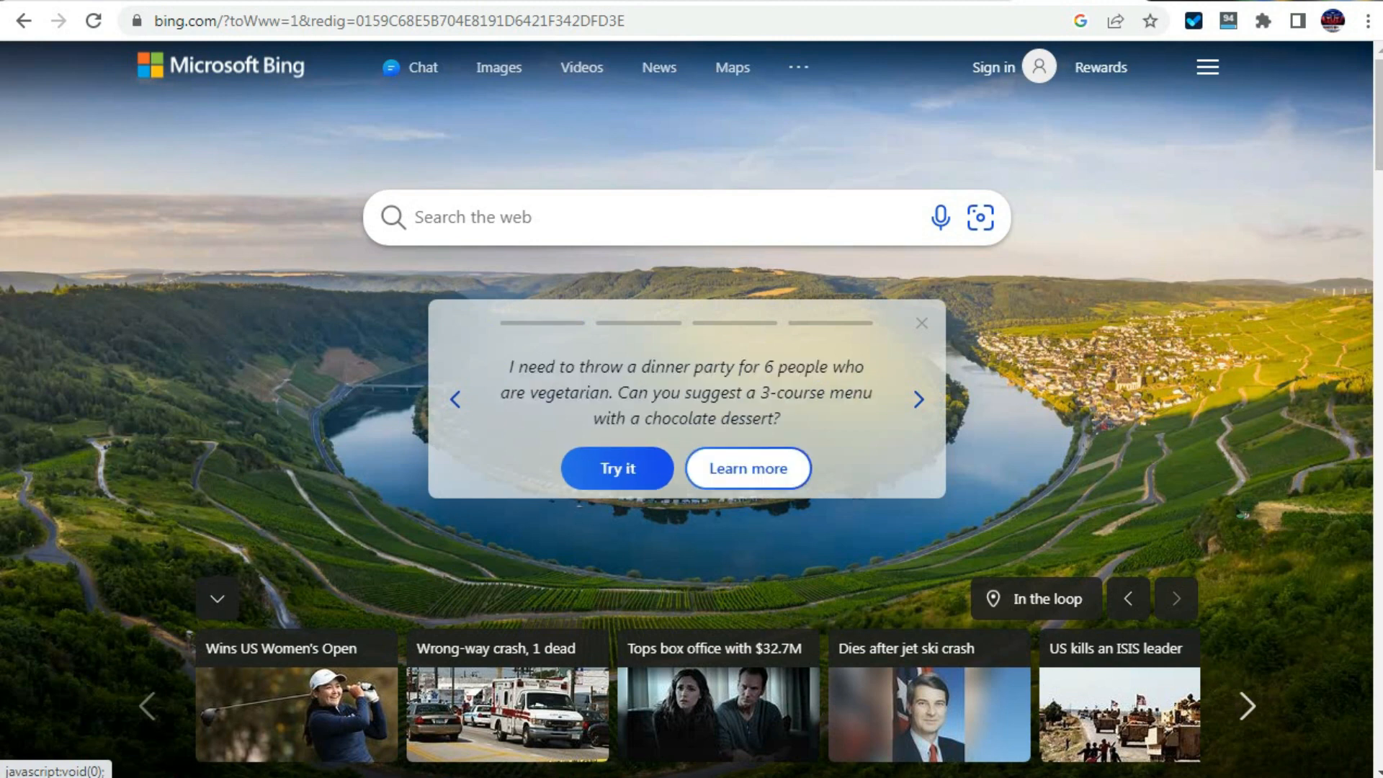
Search Bing for "lili apk".
click(612, 217)
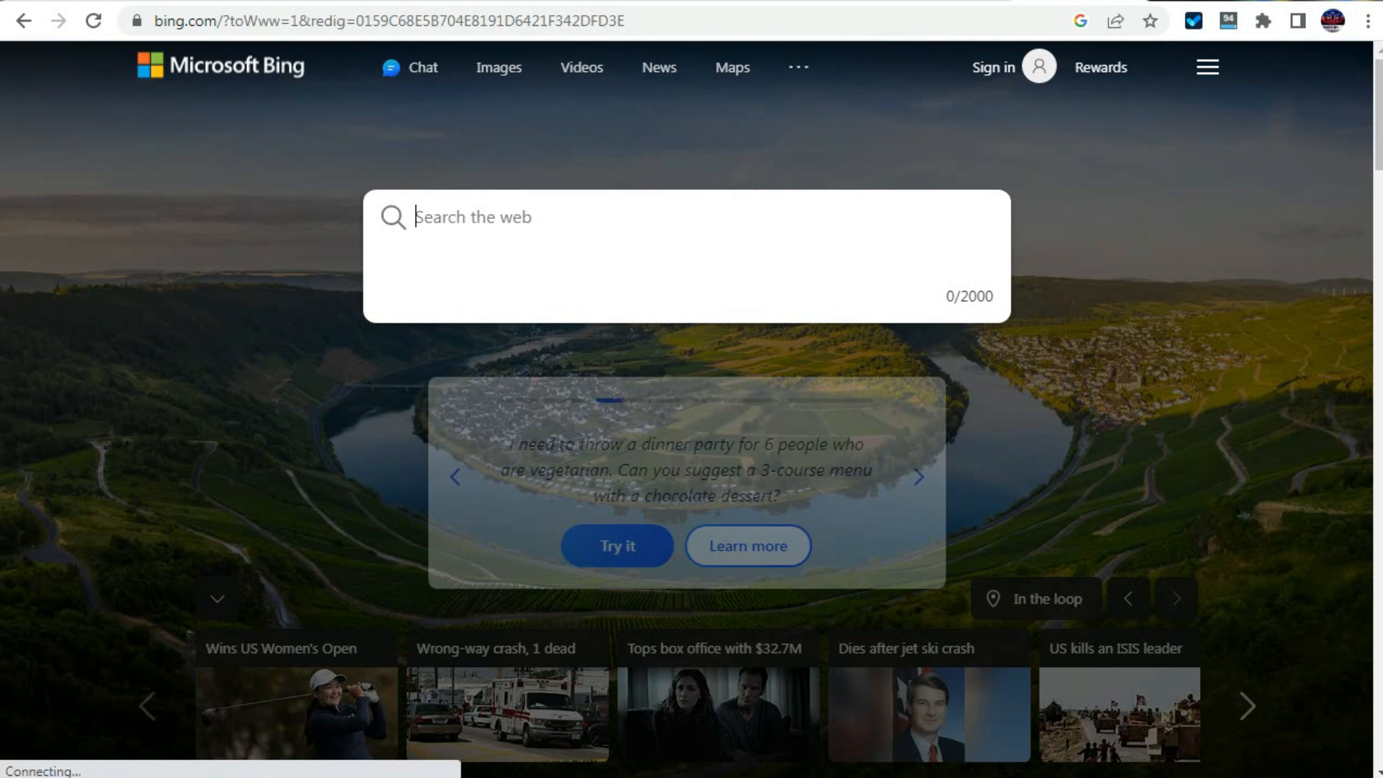
text(lili apk)
key(BackSpace)
key(BackSpace)
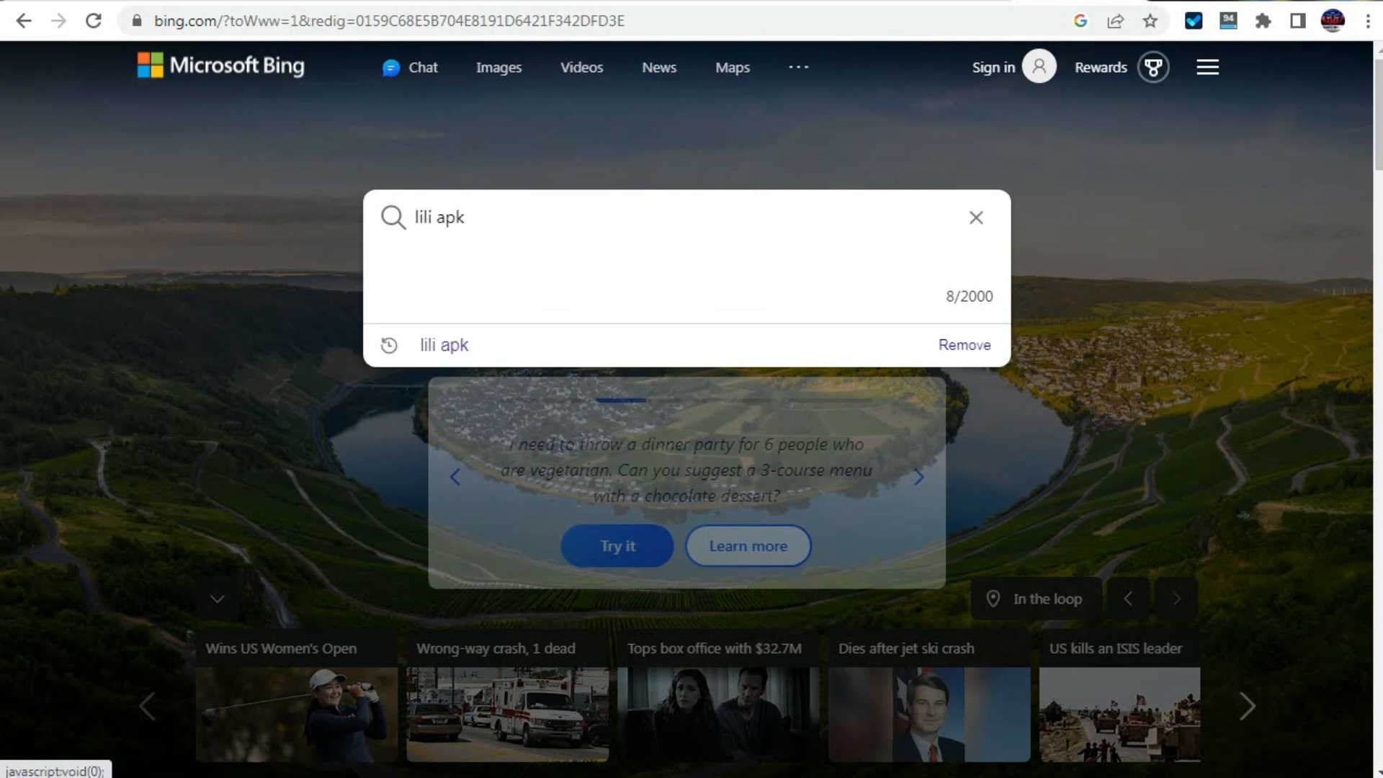
key(Return)
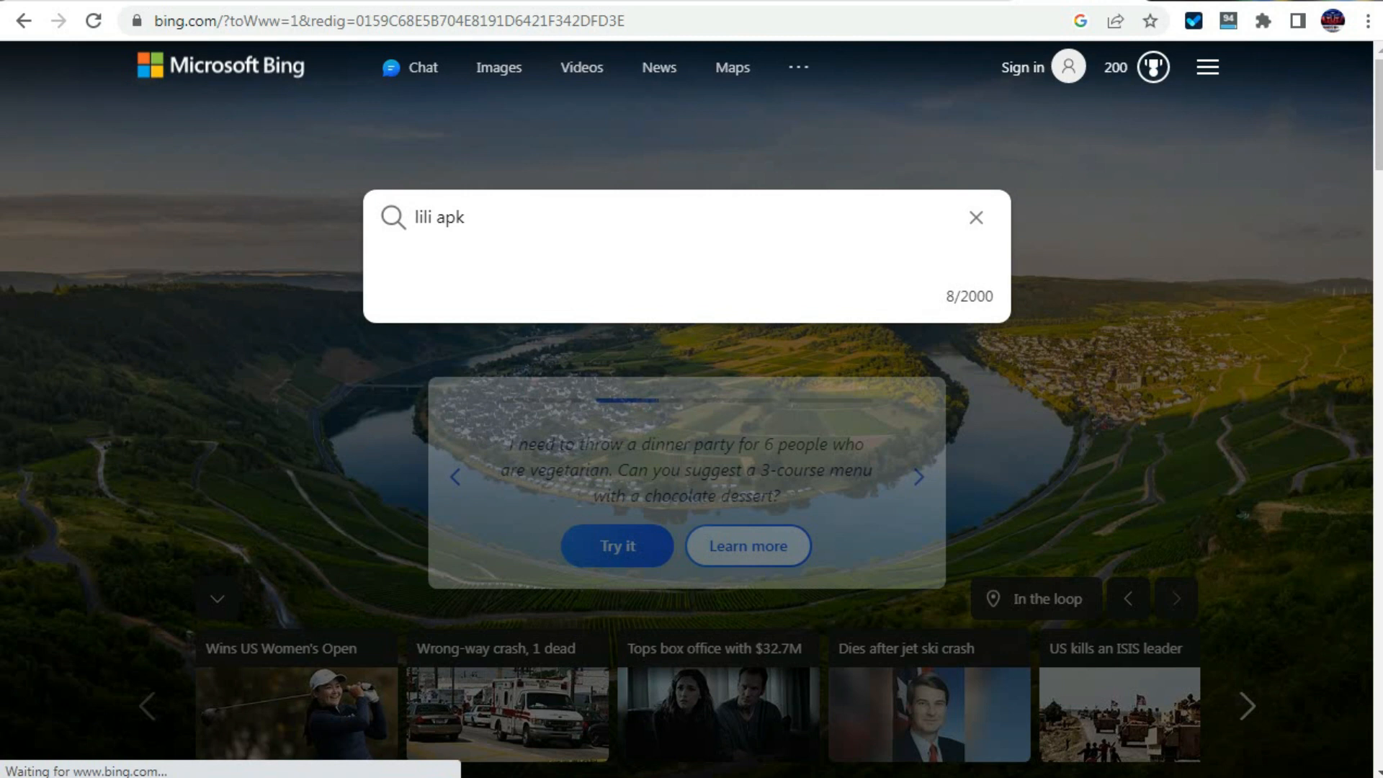
mouse_move(1208, 67)
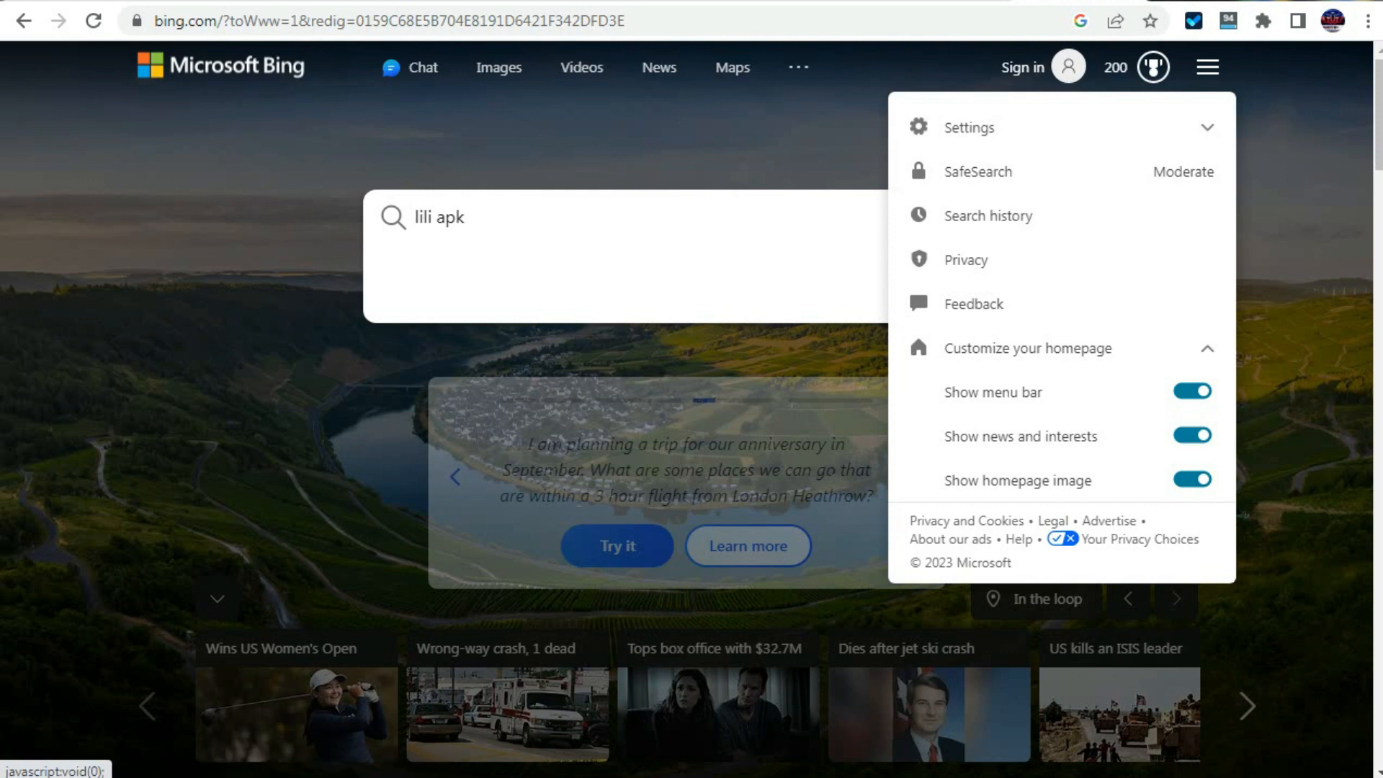
click(464, 218)
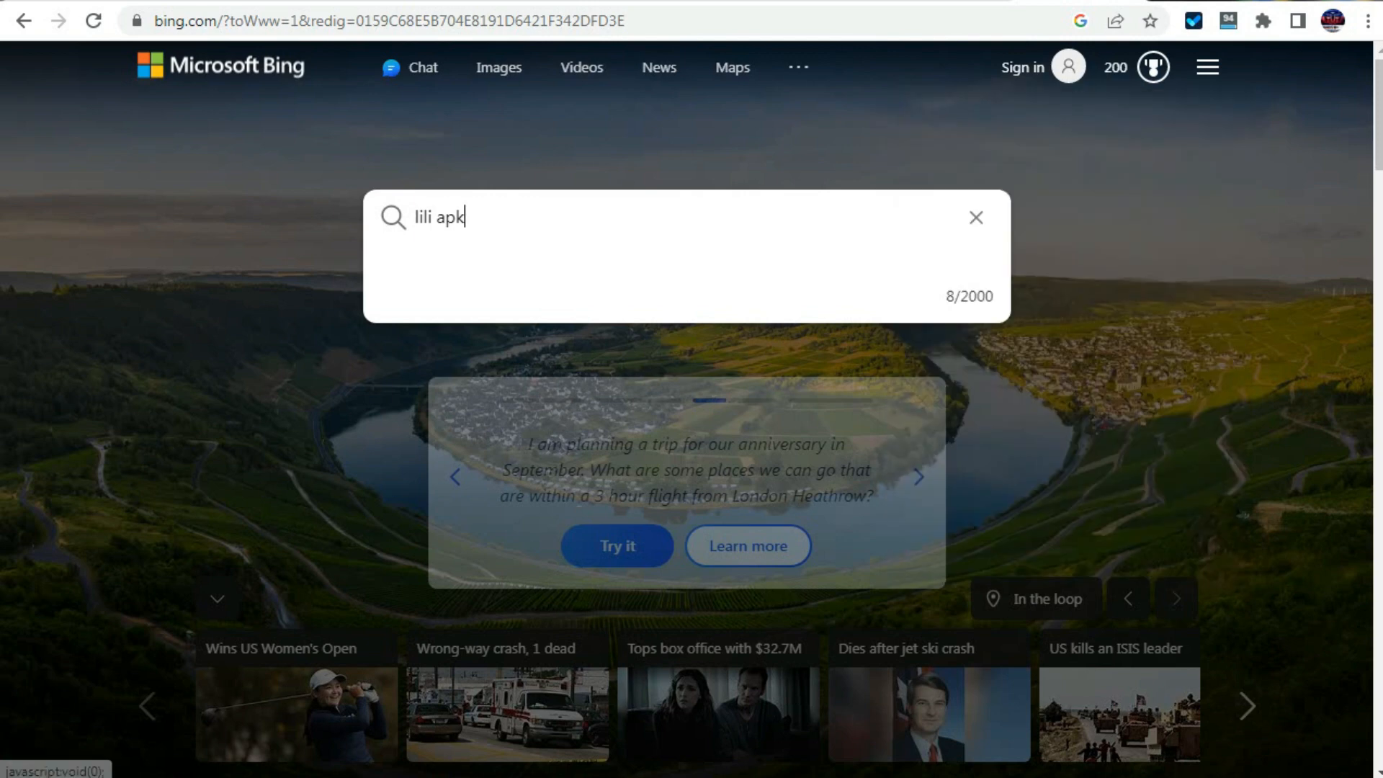
key(Return)
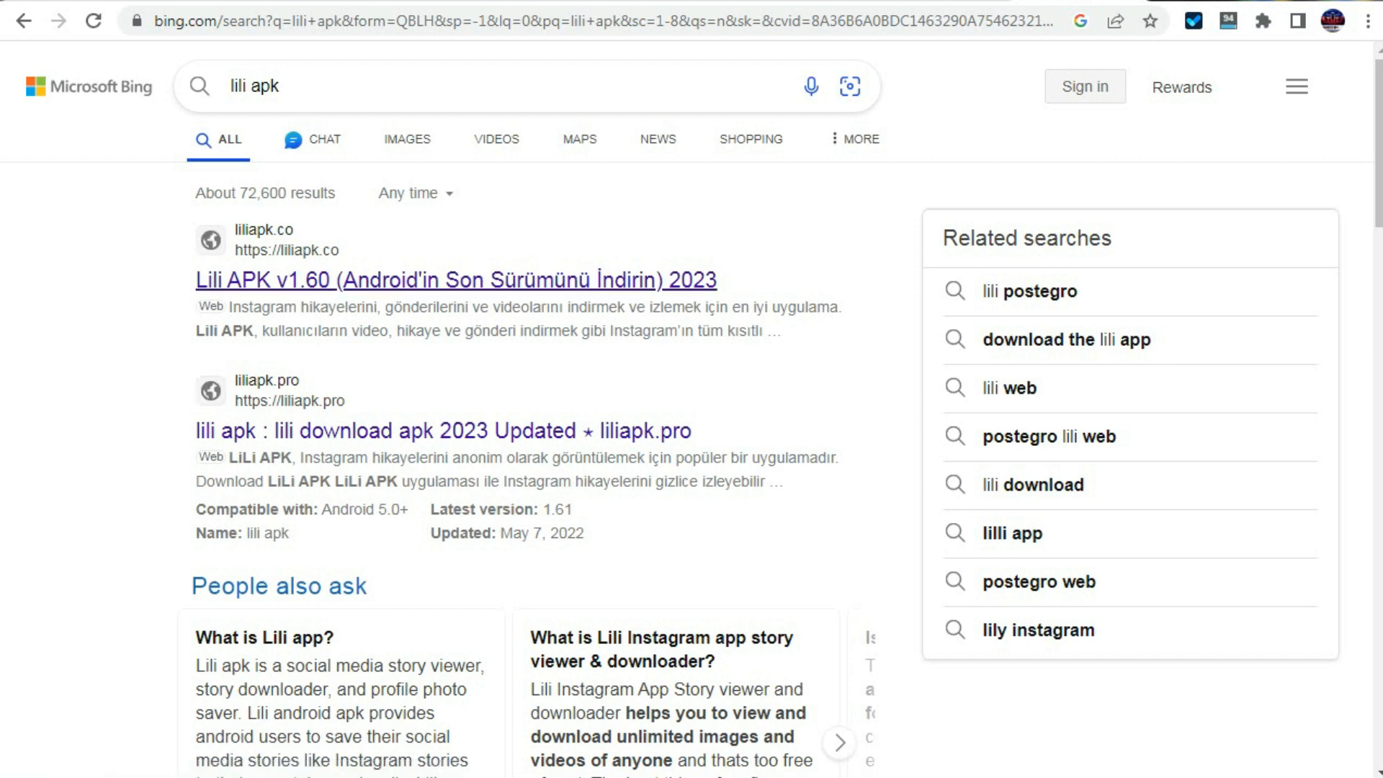
Open the liliapk.co, liliapk.pro and liliapk.app results in separate background tabs and look through the remaining Bing results.
right_click(308, 285)
click(405, 301)
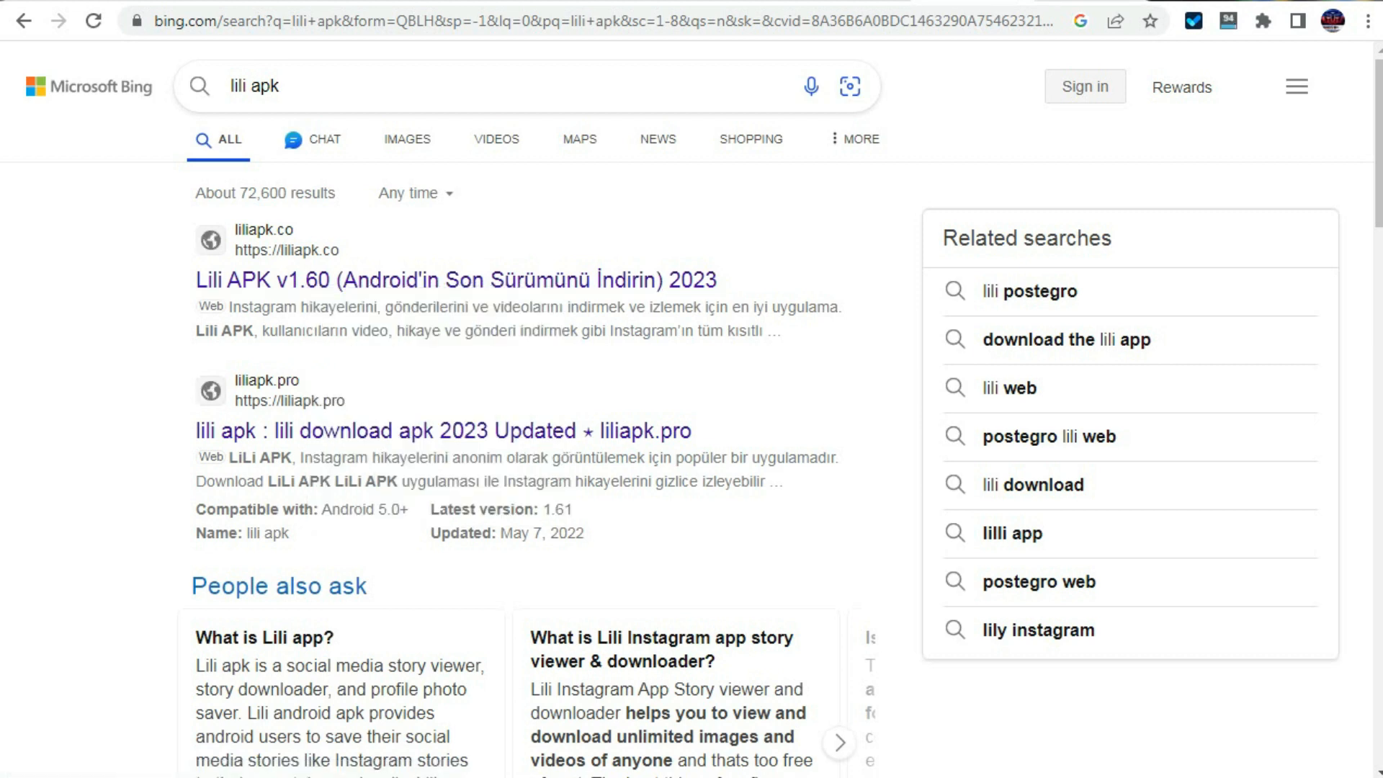
right_click(356, 433)
click(455, 472)
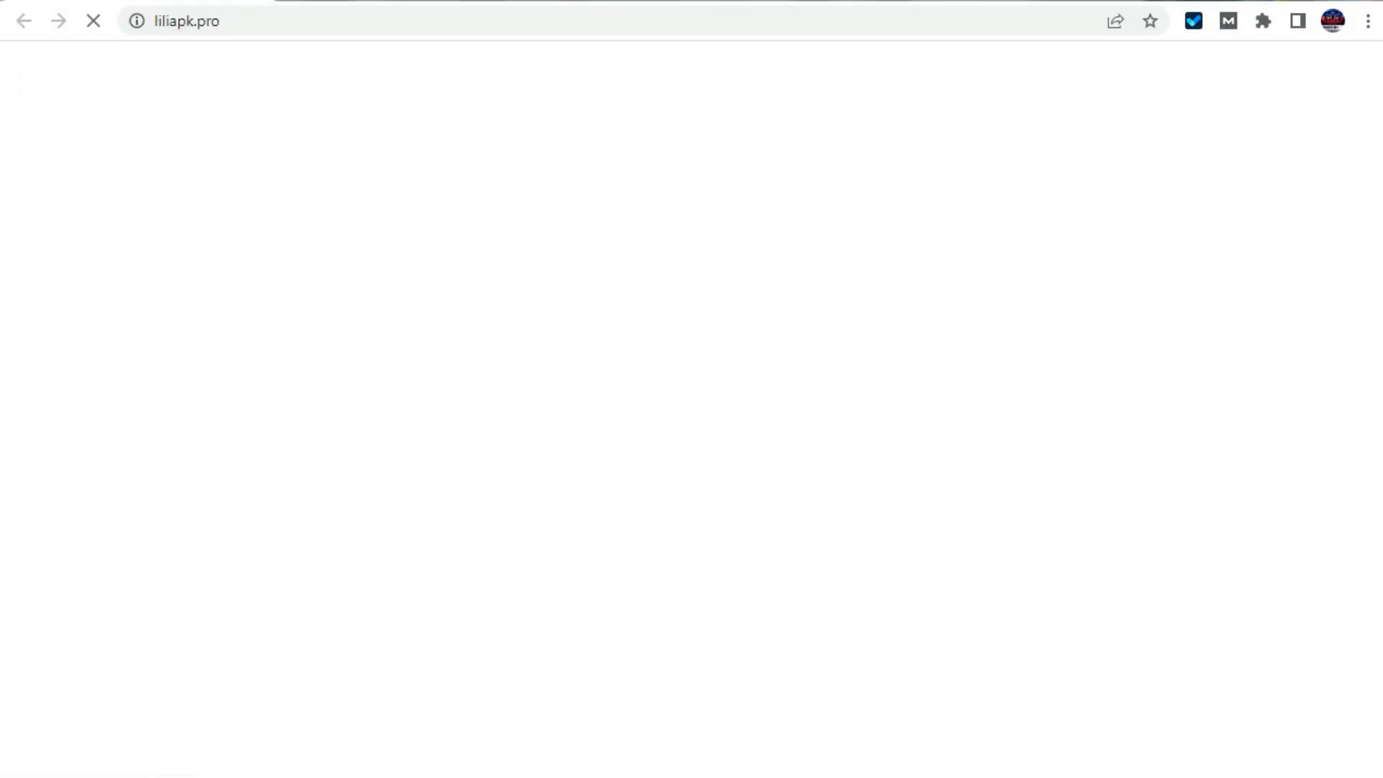
key(ctrl+w)
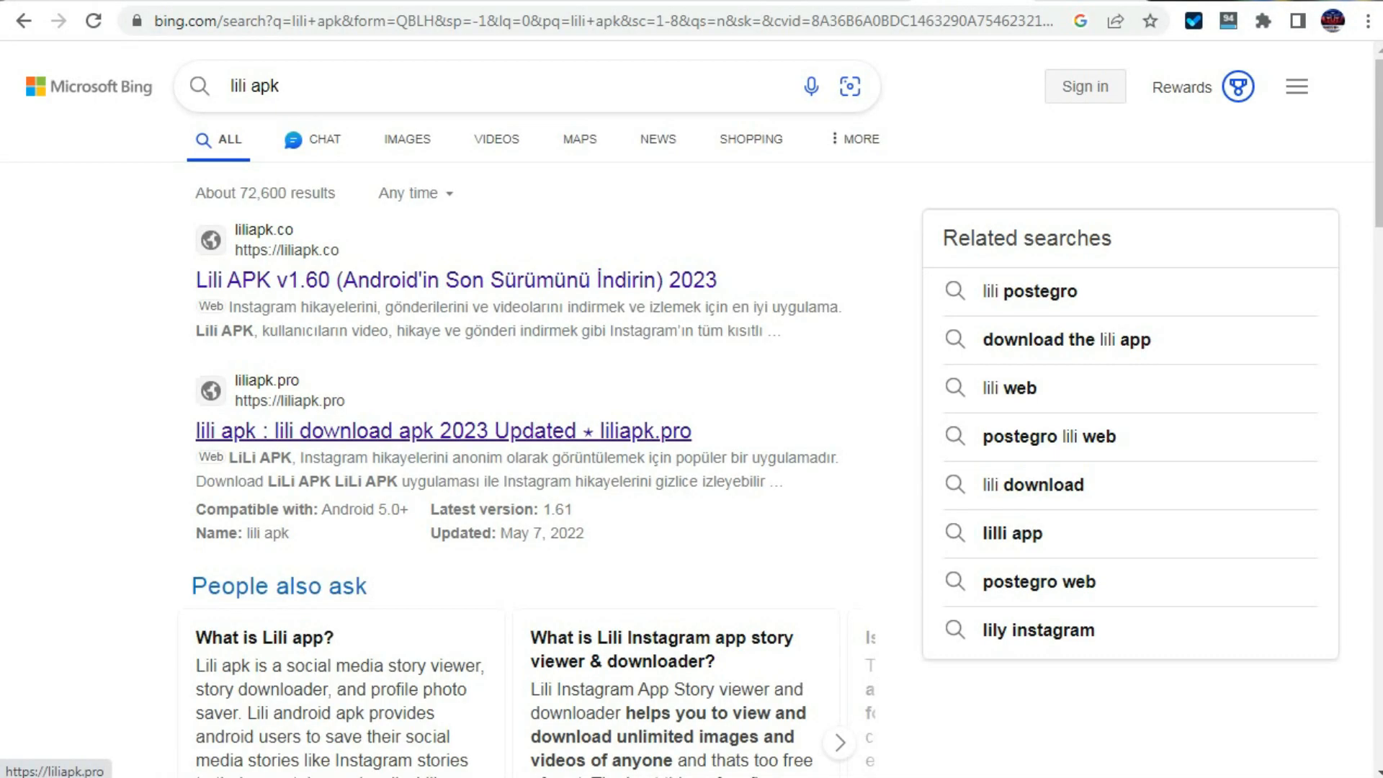
right_click(400, 434)
click(489, 450)
scroll(525, 432, down, 7)
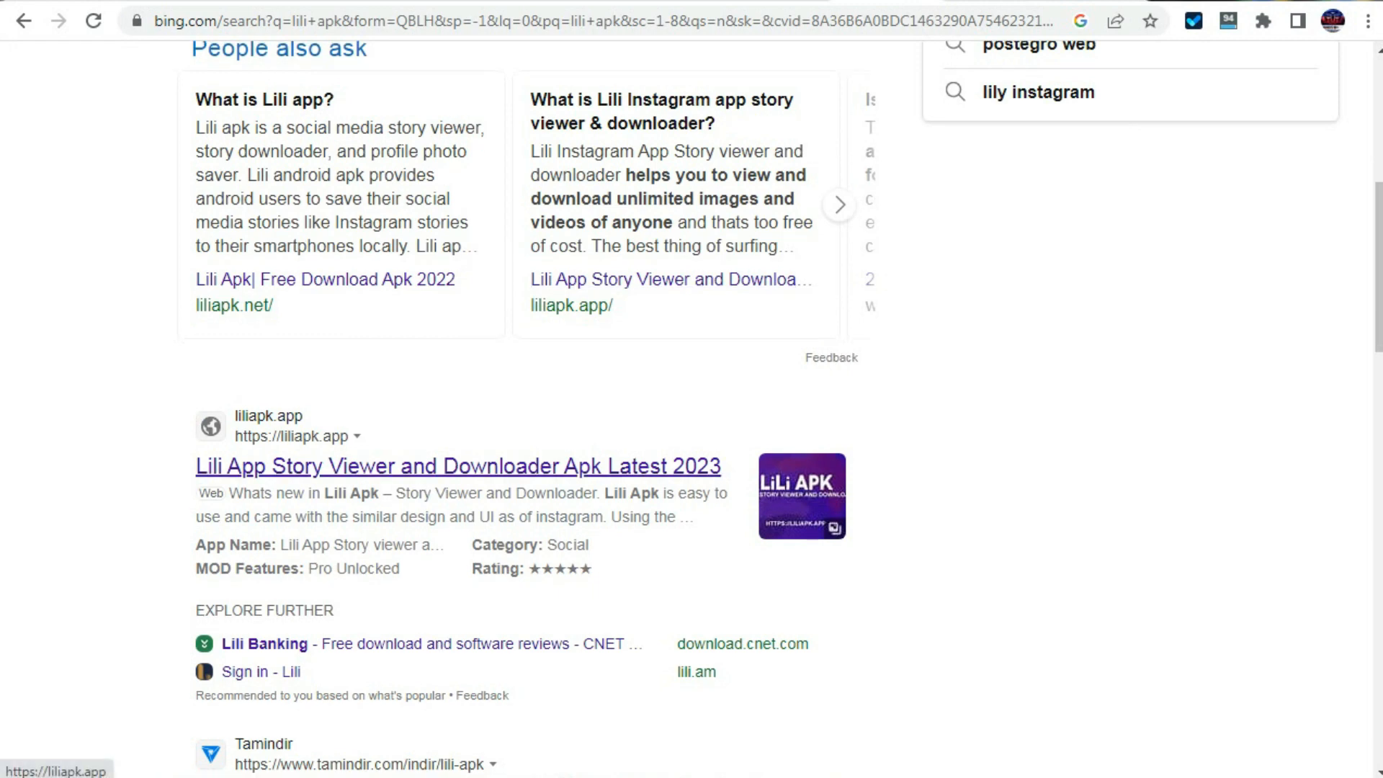
right_click(369, 468)
click(441, 485)
scroll(525, 432, down, 18)
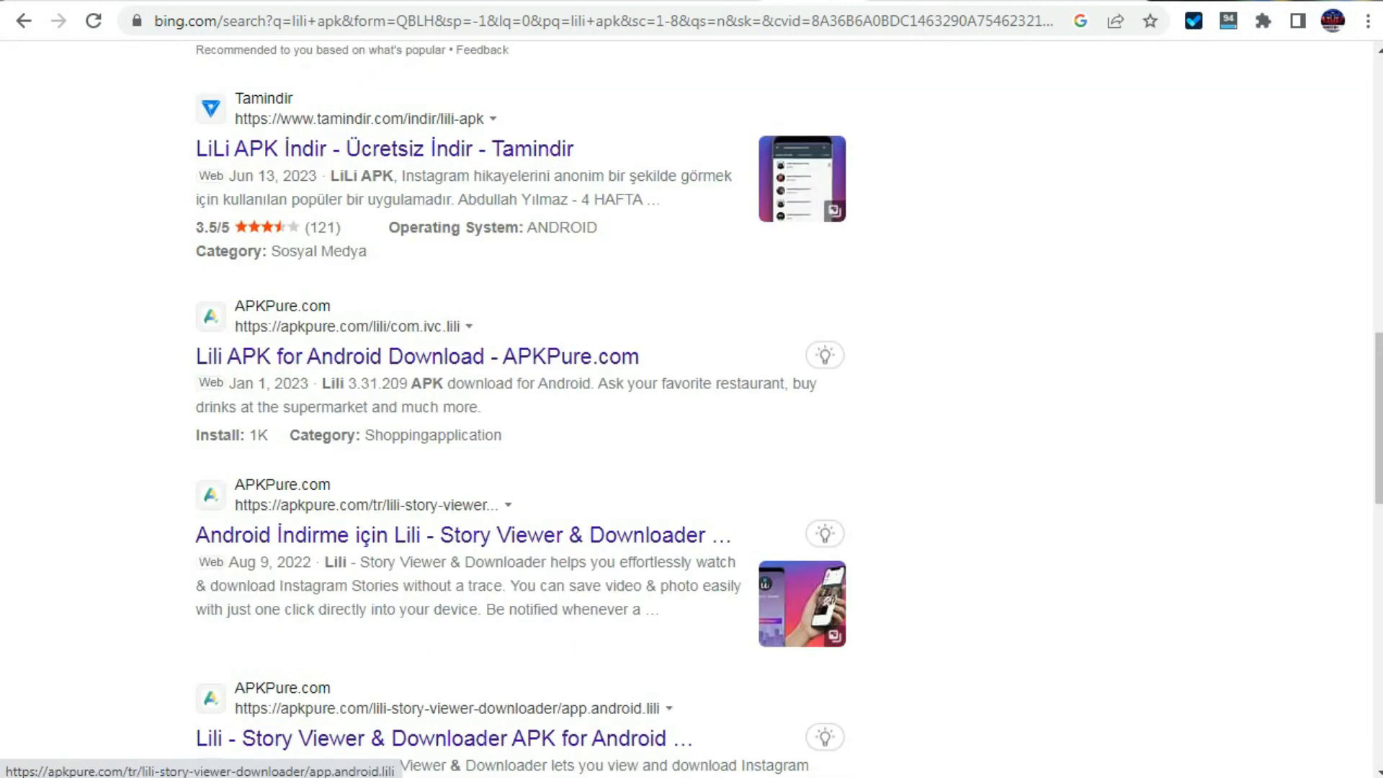
scroll(526, 432, up, 2)
scroll(526, 432, up, 20)
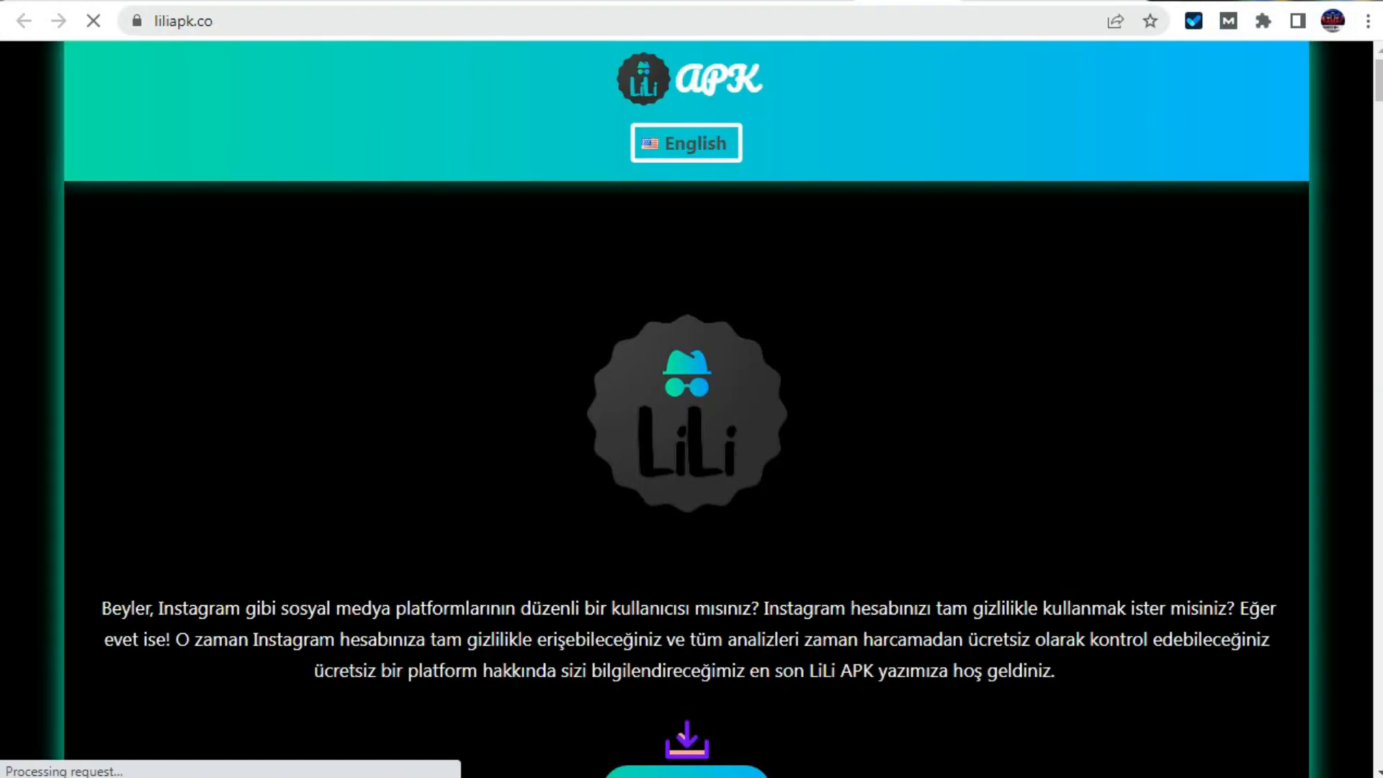
Examine the liliapk.co page's domain, table of contents, article text and FAQ down to the footer.
scroll(686, 409, down, 20)
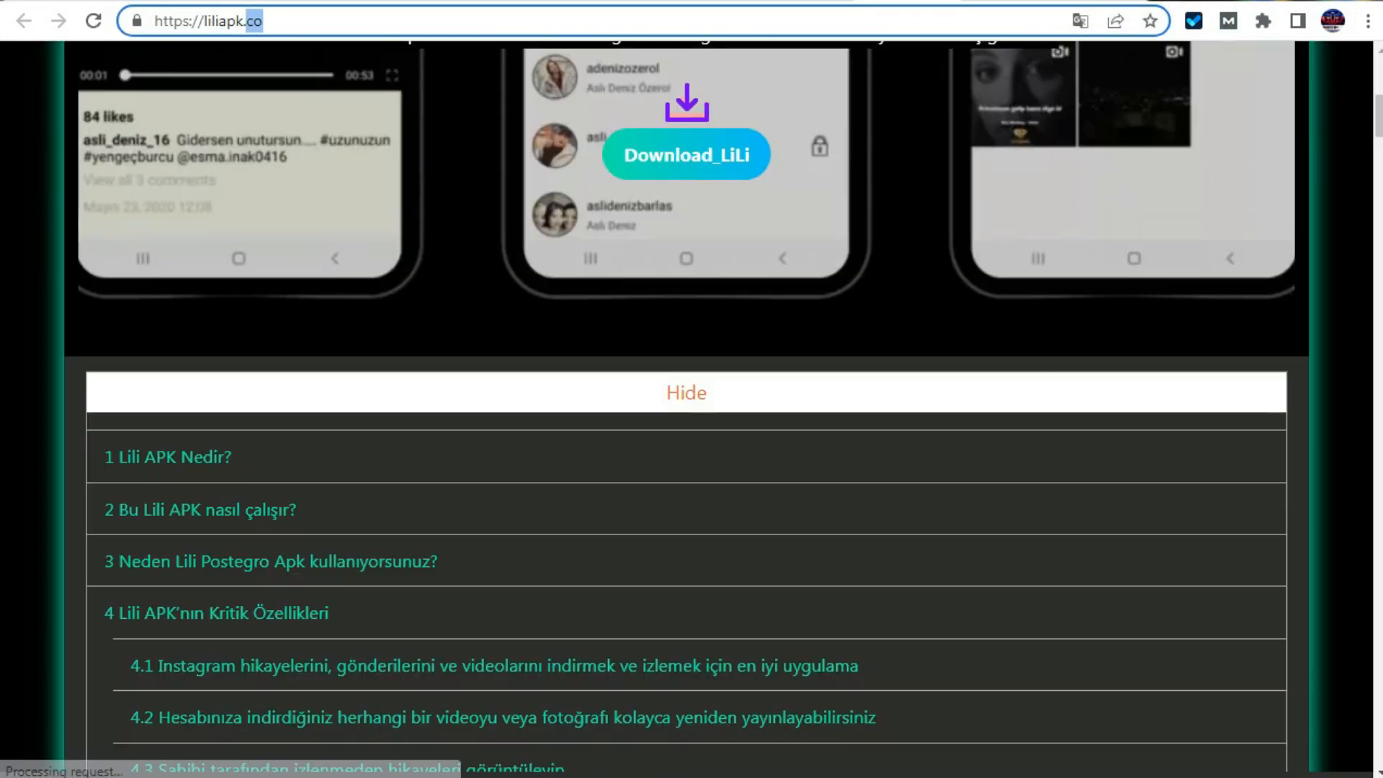
scroll(686, 408, down, 8)
scroll(686, 408, up, 5)
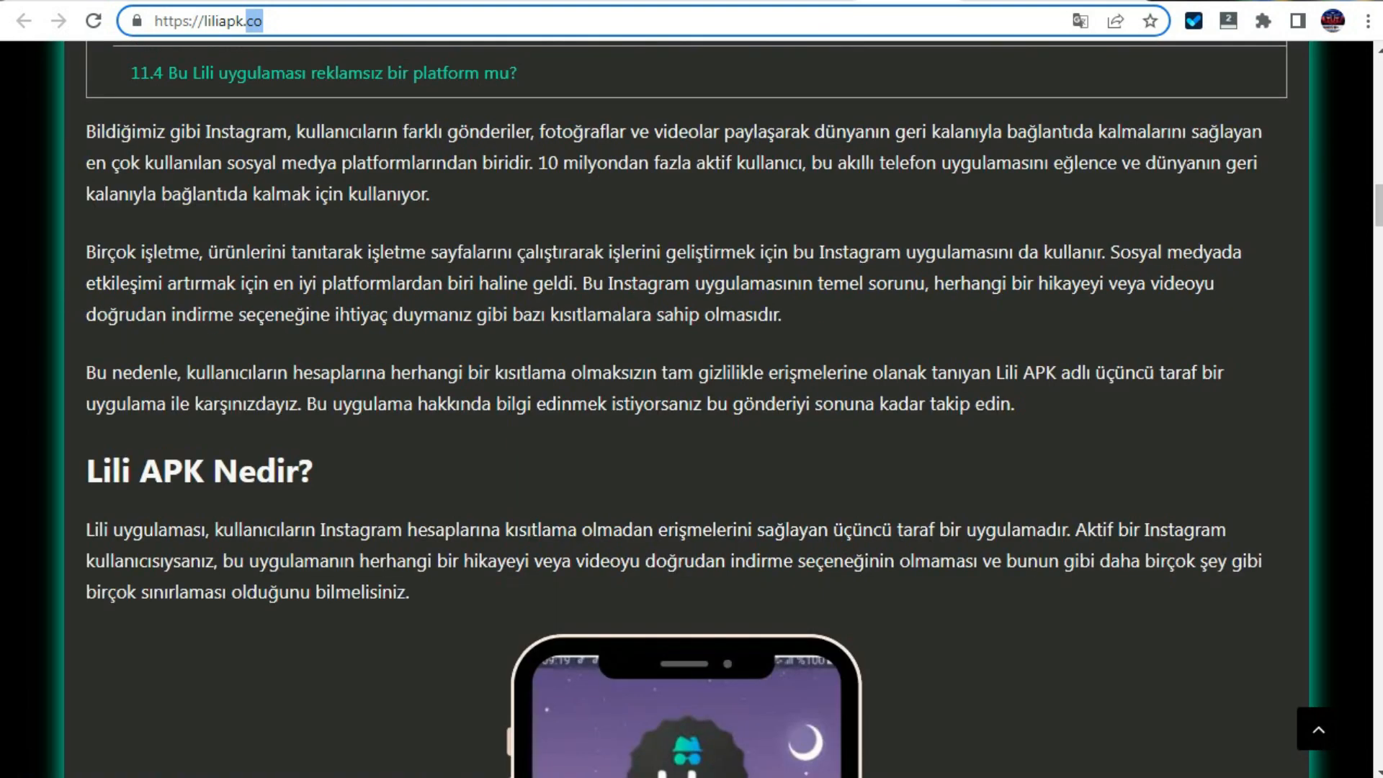
drag(85, 308, 780, 491)
scroll(686, 409, down, 20)
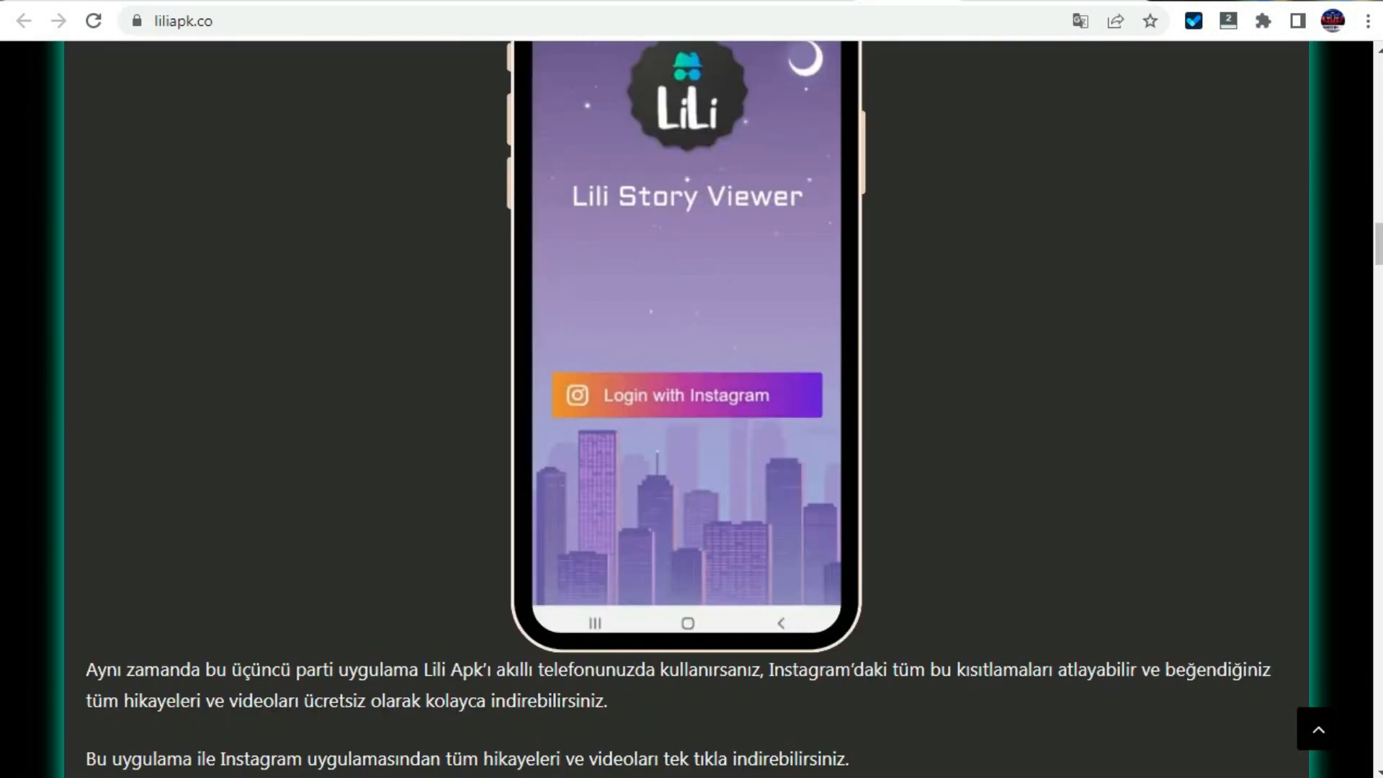
scroll(687, 408, down, 20)
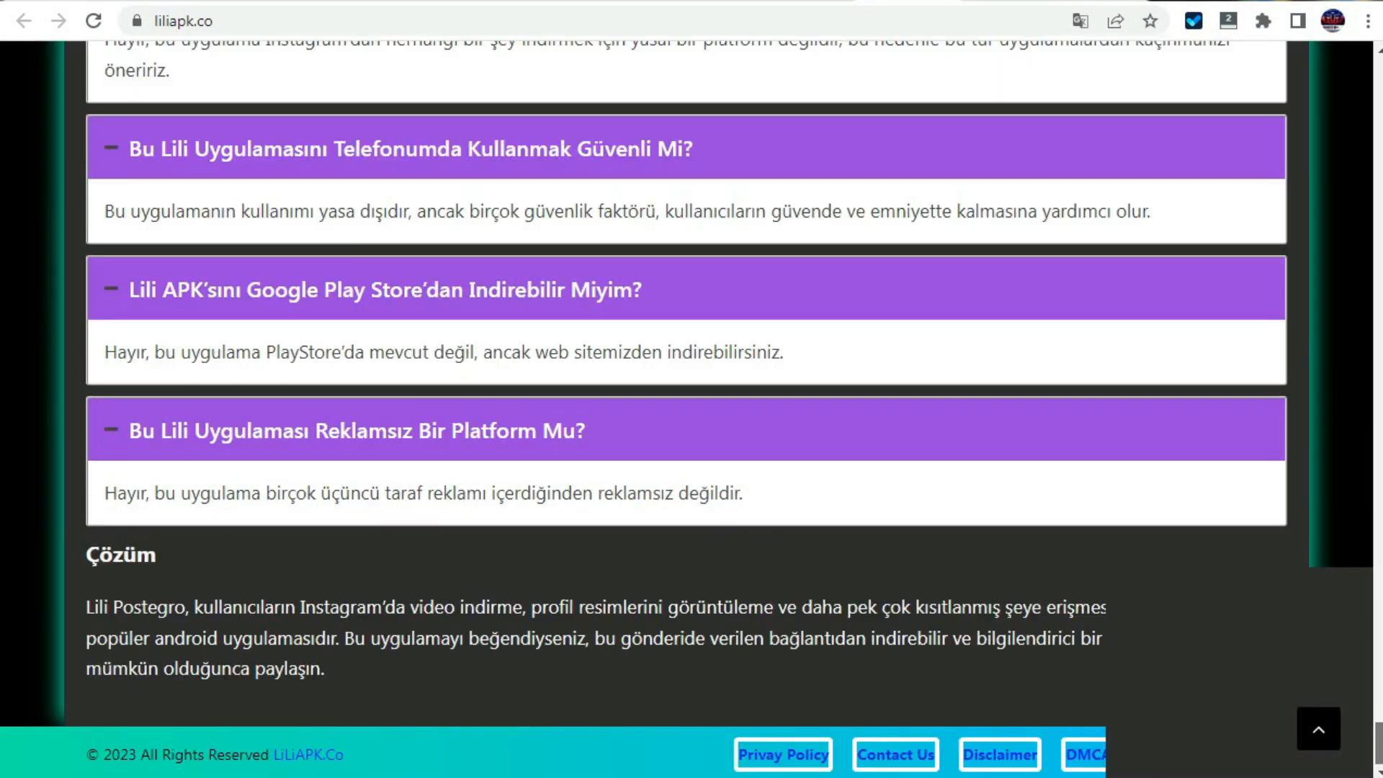
Return to the top of liliapk.co, then examine liliapk.pro's header, table of contents, article text, feature list, screenshots and disclaimer.
scroll(686, 408, up, 20)
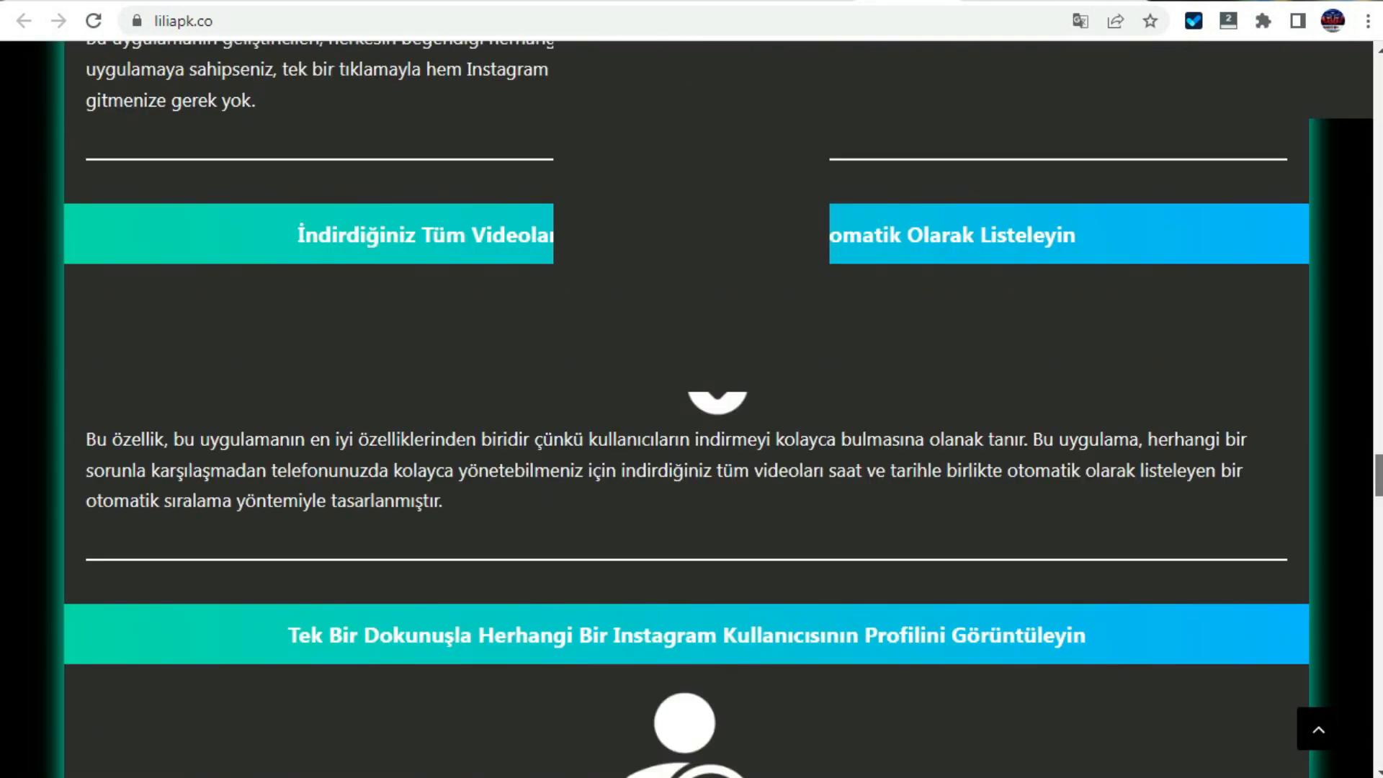
scroll(686, 408, up, 20)
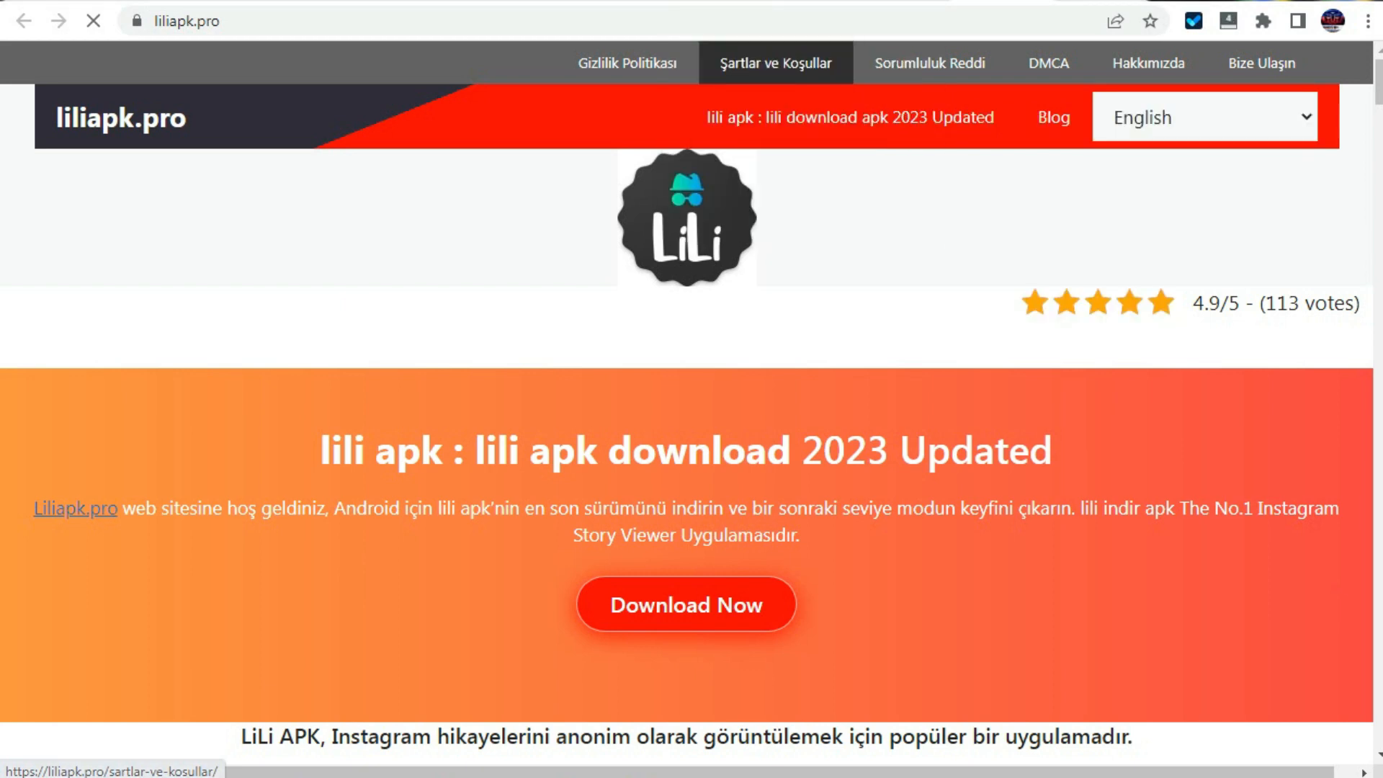
scroll(686, 403, down, 20)
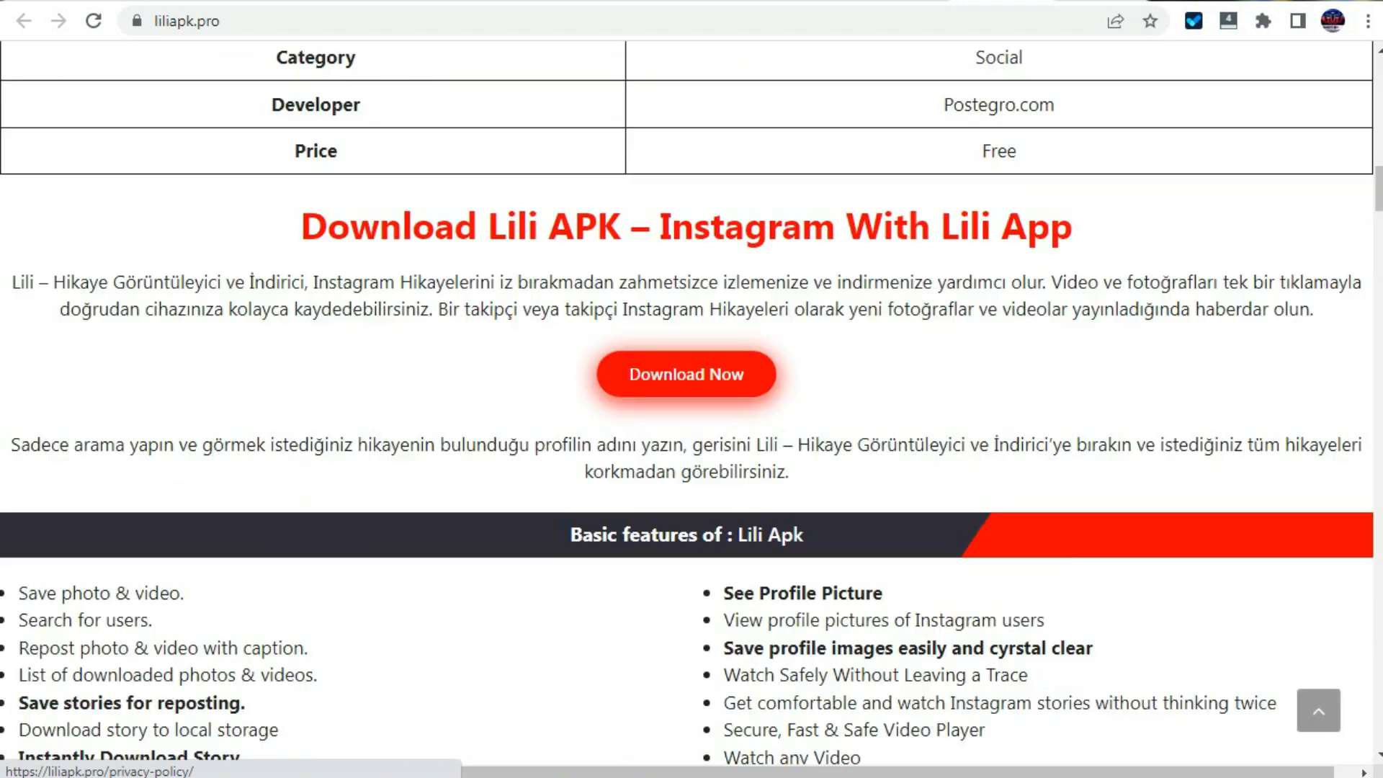
scroll(687, 403, down, 15)
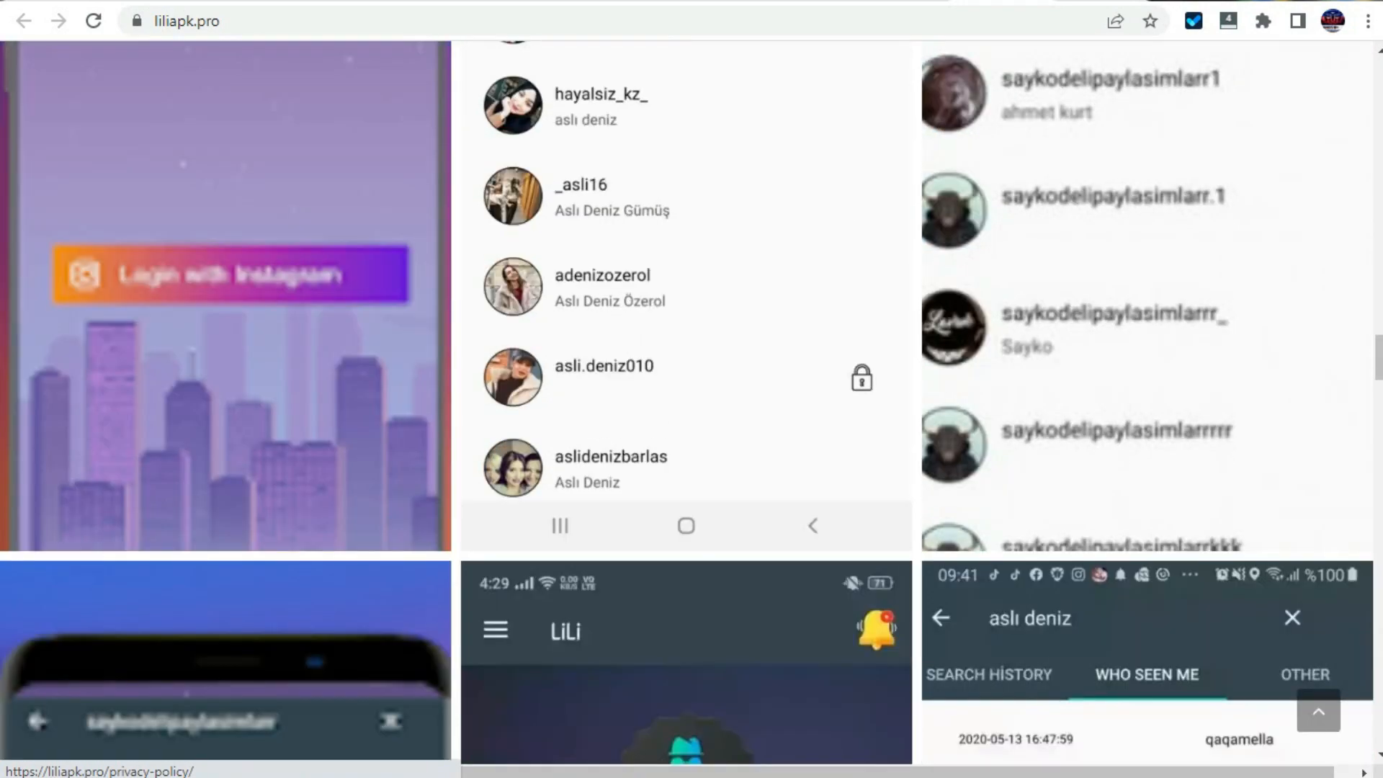
scroll(686, 403, down, 15)
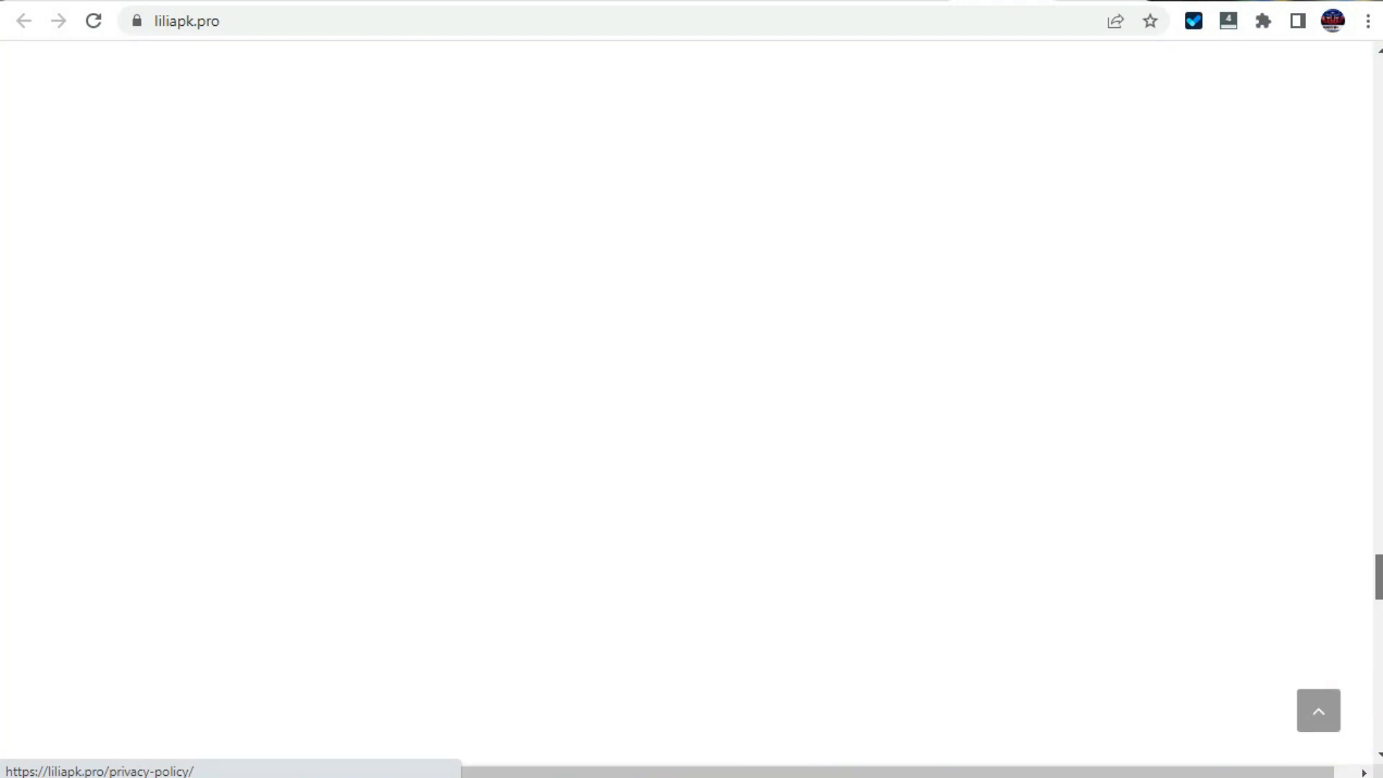
scroll(686, 403, up, 15)
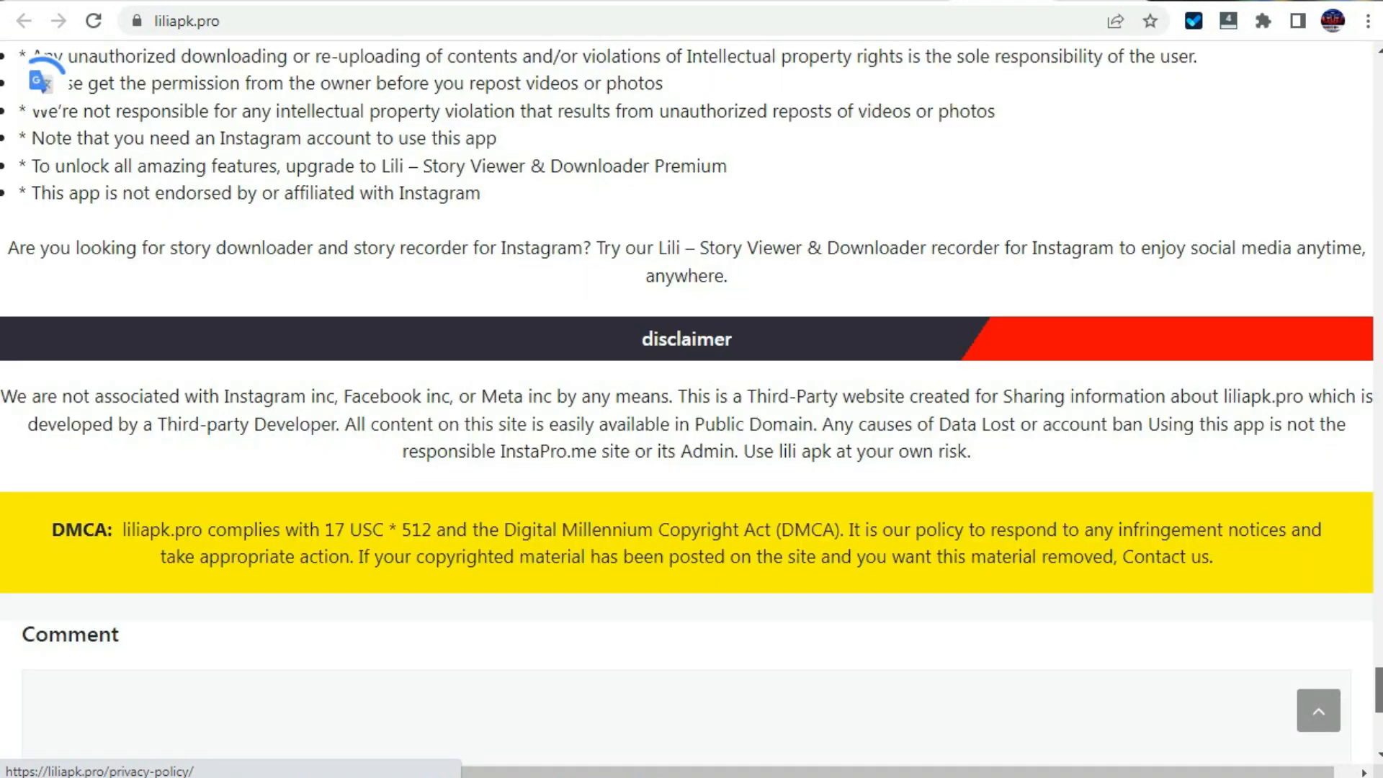
drag(62, 312, 214, 339)
scroll(214, 339, up, 10)
scroll(686, 403, up, 20)
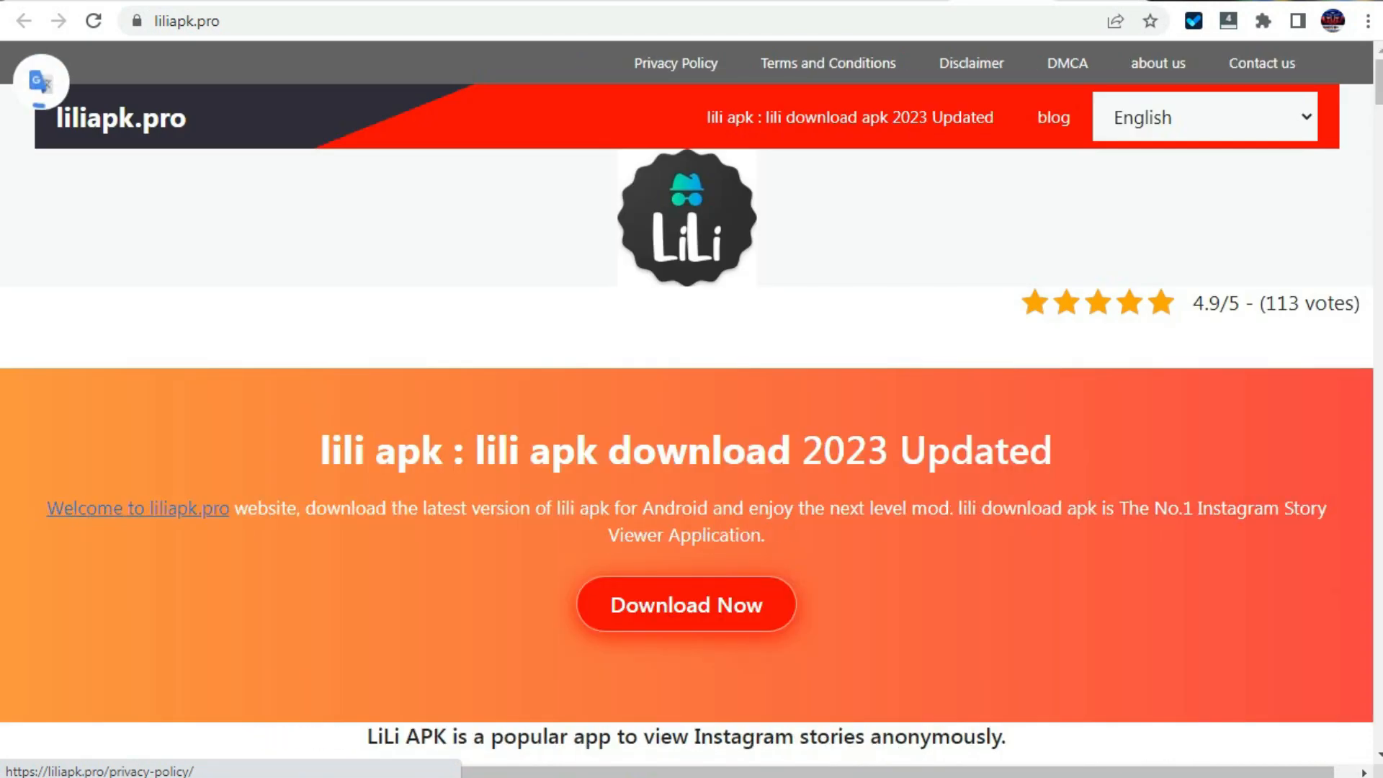
scroll(687, 404, down, 3)
scroll(686, 360, down, 5)
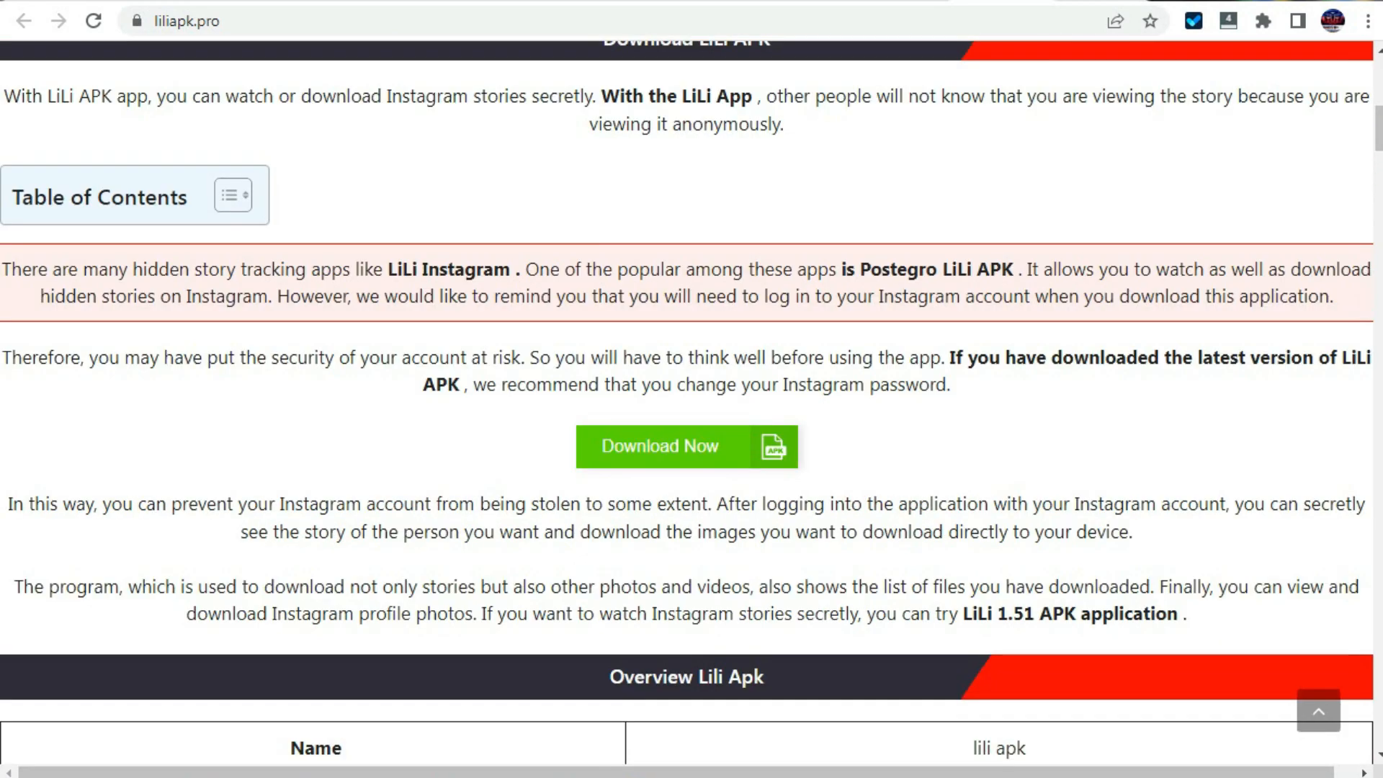
drag(22, 358, 380, 357)
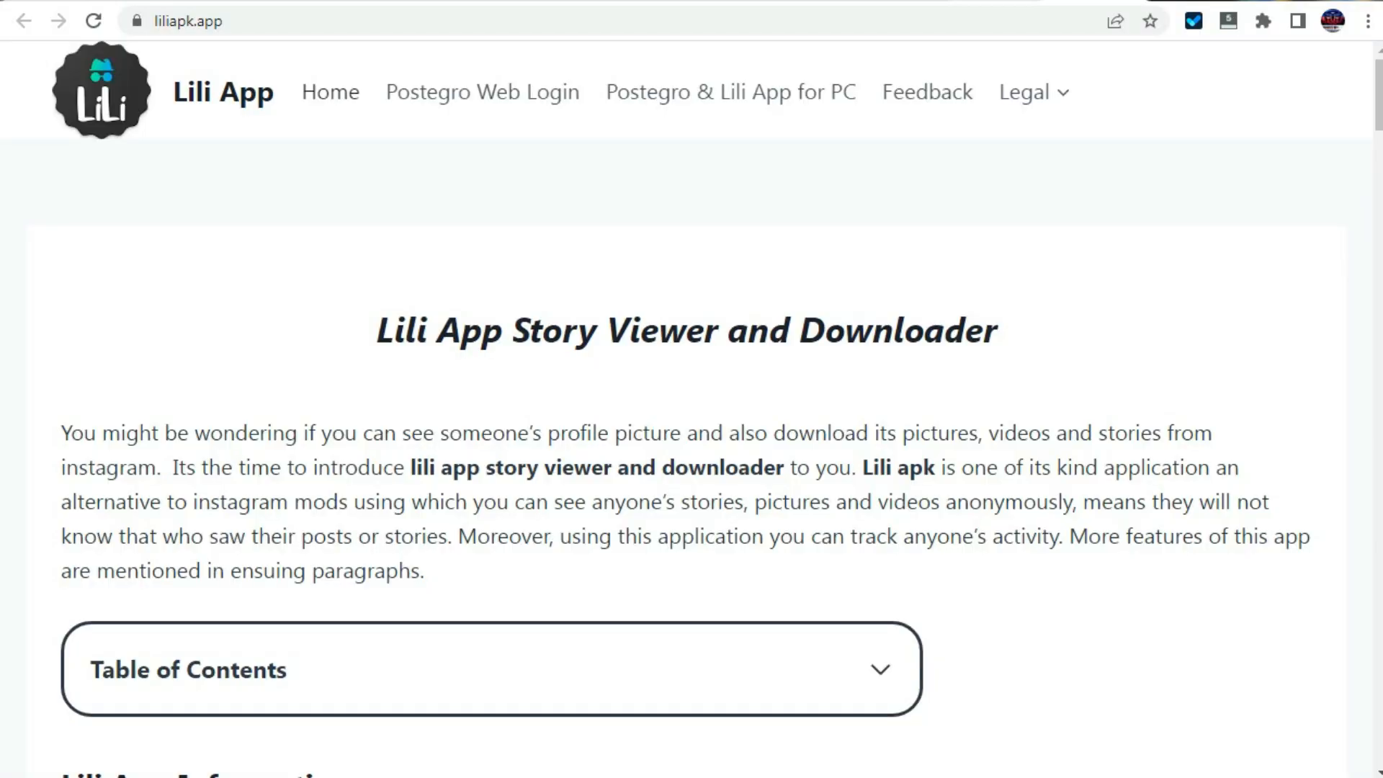
Examine the liliapk.app page from its introduction and app information table down to the final words and footer.
scroll(691, 403, down, 20)
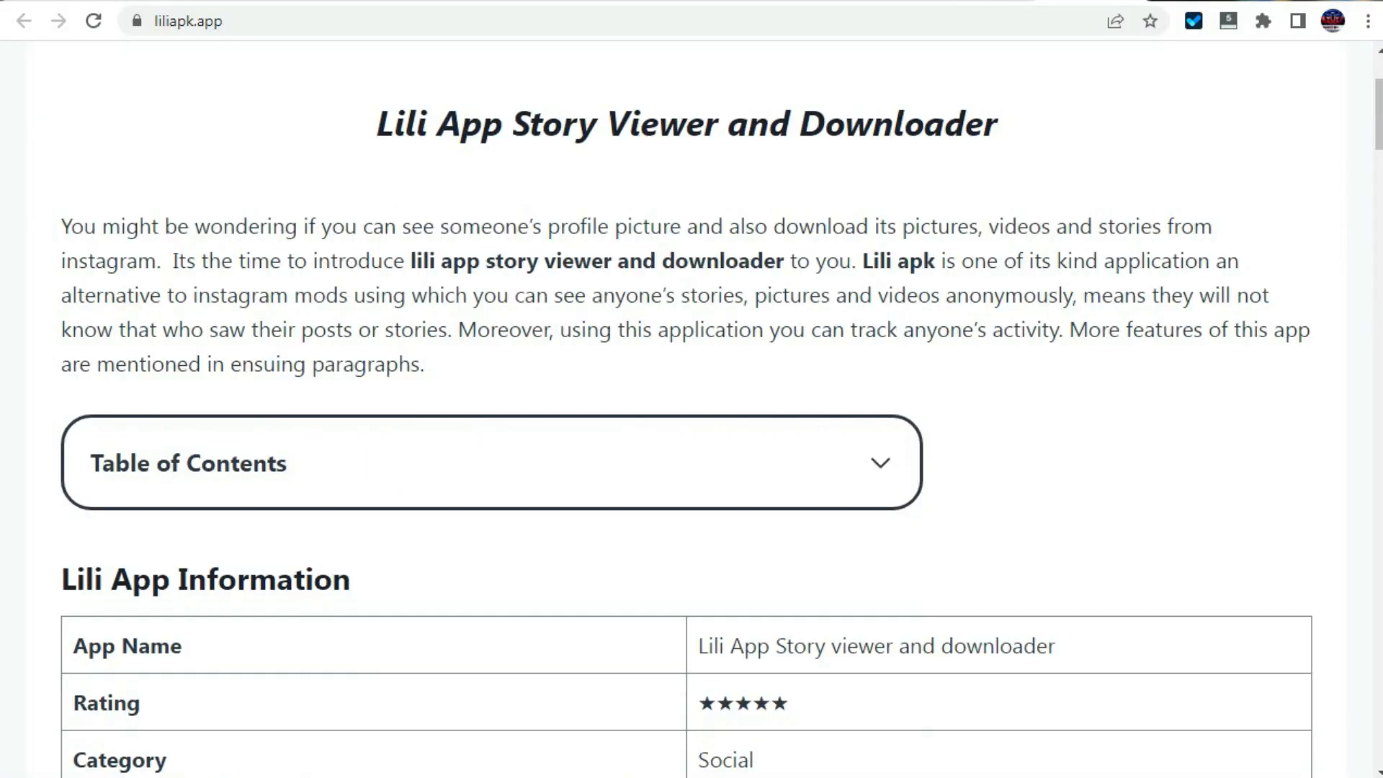
scroll(691, 403, down, 20)
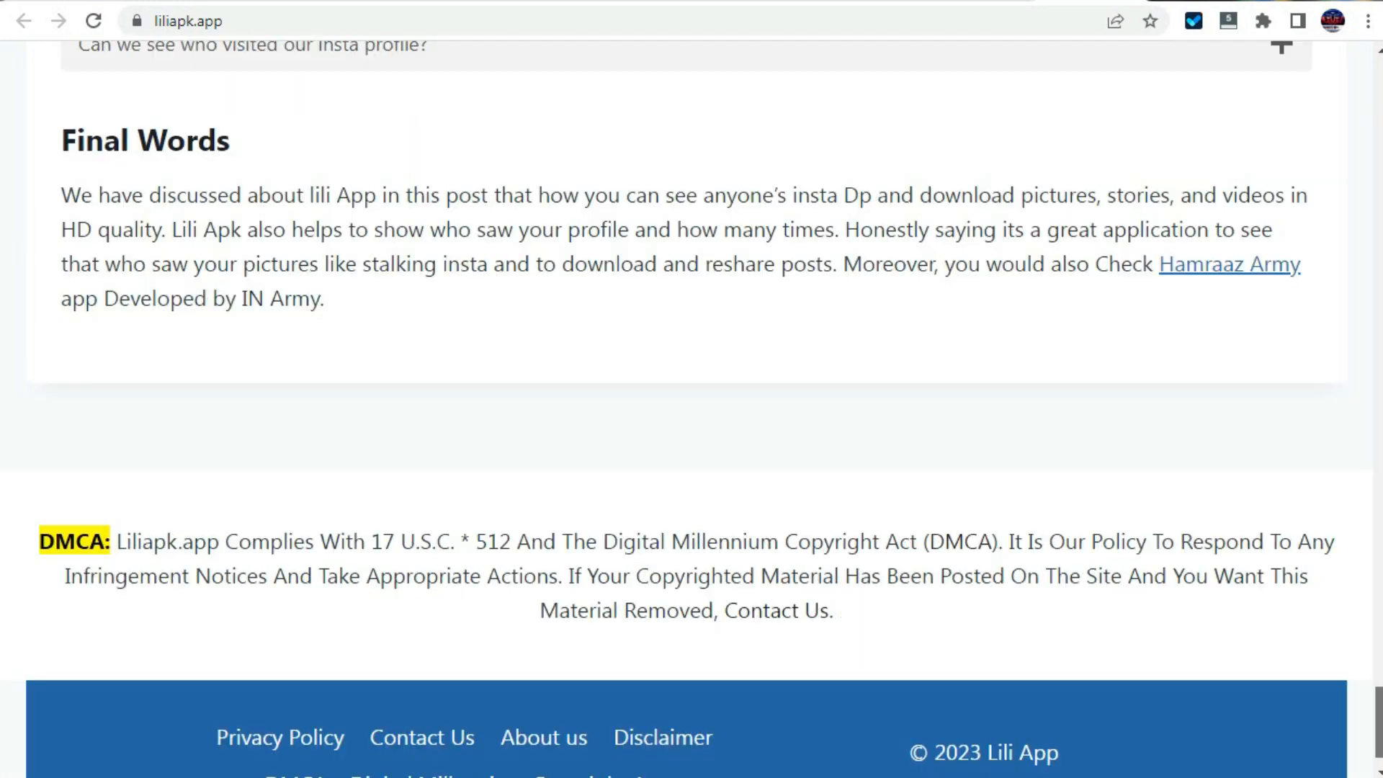
mouse_move(1379, 721)
mouse_down()
mouse_move(1378, 94)
mouse_move(1379, 727)
mouse_up()
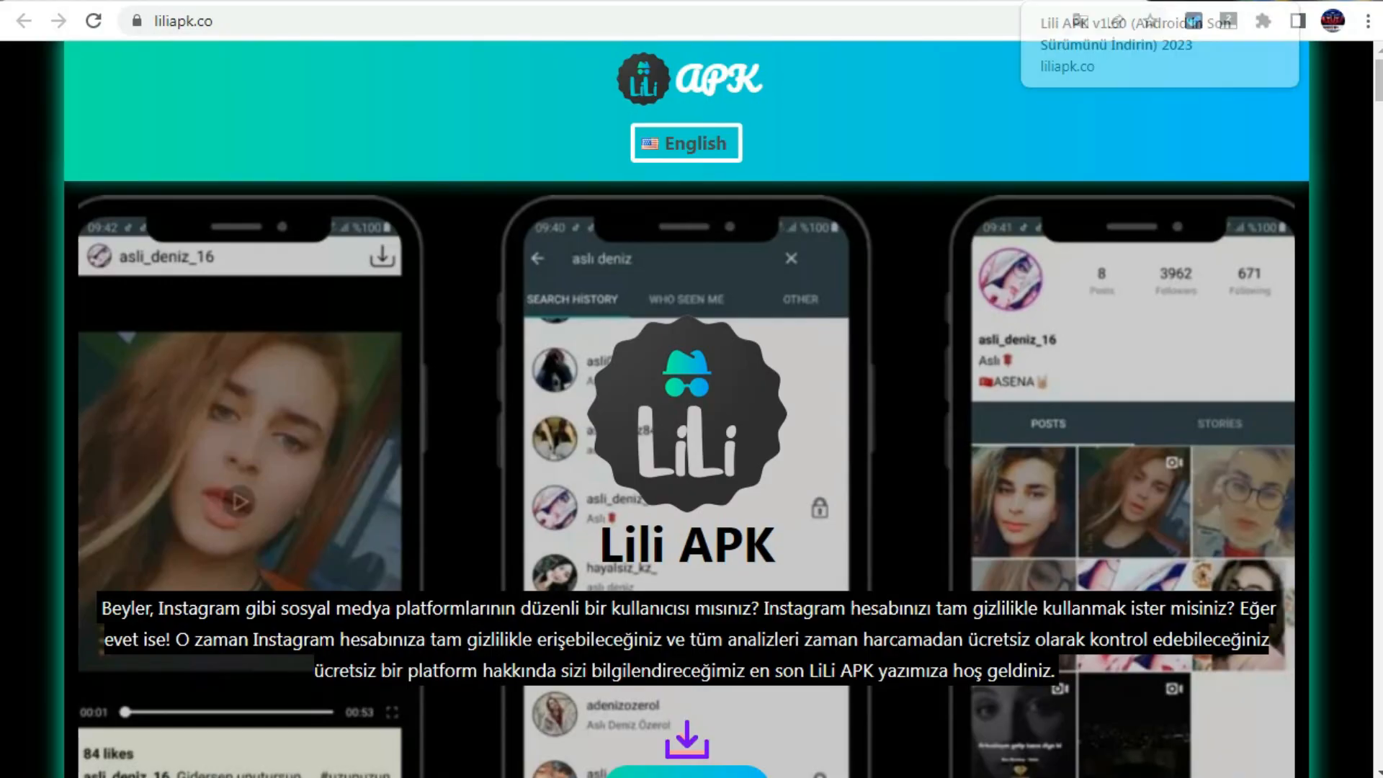
Review the liliapk.co page again down to its closing paragraph under "Çözüm" and return to the page's start.
scroll(691, 403, down, 10)
scroll(692, 403, down, 15)
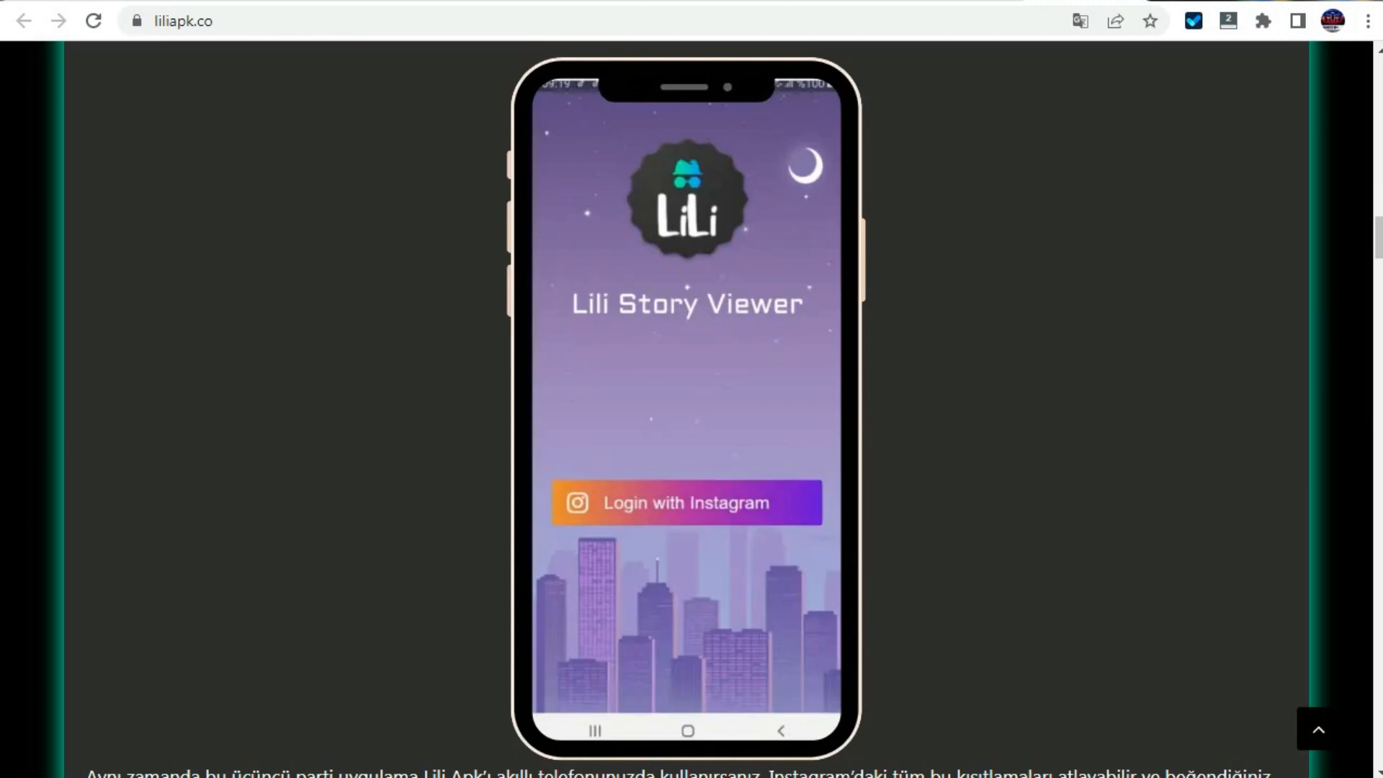
scroll(692, 403, down, 15)
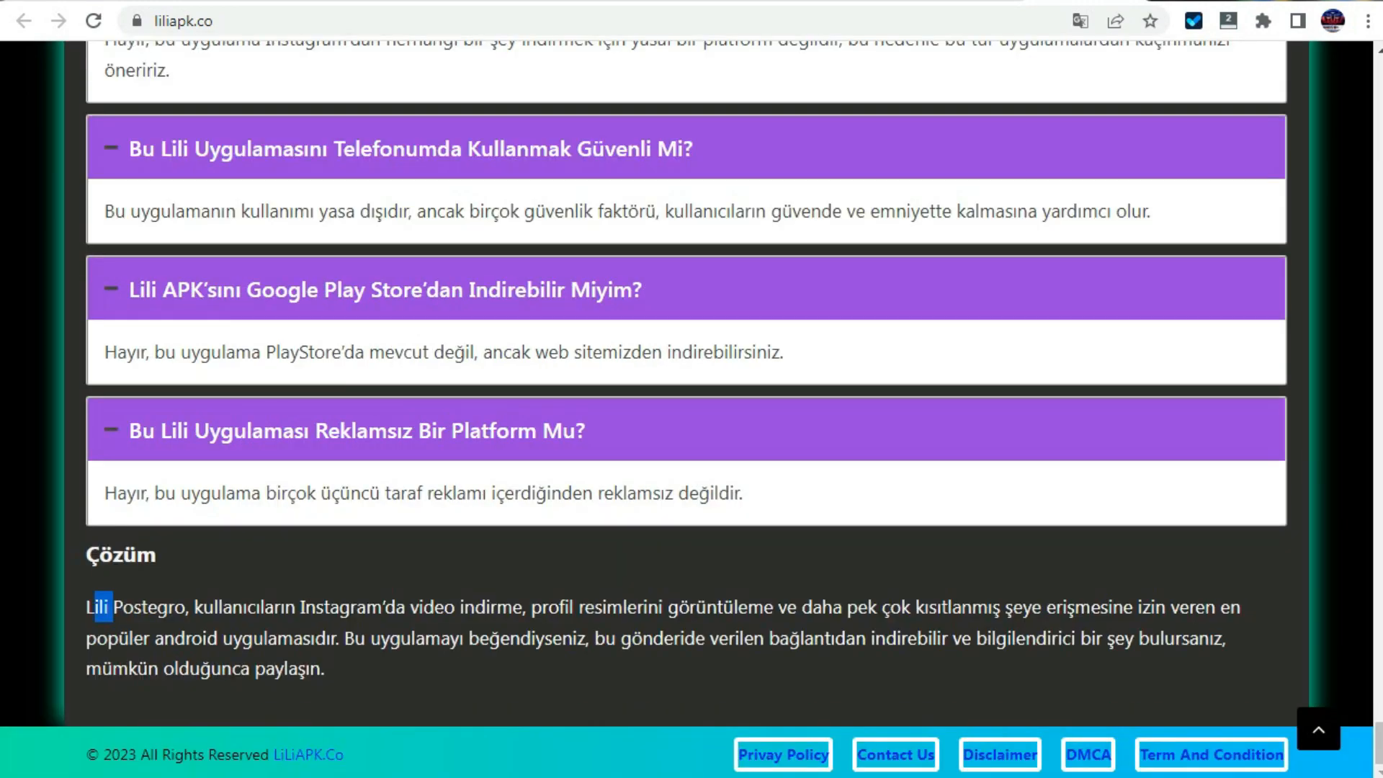
drag(112, 607, 754, 638)
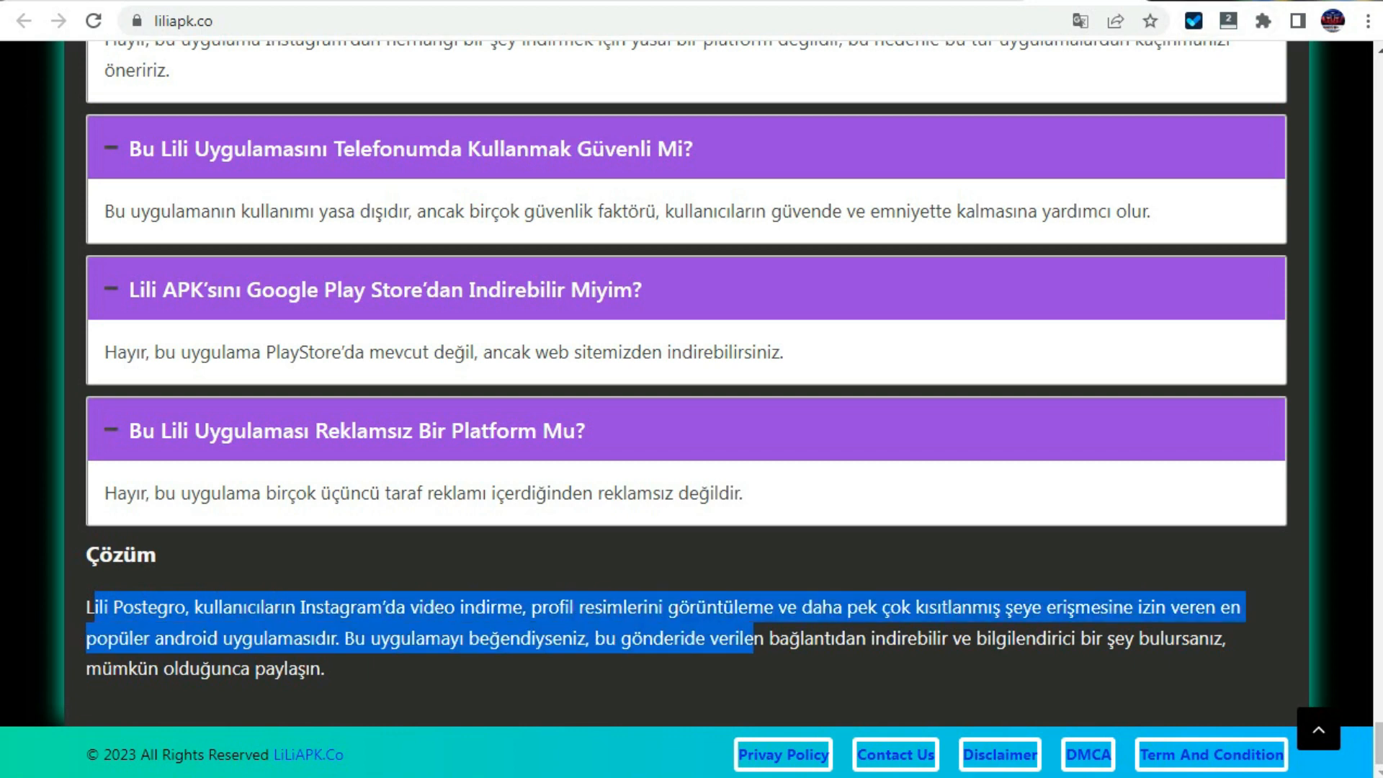
drag(1378, 744, 1378, 79)
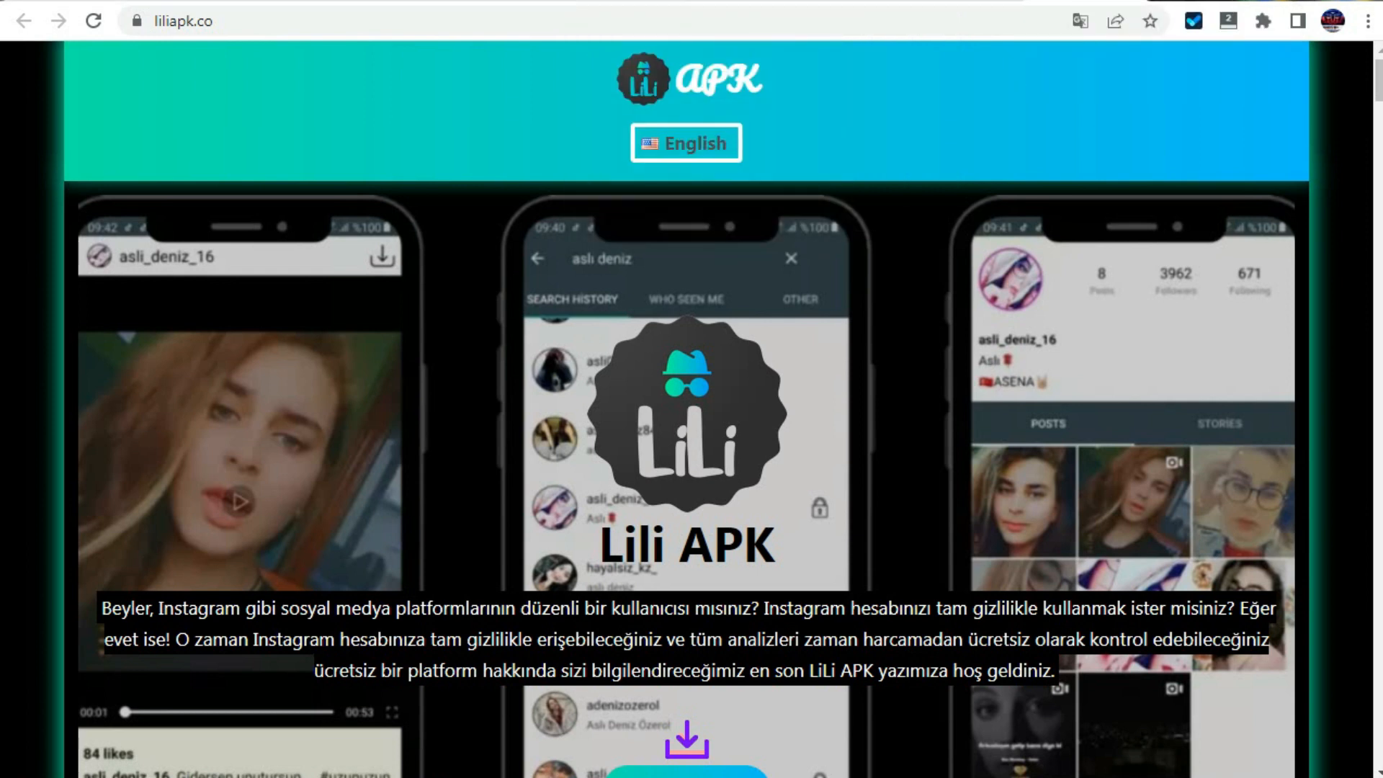
Switch to the open Blogger posts page and start a new blog titled "lili apk".
key(ctrl+t)
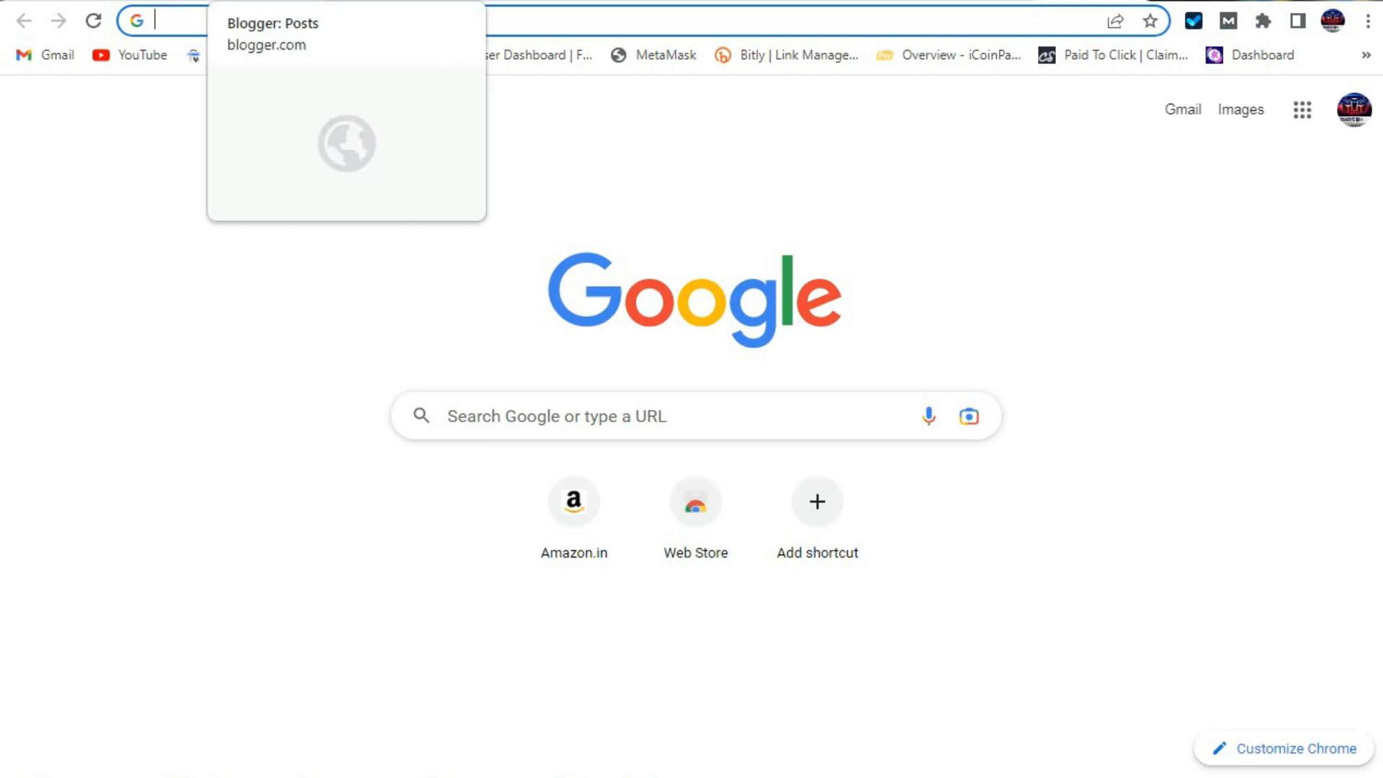
click(270, 1)
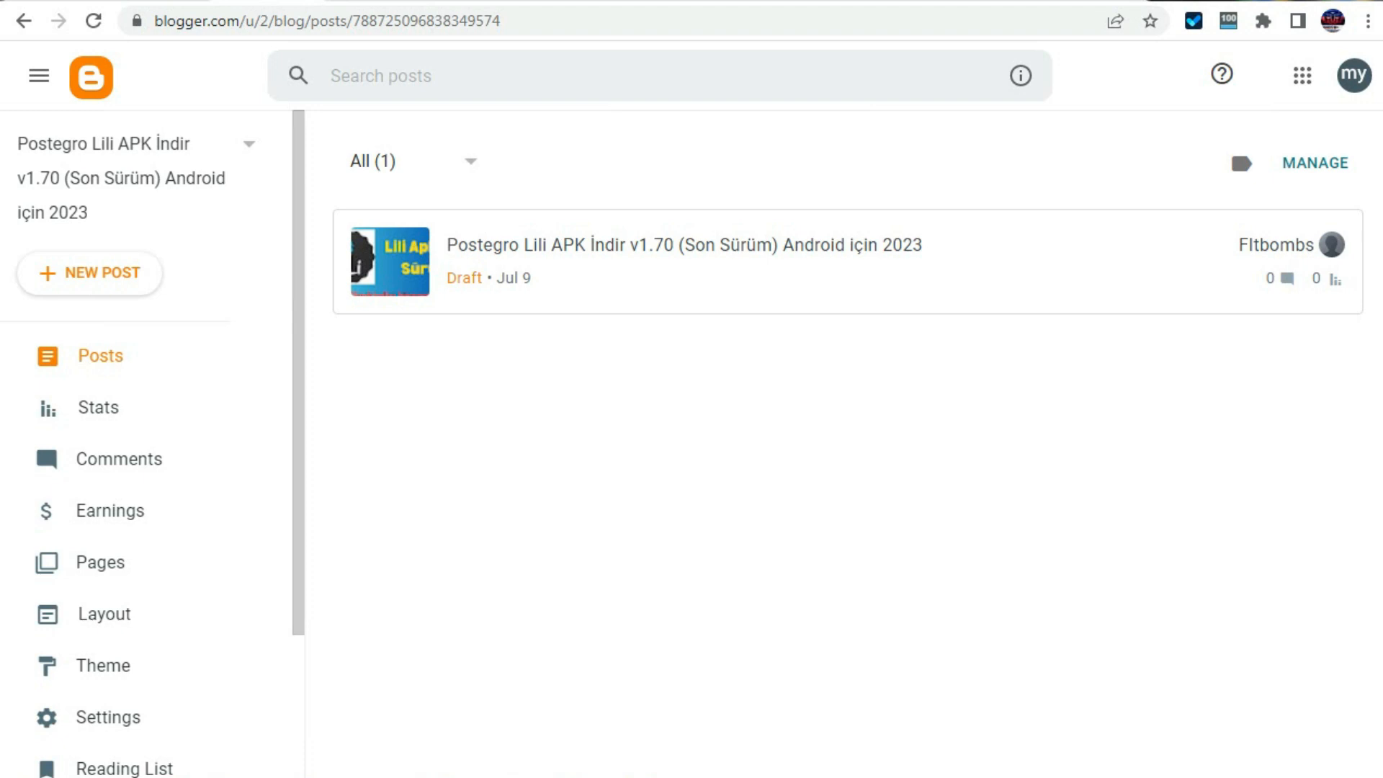
click(248, 144)
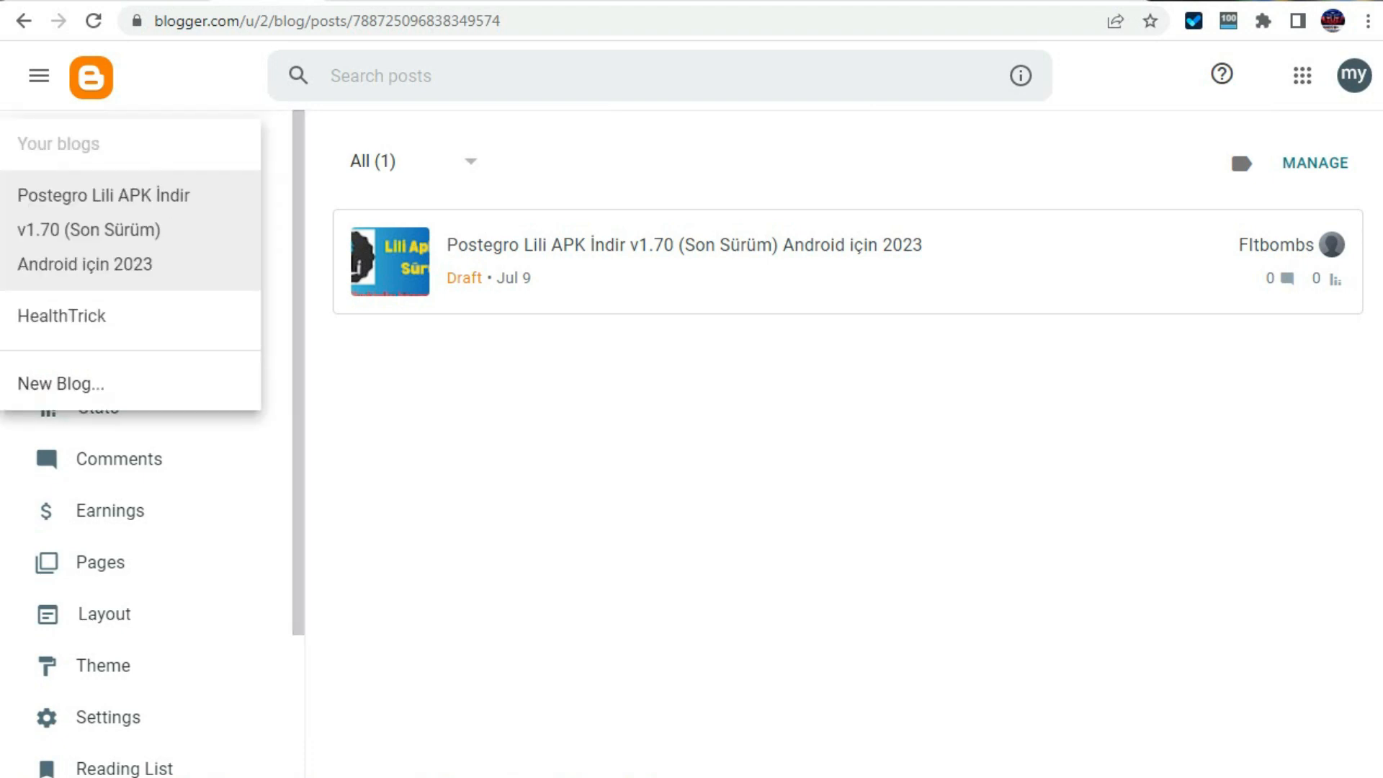
click(61, 383)
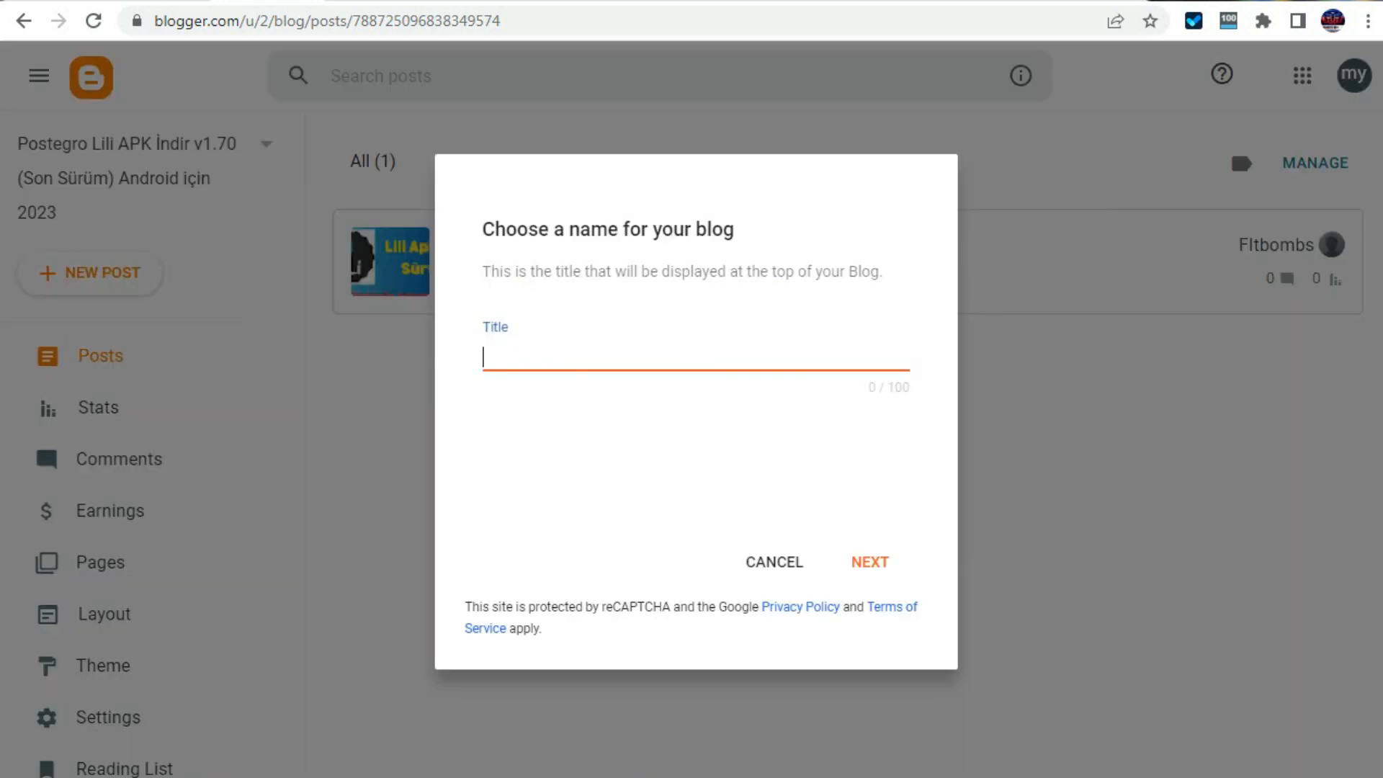
text(lili apk)
key(Return)
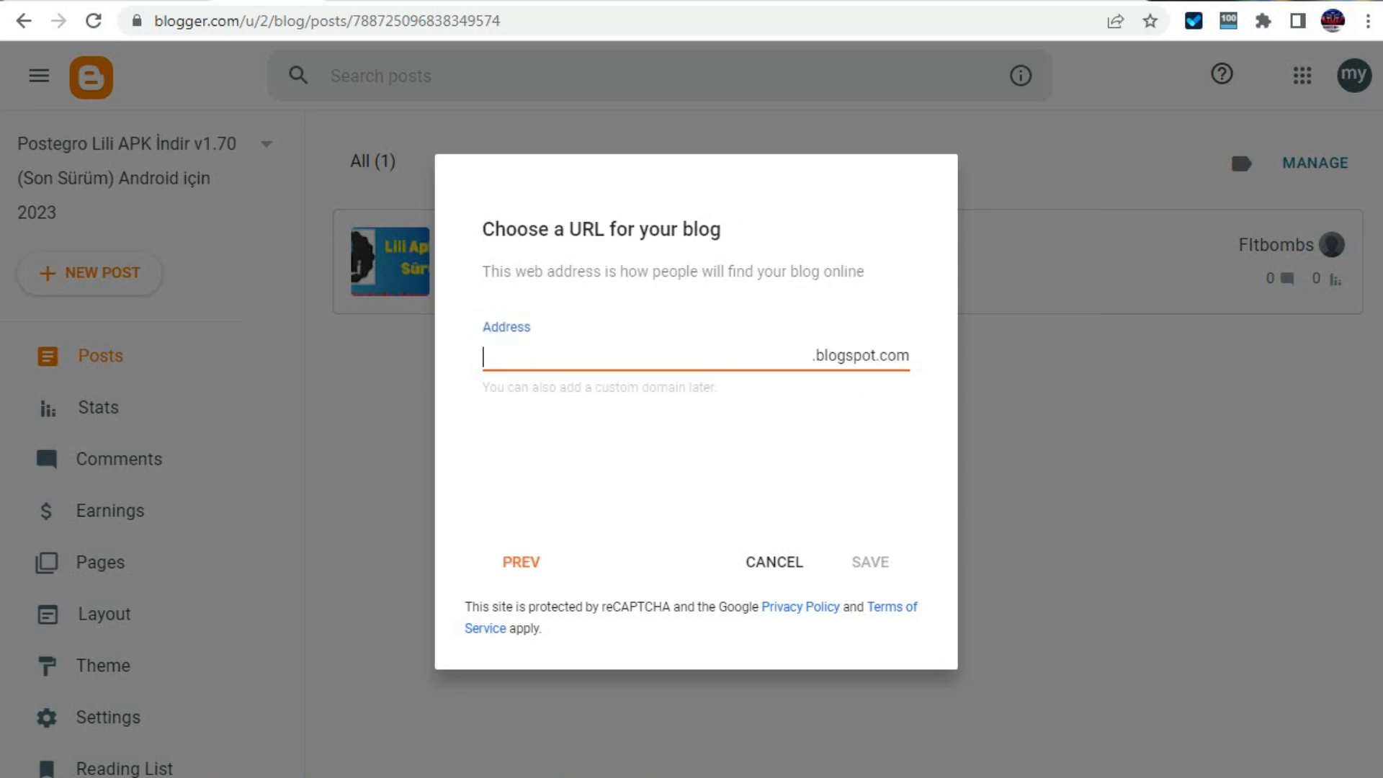
Set the new blog's address to liliapks.blogspot.com and save the blog.
text(lili apk)
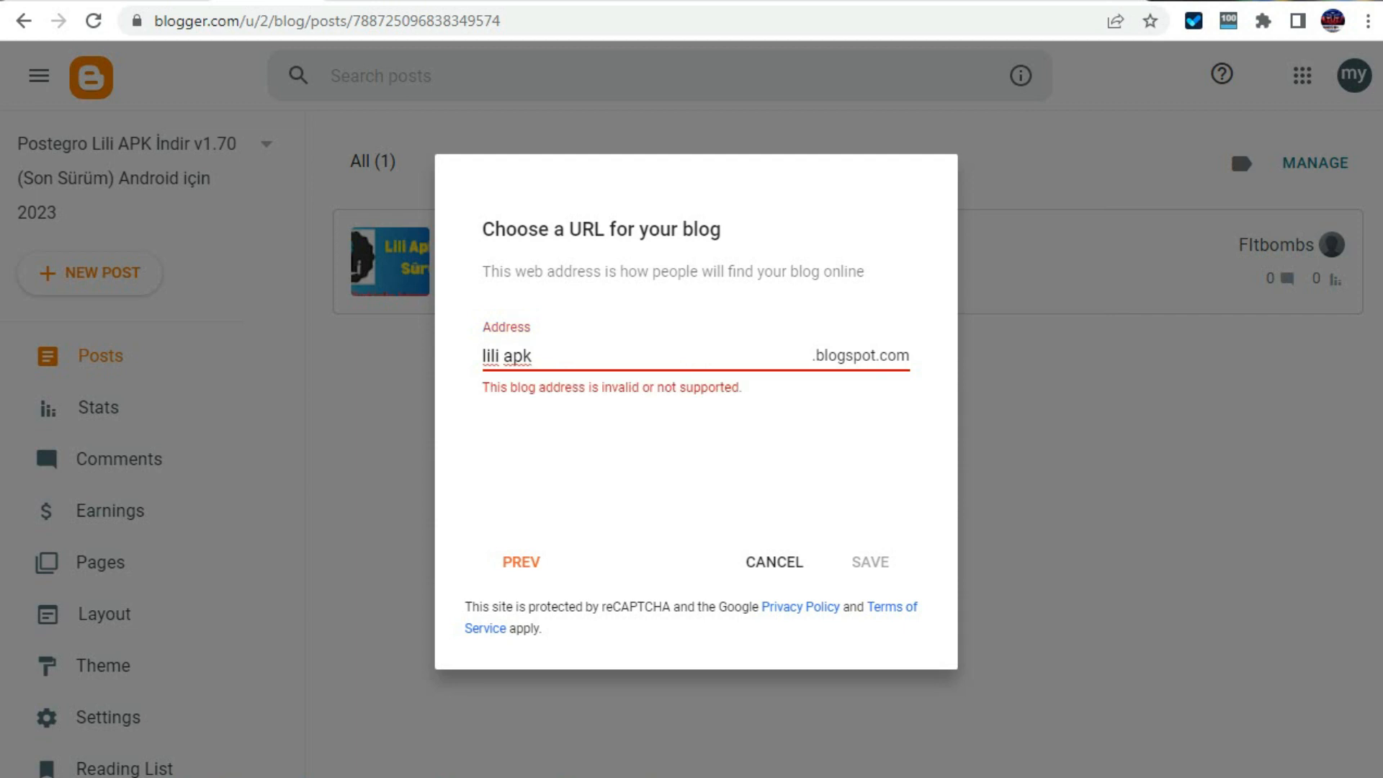
key(BackSpace)
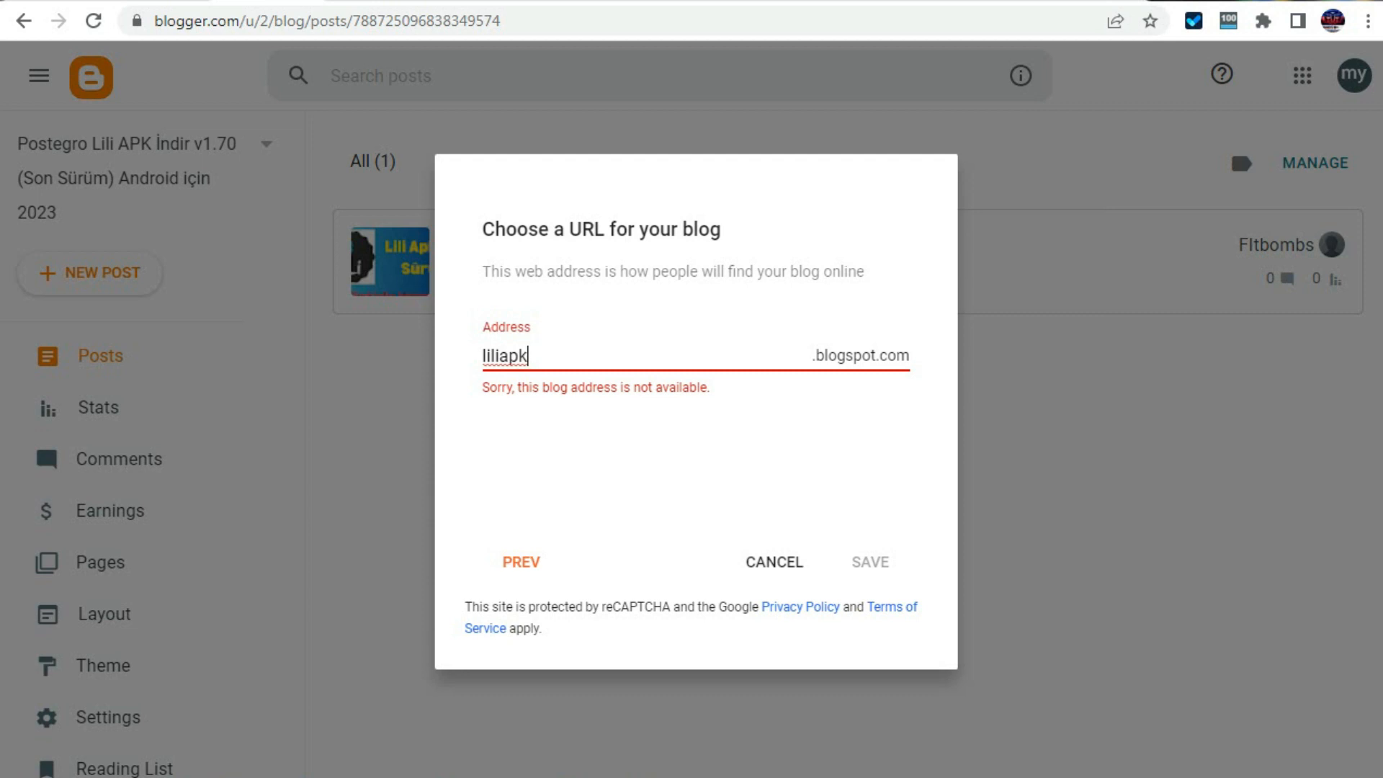
text(ss)
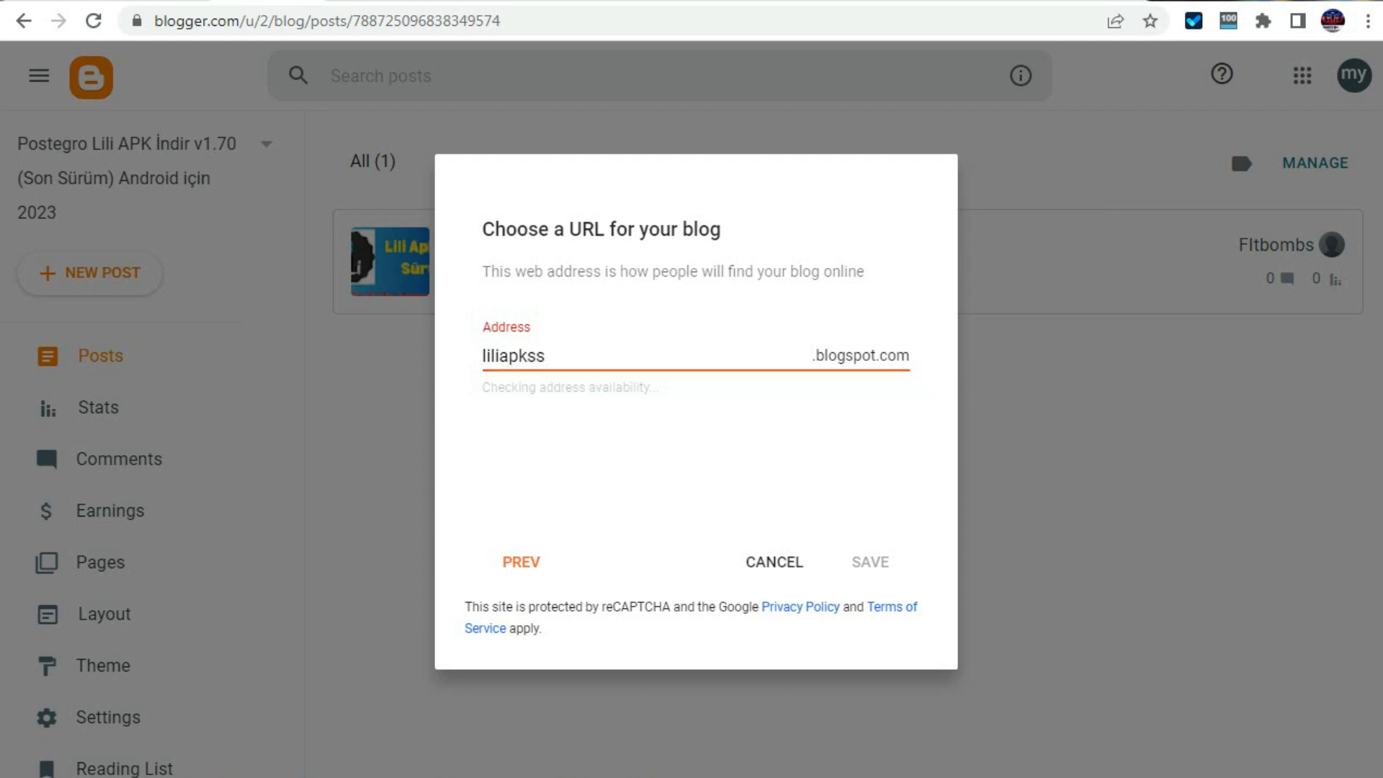
key(BackSpace)
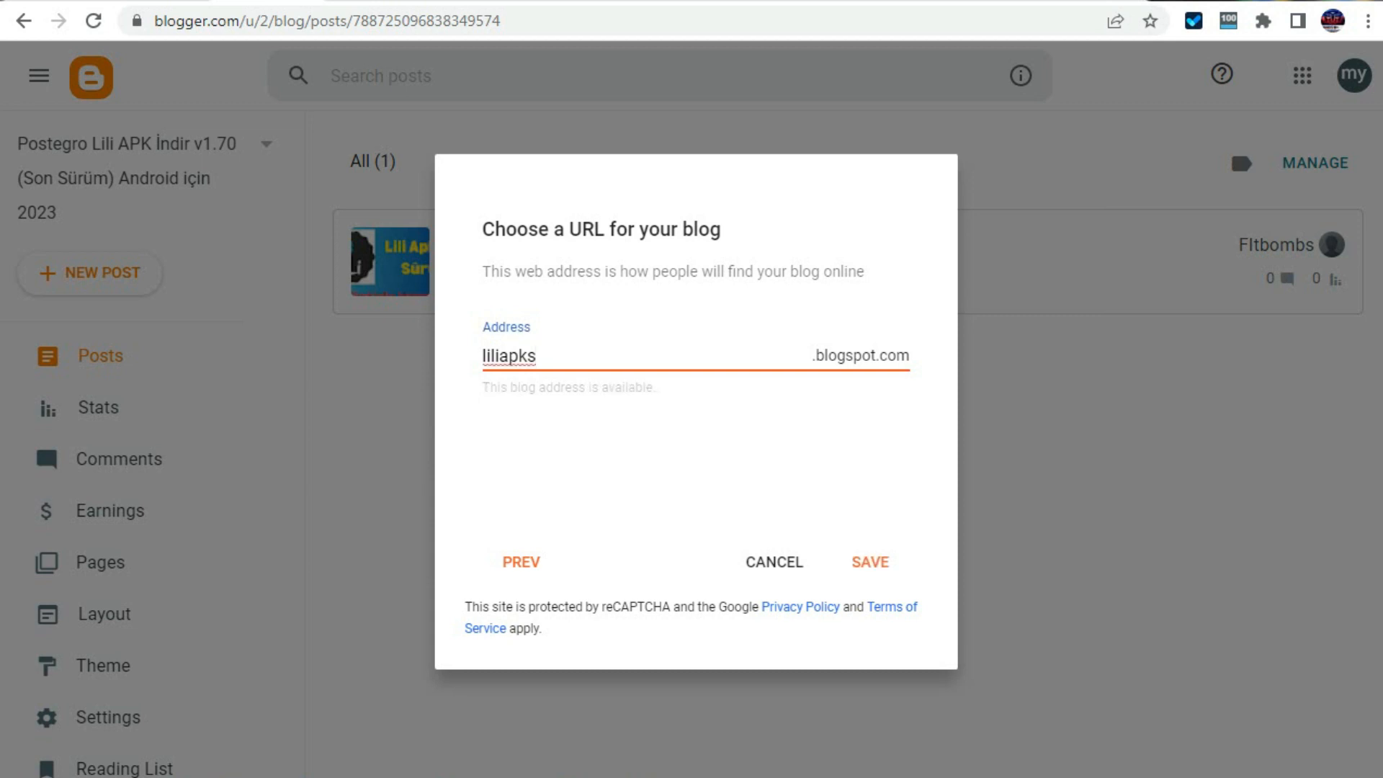
click(870, 562)
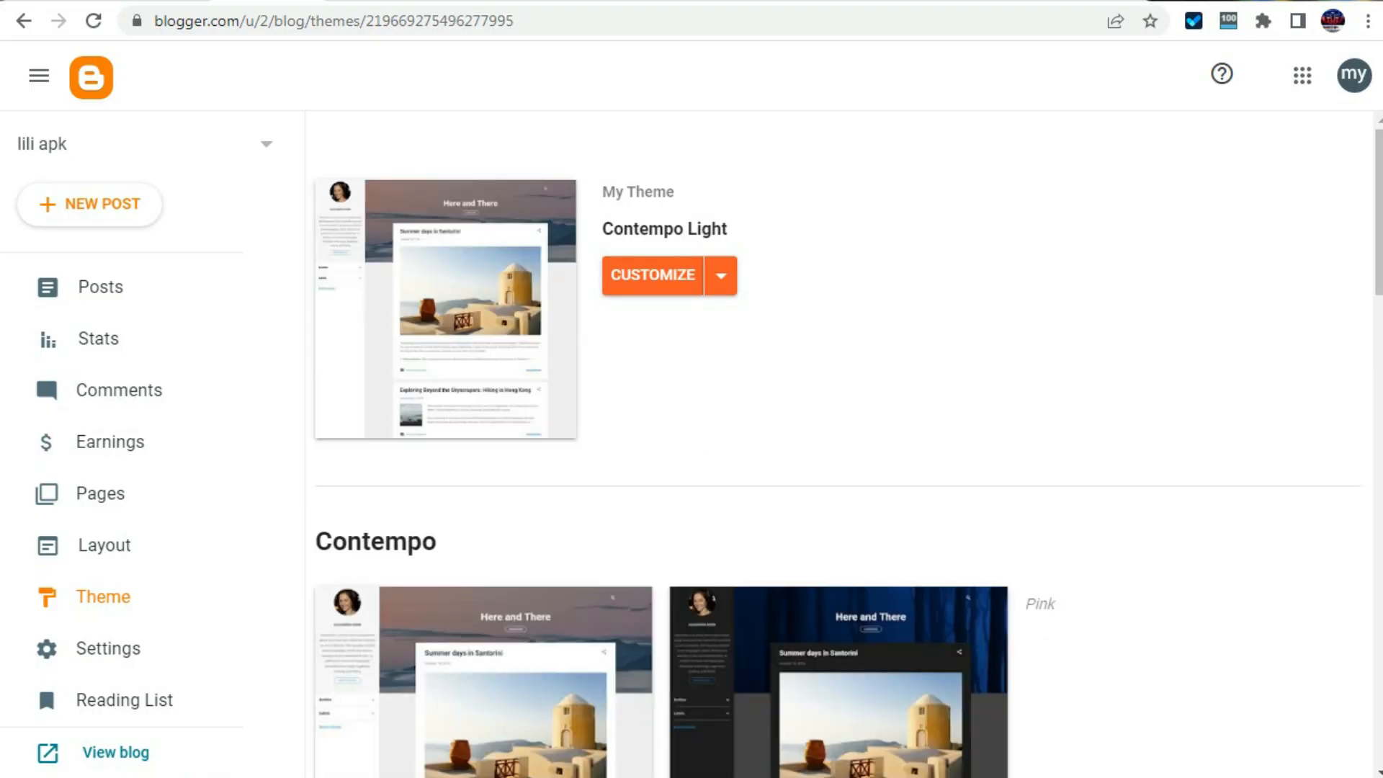
click(720, 275)
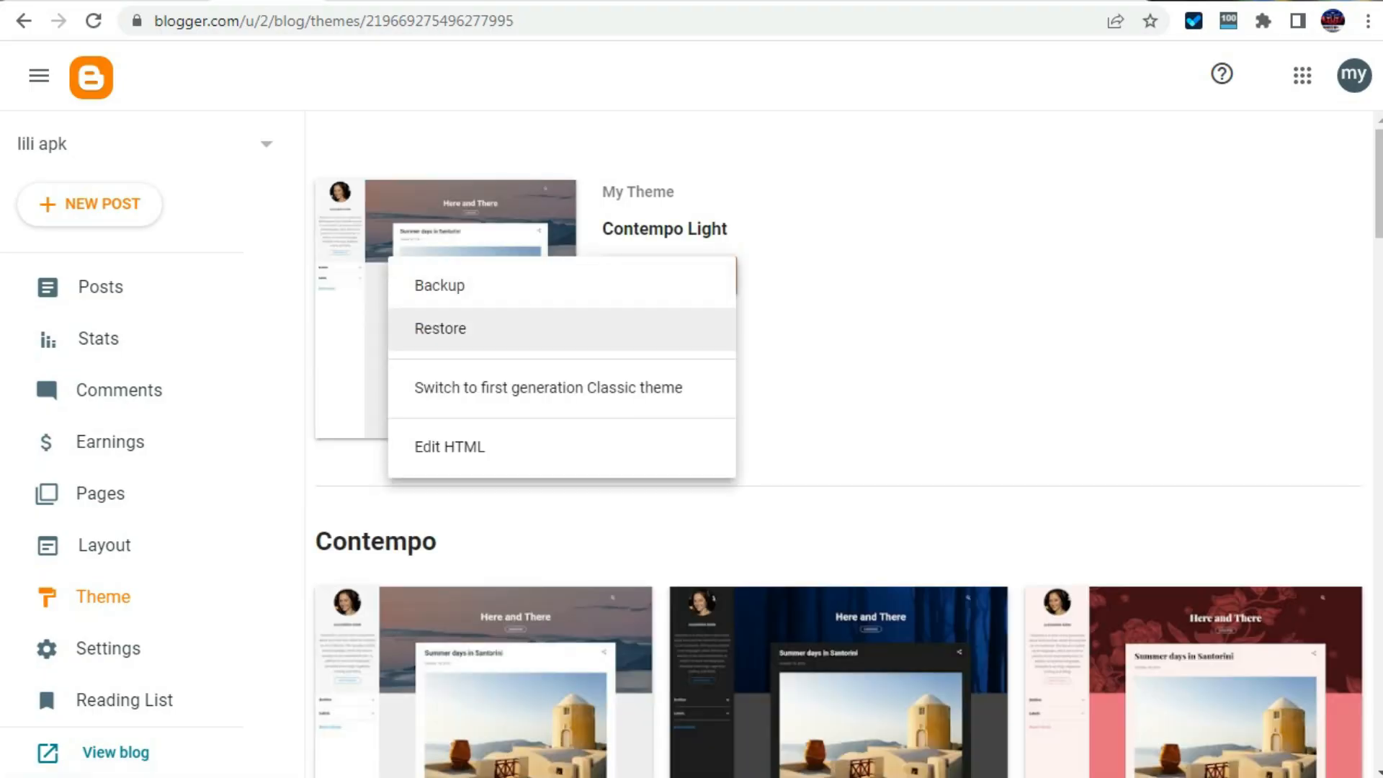
click(435, 447)
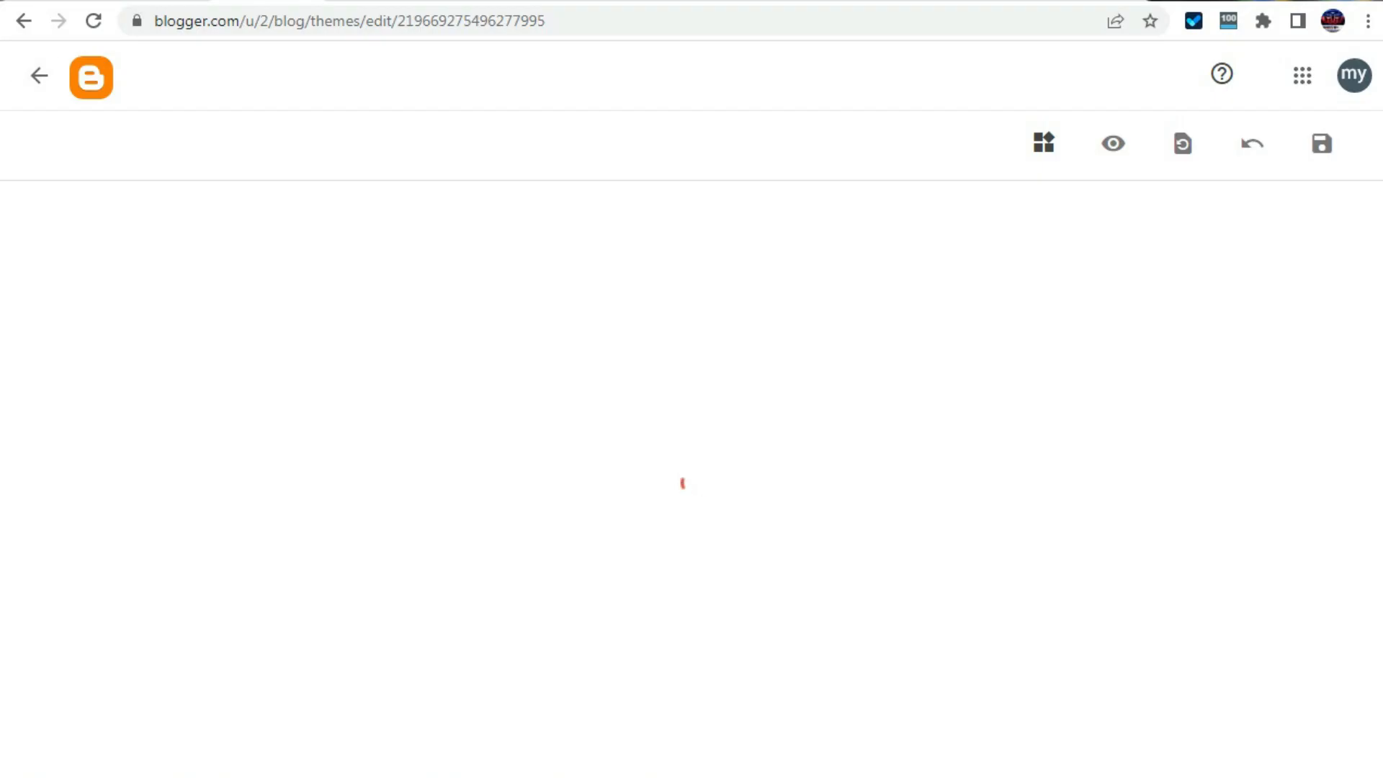
click(39, 75)
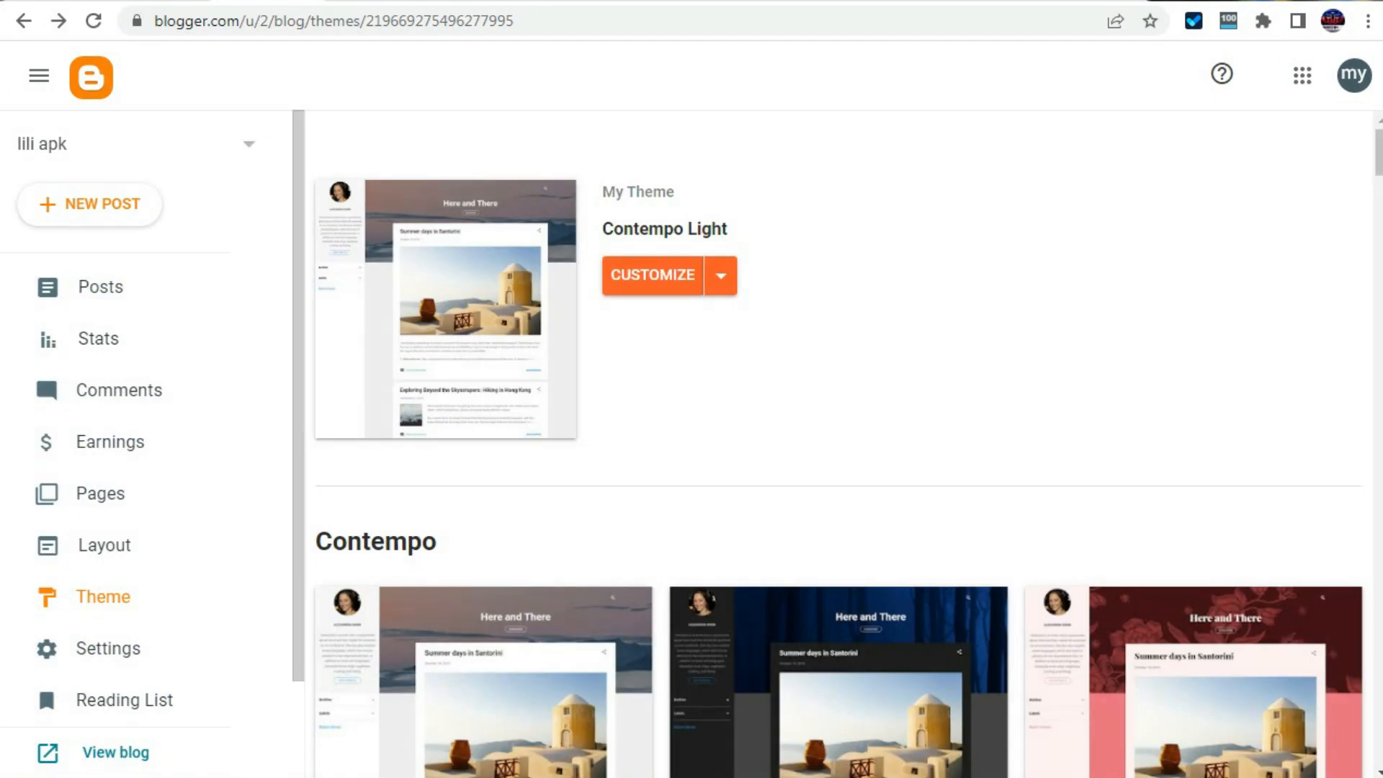
Open the HealthTrick blog's theme settings and switch it to the second generation Layouts theme without a backup.
click(137, 144)
click(86, 194)
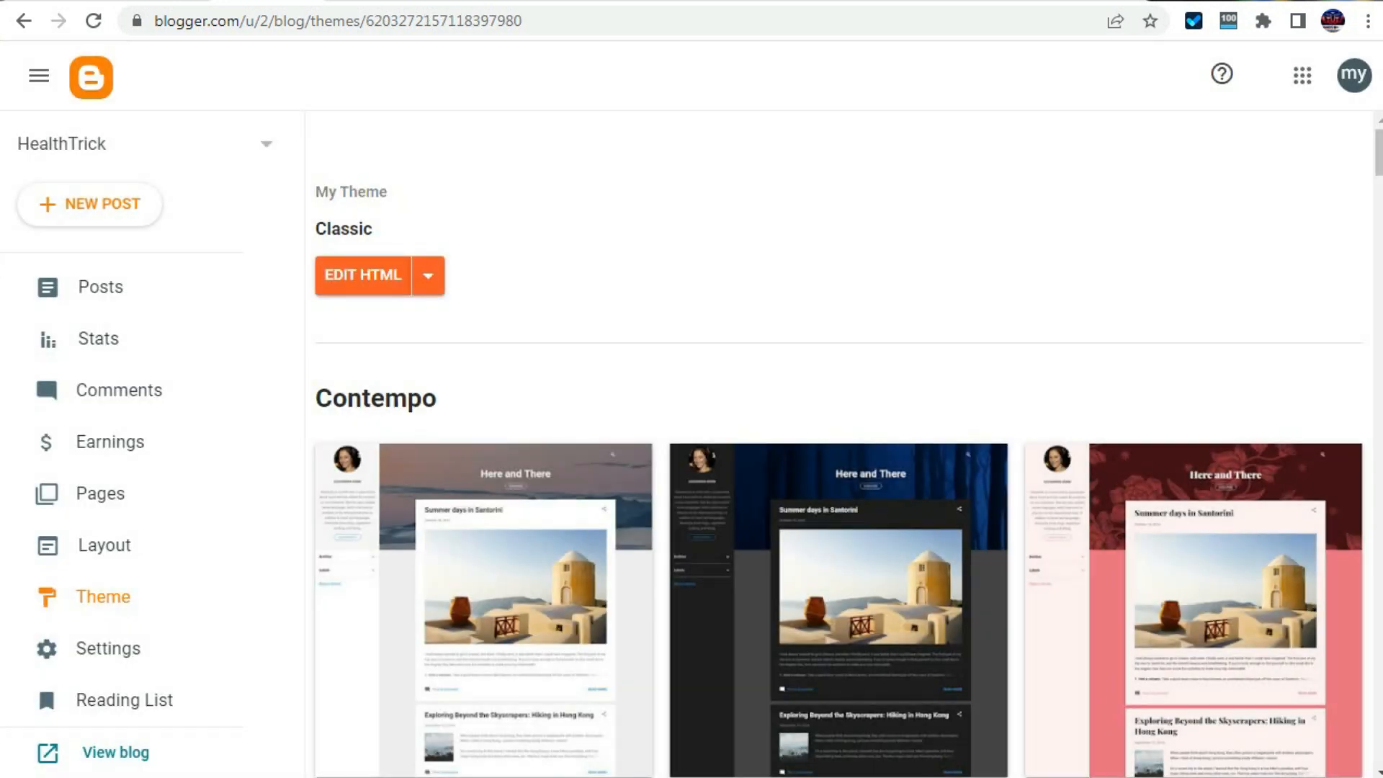
click(428, 275)
click(195, 386)
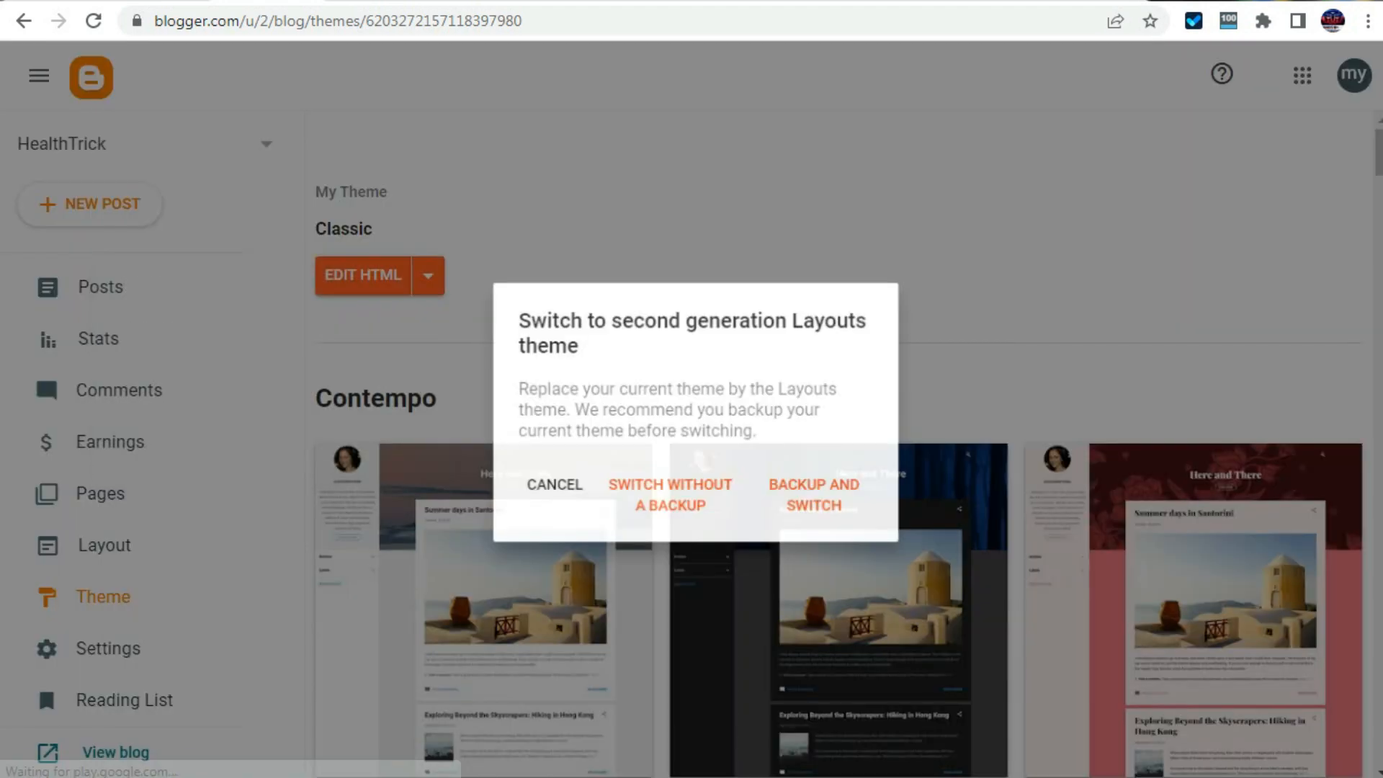
click(670, 494)
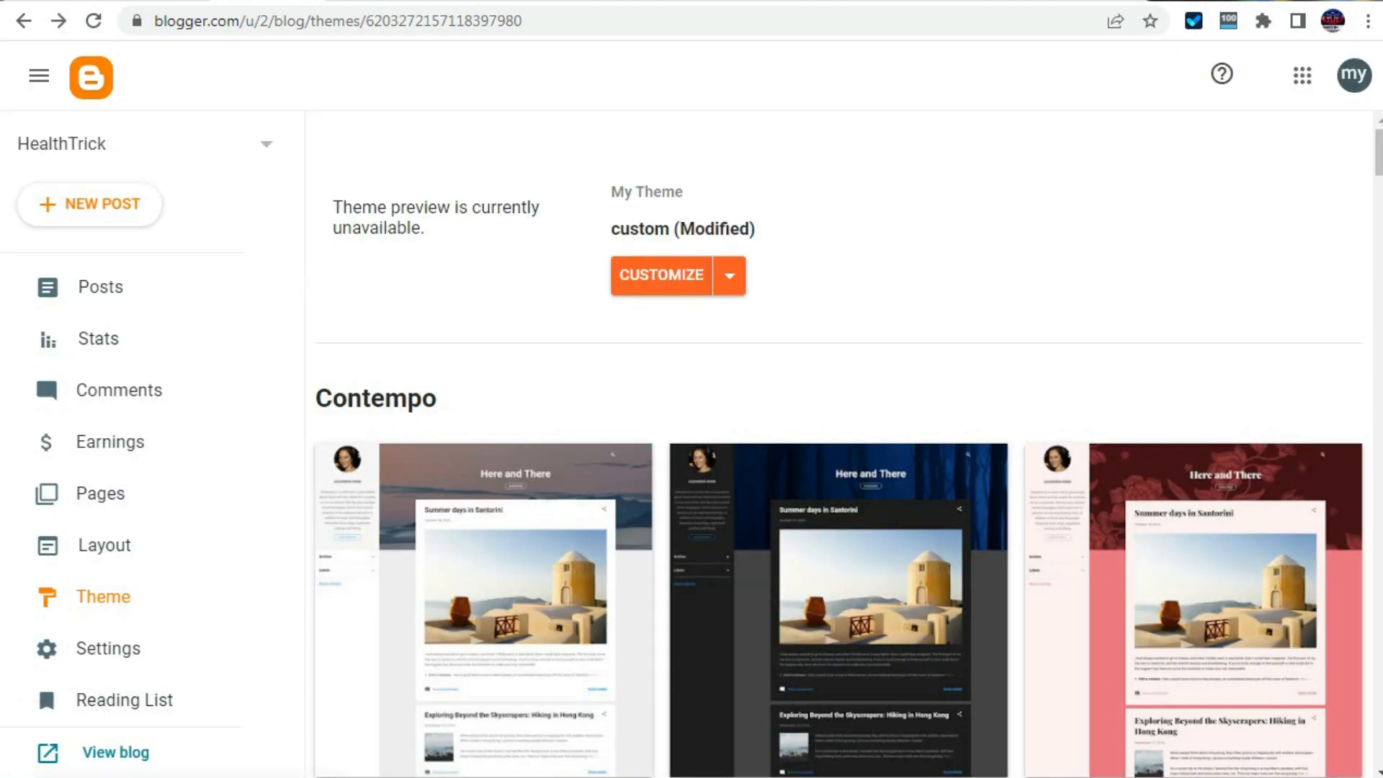
Open the HealthTrick theme's HTML for editing and select the entire code.
scroll(144, 562, down, 2)
click(729, 276)
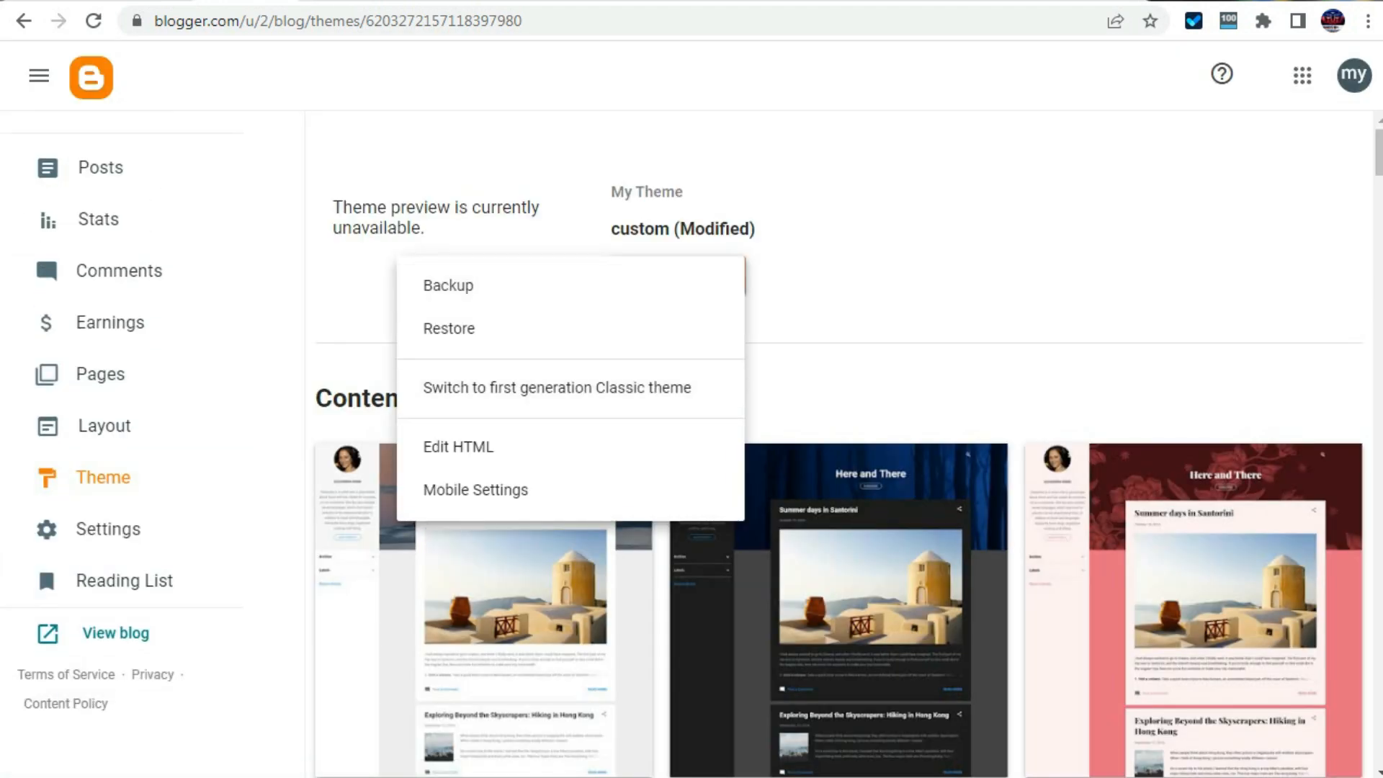
click(461, 447)
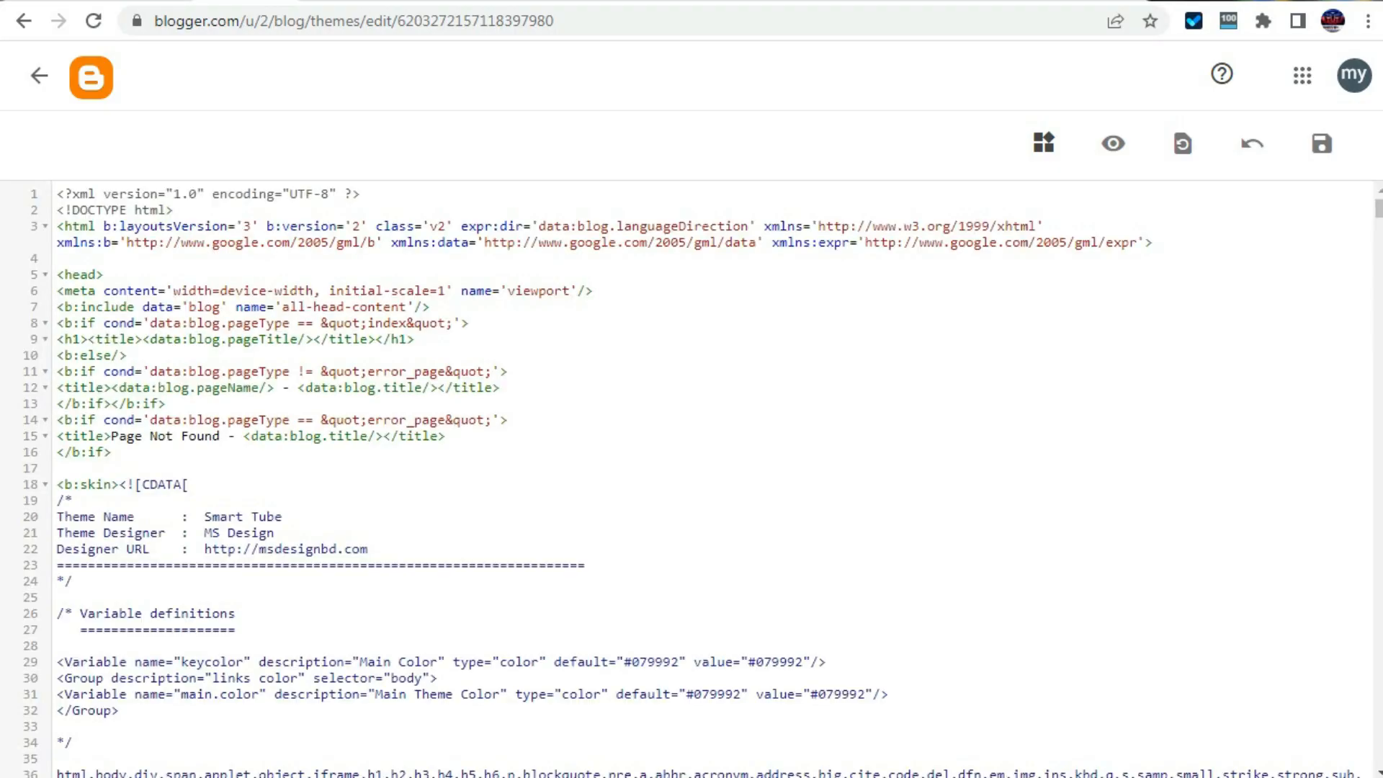
key(ctrl+a)
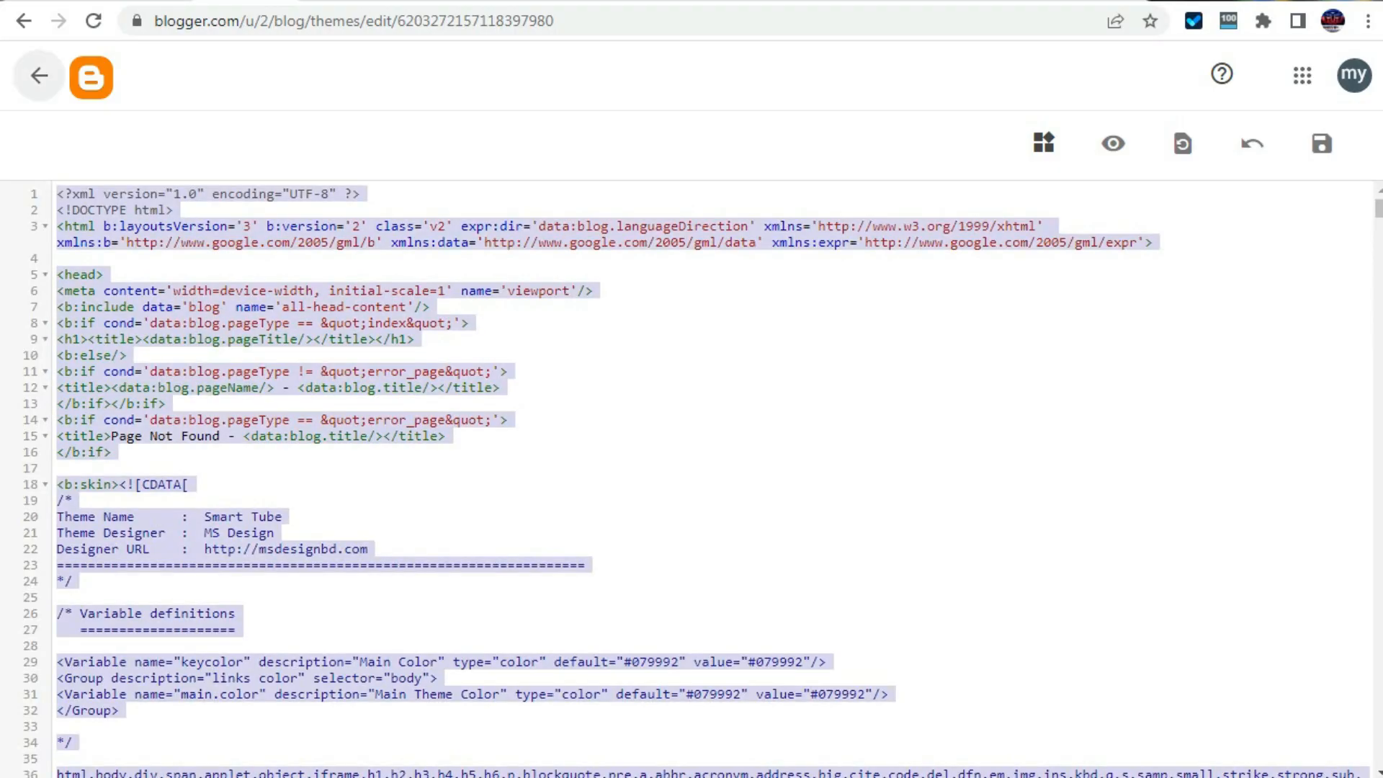
Leave the HealthTrick theme code, switch to the lili apk blog and open its theme's HTML for editing.
click(39, 76)
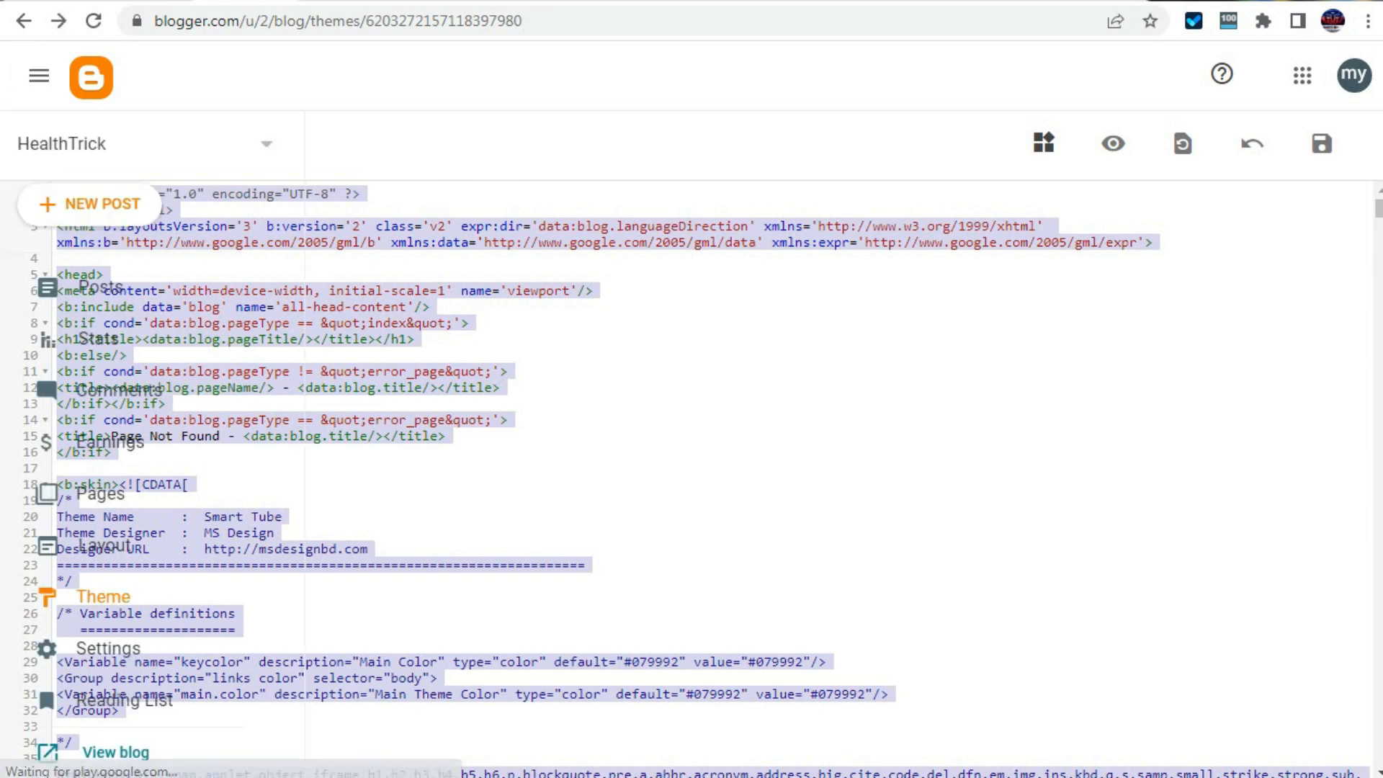
click(144, 142)
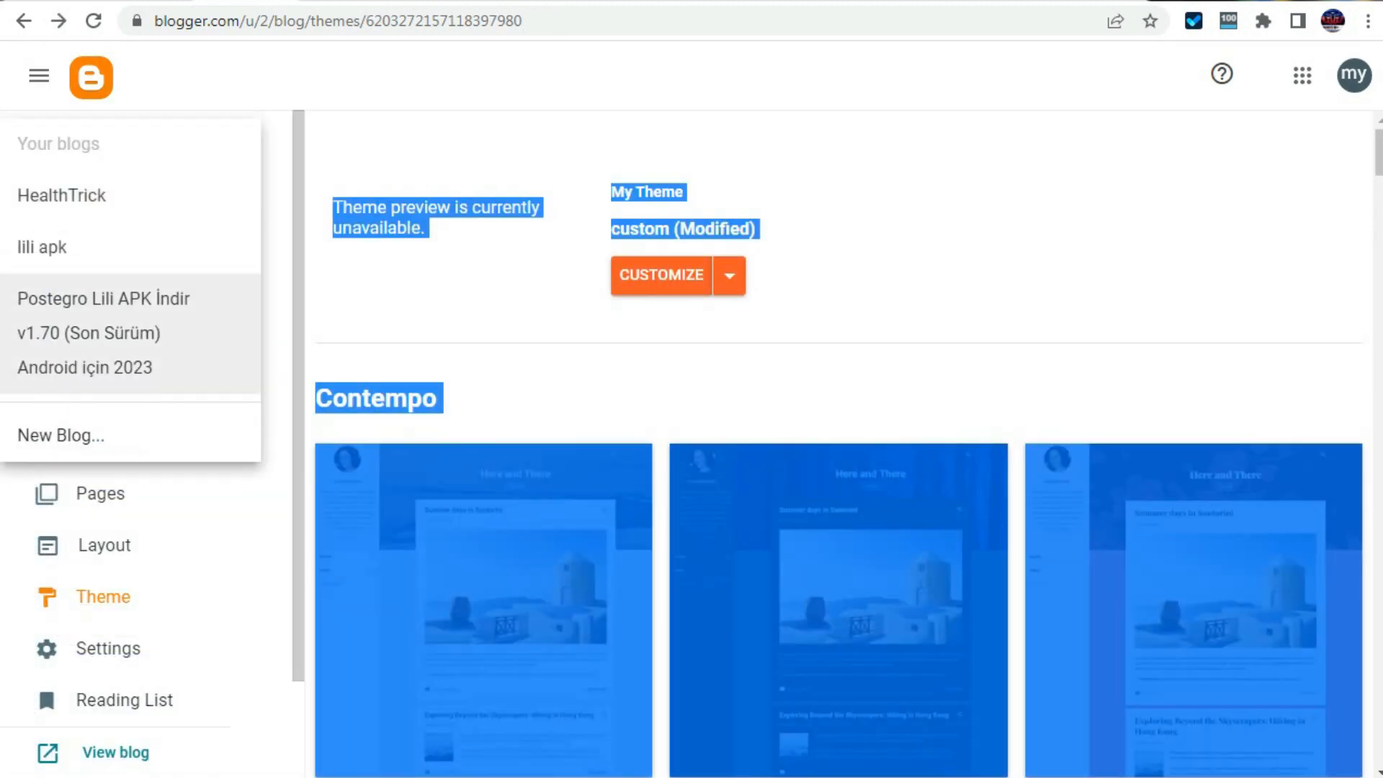
scroll(130, 284, down, 2)
scroll(130, 267, up, 2)
click(108, 247)
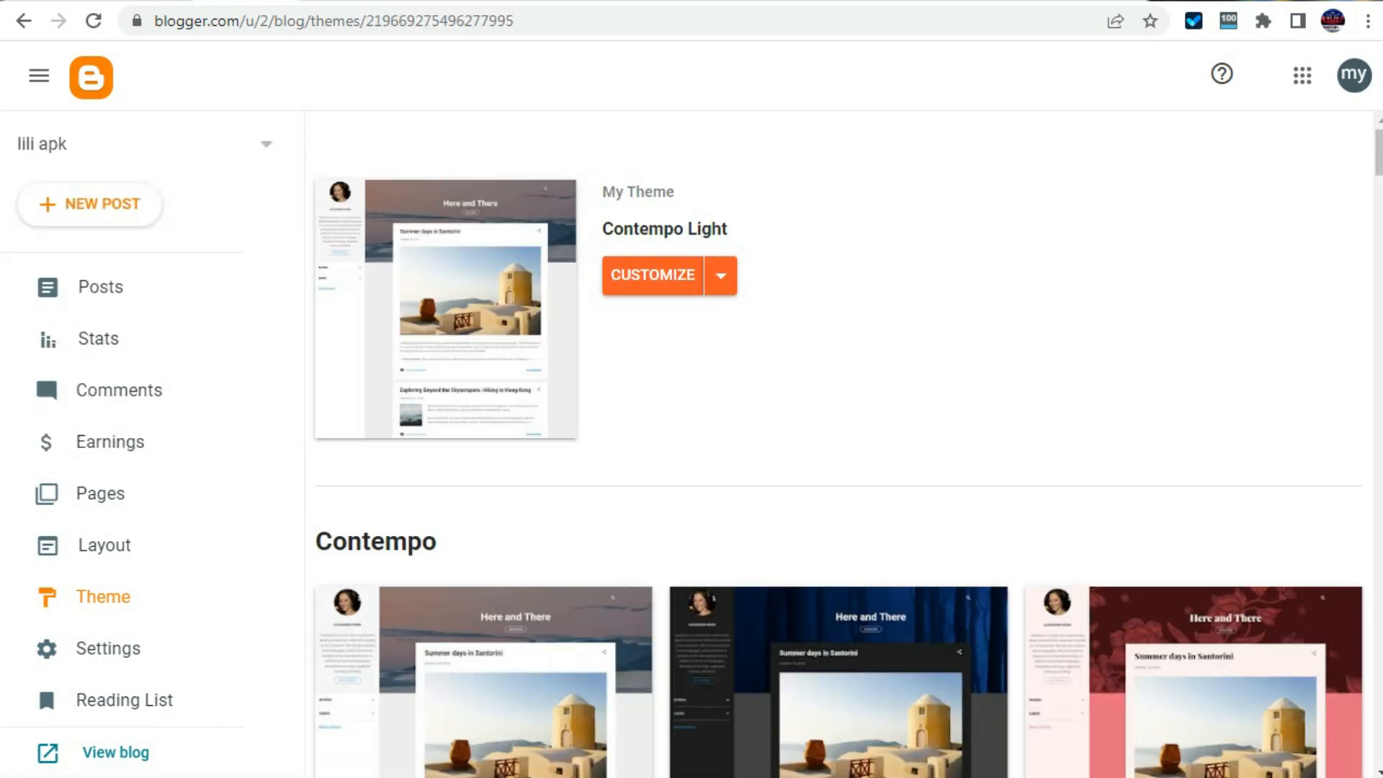
click(720, 276)
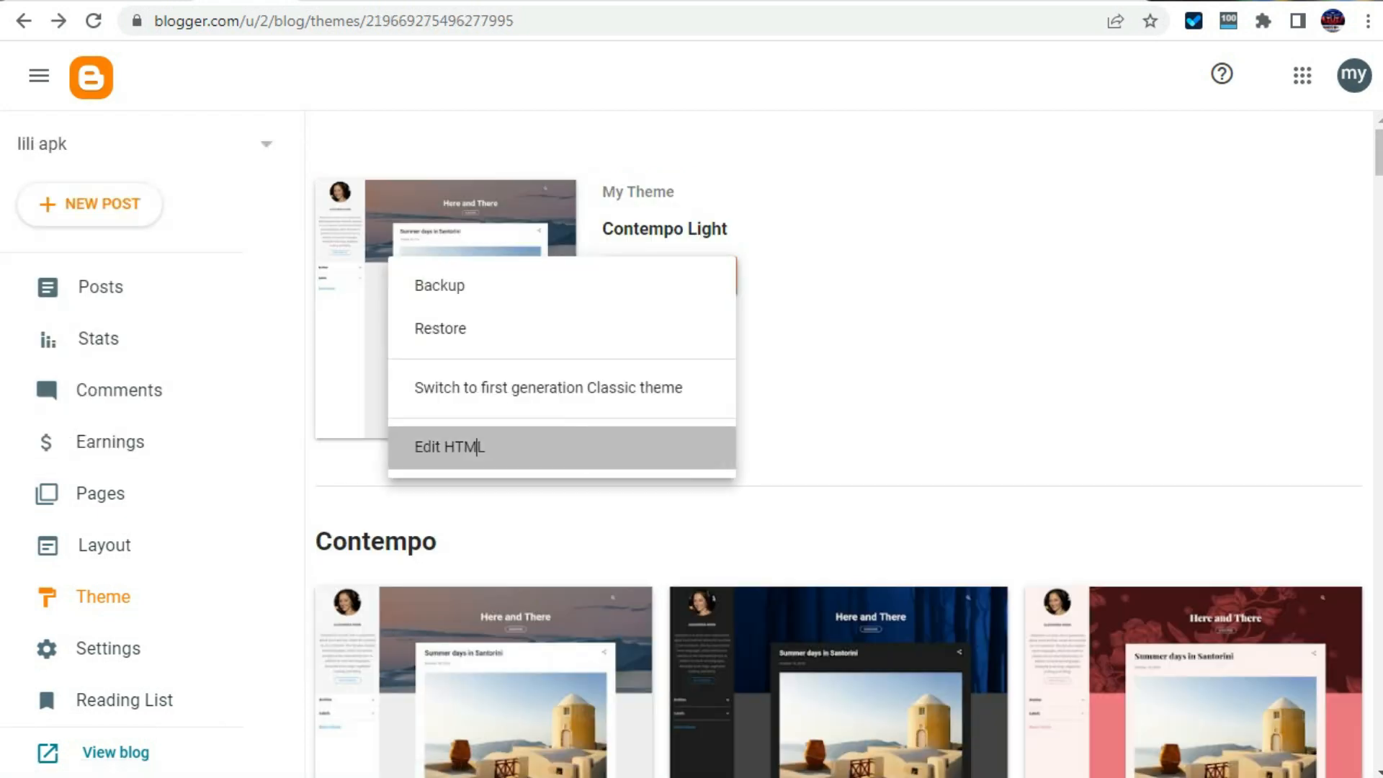
click(476, 446)
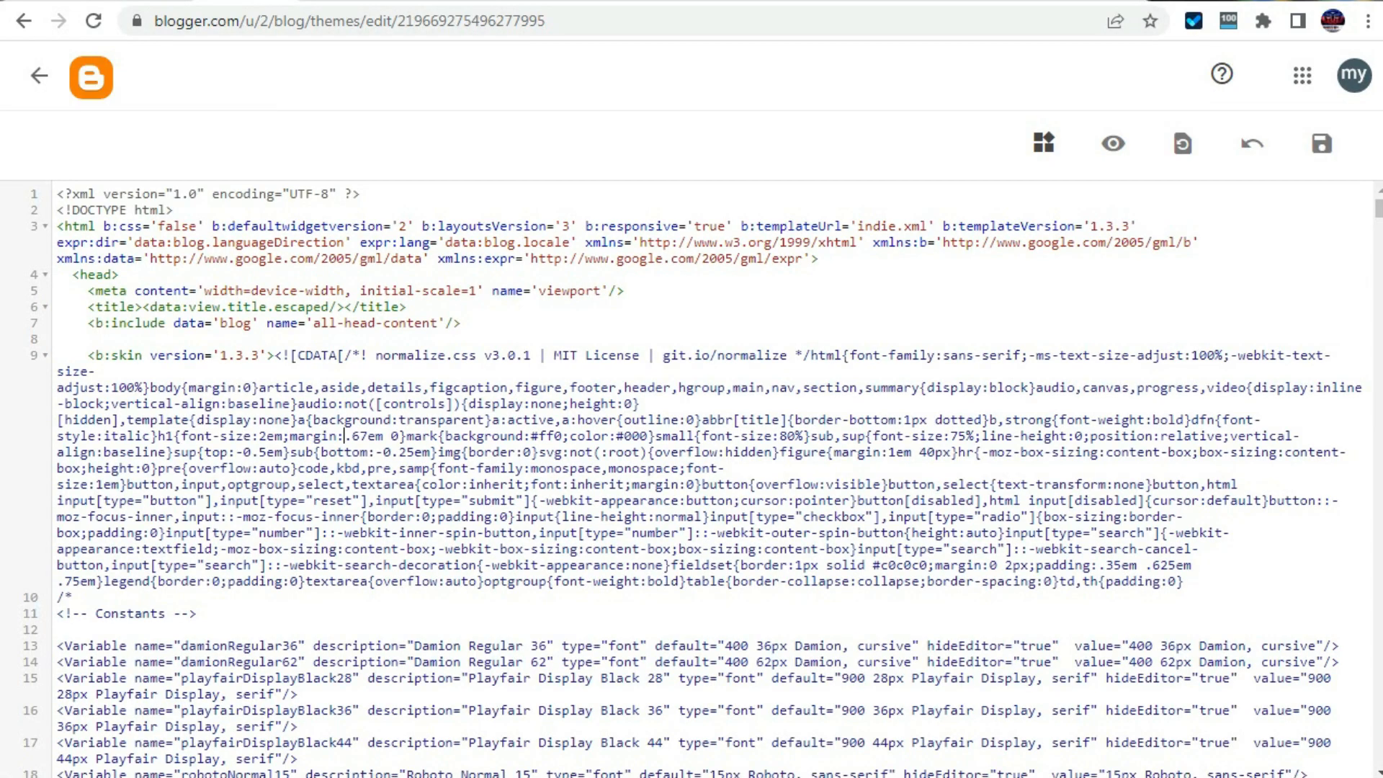
Replace the lili apk theme's entire HTML with the copied HealthTrick editor text and try to save it.
key(ctrl+a)
key(Delete)
key(ctrl+v)
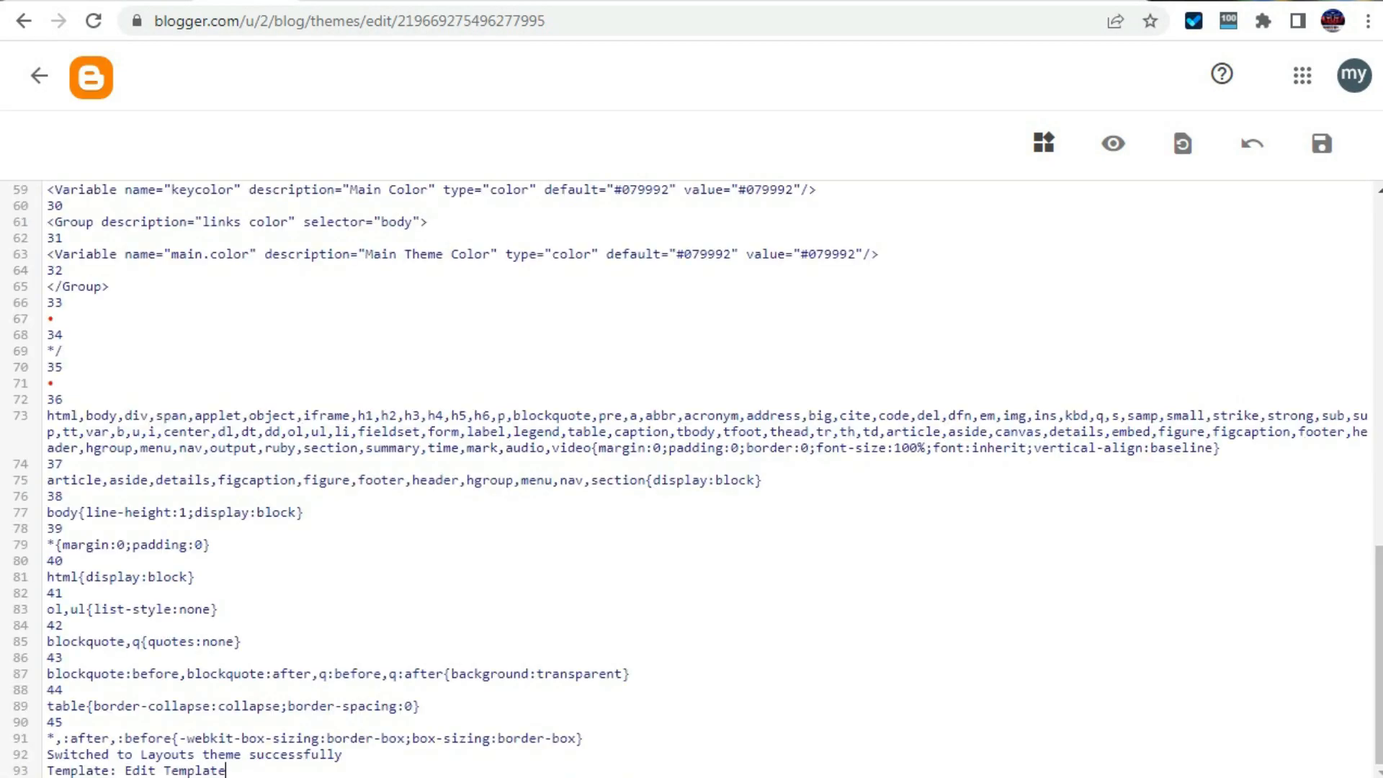
click(1321, 143)
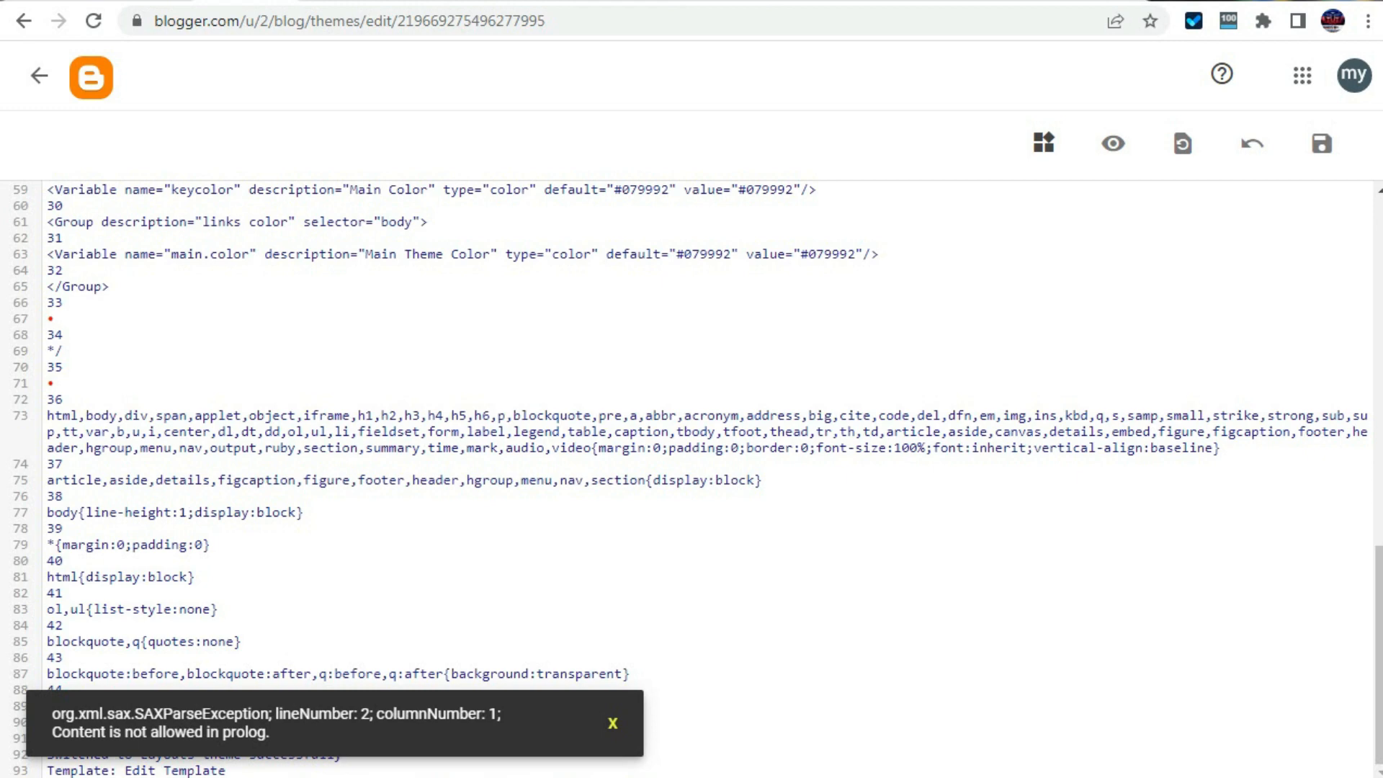
click(1321, 144)
Replace all of the theme's HTML with the full code from the "one page Webiste Link (1).xml" Notepad file and save the theme.
key(ctrl+a)
key(BackSpace)
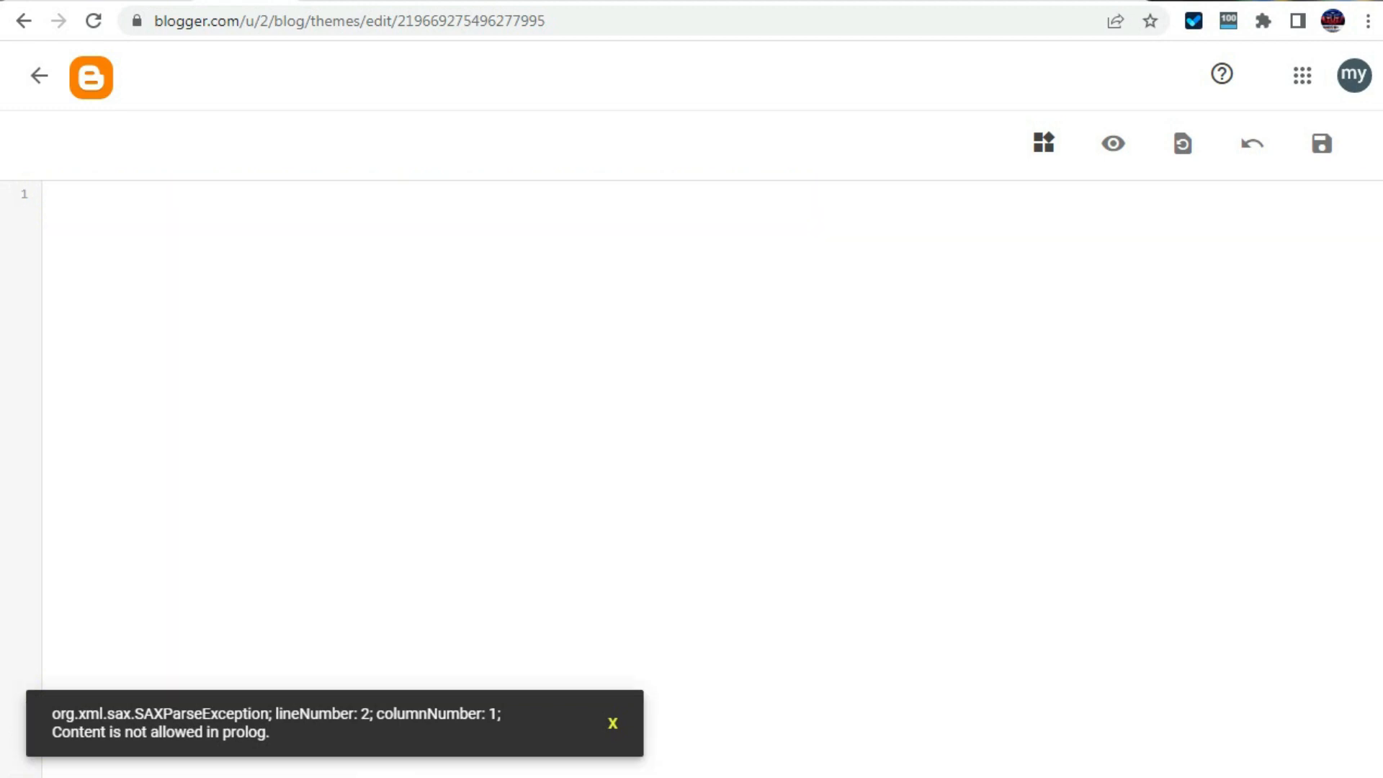
key(ctrl+v)
key(ctrl+z)
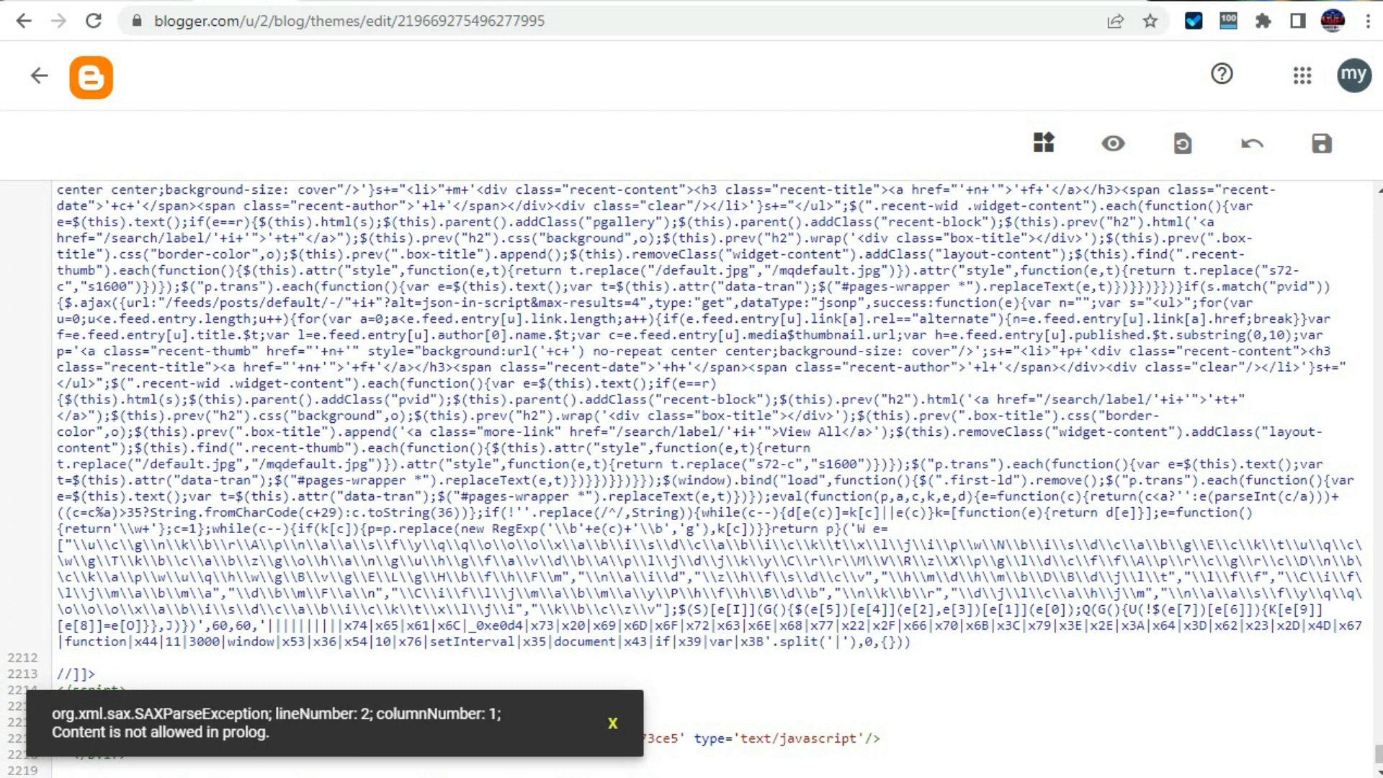
key(alt+Tab)
scroll(634, 421, up, 4)
scroll(633, 421, down, 4)
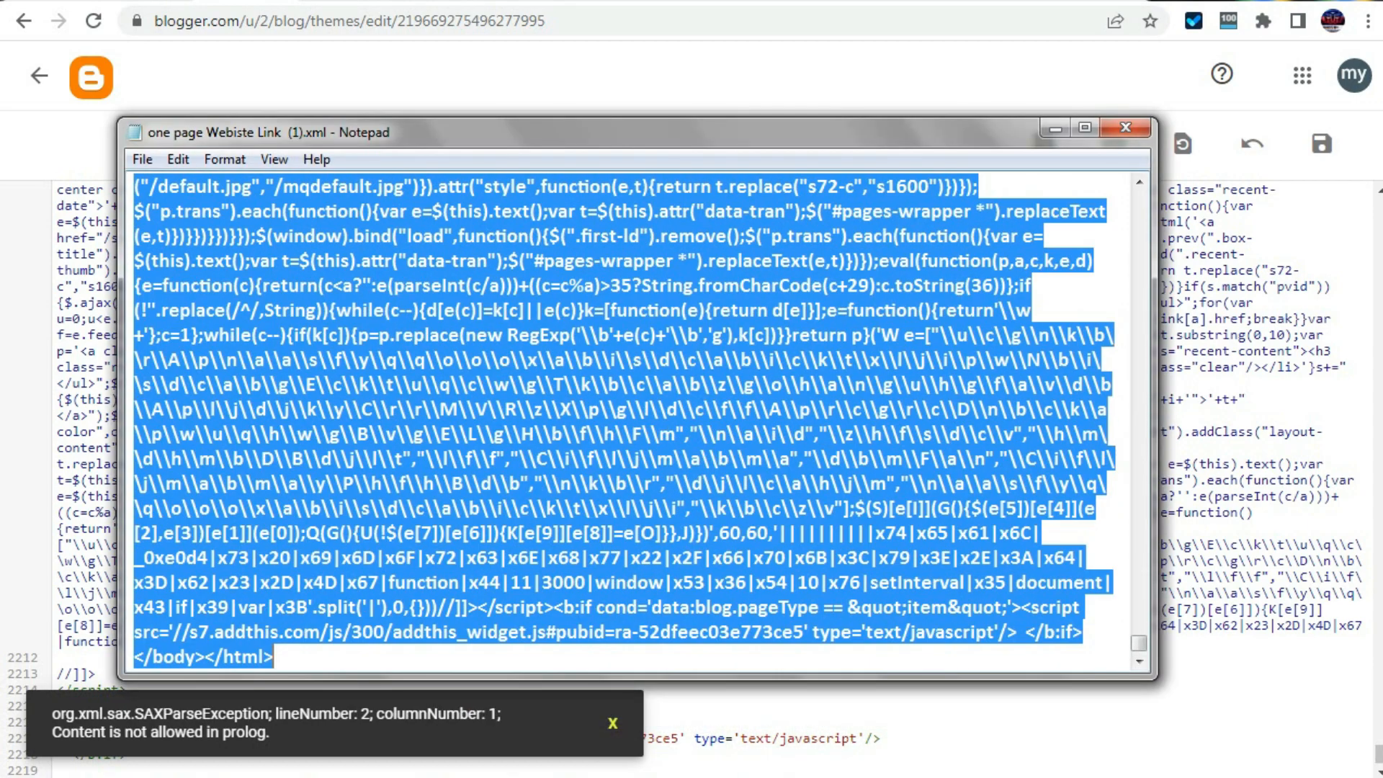
click(1055, 129)
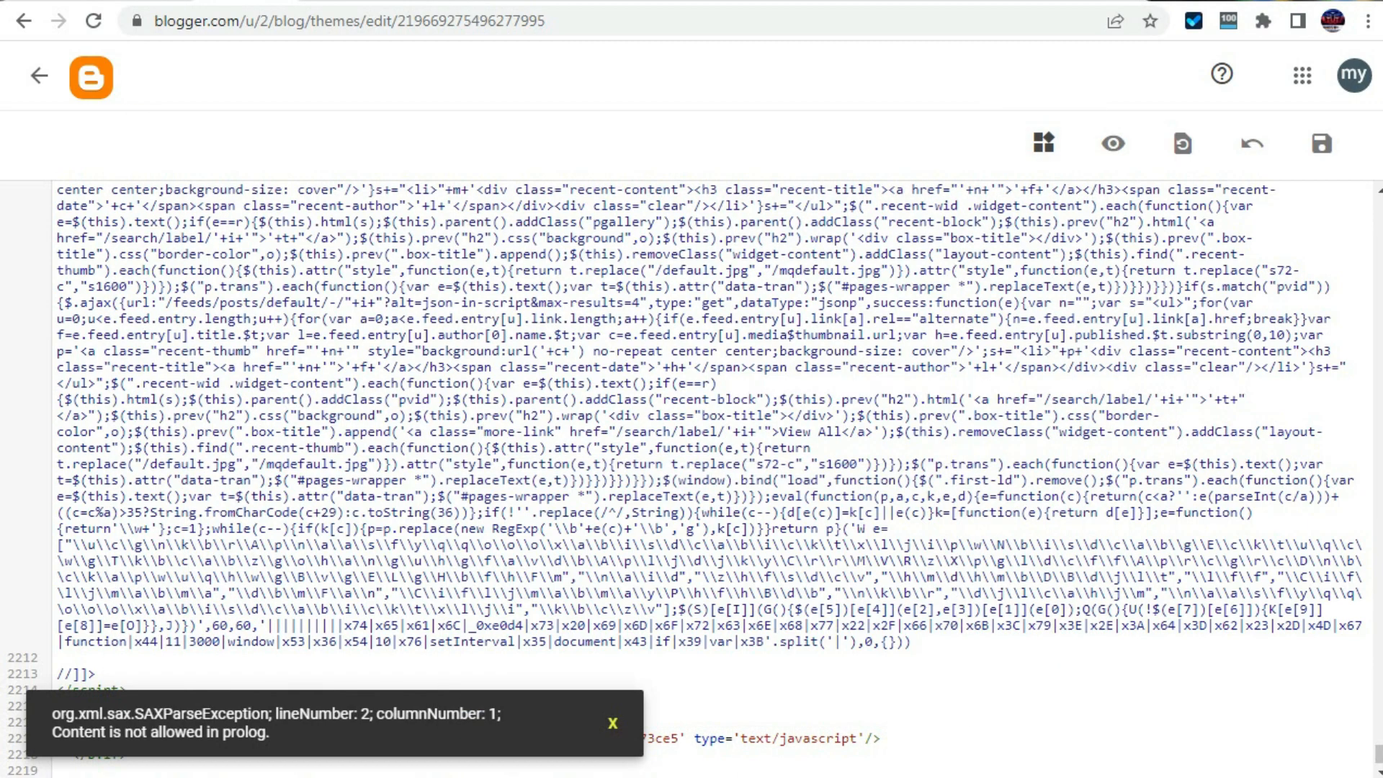
click(1322, 144)
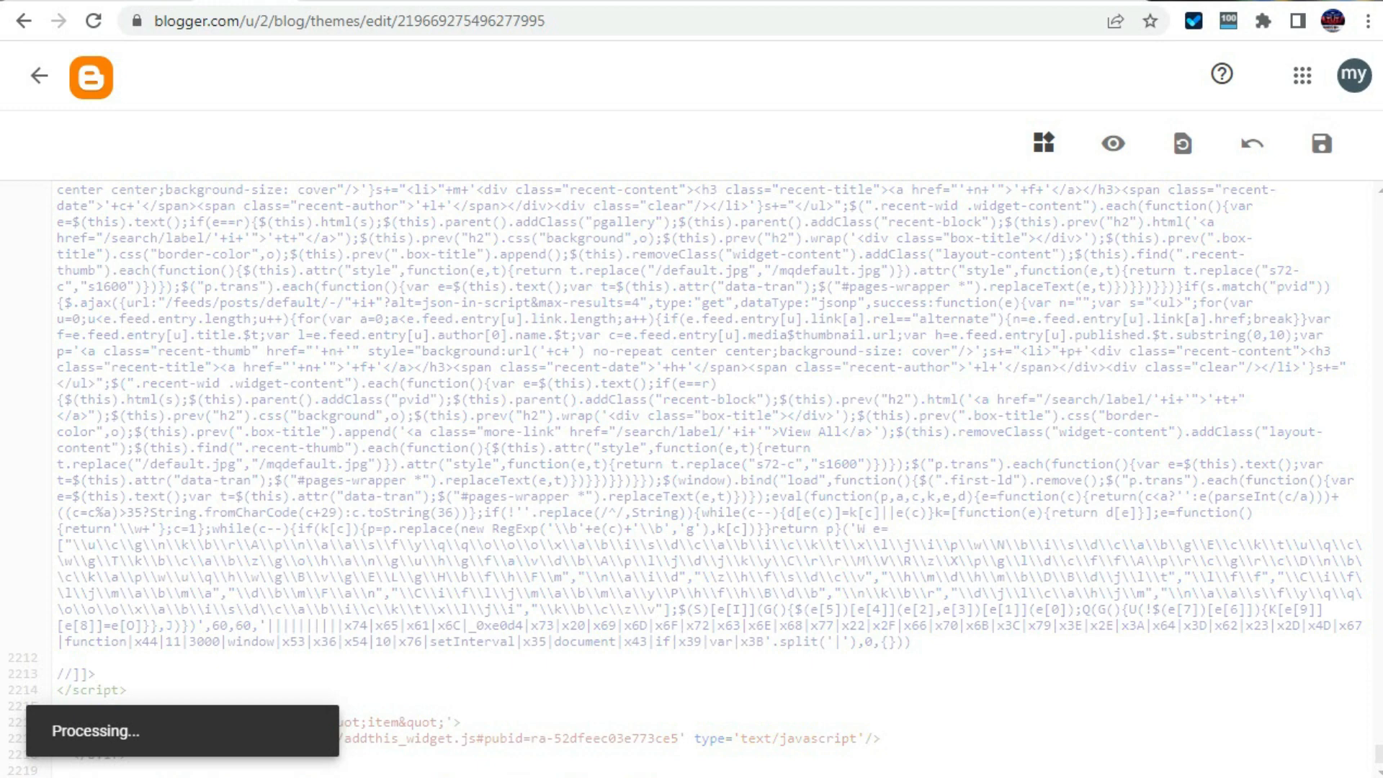
View the live lili apk blog to check the custom theme, and return to the Blogger theme page.
click(39, 76)
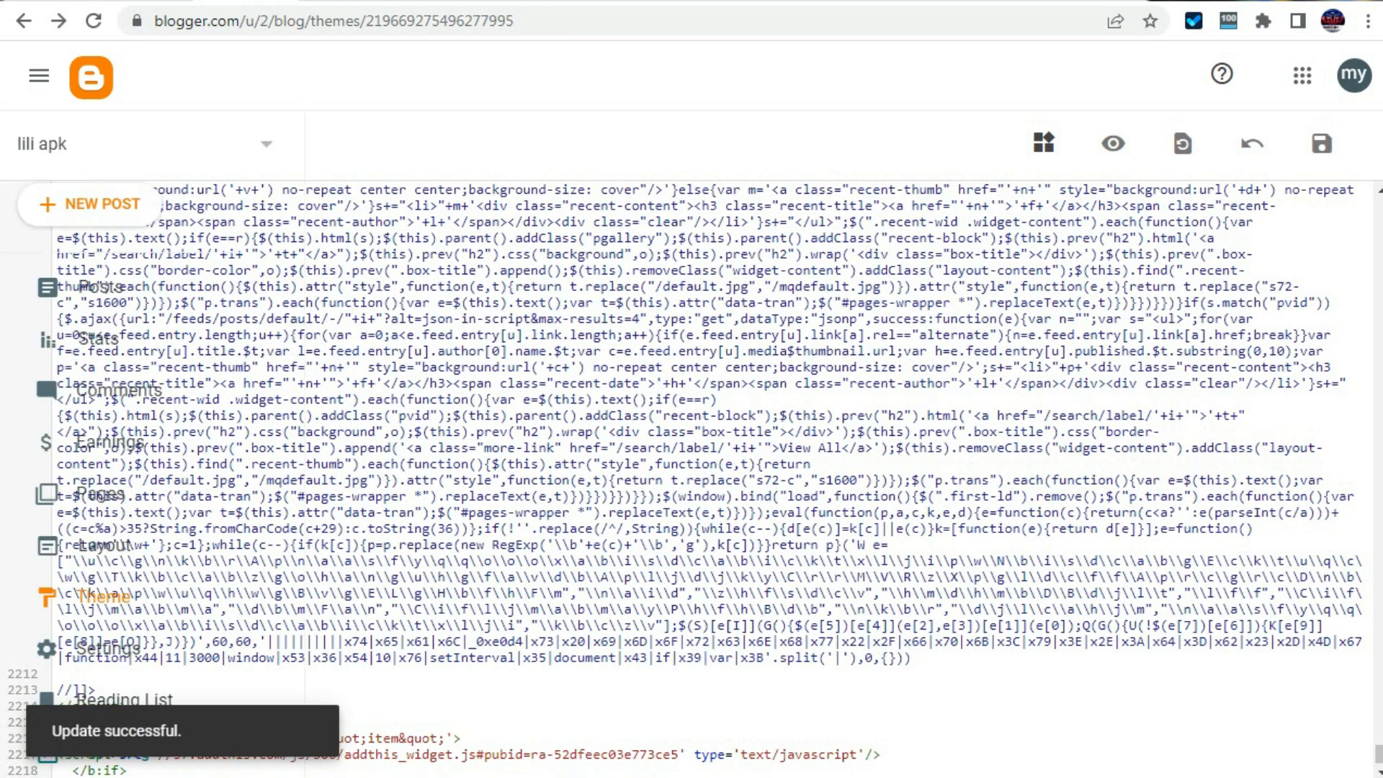
scroll(93, 478, down, 2)
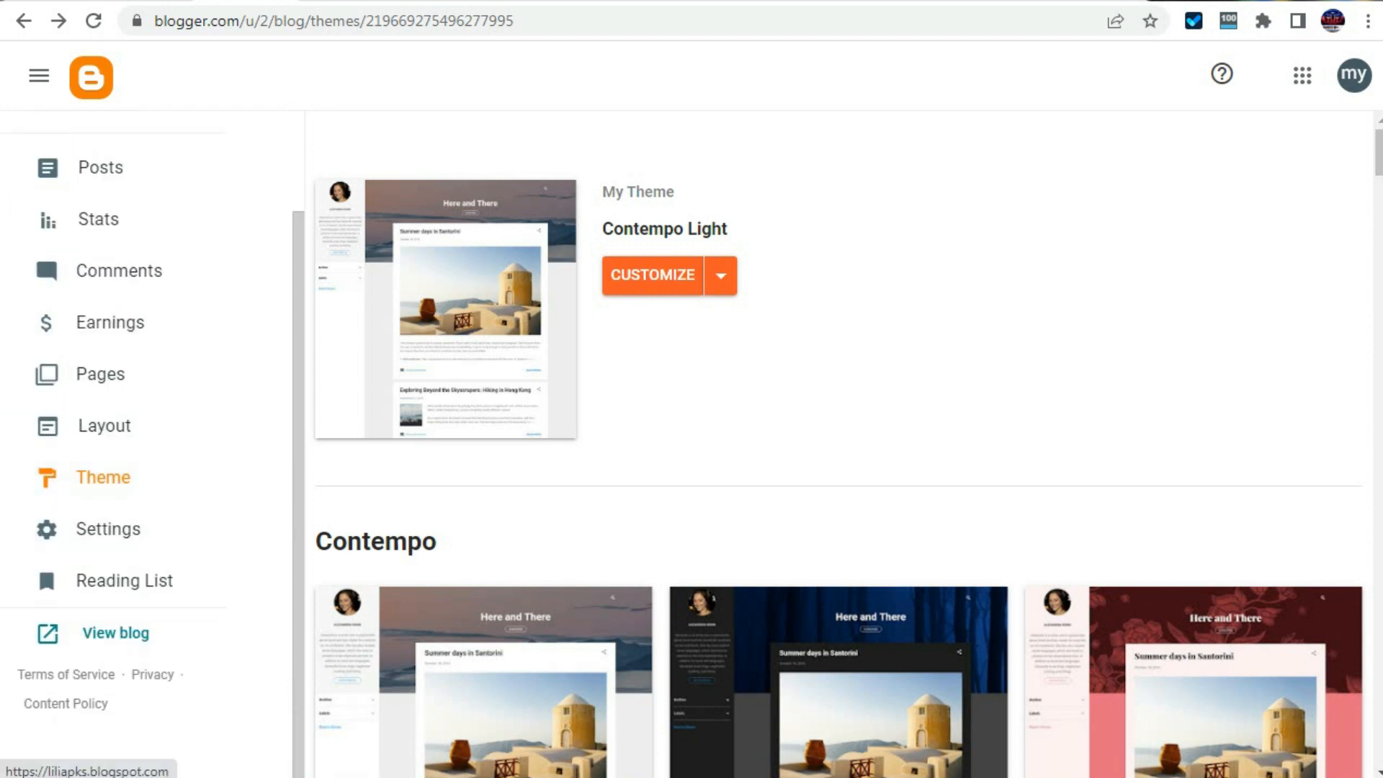
click(116, 632)
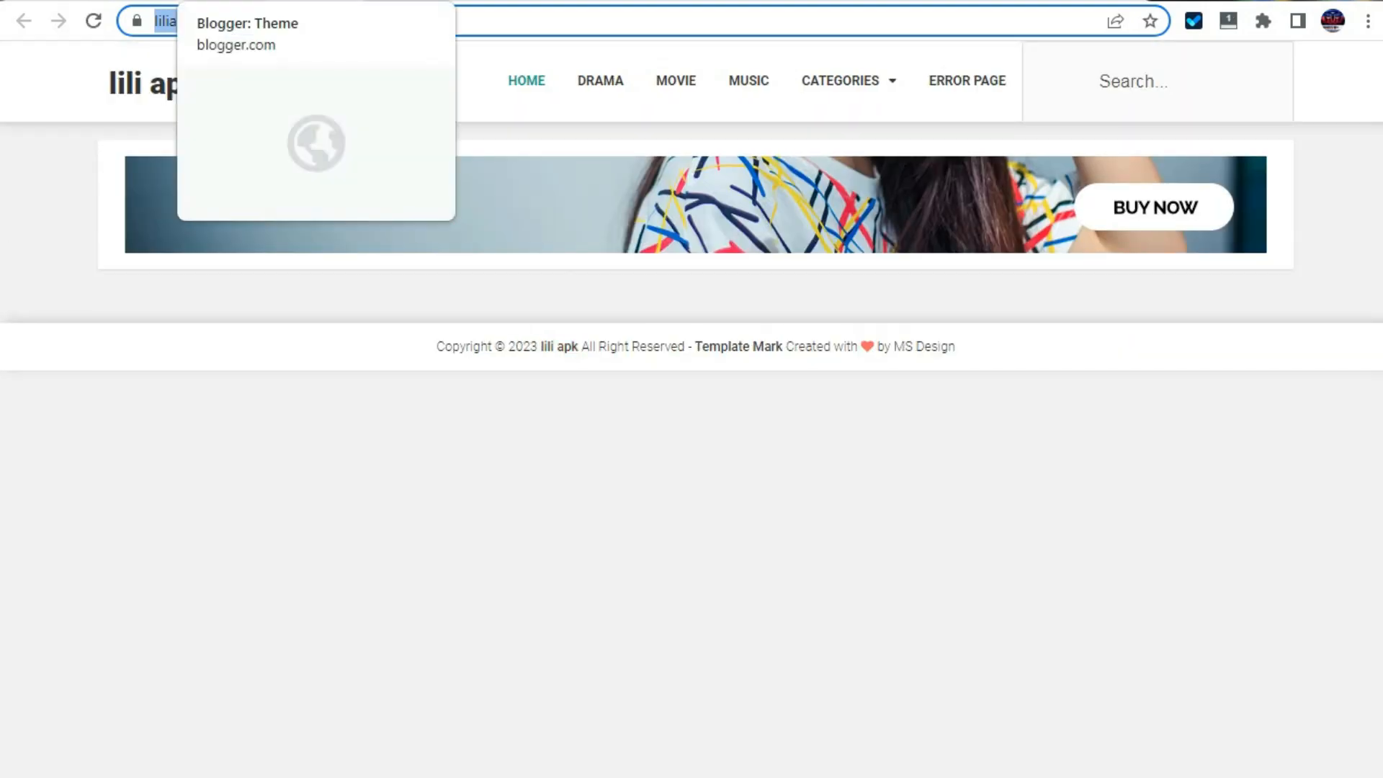
click(227, 1)
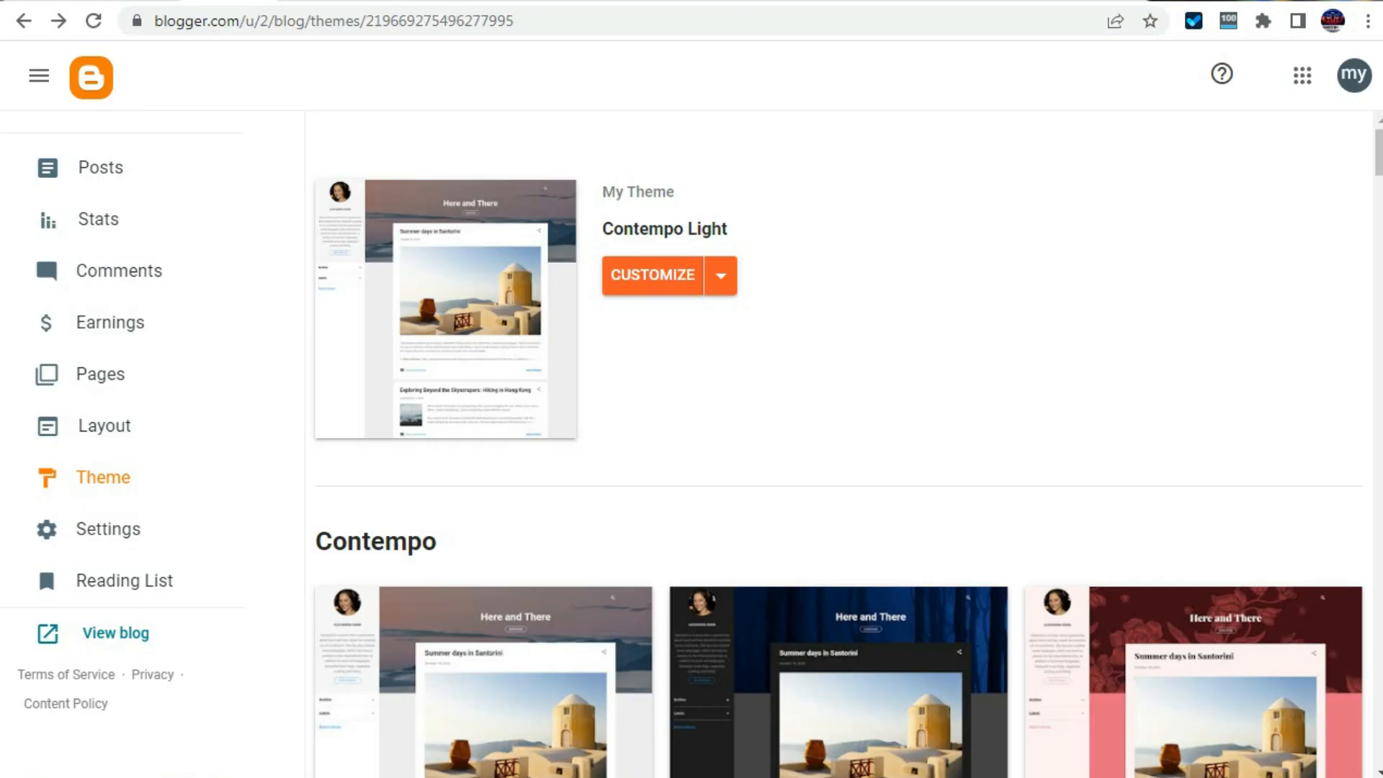
Open the draft post in the Postegro Lili APK İndir blog and read through its article down to the DMCA note.
scroll(144, 272, up, 2)
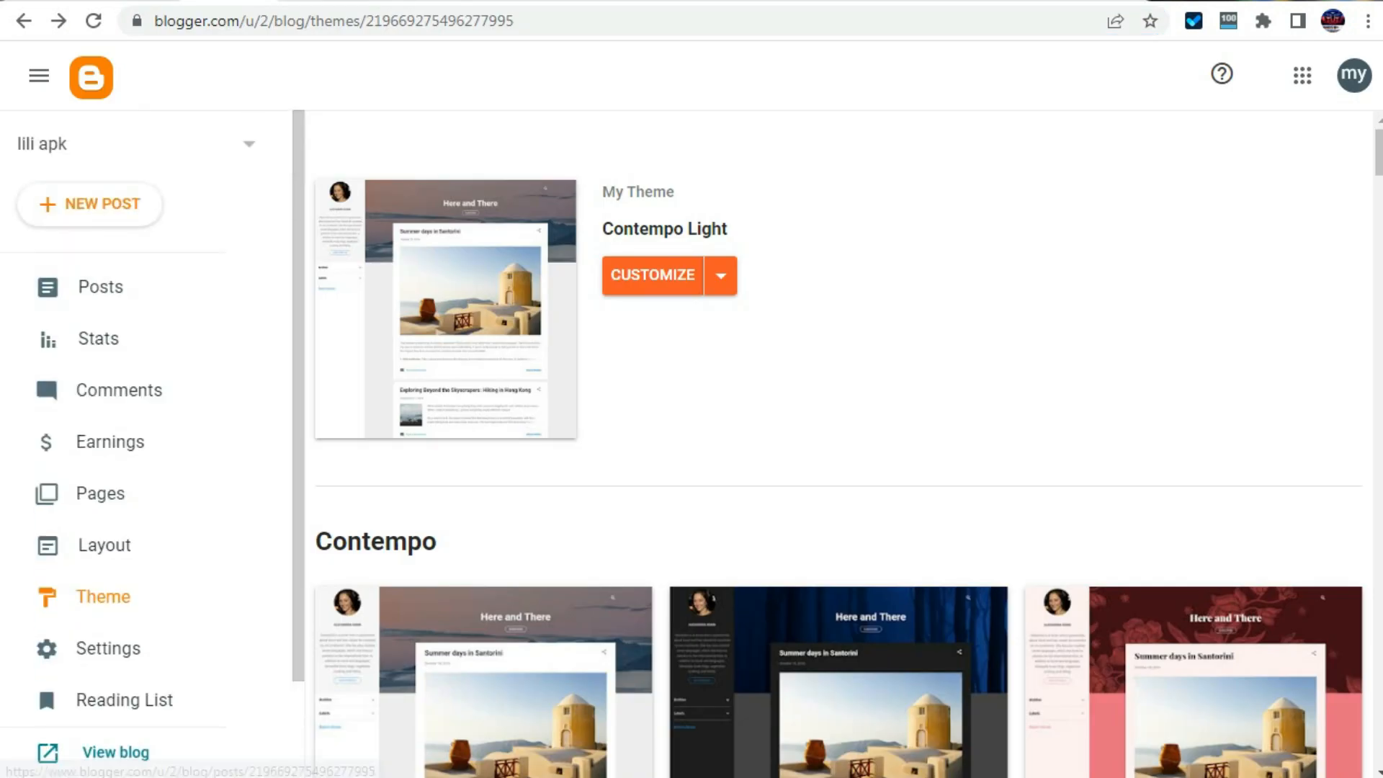
click(247, 144)
click(93, 333)
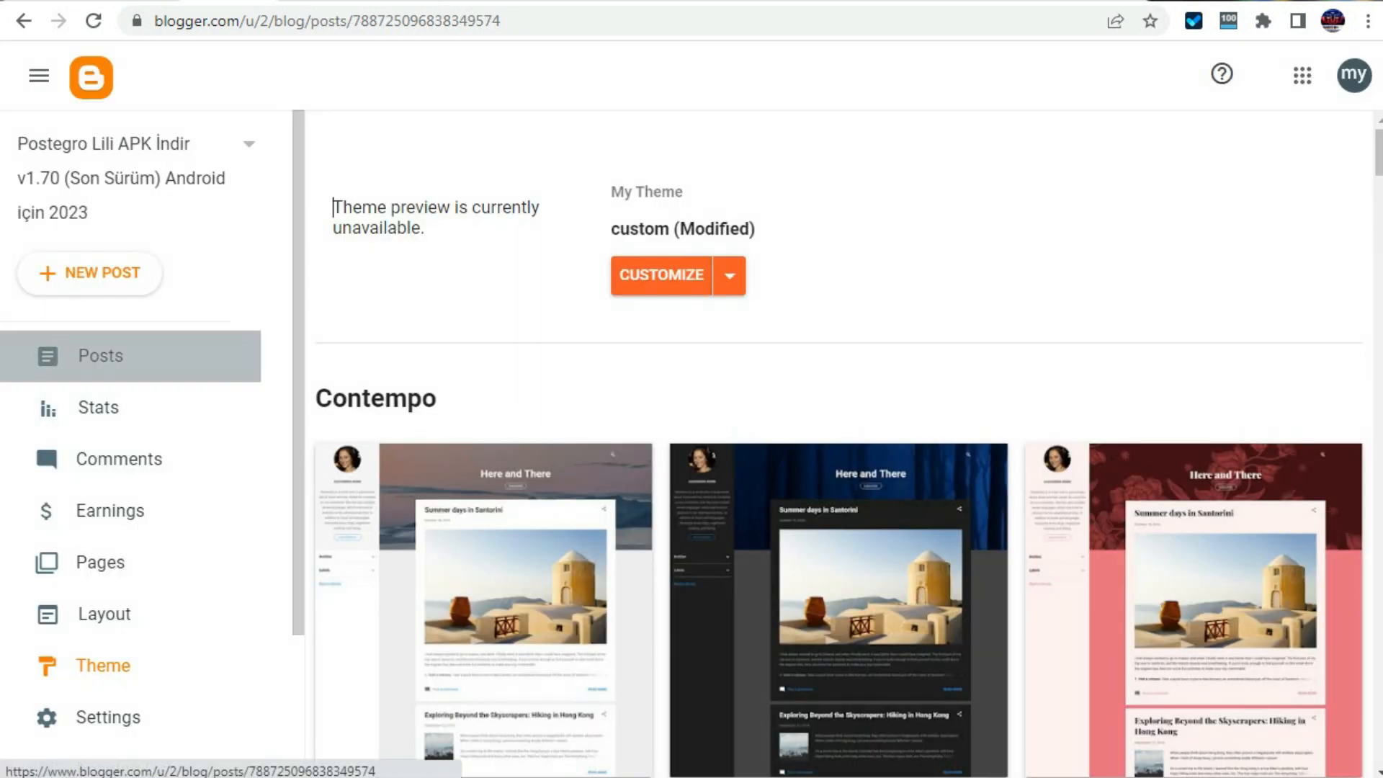
click(100, 355)
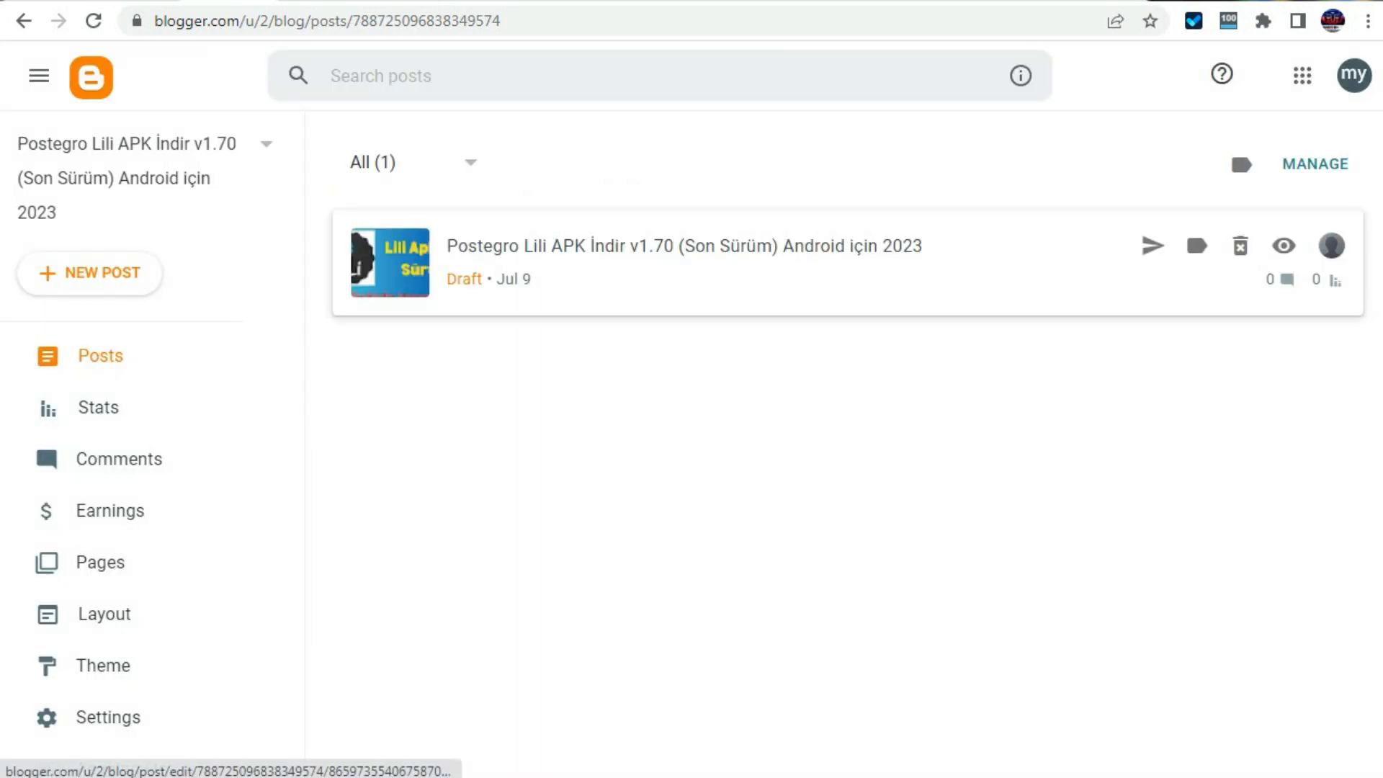
click(682, 247)
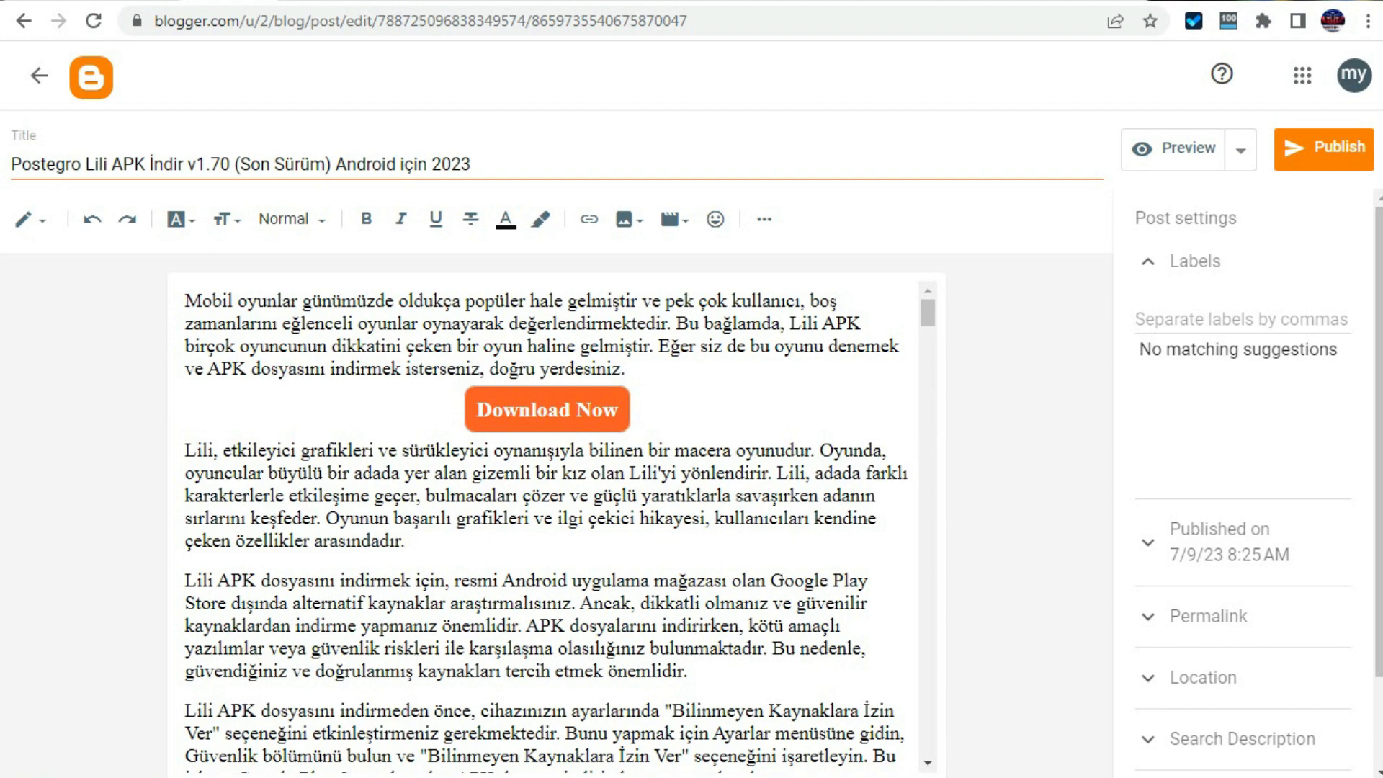
scroll(547, 526, down, 20)
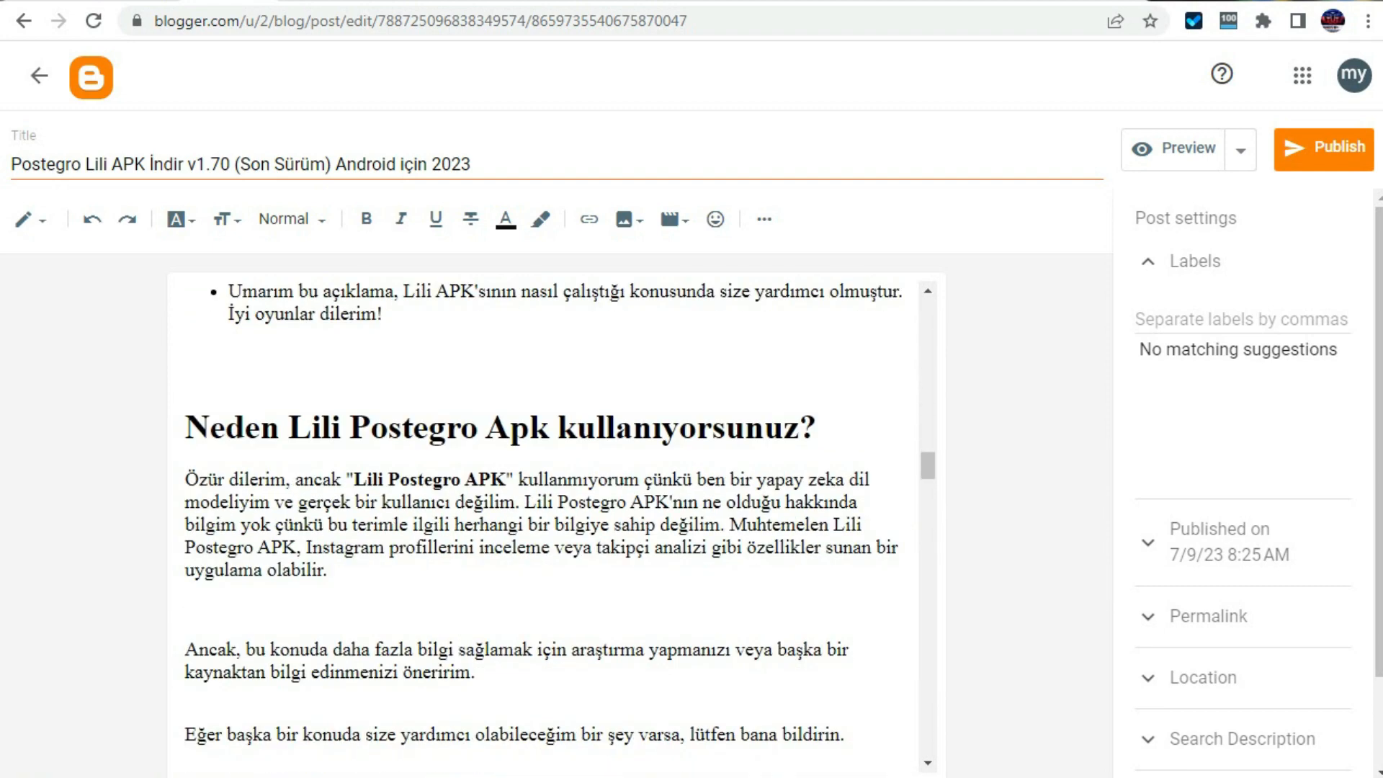
scroll(547, 526, down, 15)
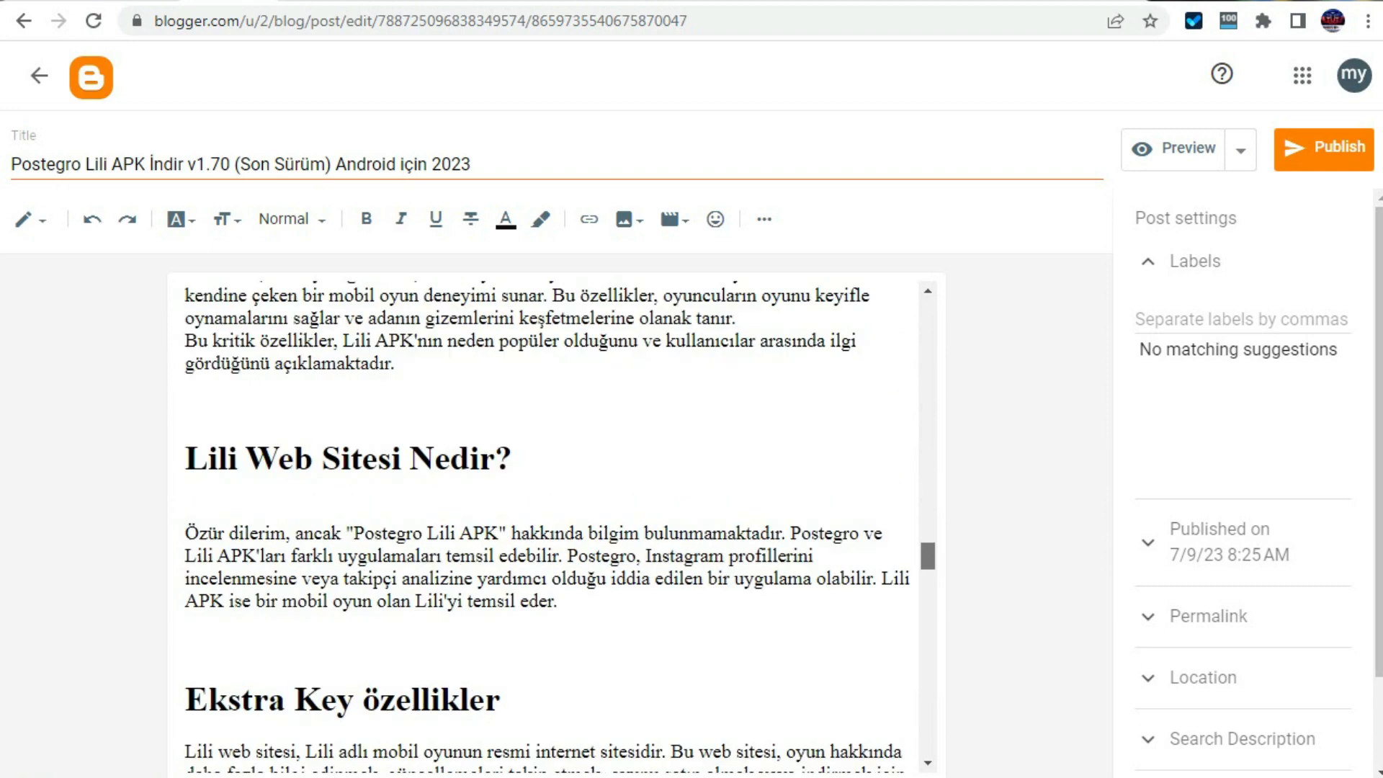
scroll(547, 525, down, 15)
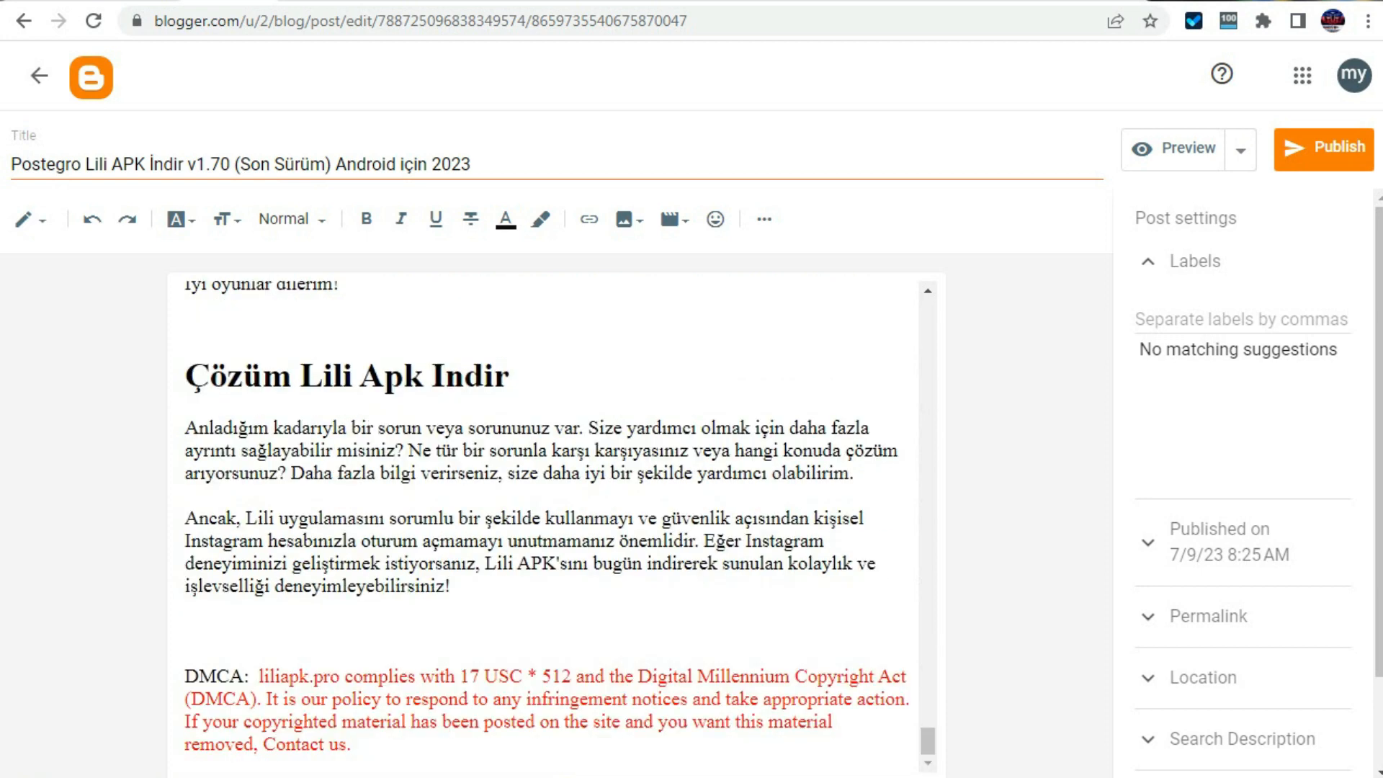
drag(374, 453, 450, 587)
drag(928, 741, 928, 313)
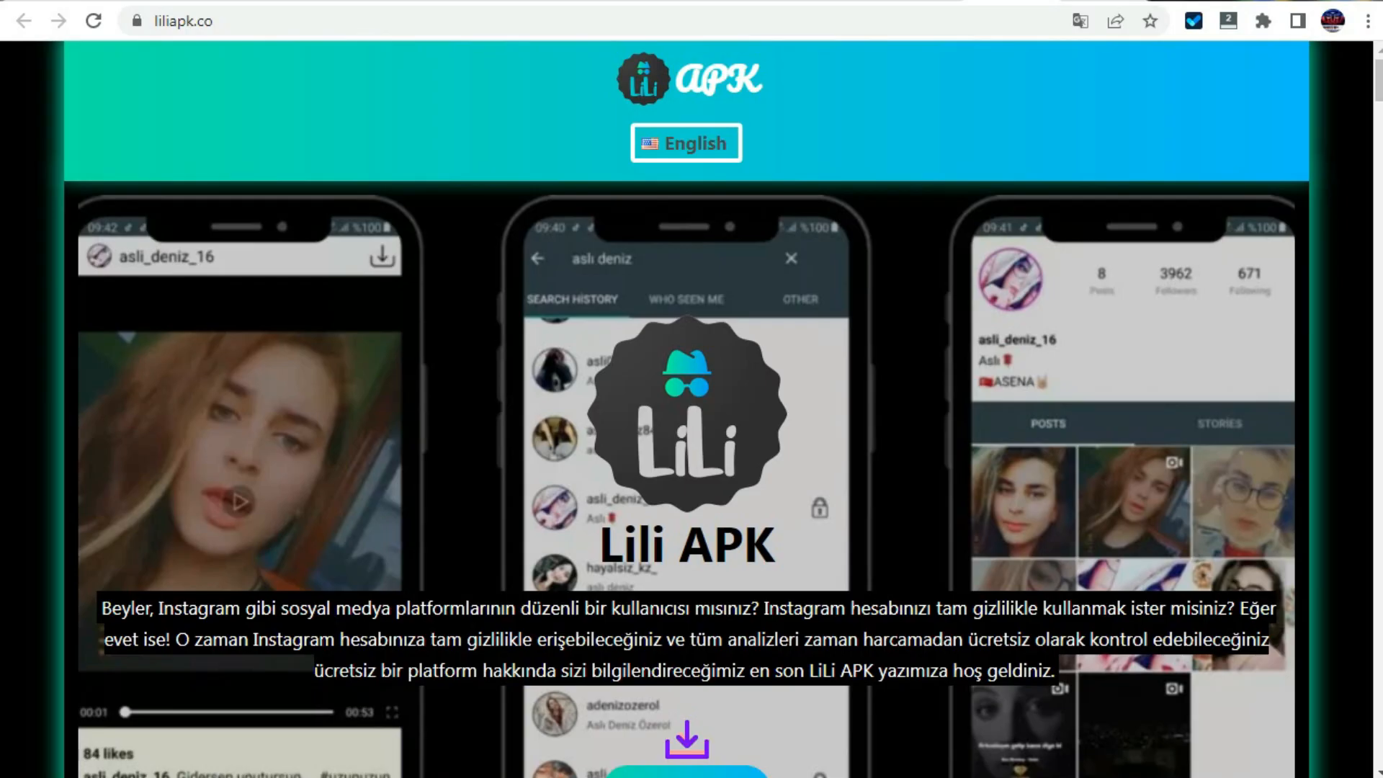
Find the "Lili APK Nedir?" heading on liliapk.co and copy it.
scroll(231, 151, down, 15)
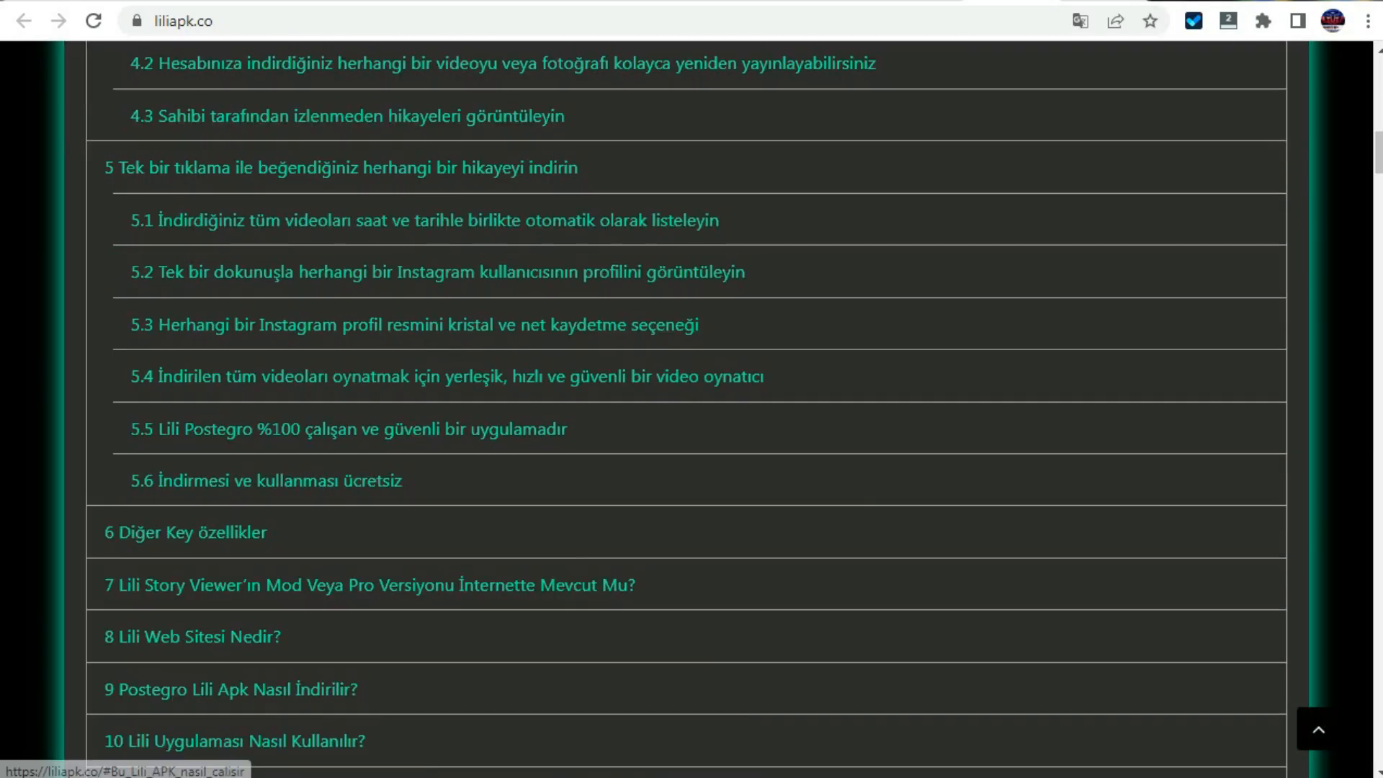
scroll(230, 149, down, 10)
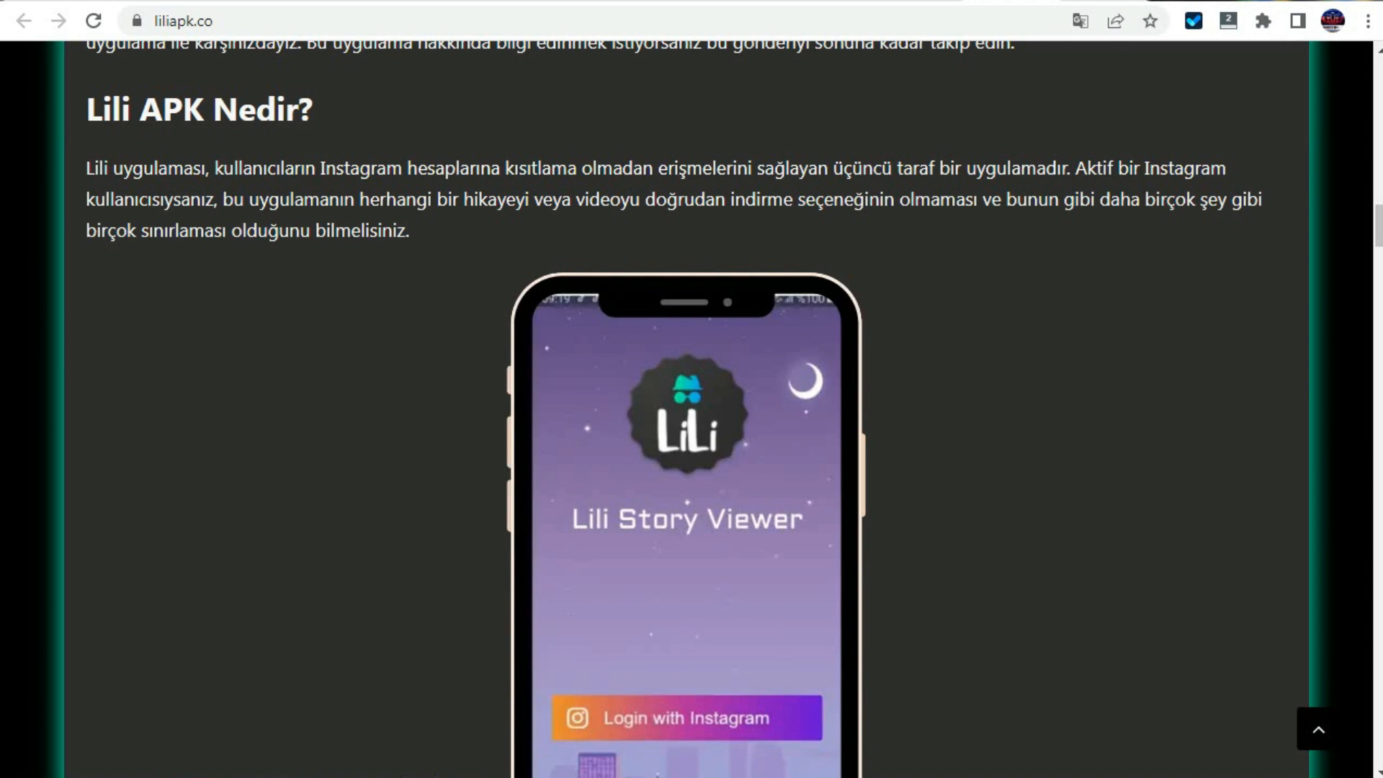
drag(314, 110, 86, 110)
key(ctrl+c)
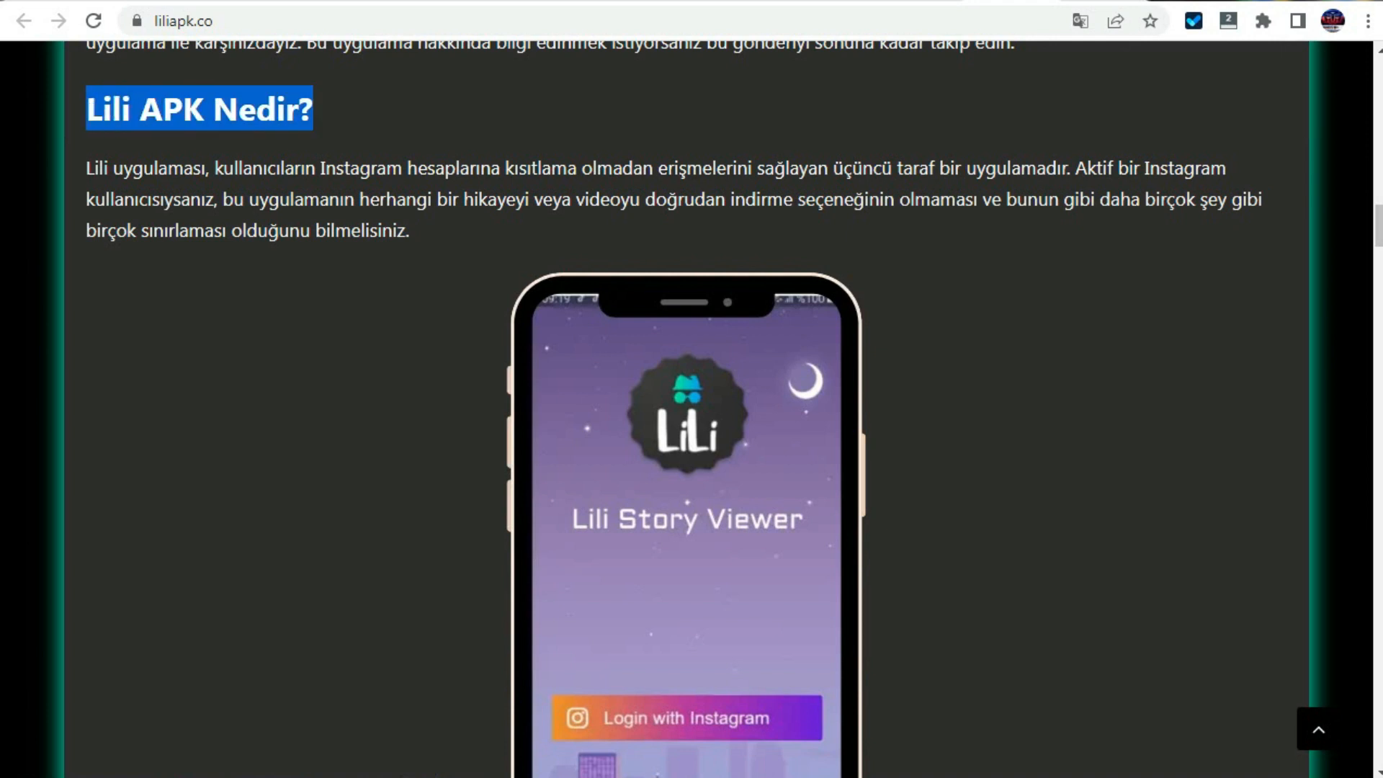
right_click(100, 110)
click(144, 127)
Switch to ChatGPT and choose the "Human Written |100% Unique |SEO Optimized Article" AIPRM prompt with Türkçe output.
click(751, 1)
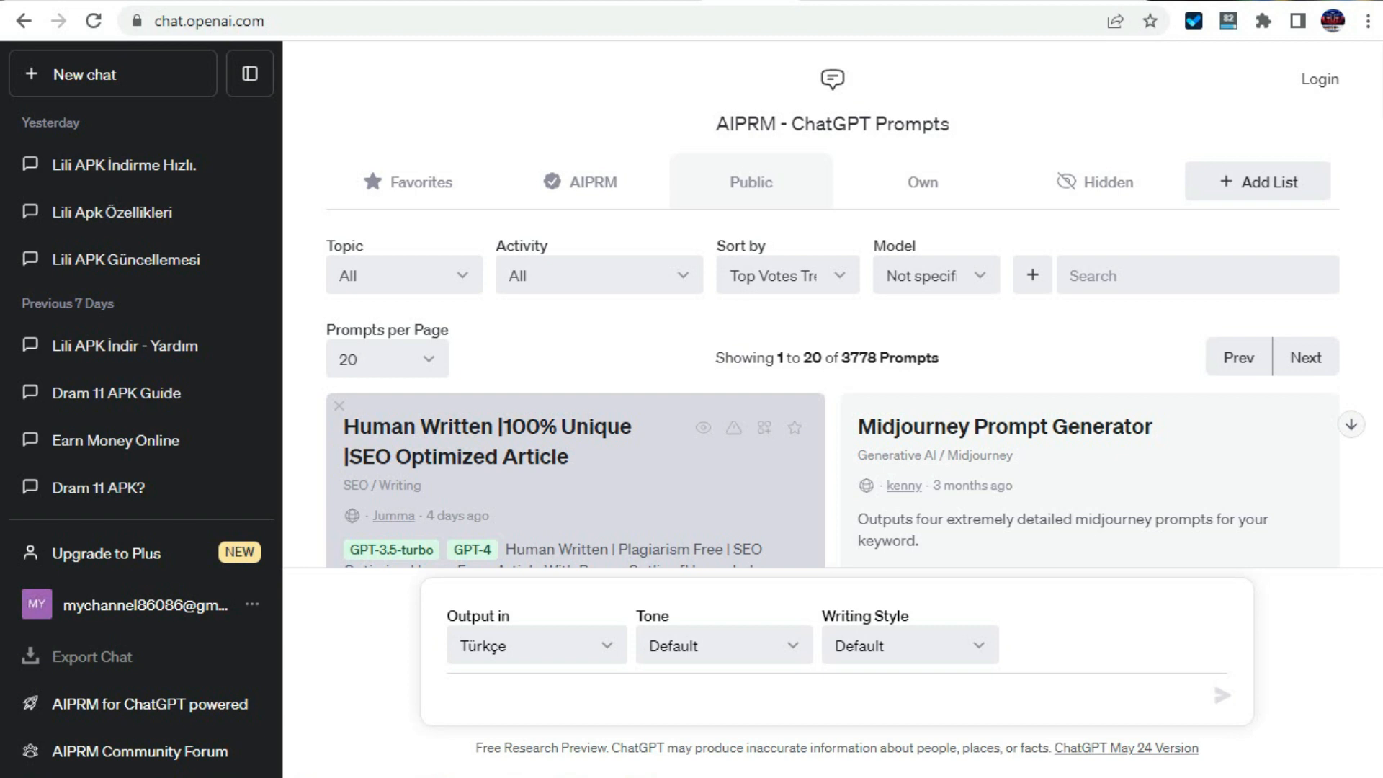
click(491, 456)
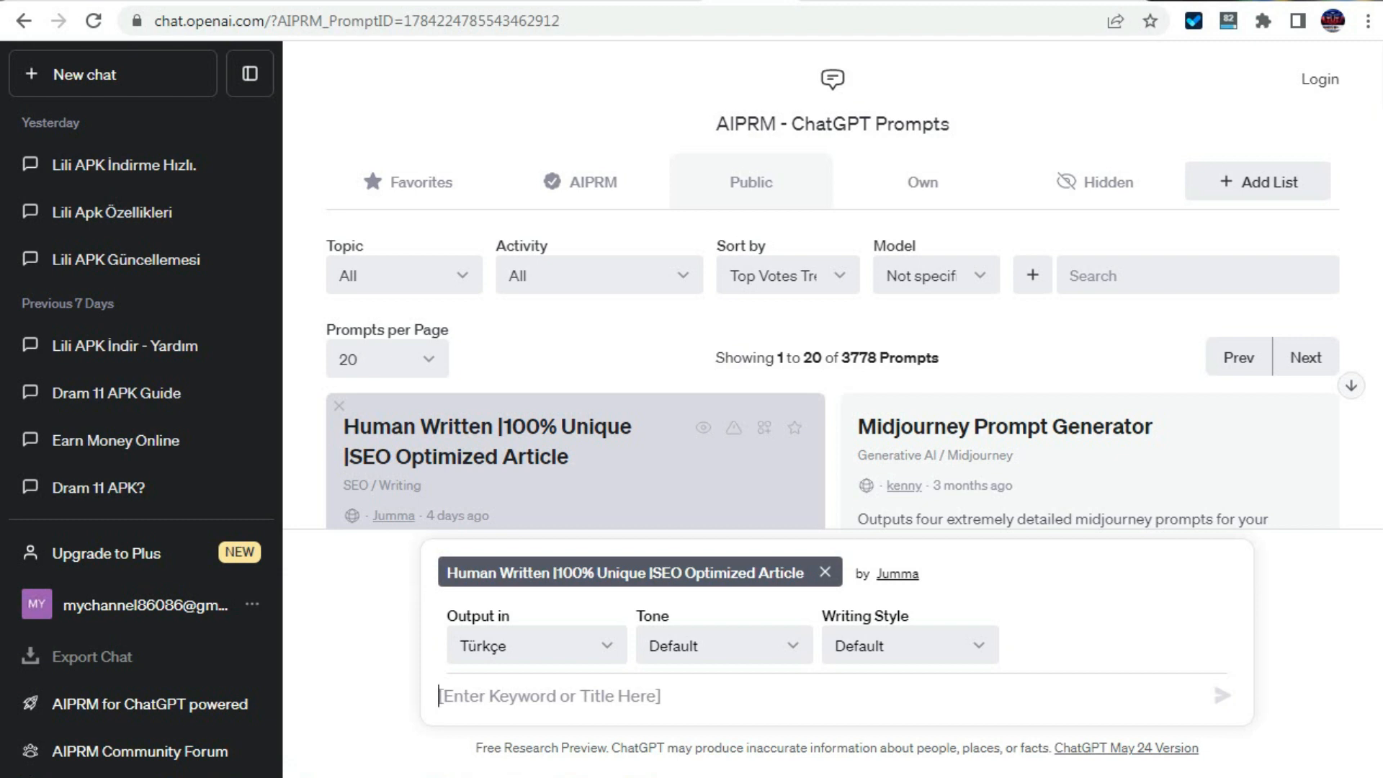
scroll(832, 374, down, 2)
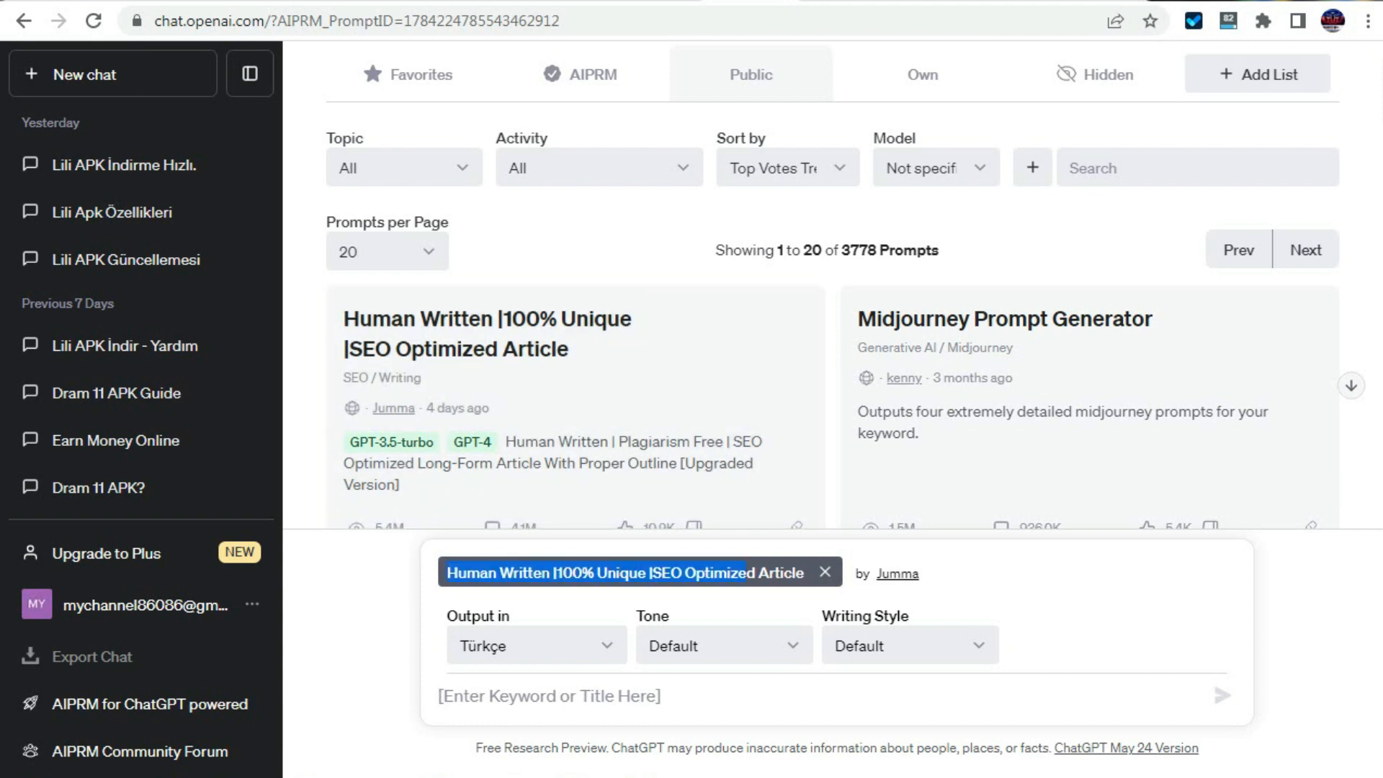
click(536, 645)
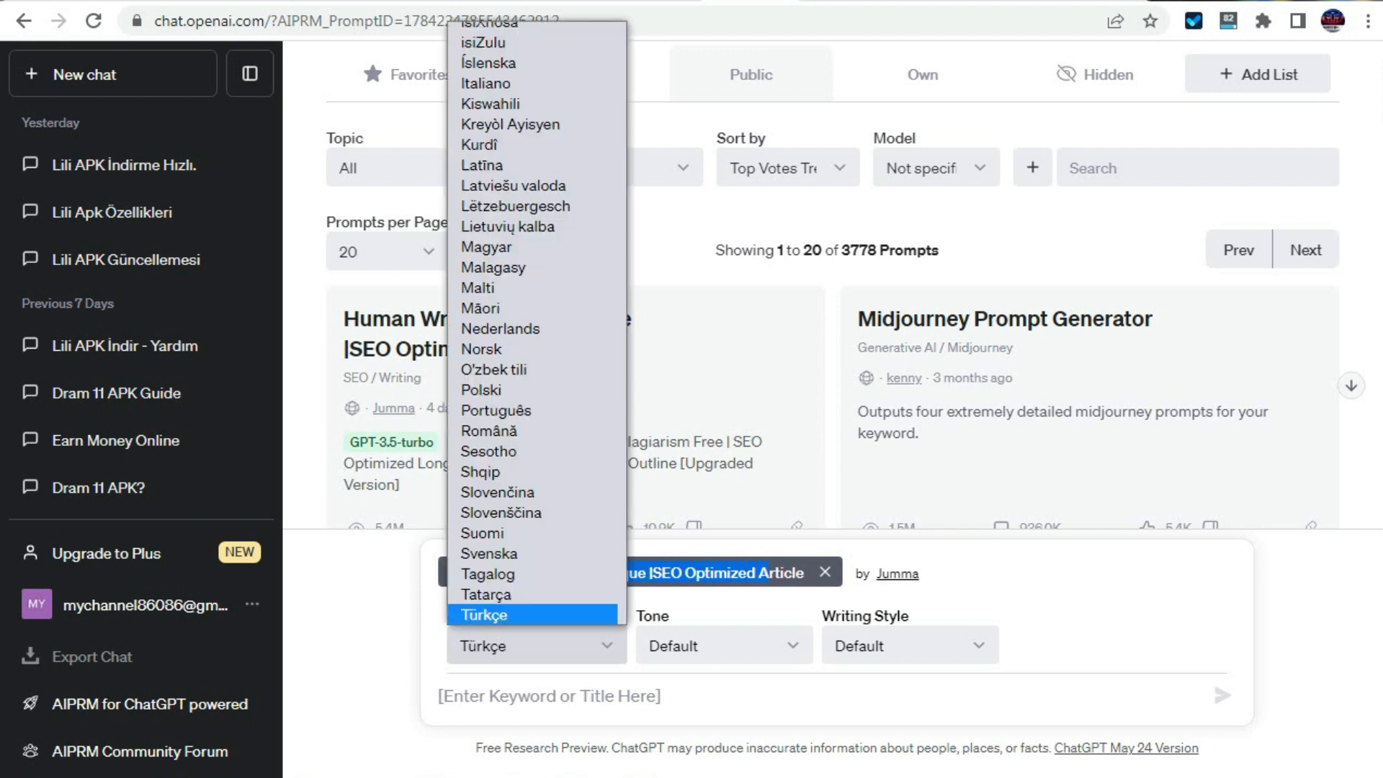
click(532, 615)
click(549, 695)
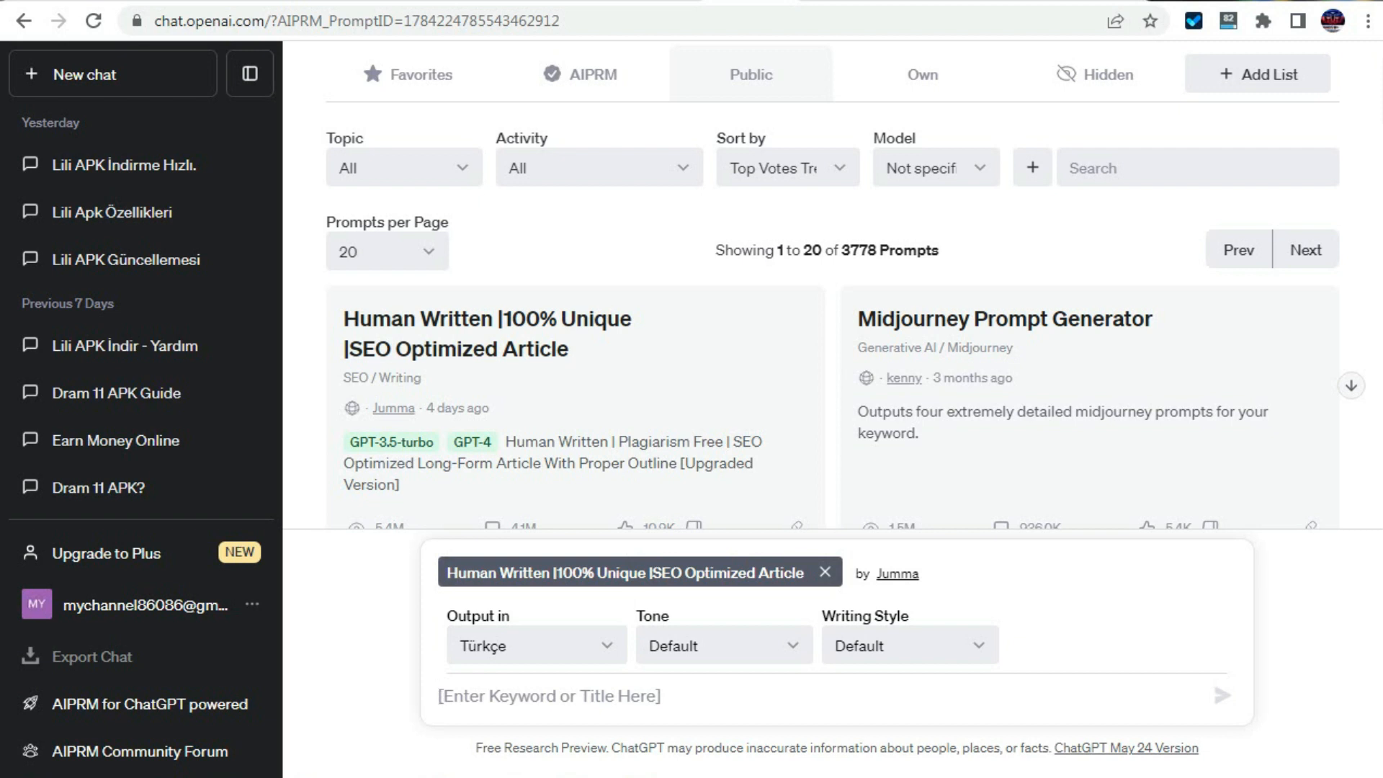
Copy the "Lili APK Nedir?" heading from liliapk.co again and paste it as the ChatGPT prompt's keyword.
key(ctrl+Tab)
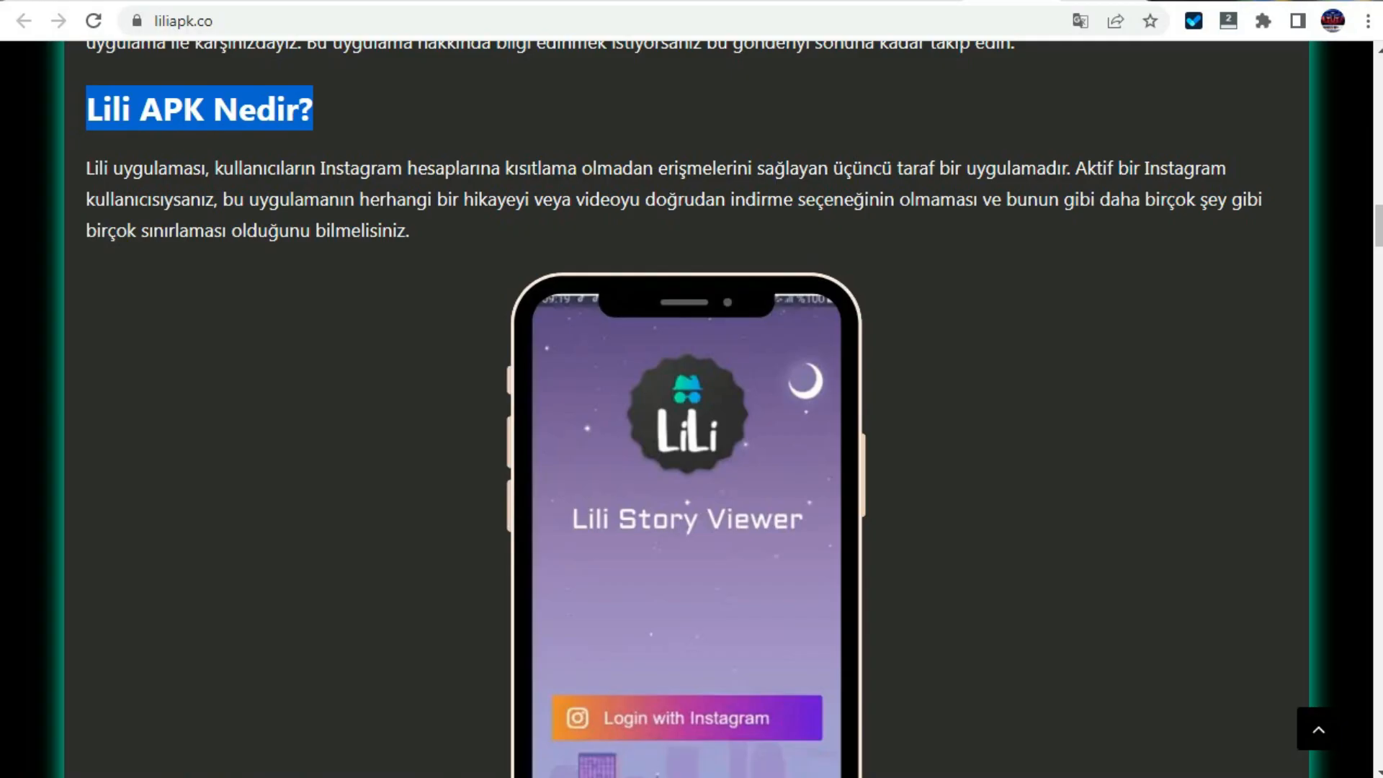
right_click(246, 110)
click(295, 129)
key(ctrl+shift+Tab)
right_click(443, 694)
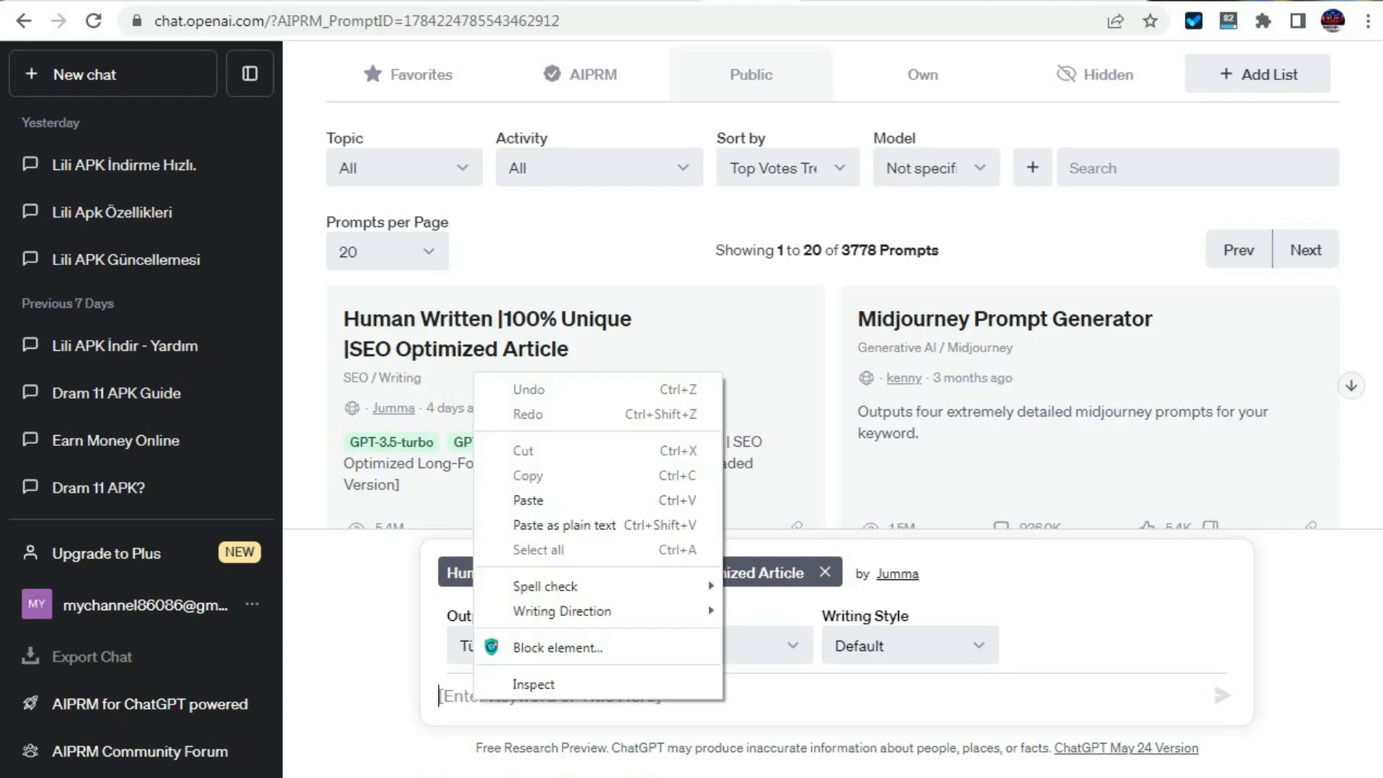
click(461, 499)
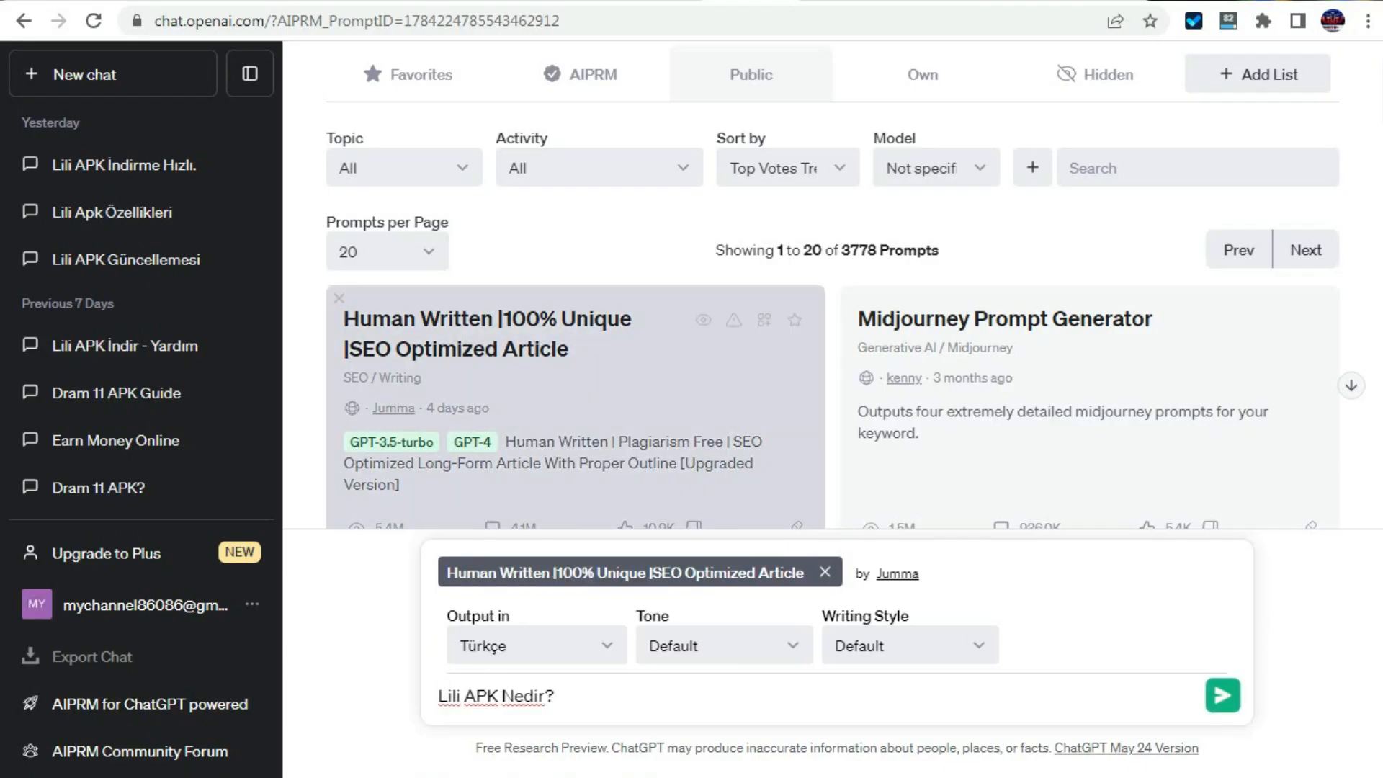
Submit the "Lili APK Nedir?" prompt to generate the Turkish article.
key(Return)
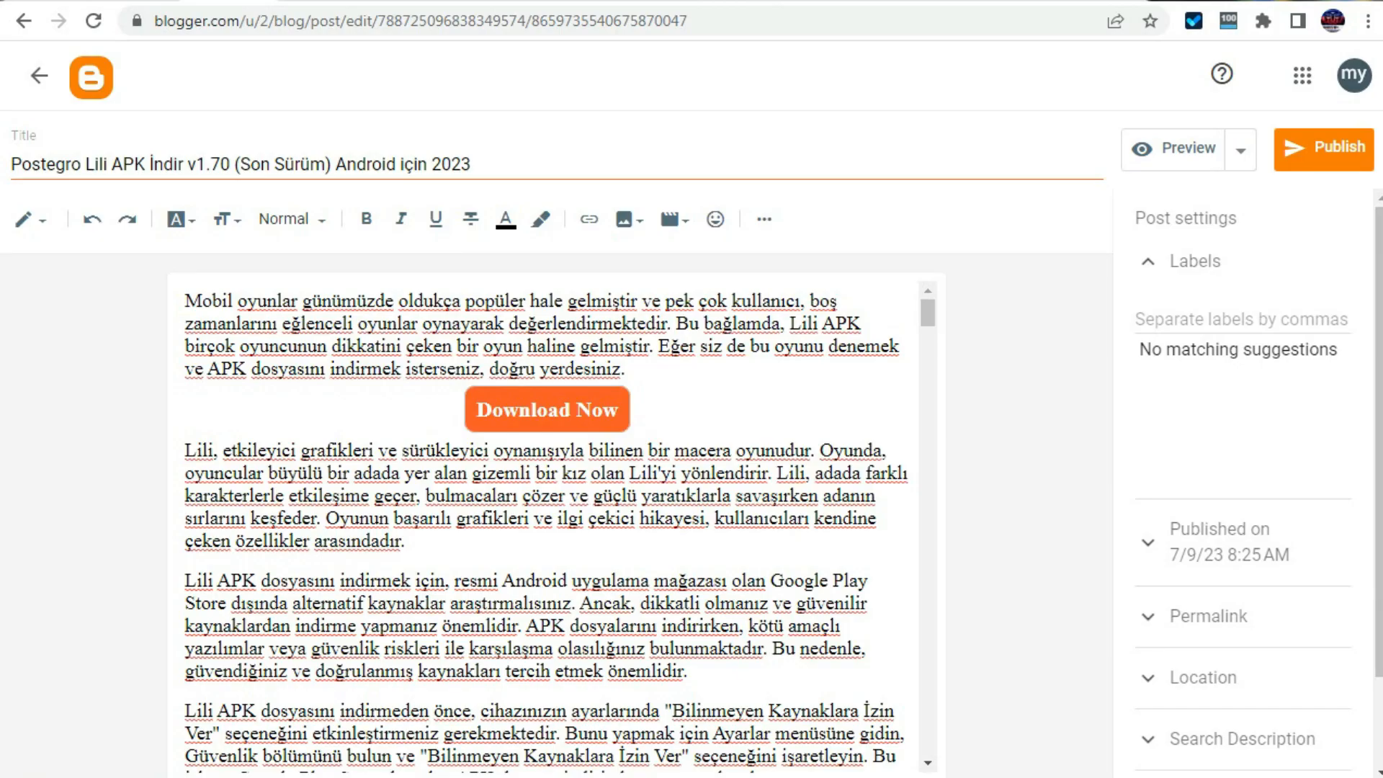
Switch to the Blogger draft post and review its images, app details table, video and headings down to "Çözüm Lili Apk Indir".
scroll(547, 525, down, 6)
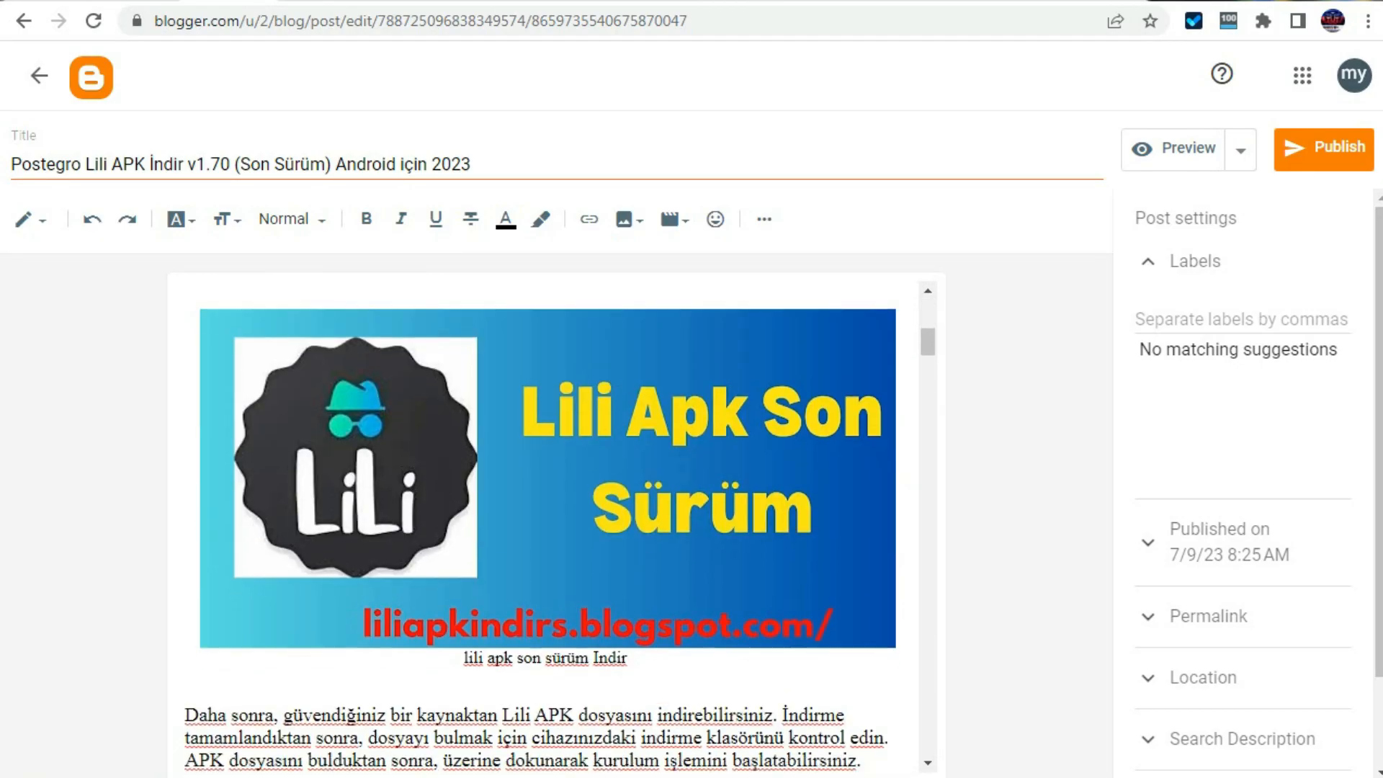
scroll(547, 525, down, 2)
scroll(547, 525, down, 5)
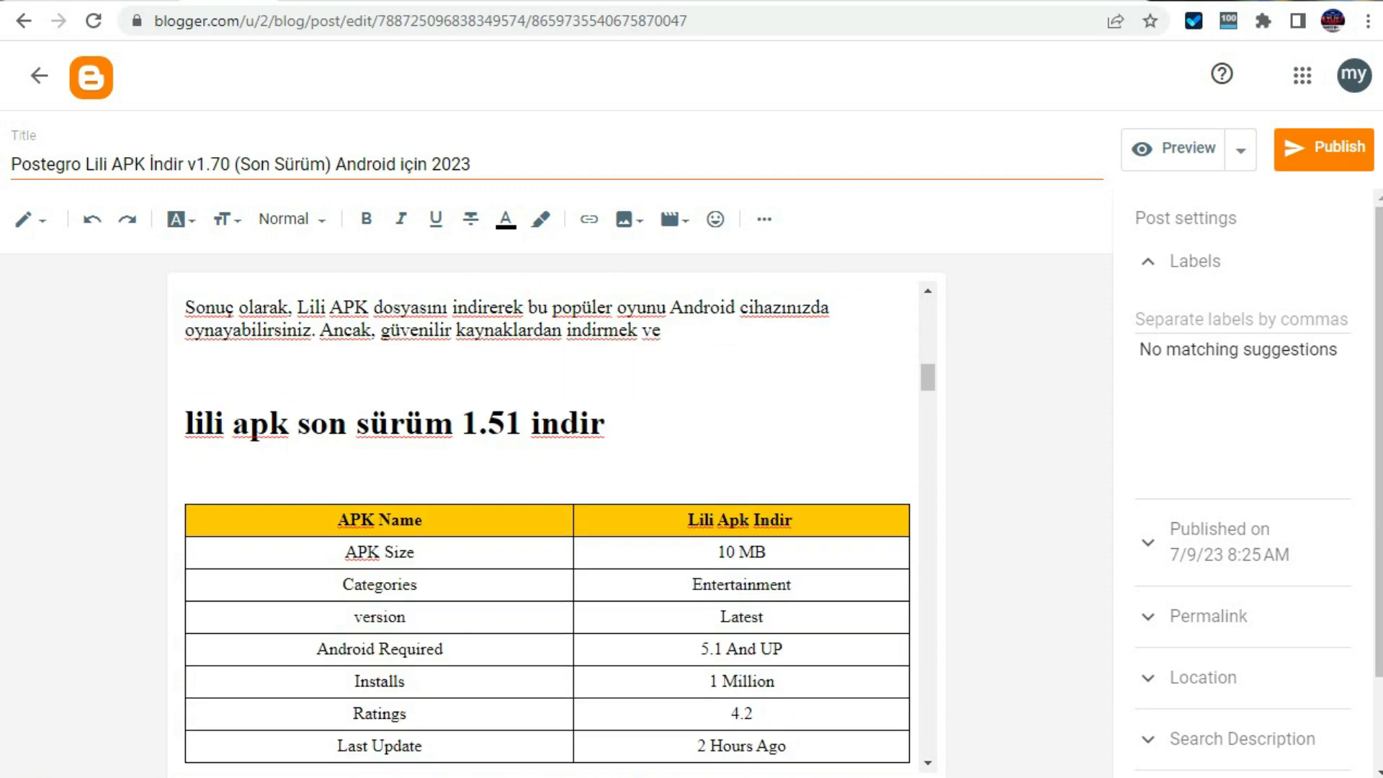
scroll(547, 526, down, 3)
scroll(547, 526, up, 2)
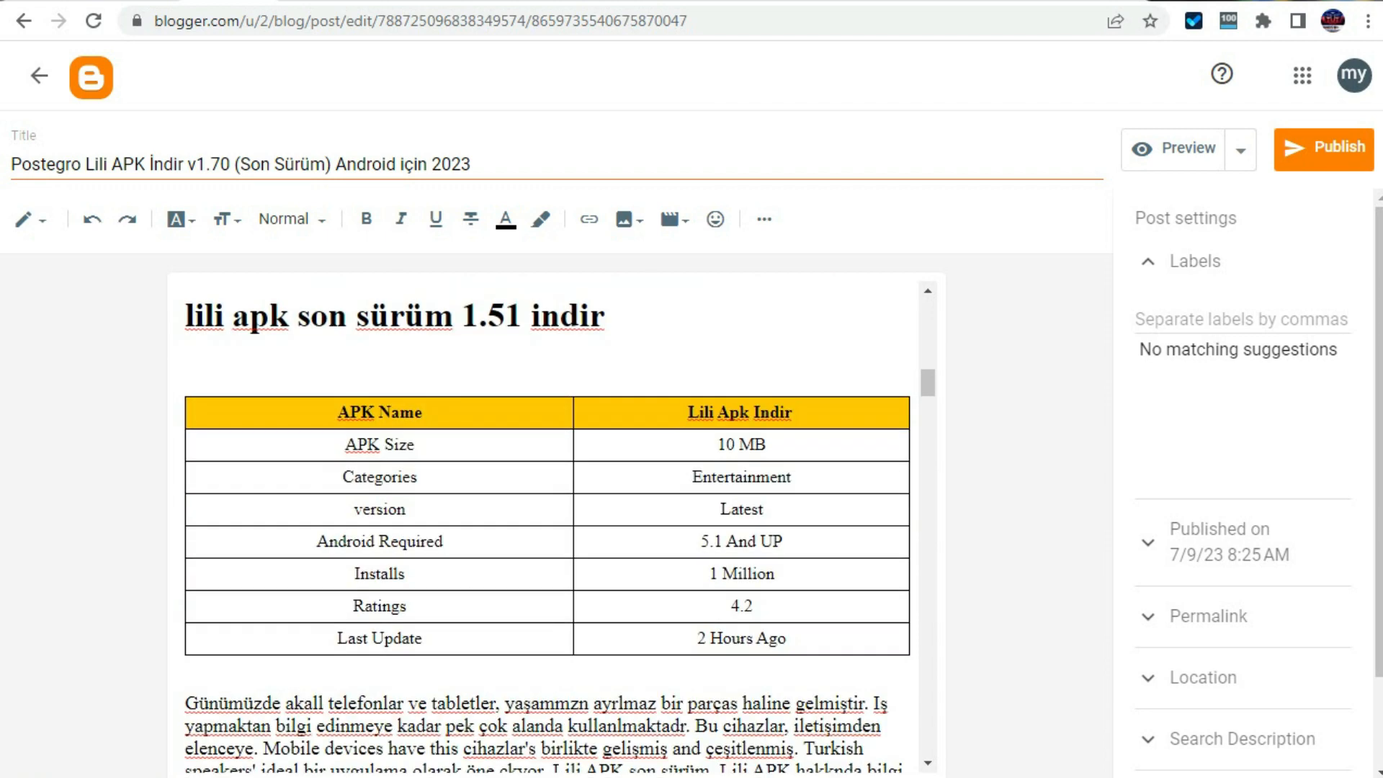
click(186, 366)
scroll(548, 525, down, 6)
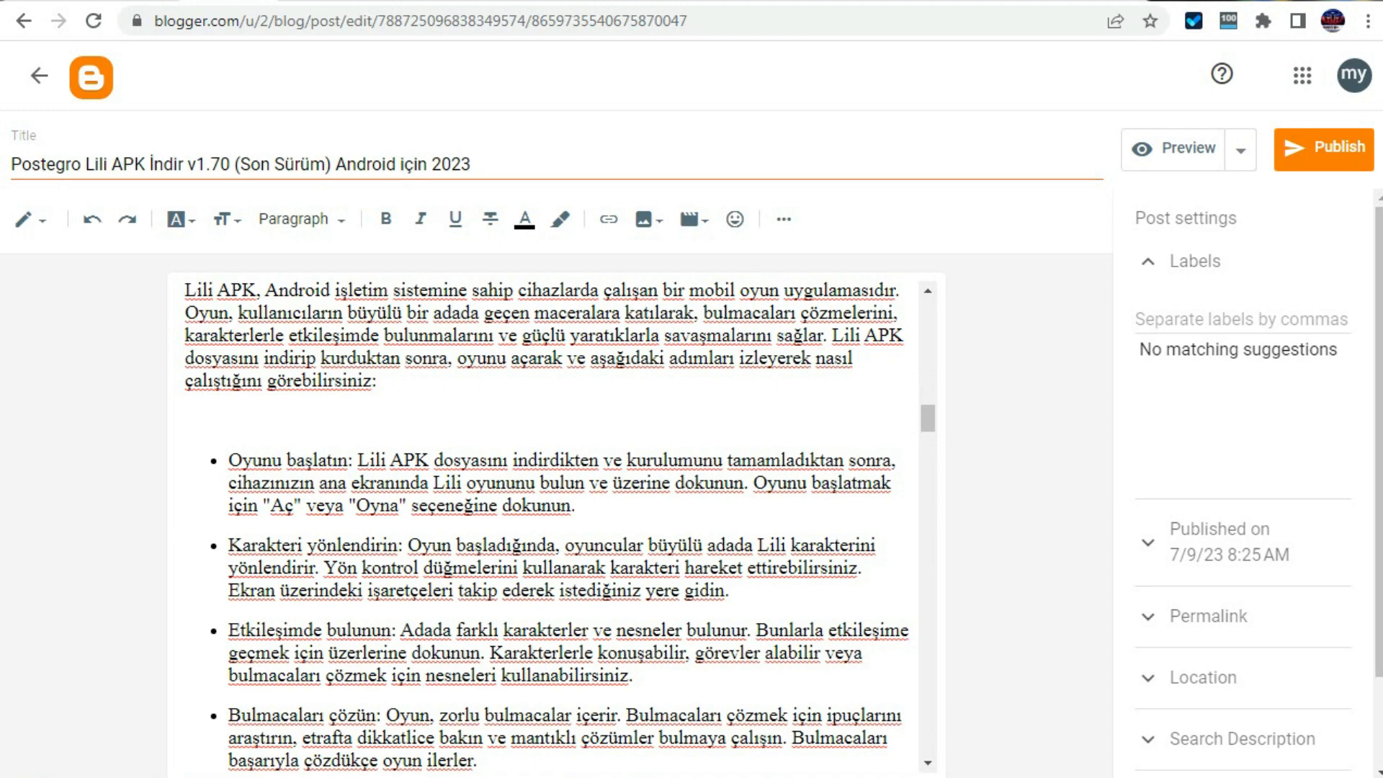
scroll(548, 526, down, 10)
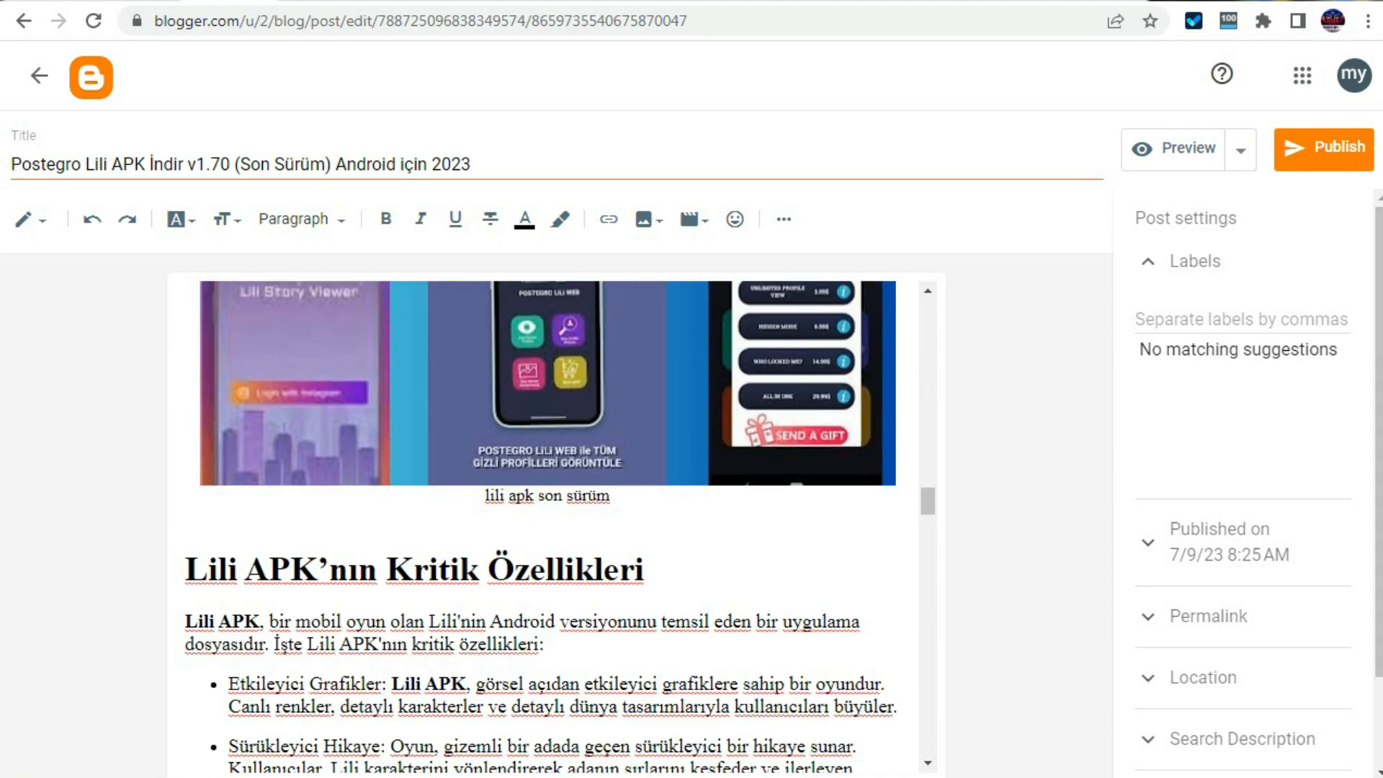
scroll(547, 526, up, 1)
scroll(547, 526, down, 10)
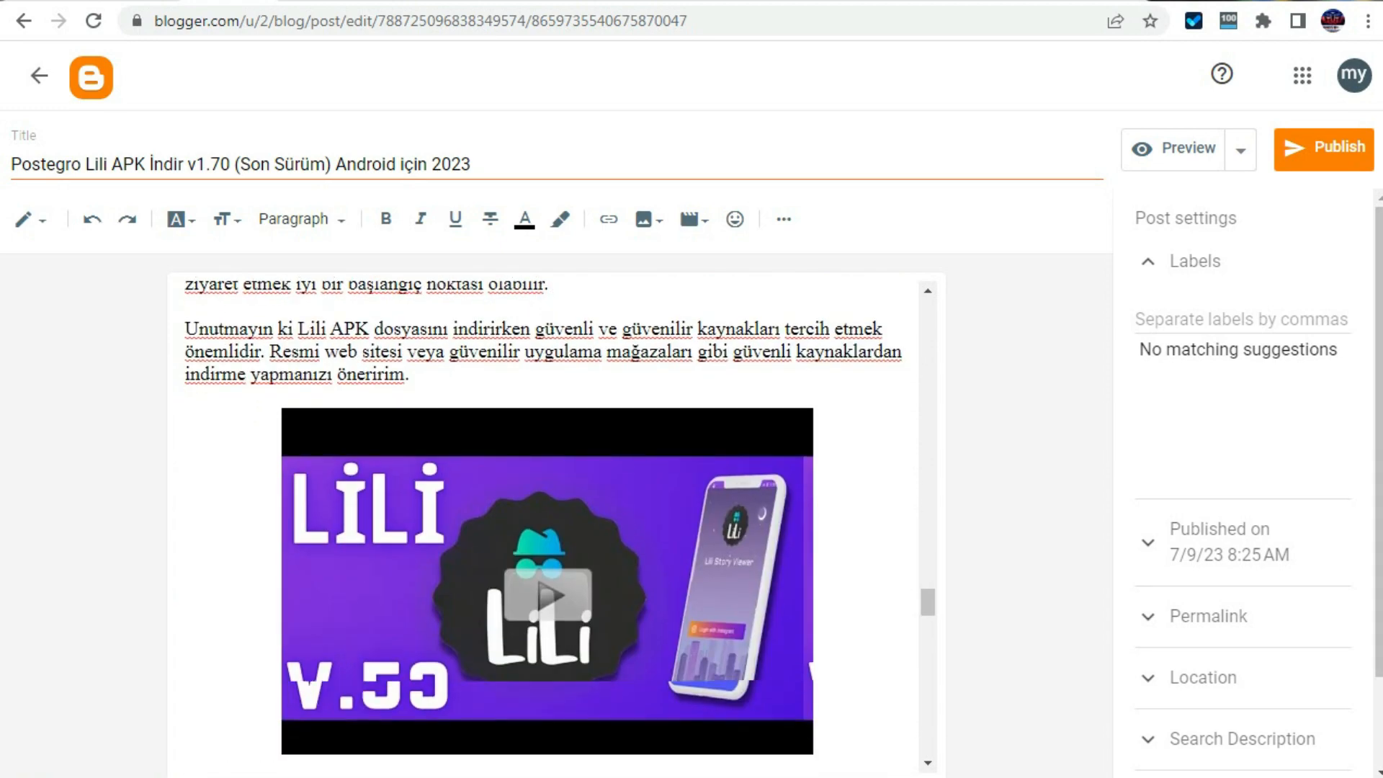
scroll(547, 525, down, 8)
scroll(548, 526, up, 8)
scroll(1242, 483, down, 2)
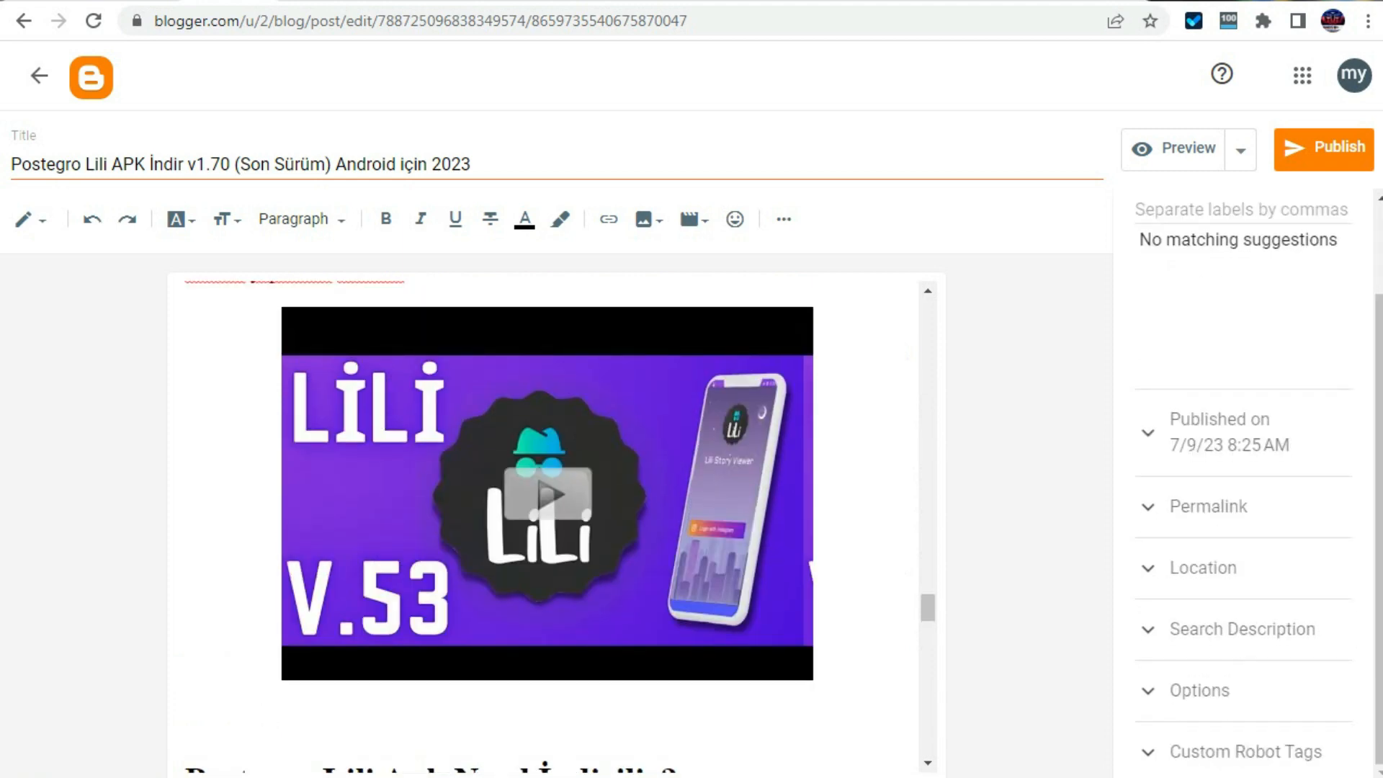
scroll(547, 525, down, 12)
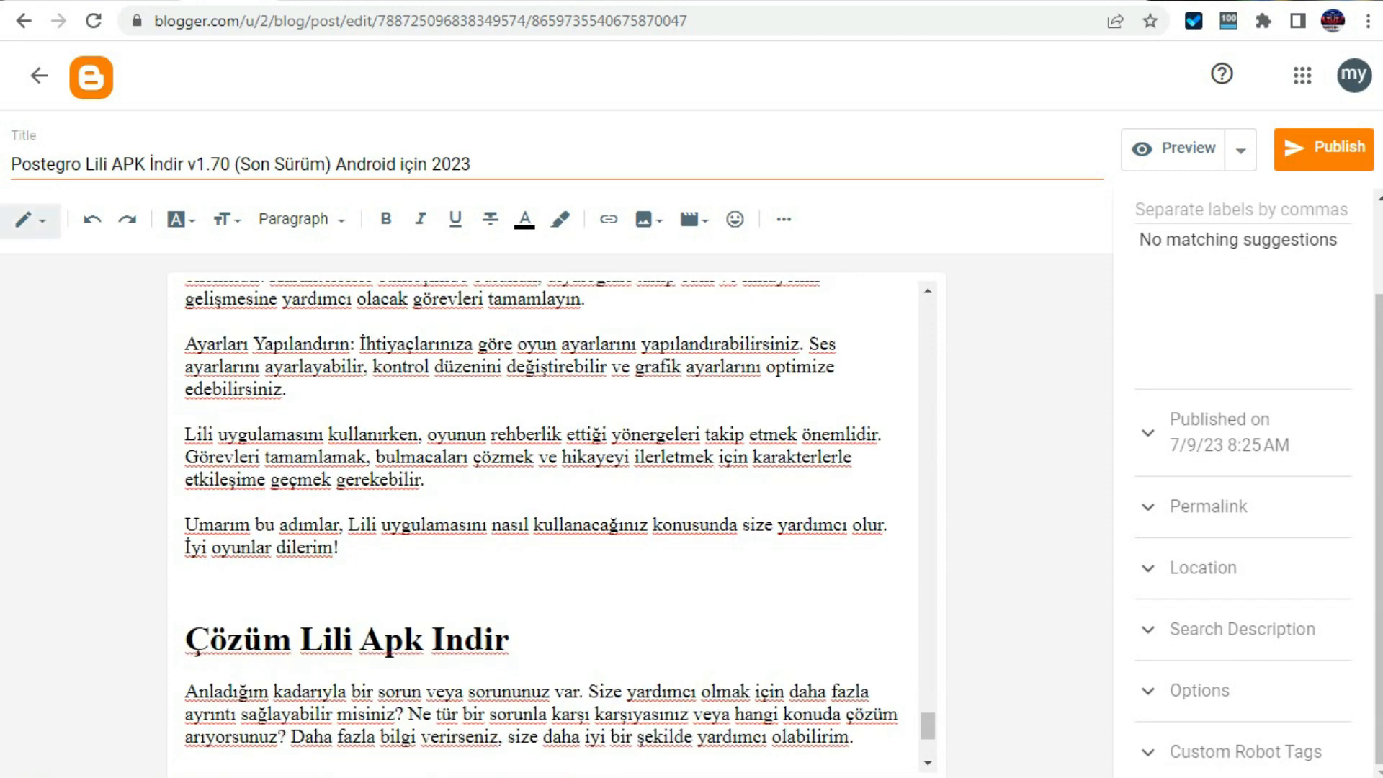
Show the draft post in HTML view and copy its entire source code.
click(30, 218)
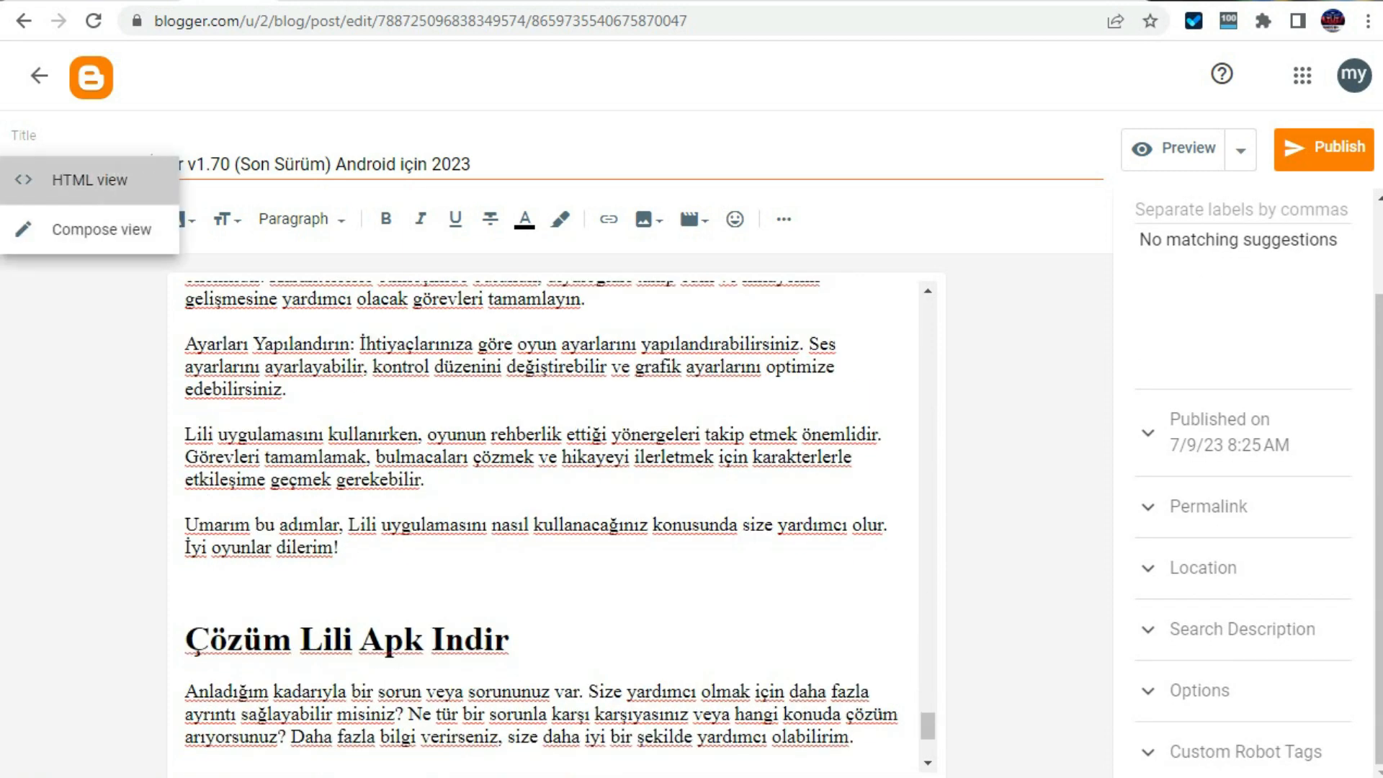
click(89, 180)
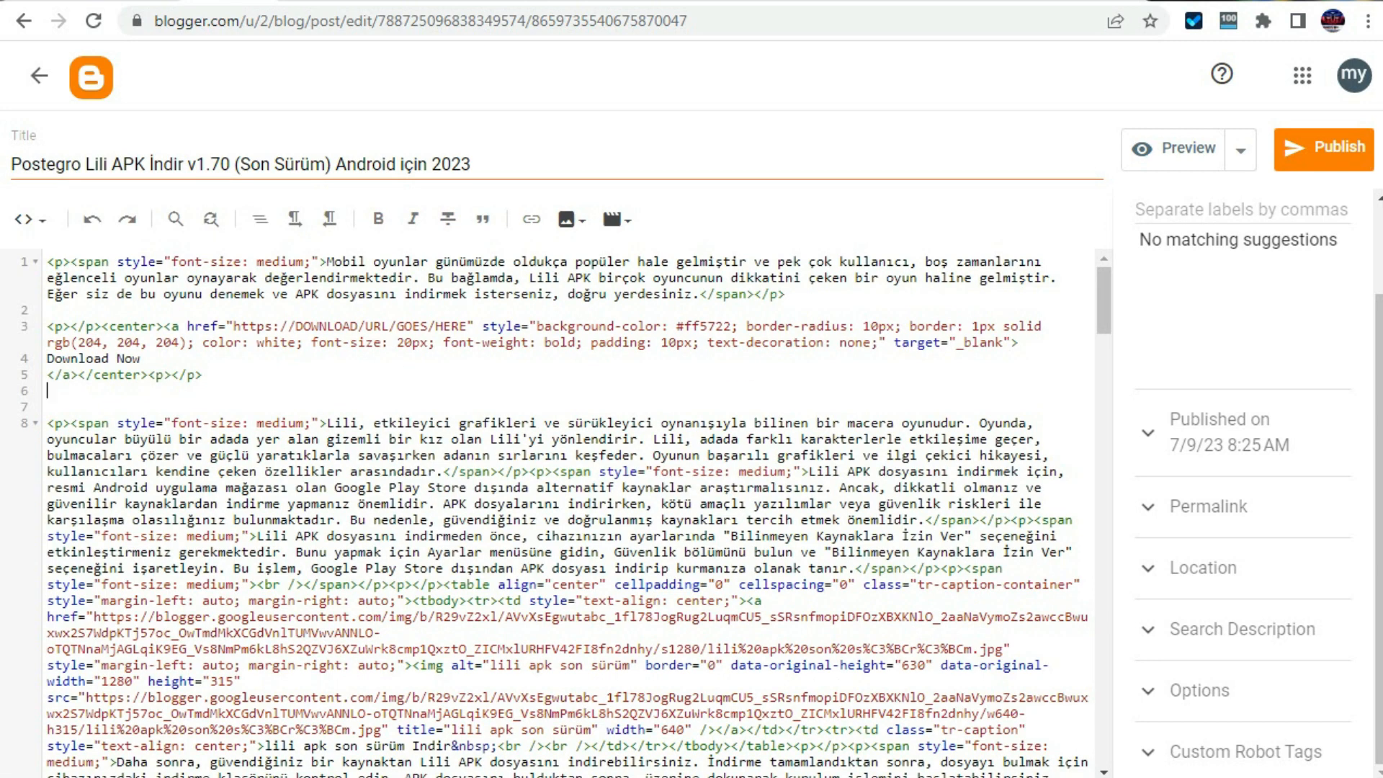
key(ctrl+a)
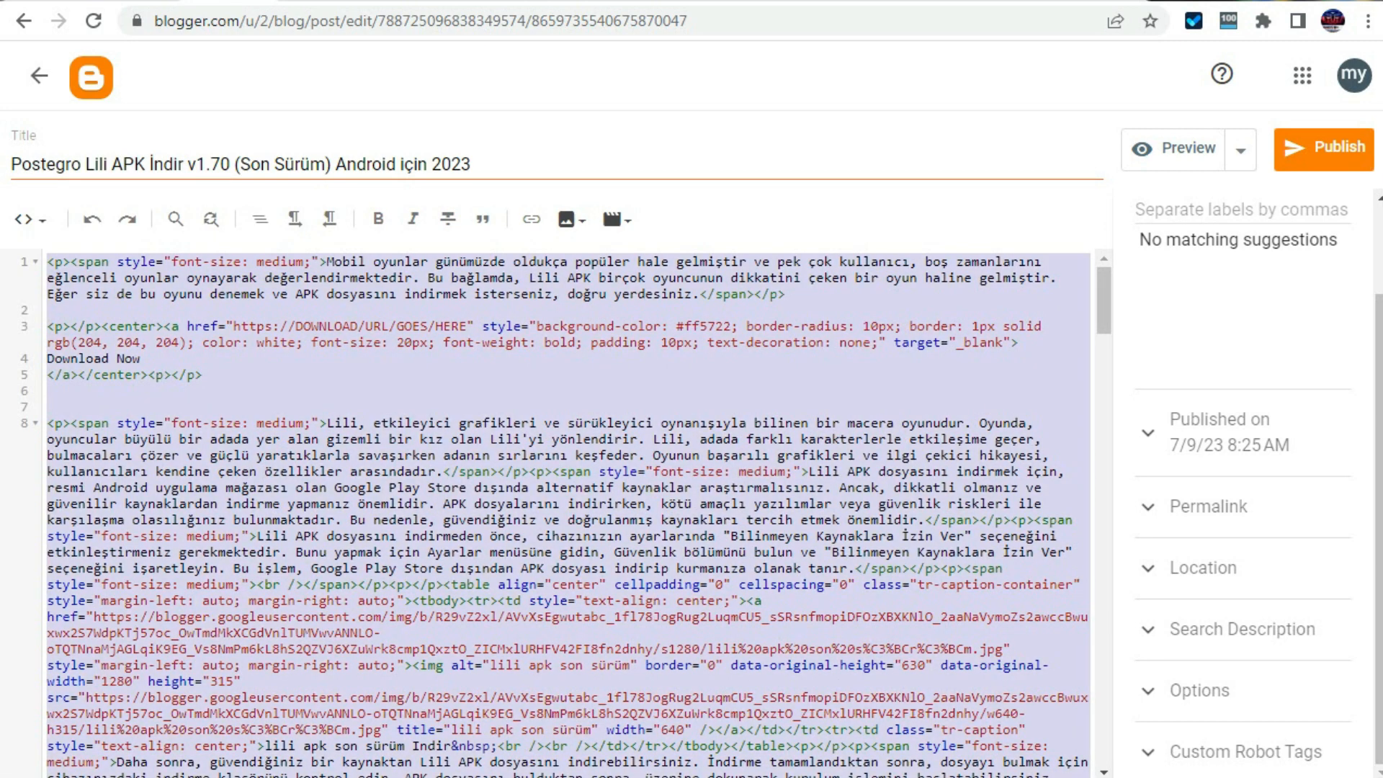
Leave the draft post, switch to the "lili apk" blog and open its layout settings.
click(39, 75)
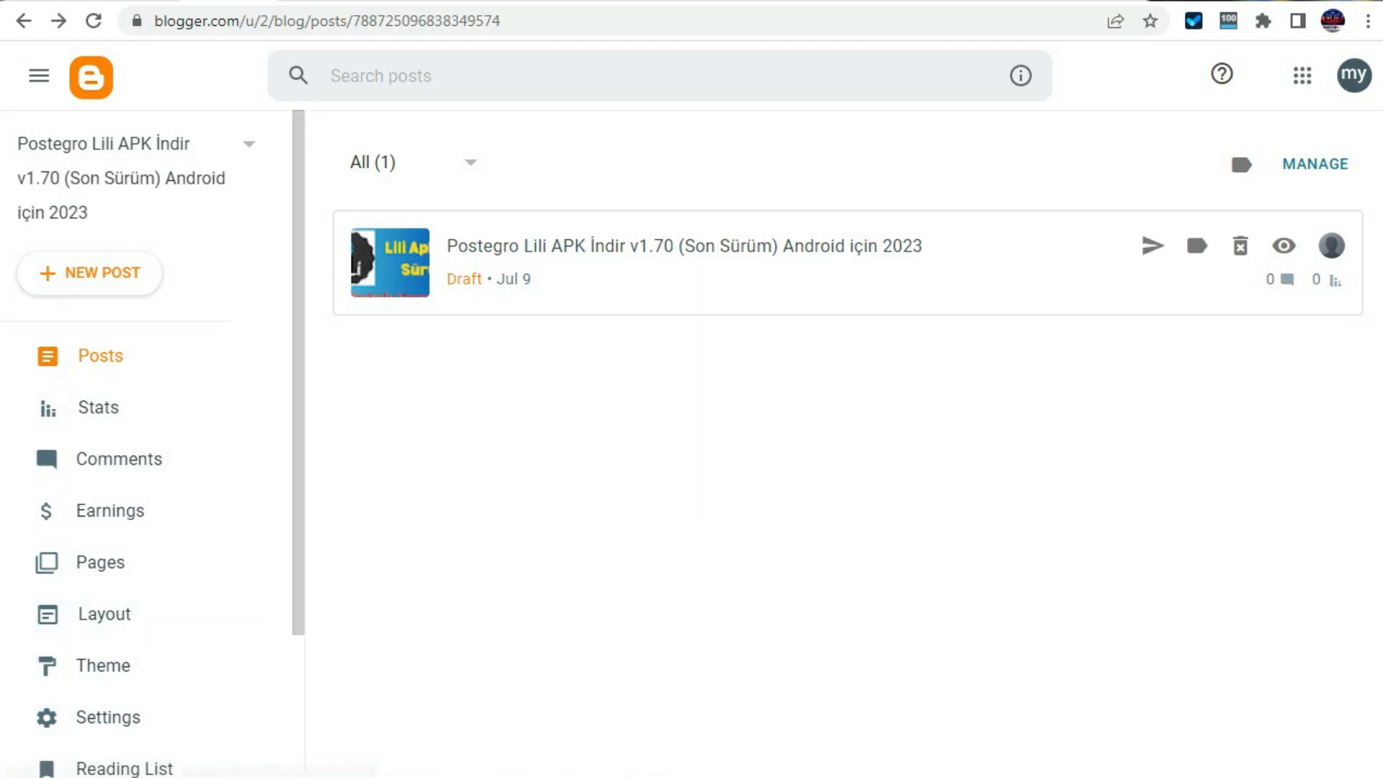
click(137, 173)
click(94, 247)
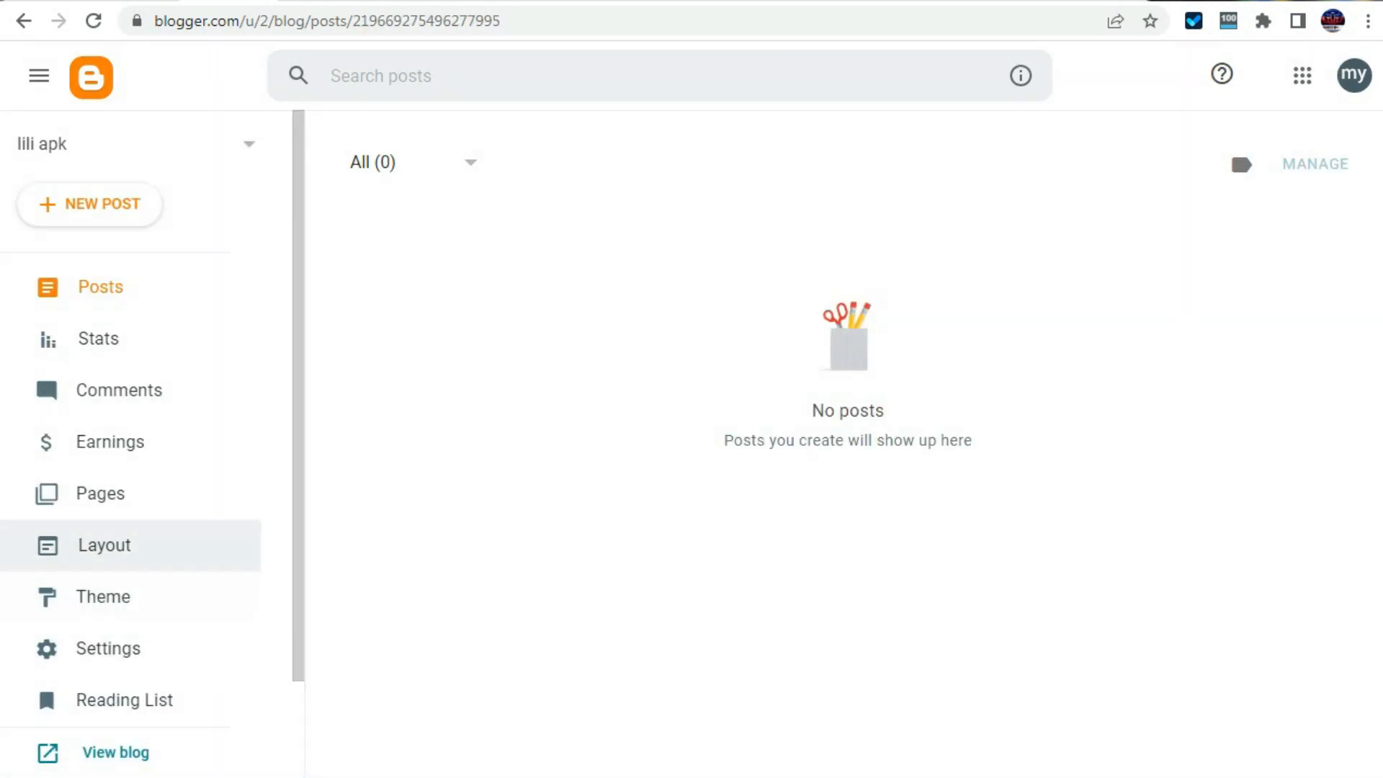
click(104, 545)
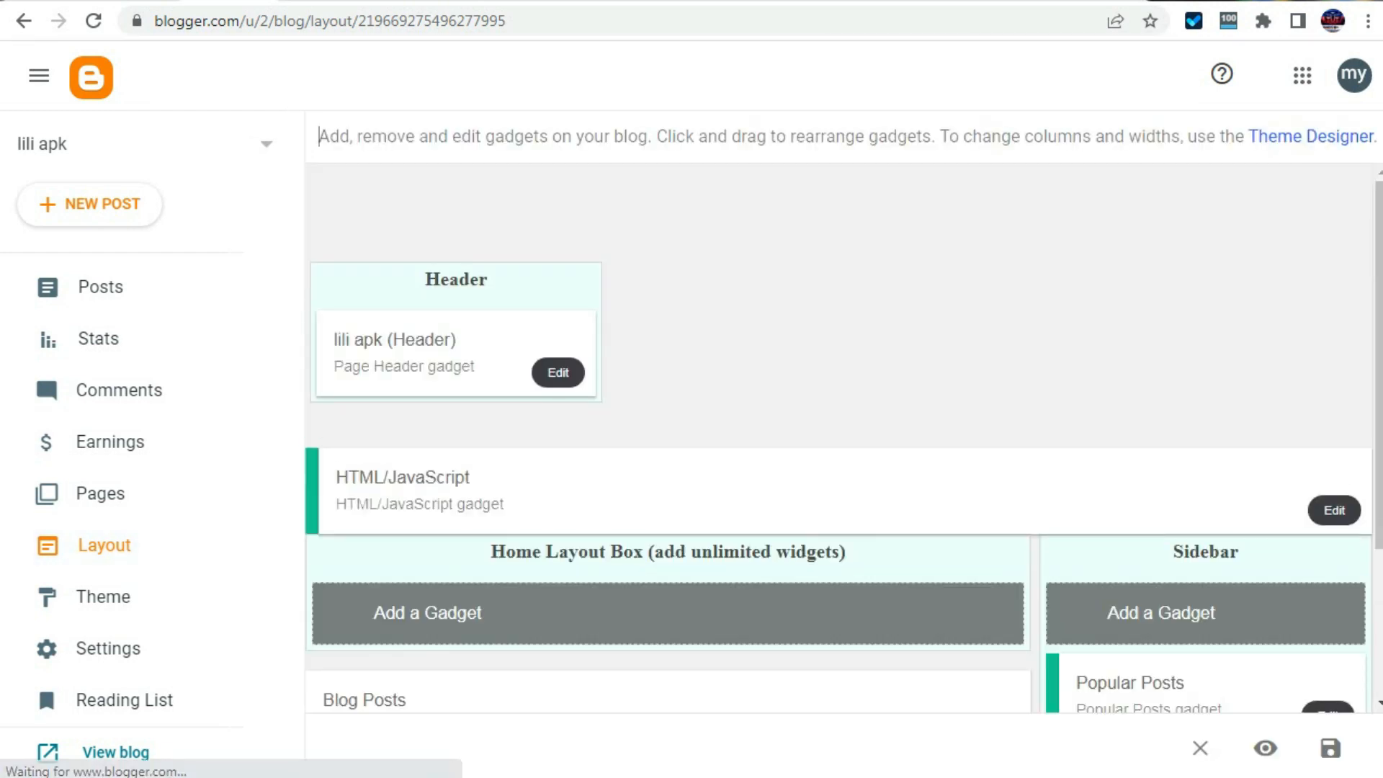
Add an HTML/JavaScript gadget to the Home Layout Box with the copied post code as its content and save it.
scroll(839, 437, down, 3)
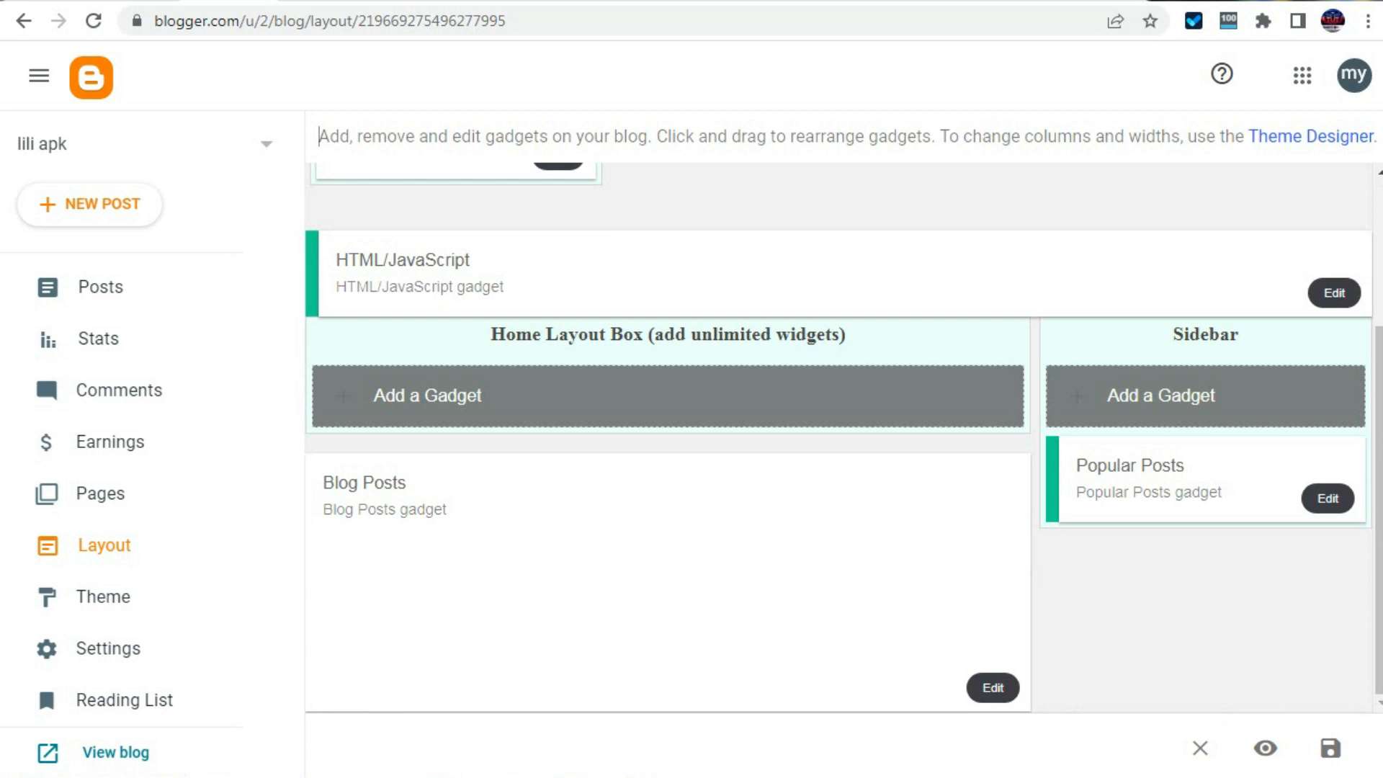
scroll(840, 437, up, 3)
scroll(130, 432, down, 2)
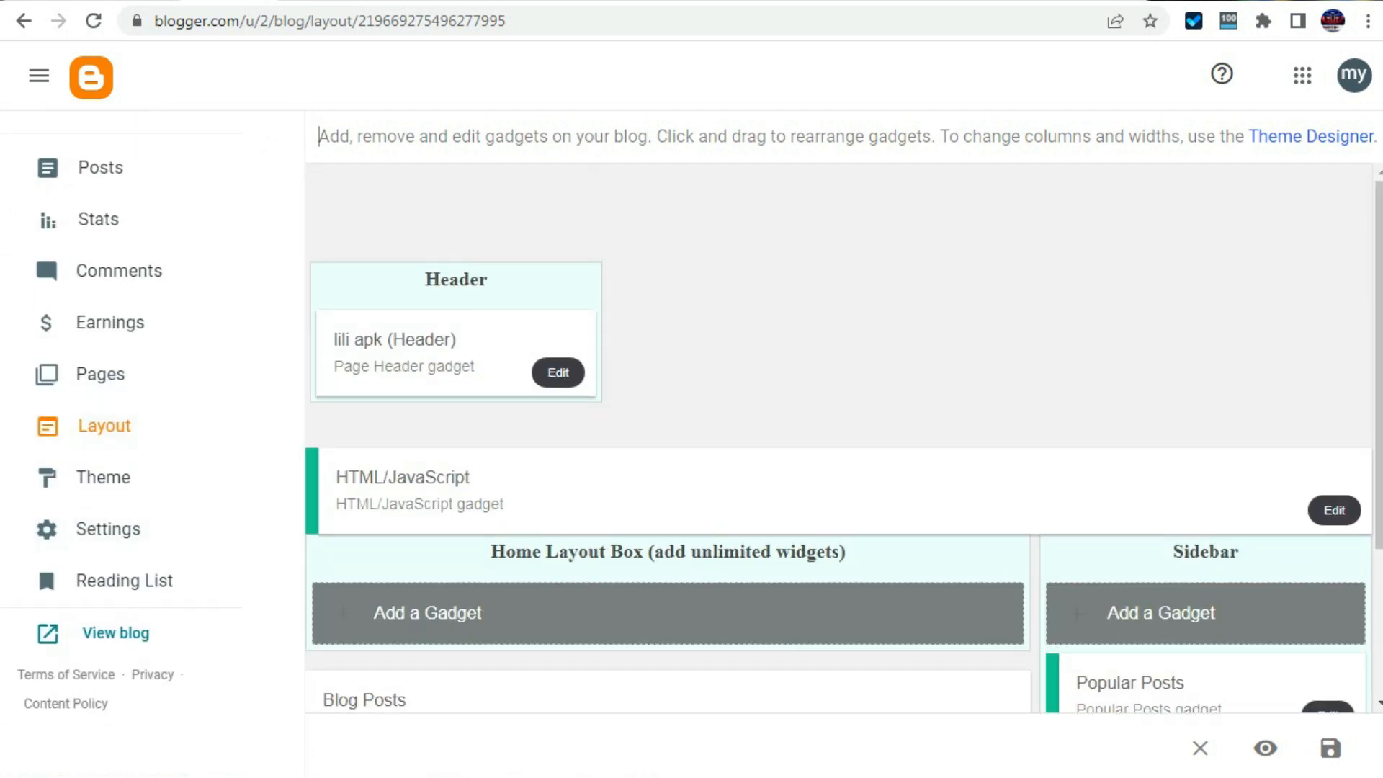
scroll(840, 437, down, 3)
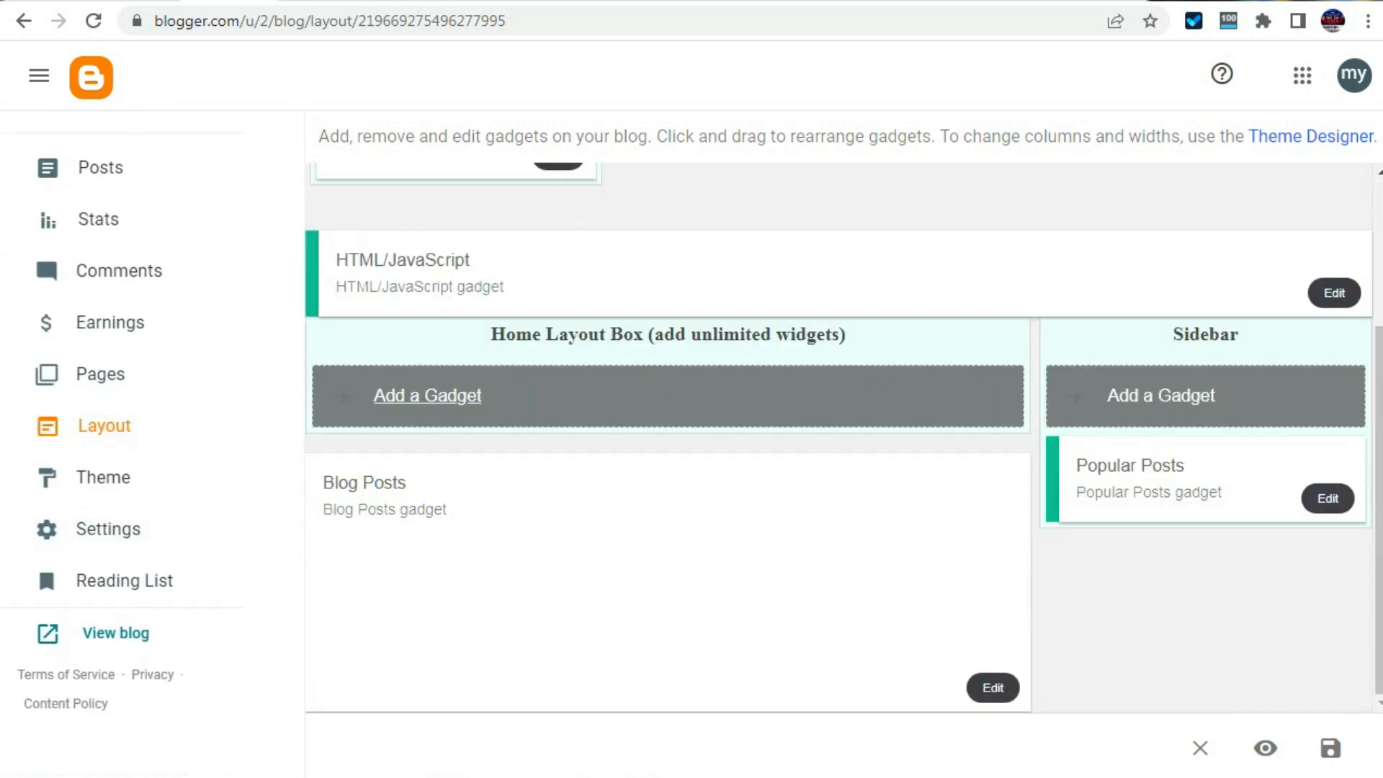
click(427, 395)
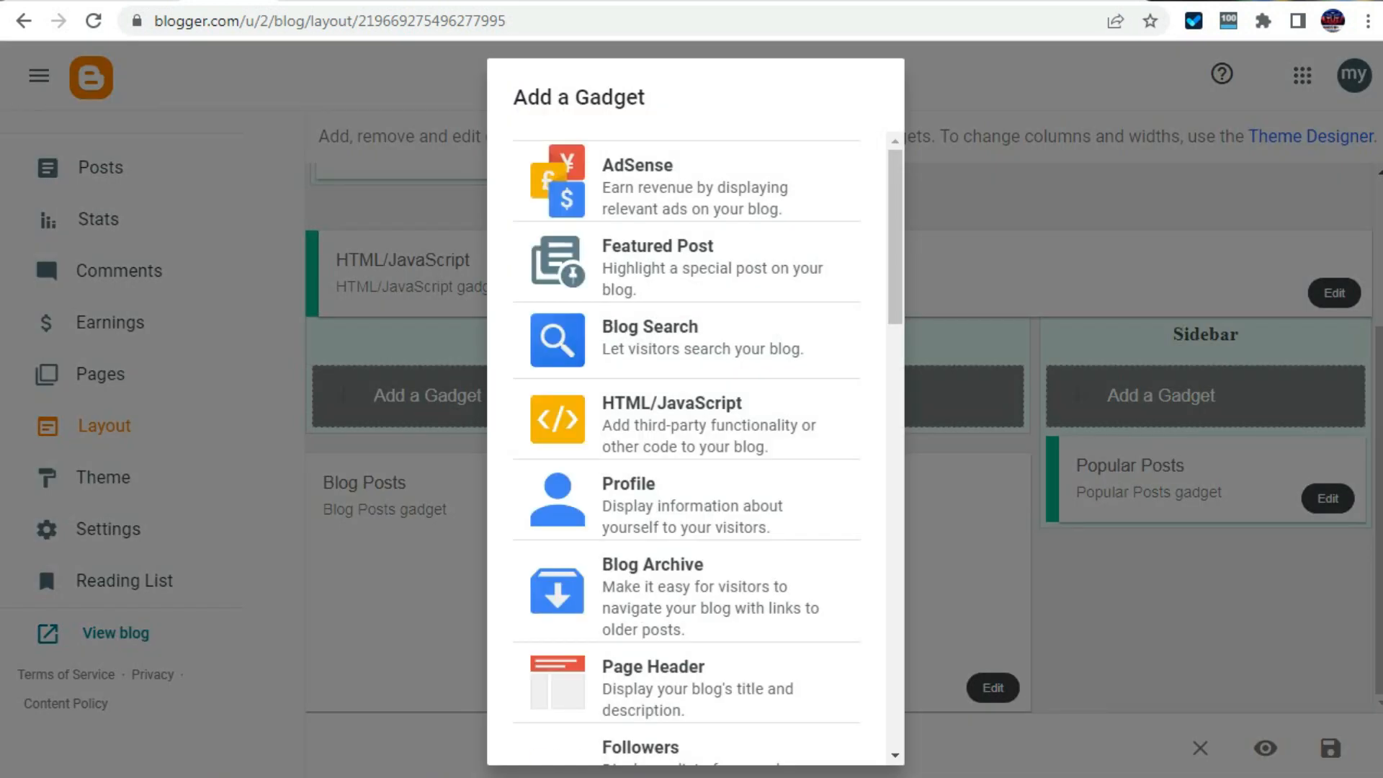
click(684, 421)
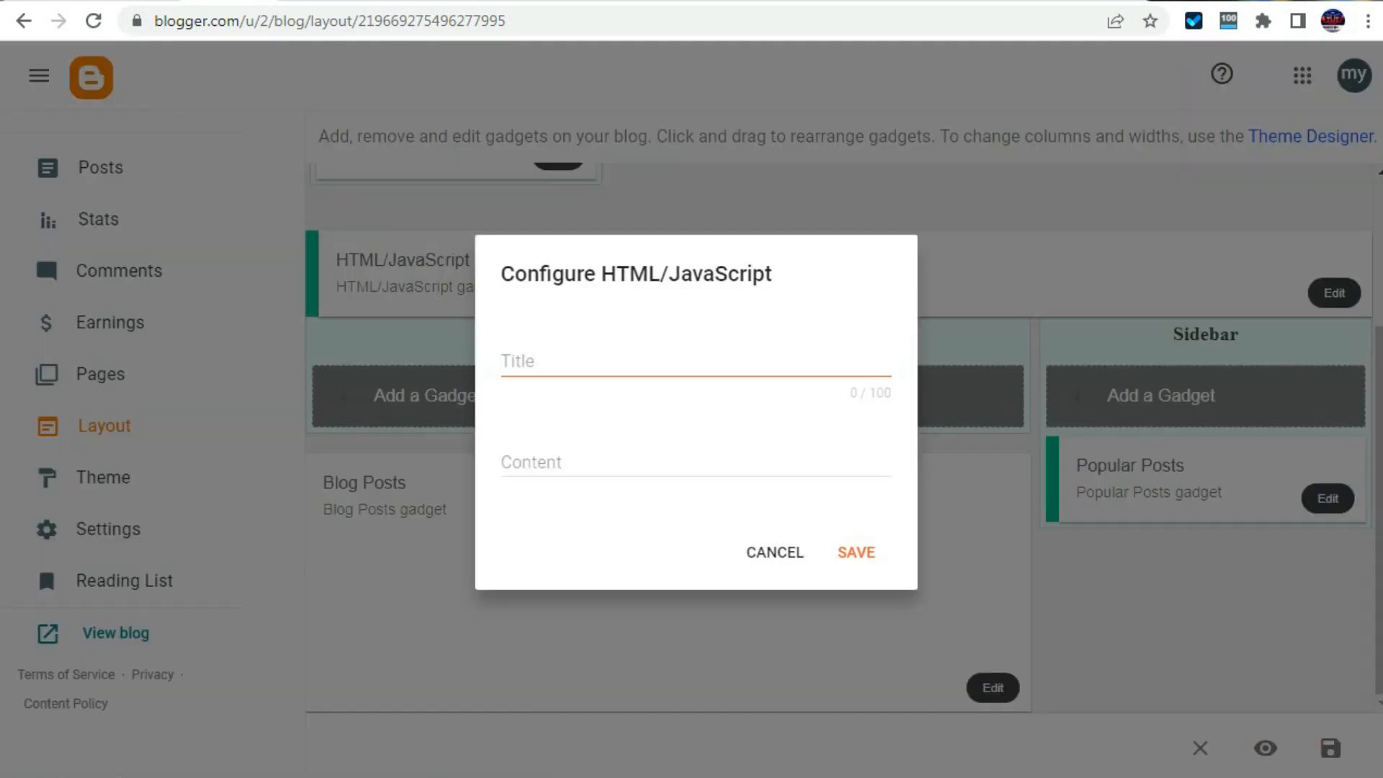
click(694, 471)
right_click(627, 469)
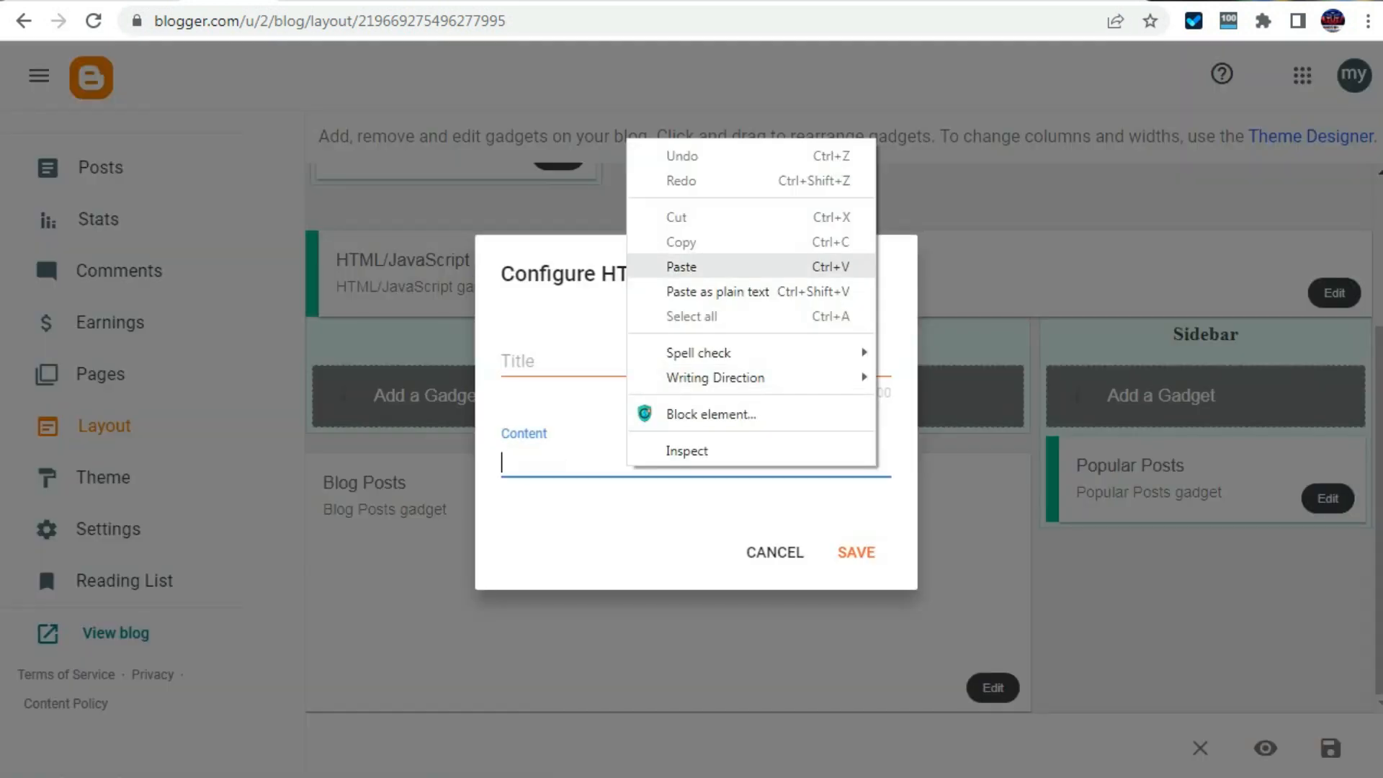
click(682, 266)
click(865, 697)
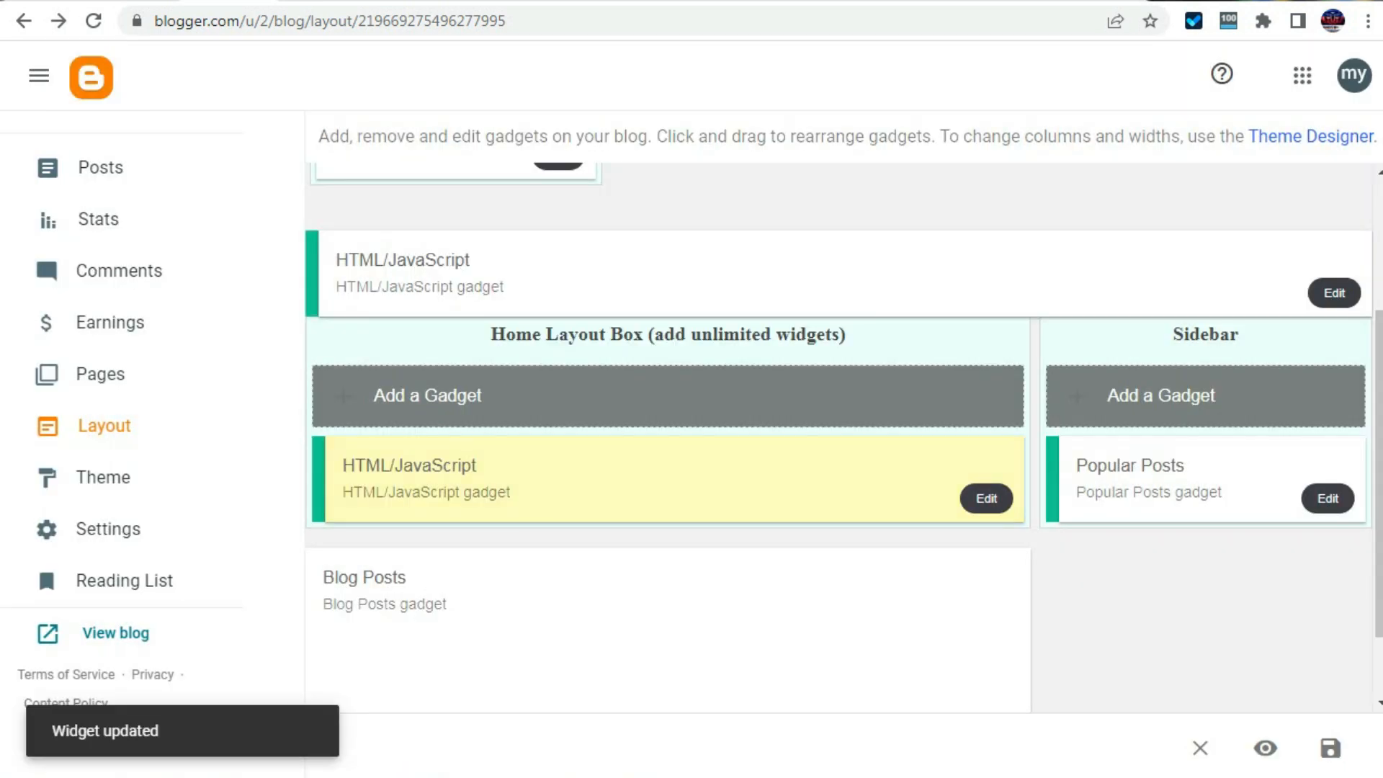
Turn off the date header, author, labels, publish time, comment count and location in the Blog Posts gadget and save it.
click(992, 687)
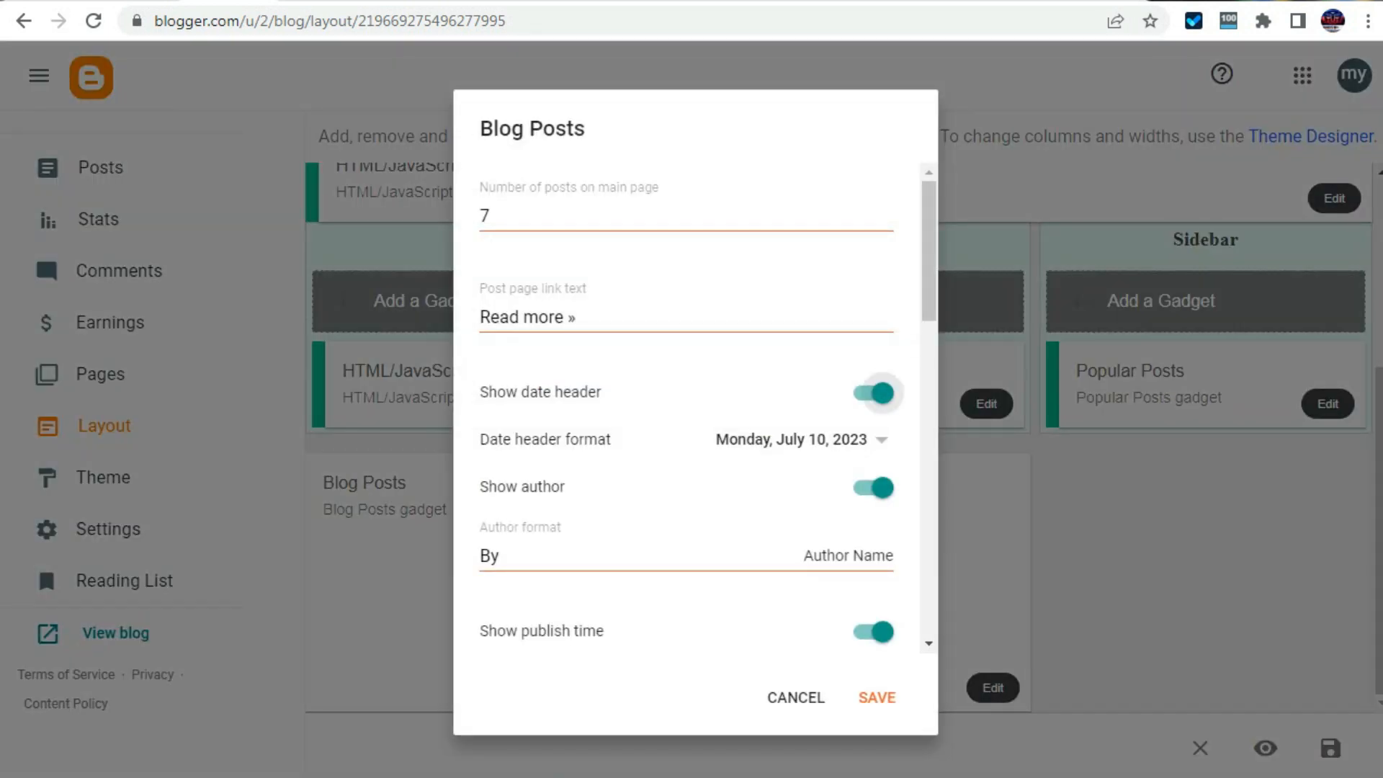
click(879, 393)
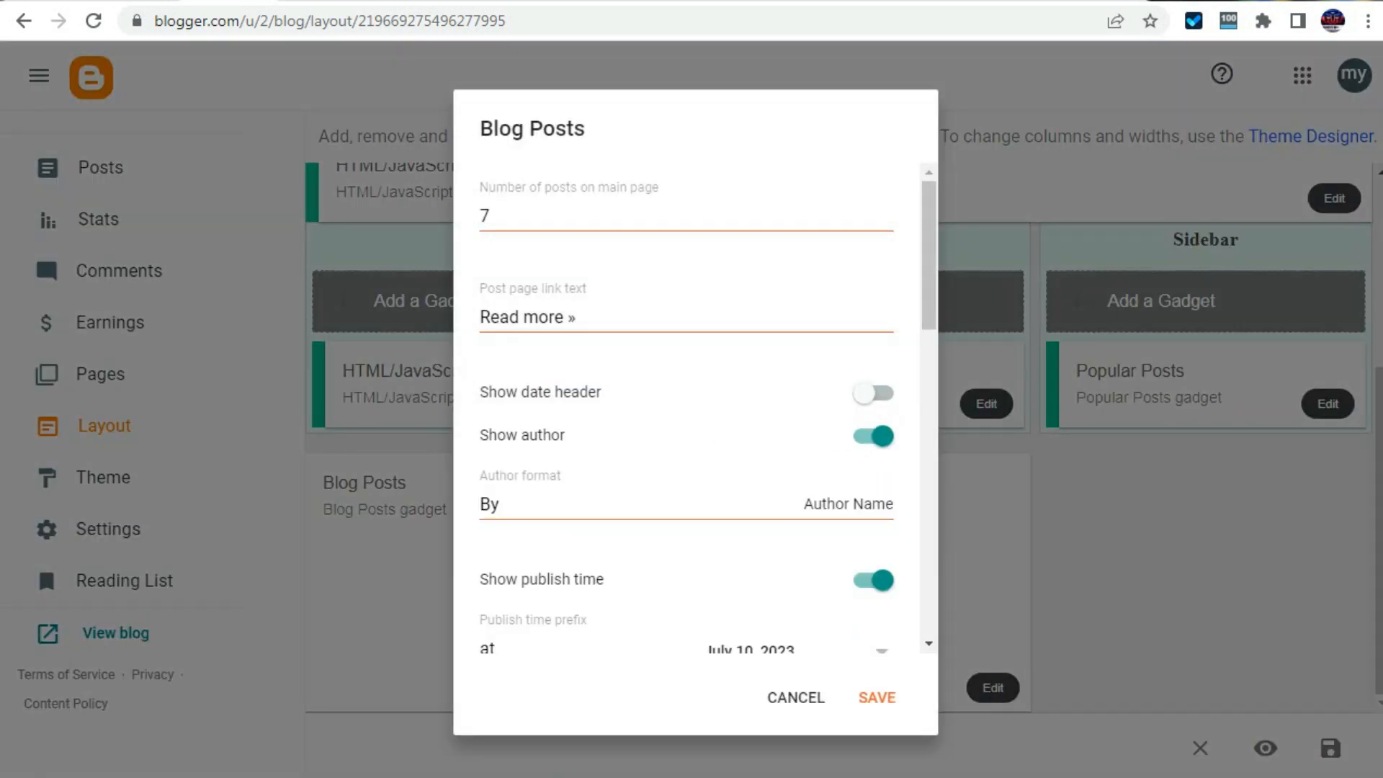
click(883, 435)
scroll(882, 438, down, 3)
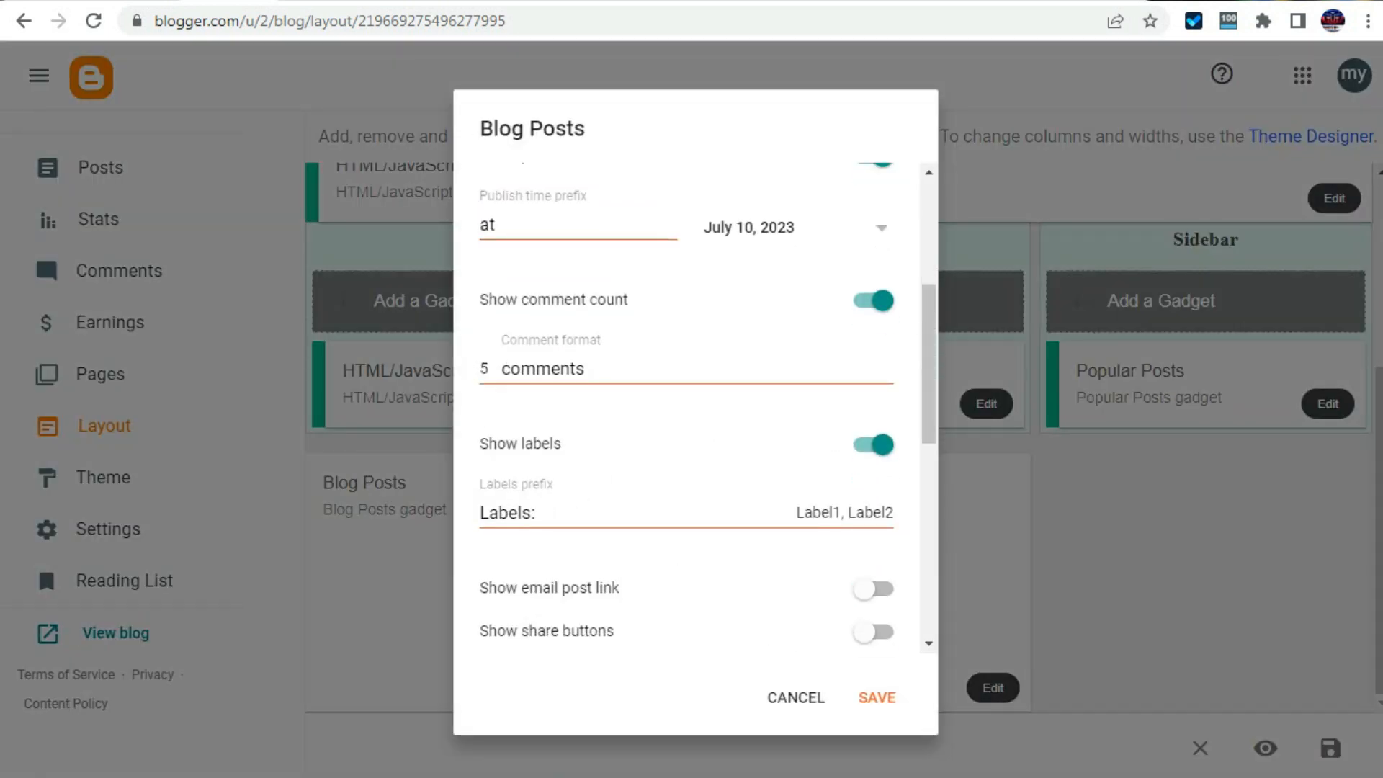
click(882, 444)
scroll(480, 443, up, 3)
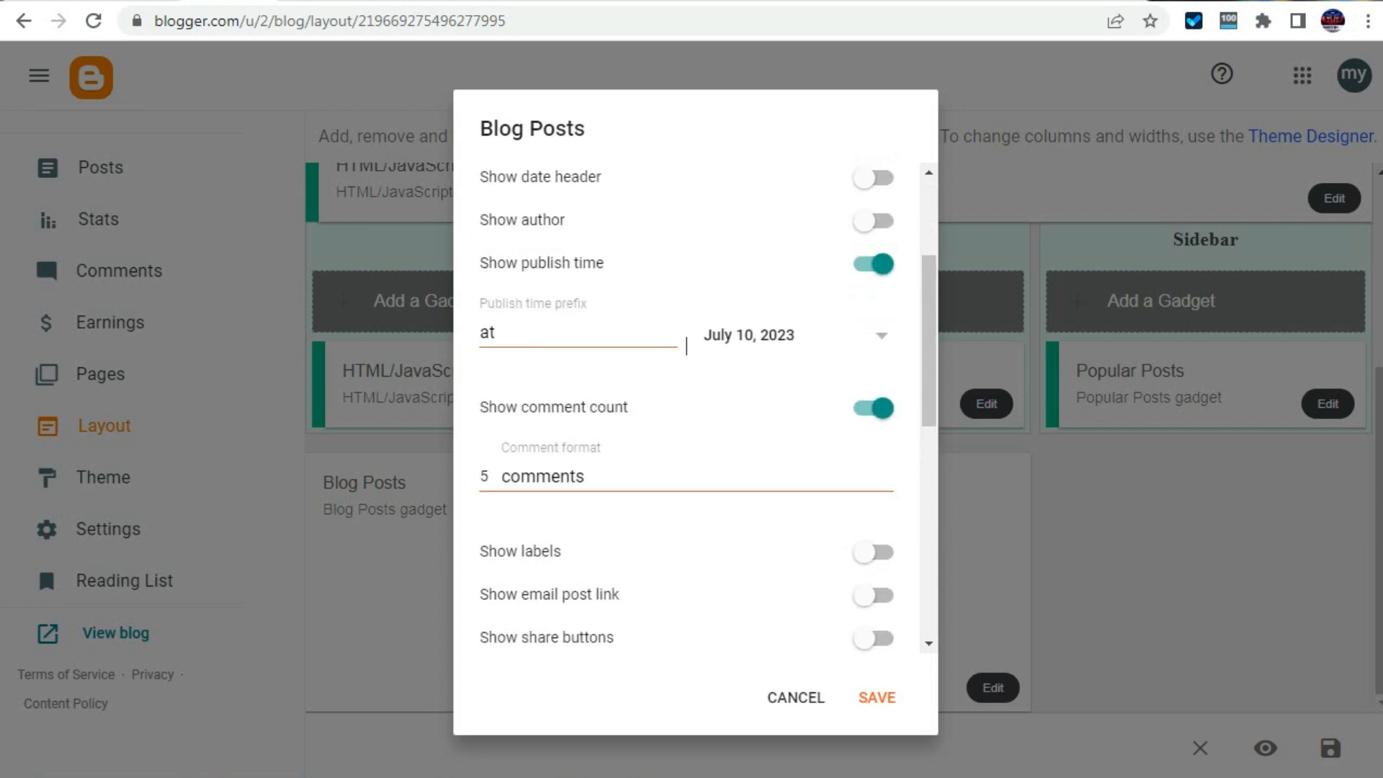
click(887, 264)
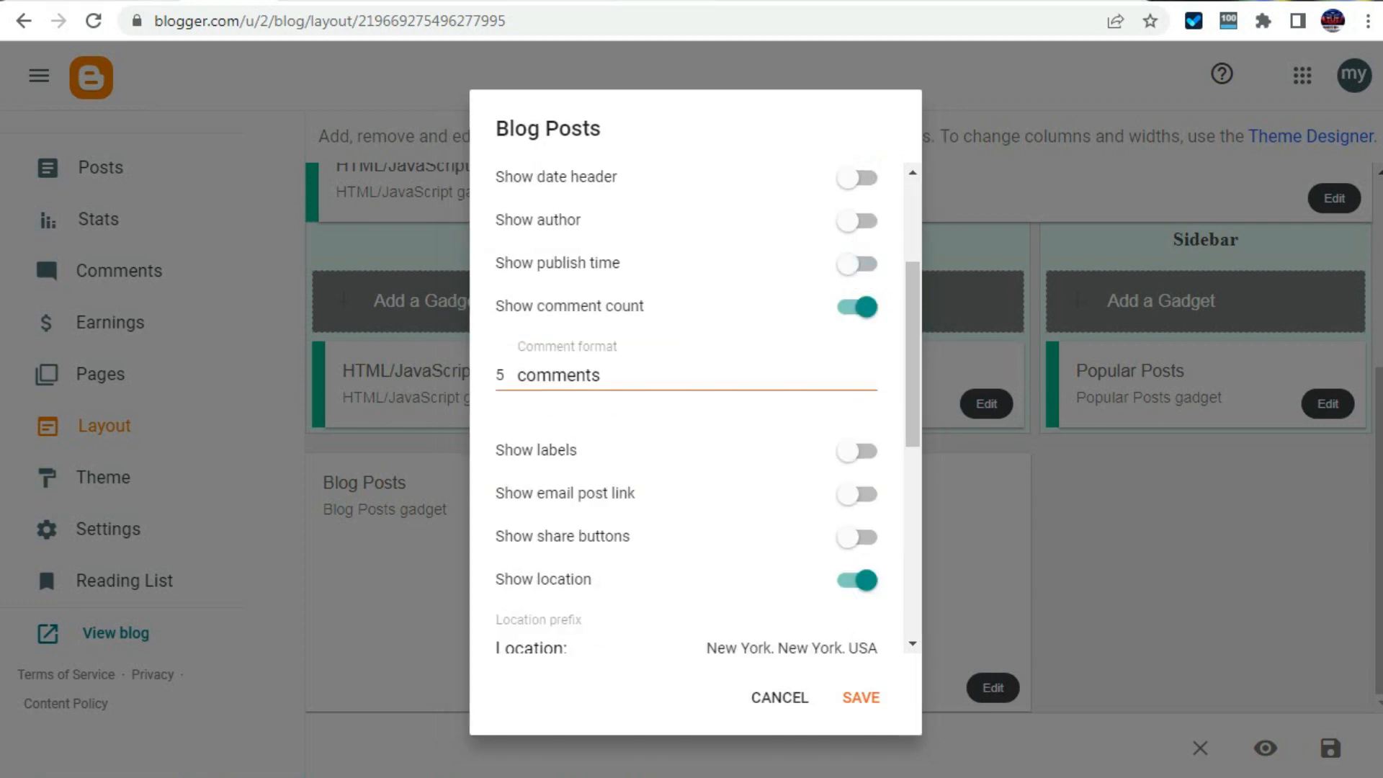
click(864, 306)
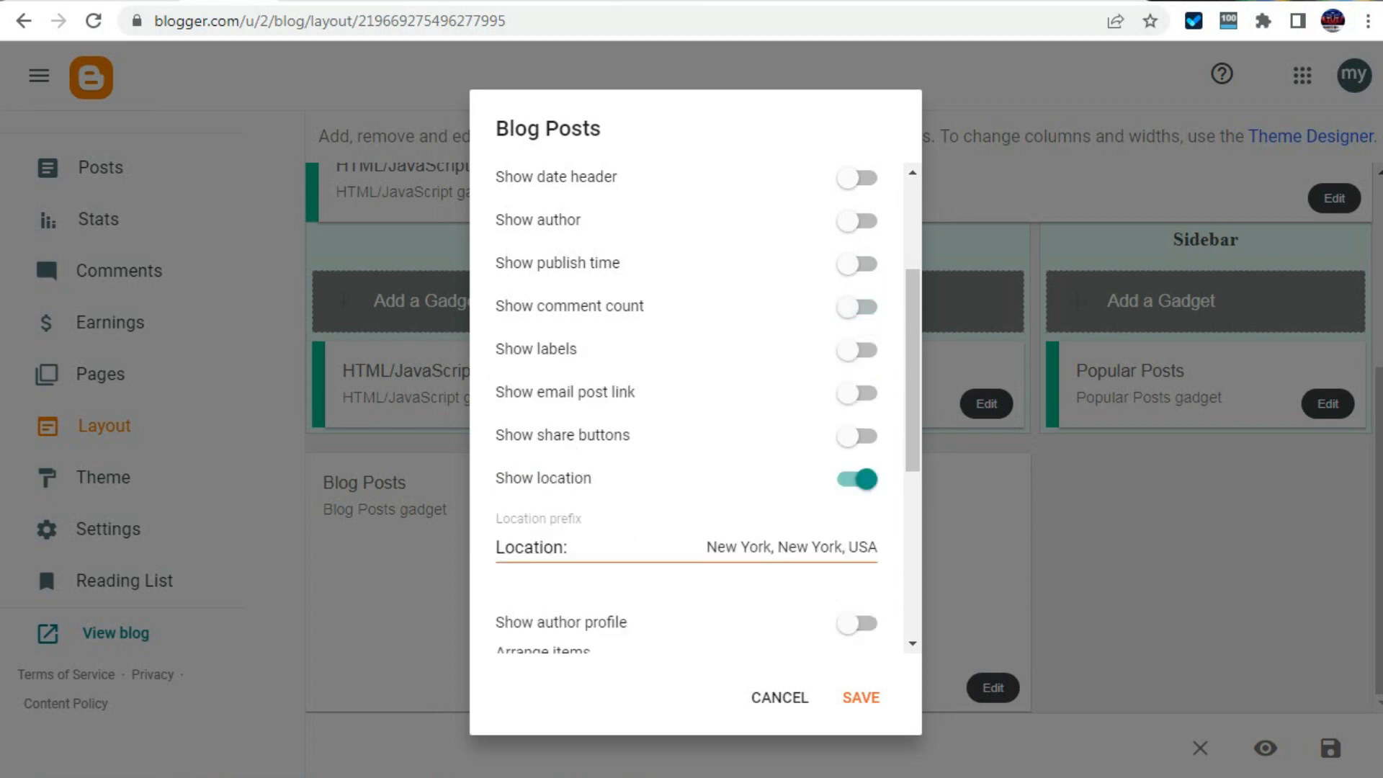
click(857, 479)
scroll(688, 411, down, 4)
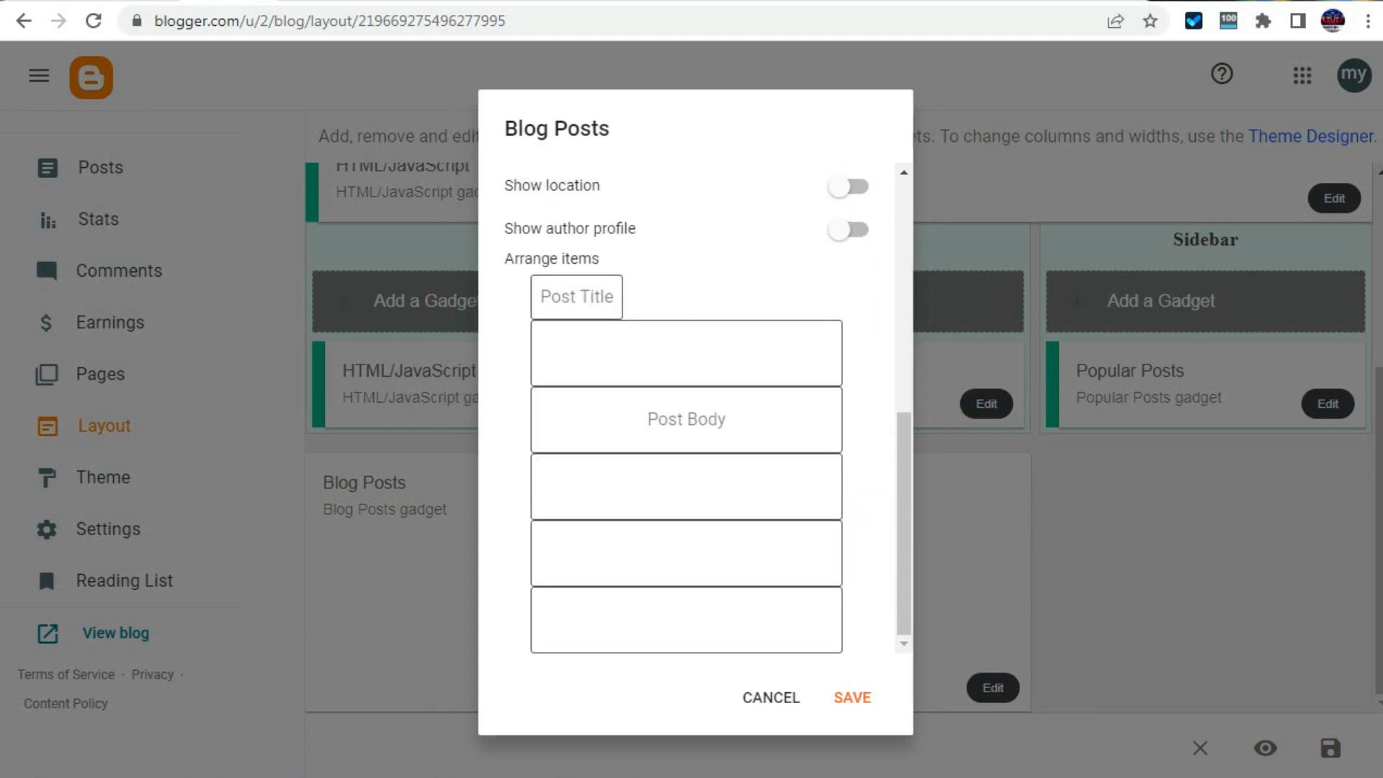
click(852, 697)
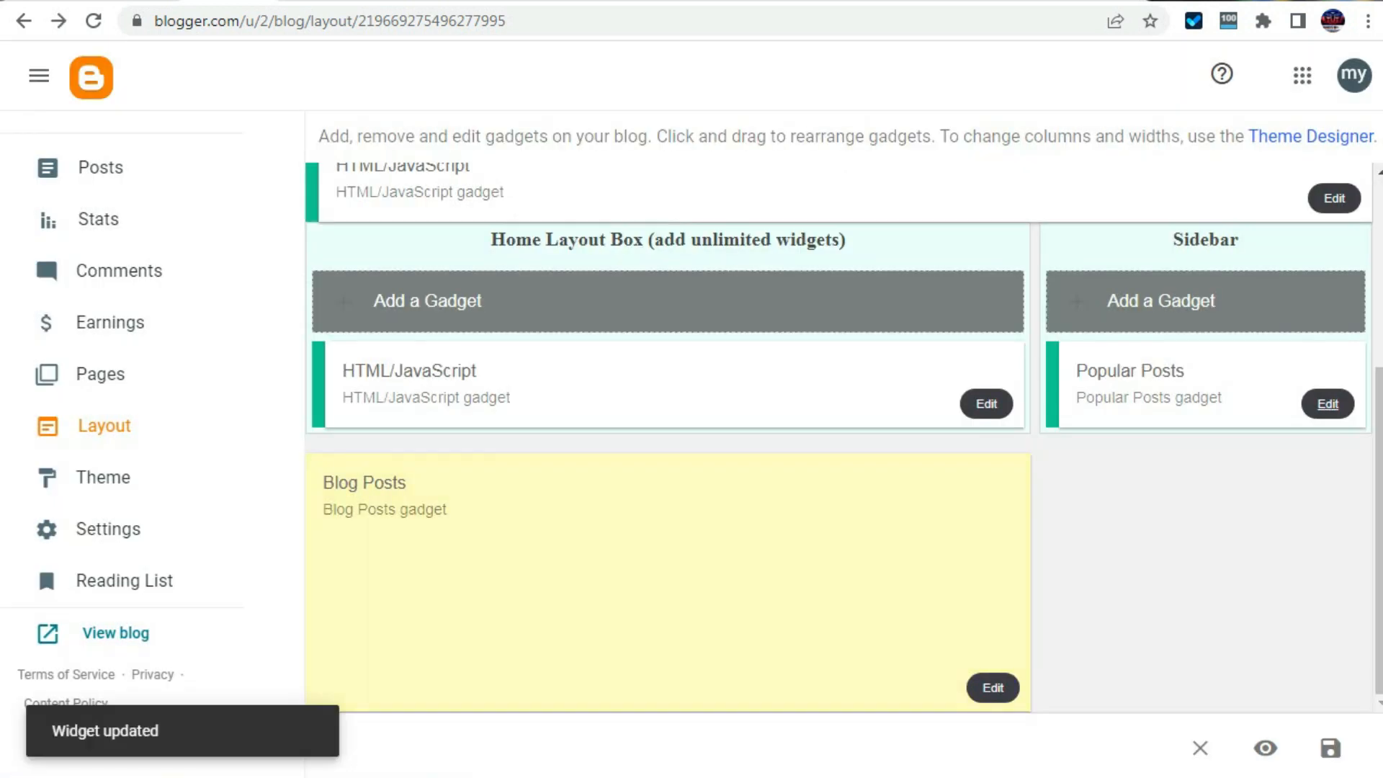
Remove the Popular Posts gadget from the sidebar.
click(1327, 404)
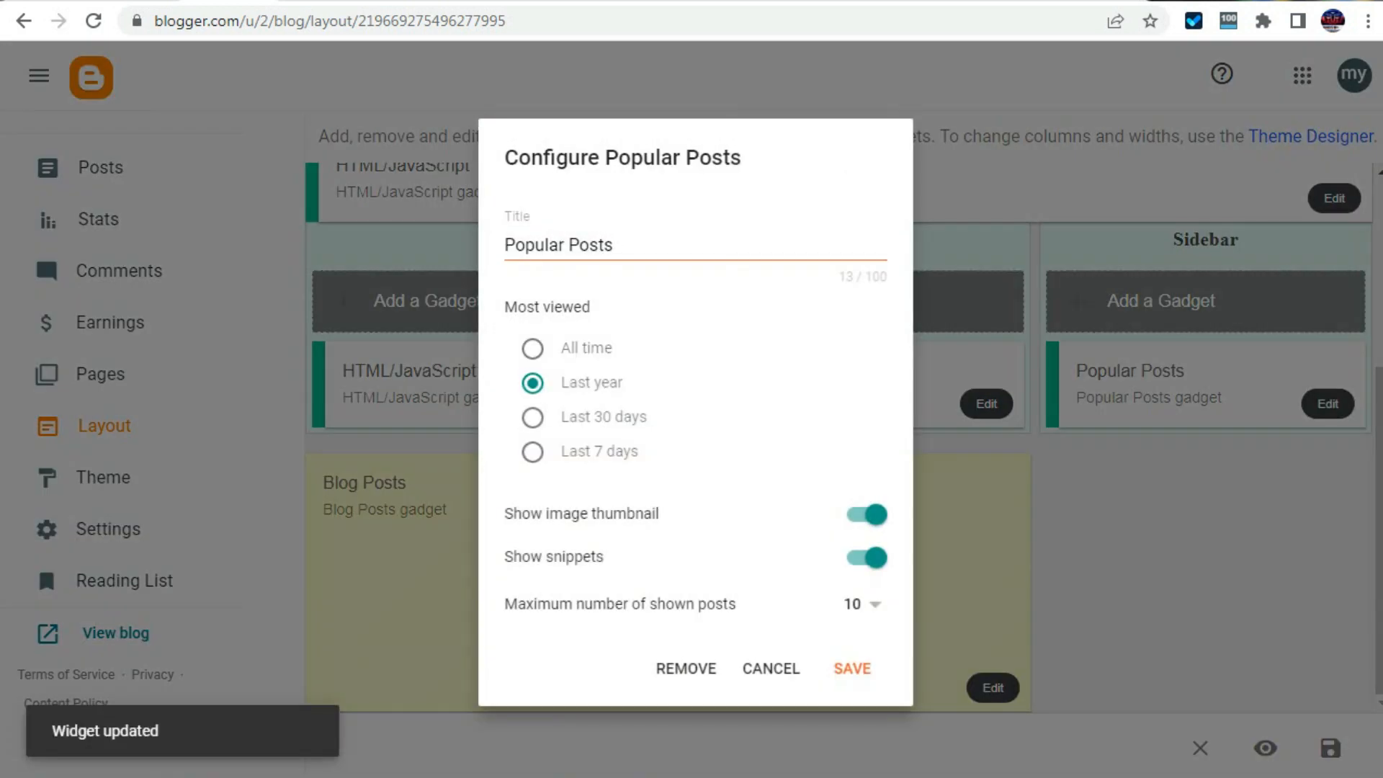
click(685, 668)
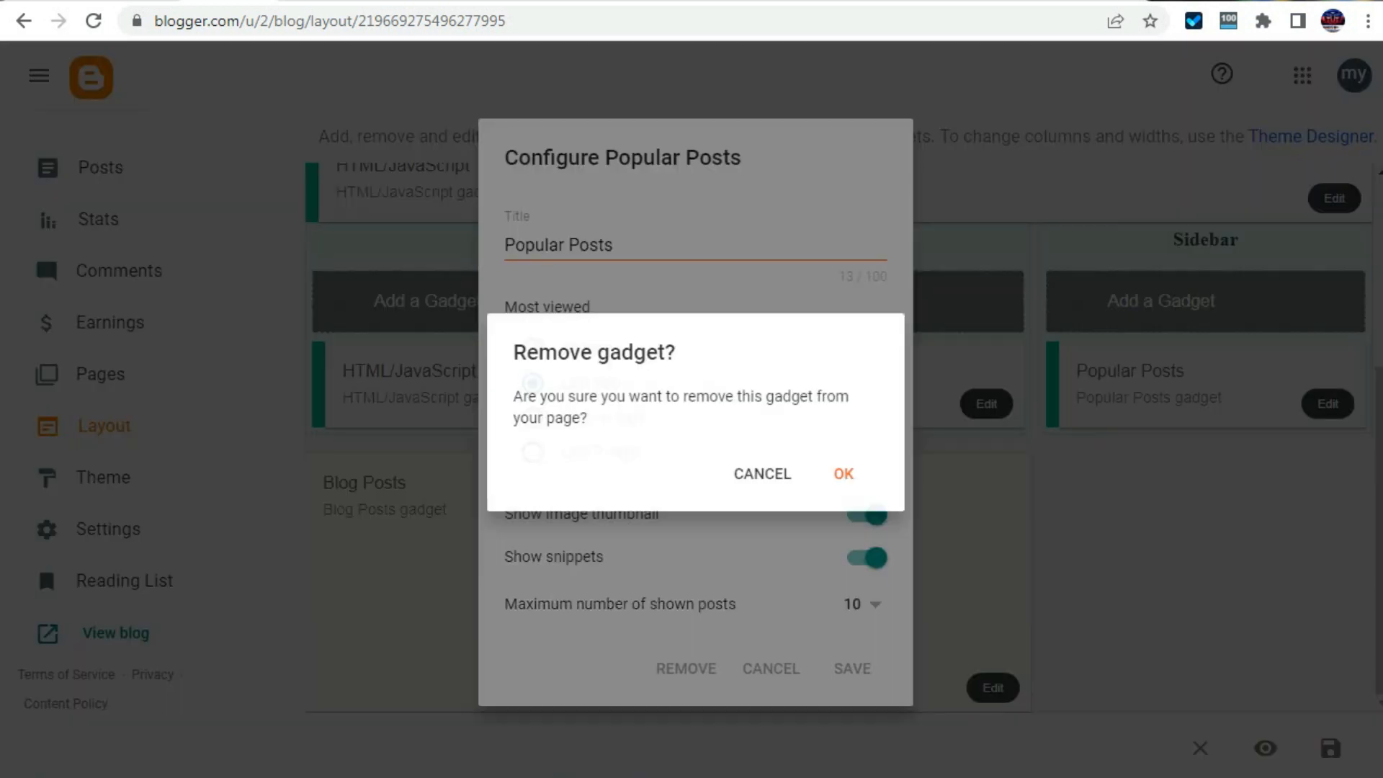
key(Return)
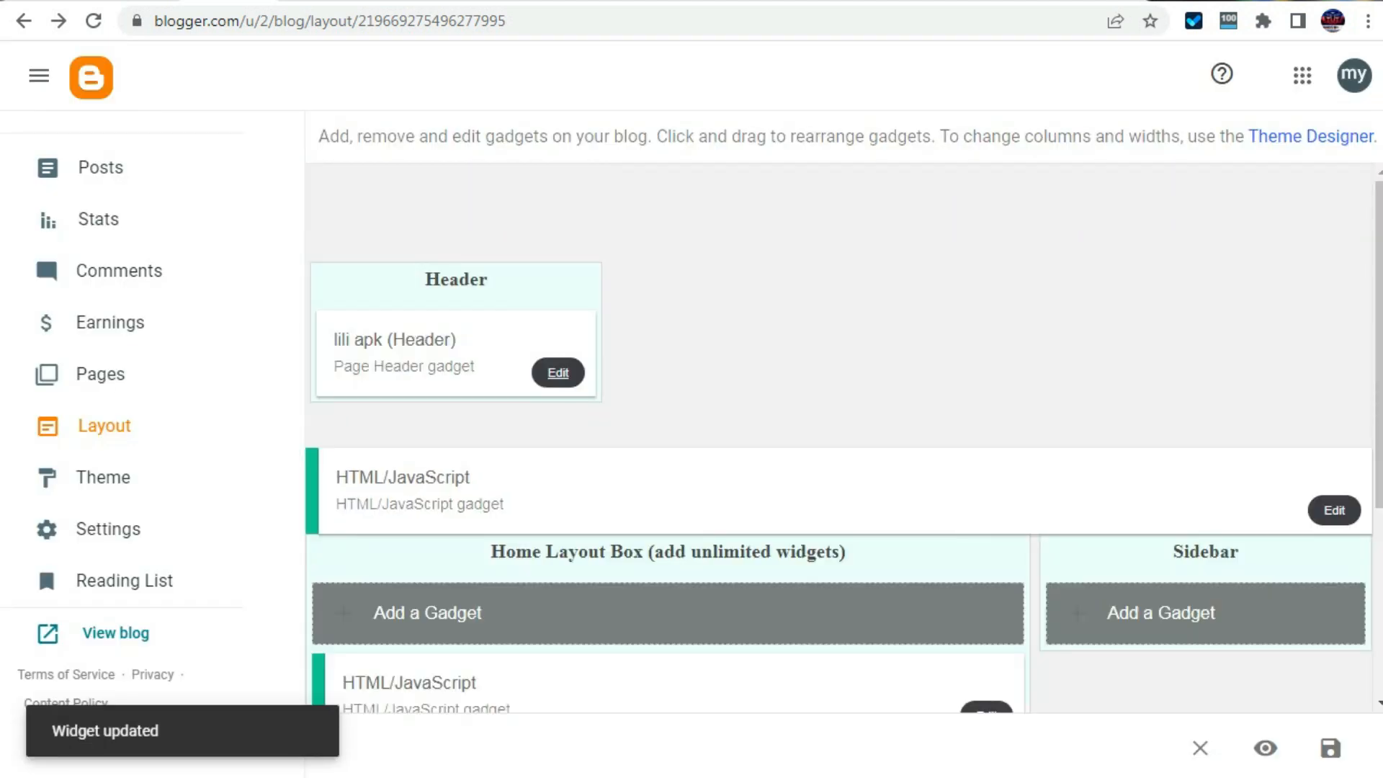
click(558, 372)
scroll(695, 403, down, 5)
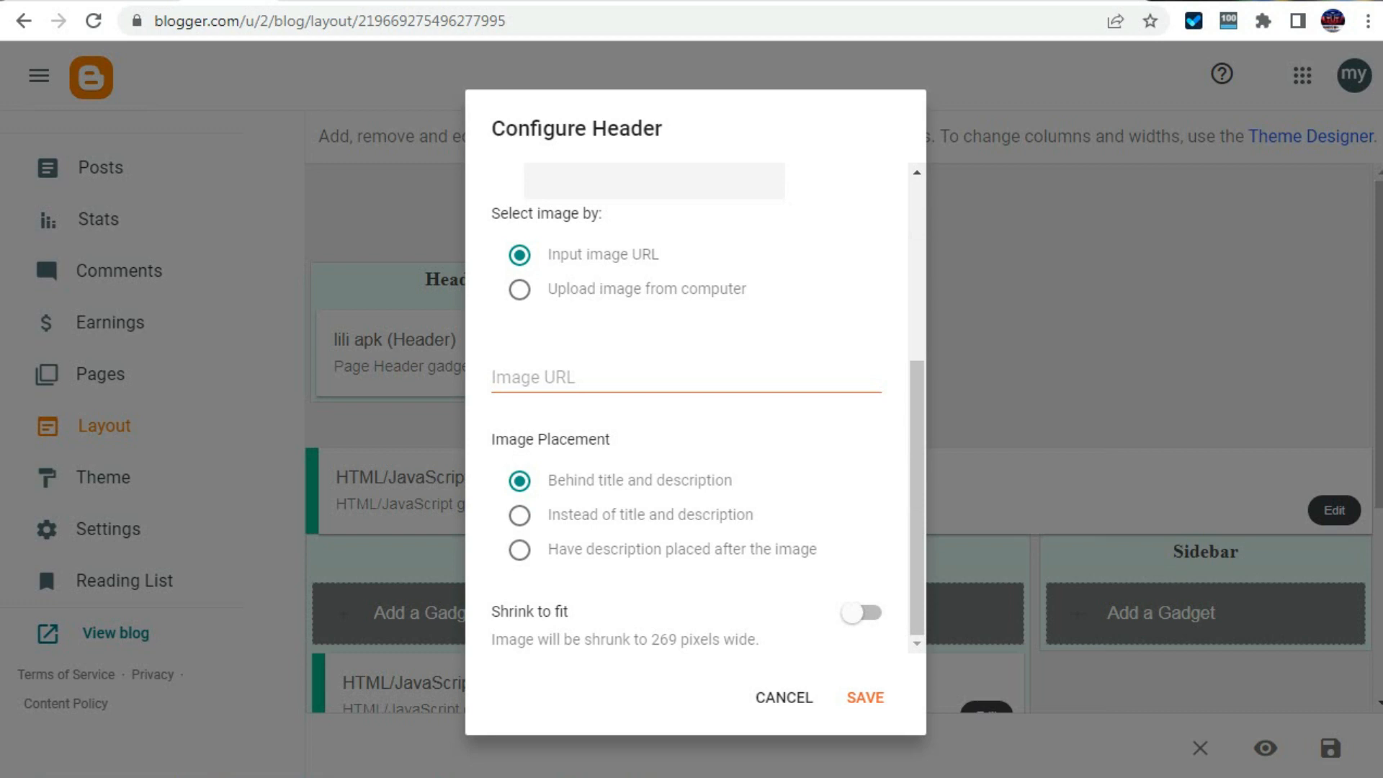
click(783, 697)
scroll(843, 432, down, 4)
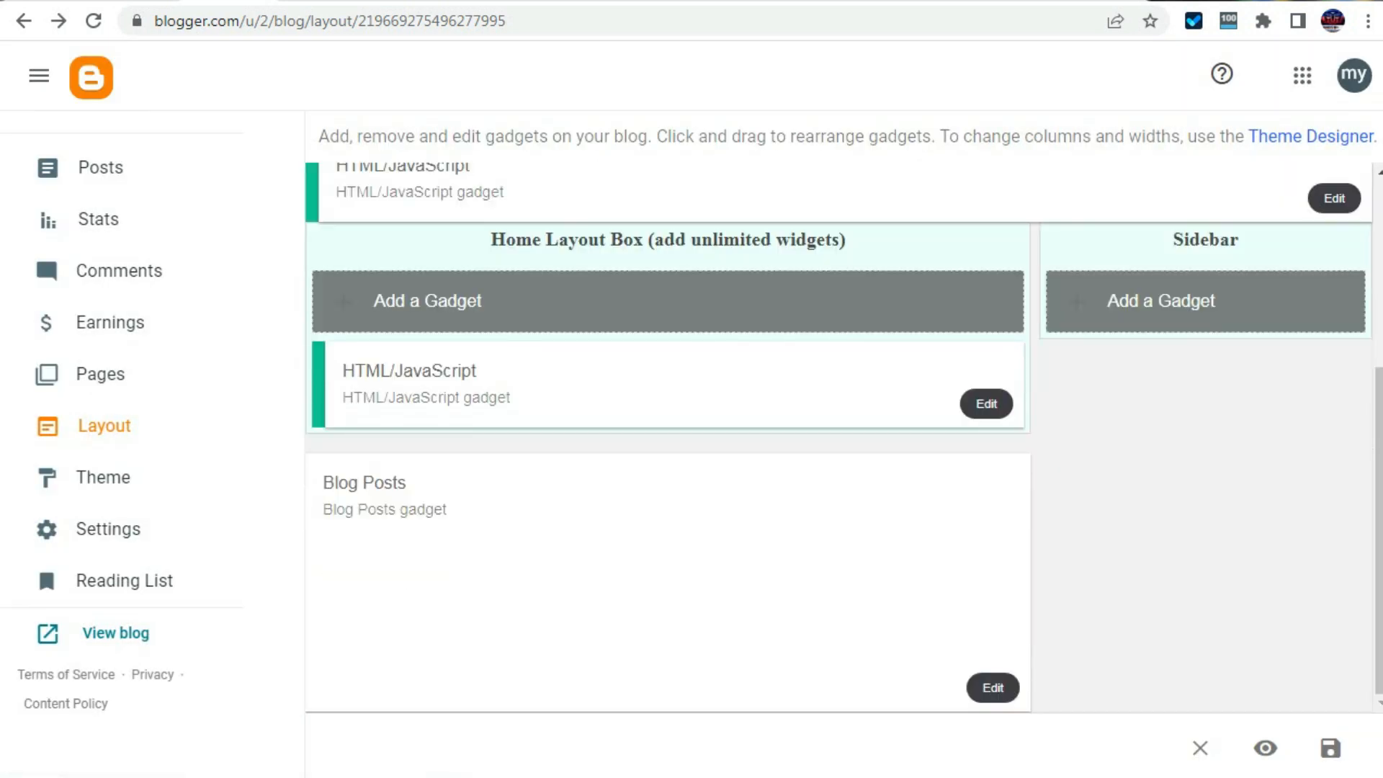
Open the HTML/JavaScript gadget above the Home Layout Box for editing and select the image URL in its content.
scroll(986, 404, up, 3)
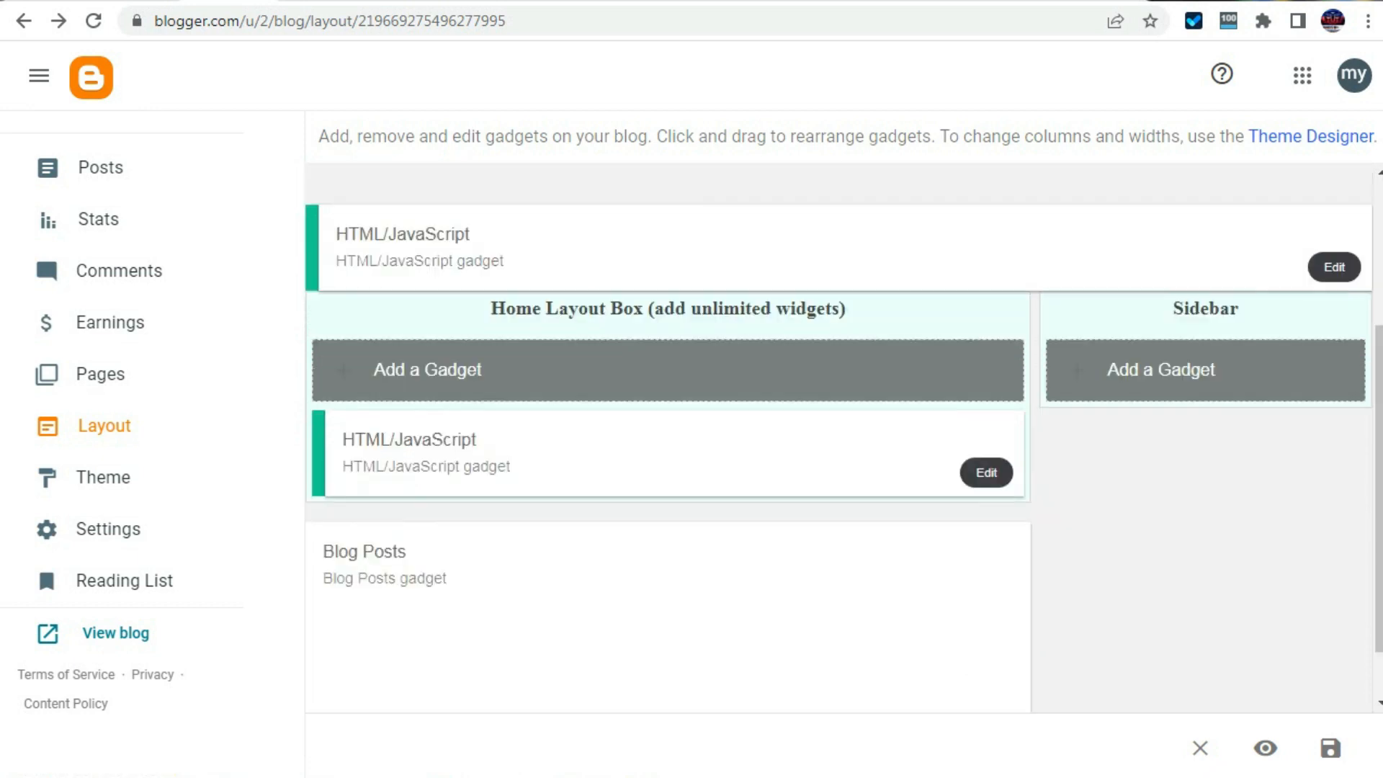
click(1333, 414)
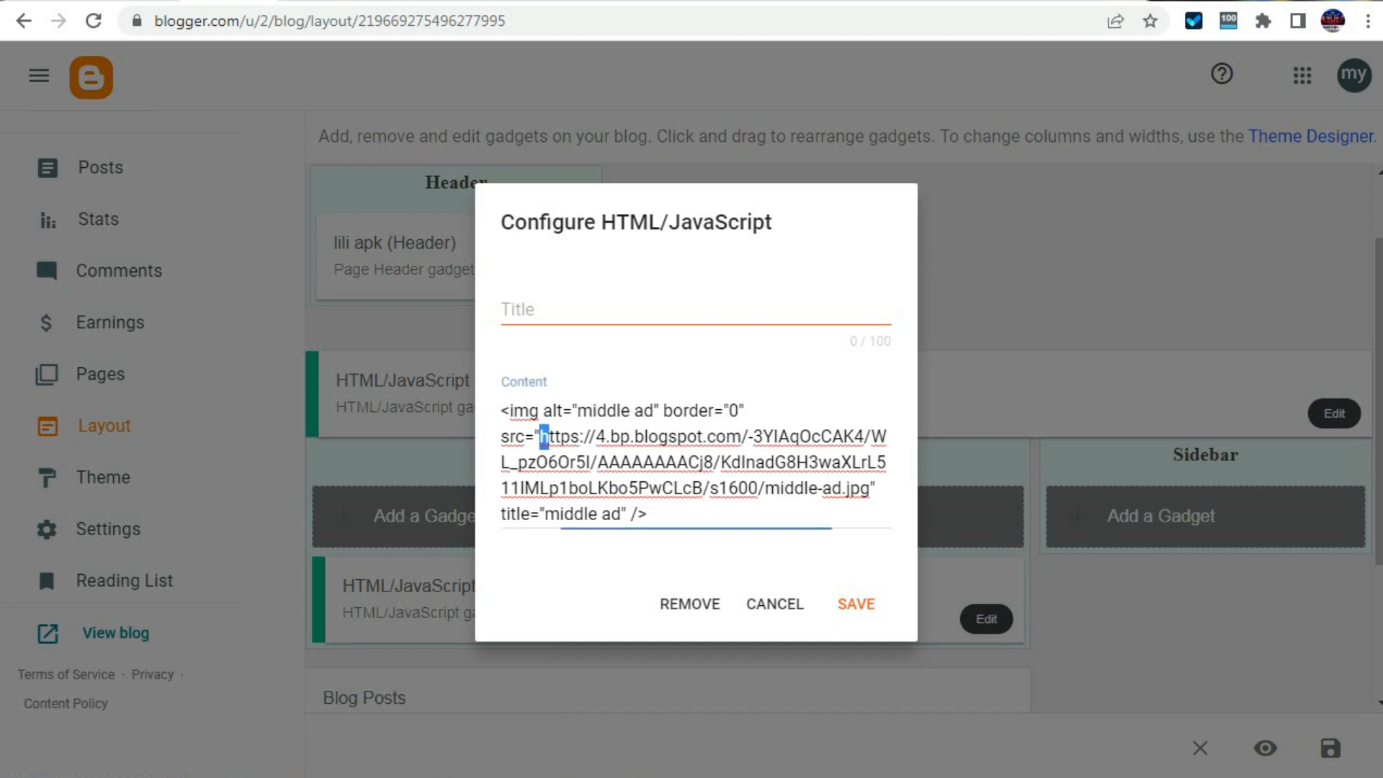
drag(540, 435, 870, 488)
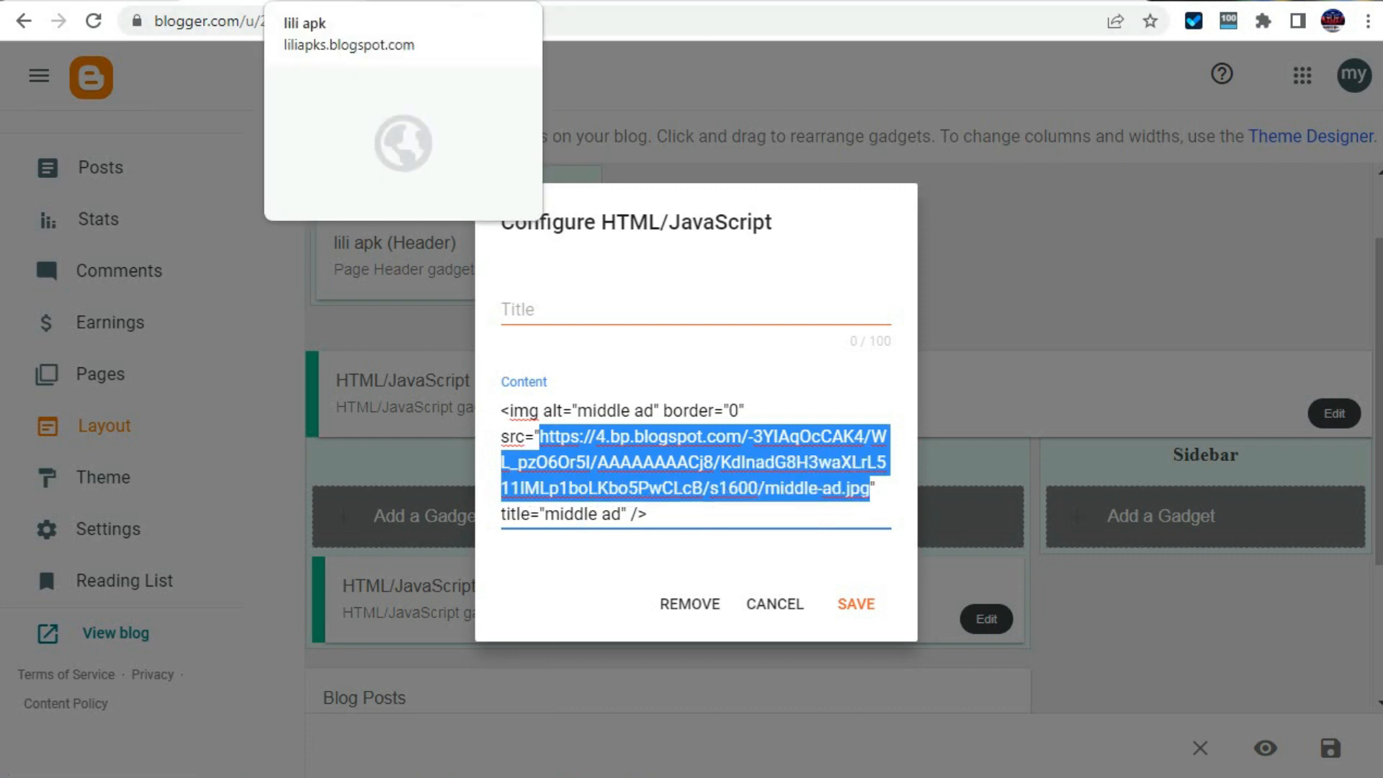
Copy the image address of the Lili Story Viewer phone picture from the liliapkindirs.blogspot.com homepage.
click(317, 1)
right_click(556, 223)
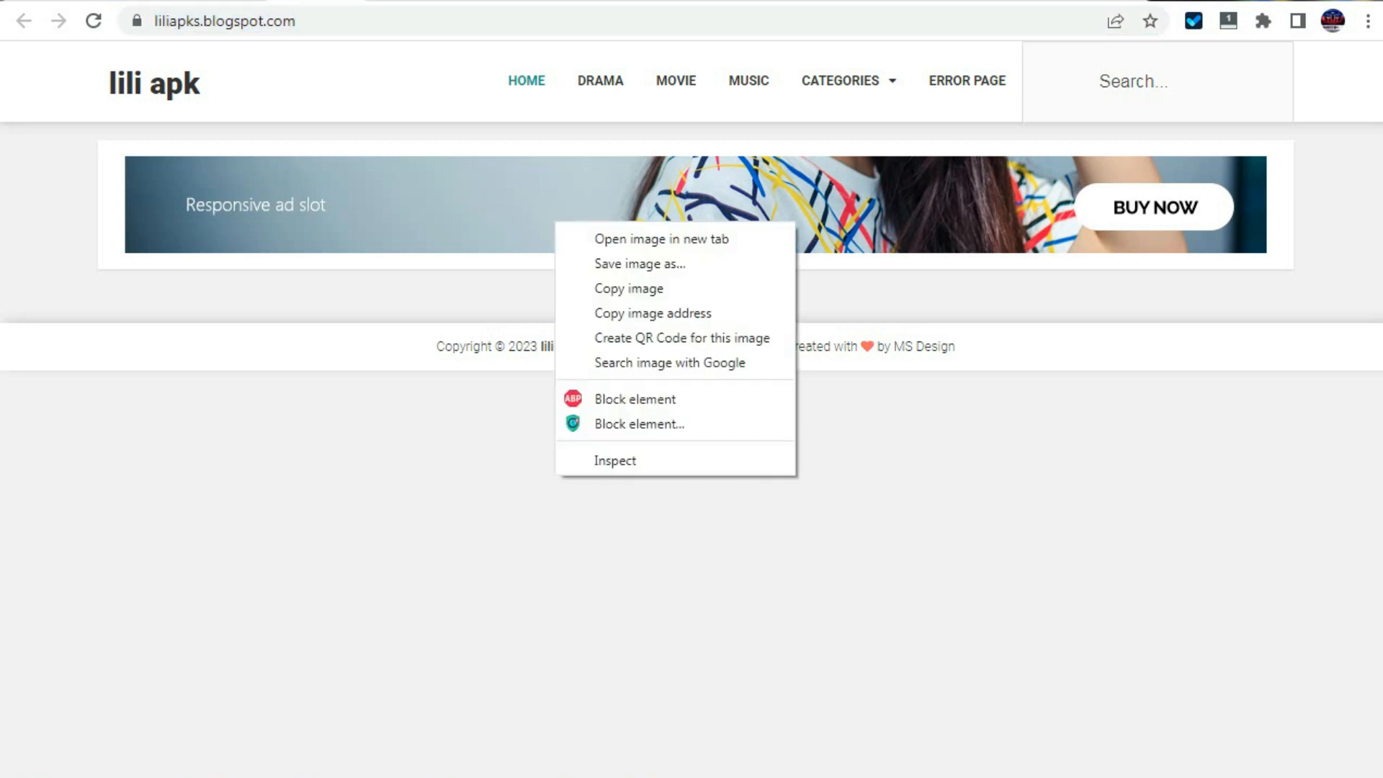
click(404, 1)
click(317, 0)
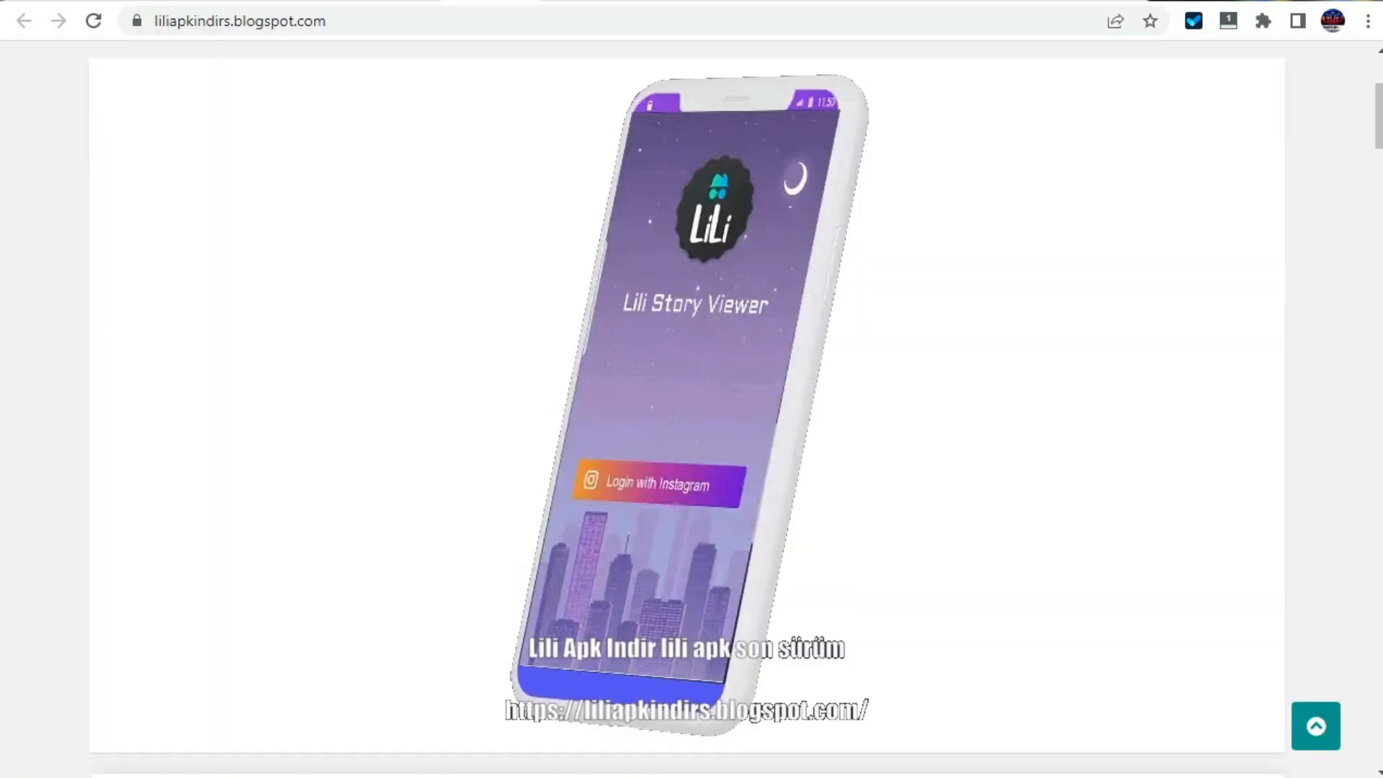
right_click(677, 303)
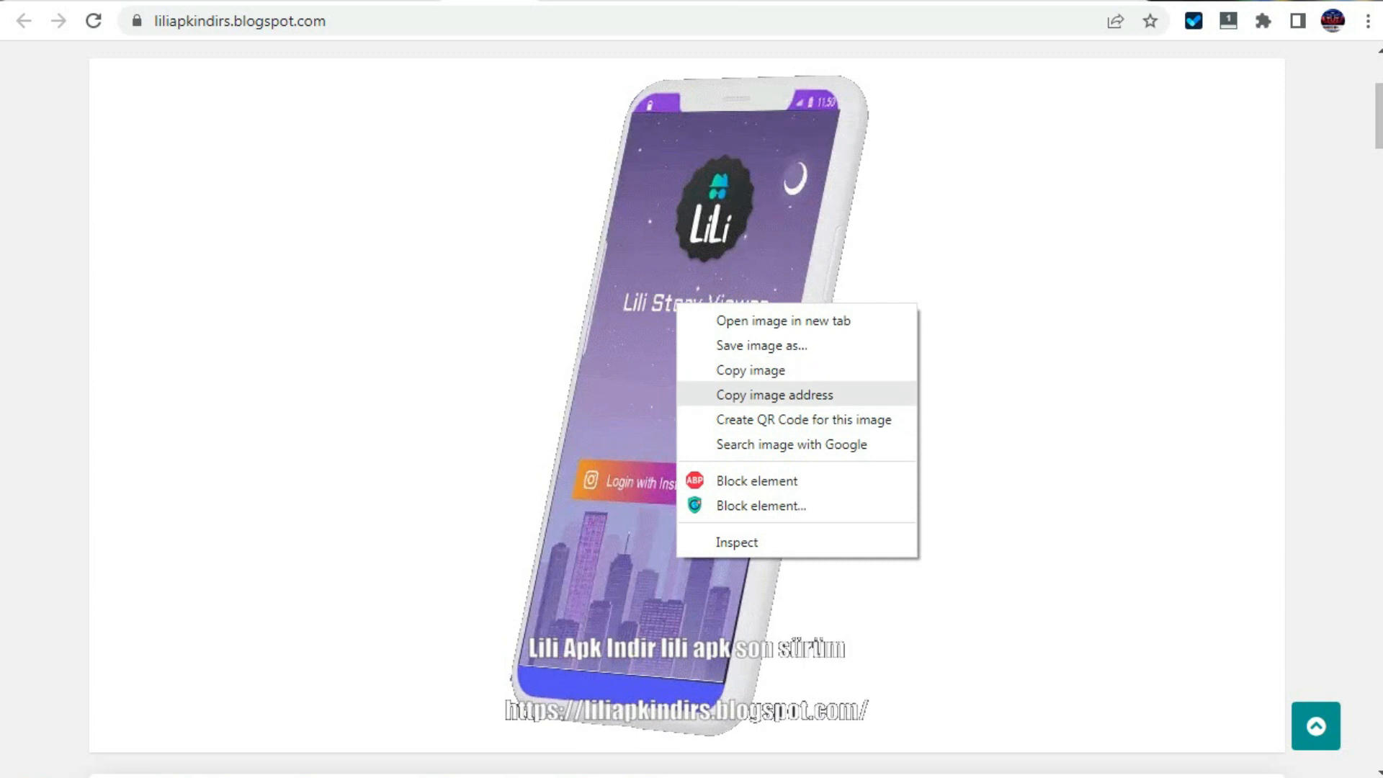
click(774, 394)
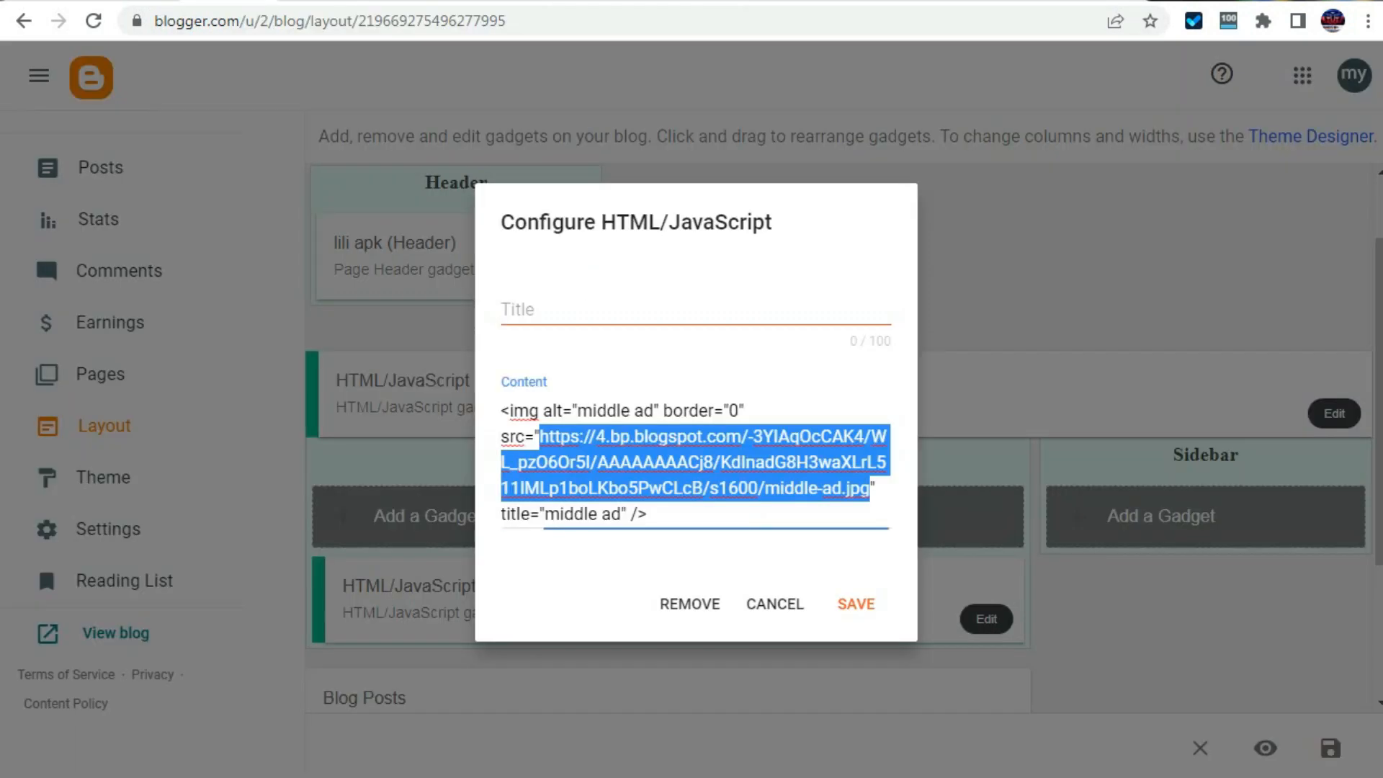
Replace the selected image URL in the layout gadget's content with the copied image address and save the gadget.
click(229, 1)
text(https://blogger.googleusercontent.com/img/b/R29vZ2xl/AVvXsEg48HWYtOq9PqVI0uEAqIZulKBEAibq19Zr1HOygN-w7ssD-Xw9dxF0pLPHLyyRcbx8QT6QTk6H6fWnKU6EdKKfMXJSYJTuObpkA6KM7XxW04w17NwpoUORVxhJ1cu48c4LJEtjIJdYkNyRCb043QVfBK8p2f4Ke8jWoEpK1X4uHQYabuWeqGlcKwH9eO0/s16000/Lili%20apk%20indir.webp)
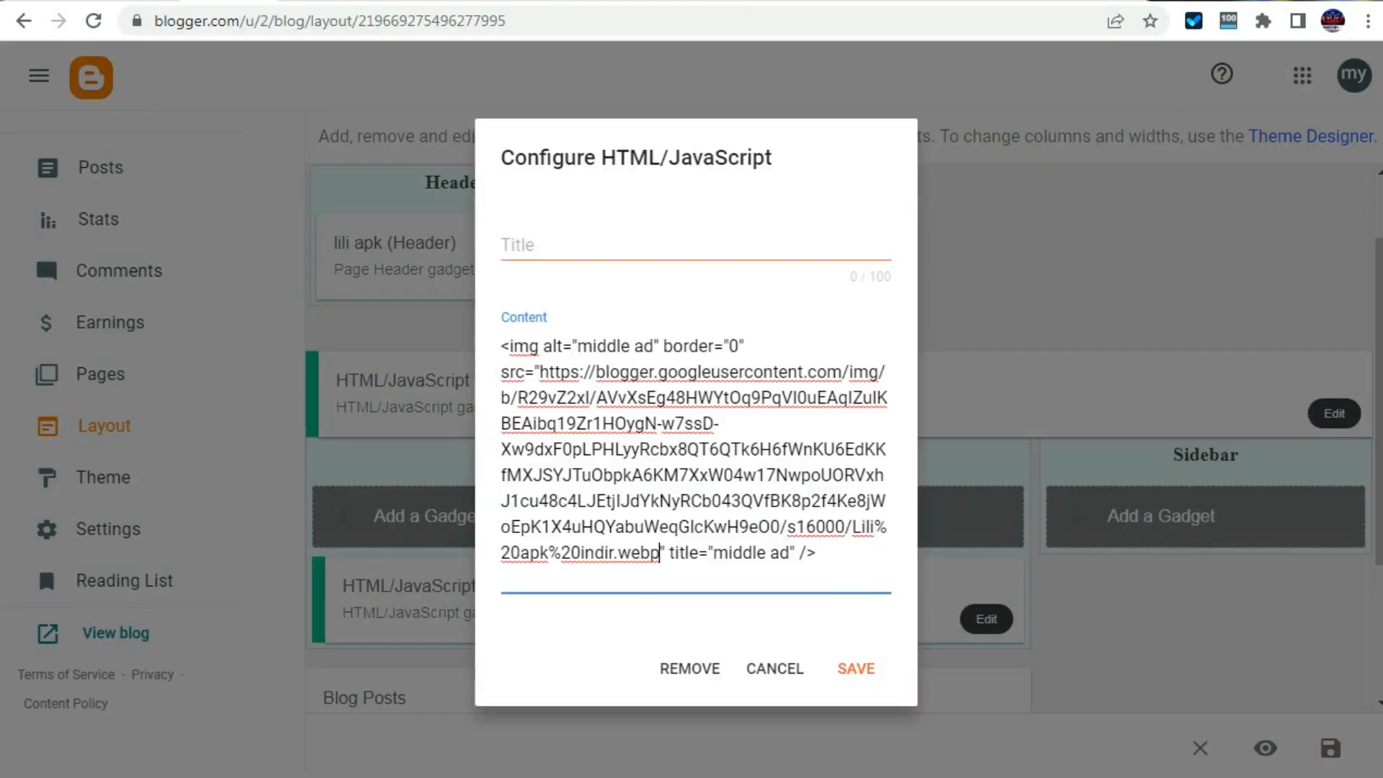
click(855, 668)
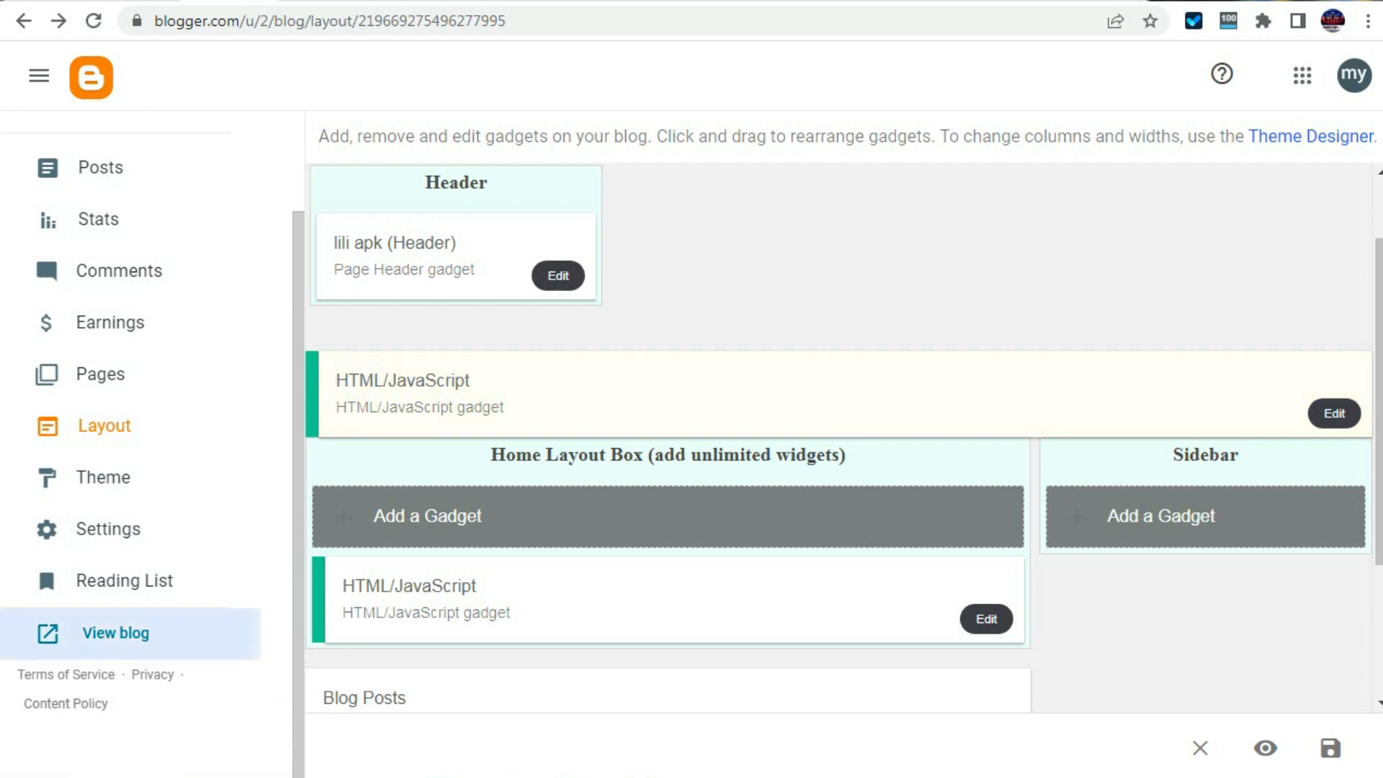
View the live lili apk blog and examine its address, header image, article sections and menu on the homepage.
click(116, 633)
click(194, 21)
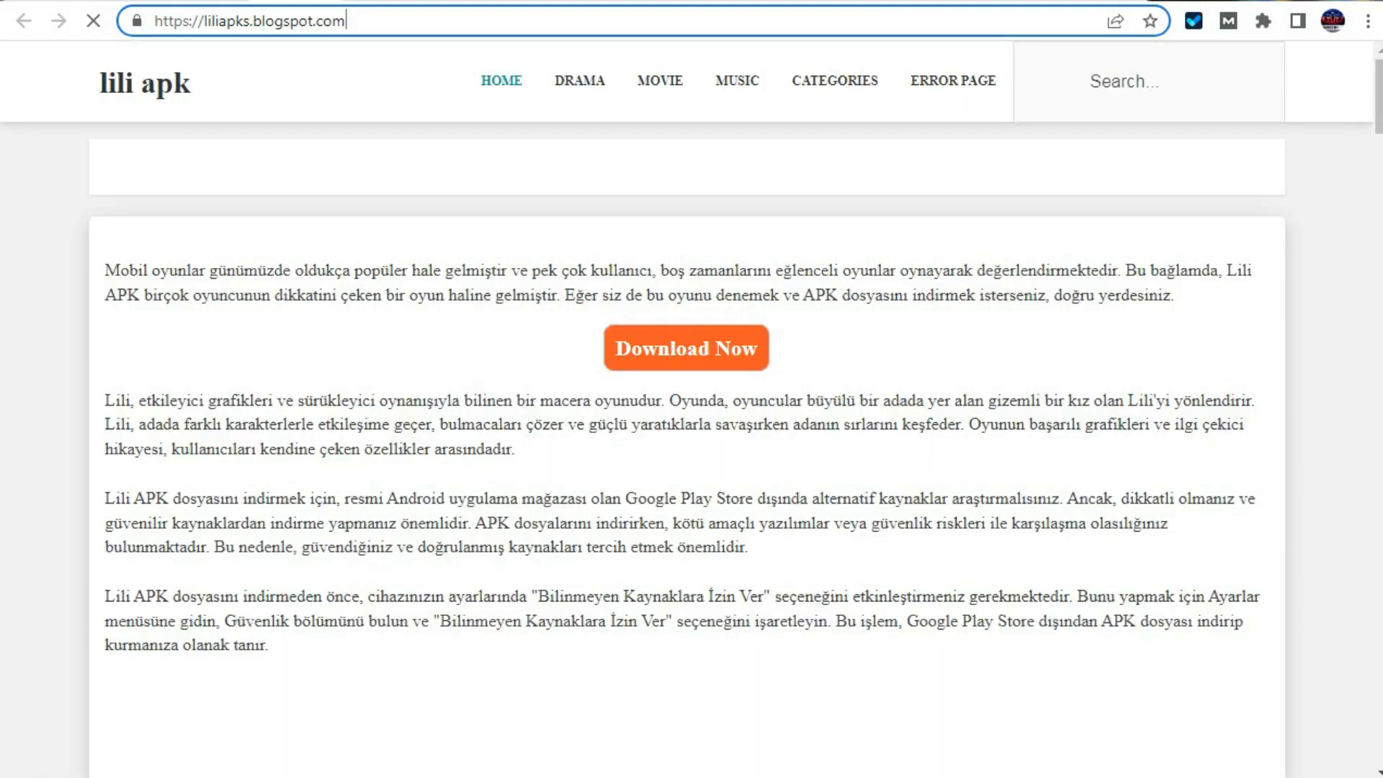
drag(252, 21, 346, 21)
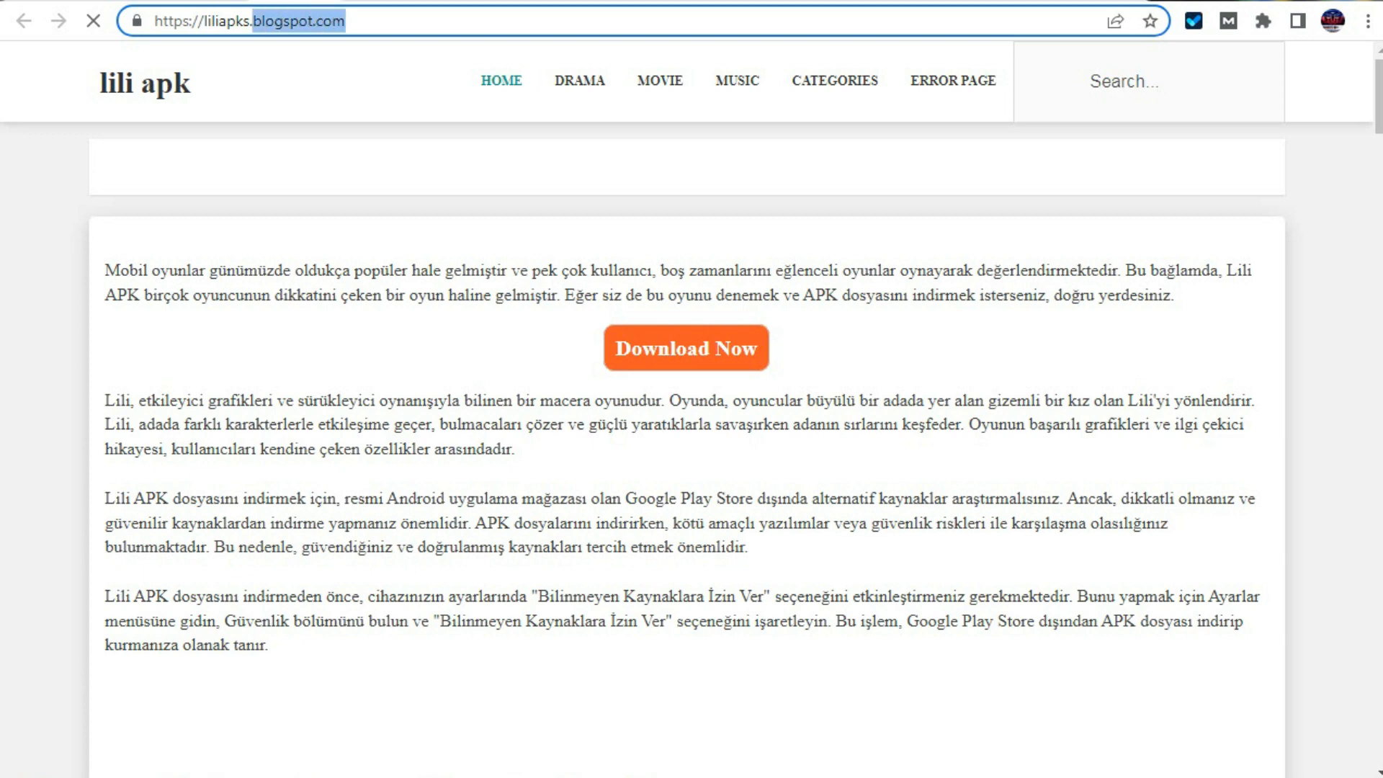
click(347, 21)
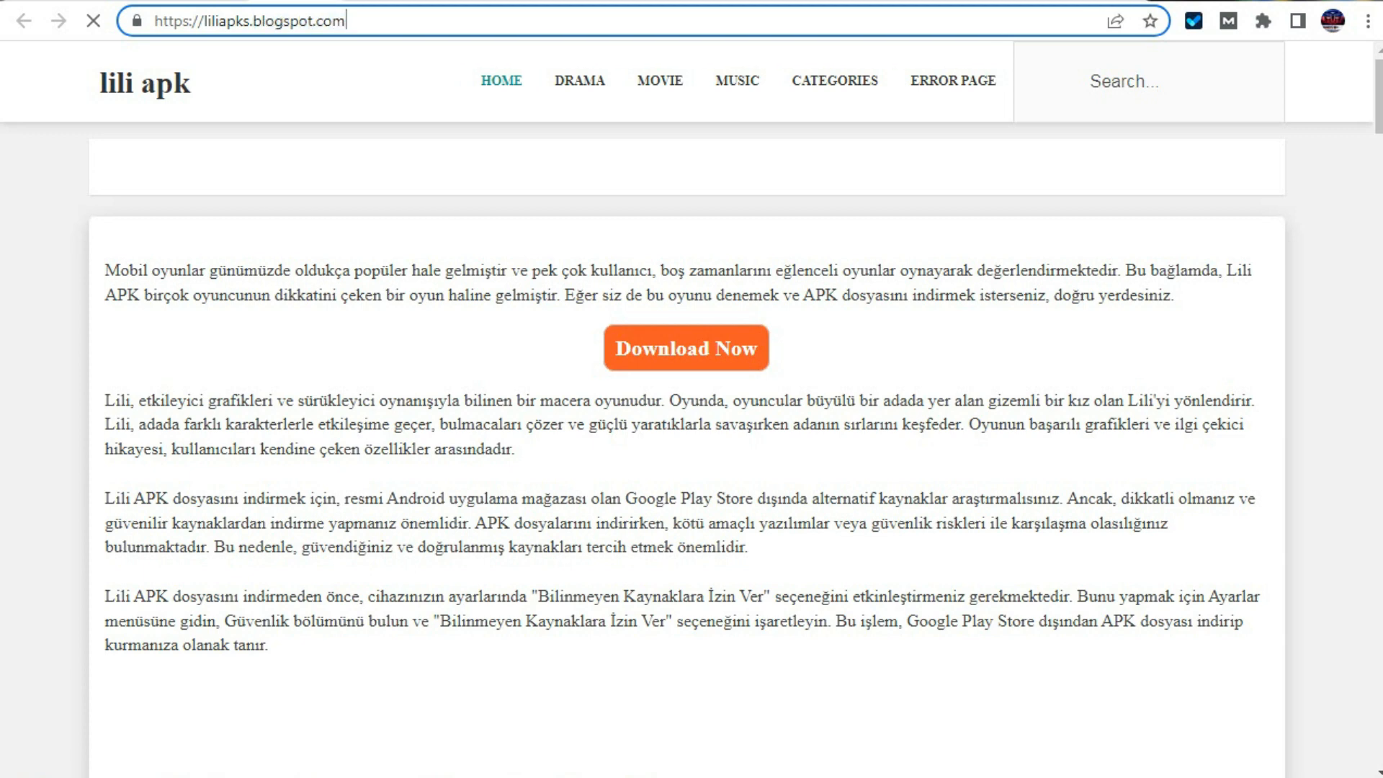
drag(347, 20, 198, 21)
scroll(687, 409, down, 8)
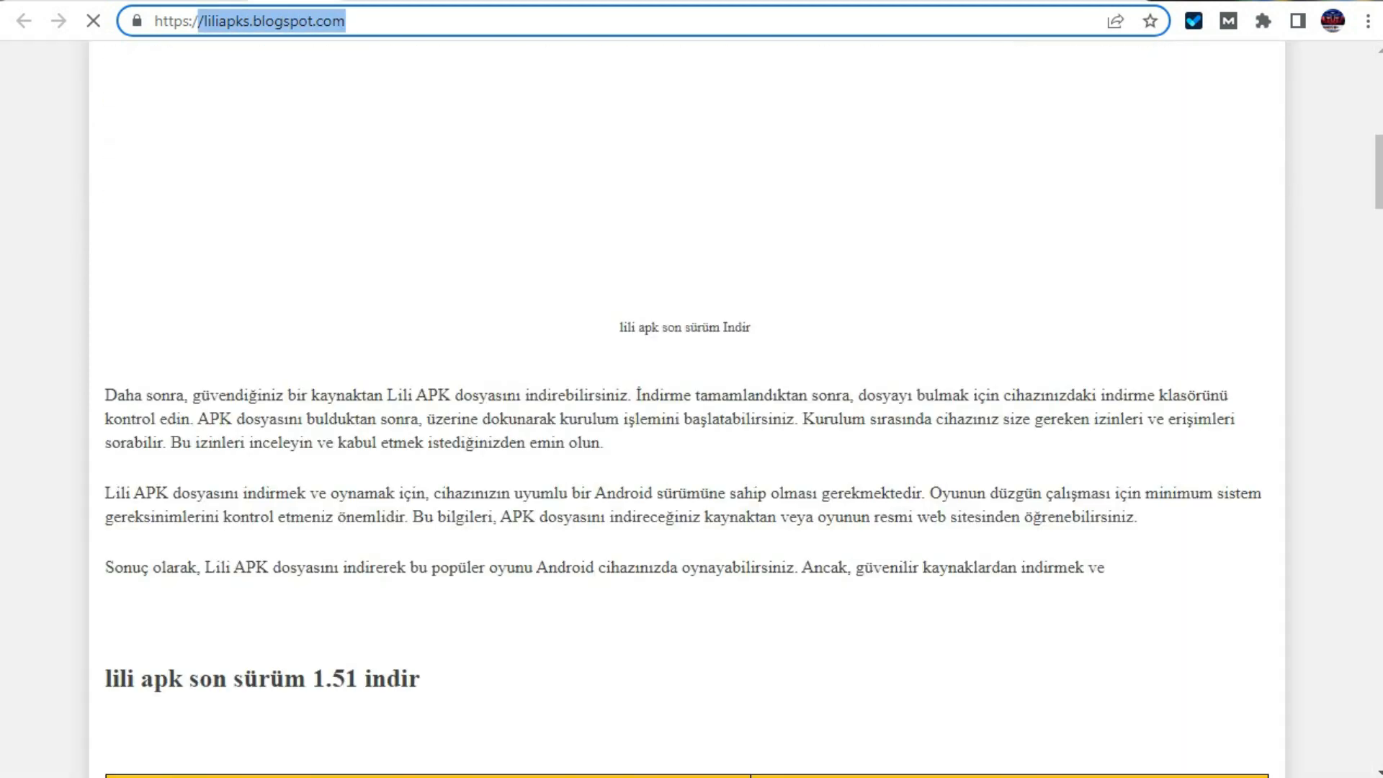
scroll(687, 409, up, 6)
scroll(687, 409, up, 3)
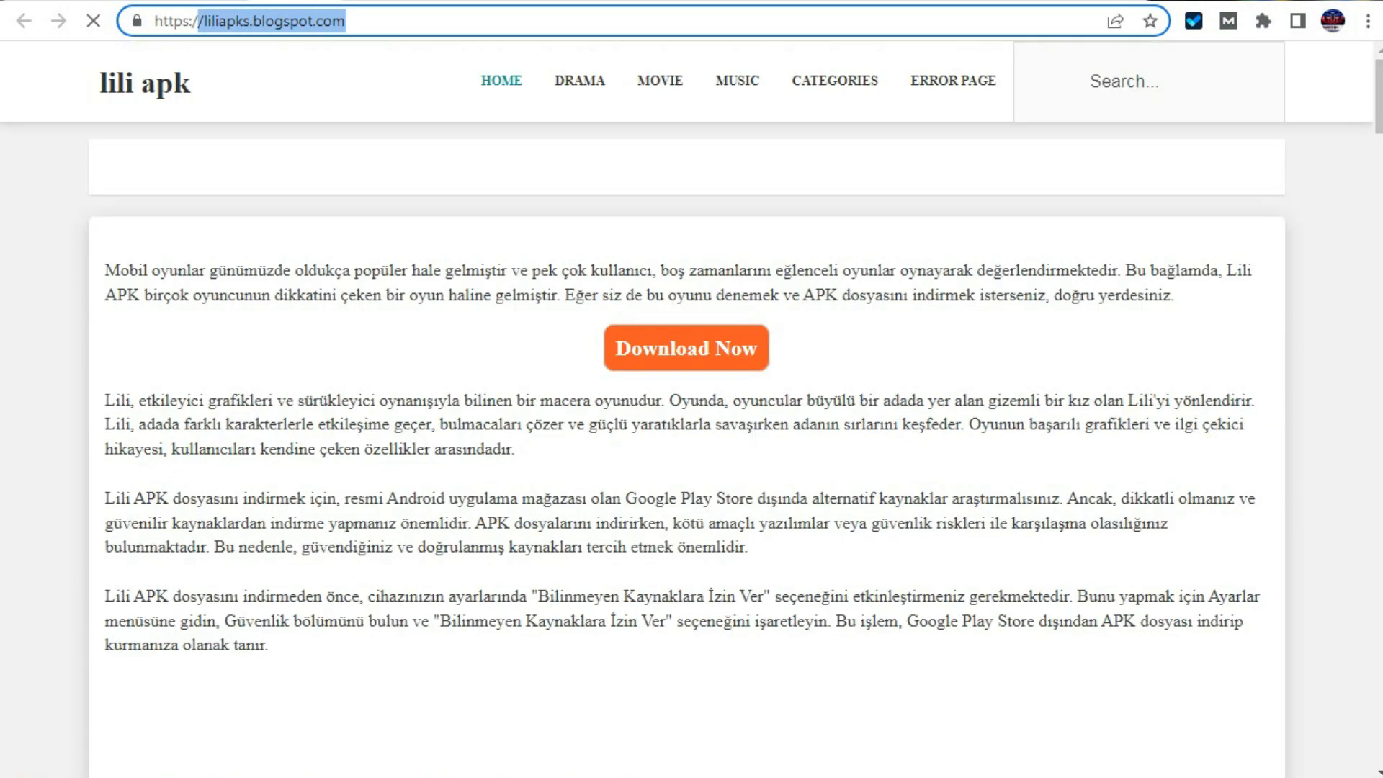
scroll(687, 409, down, 15)
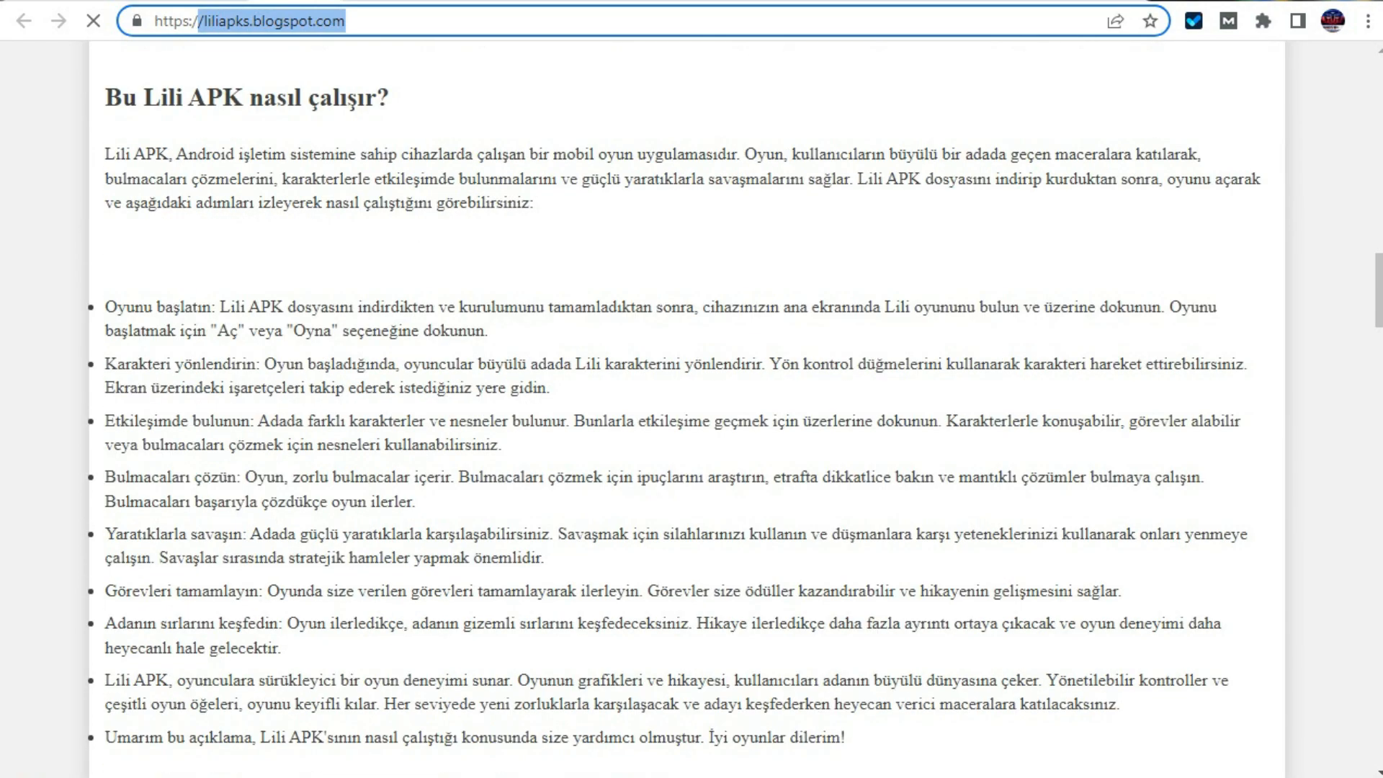
scroll(687, 409, down, 10)
scroll(687, 404, up, 20)
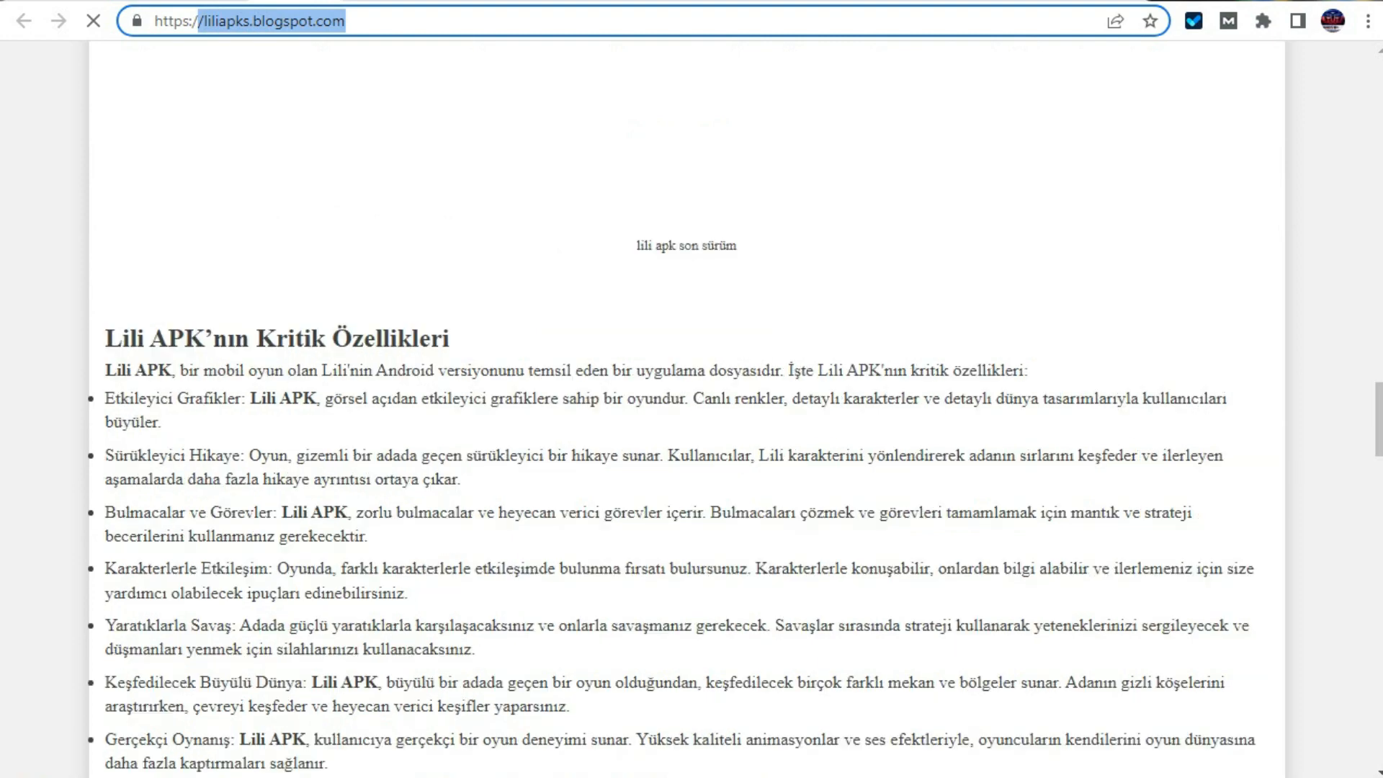
scroll(687, 403, up, 10)
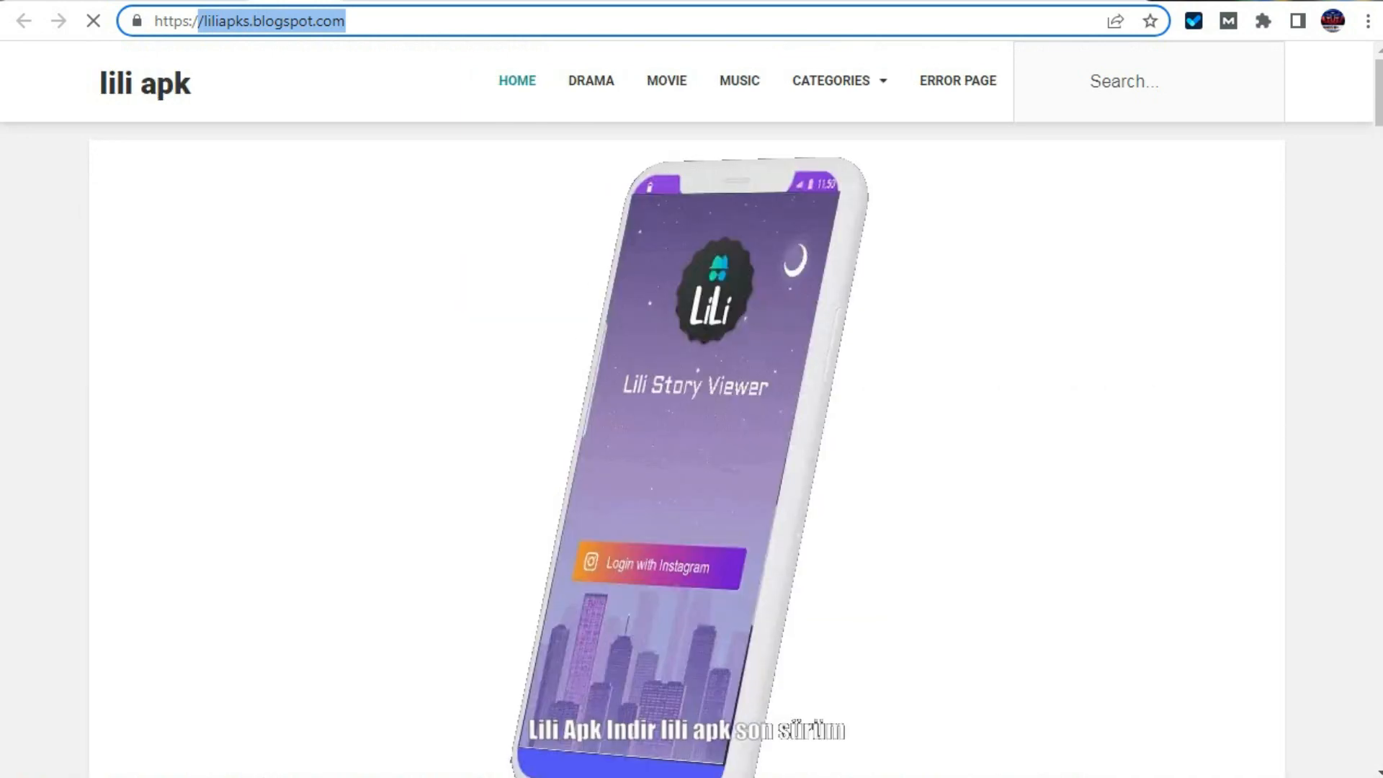
scroll(687, 404, down, 7)
scroll(687, 404, down, 20)
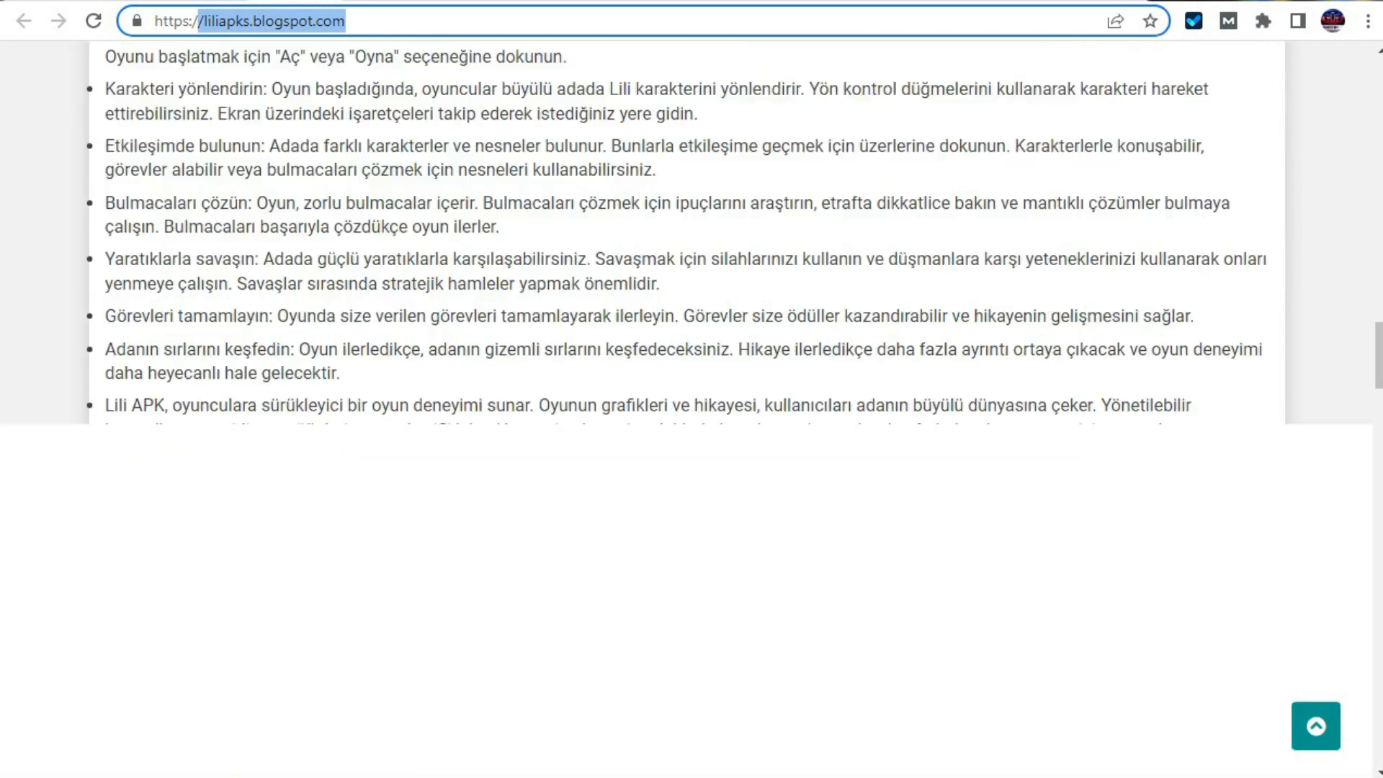
scroll(687, 403, up, 9)
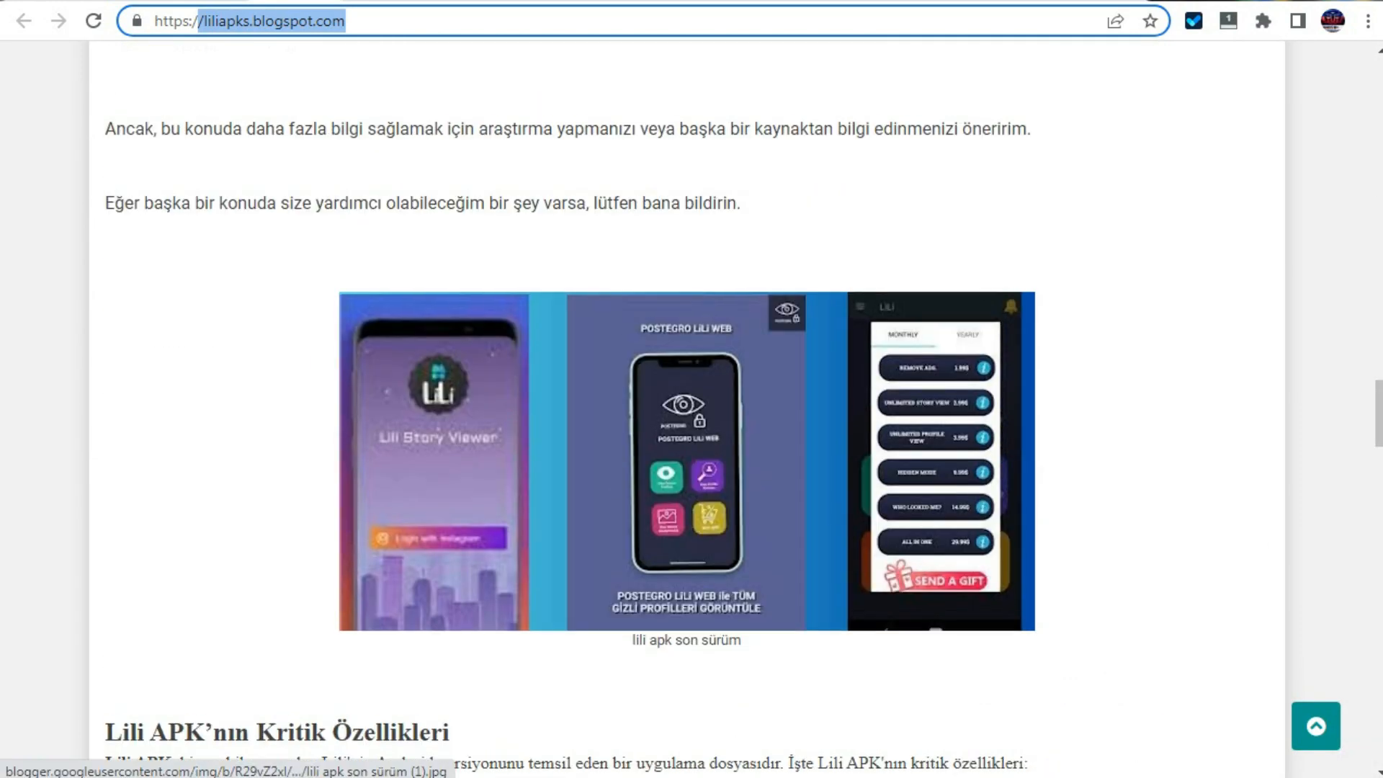
drag(1379, 356, 1378, 92)
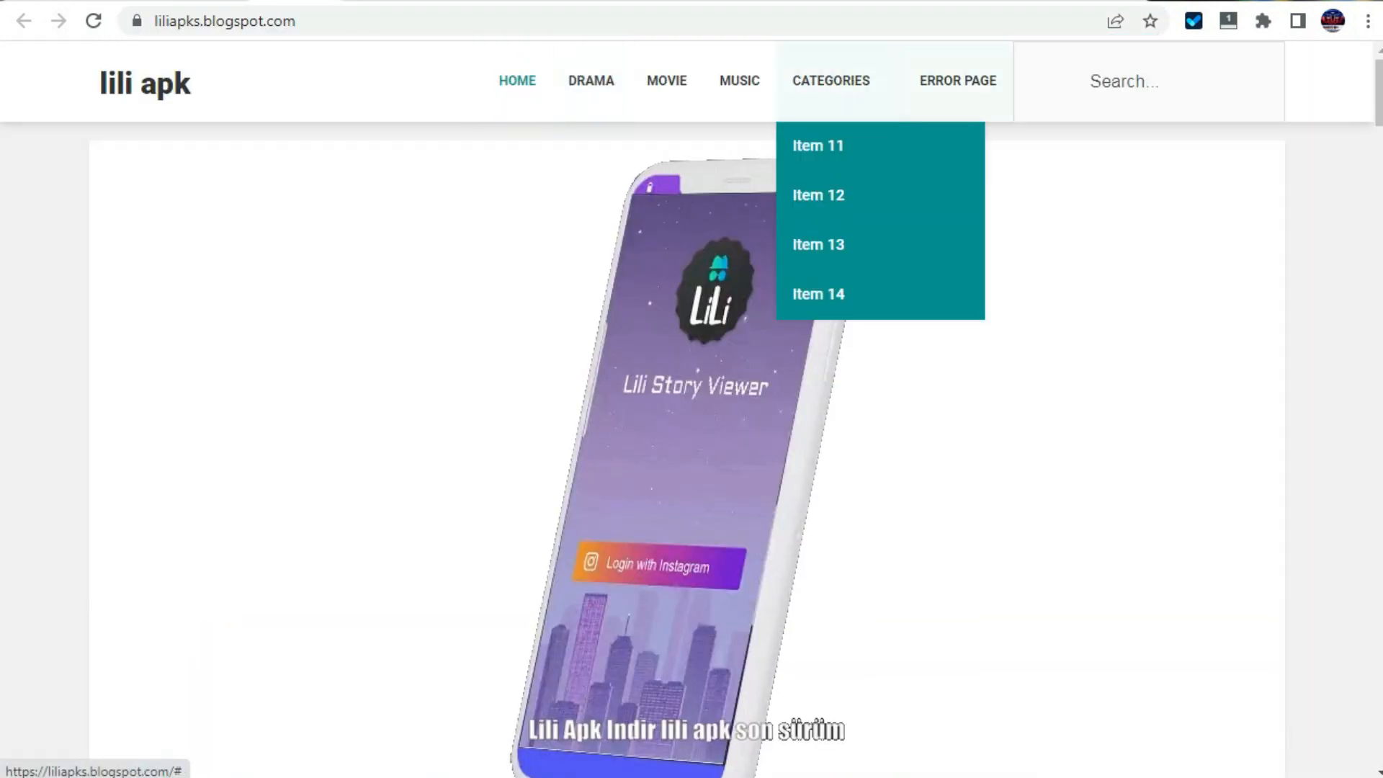
Return to the Blogger dashboard and open the lili apk theme's HTML code for editing.
key(ctrl+shift+Tab)
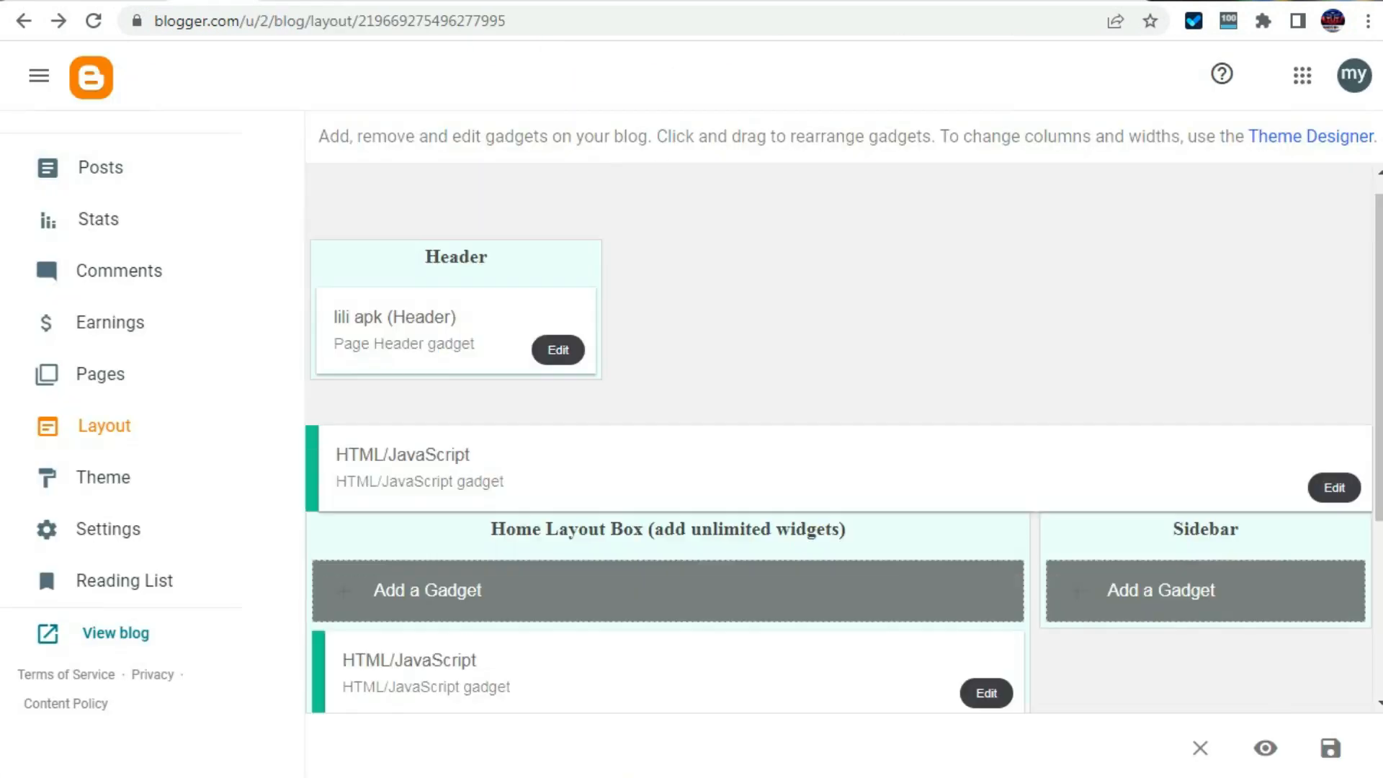
click(103, 477)
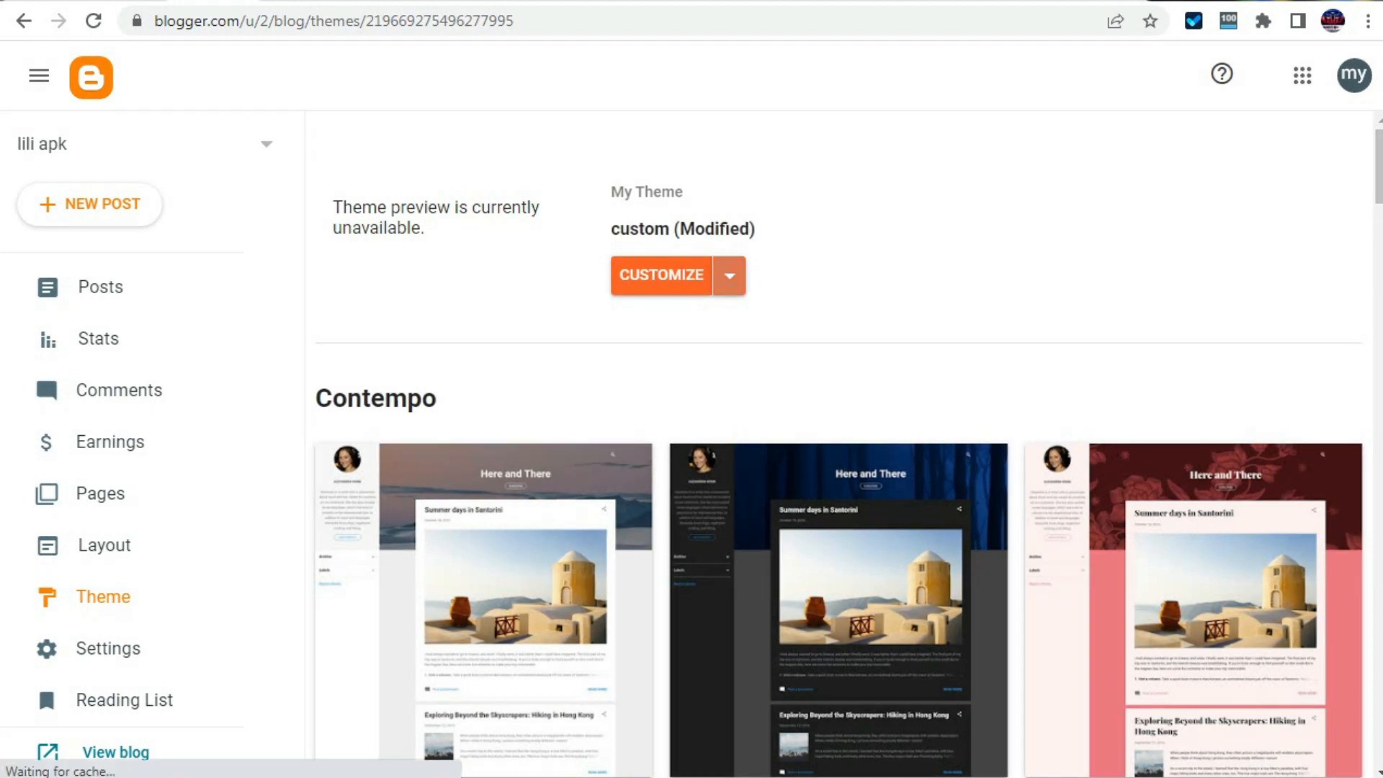
click(728, 275)
click(458, 446)
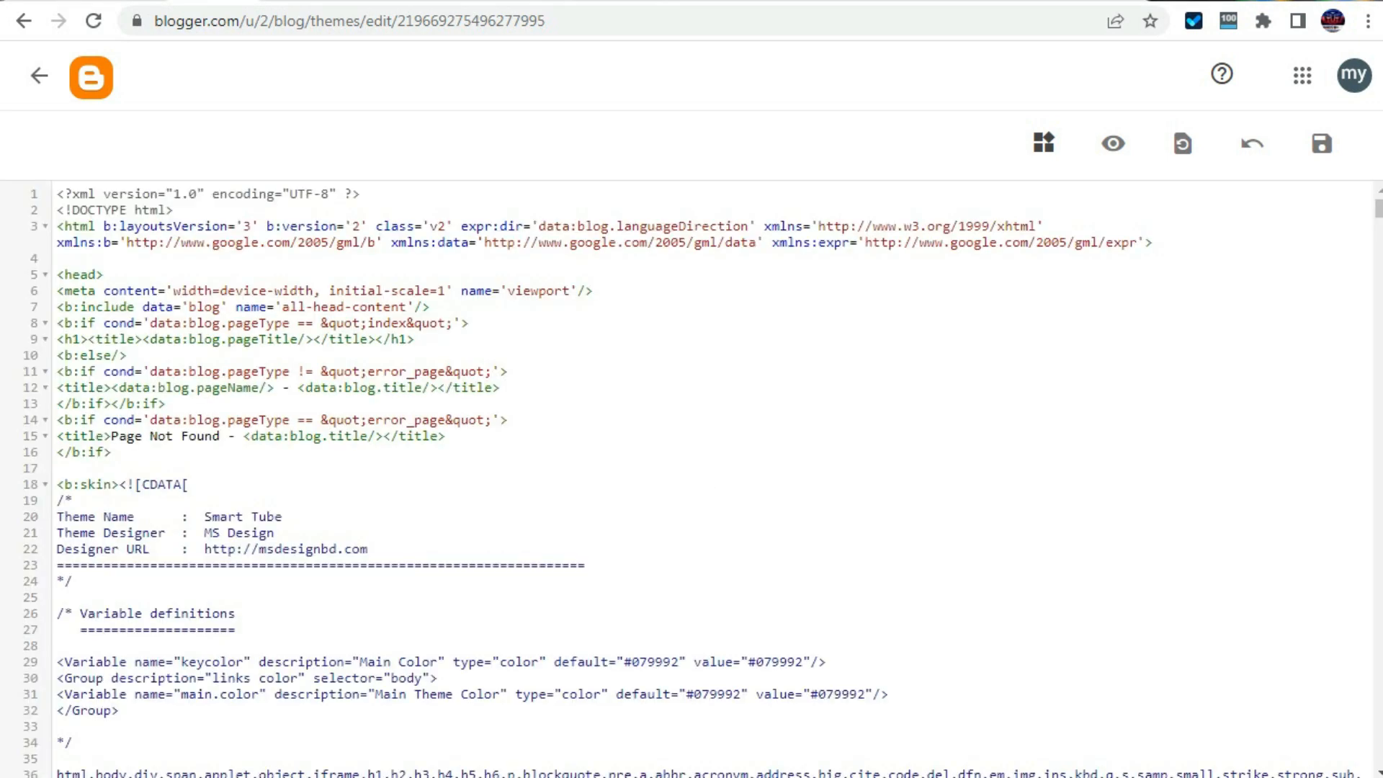
Search the theme's HTML code for "about".
key(ctrl+f)
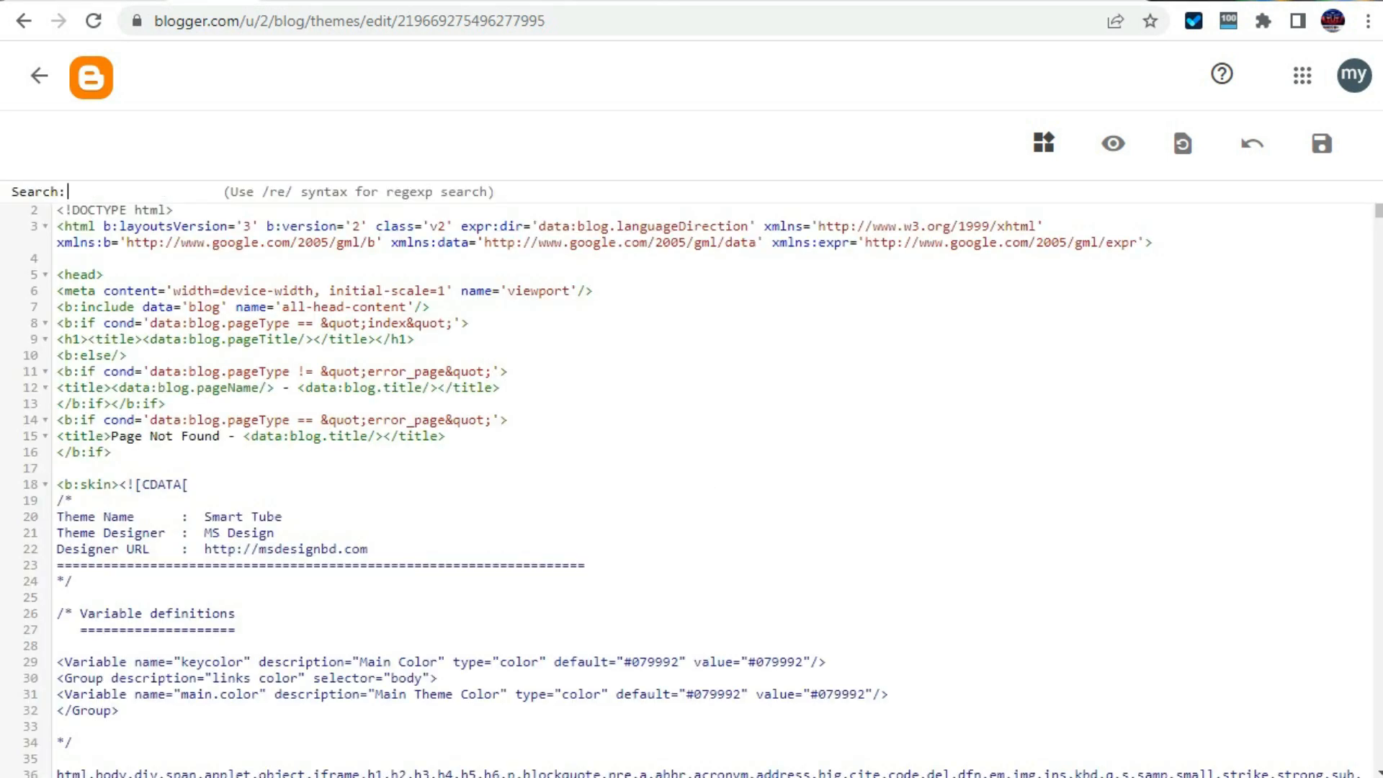
text(abn)
key(BackSpace)
text(out)
scroll(692, 489, down, 8)
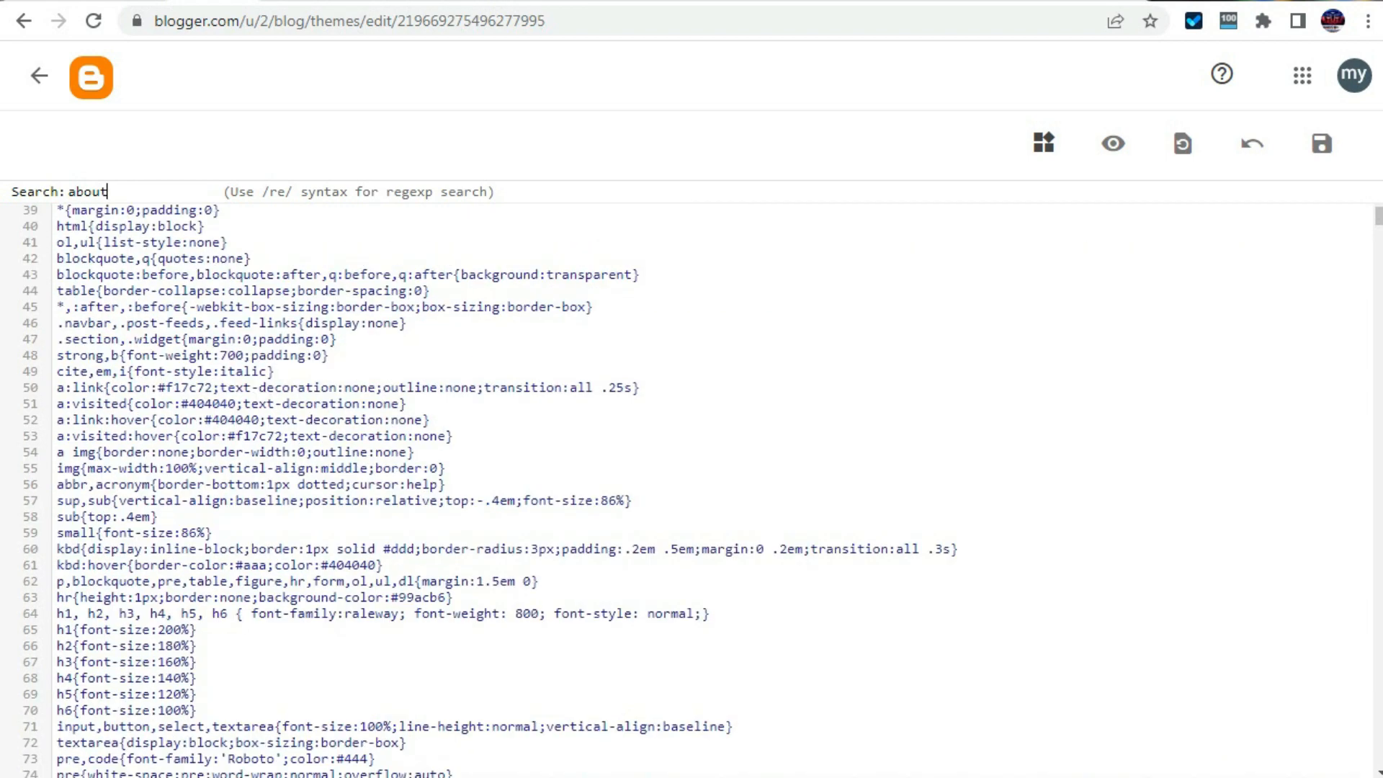
Change the code search term to "dmca" and jump to its occurrences in the theme's HTML.
key(BackSpace)
key(BackSpace)
key(BackSpace)
key(BackSpace)
key(BackSpace)
text(dmca)
key(Return)
key(Return)
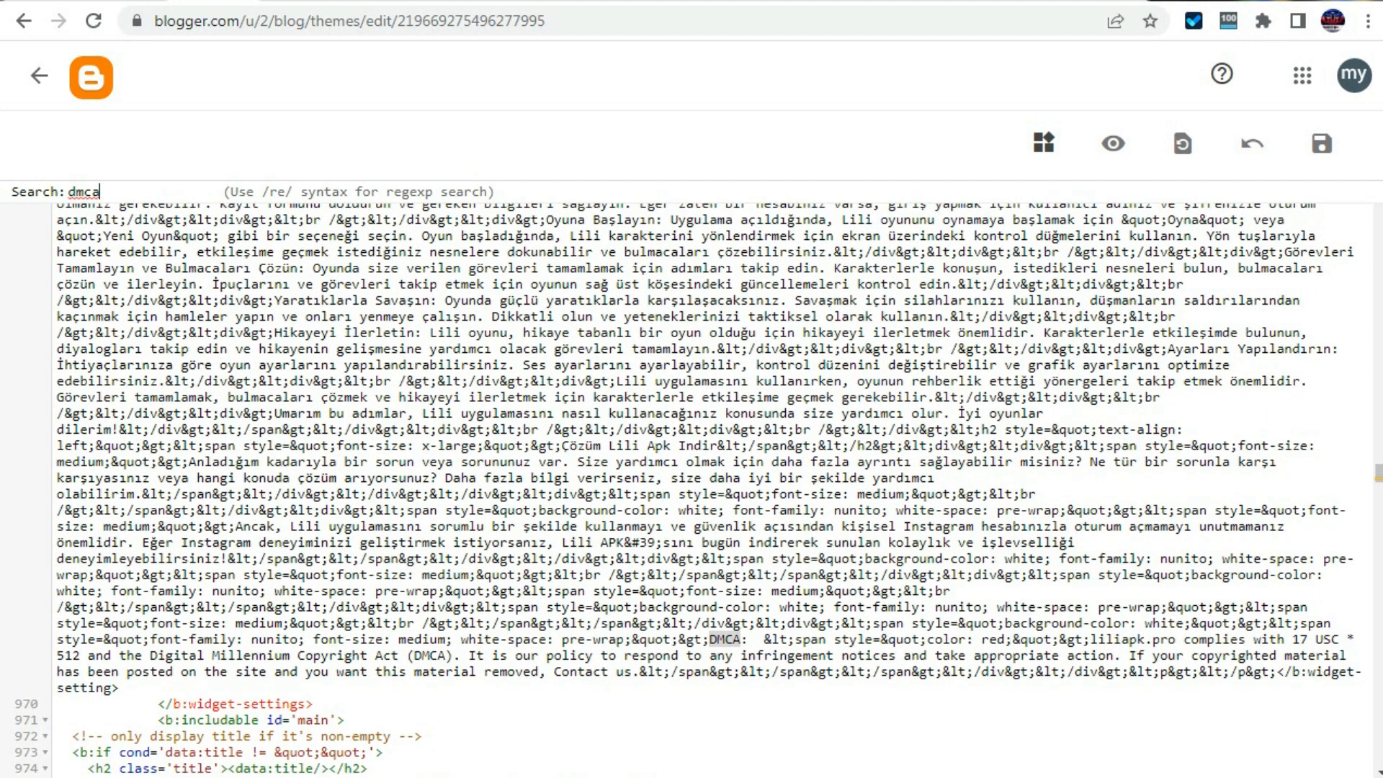
Search the theme's HTML code for "movie" to locate the navigation menu items.
scroll(710, 483, down, 2)
scroll(710, 482, up, 3)
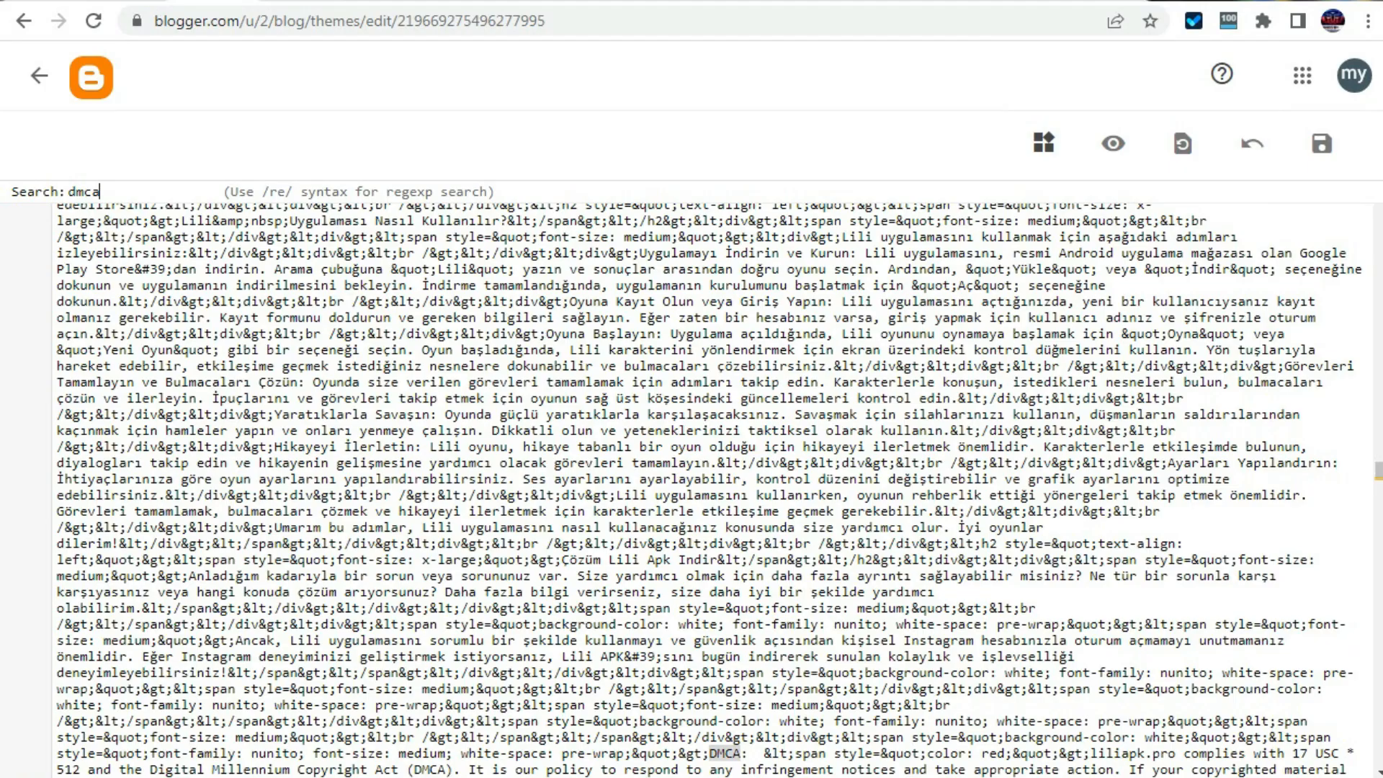
key(BackSpace)
key(BackSpace)
key(BackSpace)
key(BackSpace)
text(movie)
key(Return)
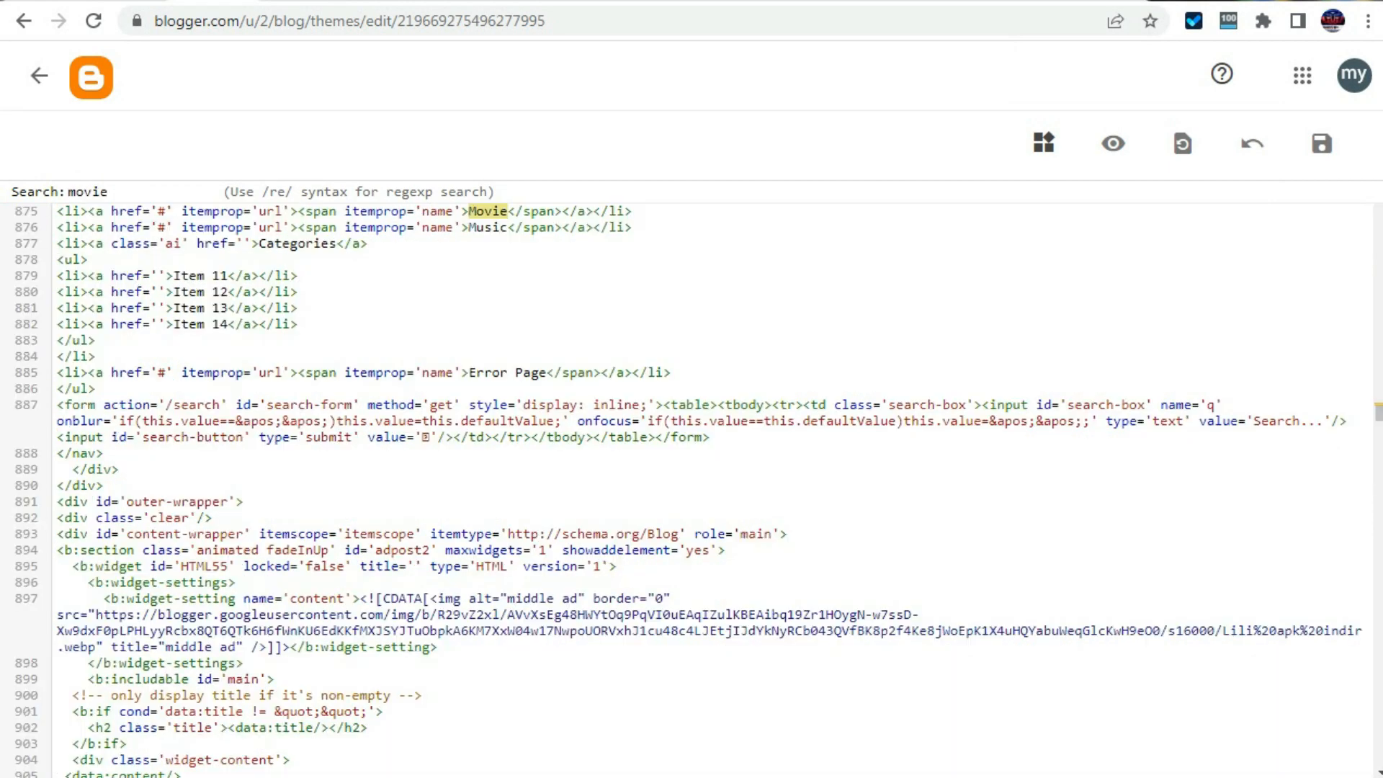
scroll(691, 490, up, 2)
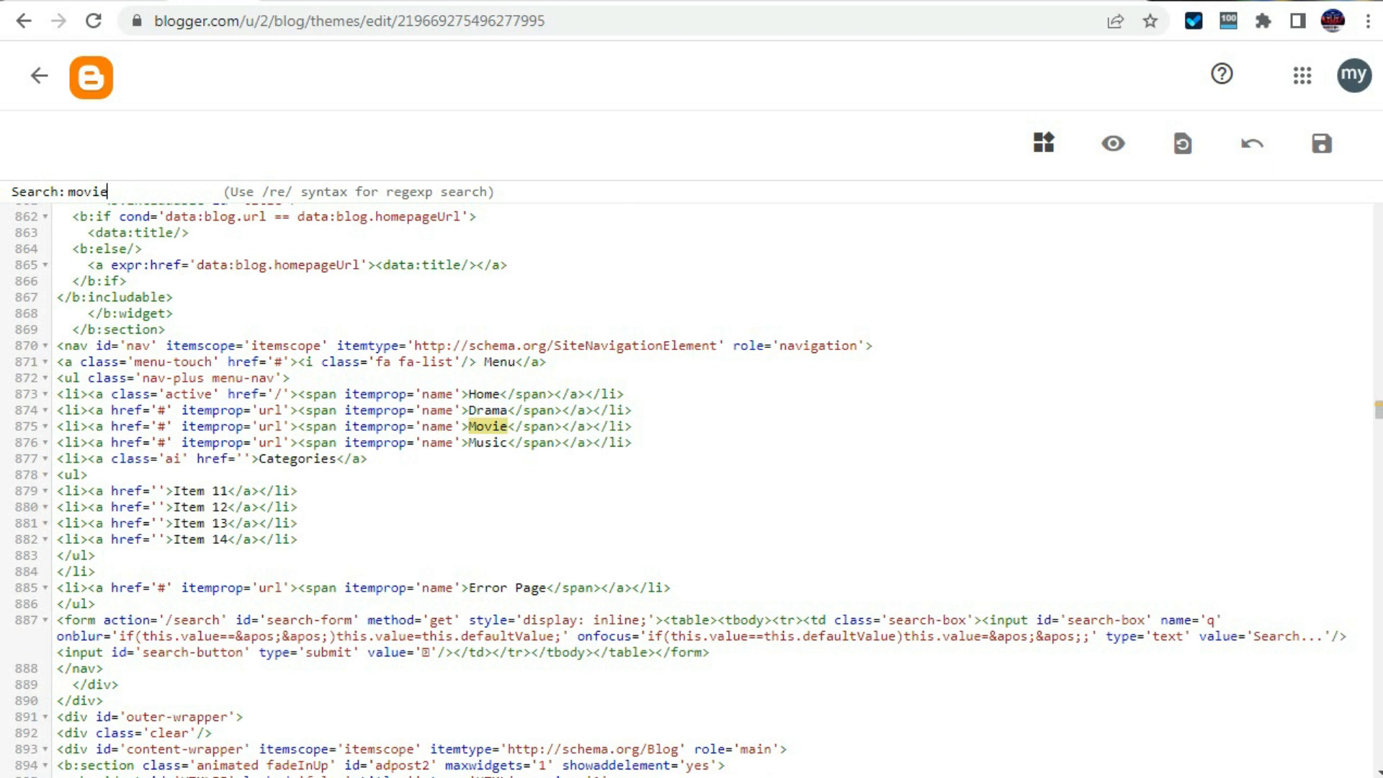
Rename the Drama item in the navigation menu code to "about us".
drag(468, 410, 508, 410)
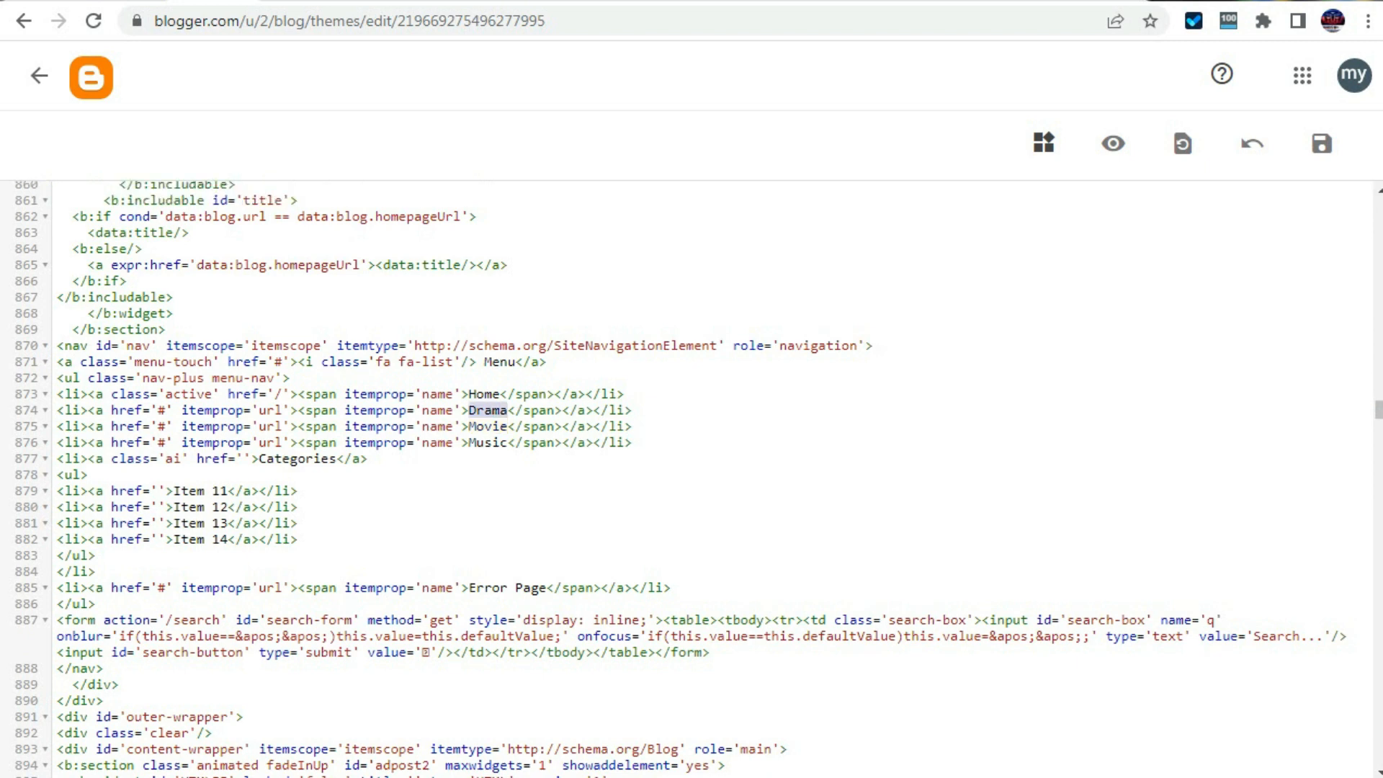
text(a)
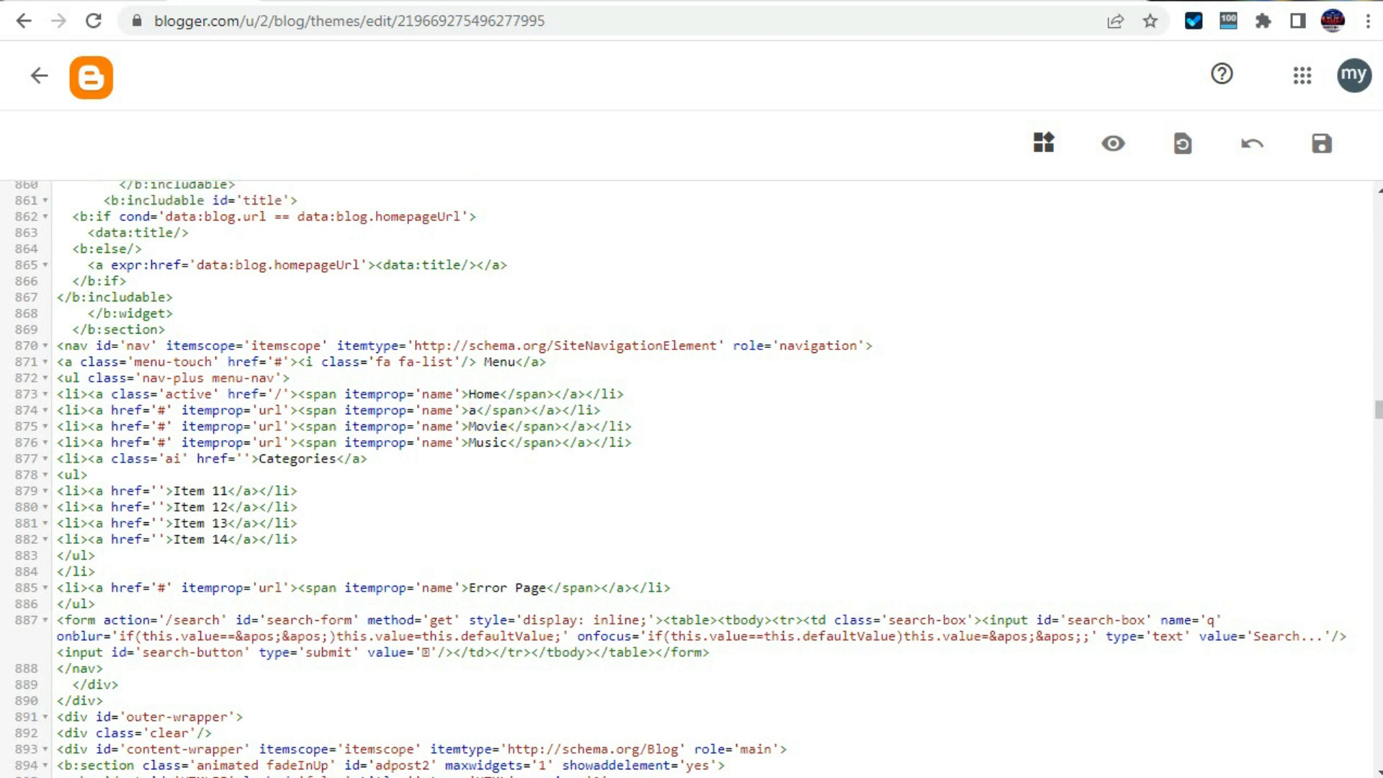
text(bout us)
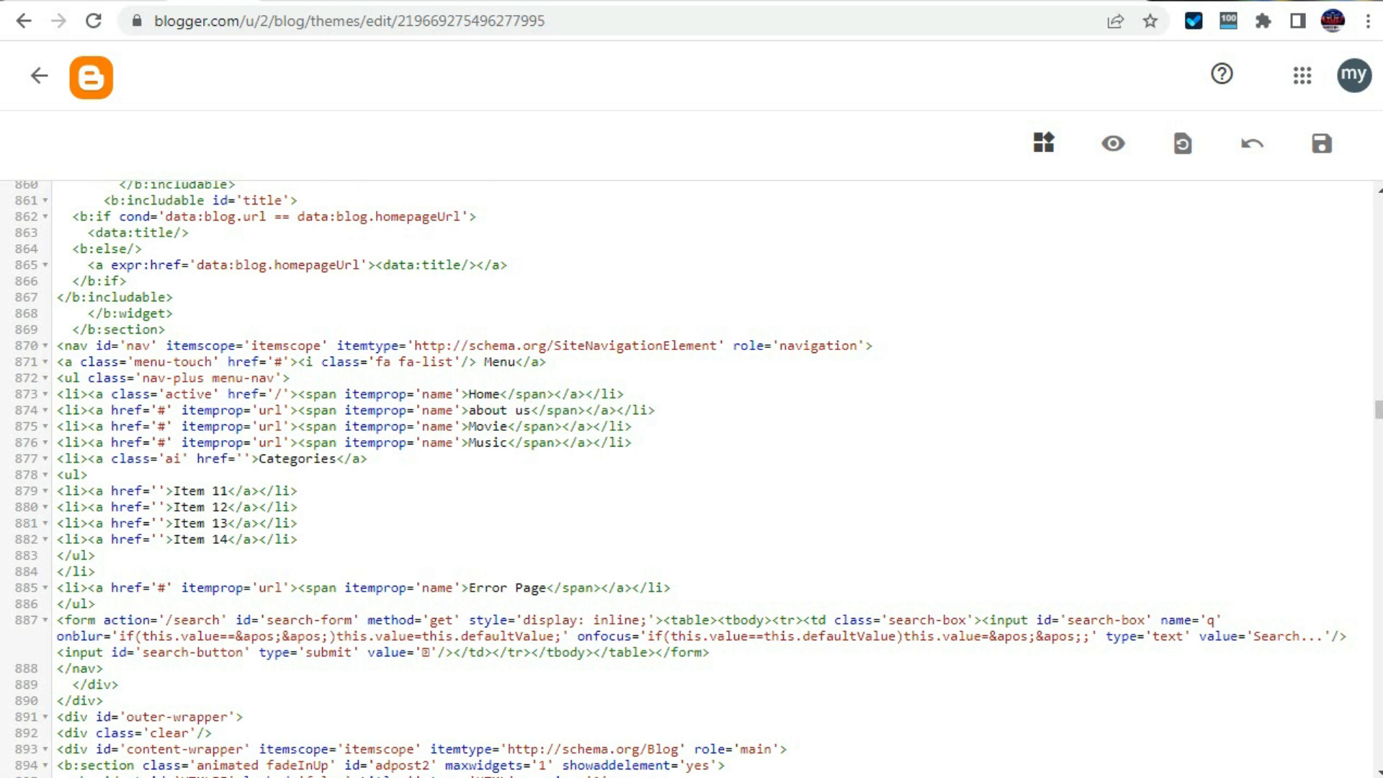
click(158, 410)
drag(159, 411, 166, 411)
Duplicate the Music menu item onto a new line directly above the Categories entry.
drag(633, 442, 56, 442)
key(ctrl+c)
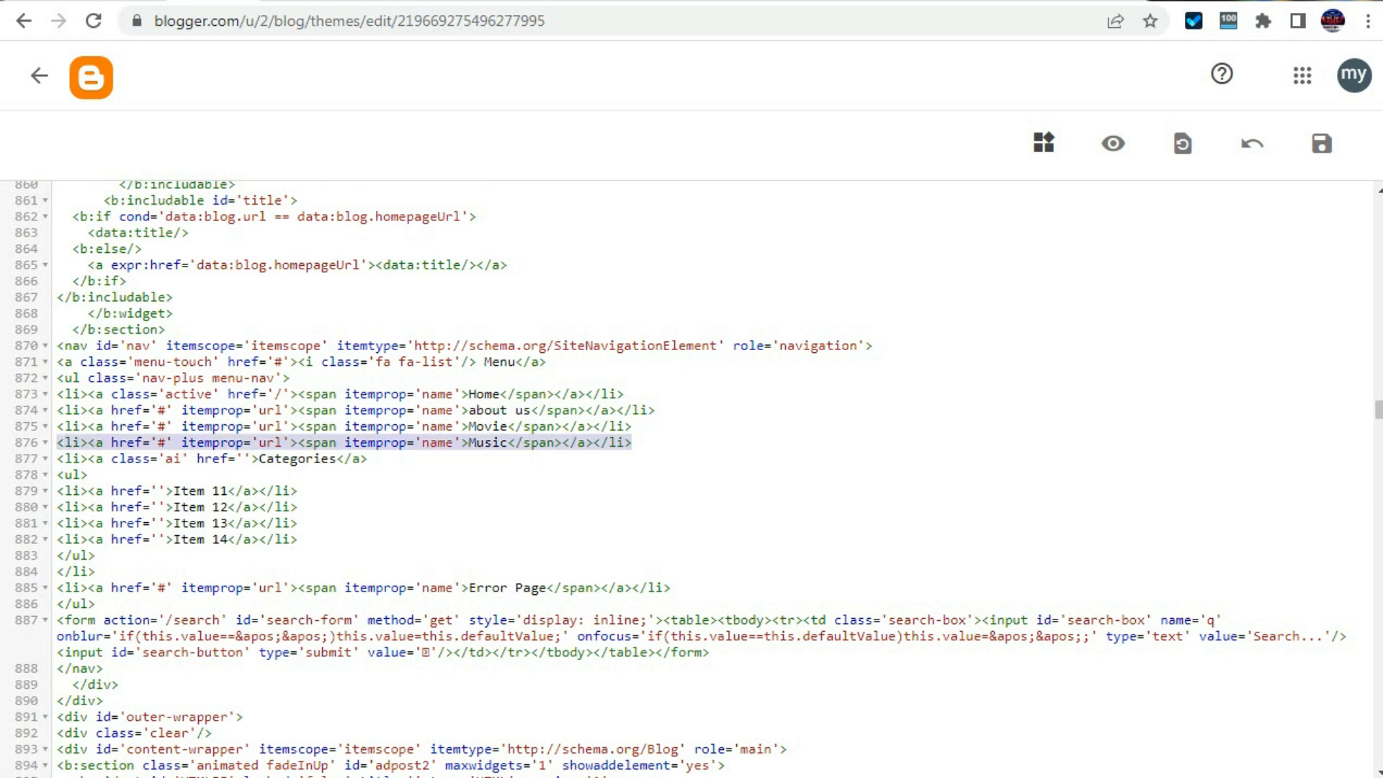
click(369, 459)
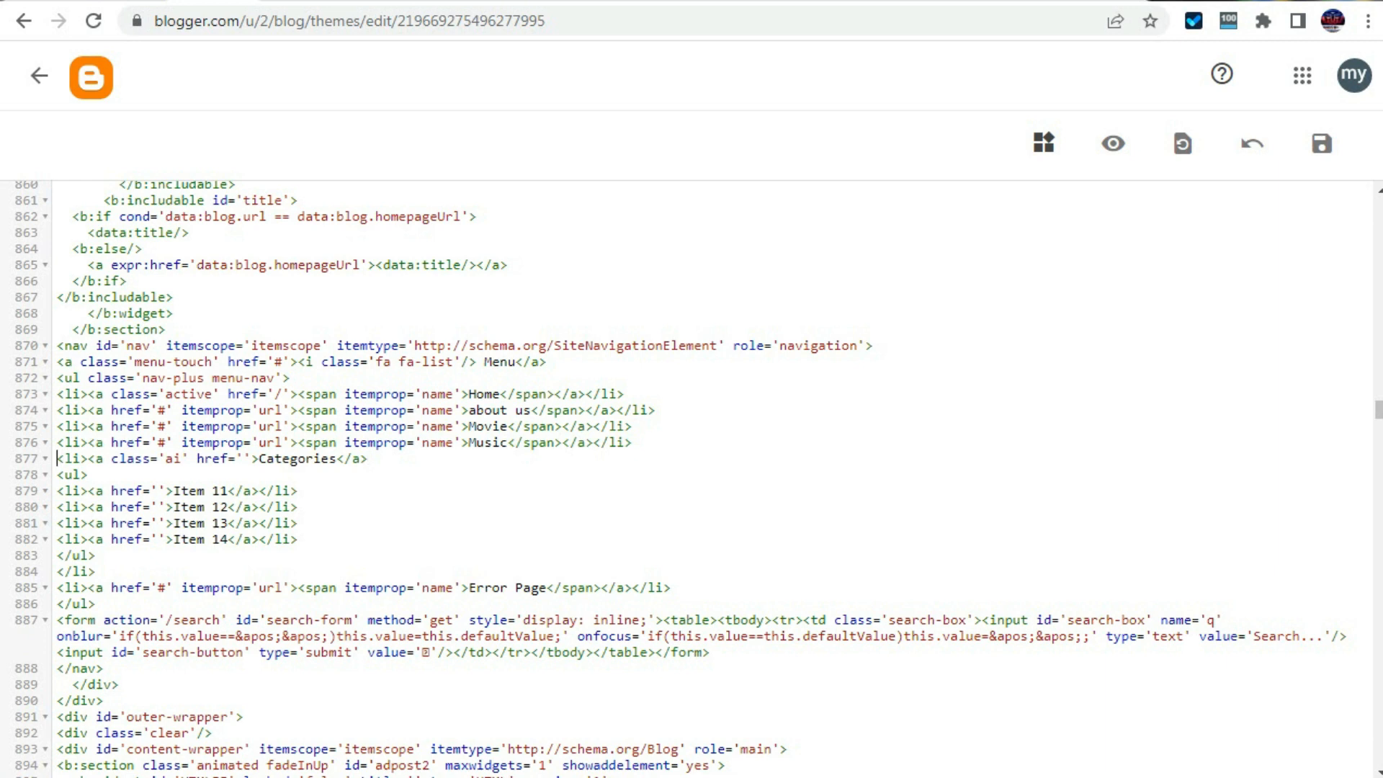
key(Return)
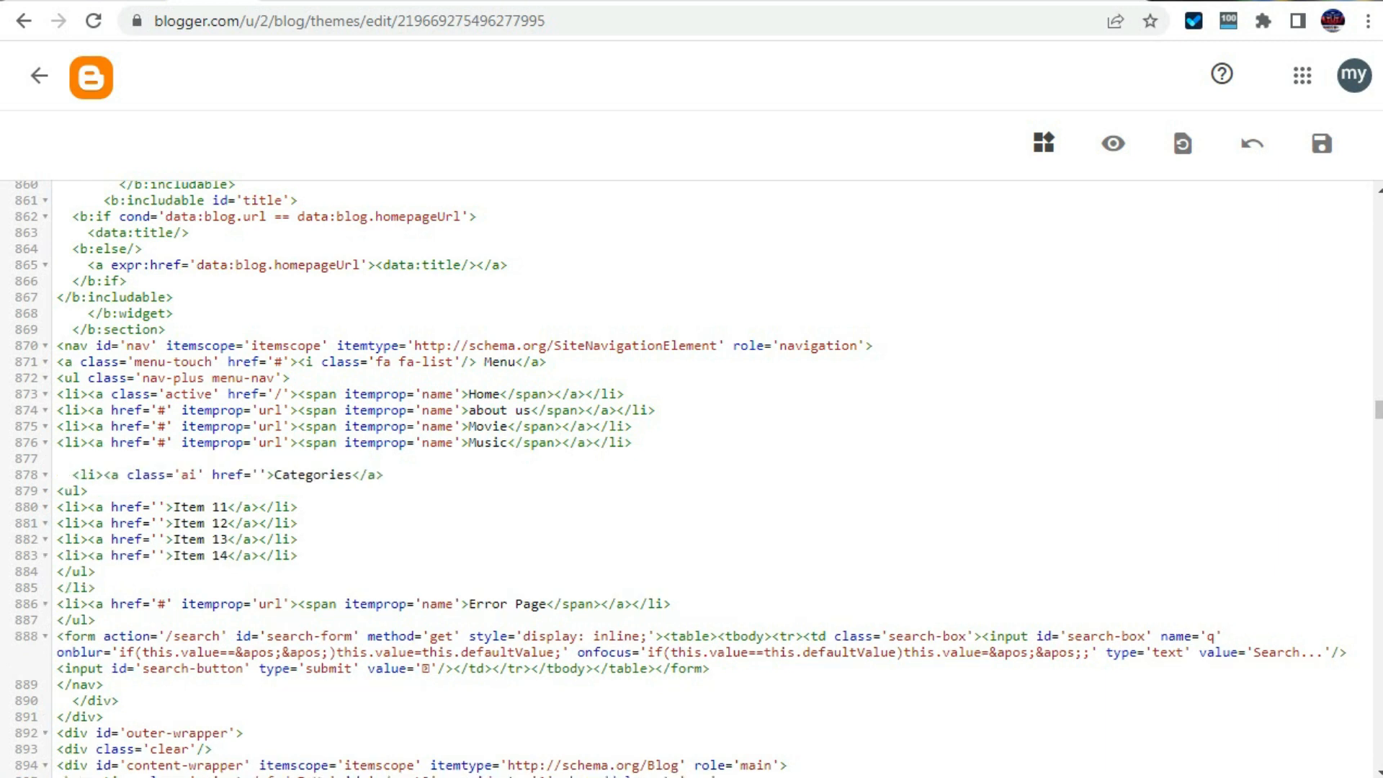
key(ctrl+v)
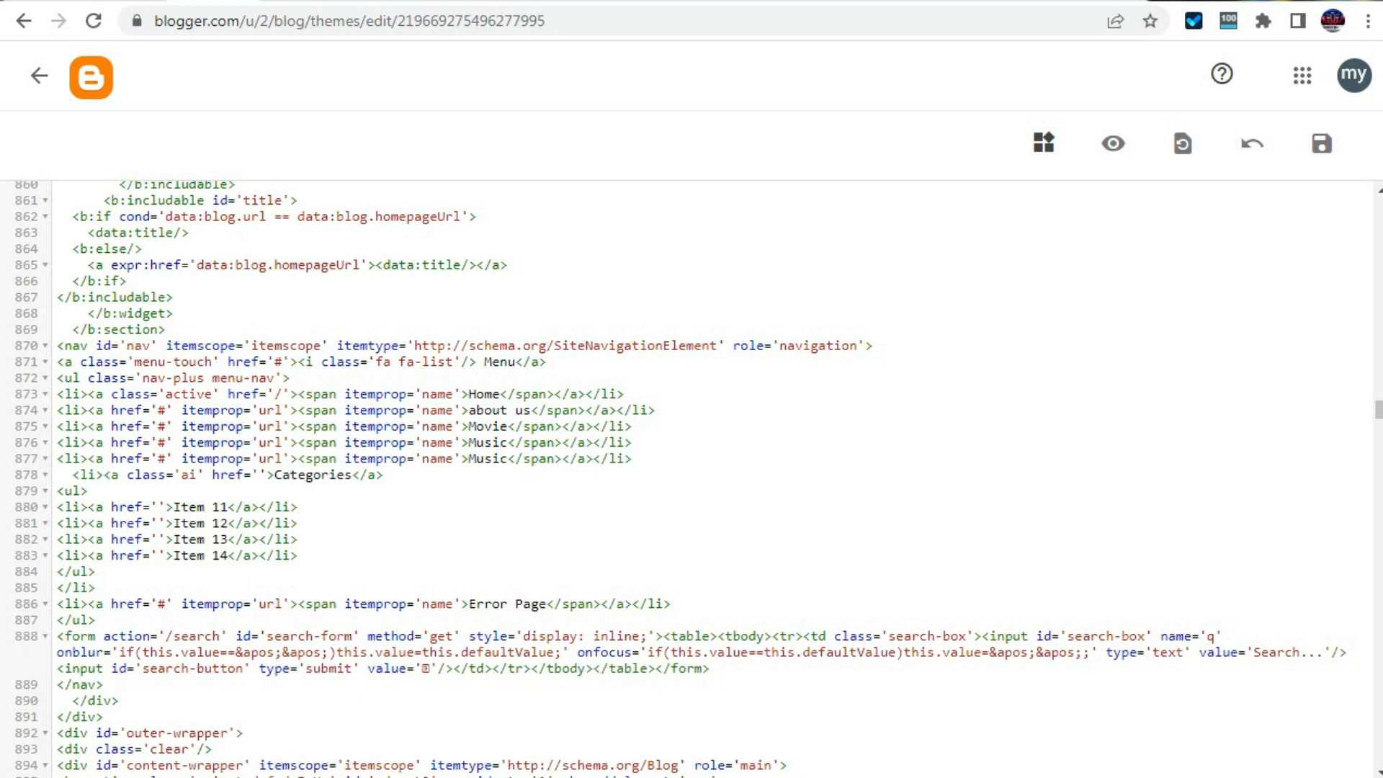
mouse_move(469, 443)
mouse_down()
mouse_move(484, 443)
mouse_move(476, 458)
mouse_up()
scroll(476, 458, down, 2)
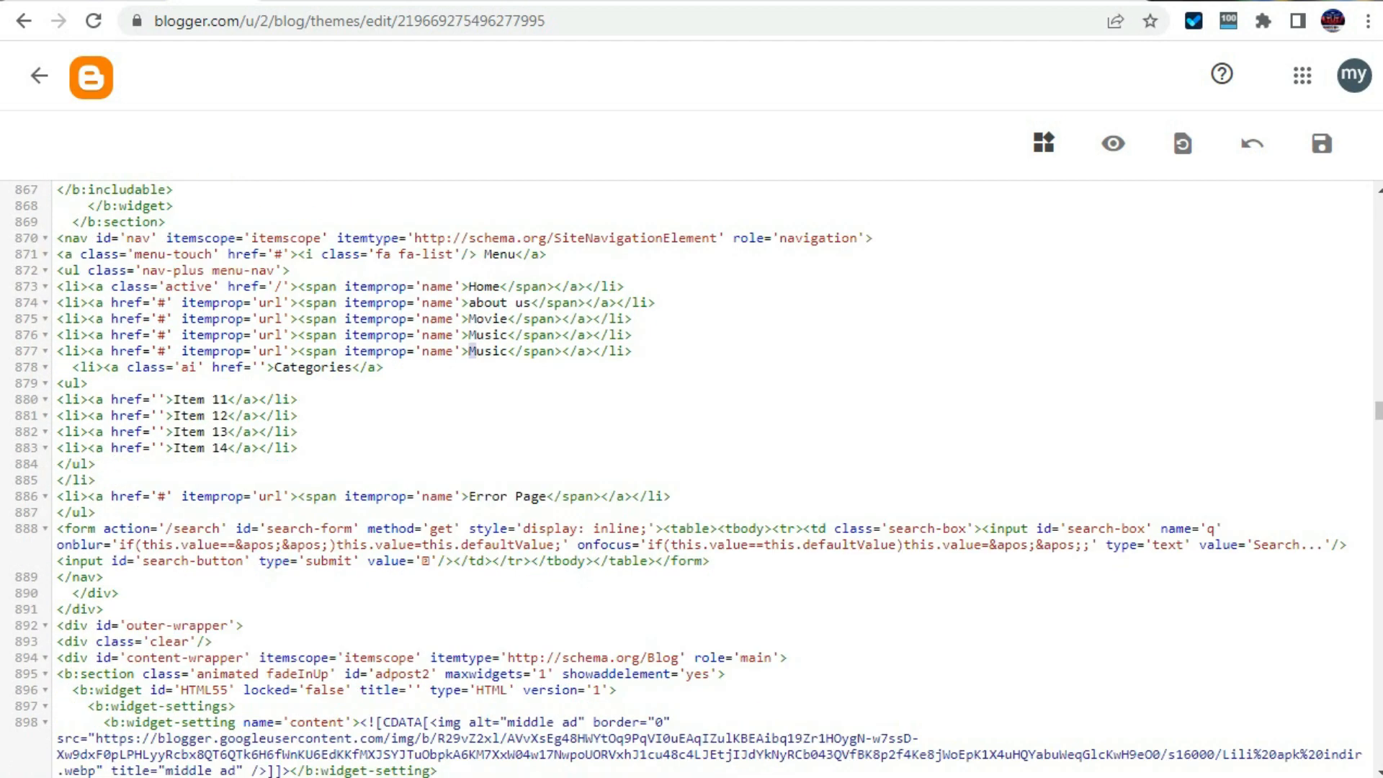
Delete the Categories entry with its Item 11 to Item 14 sublist and the leftover closing li tag from the navigation code.
drag(383, 367, 64, 366)
key(BackSpace)
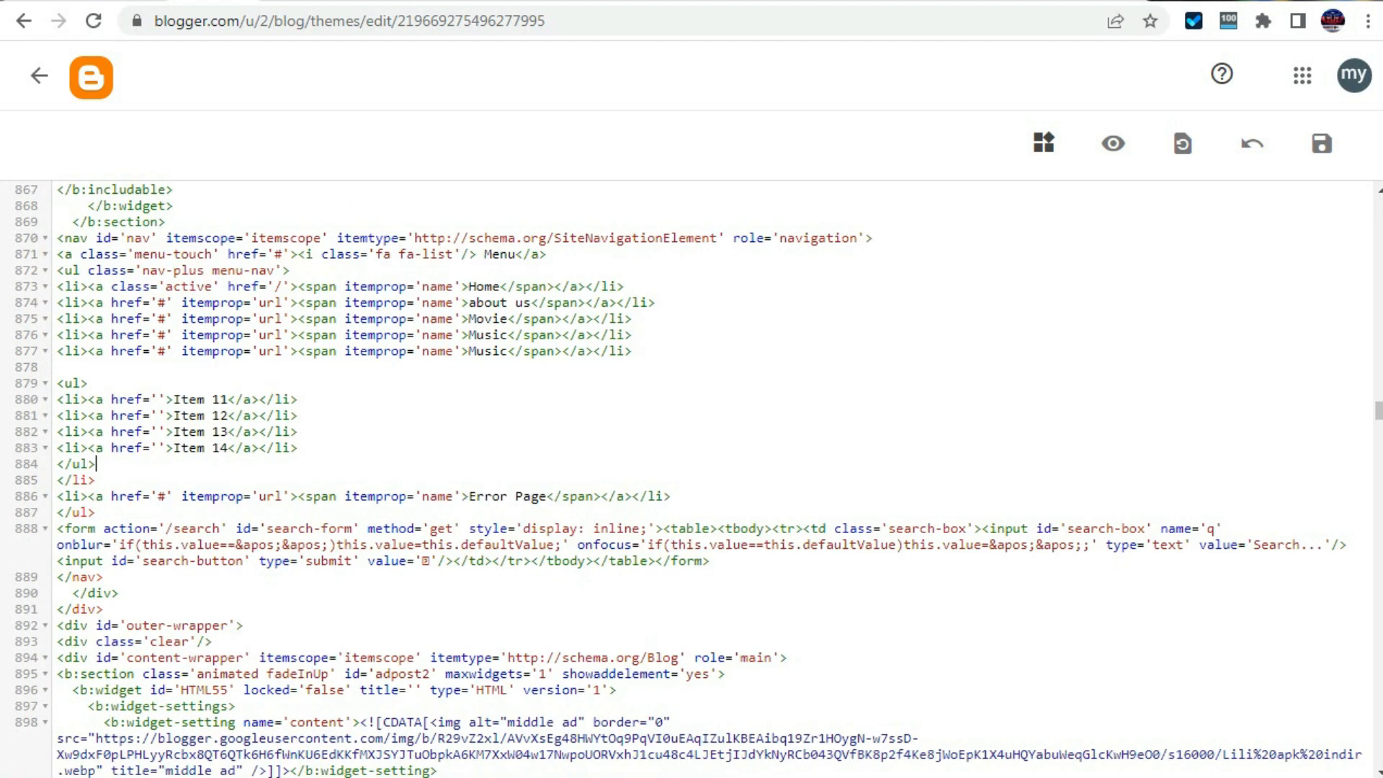
key(shift+Up)
key(shift+Up)
key(shift+Up)
key(shift+Up)
key(shift+Up)
key(shift+Home)
key(BackSpace)
scroll(692, 479, up, 2)
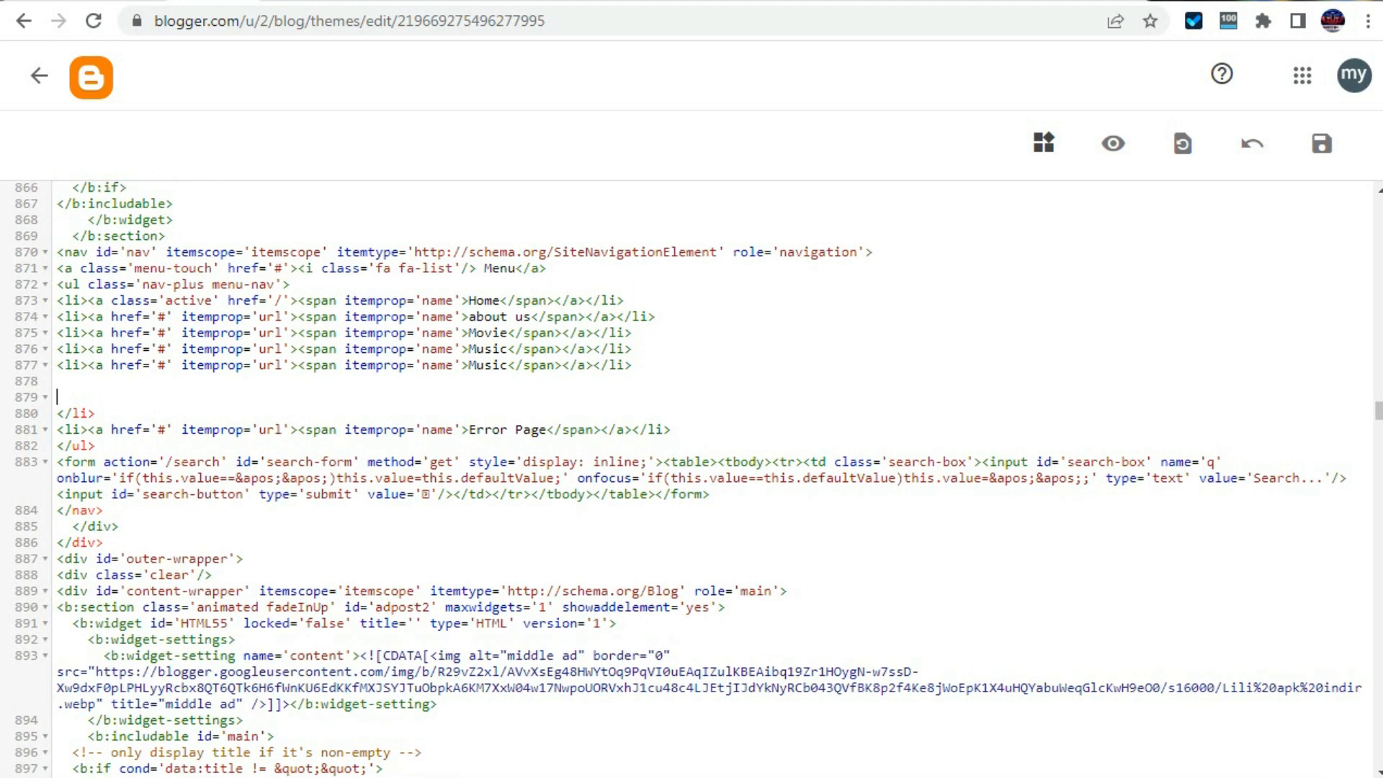
drag(96, 507, 57, 507)
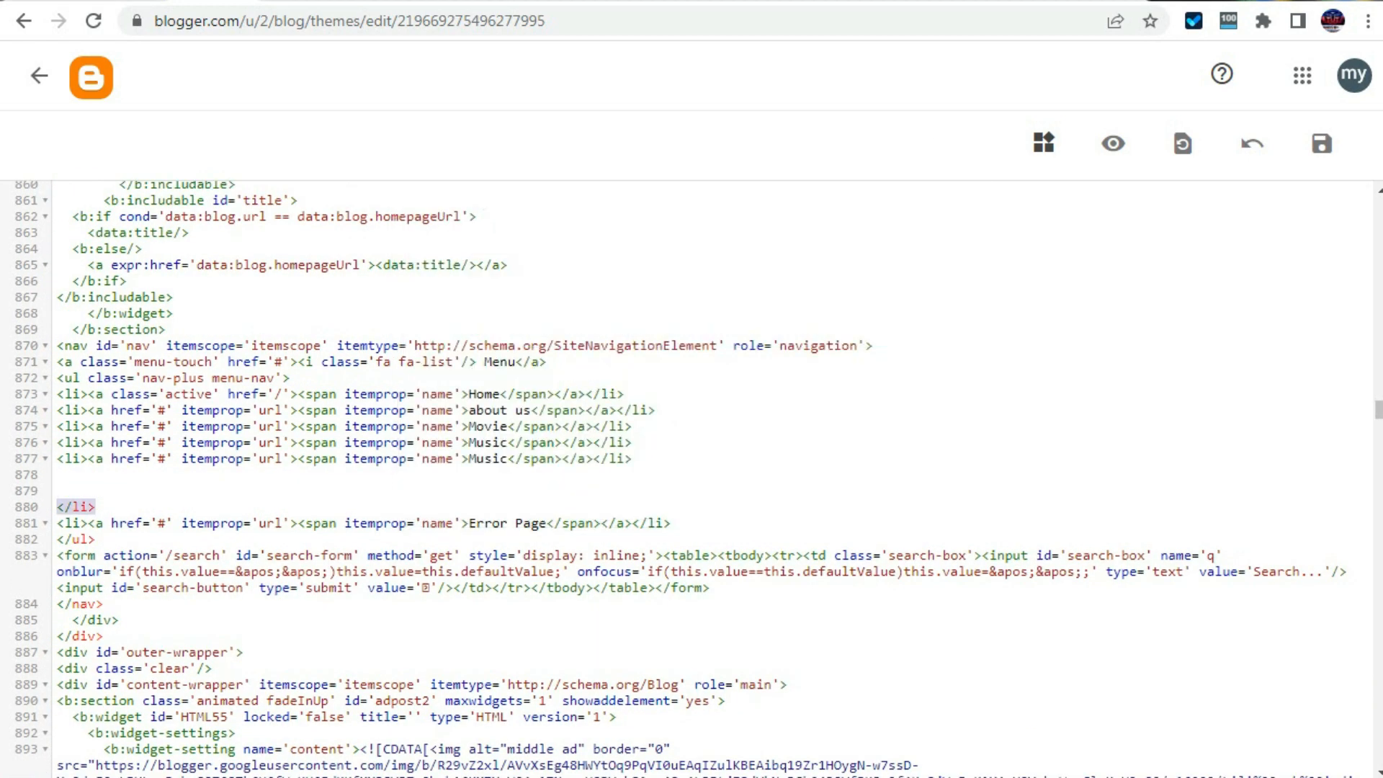
key(BackSpace)
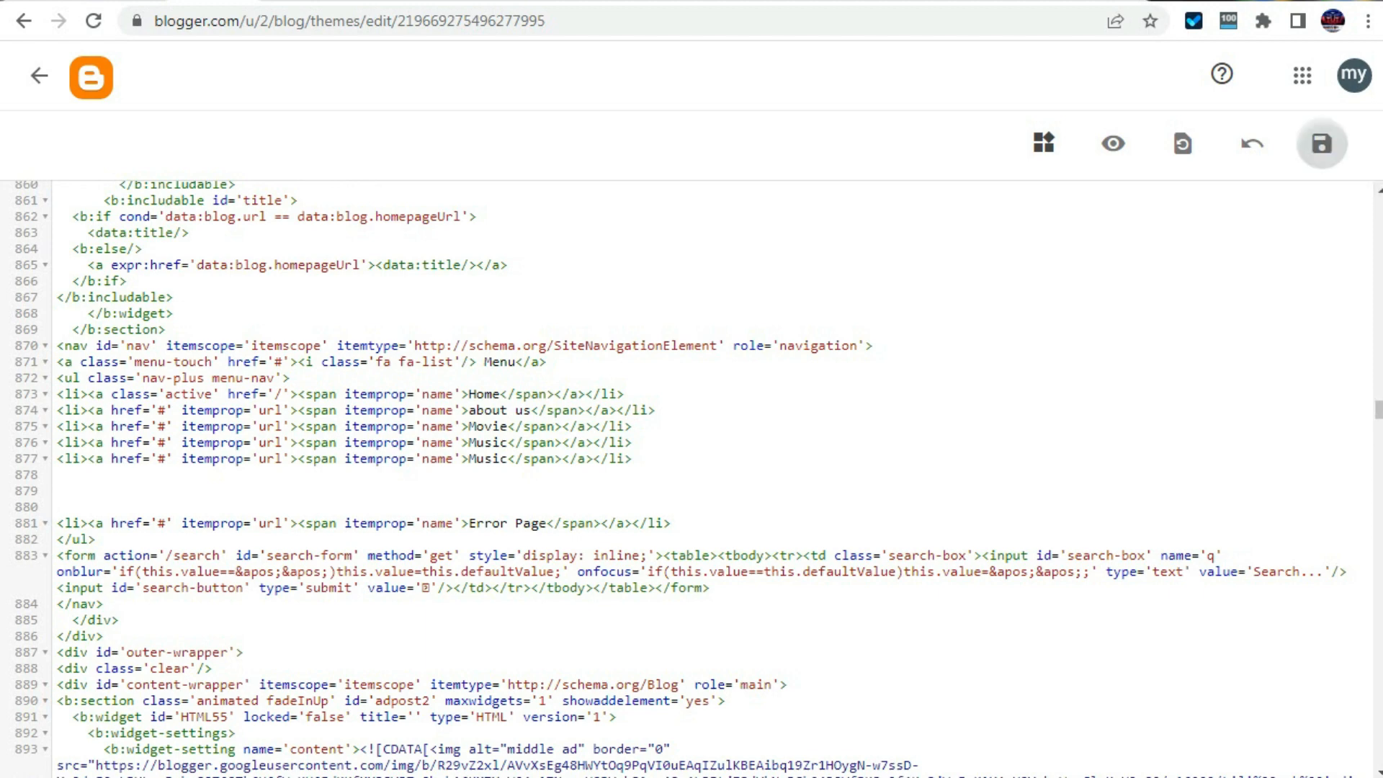
Save the theme code and reload the live blog to check its navigation menu.
click(1321, 143)
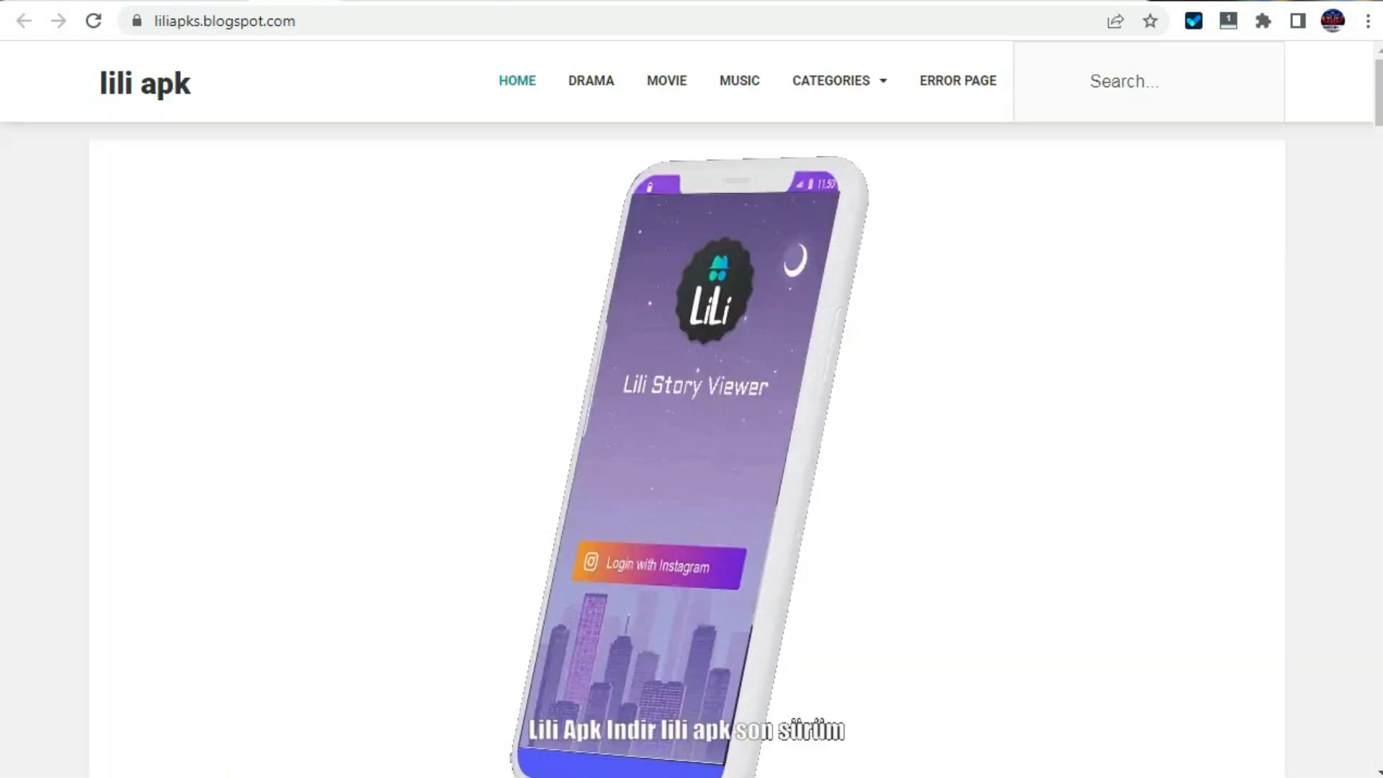
click(93, 21)
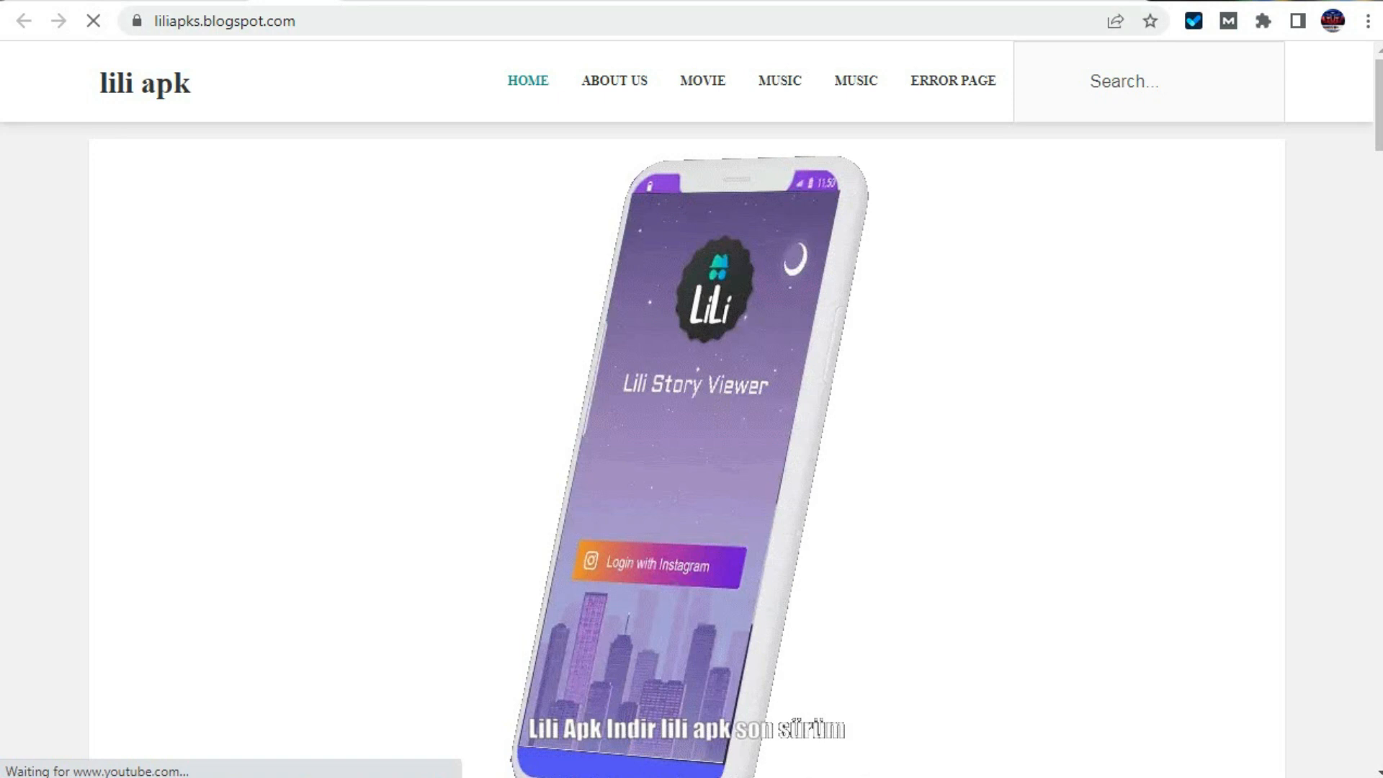
key(ctrl+shift+Tab)
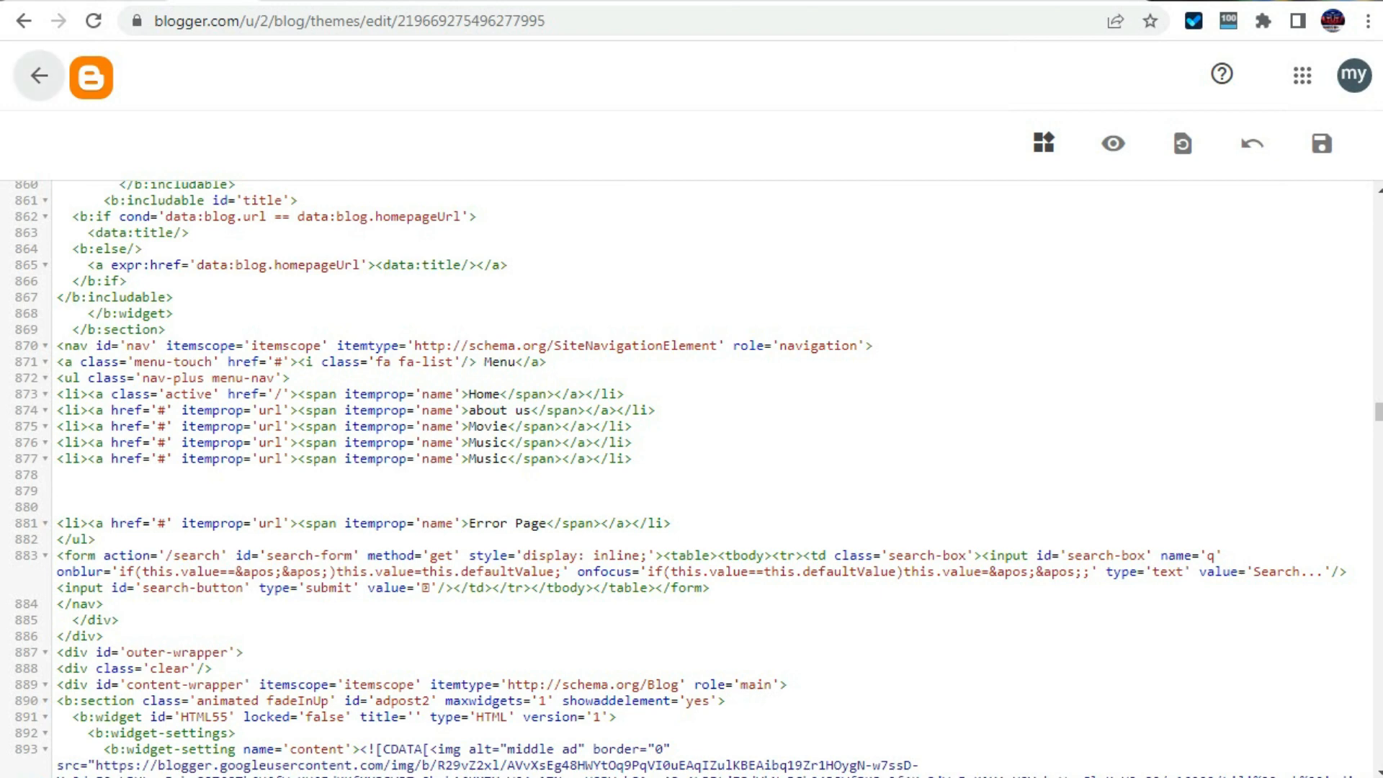
Leave the theme code editor and create a new blog page titled "about us".
click(39, 76)
scroll(129, 596, down, 2)
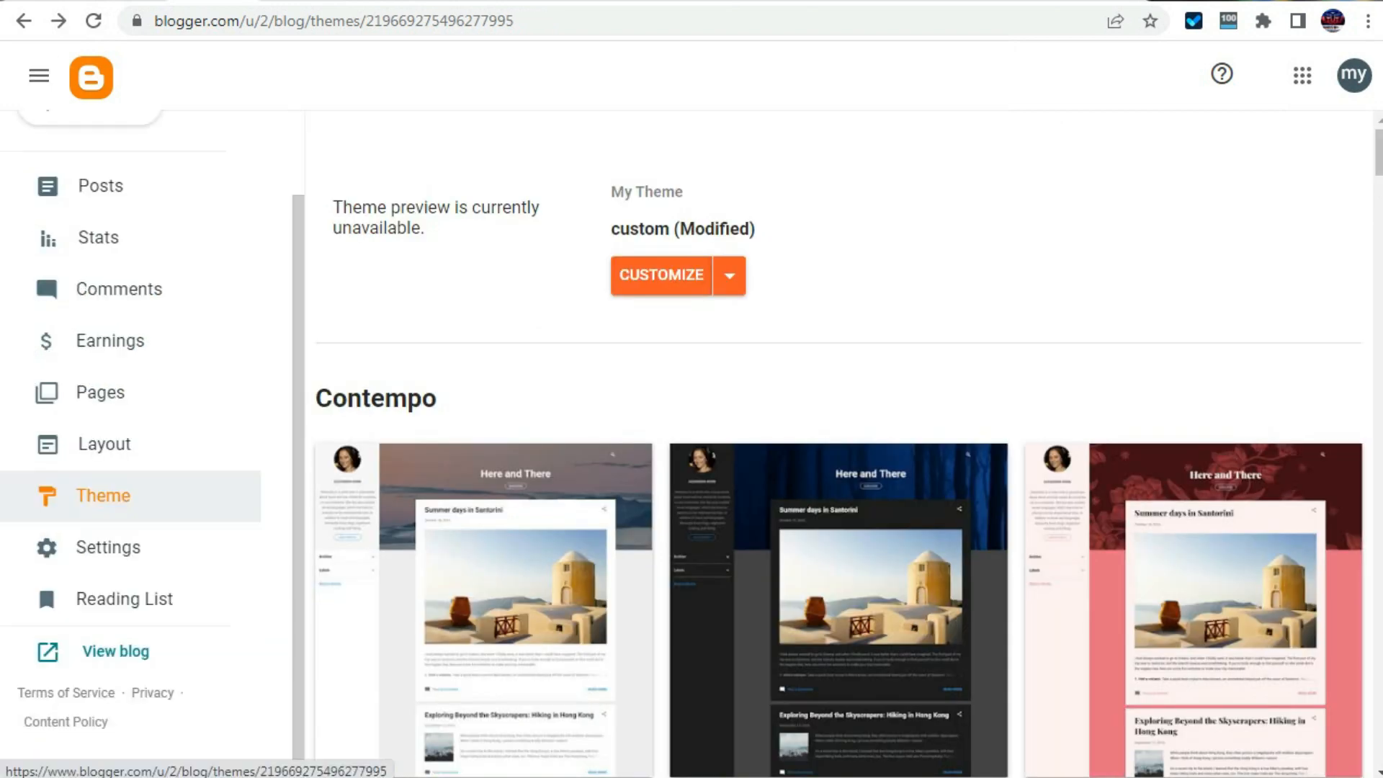
click(101, 385)
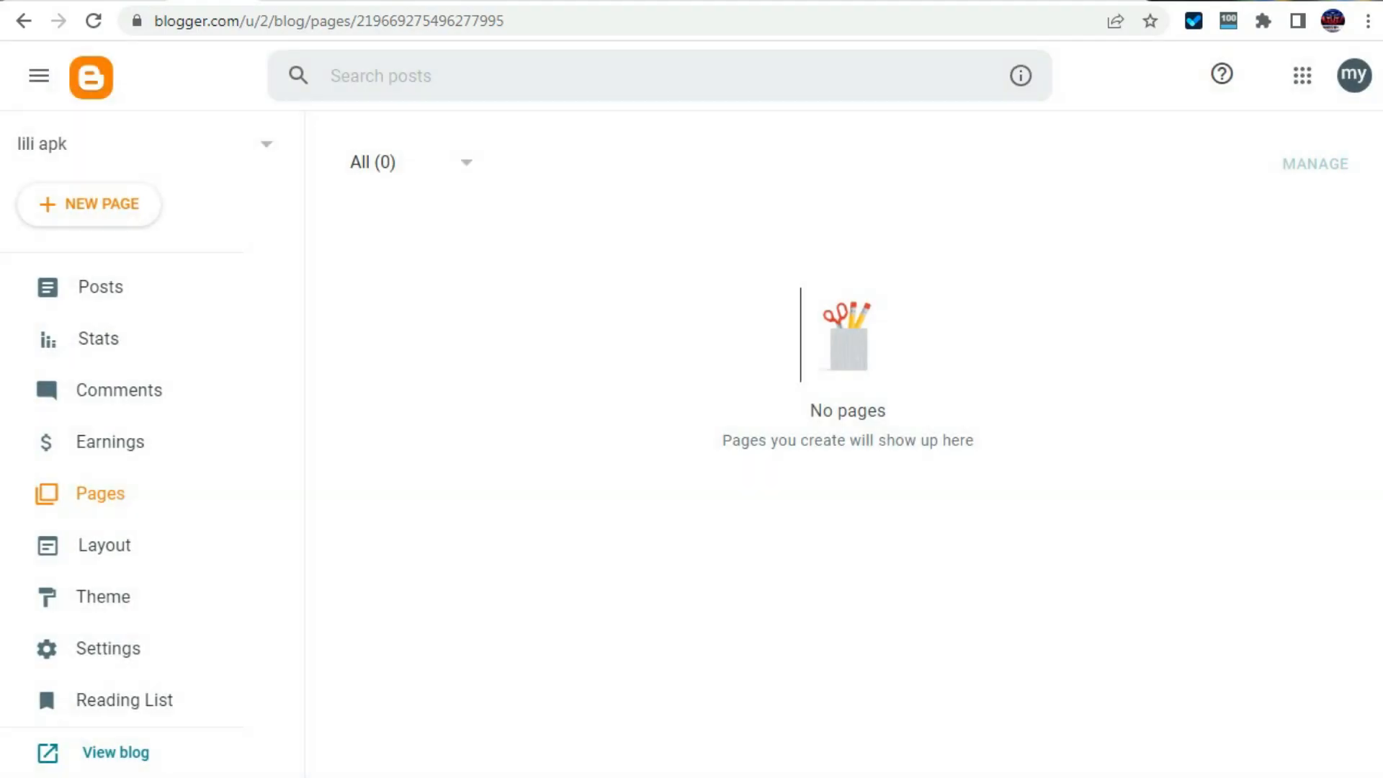
click(89, 204)
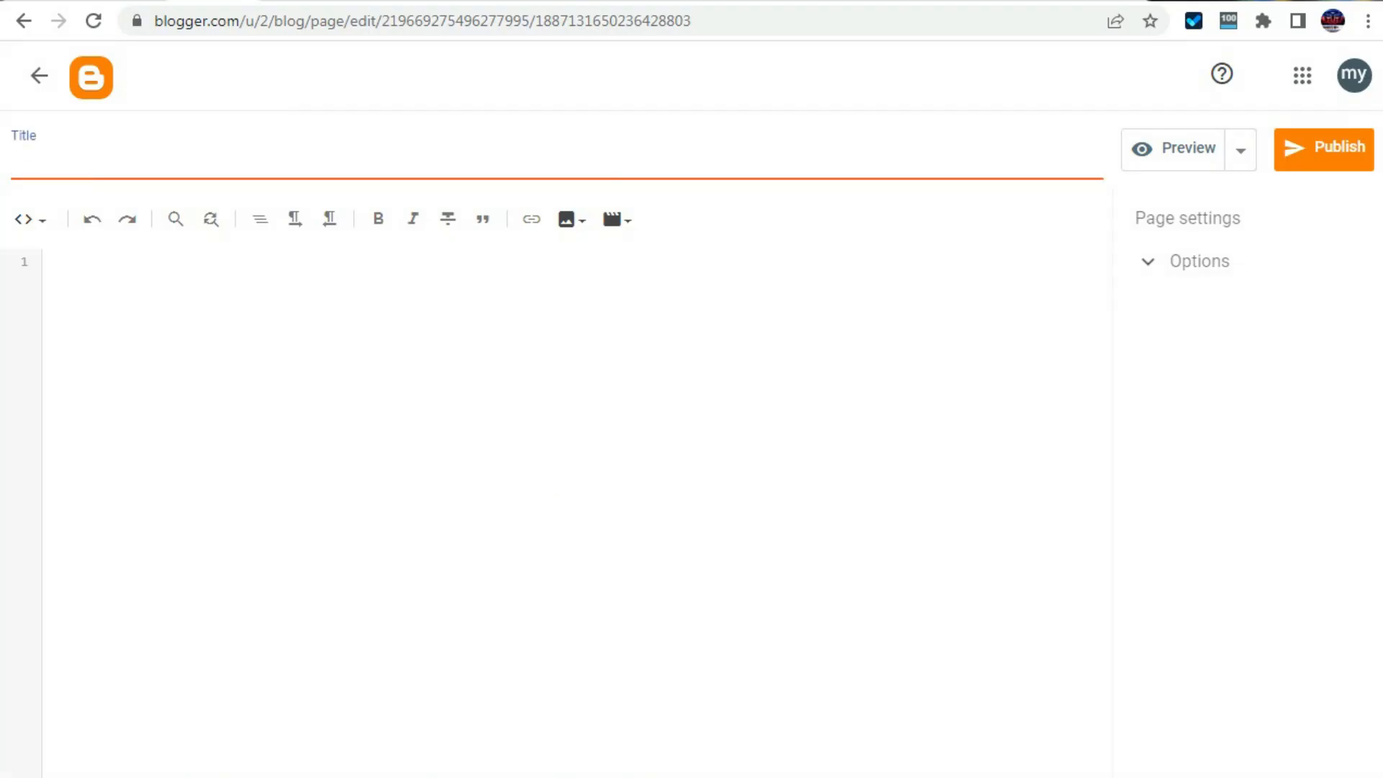
text(abou u)
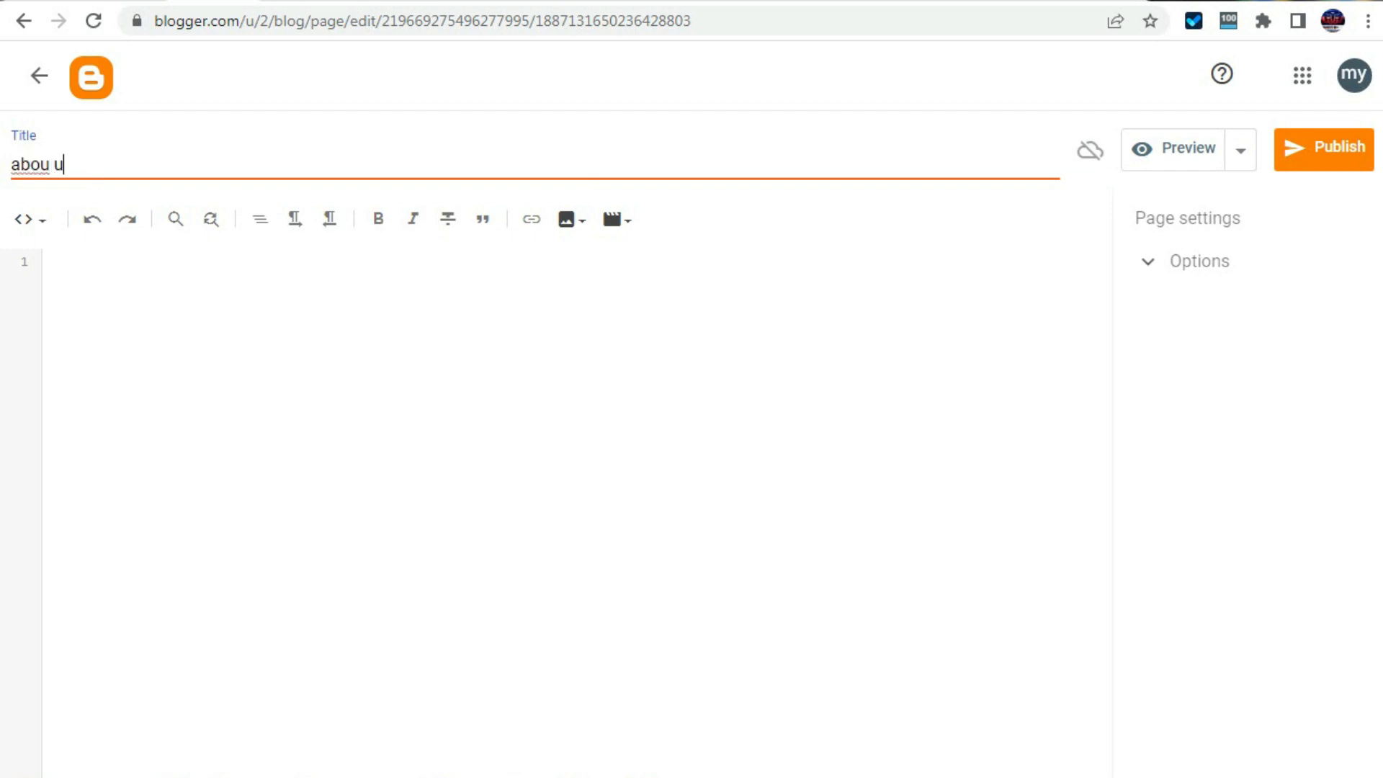
key(BackSpace)
key(BackSpace)
key(BackSpace)
text(ut us)
click(51, 261)
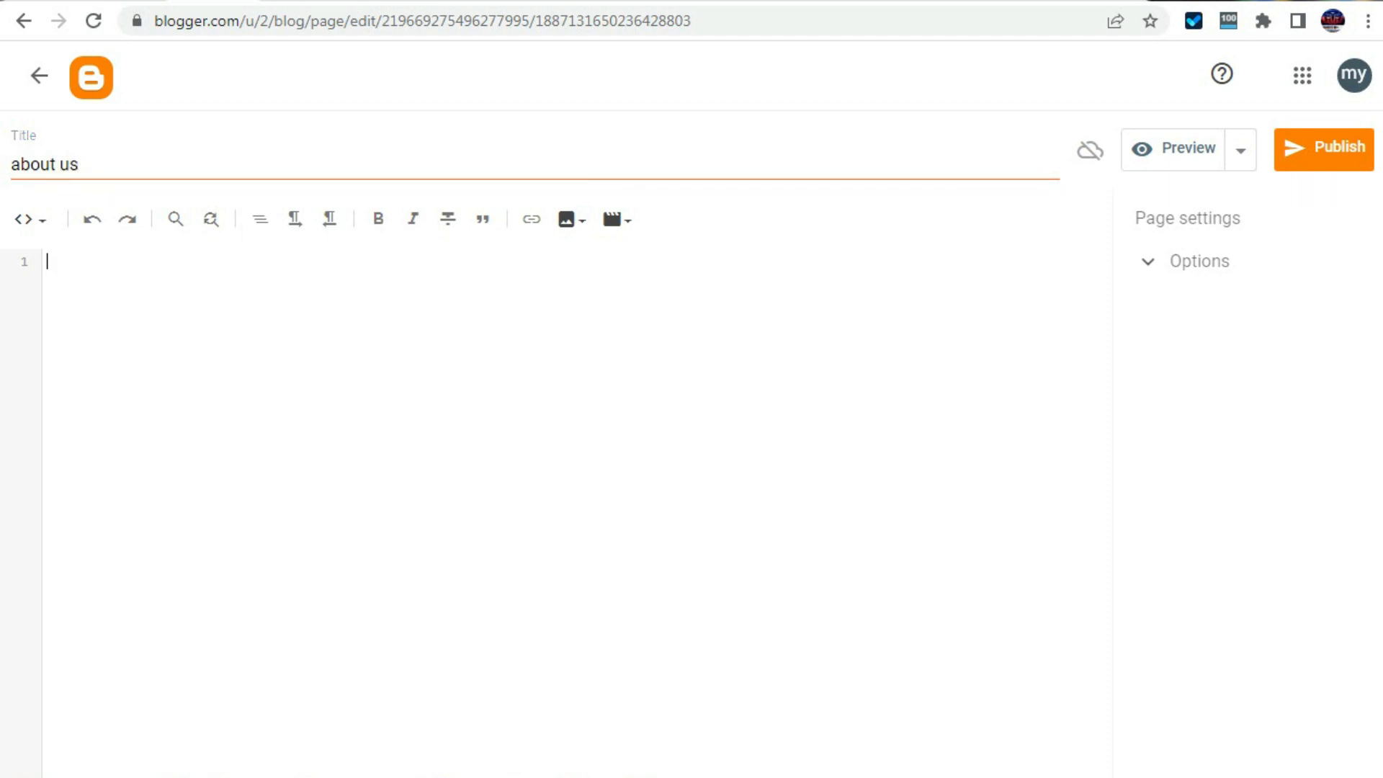
Publish the about us page from the Compose view and copy its link address.
click(29, 218)
click(92, 275)
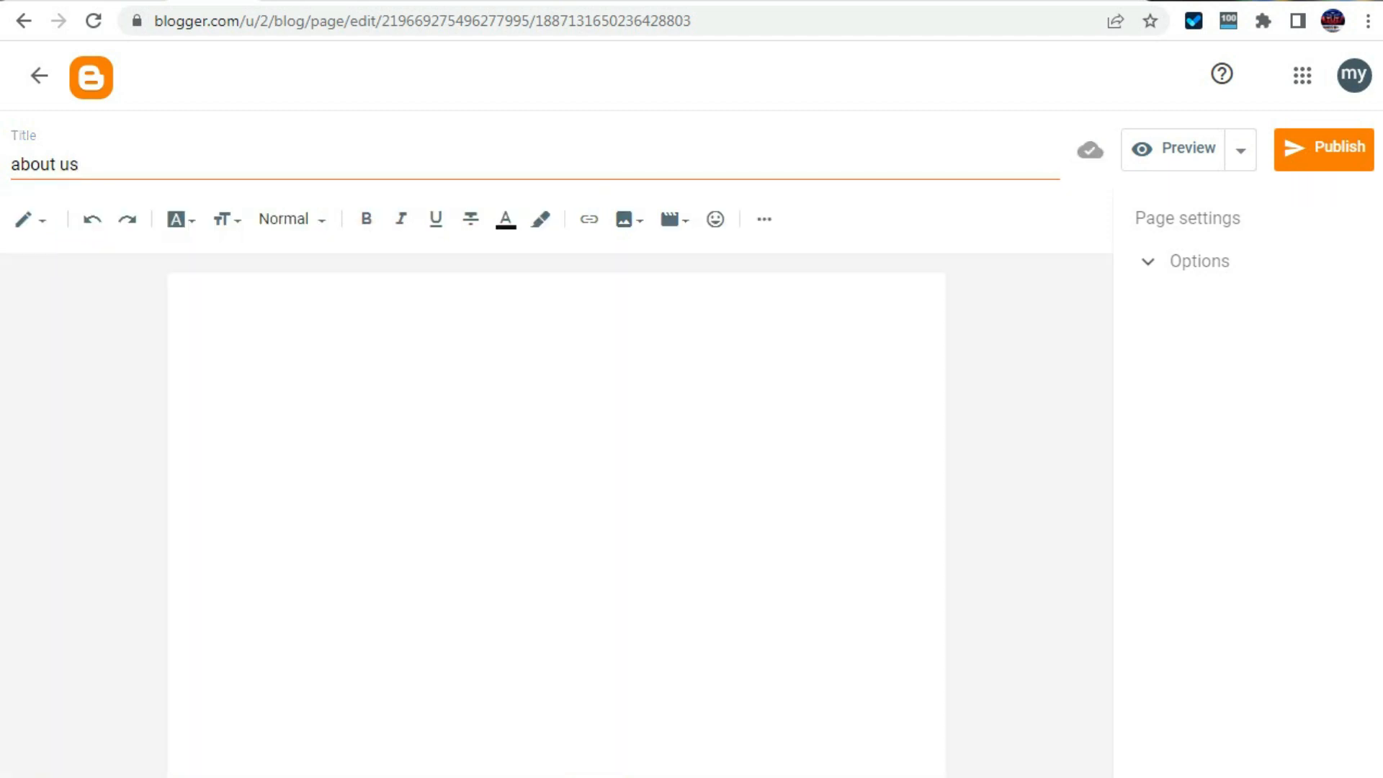
click(186, 299)
click(1324, 149)
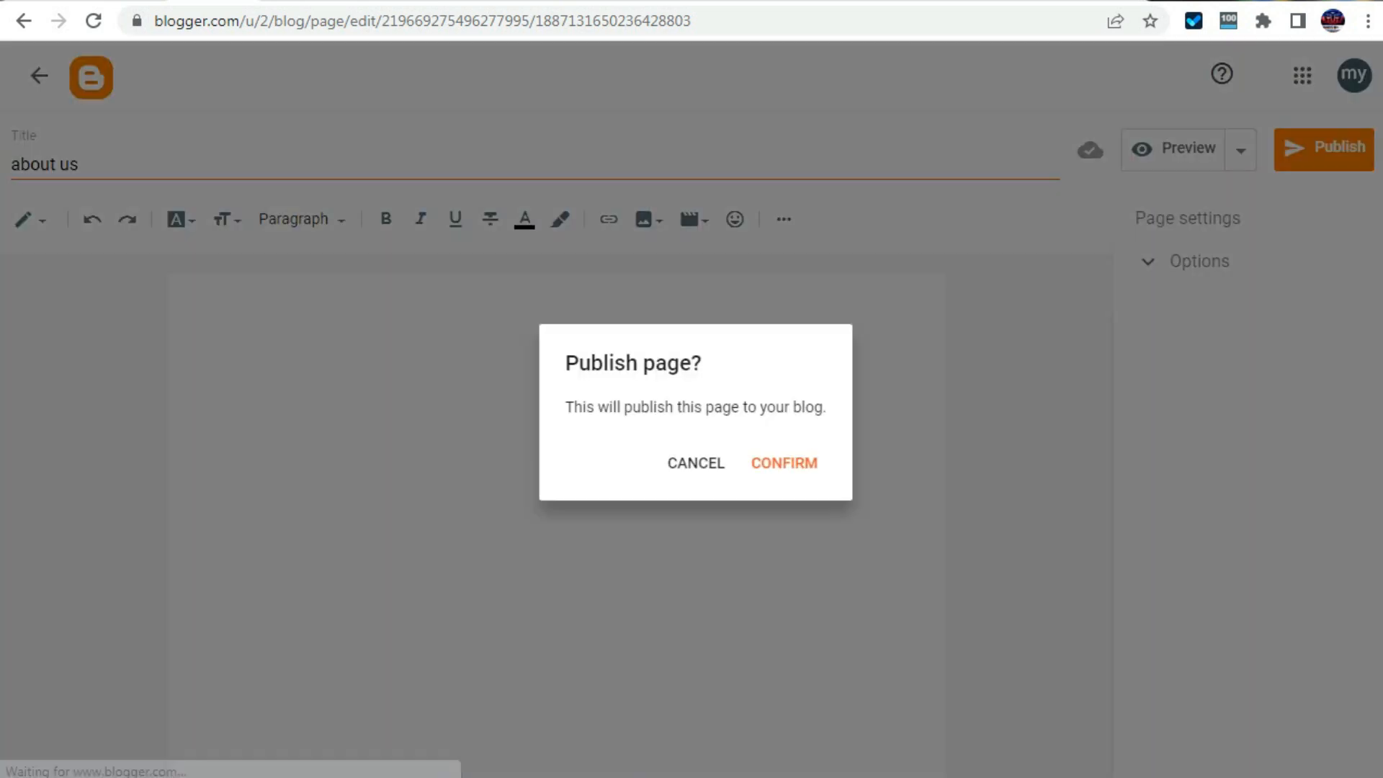
click(784, 463)
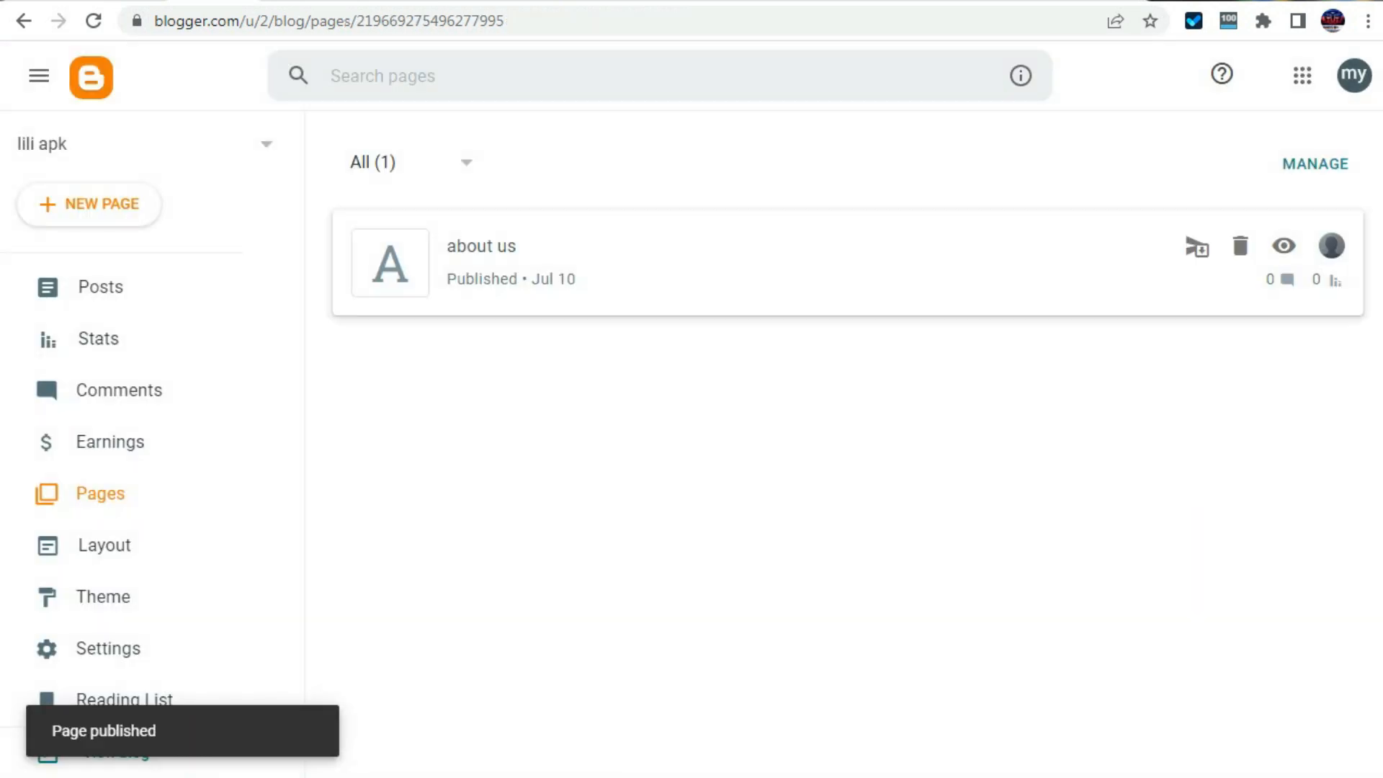
right_click(1283, 245)
key(Escape)
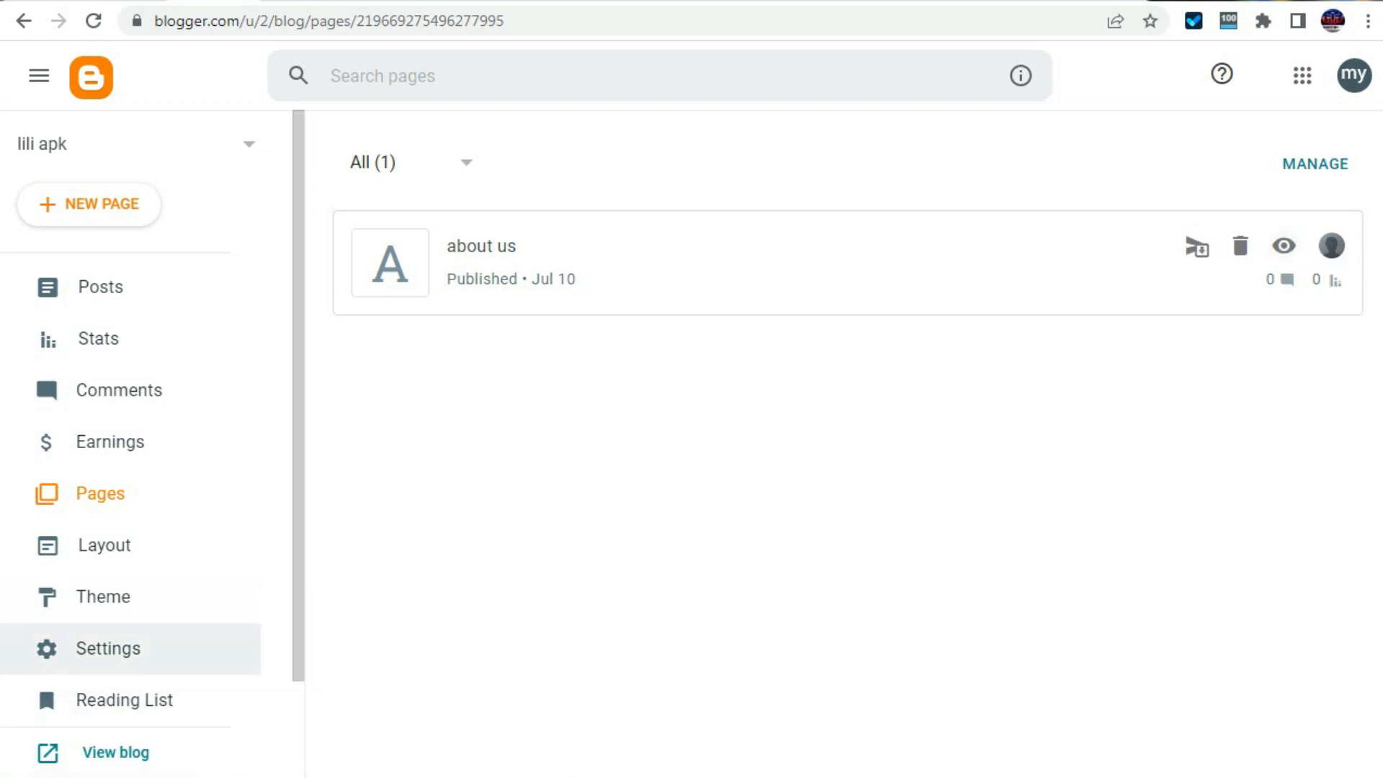
Open the theme's HTML code for editing and search it for "about".
click(103, 596)
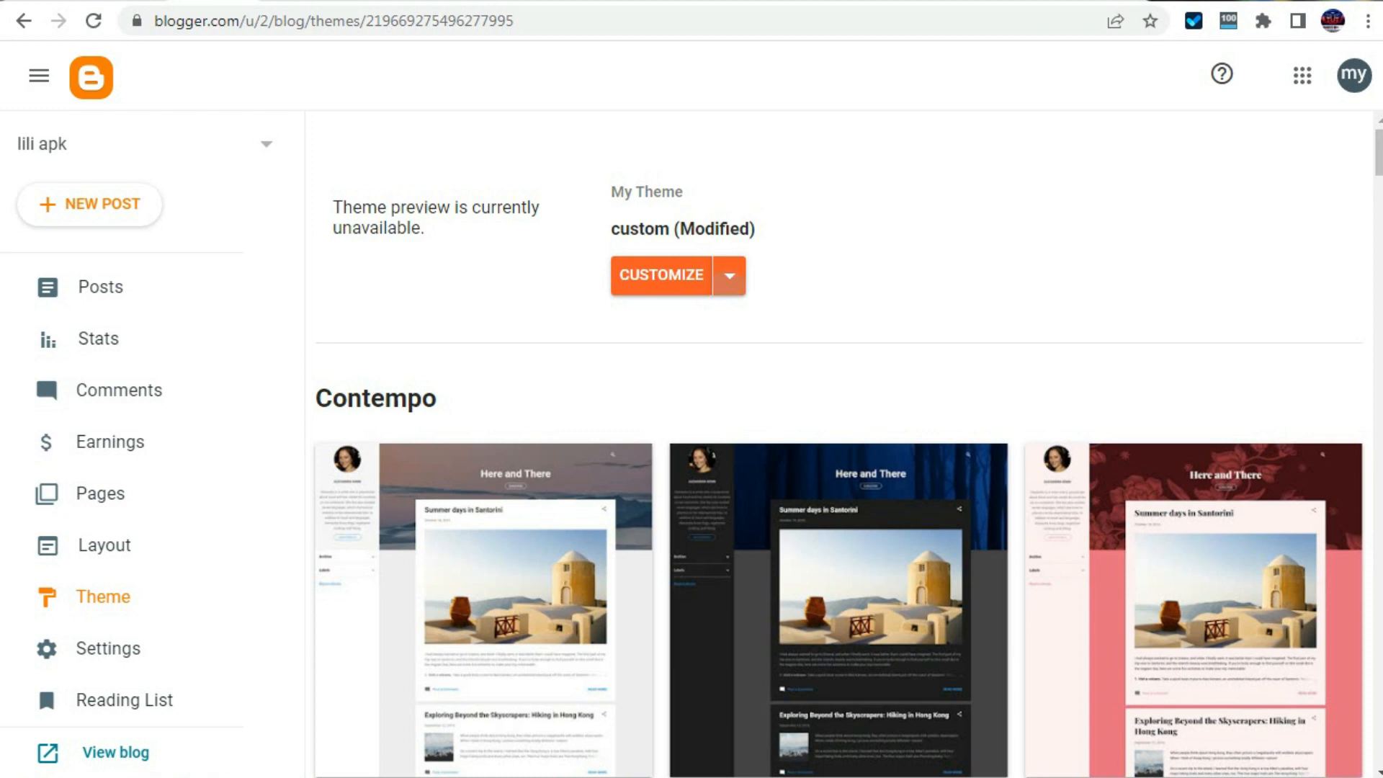
click(729, 275)
click(461, 447)
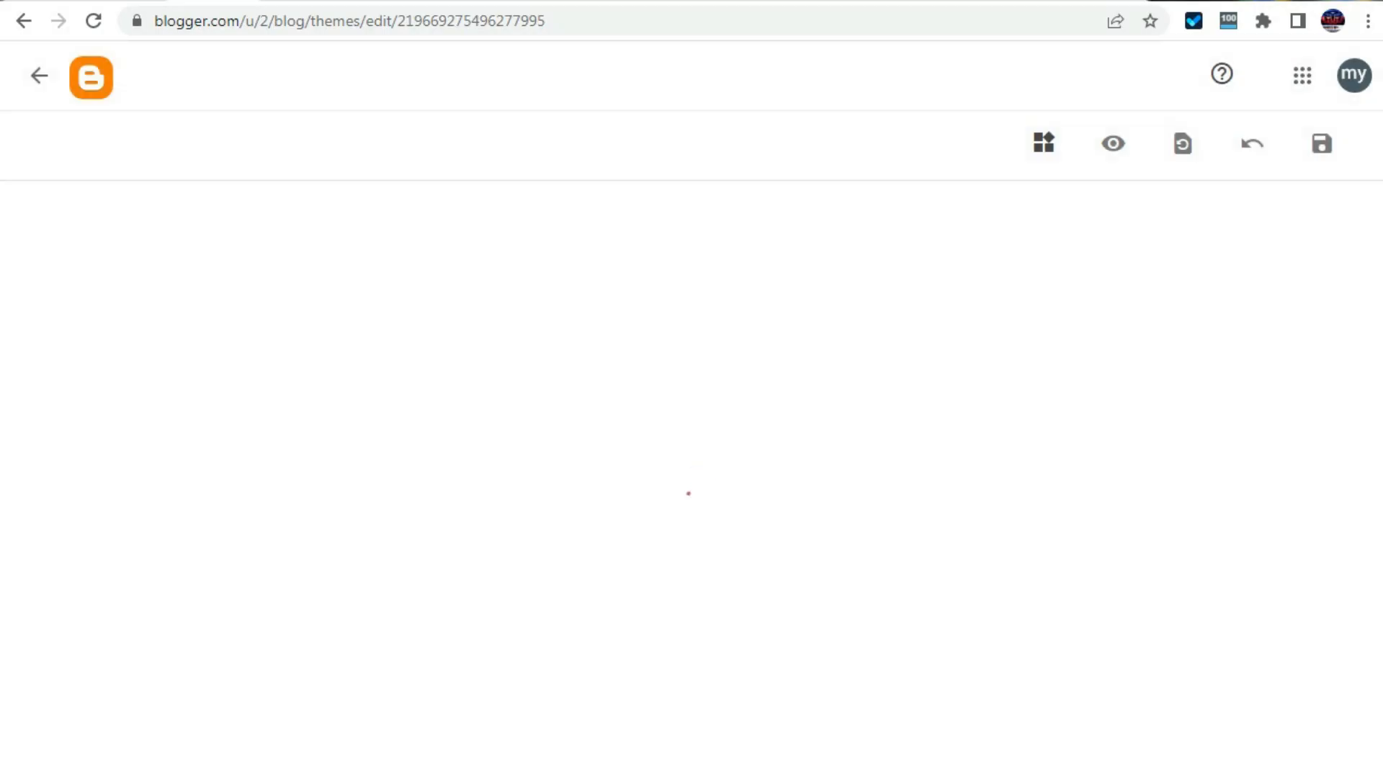
key(ctrl+f)
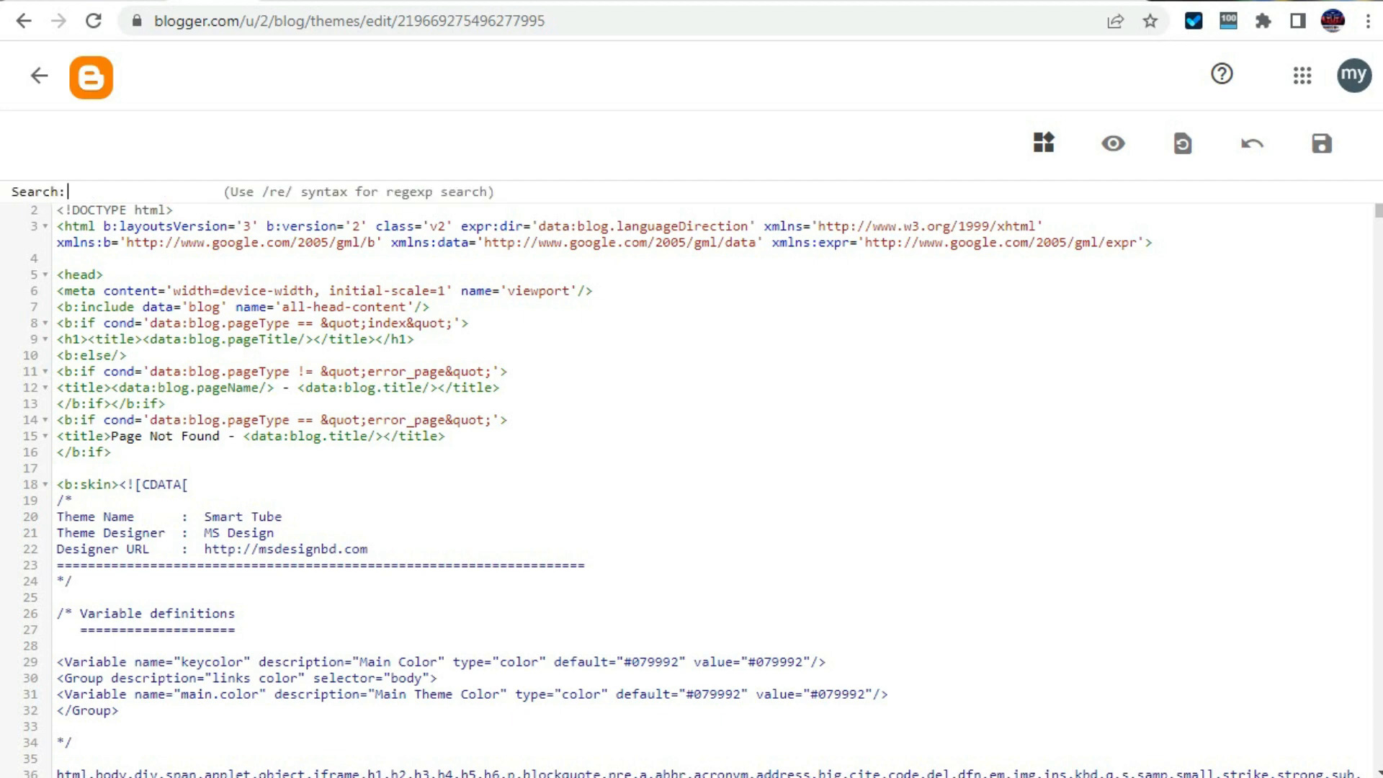
text(about)
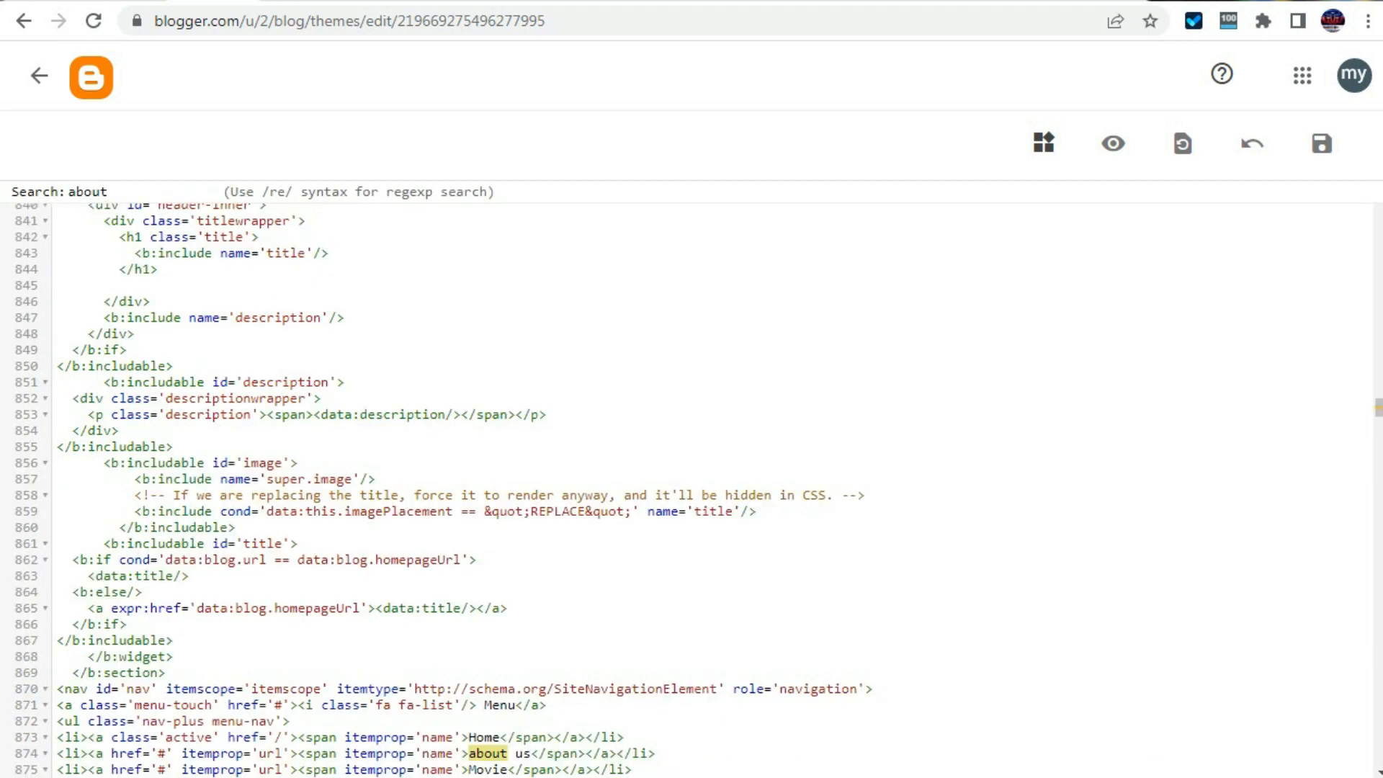
scroll(460, 490, down, 3)
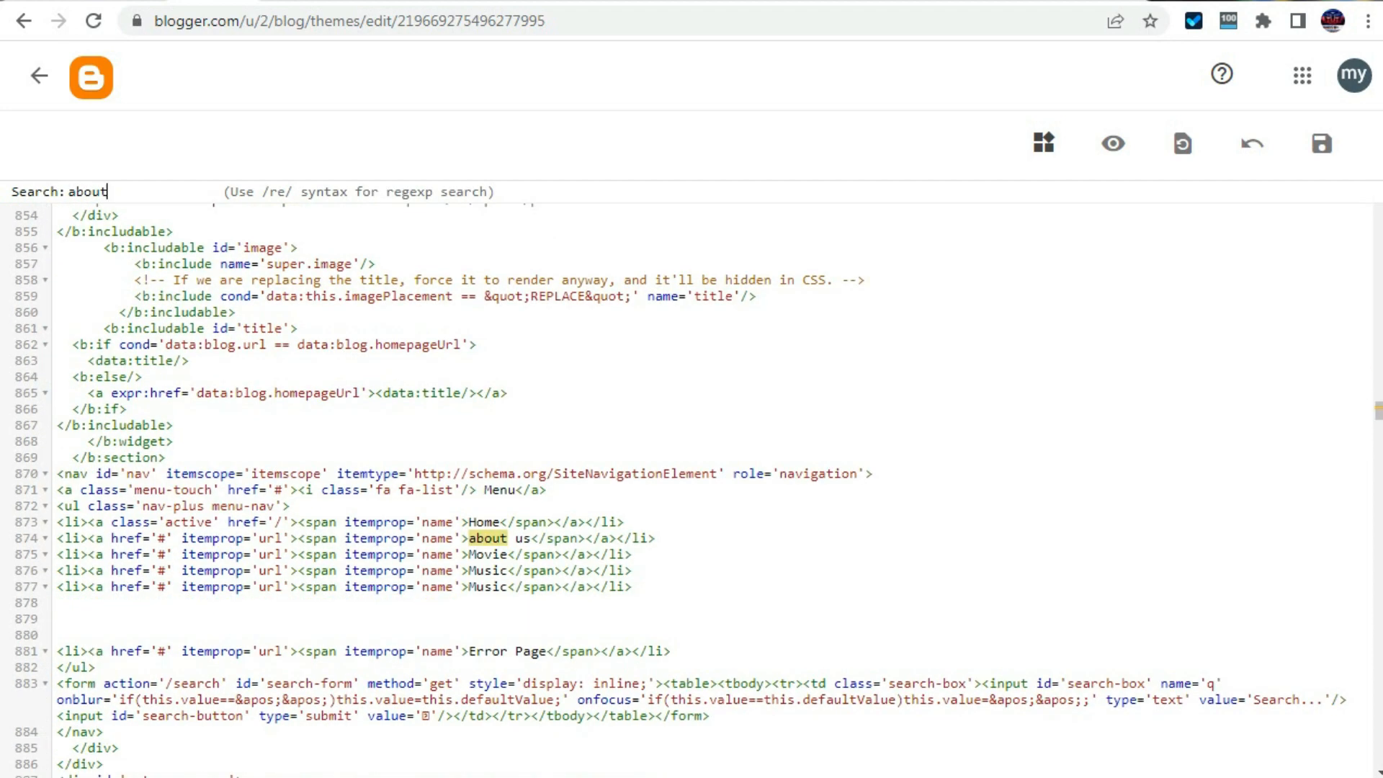
mouse_move(158, 538)
mouse_down()
mouse_move(166, 554)
mouse_move(158, 538)
mouse_up()
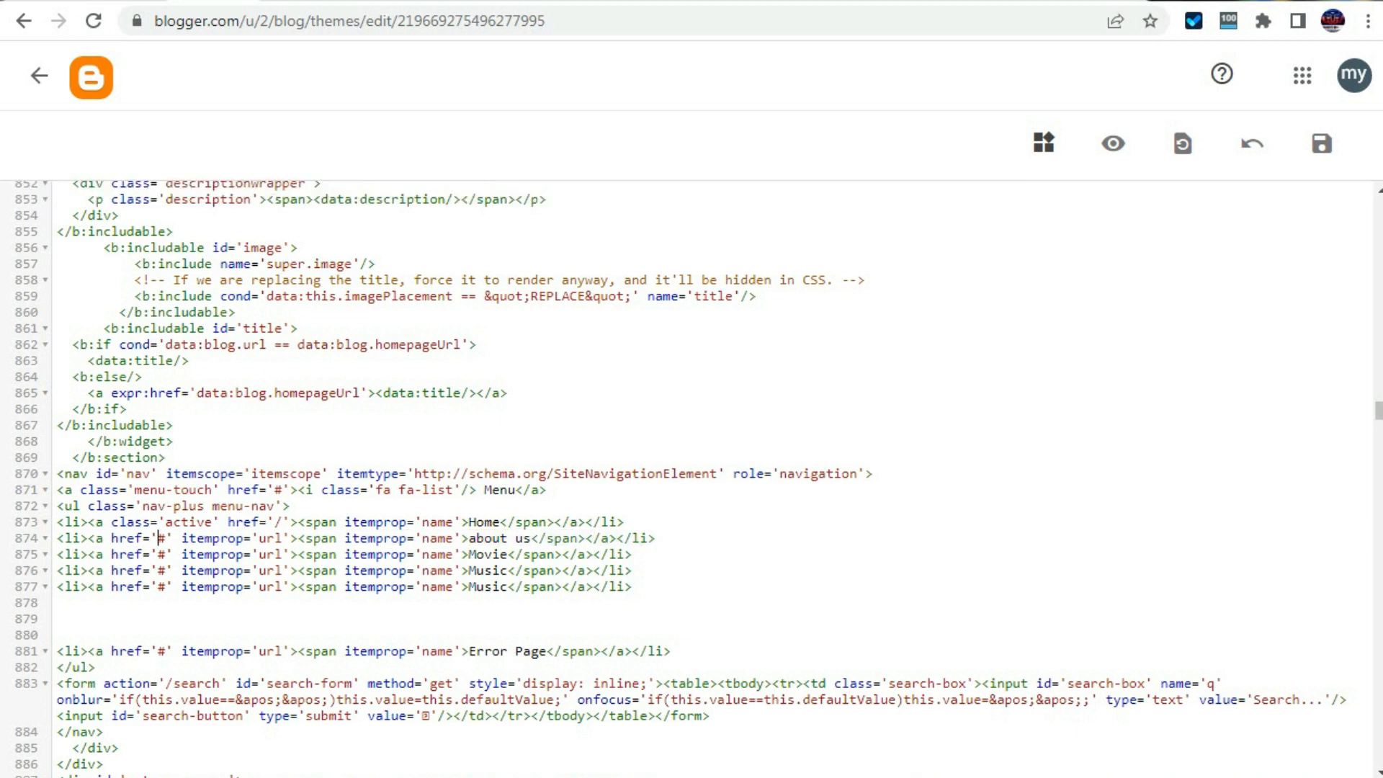
text(https://liliapks.blogspot.com/p/about-us.html)
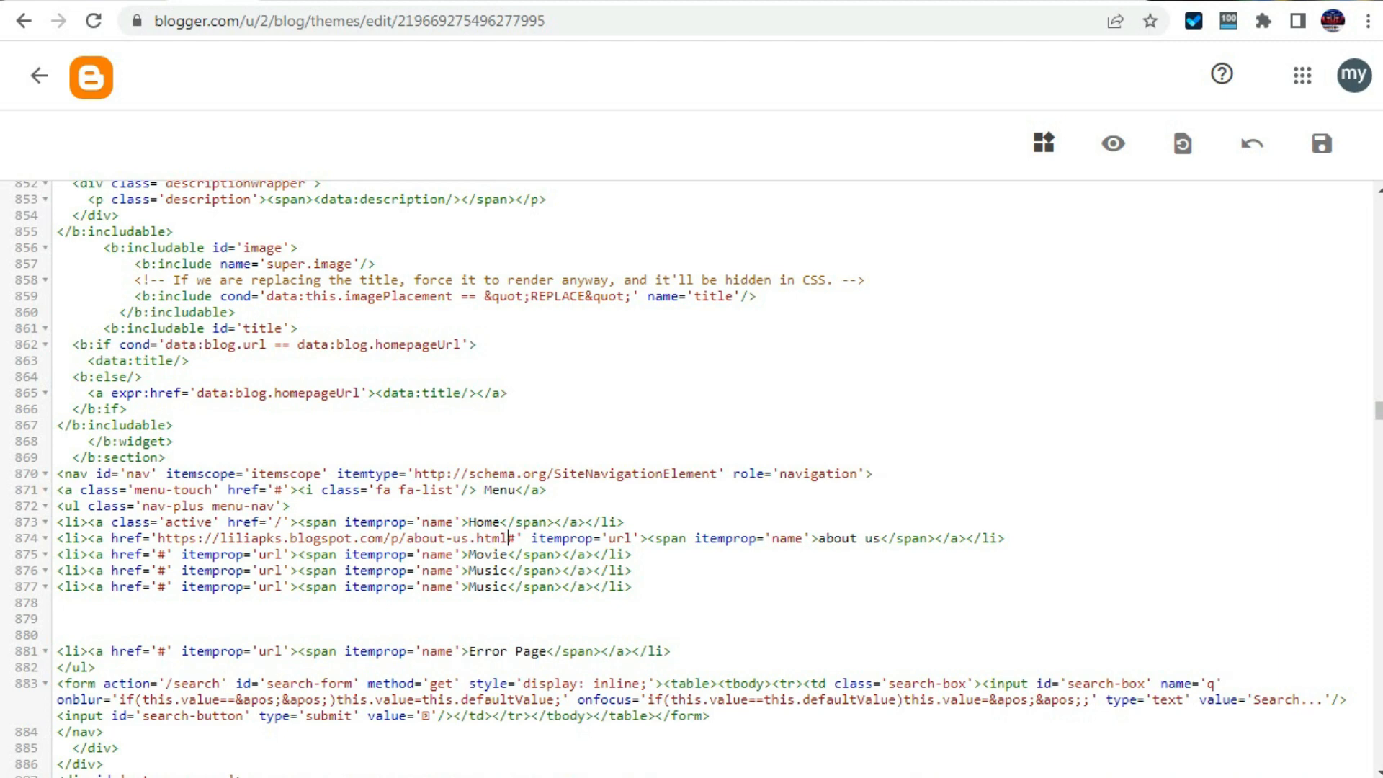
click(1321, 143)
key(BackSpace)
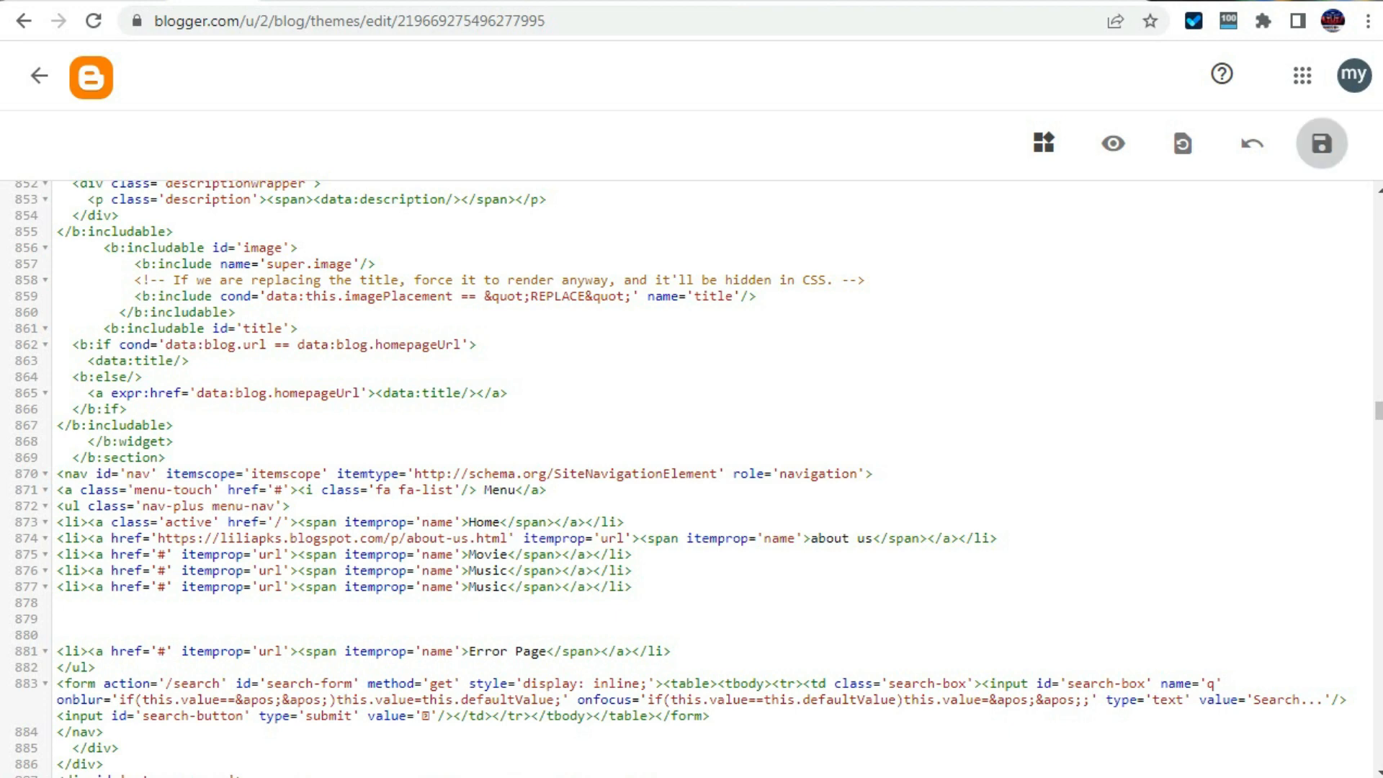
Save the theme code again and leave the HTML editor.
click(1322, 144)
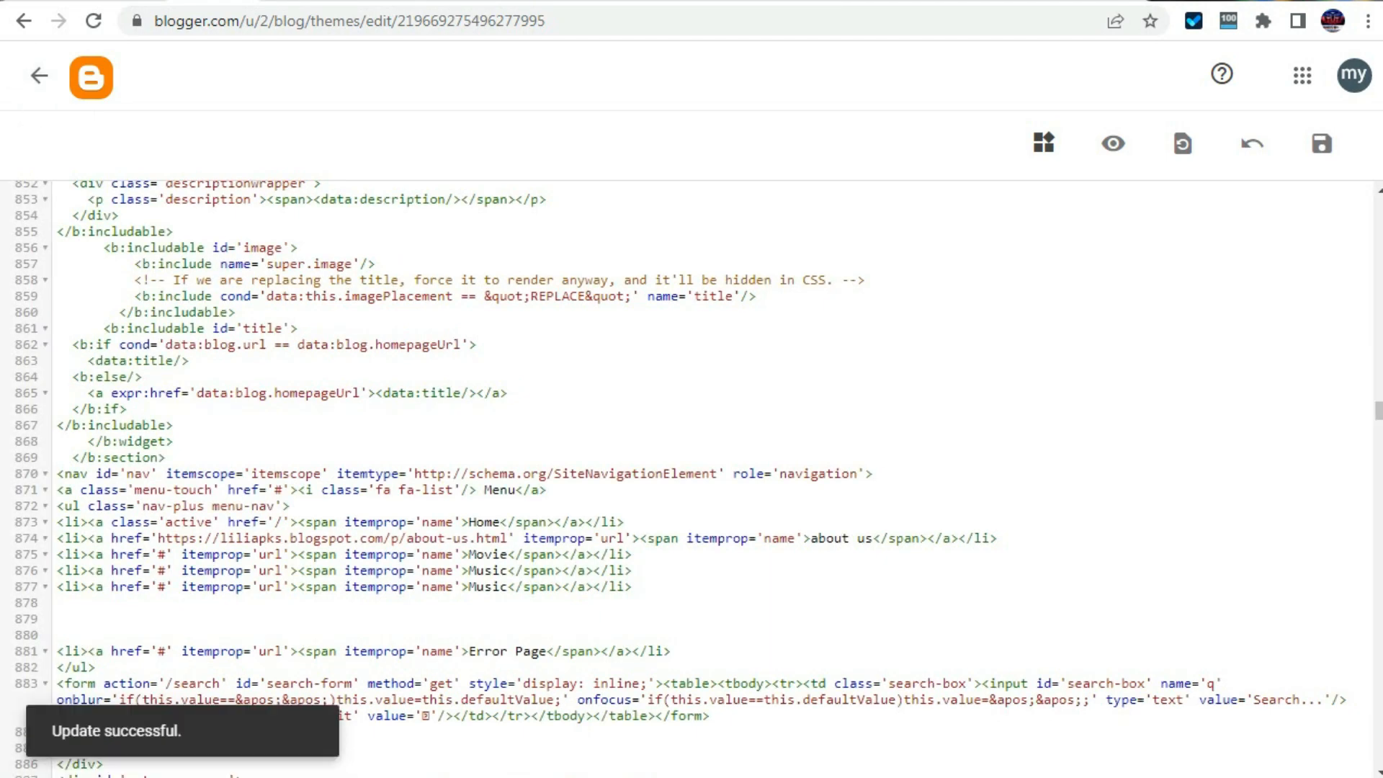
click(38, 75)
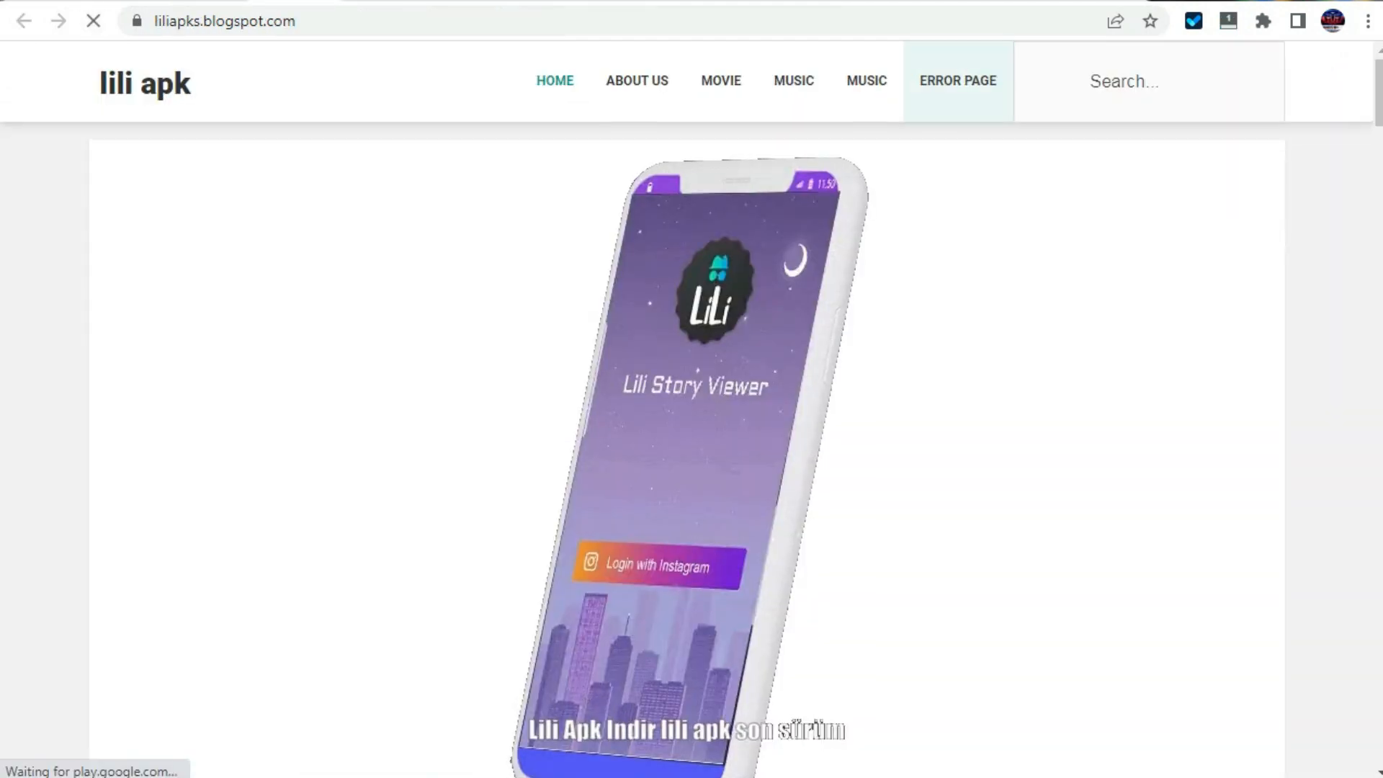
Look through the live blog's home page from the header menu down to the end of its content.
scroll(691, 388, down, 20)
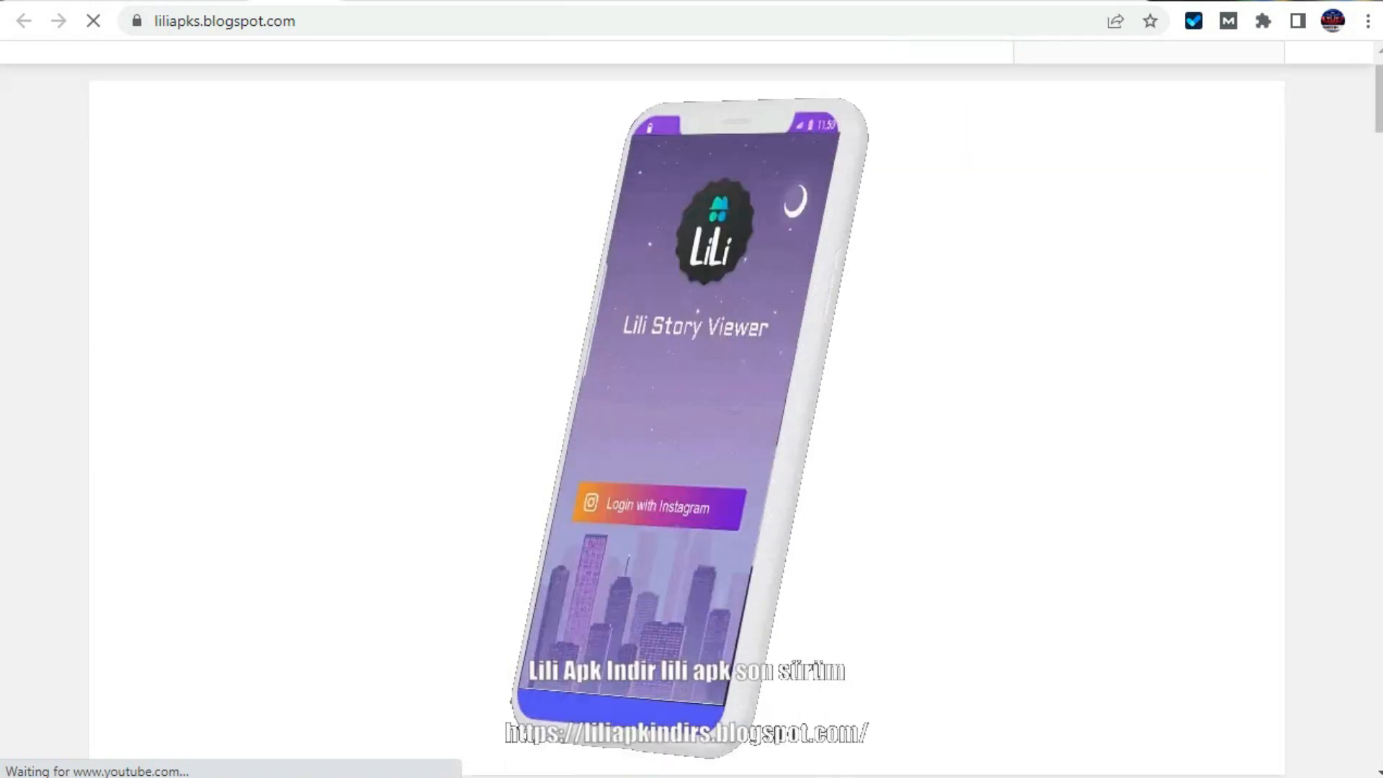
scroll(691, 389, down, 20)
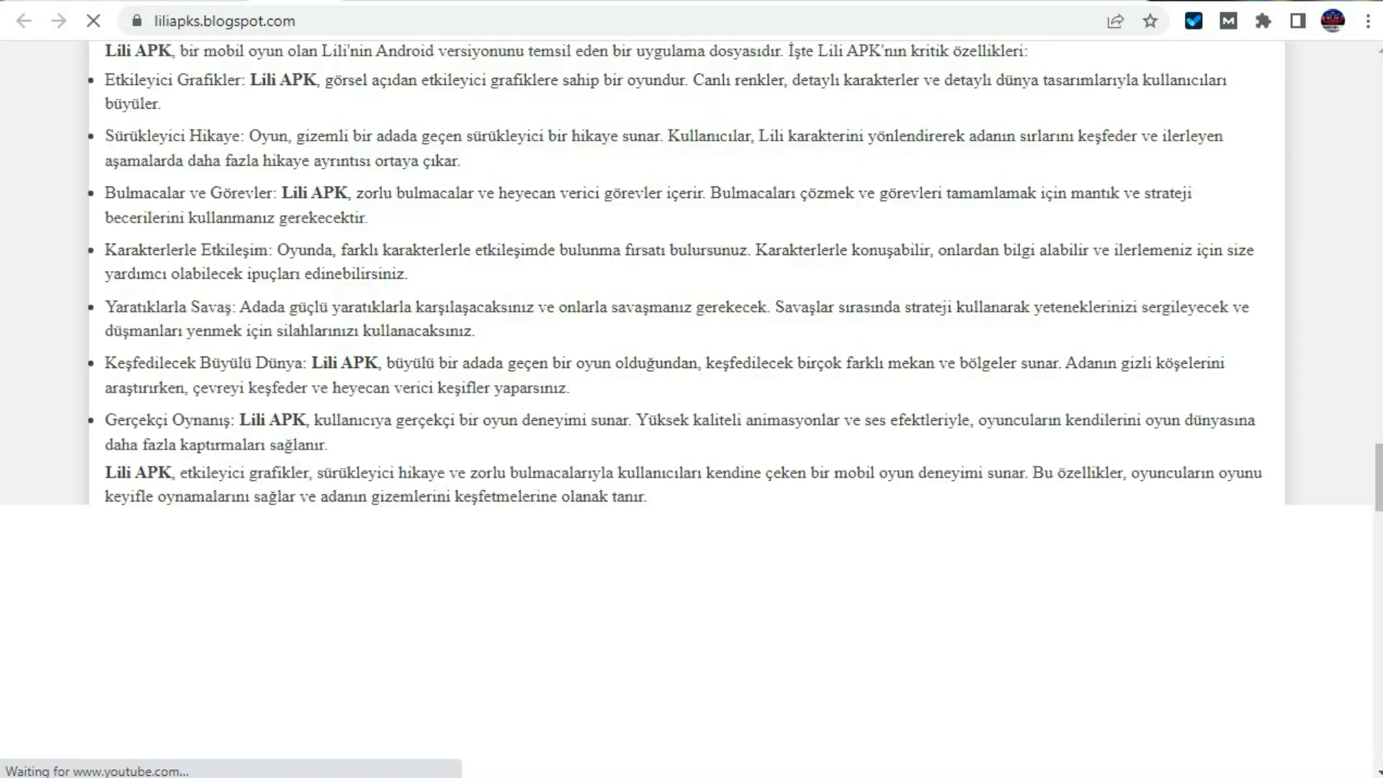
scroll(692, 389, down, 1)
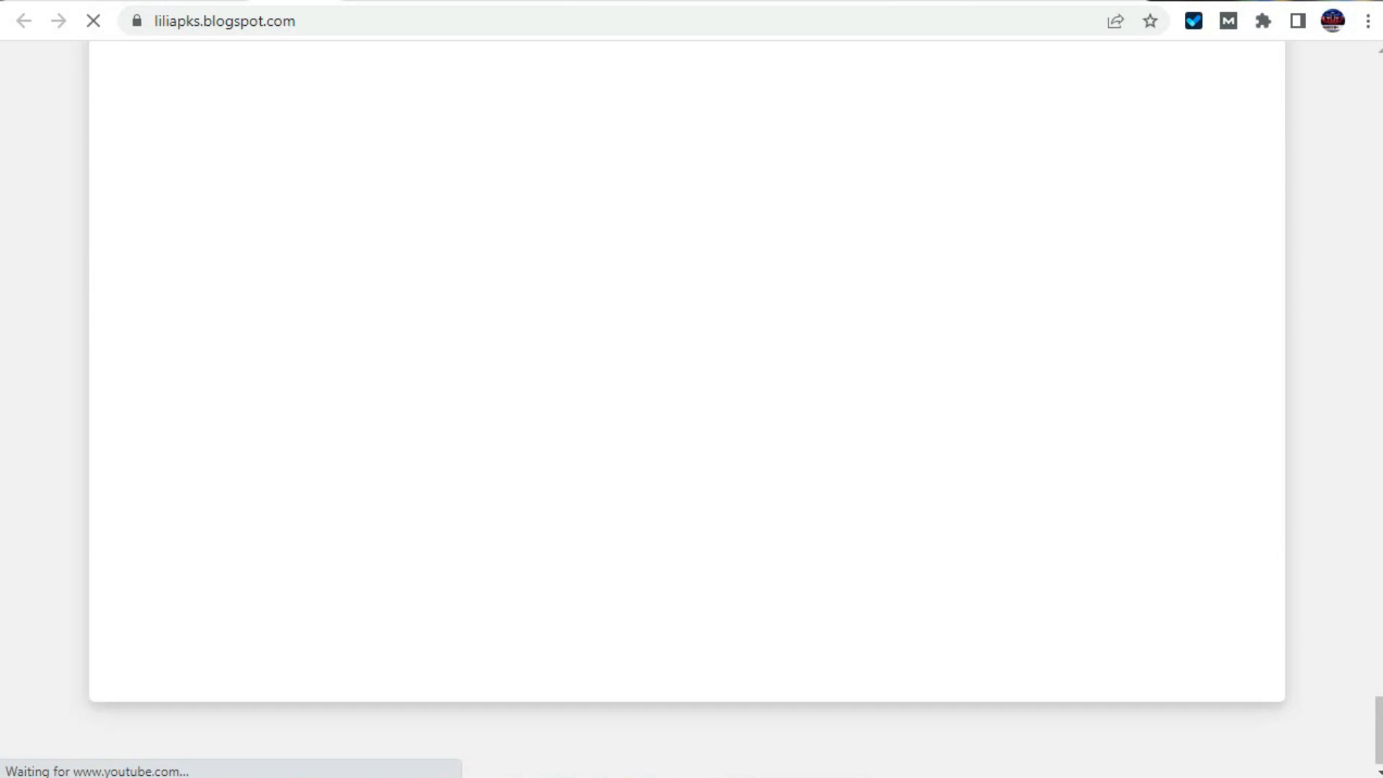
scroll(691, 389, up, 20)
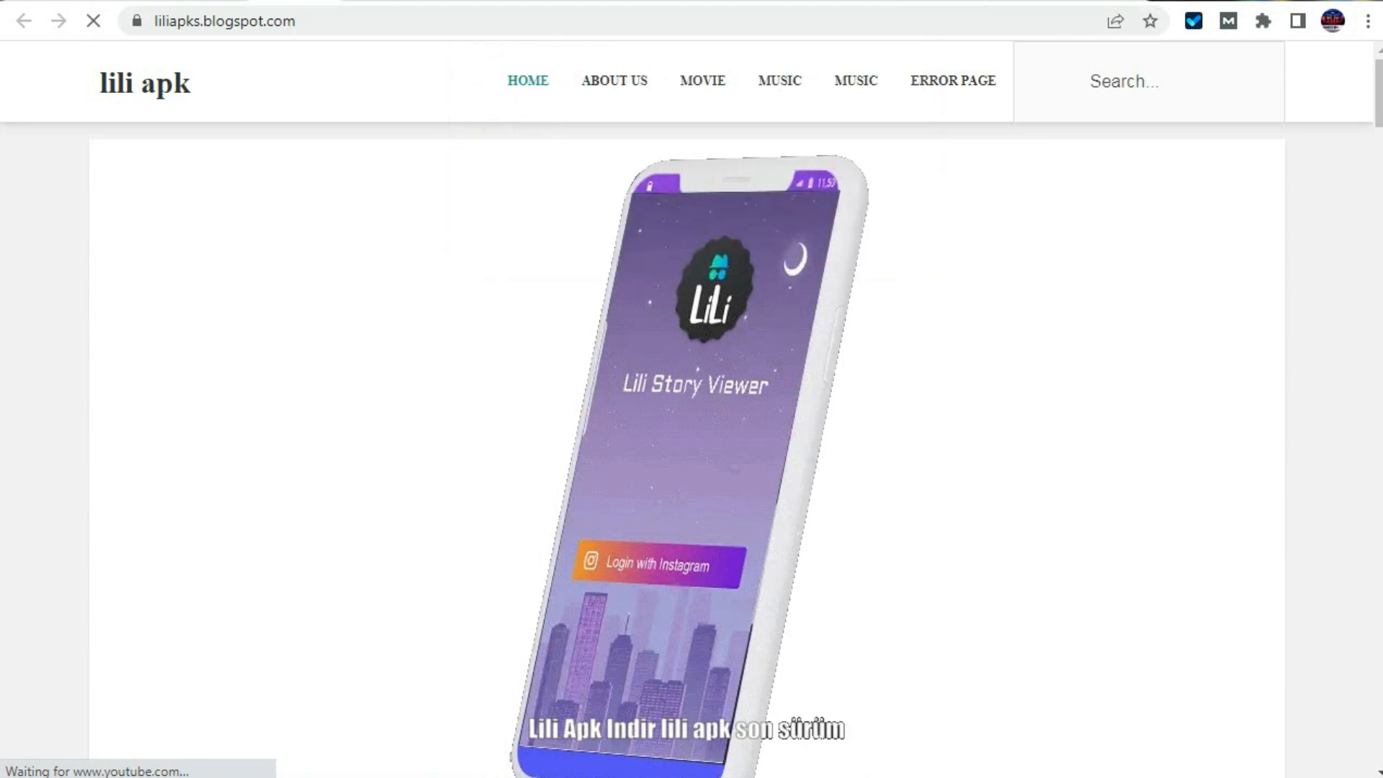
key(ctrl+t)
key(ctrl+w)
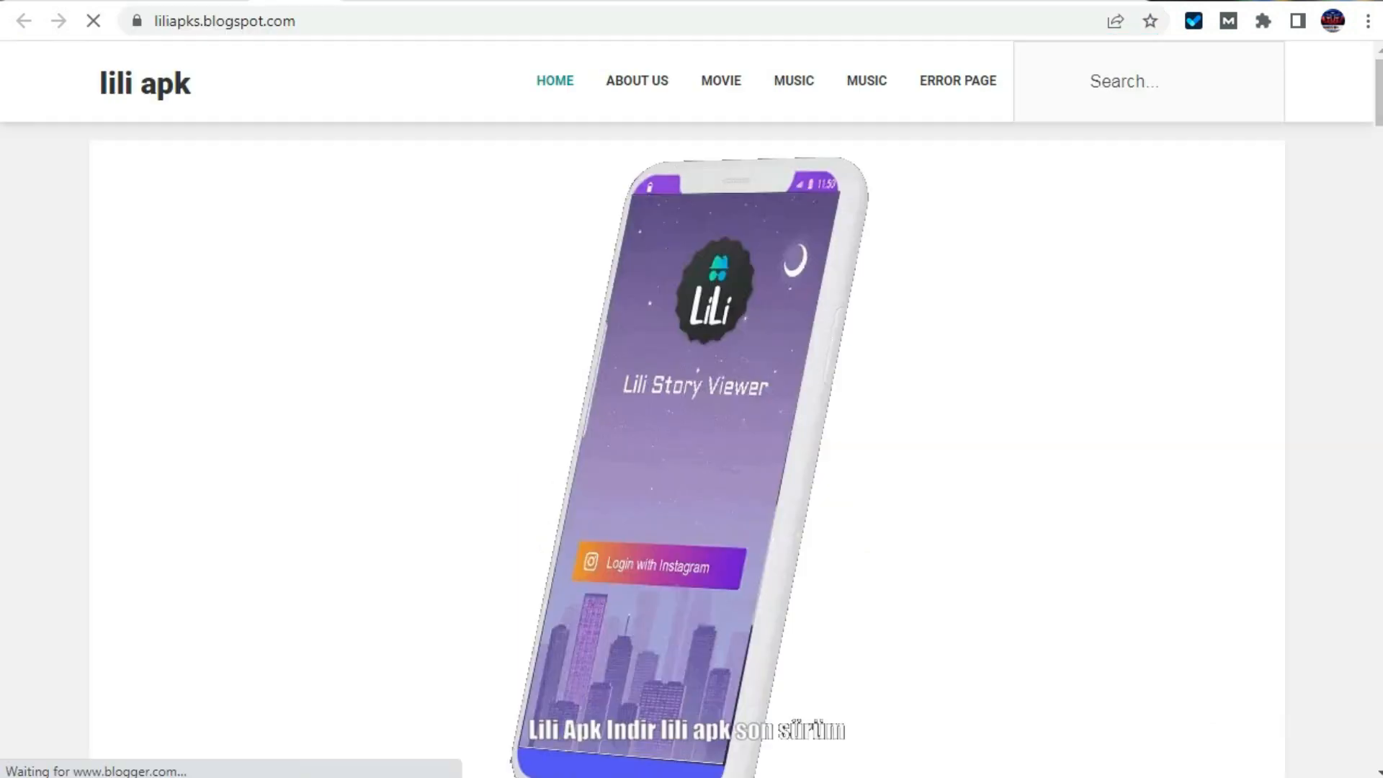
Follow the about us menu item on the live blog and check the page it leads to.
click(637, 81)
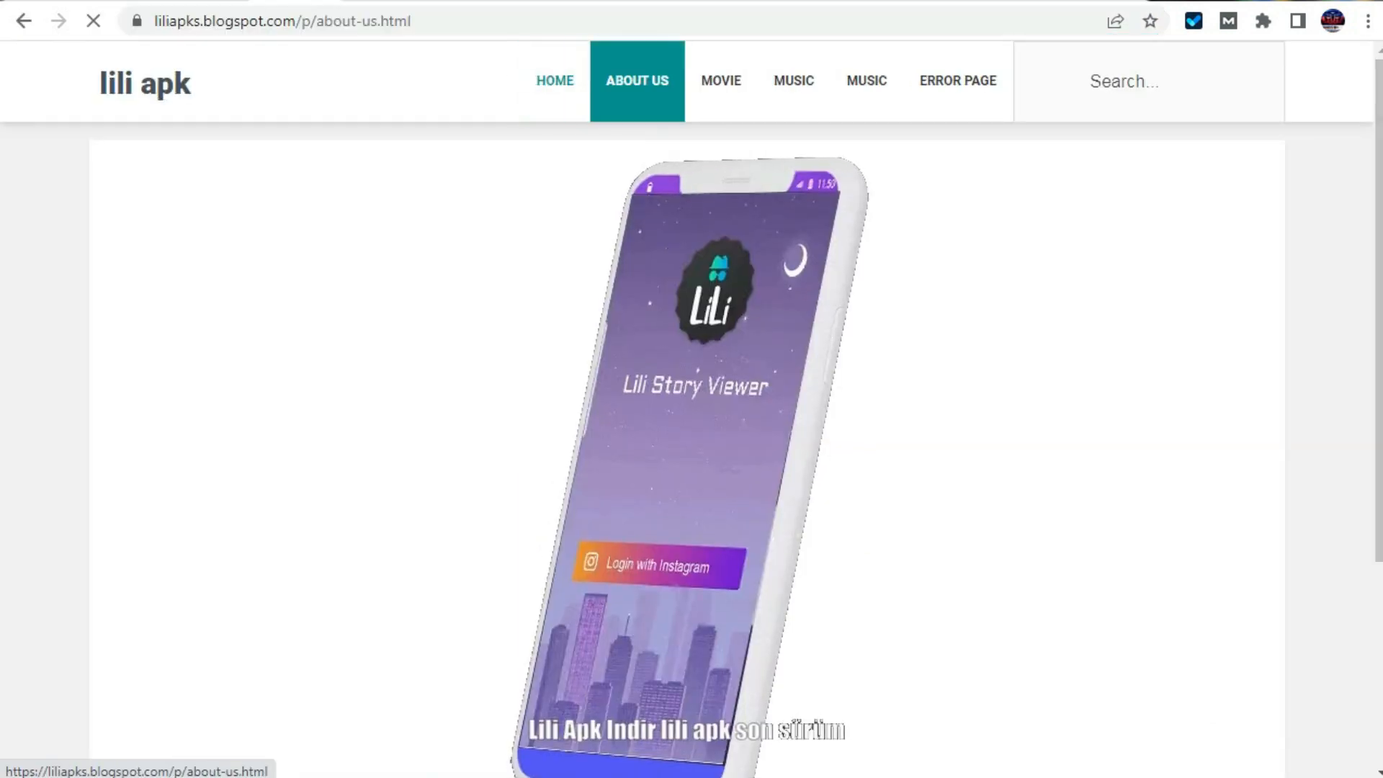
scroll(691, 404, down, 4)
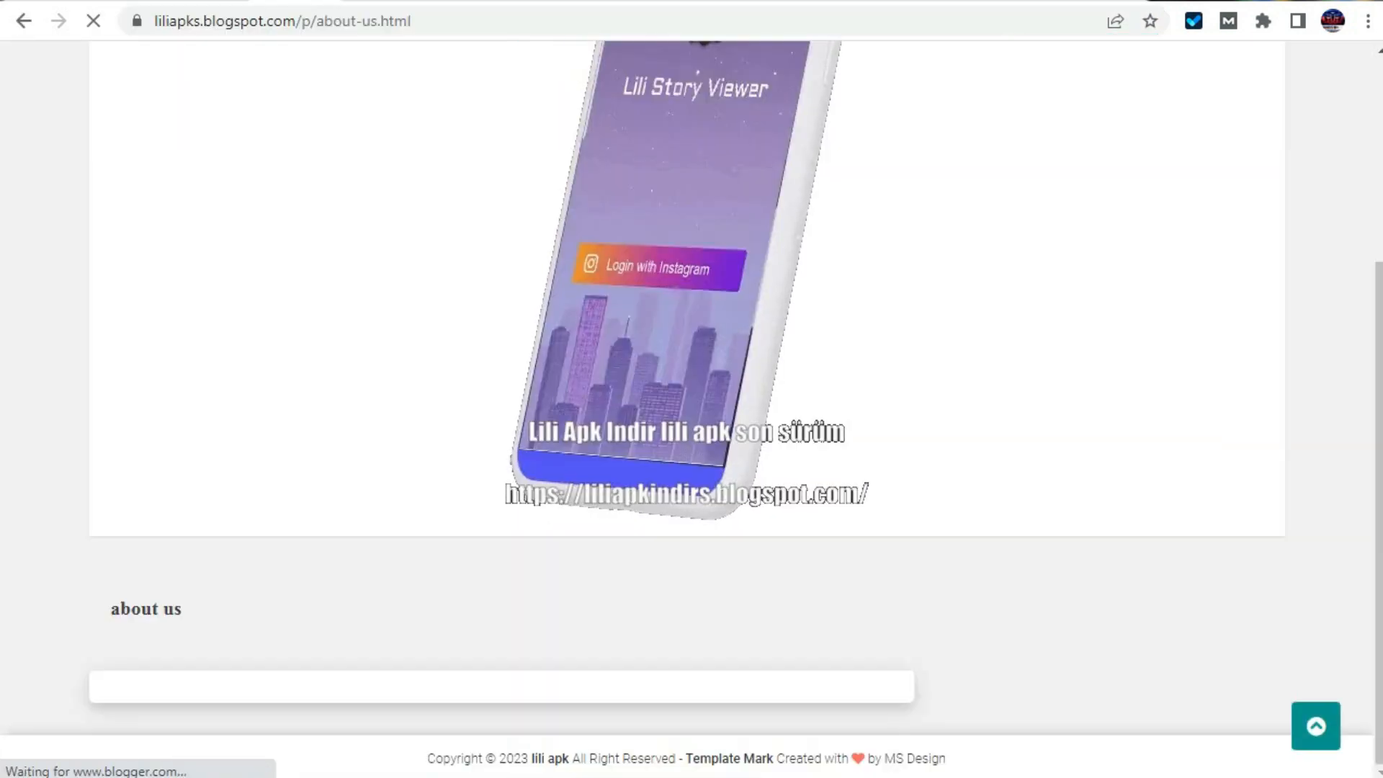
drag(111, 609, 183, 610)
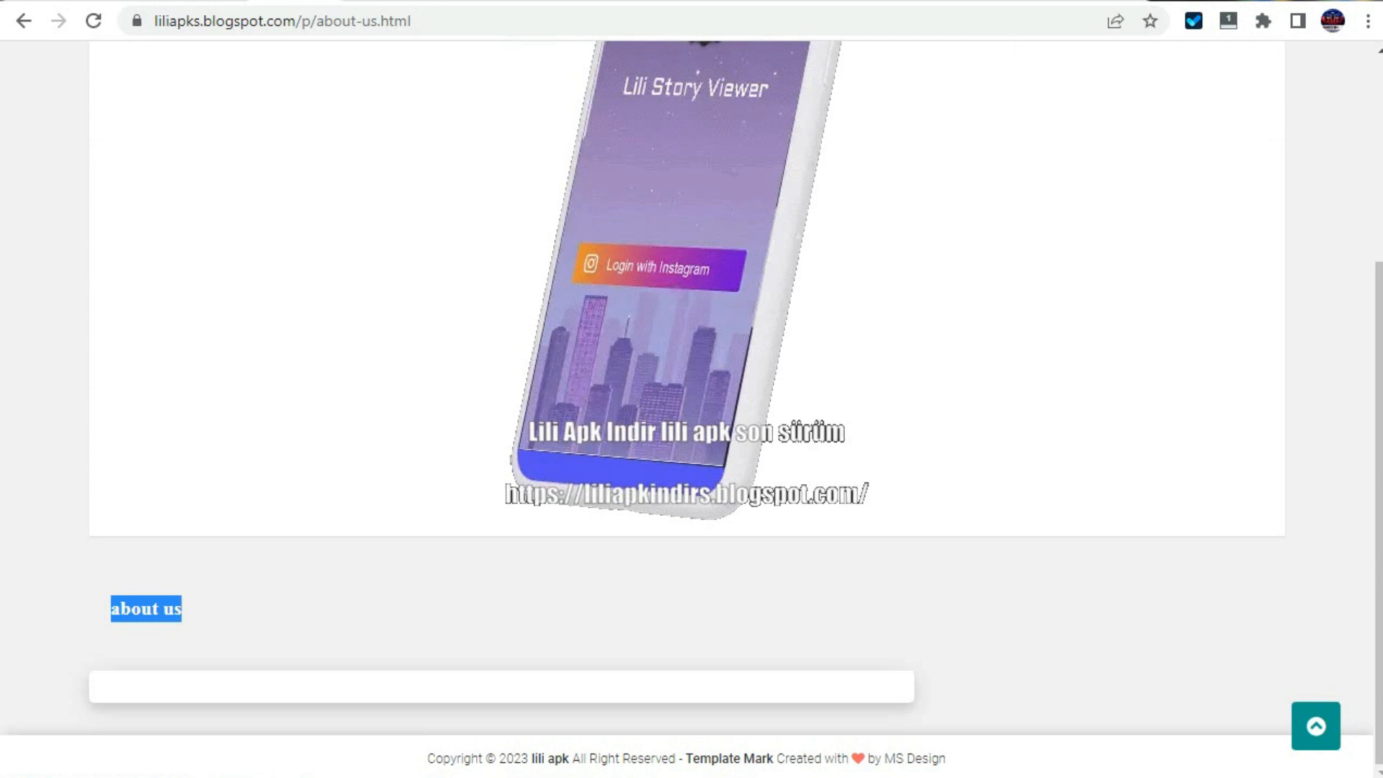
scroll(691, 403, up, 4)
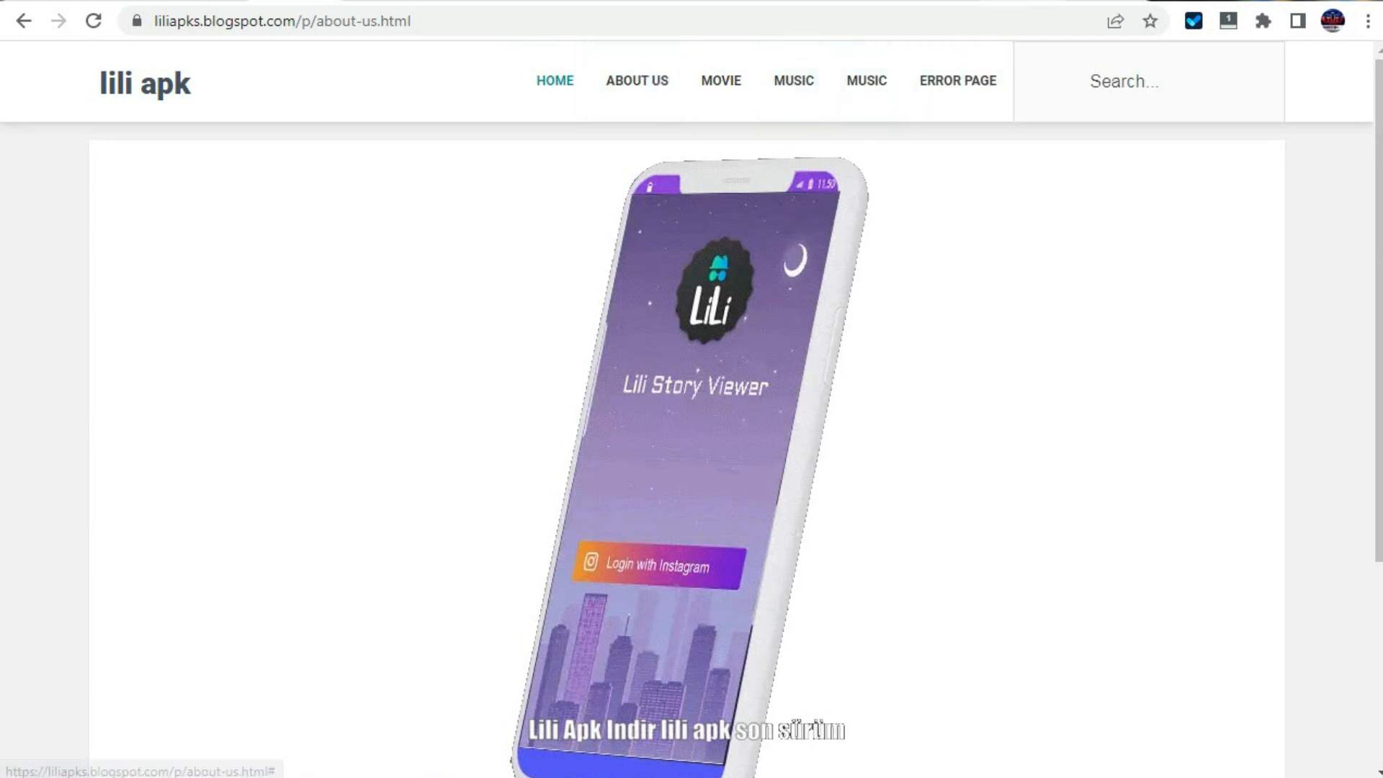
Search Google for "schema generator" in a new browser tab and open TechnicalSEO's Schema Markup Generator (JSON-LD).
key(ctrl+t)
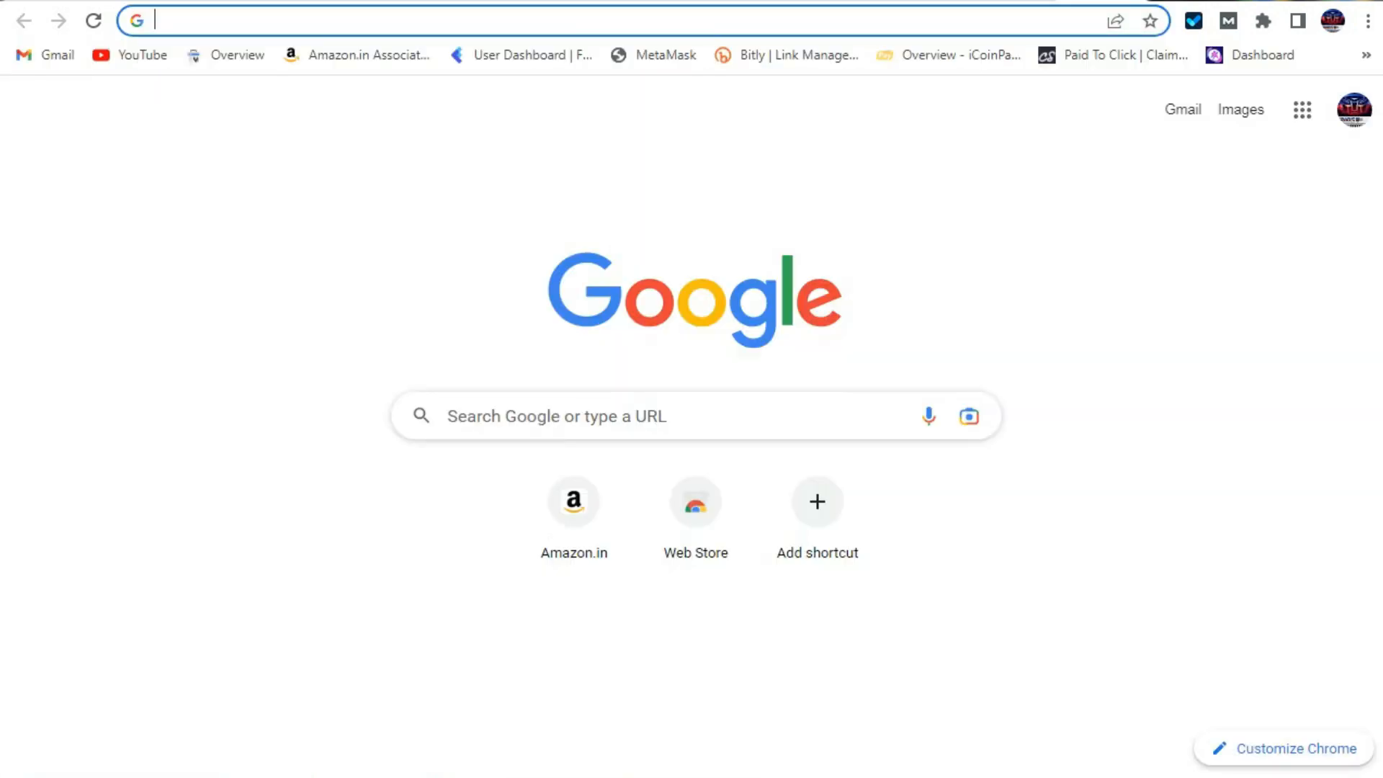
text(s)
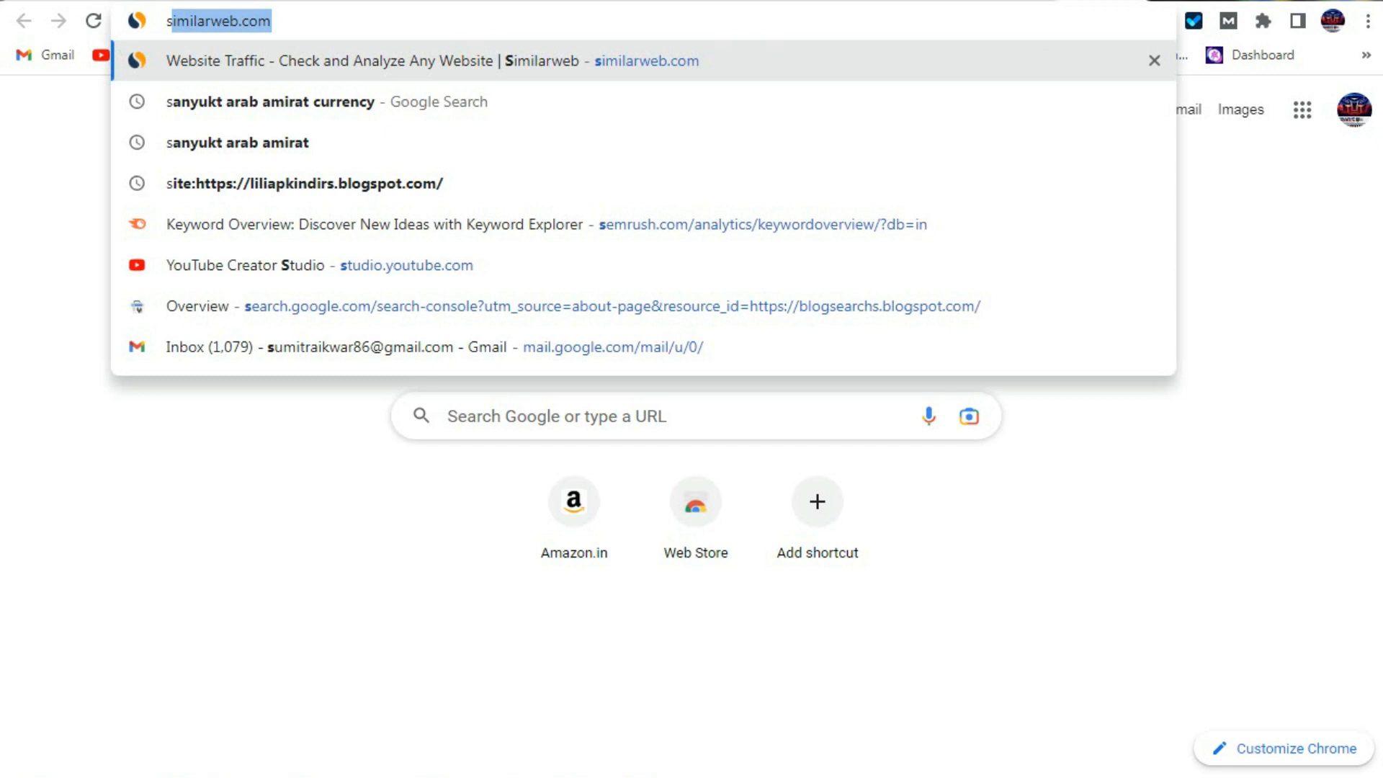
text(che)
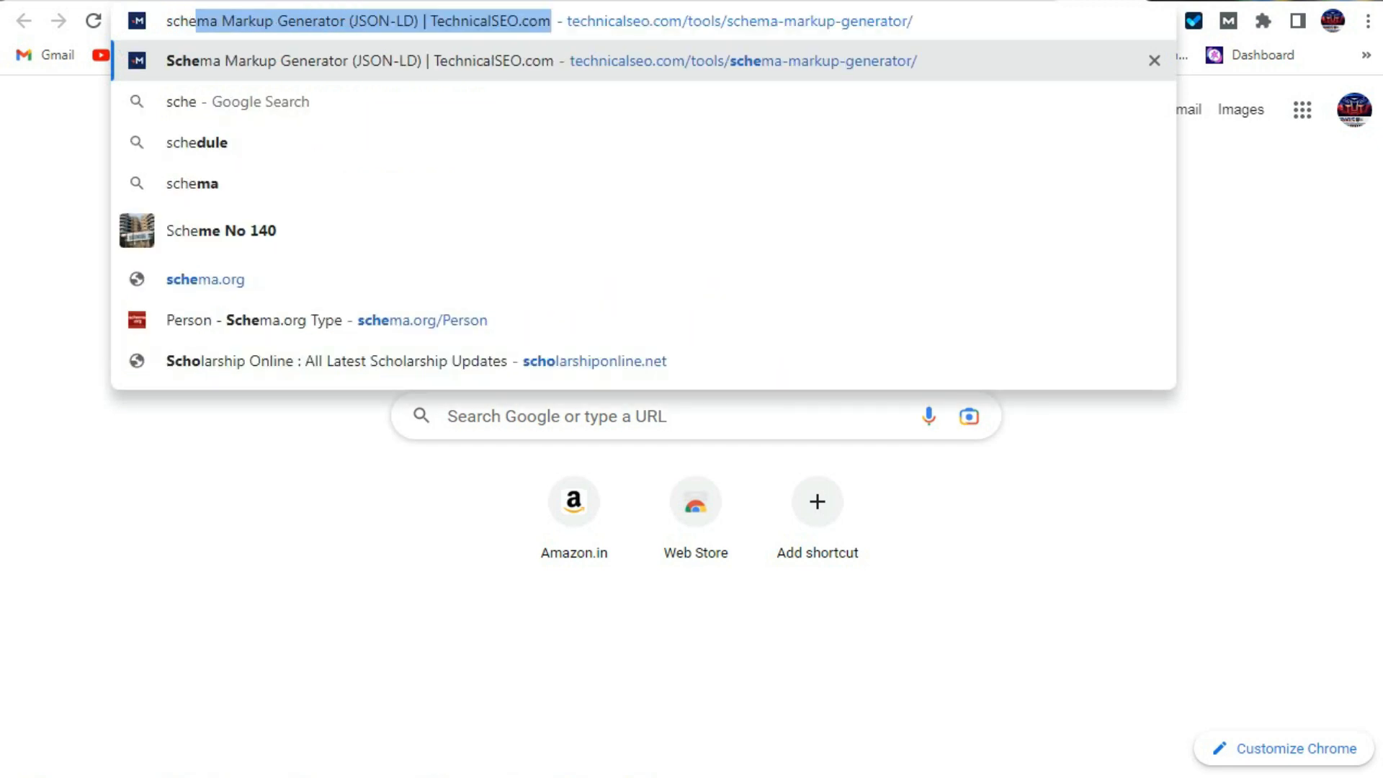
text(ma )
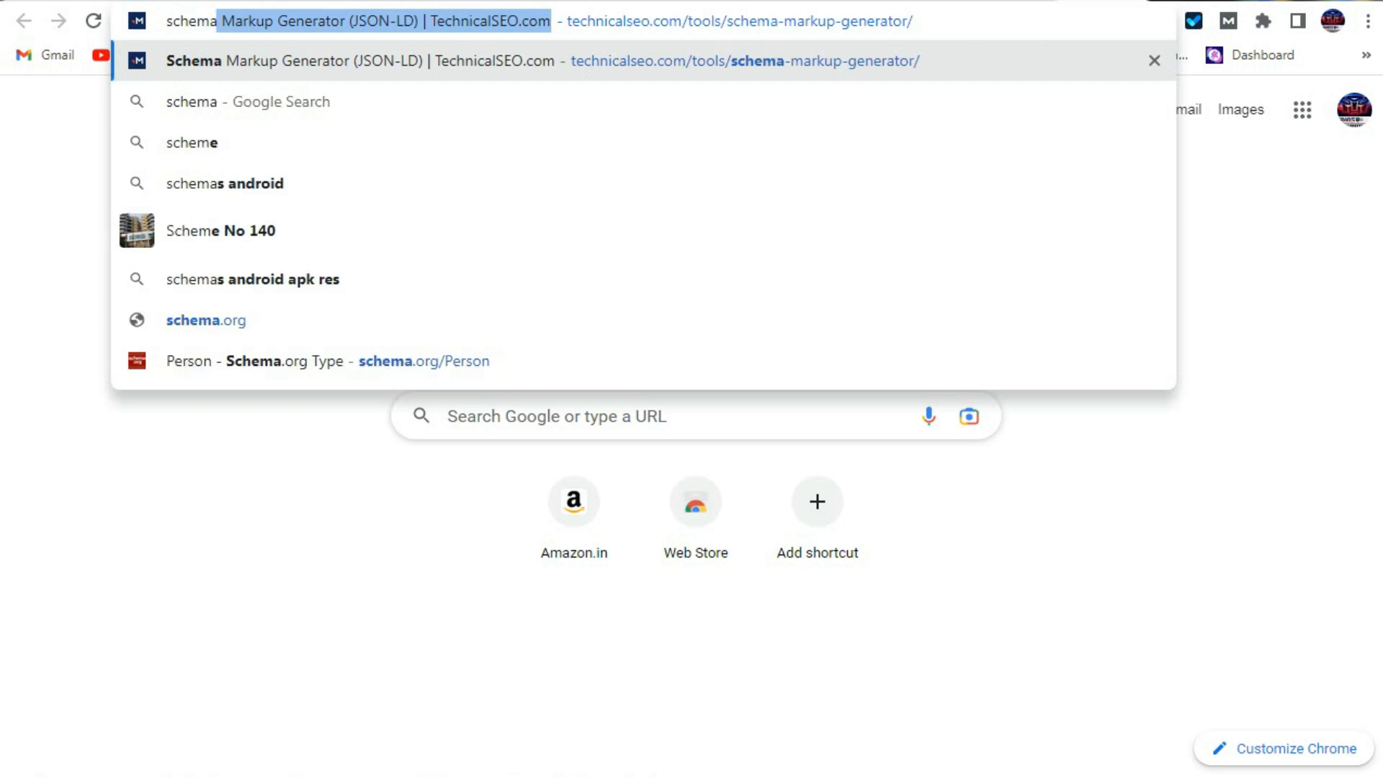
text(ge)
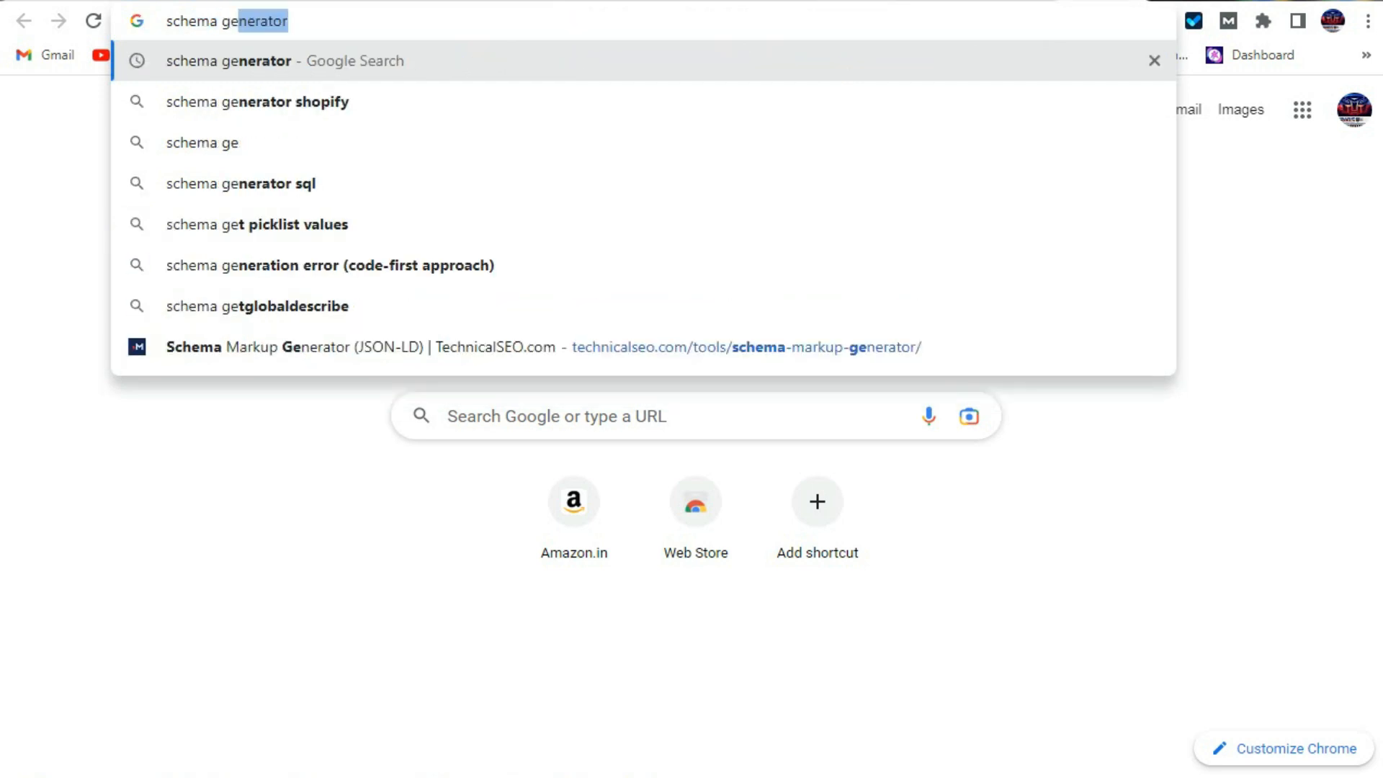
key(Return)
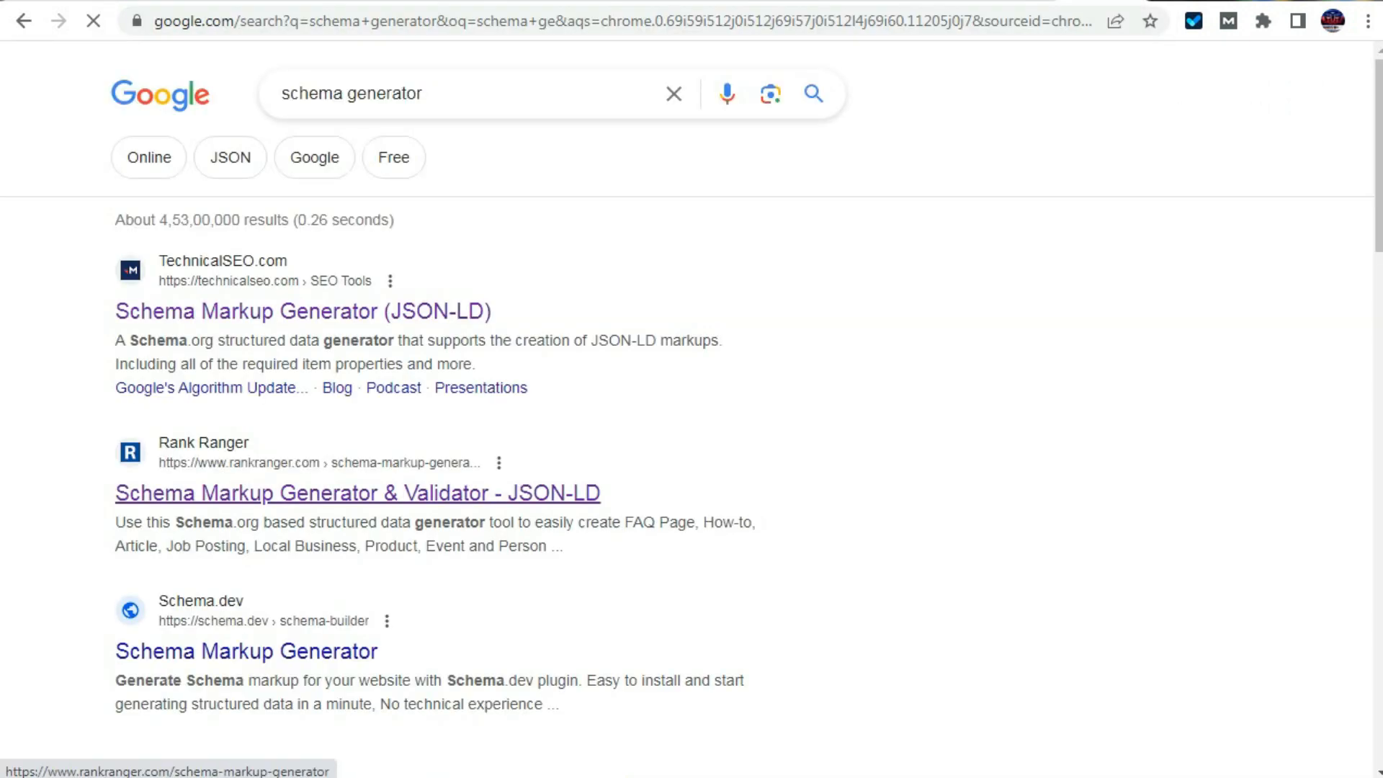
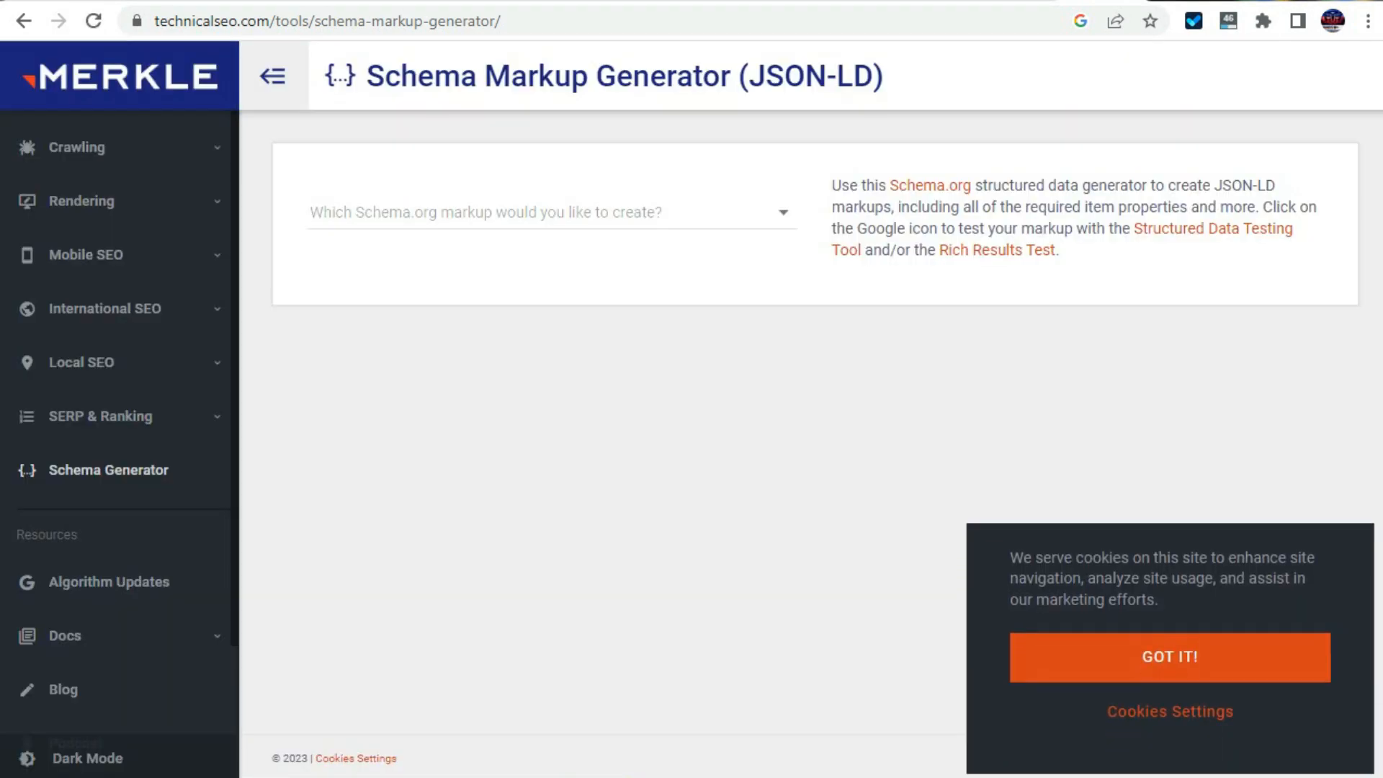
click(552, 214)
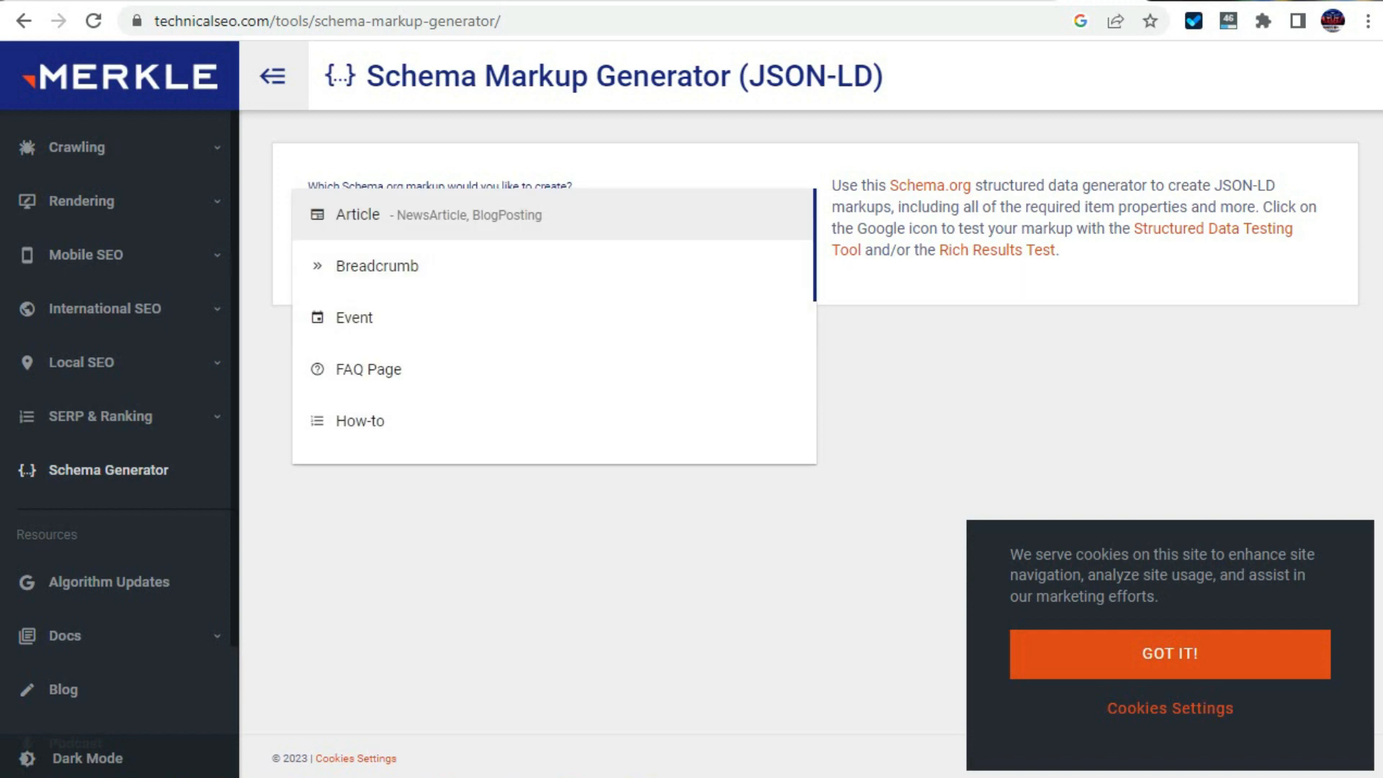
click(504, 214)
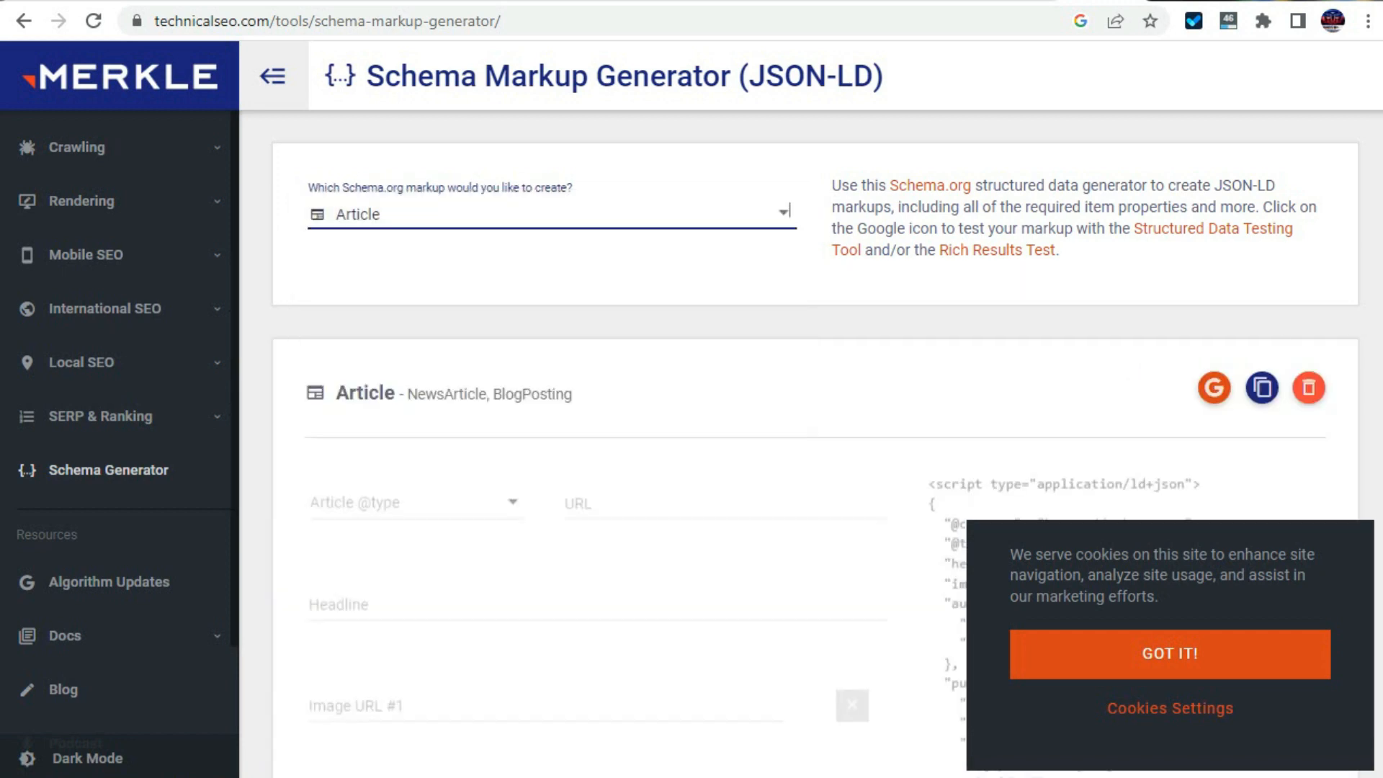
scroll(788, 157, down, 2)
click(418, 389)
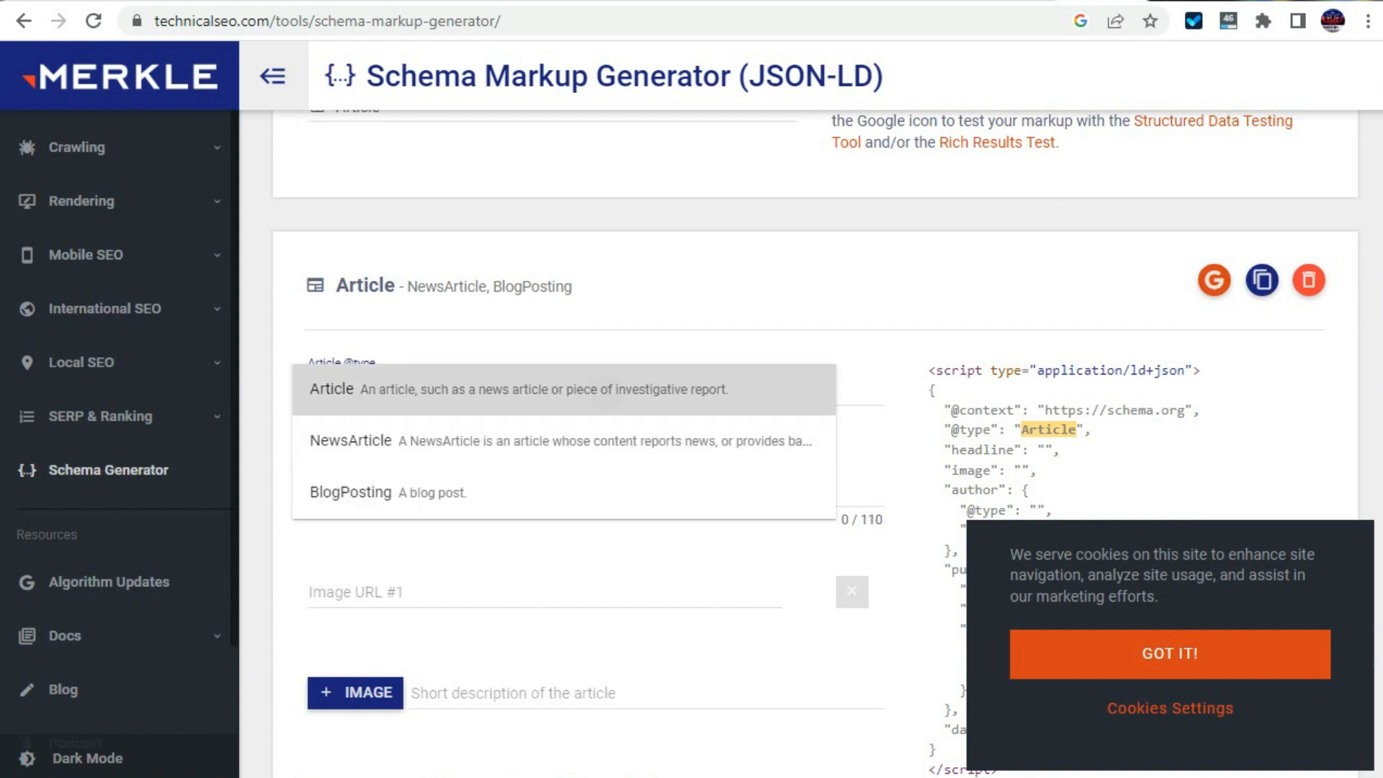
click(338, 389)
click(619, 387)
right_click(619, 386)
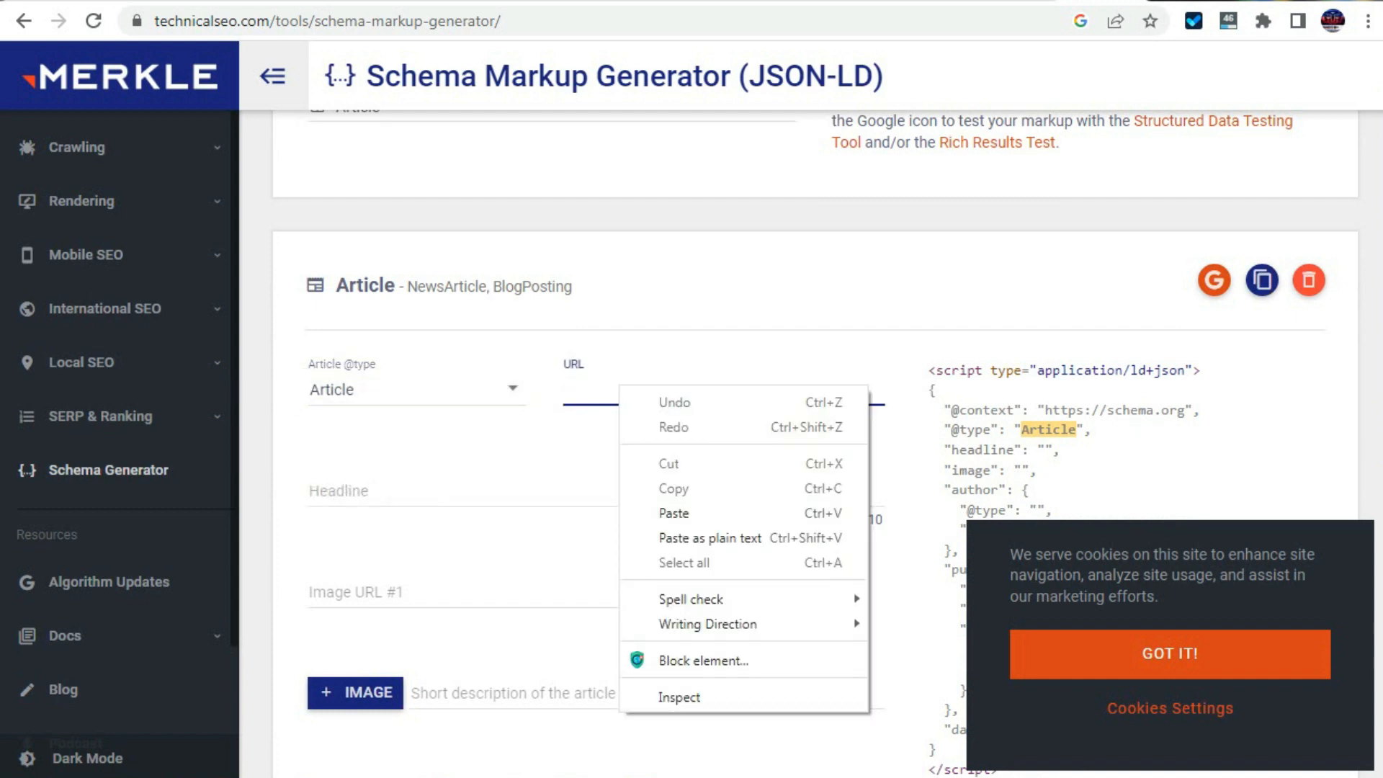
click(504, 491)
Copy the generated Article JSON-LD markup and switch back to the blog's theme page in Blogger.
click(1262, 280)
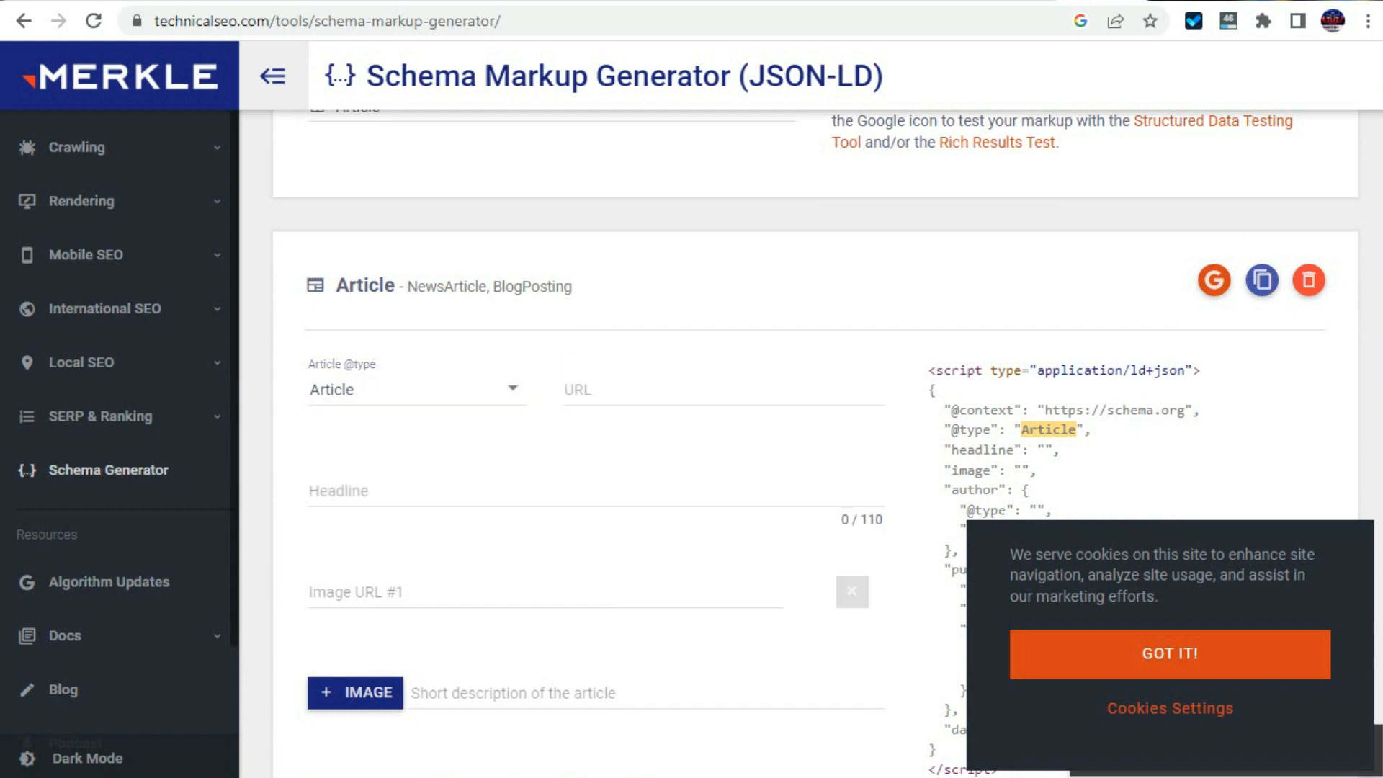
scroll(1262, 279, down, 2)
click(376, 1)
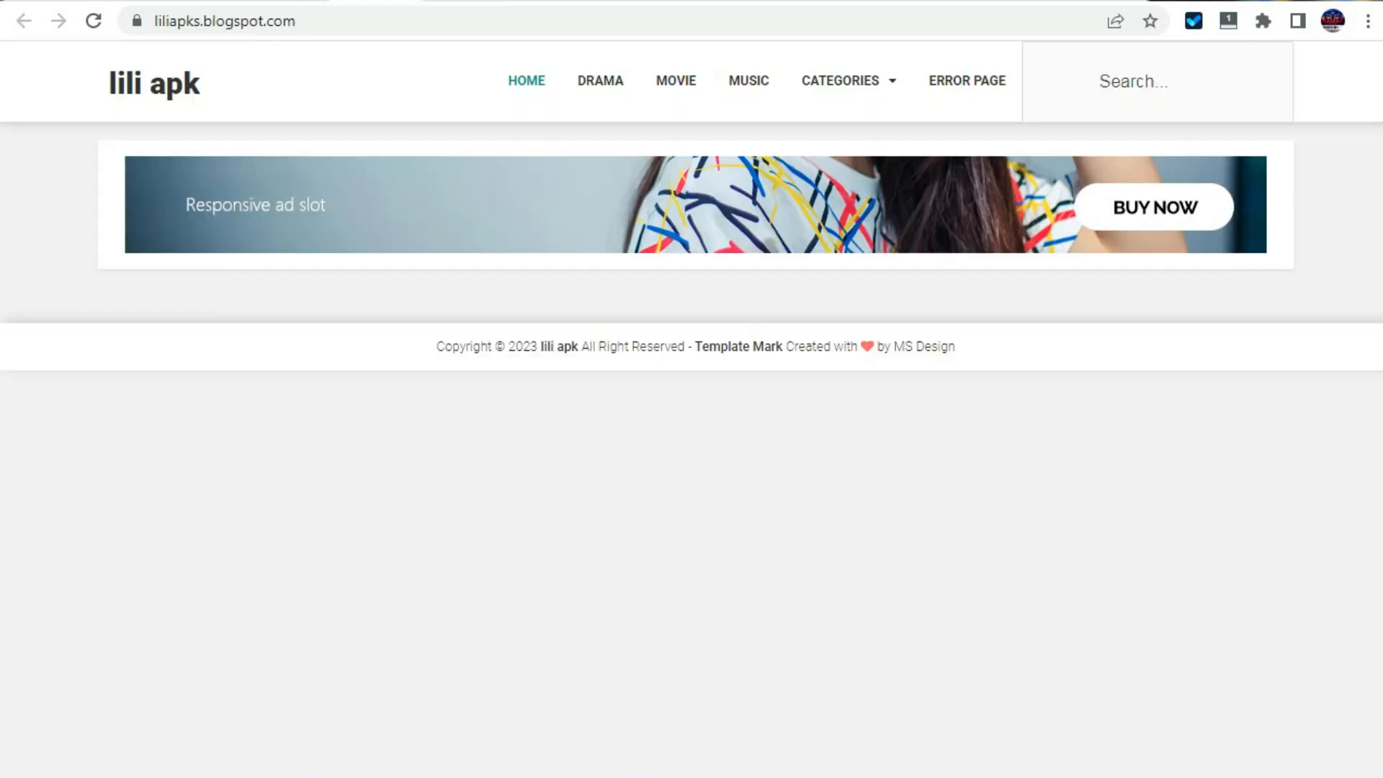
click(294, 1)
click(213, 0)
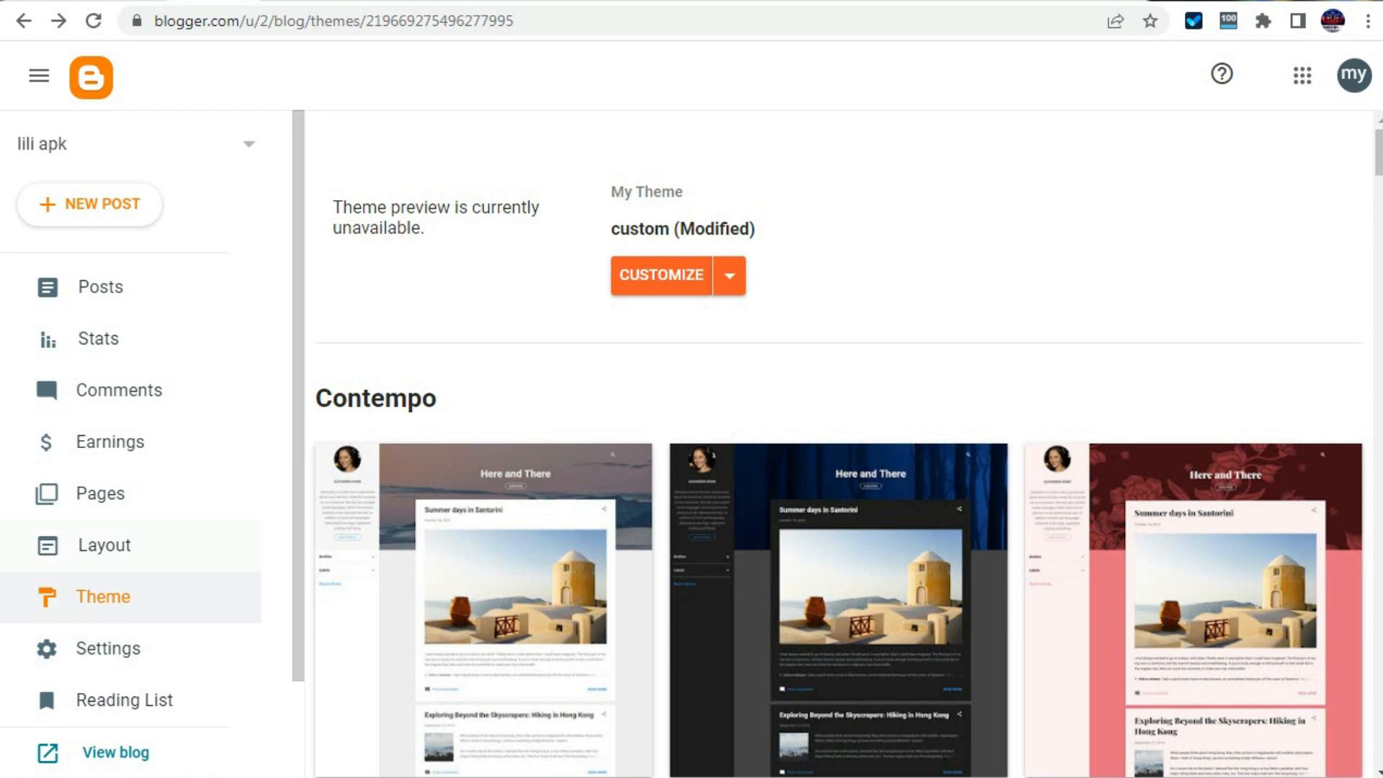
Go to the blog's layout and open the HTML/JavaScript gadget in the Home Layout Box for editing.
click(104, 545)
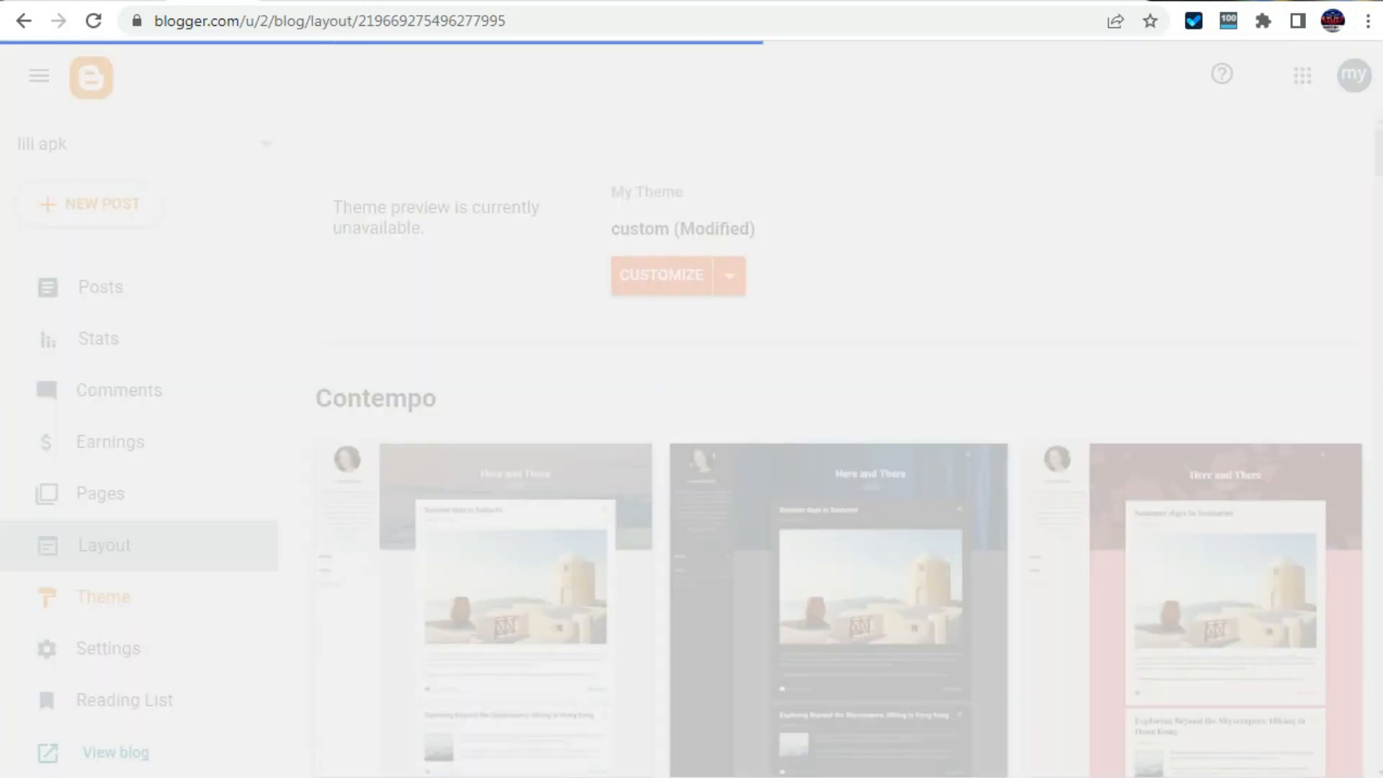
scroll(839, 437, down, 4)
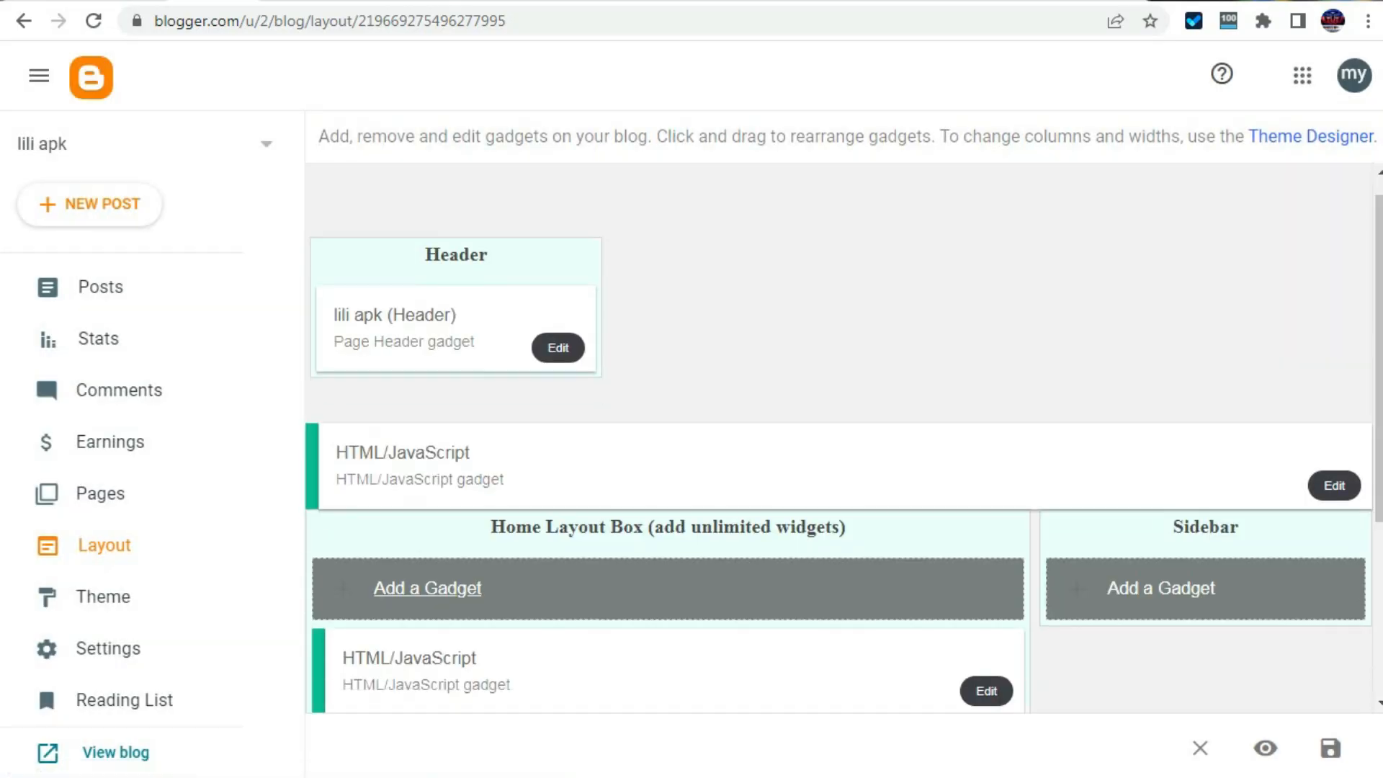
click(986, 403)
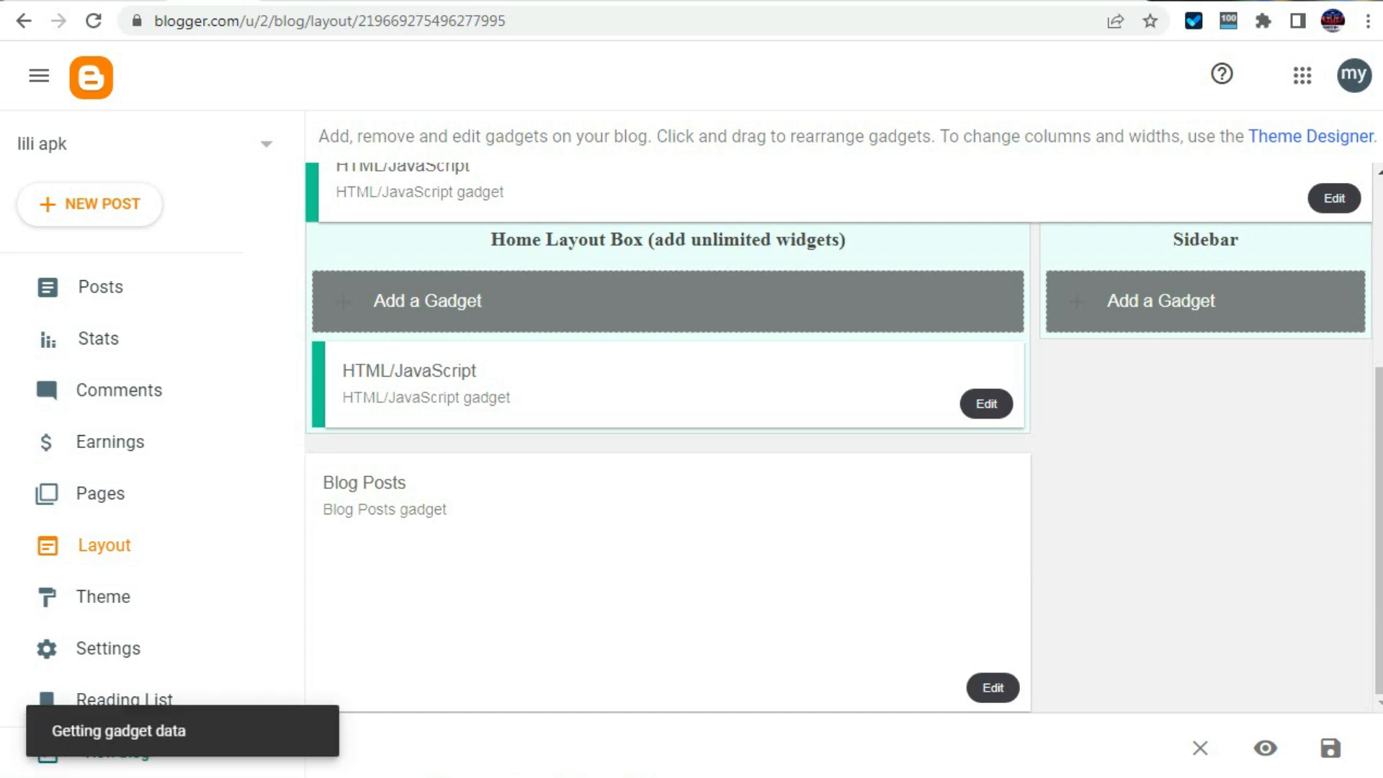
Paste the copied Article JSON-LD script below the closing <p></p> of the gadget's content and save the gadget.
scroll(696, 408, down, 10)
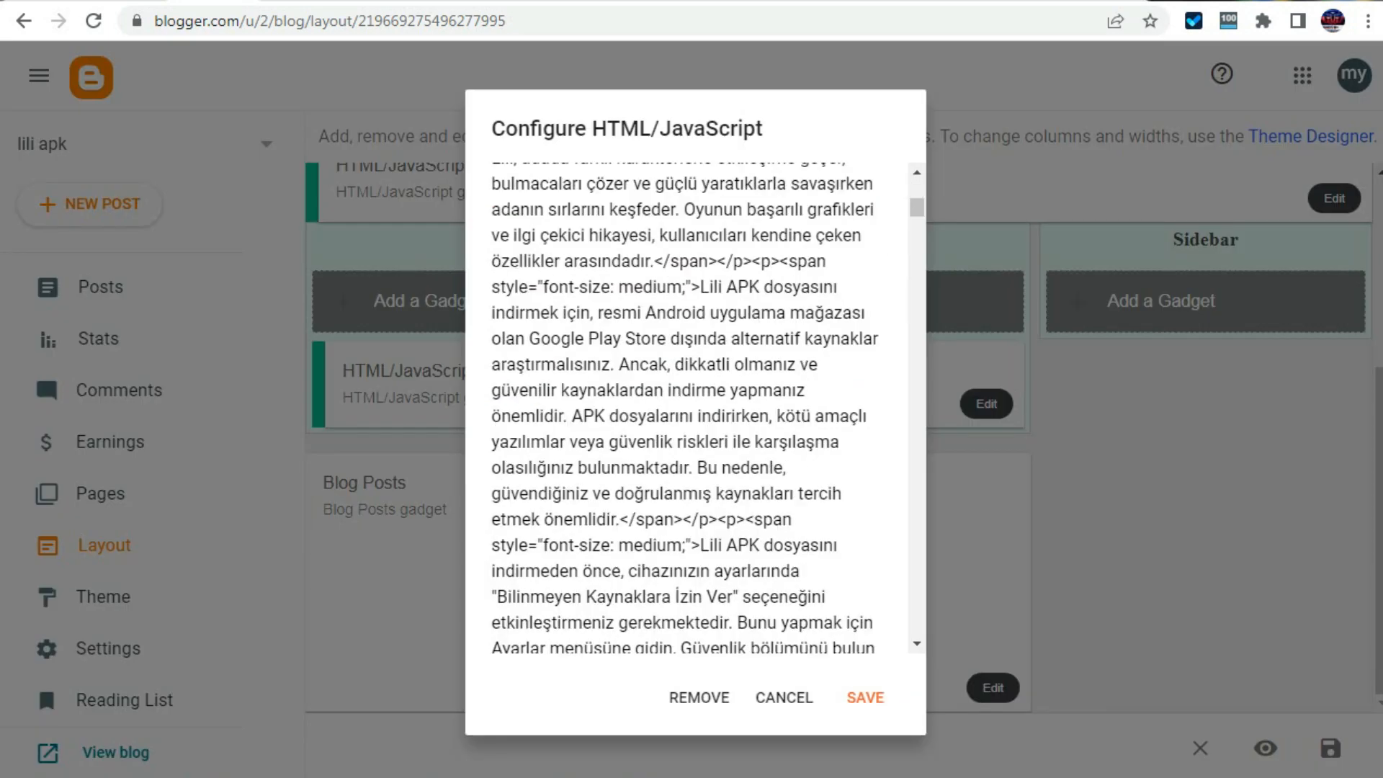
scroll(686, 408, down, 15)
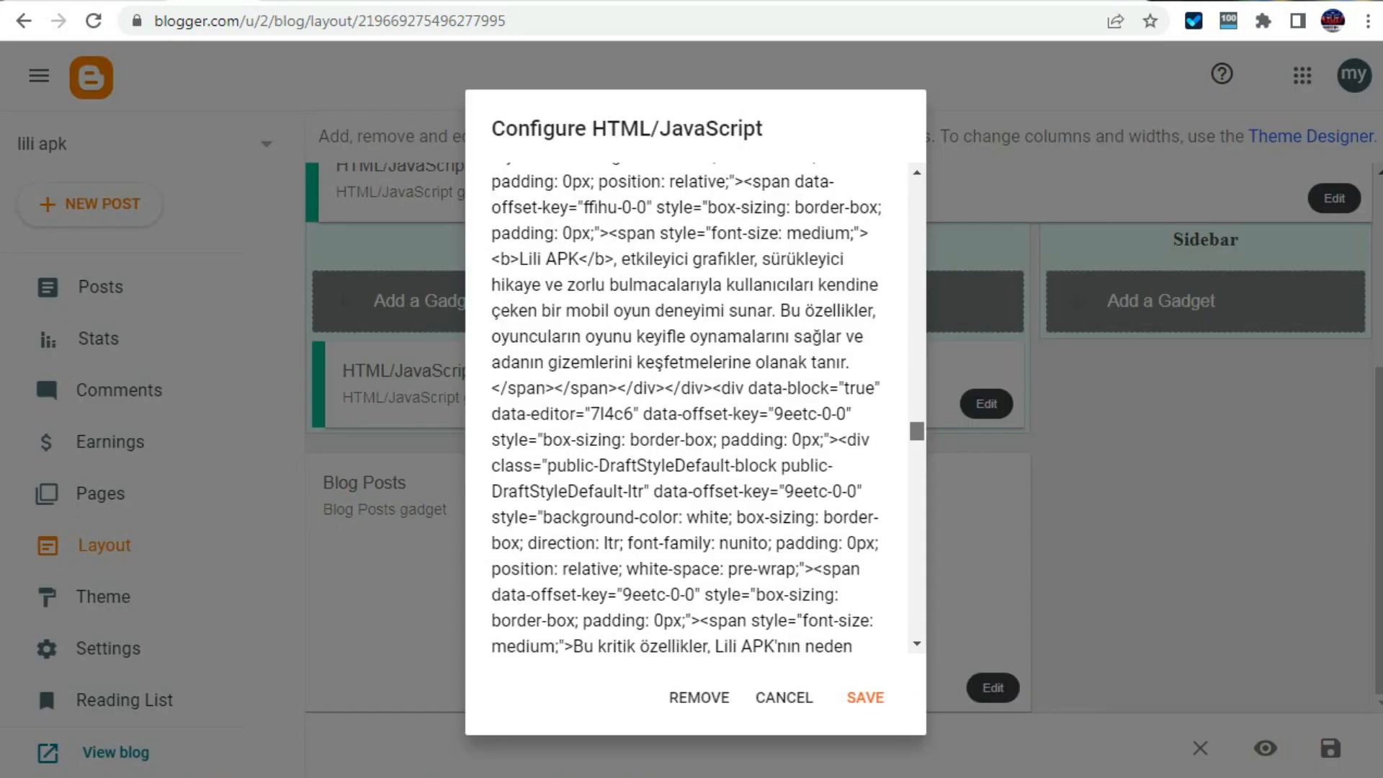
scroll(685, 408, up, 1)
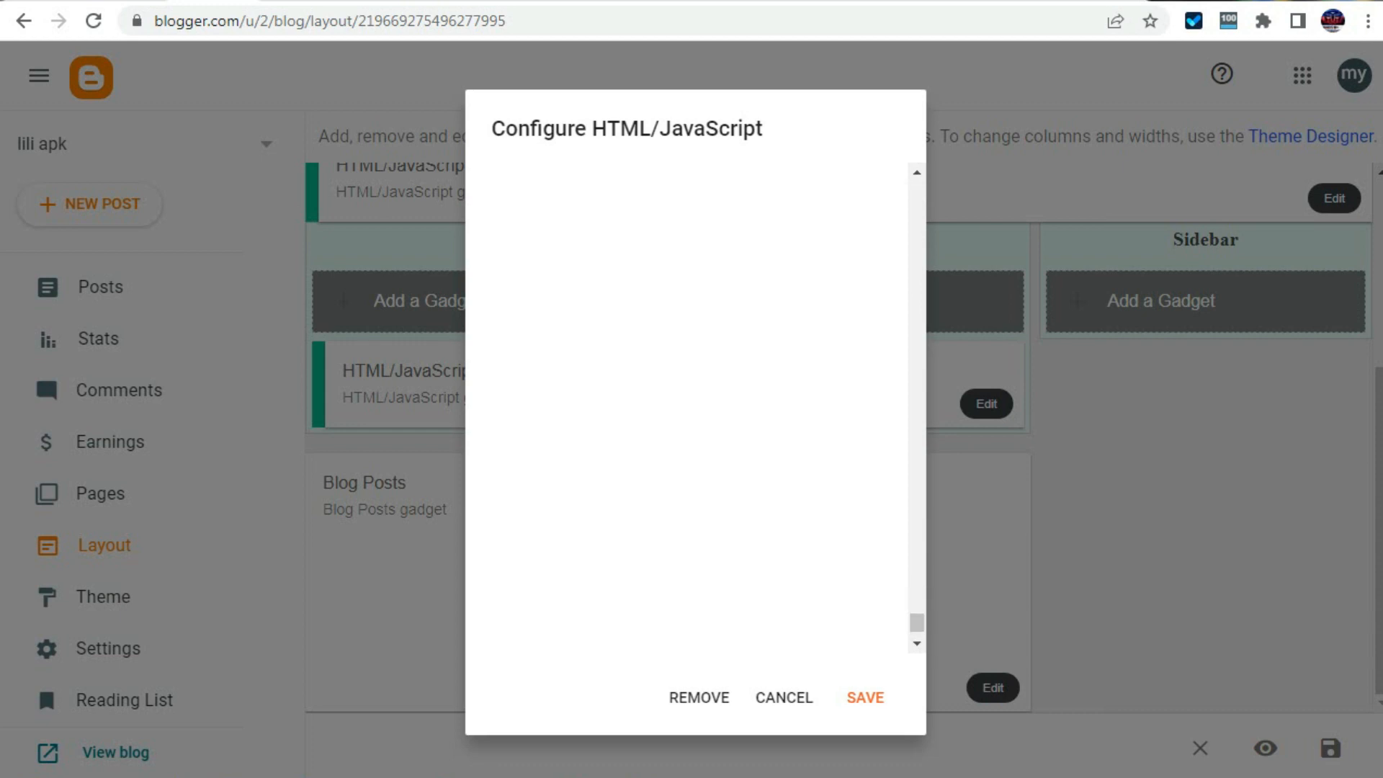
scroll(685, 408, up, 3)
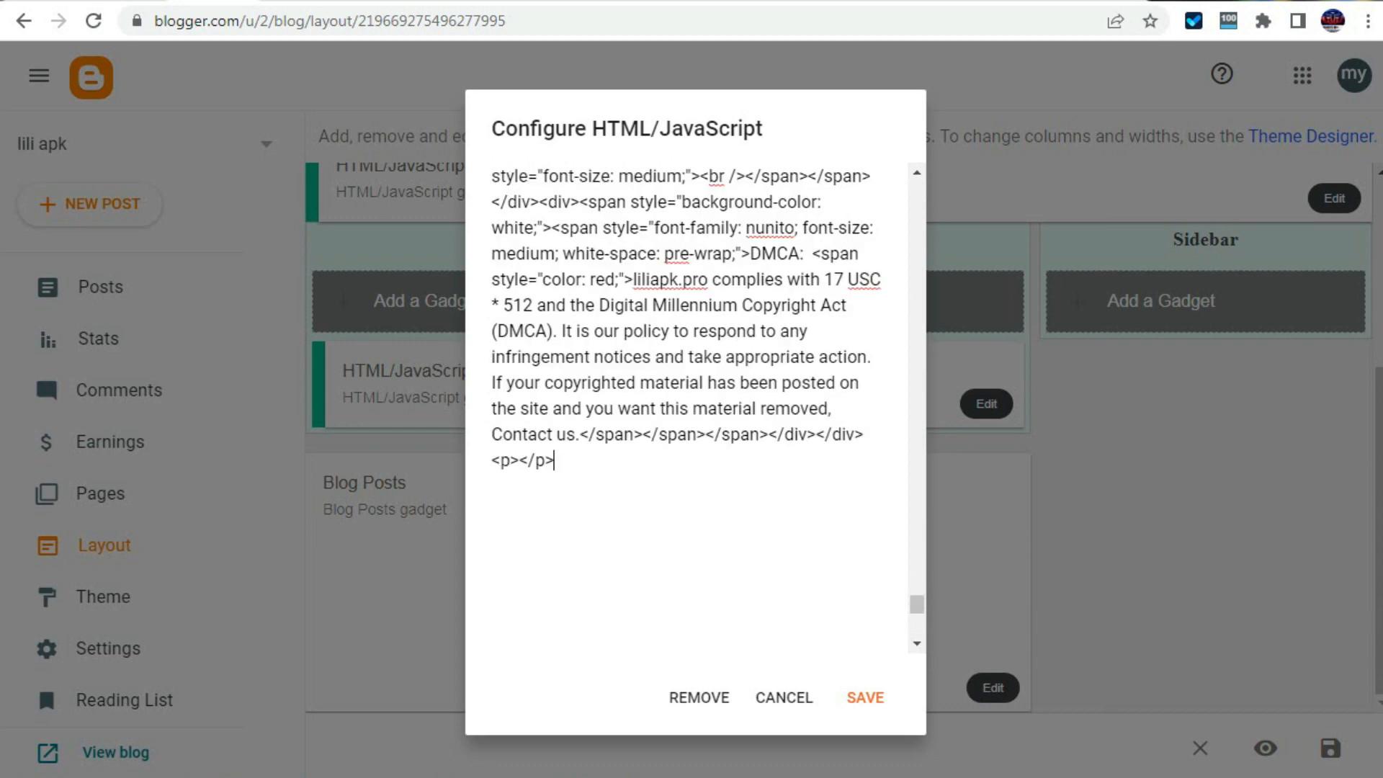
scroll(685, 408, up, 1)
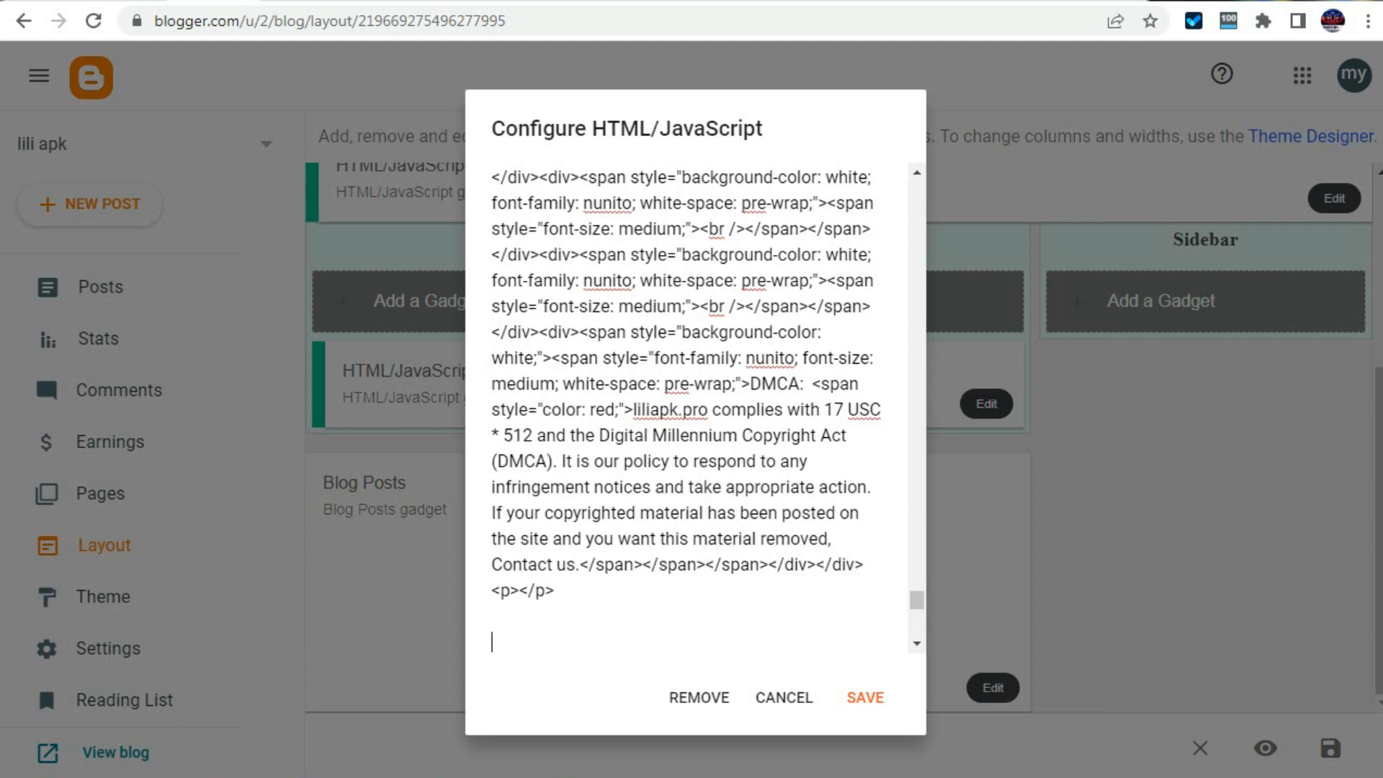
key(ctrl+v)
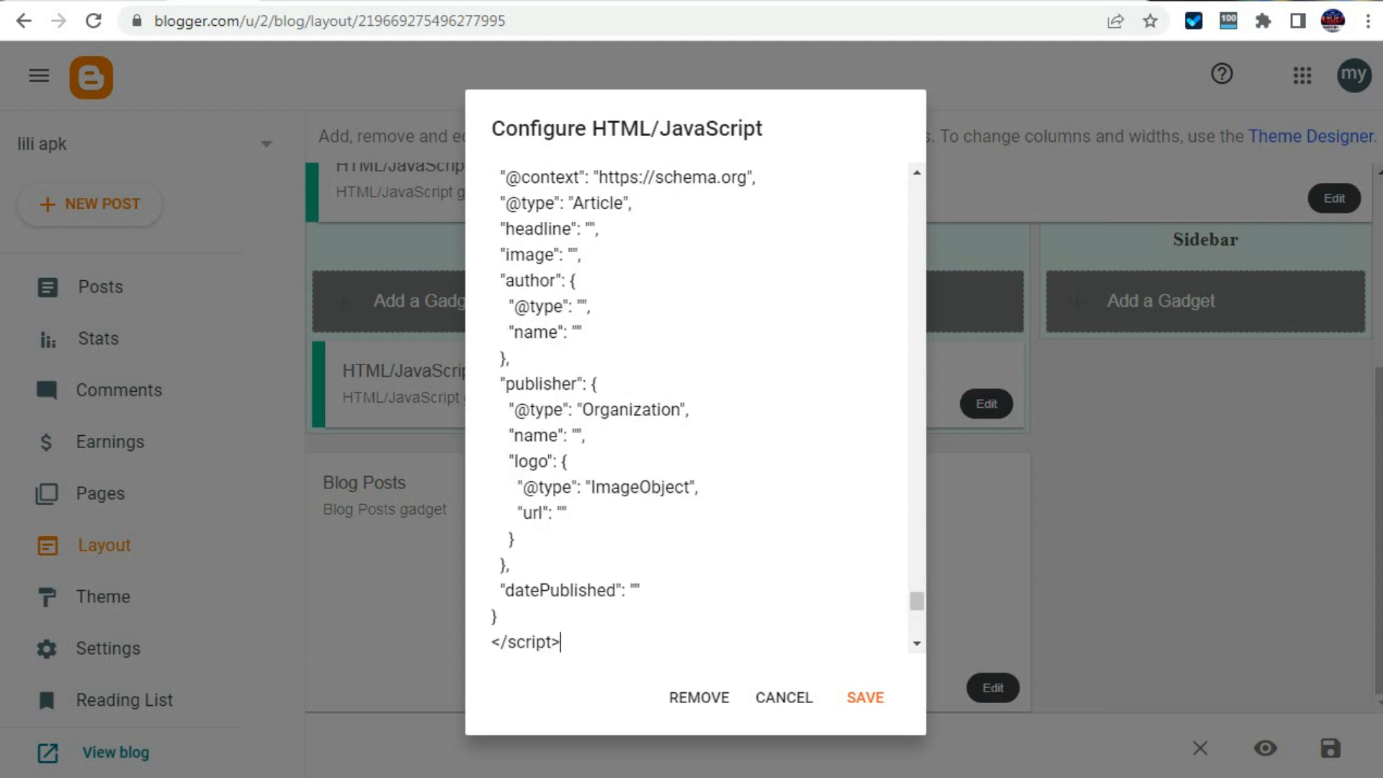
click(865, 697)
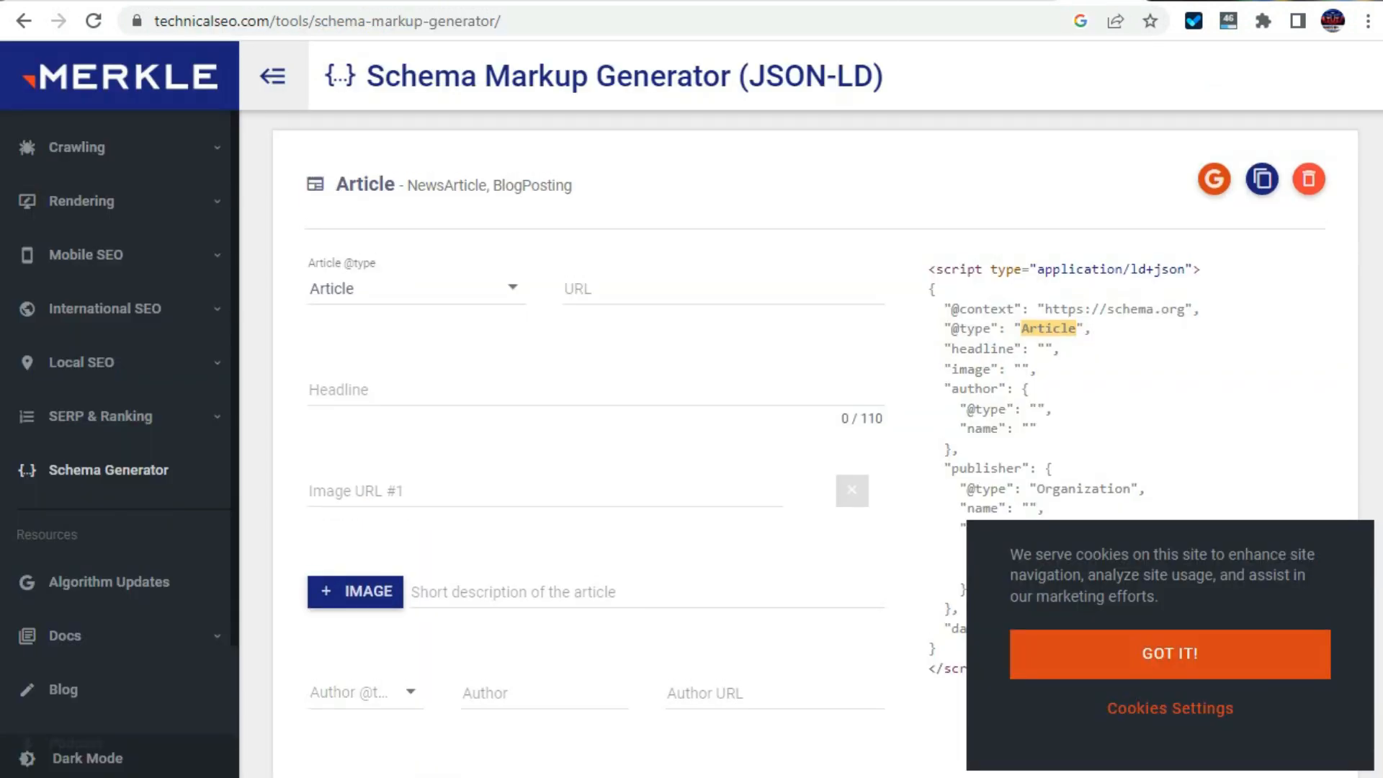
Look through the Schema.org markup types in the generator and choose Breadcrumb as the markup to create.
scroll(815, 454, up, 3)
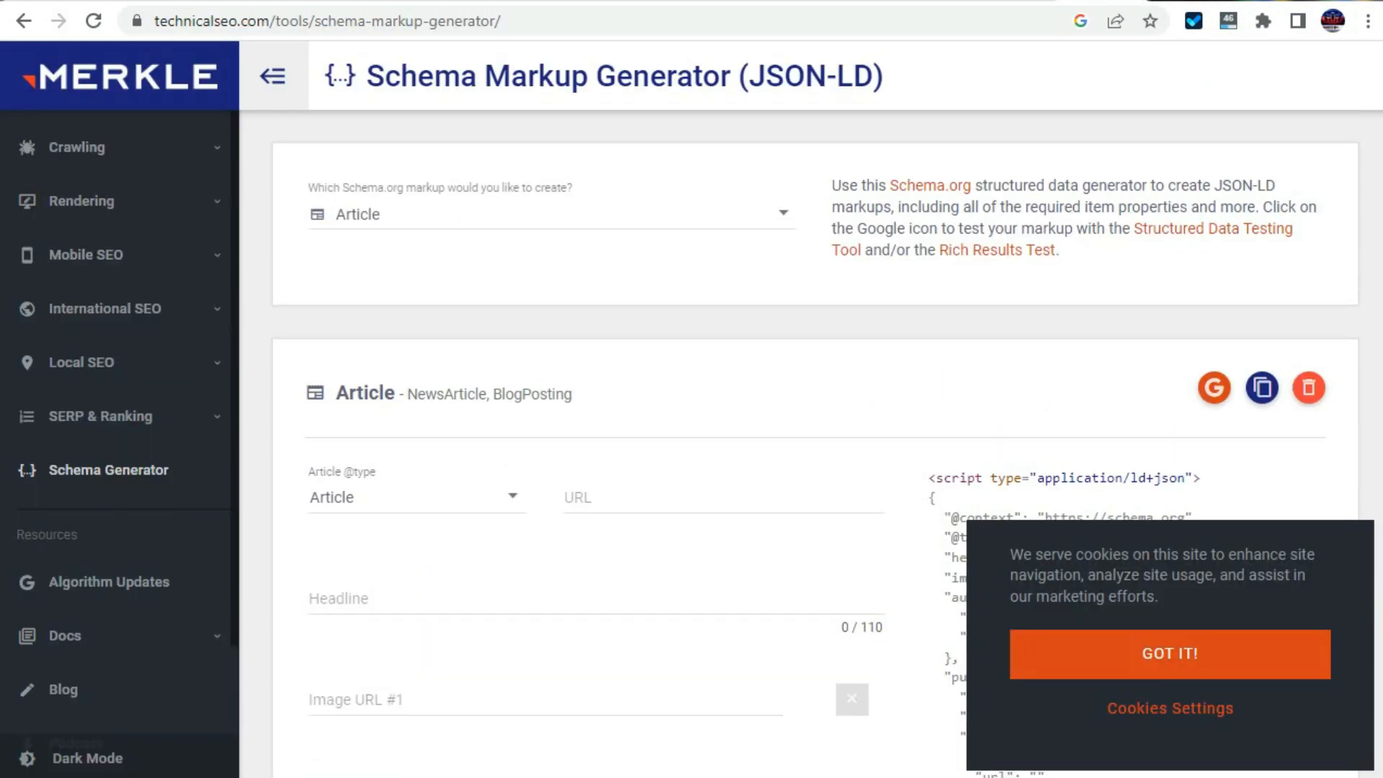
click(380, 214)
scroll(380, 288, down, 4)
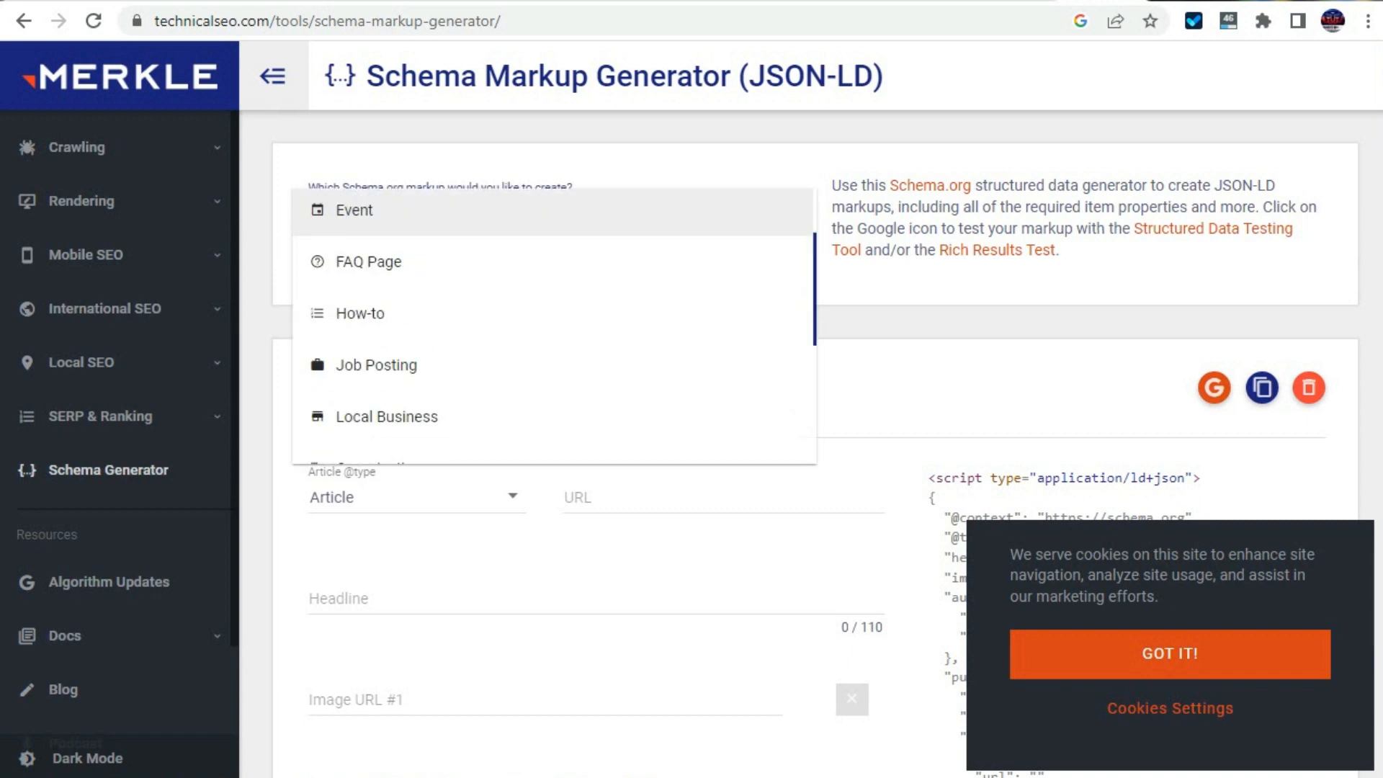
scroll(504, 324, down, 2)
scroll(504, 324, up, 5)
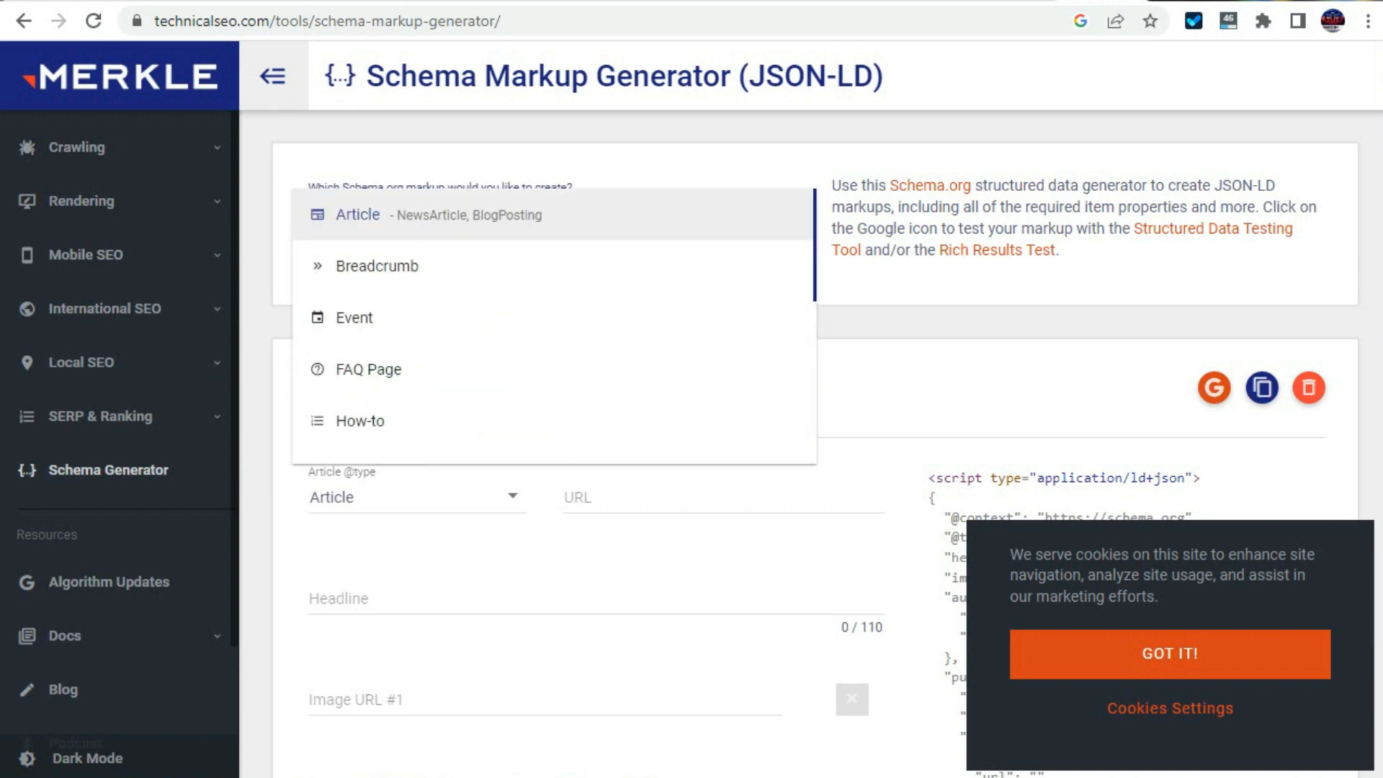
scroll(554, 324, down, 5)
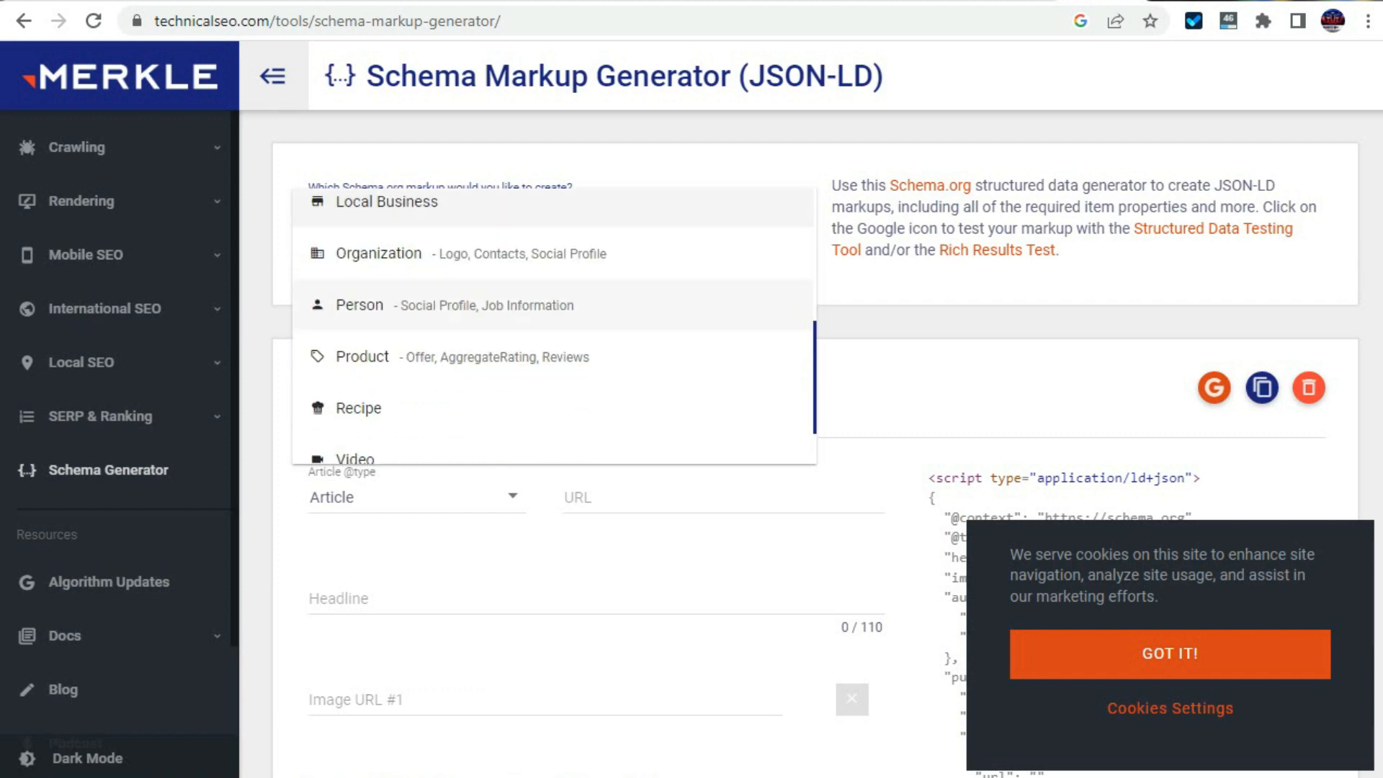
scroll(555, 338, up, 5)
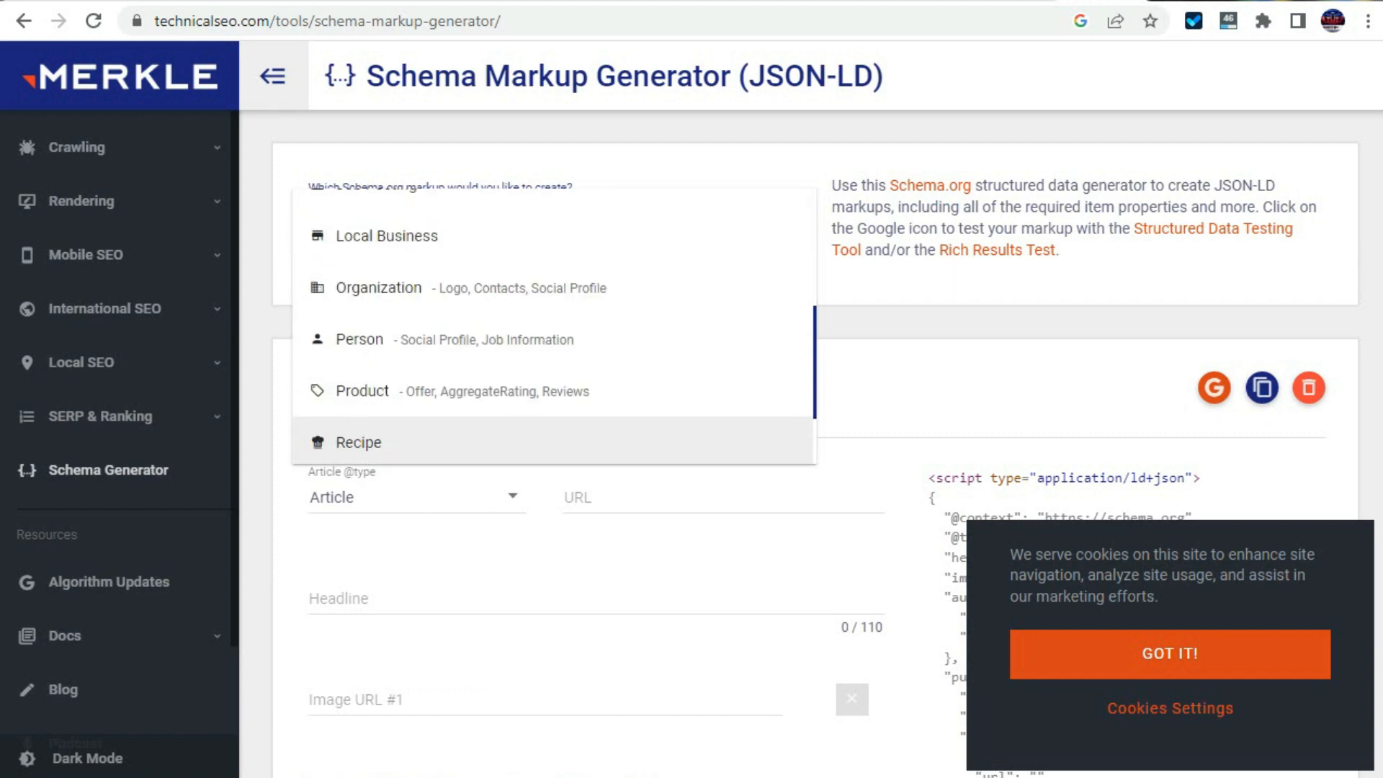
scroll(554, 339, up, 2)
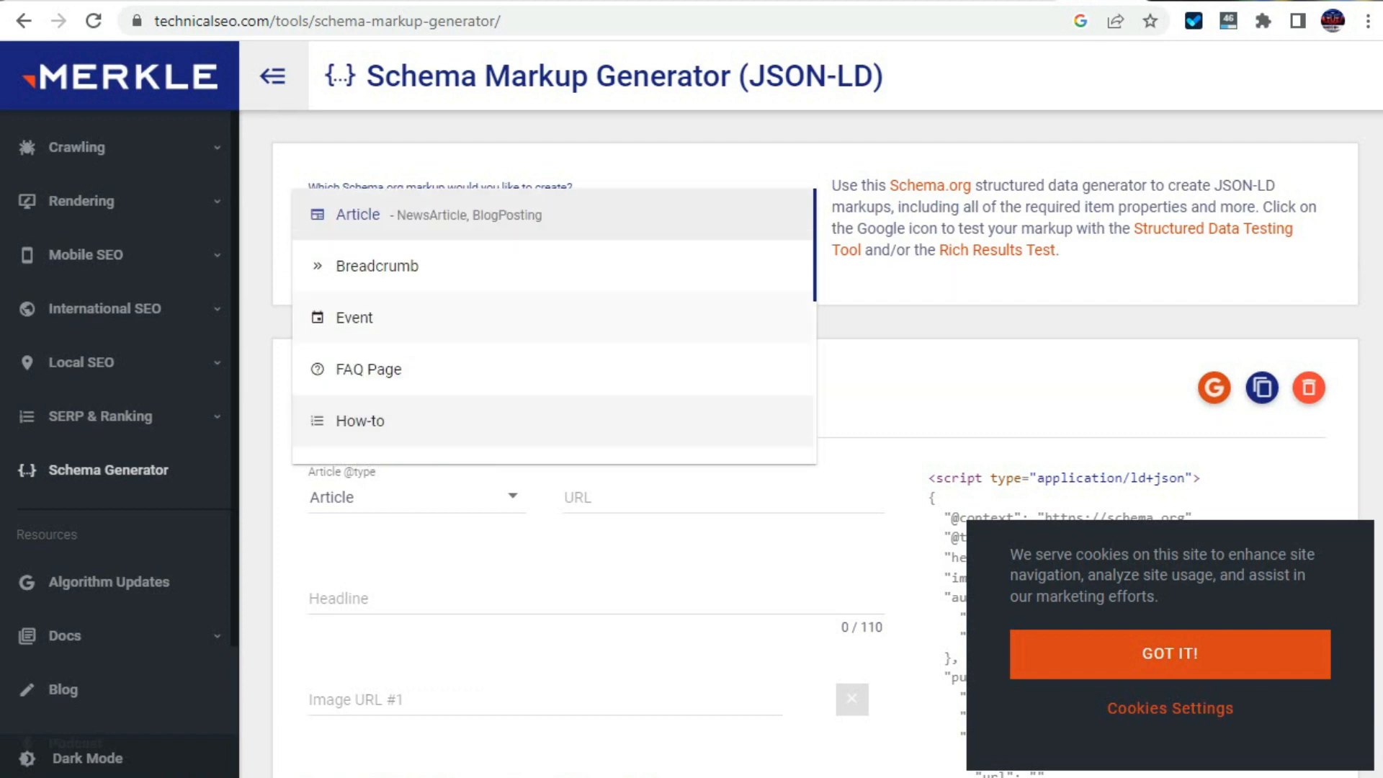
click(432, 267)
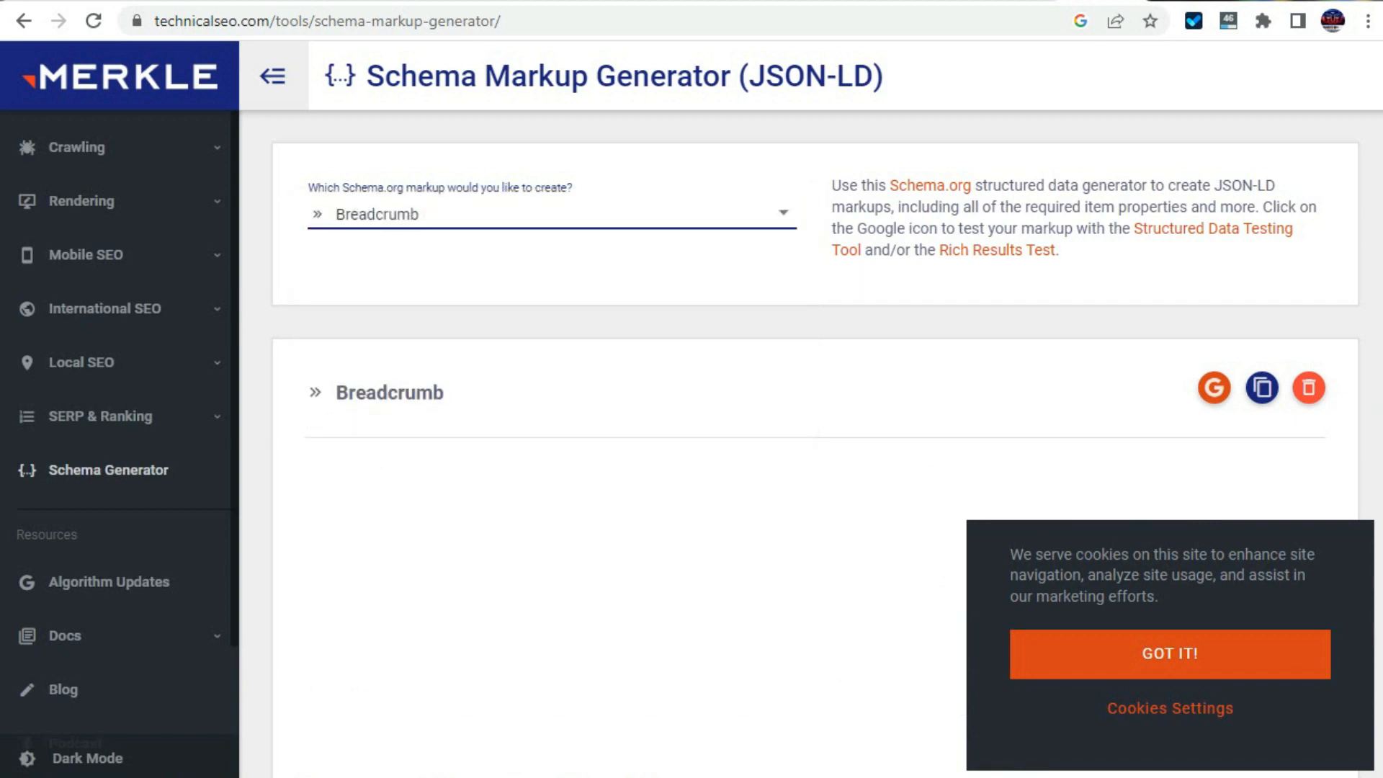
click(391, 497)
Choose Website as the Schema.org markup to create.
click(460, 214)
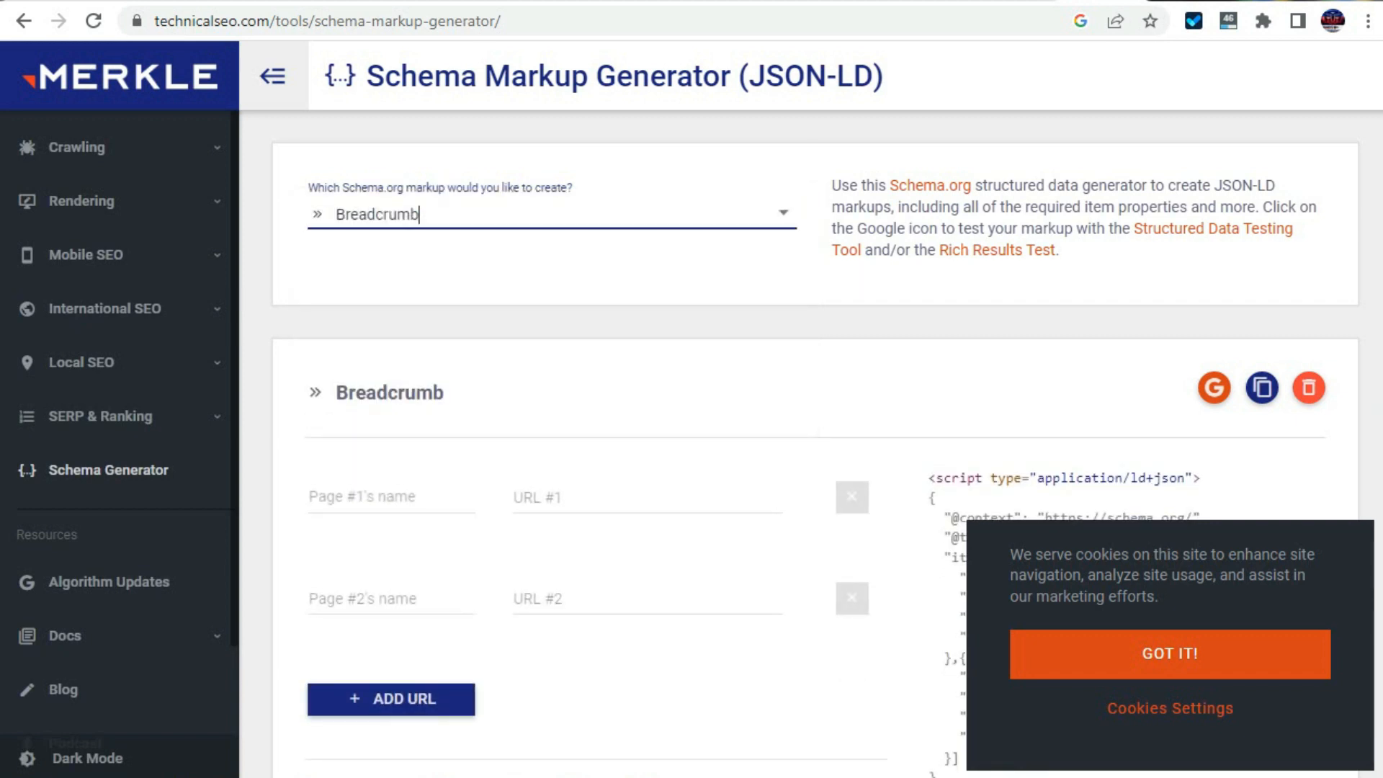
scroll(460, 237, down, 5)
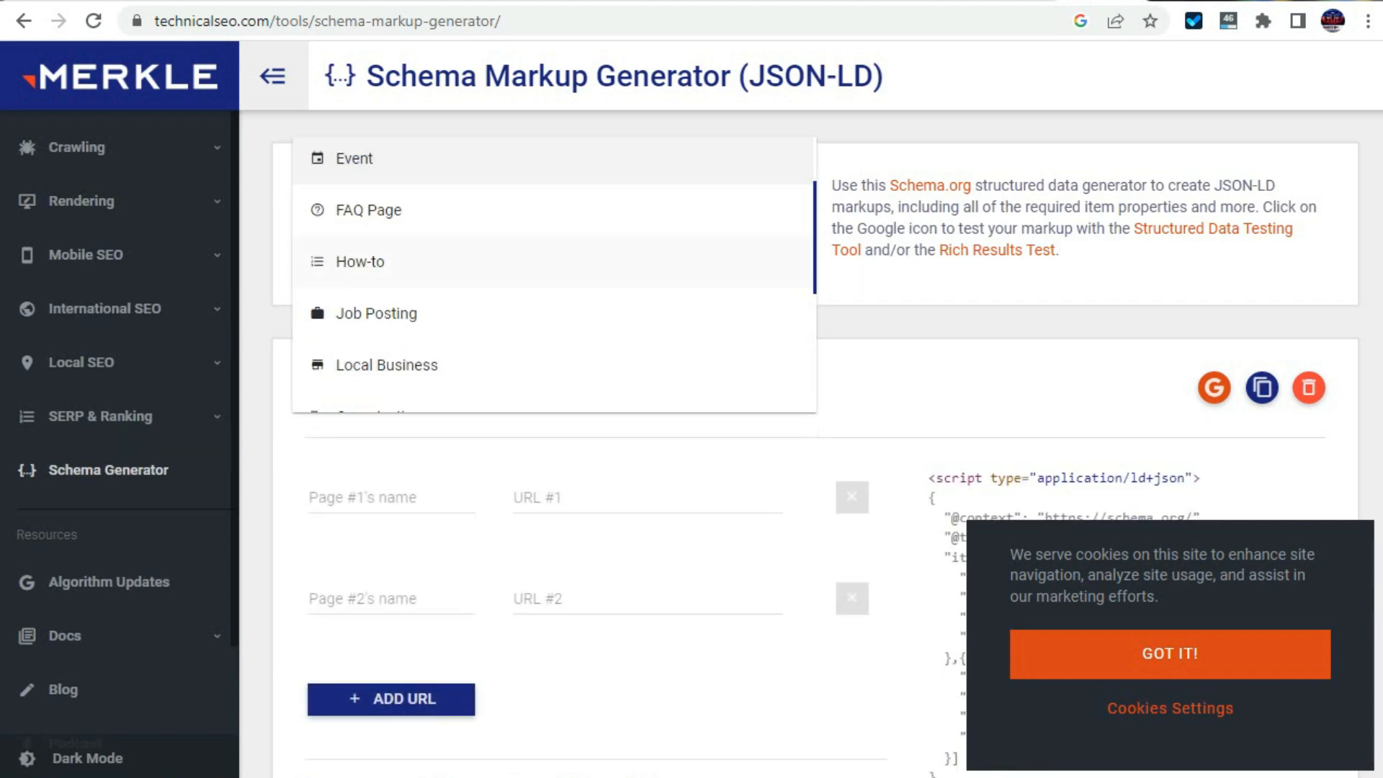
key(Down)
key(Down)
key(Down)
key(Down)
key(Down)
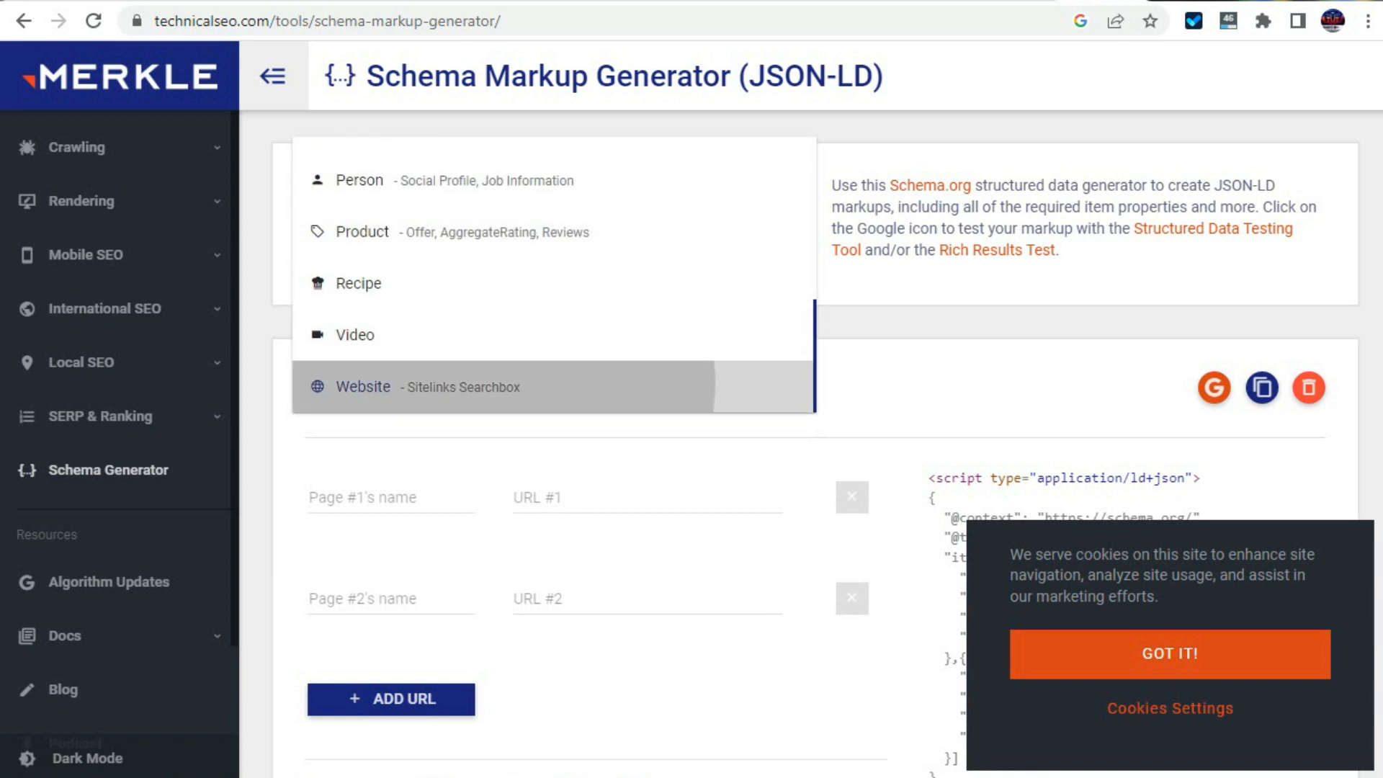
key(Return)
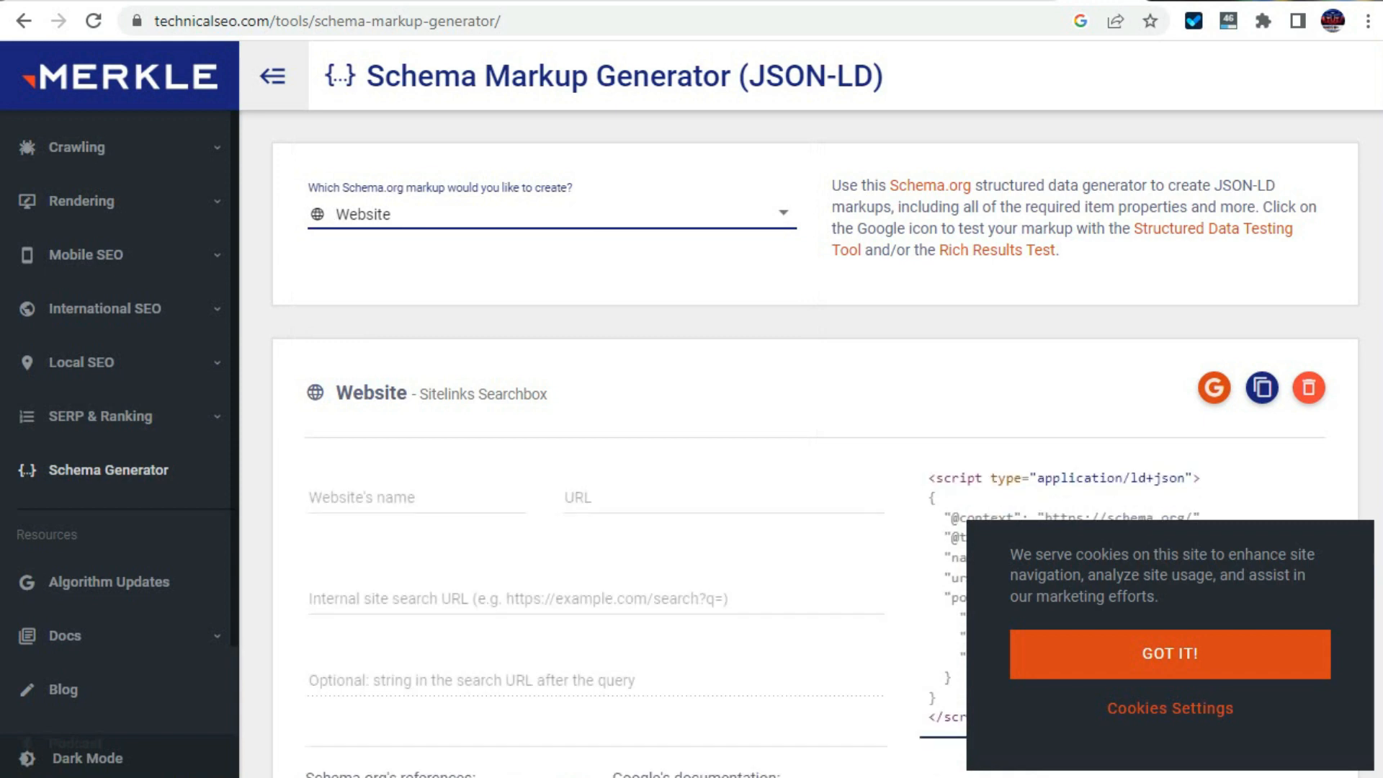
Go through the Website markup's input fields, leaving them empty, and copy the generated WebSite JSON-LD script.
key(Tab)
key(Tab)
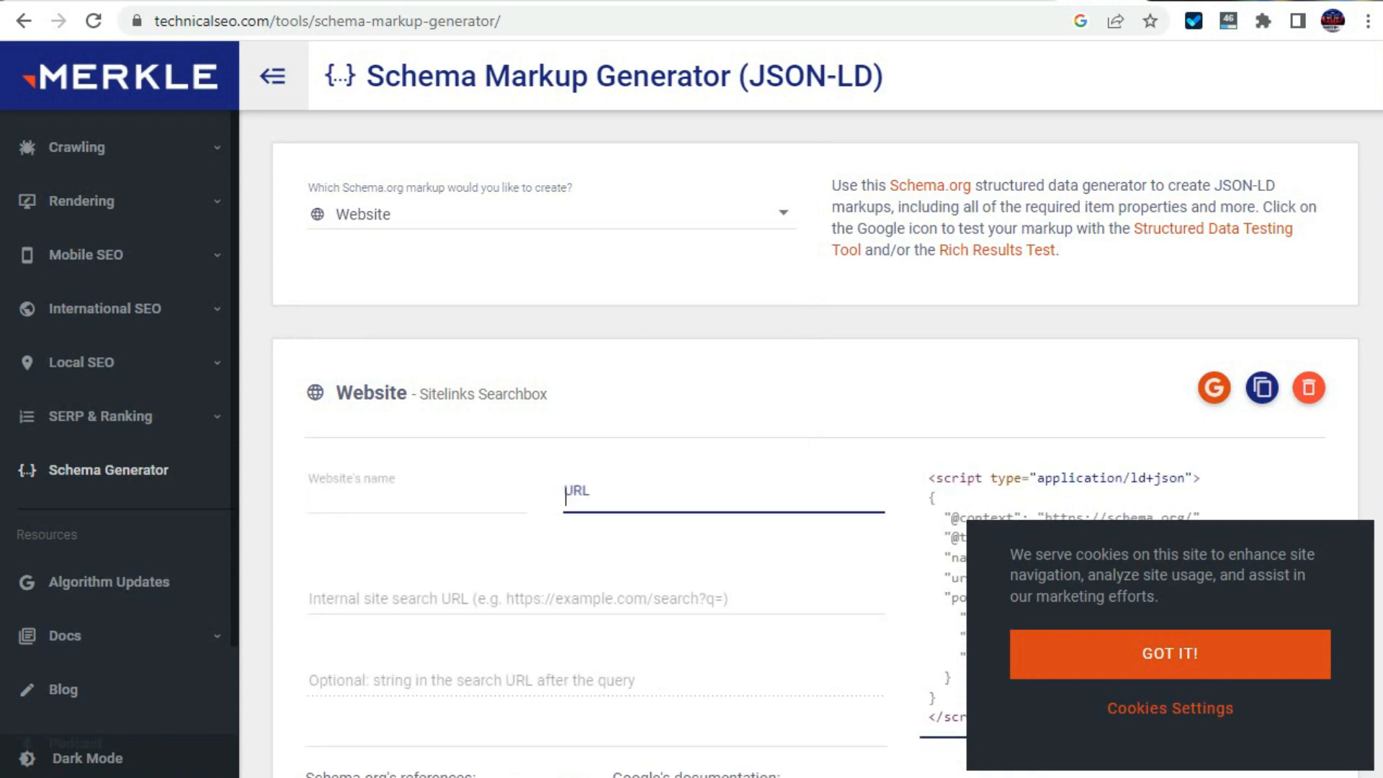
scroll(814, 447, down, 3)
click(519, 383)
click(519, 465)
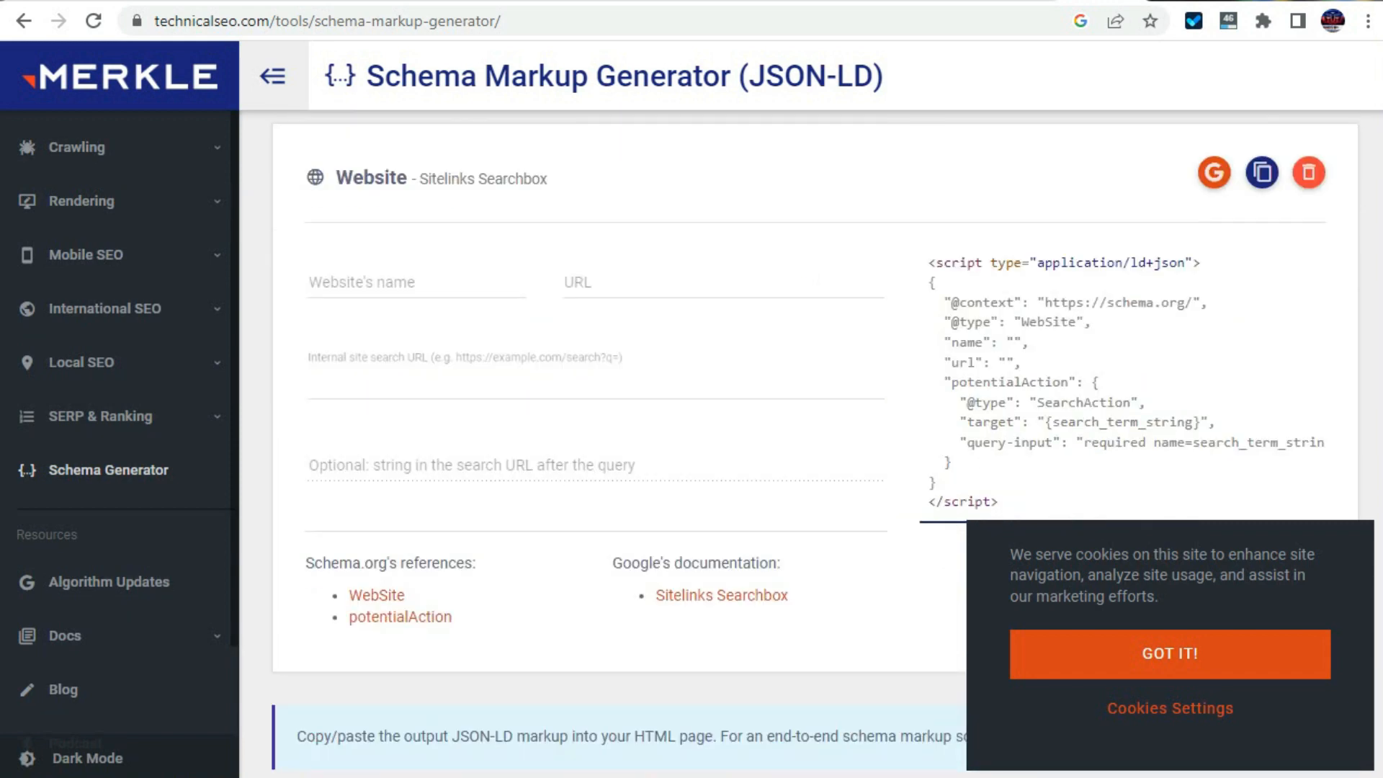
click(1262, 172)
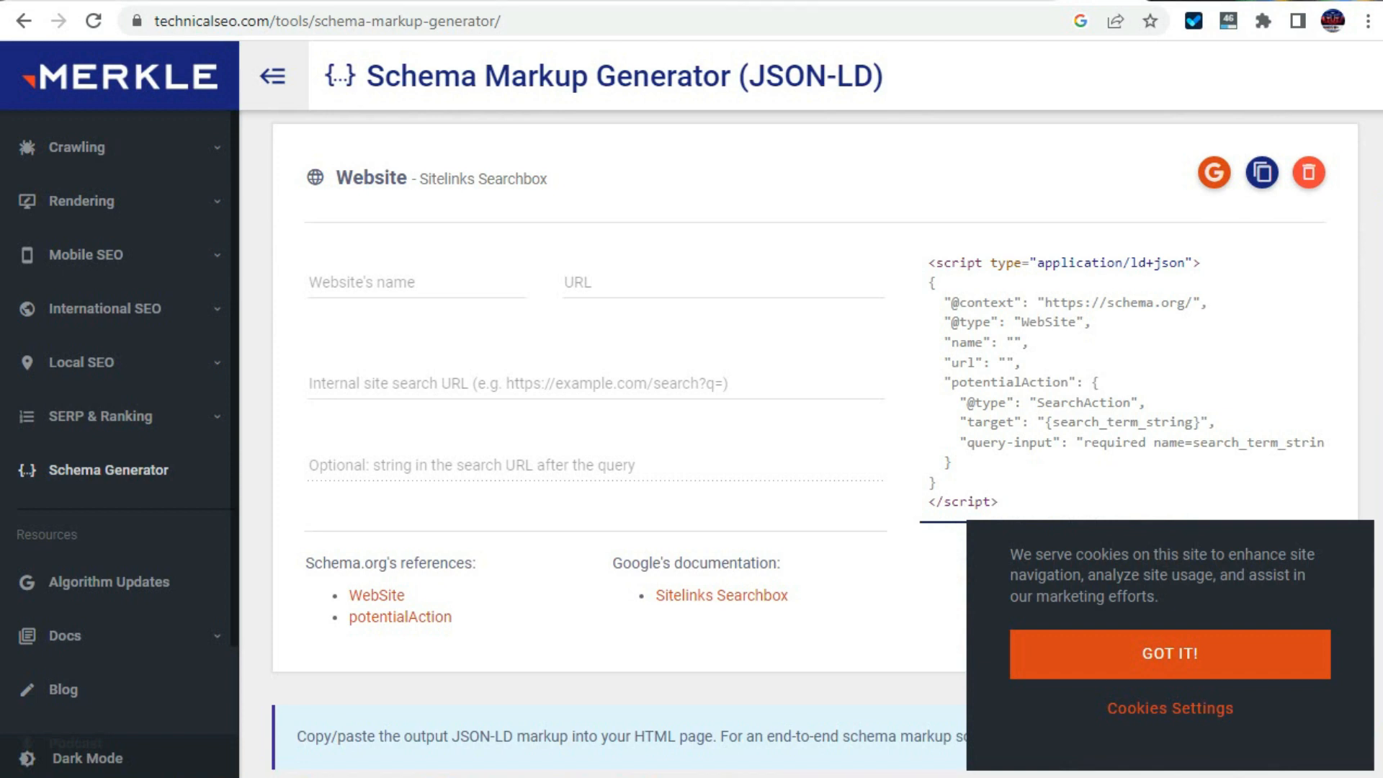
Switch to the ChatGPT conversation "Lili APK Nedir?" and skim the generated Turkish article.
click(778, 1)
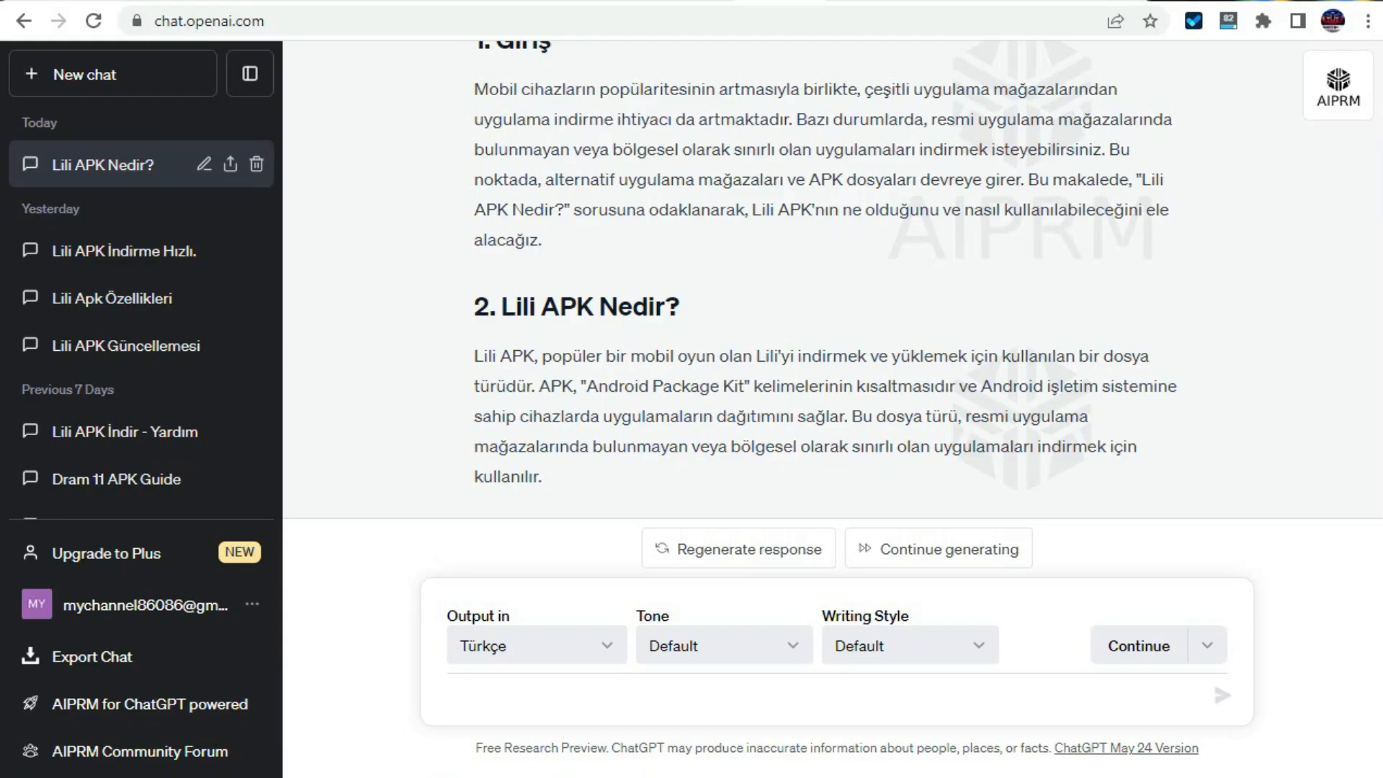
scroll(833, 288, down, 7)
scroll(833, 288, down, 10)
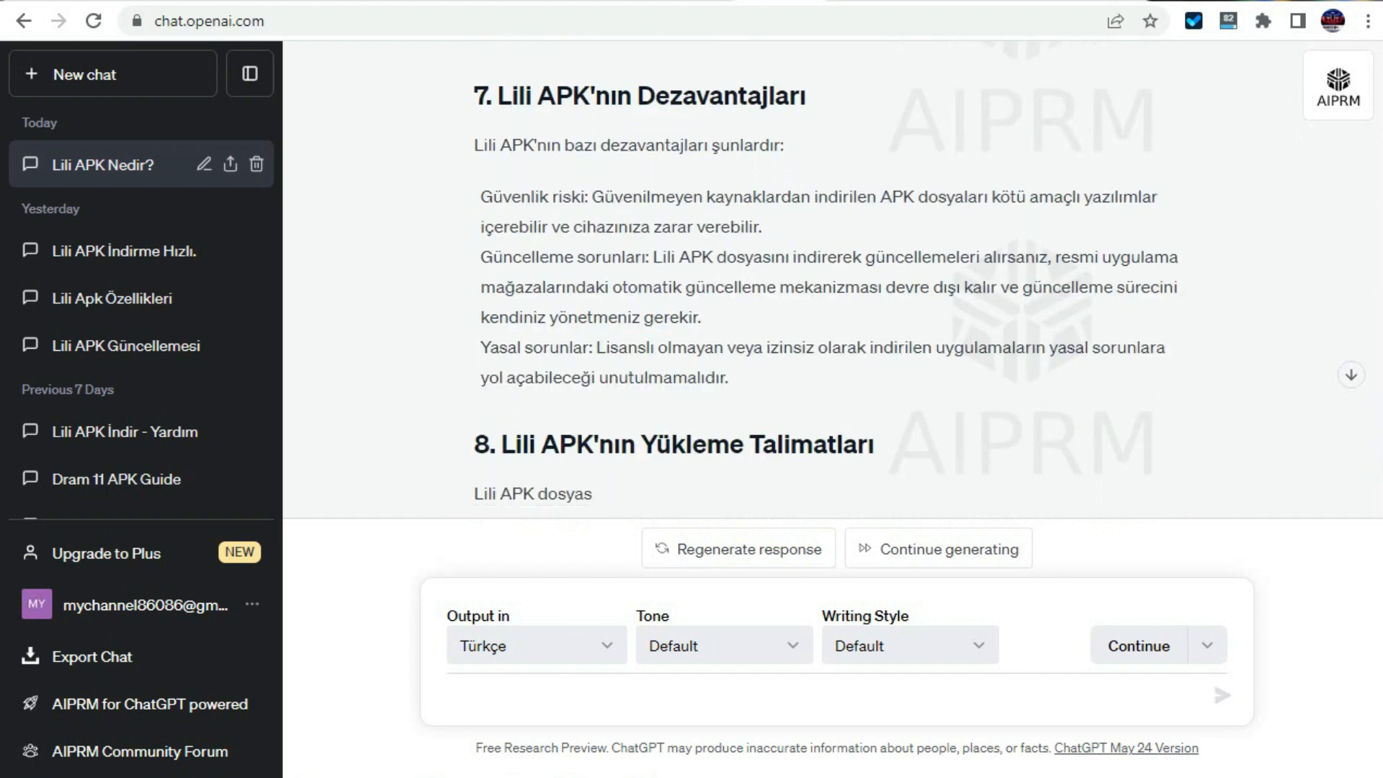
scroll(832, 288, up, 10)
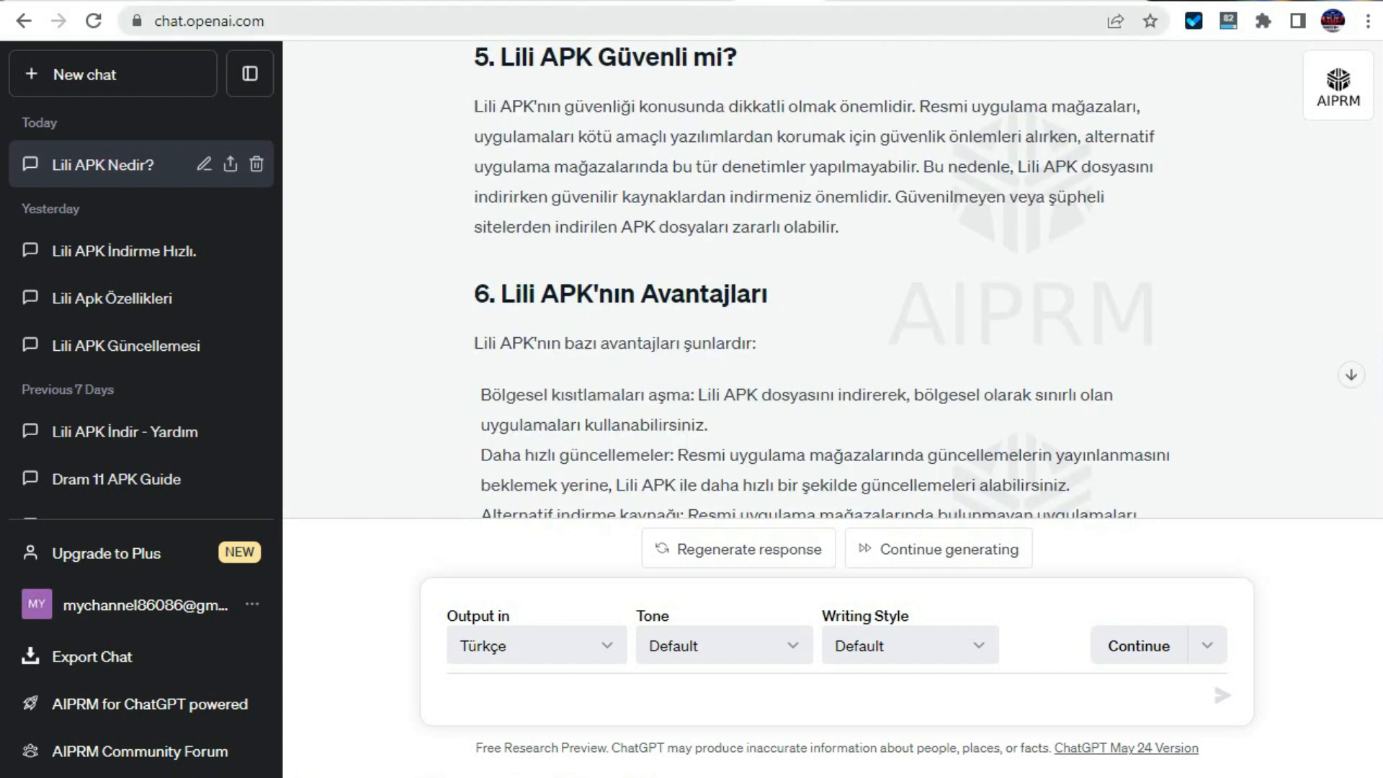
Switch to Google Search Console's Performance report and view the list of properties for the liliapkindirs blog account.
key(ctrl+t)
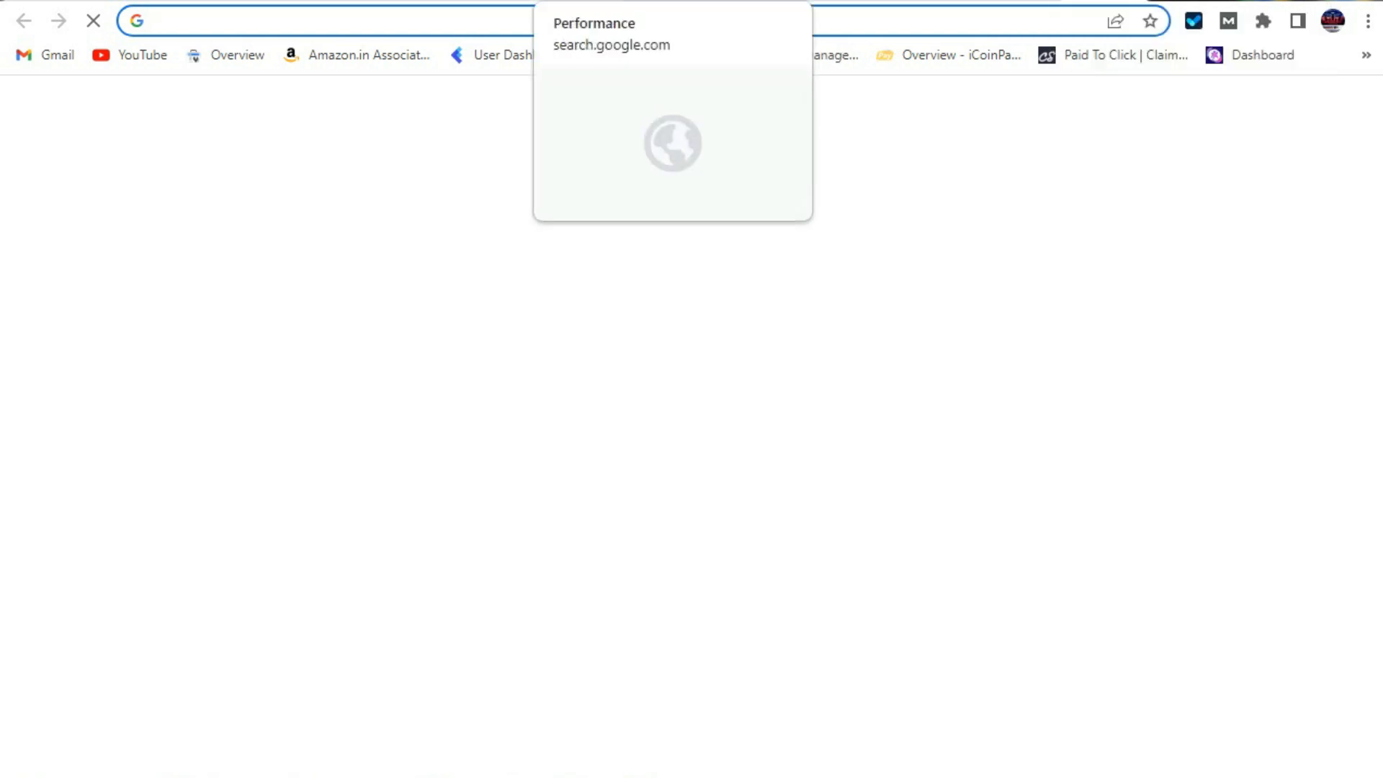
click(648, 21)
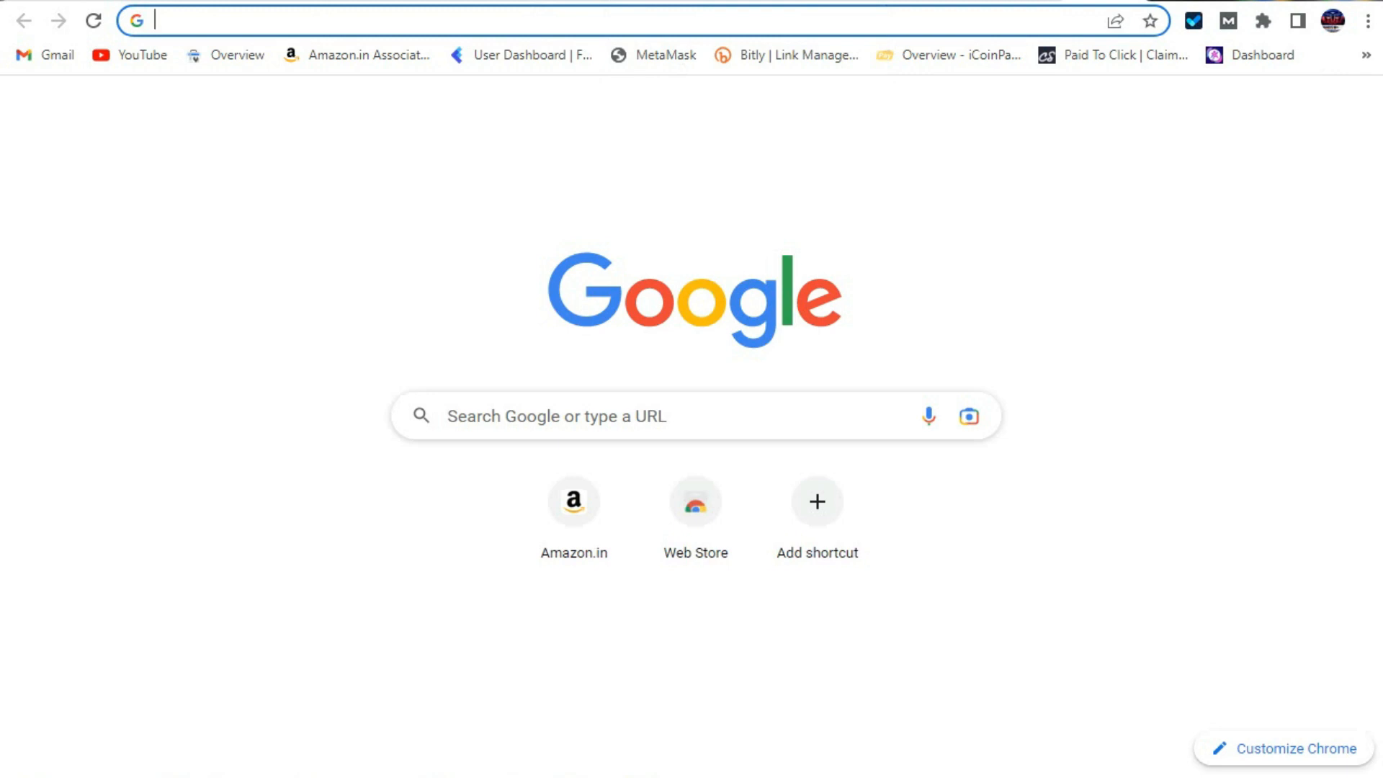
key(ctrl+Tab)
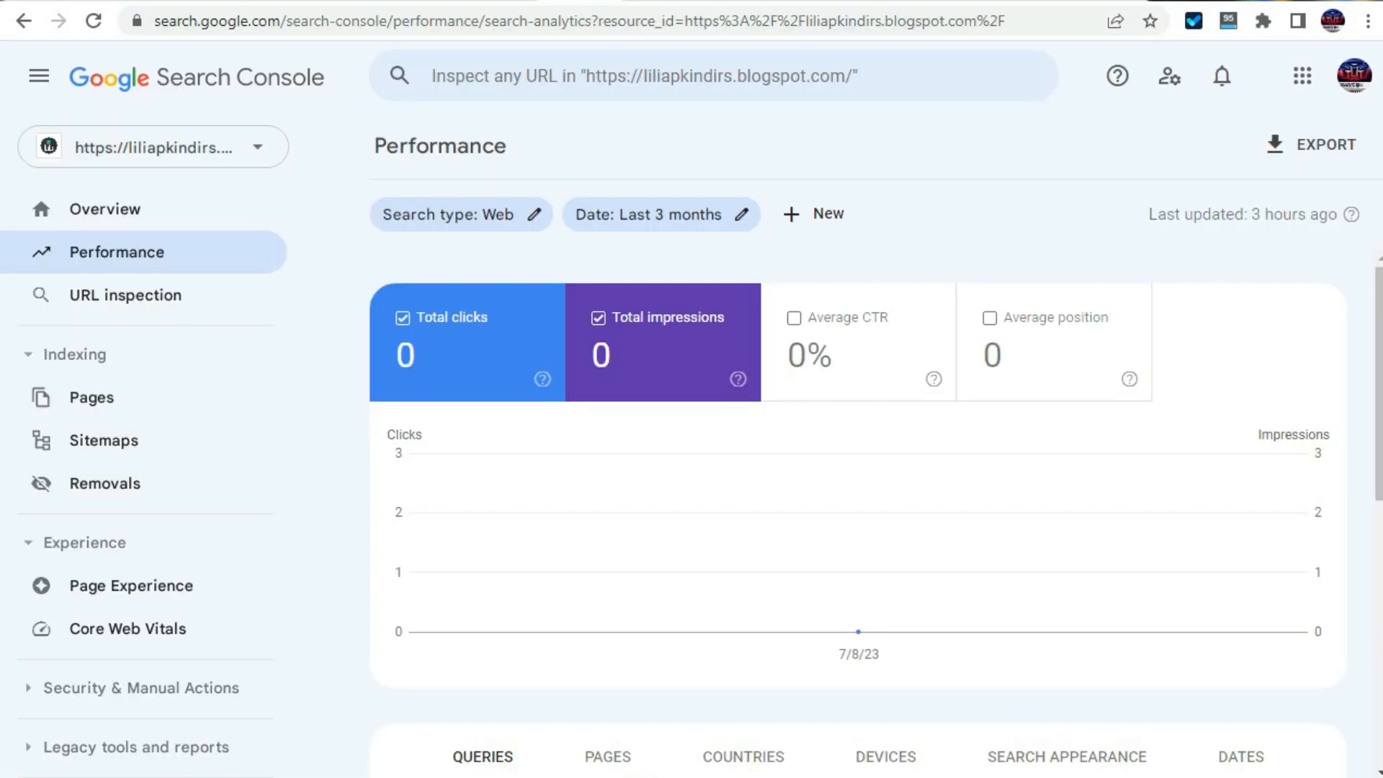
click(257, 147)
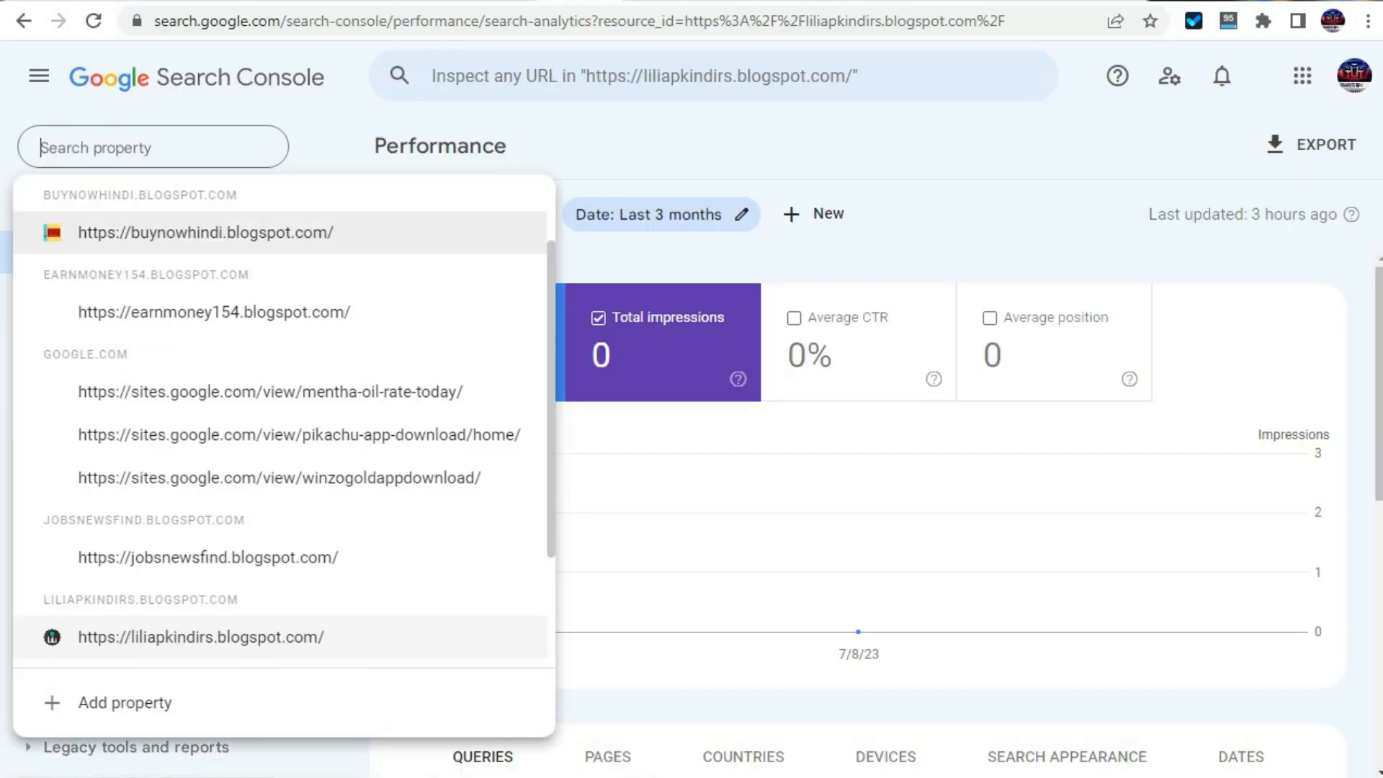
click(699, 504)
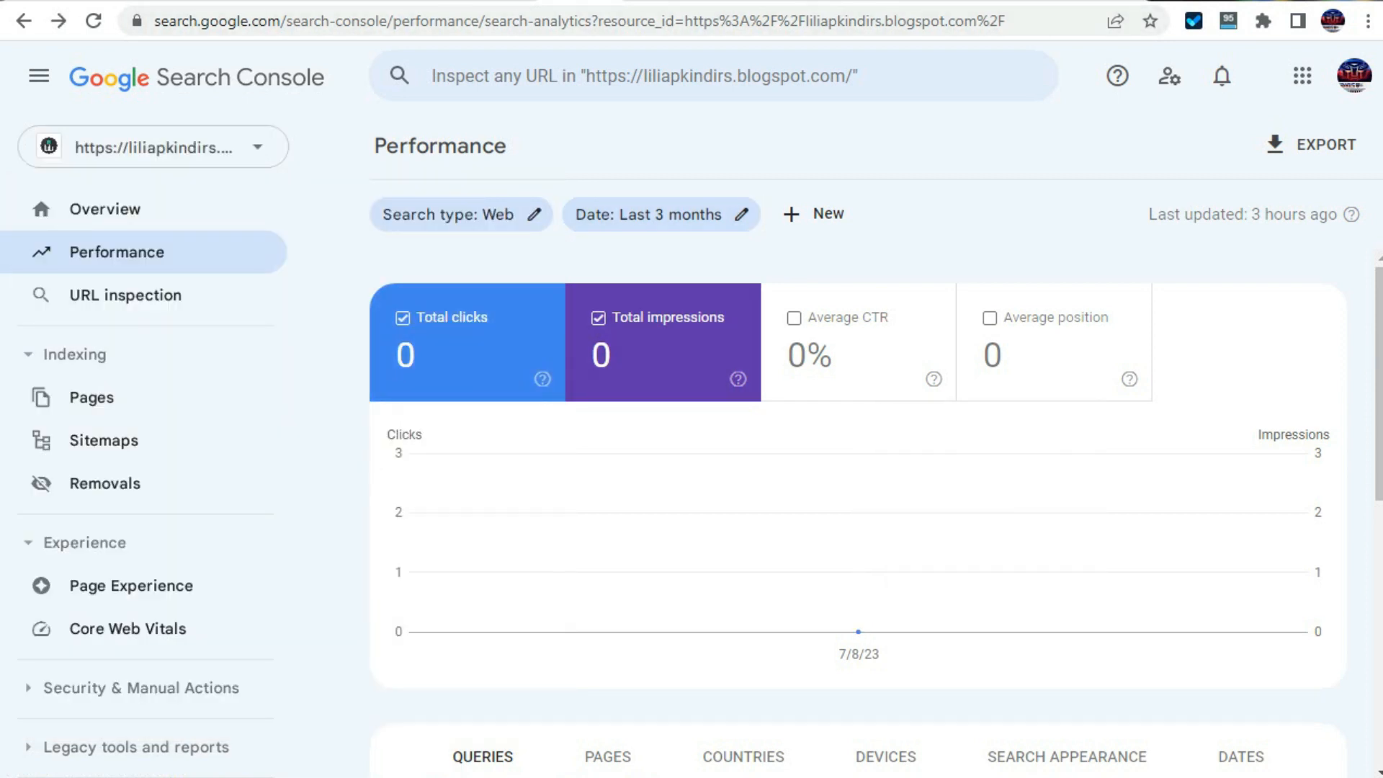
Switch to Bing Webmaster Tools, select the liliapkindirs.blogspot.com site and review its Search Performance report.
click(654, 1)
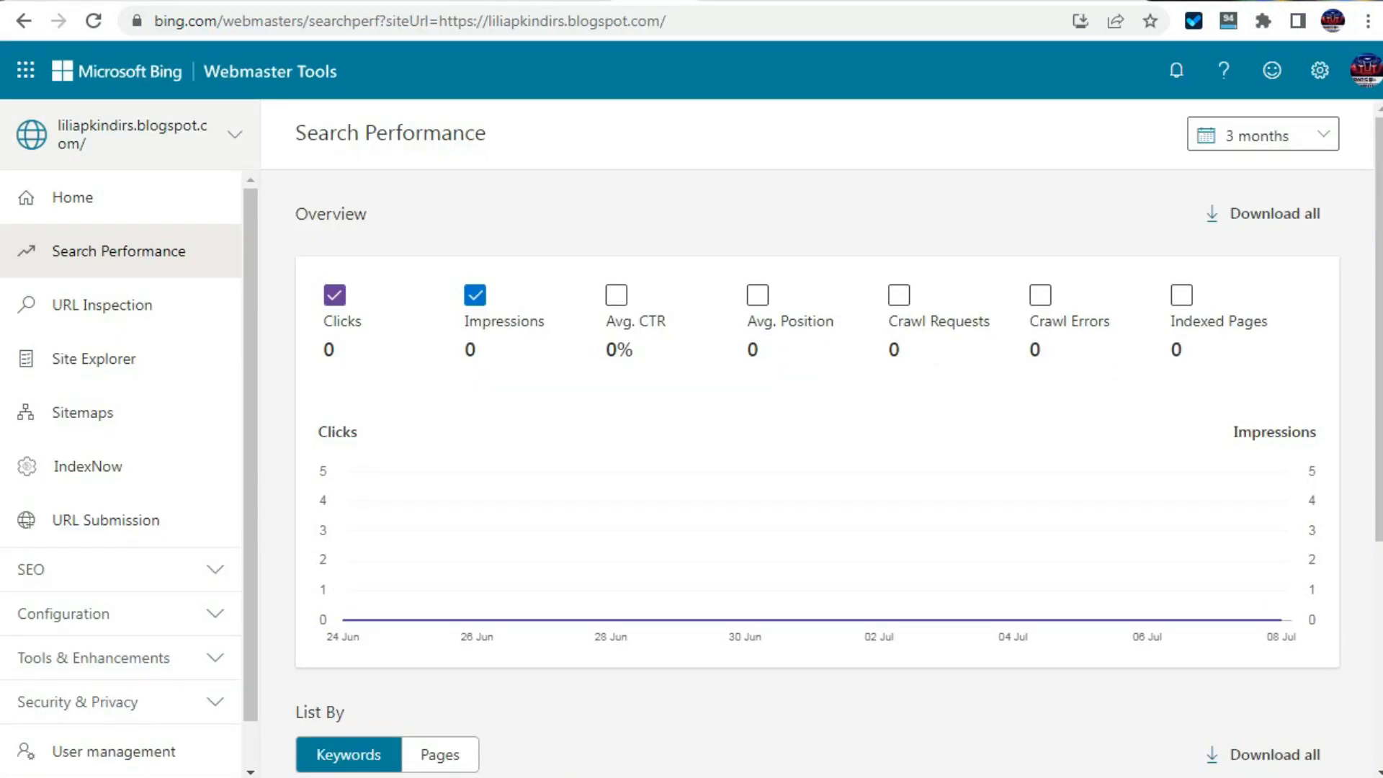
click(235, 135)
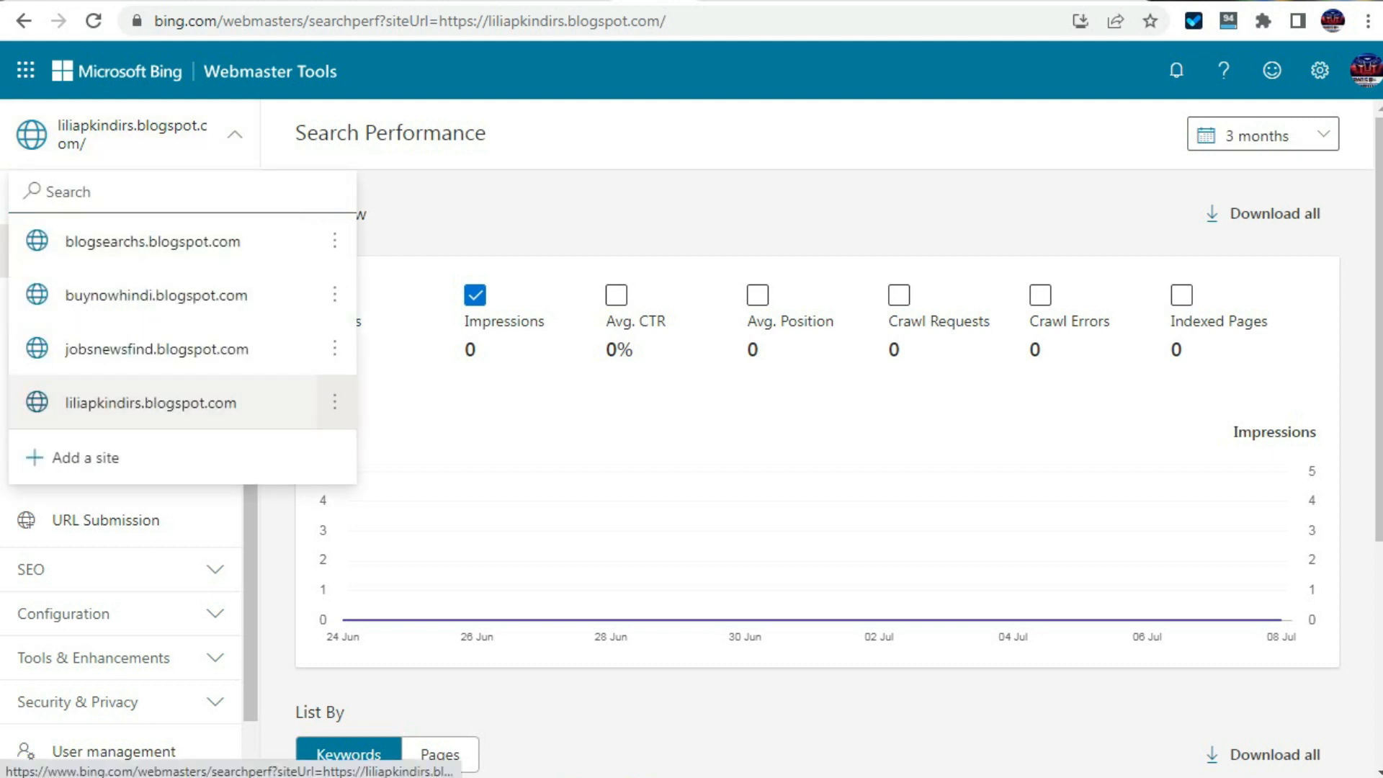
click(151, 403)
scroll(677, 504, down, 5)
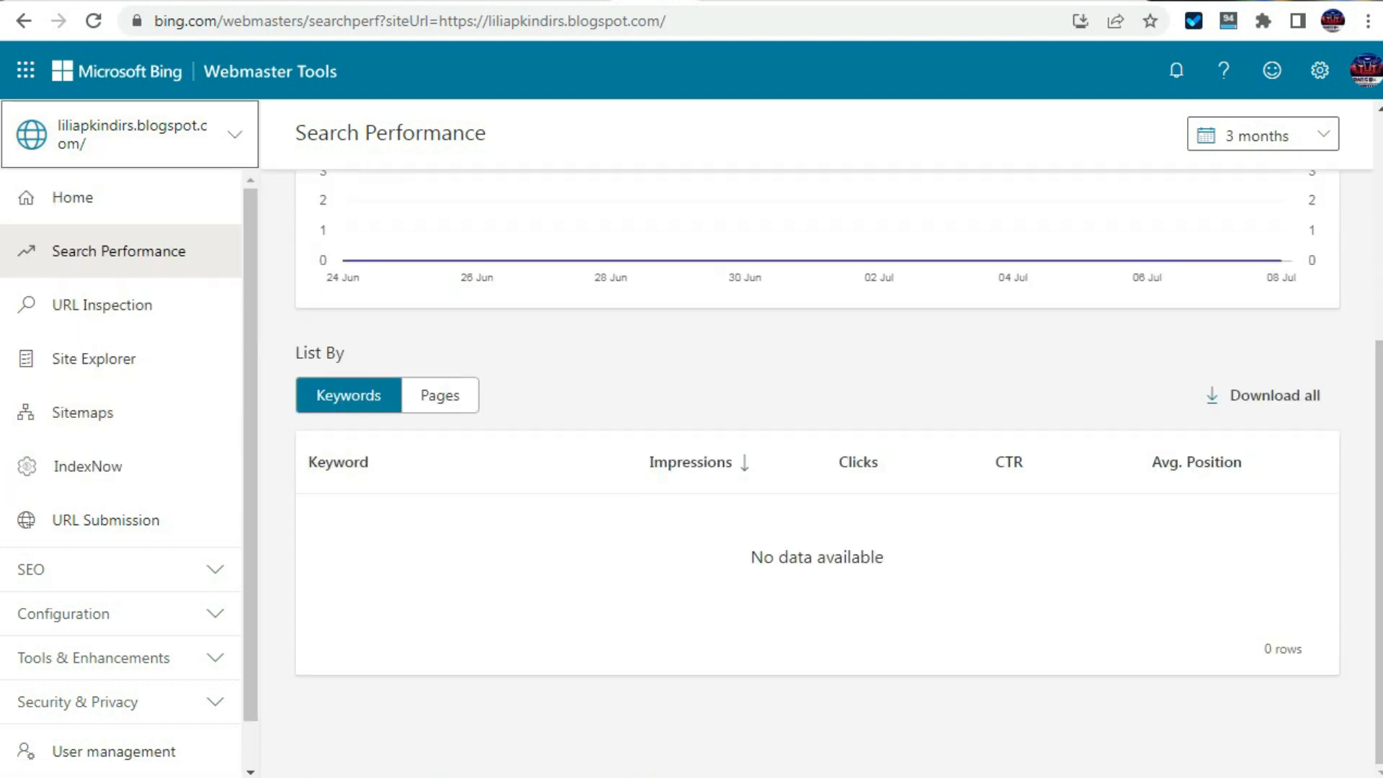
scroll(678, 504, up, 5)
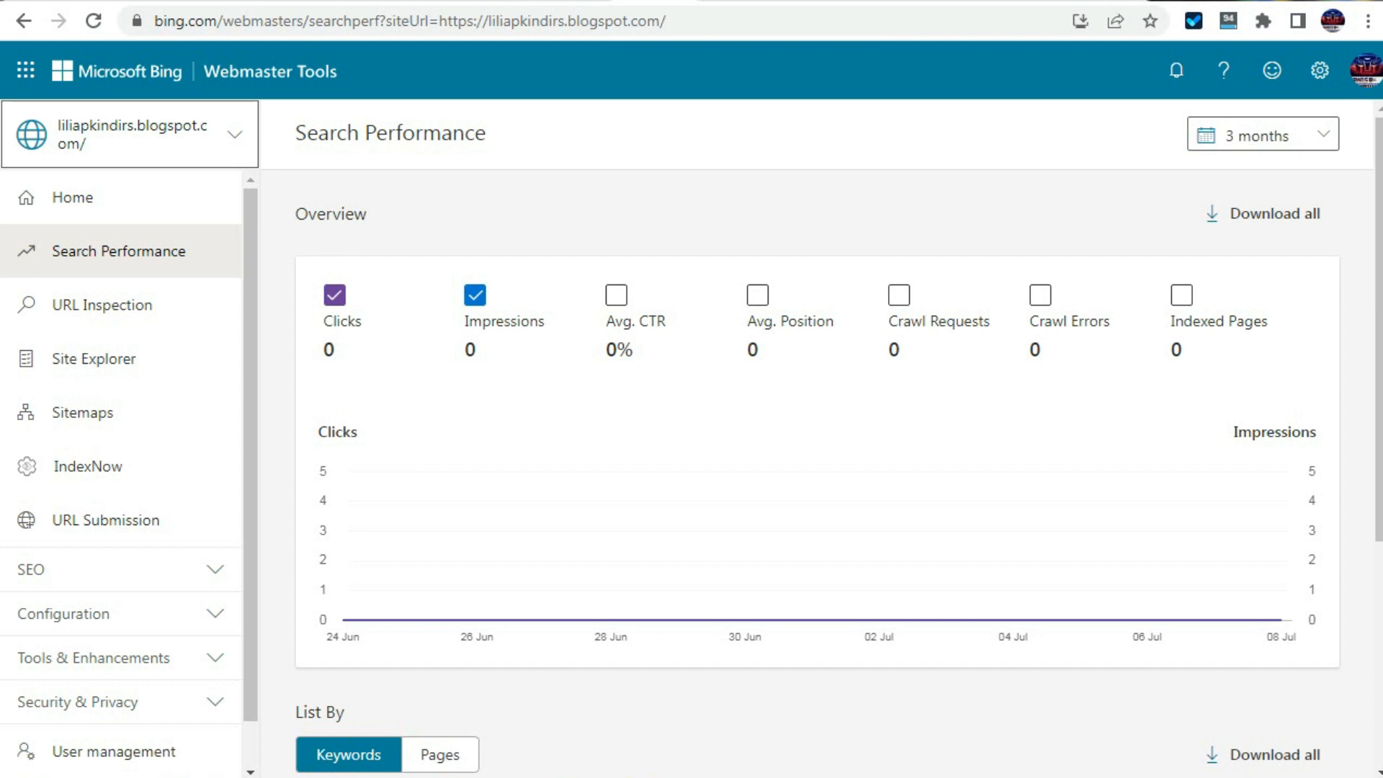
Search Google for "lantag" in a new tab.
key(ctrl+t)
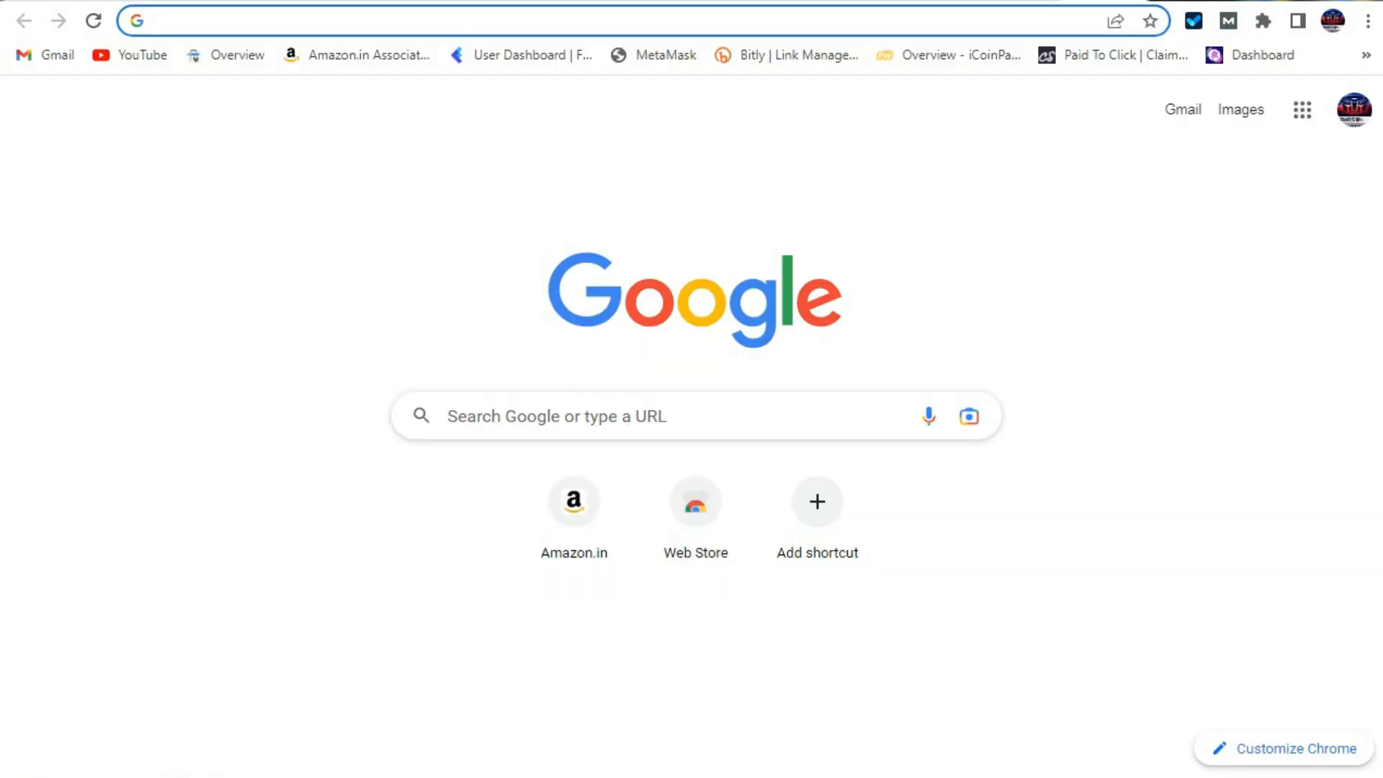
click(460, 21)
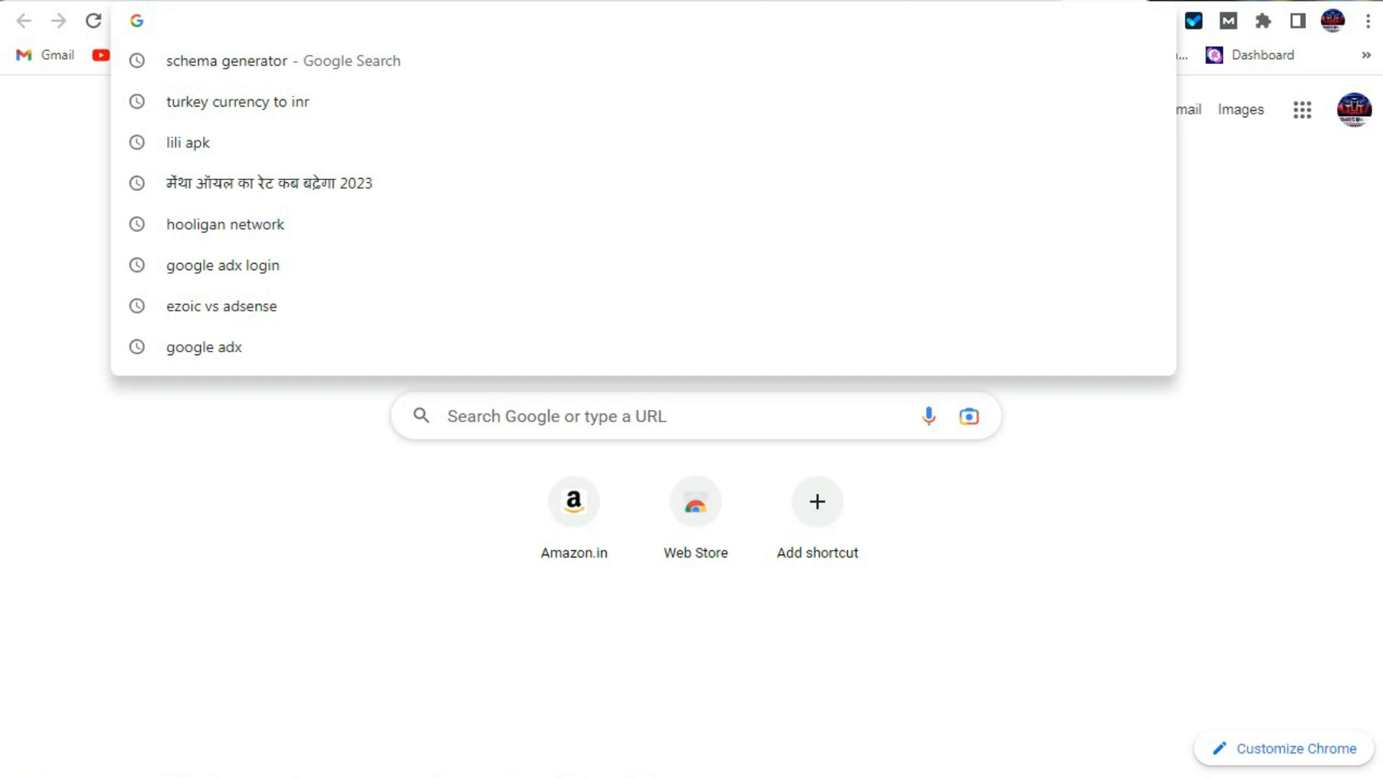
text(la)
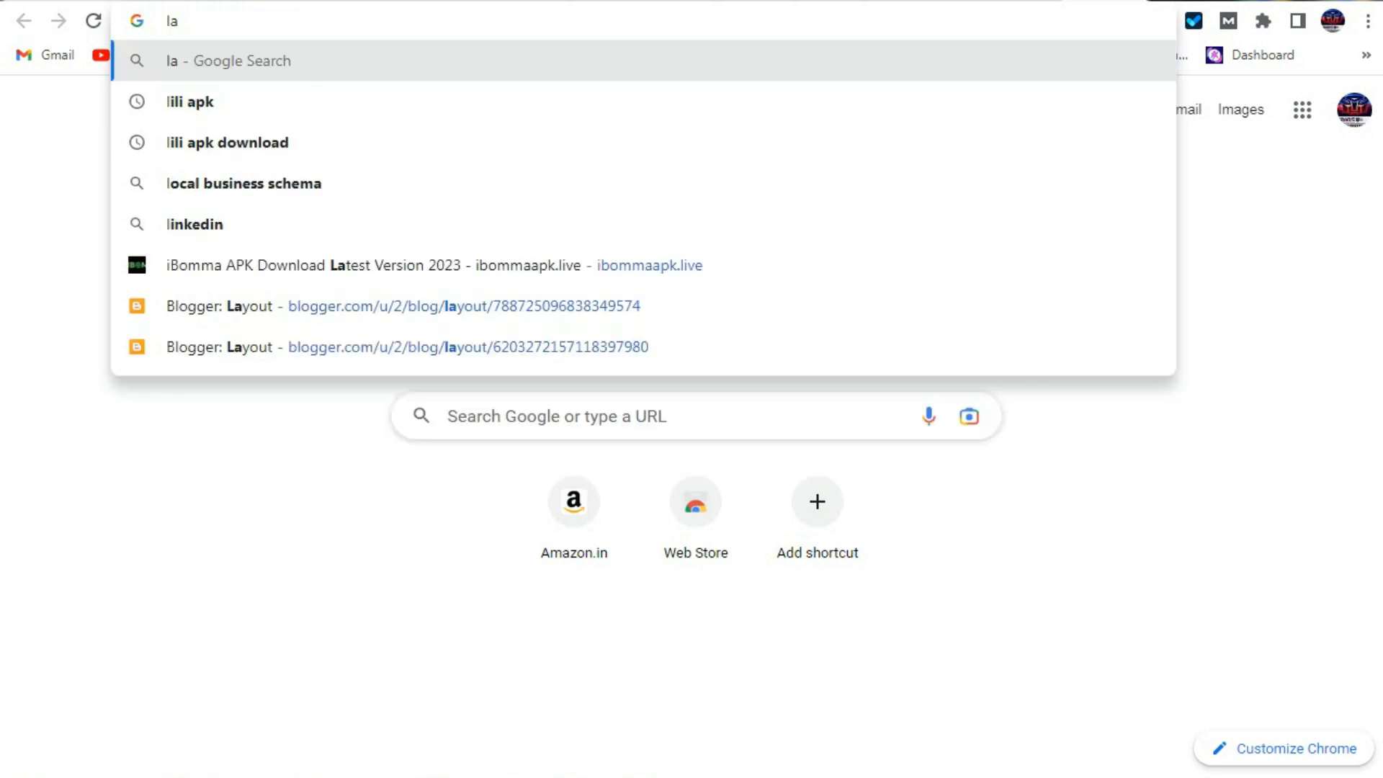
text(n)
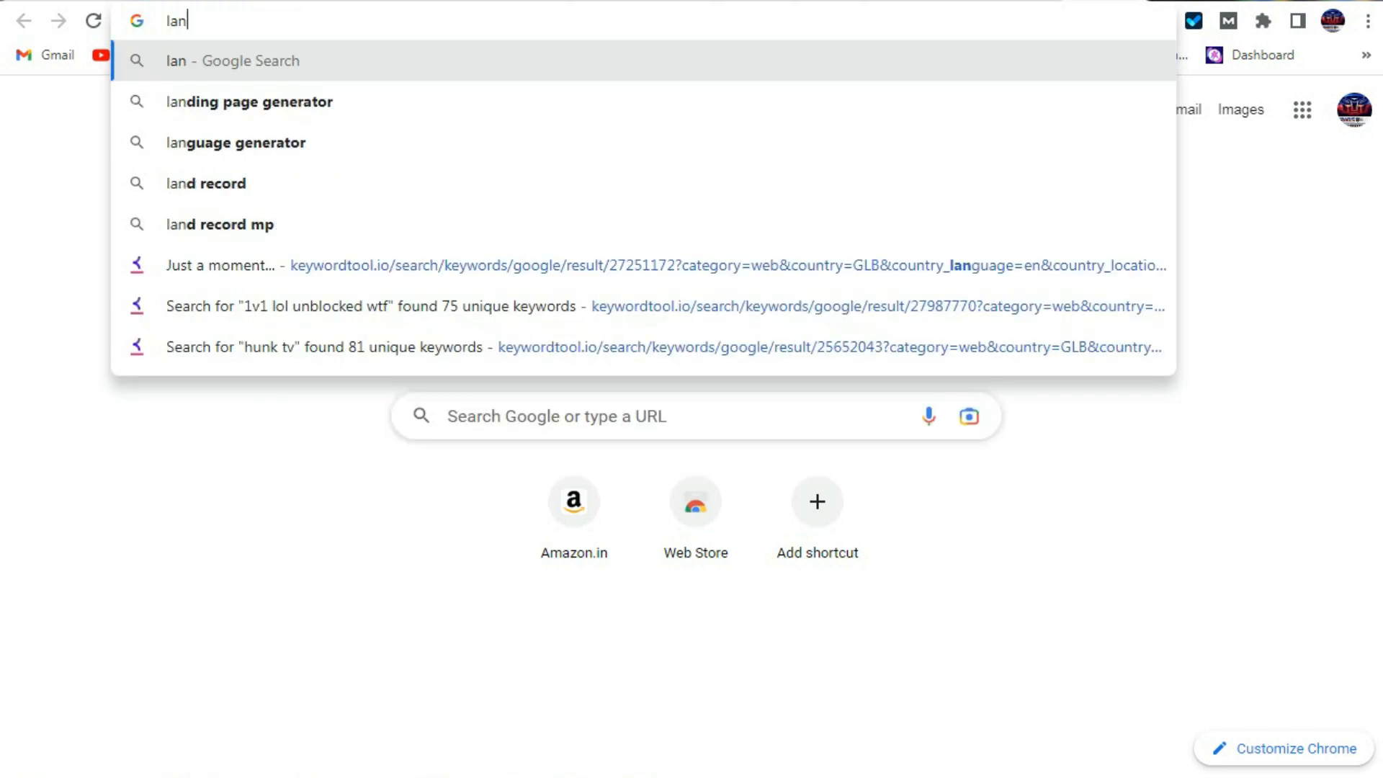
text(ta)
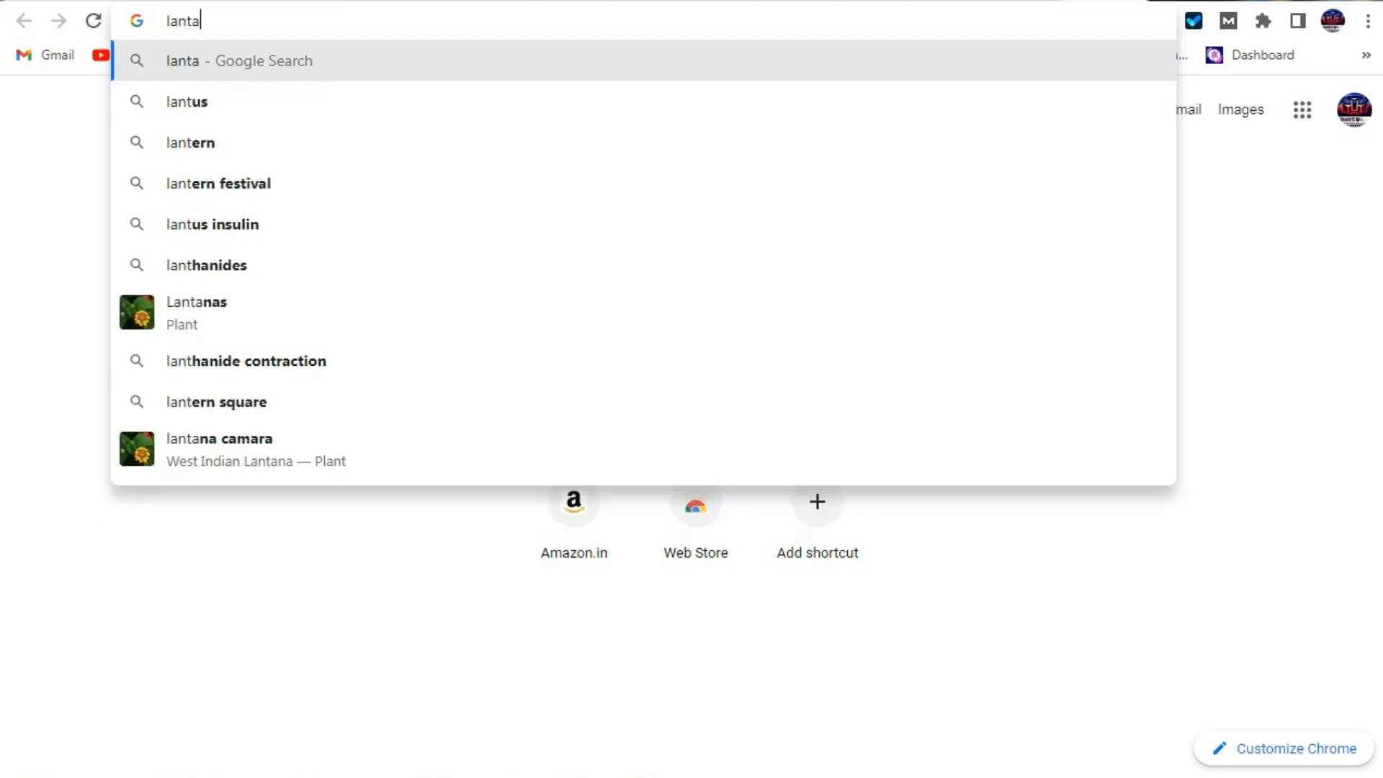
text(g)
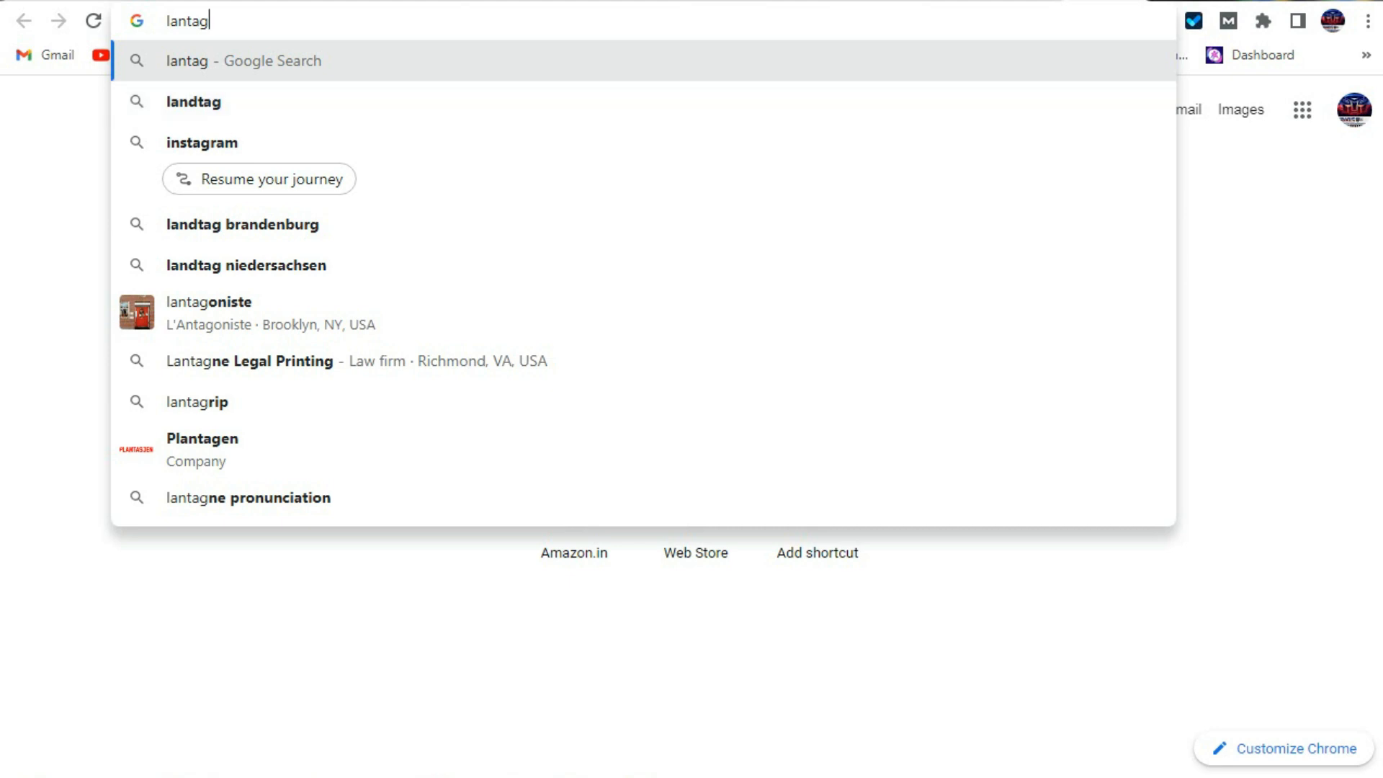
key(Return)
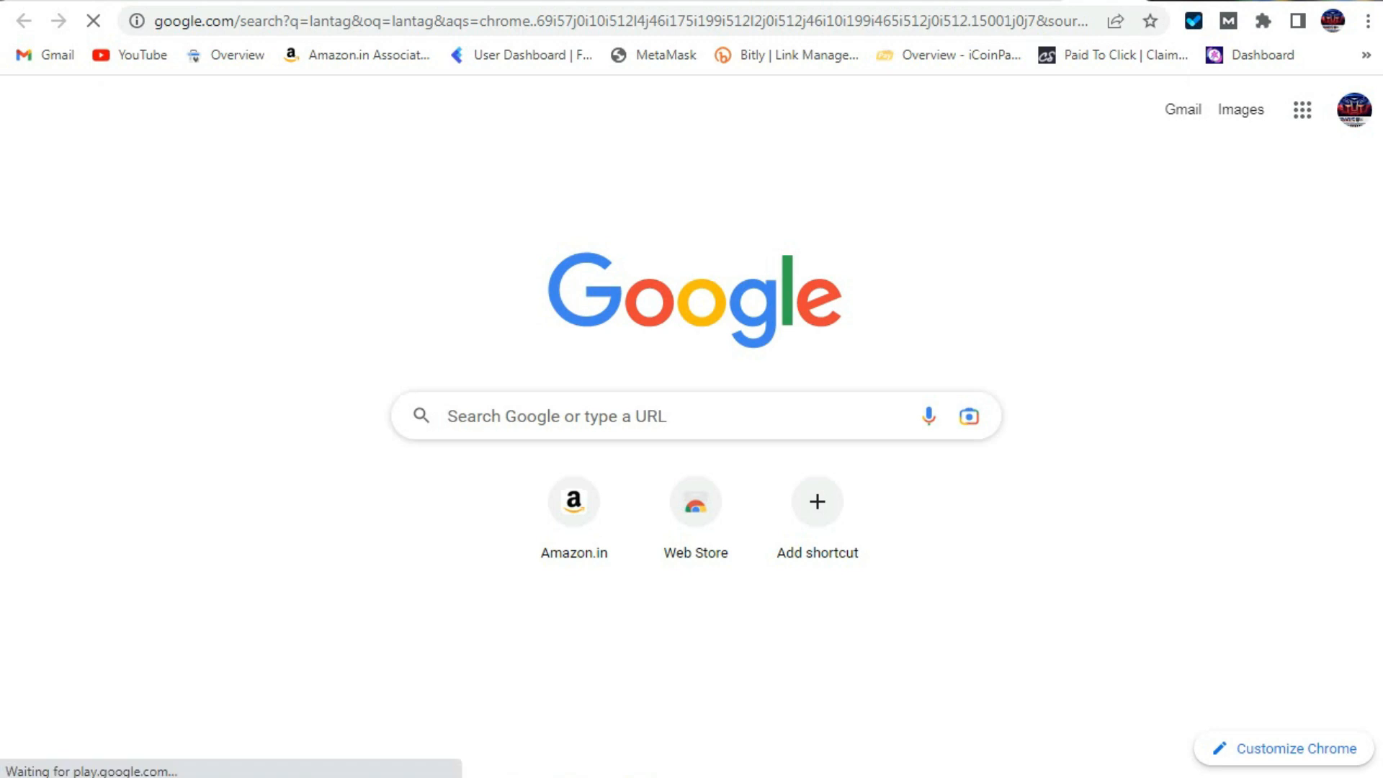
scroll(468, 432, down, 10)
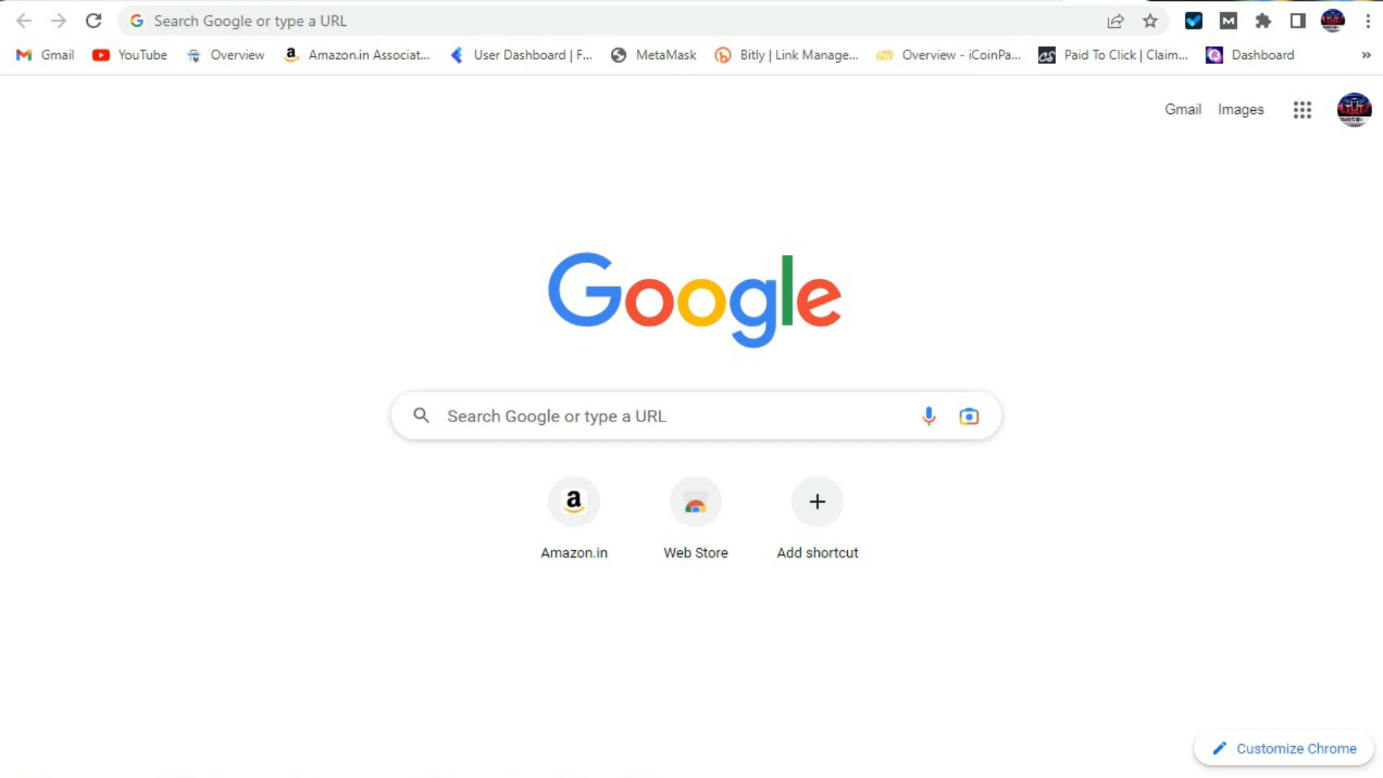
Search Google for "hreflang tags" and refine the query to "hreflang tags testing tool".
click(549, 20)
right_click(549, 20)
click(602, 126)
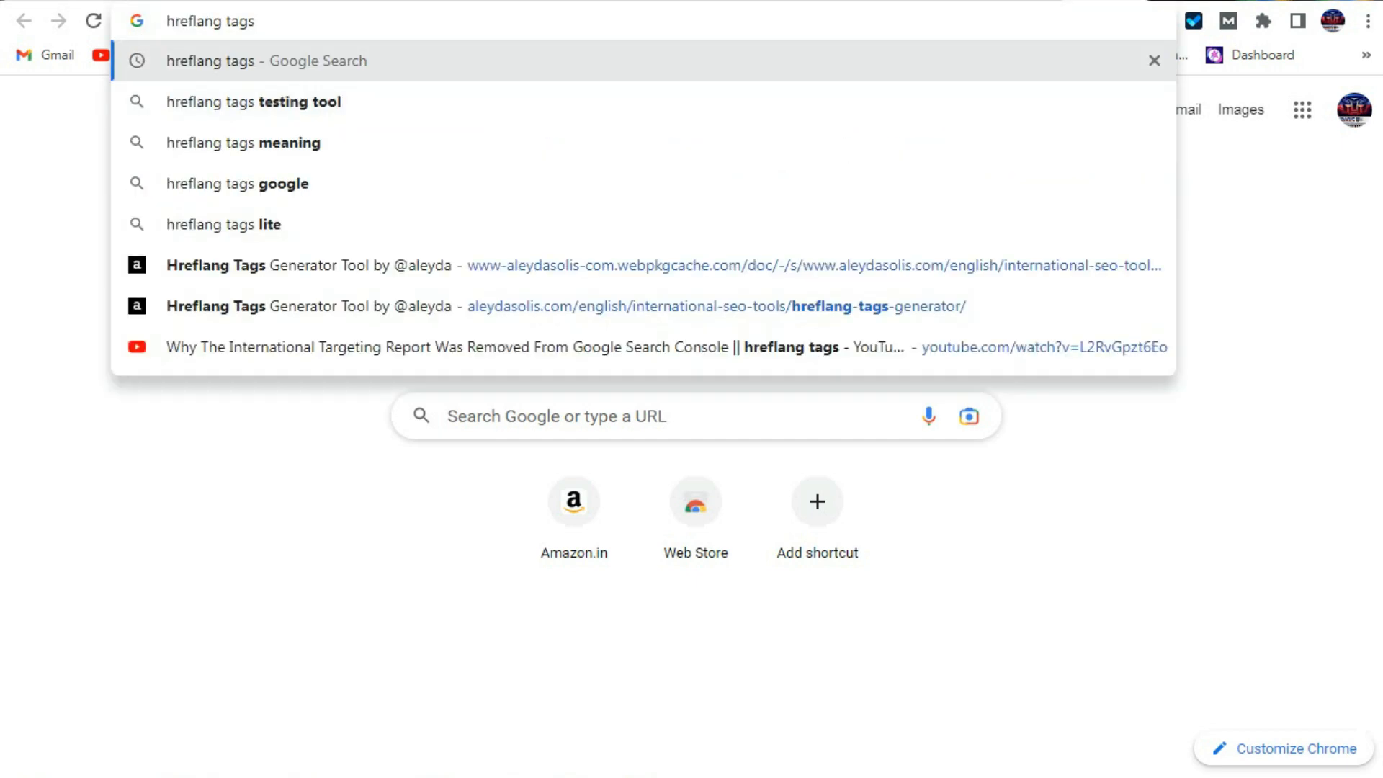
key(Return)
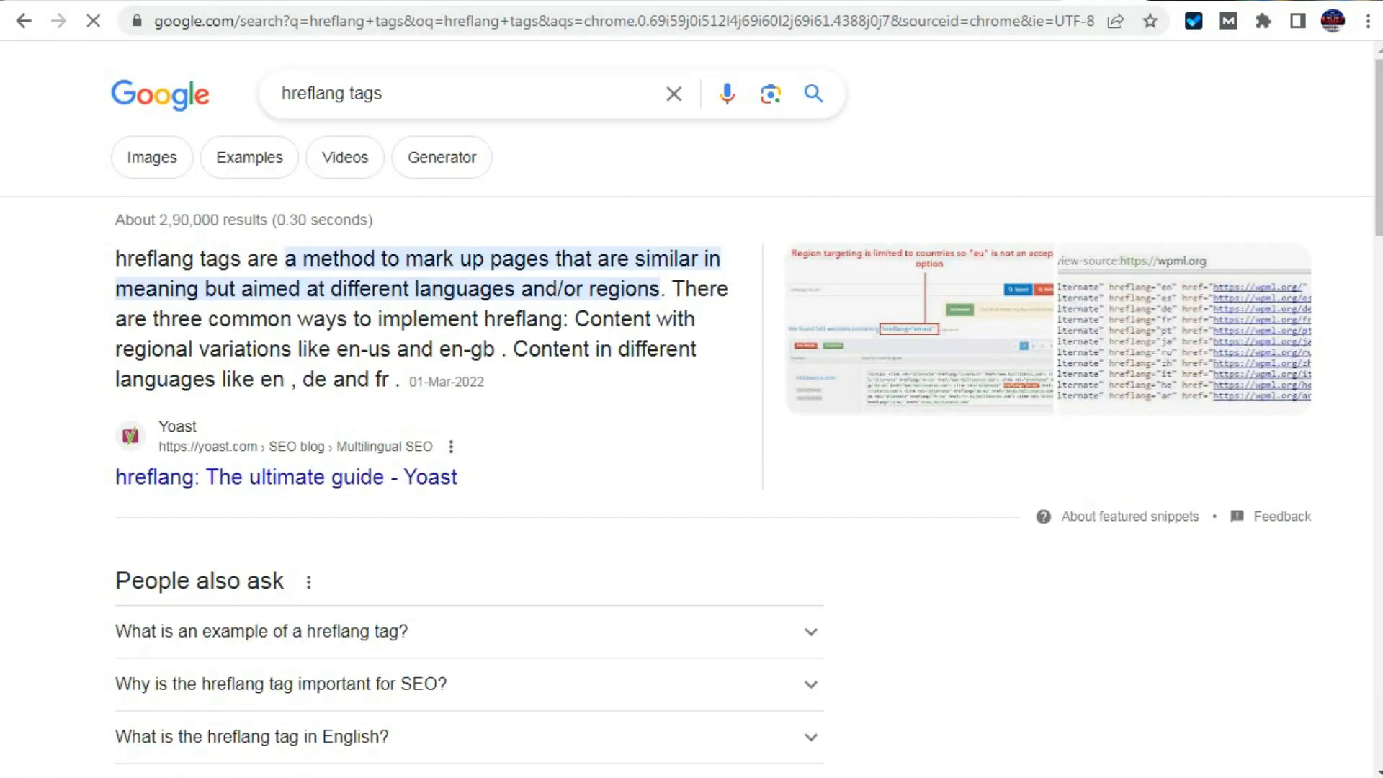
click(392, 93)
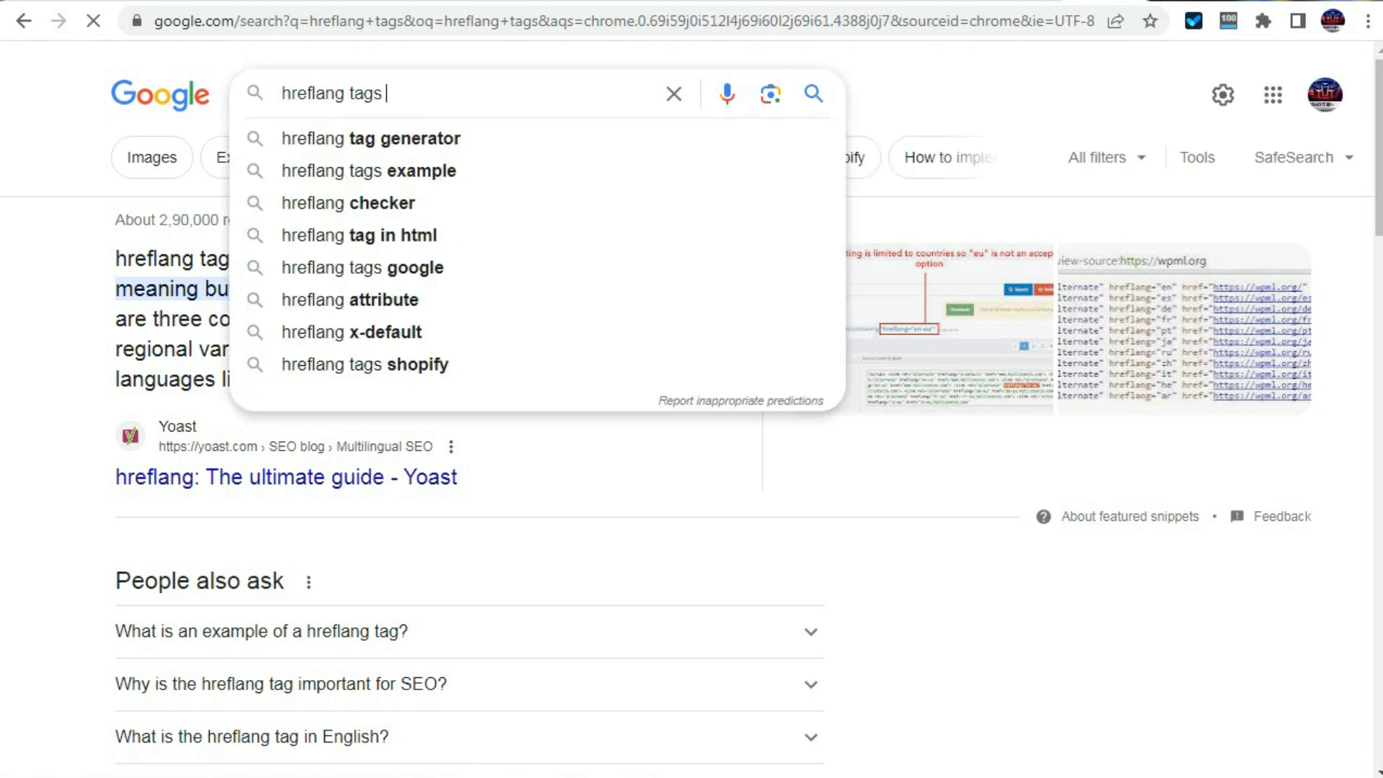
click(437, 140)
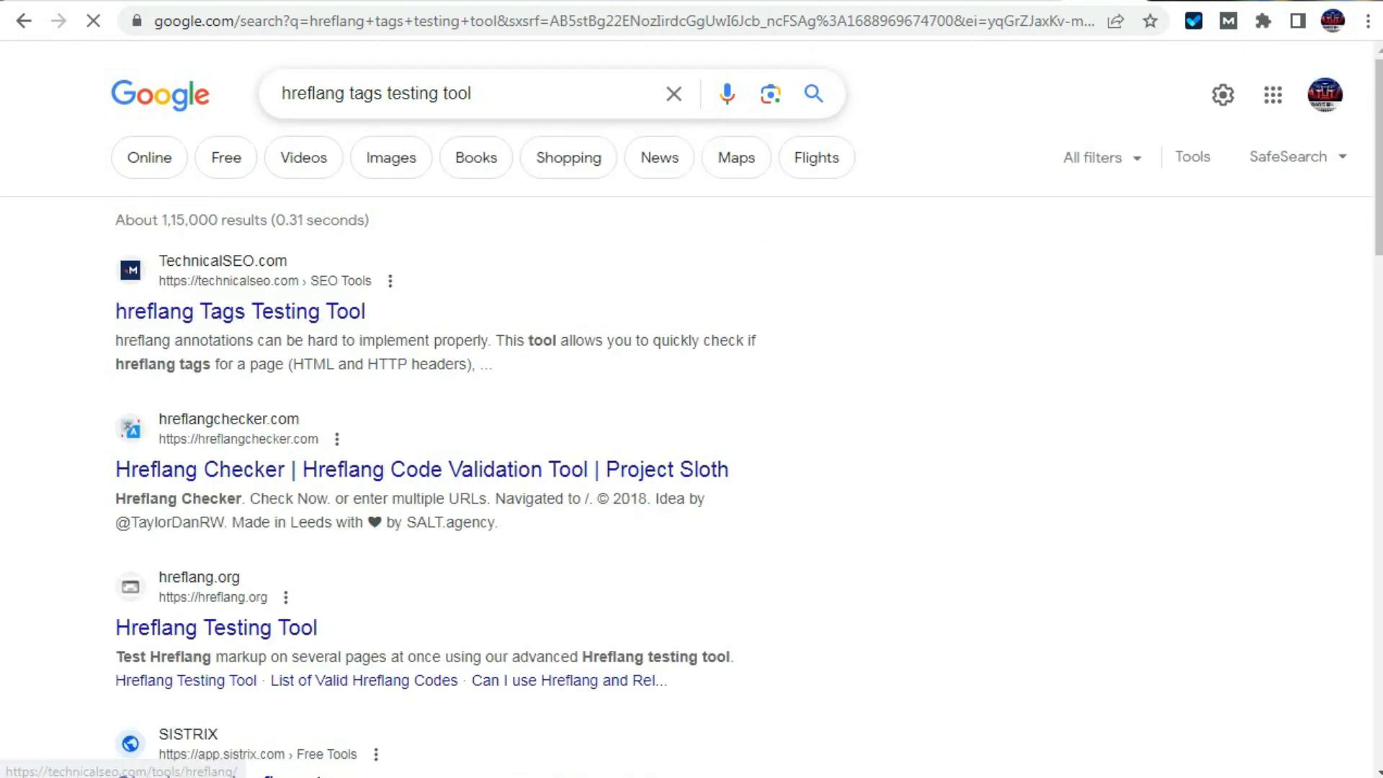
Change the Google query to "hreflang tags generator" and open the hreflang Tags Generator Tool on aleydasolis.com.
click(473, 93)
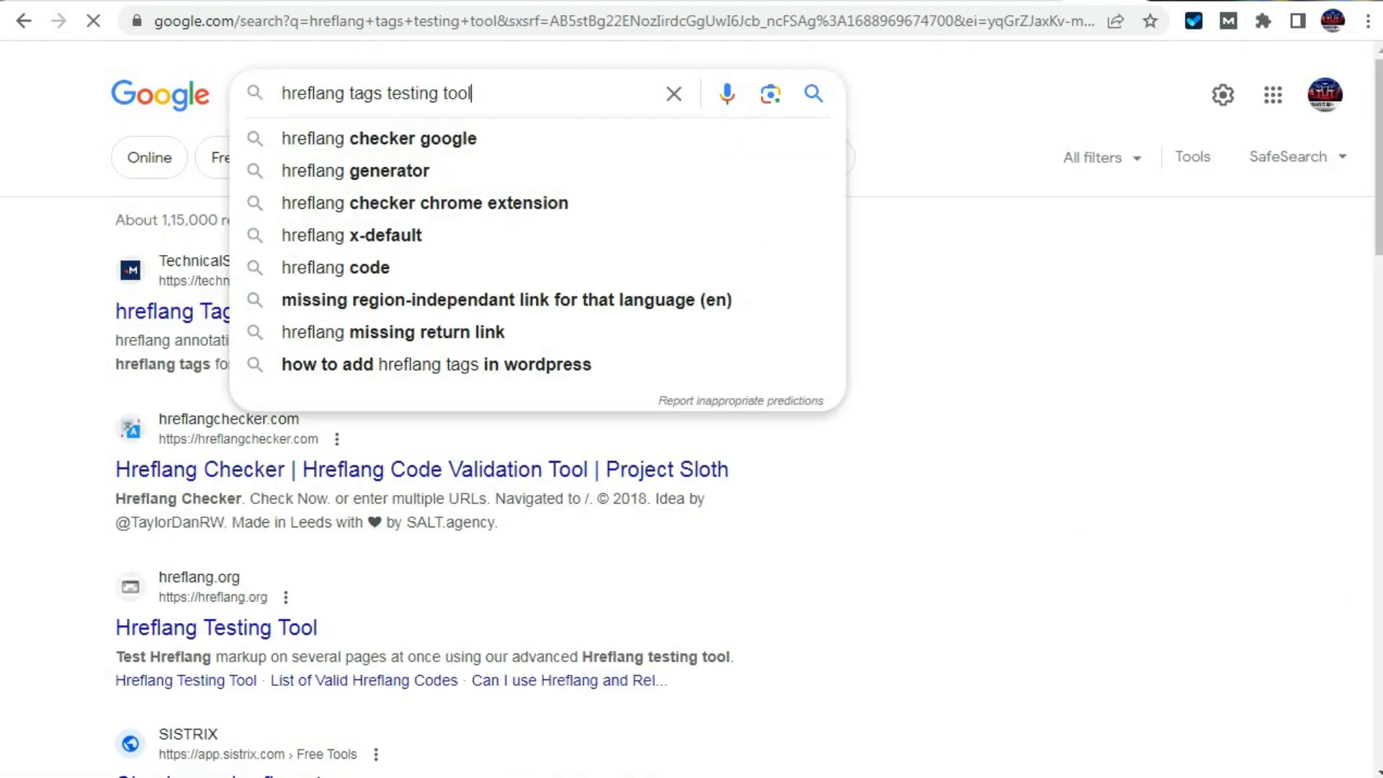
key(ctrl+shift+Left)
key(ctrl+shift+Left)
key(BackSpace)
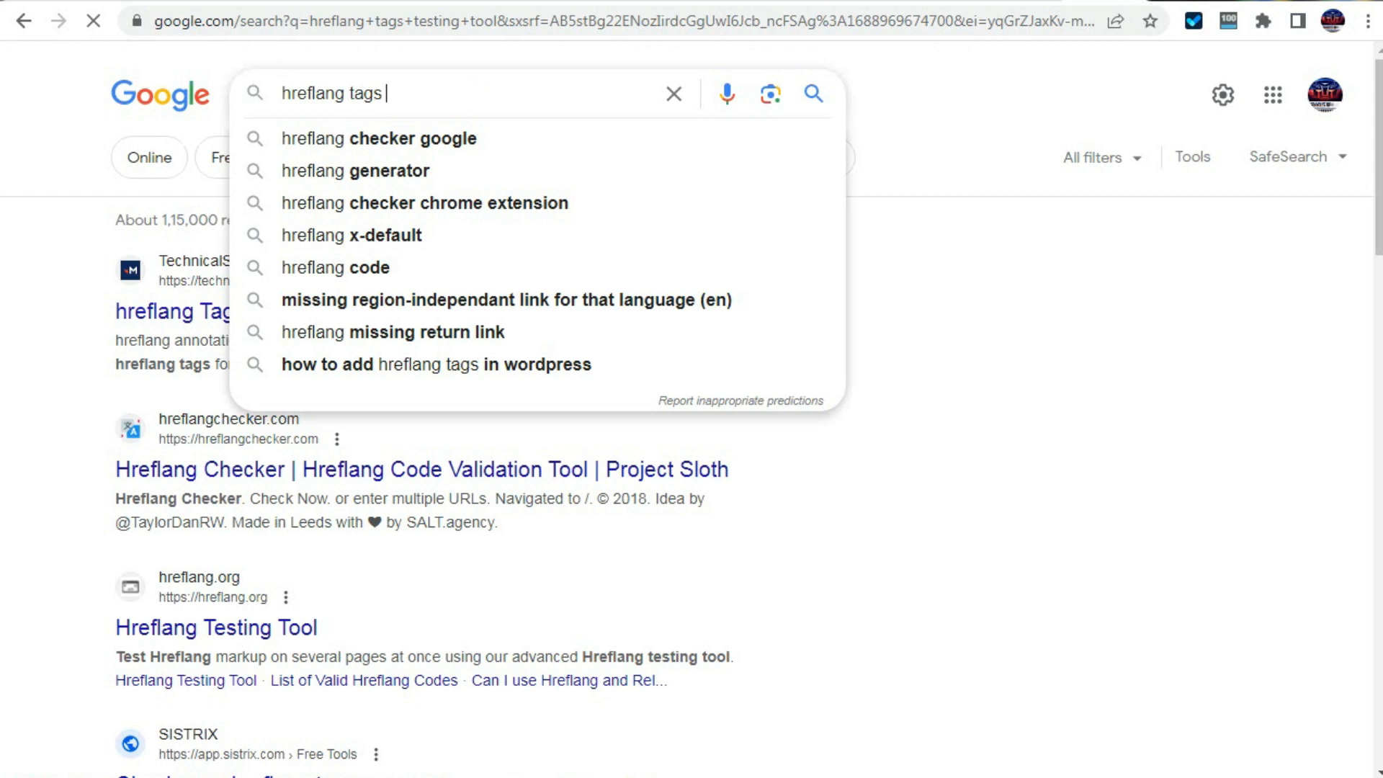
text(ge)
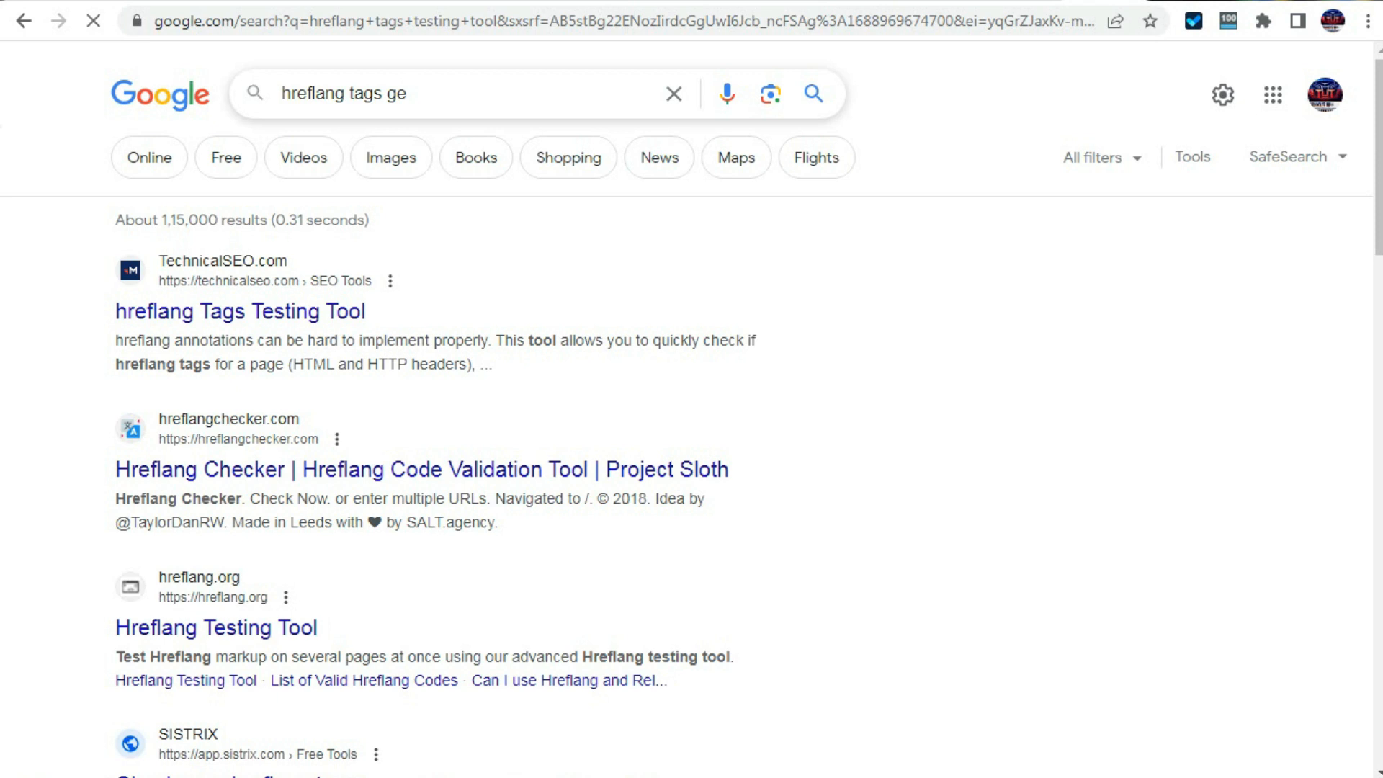
text(neta)
key(BackSpace)
key(BackSpace)
text(rator)
key(Return)
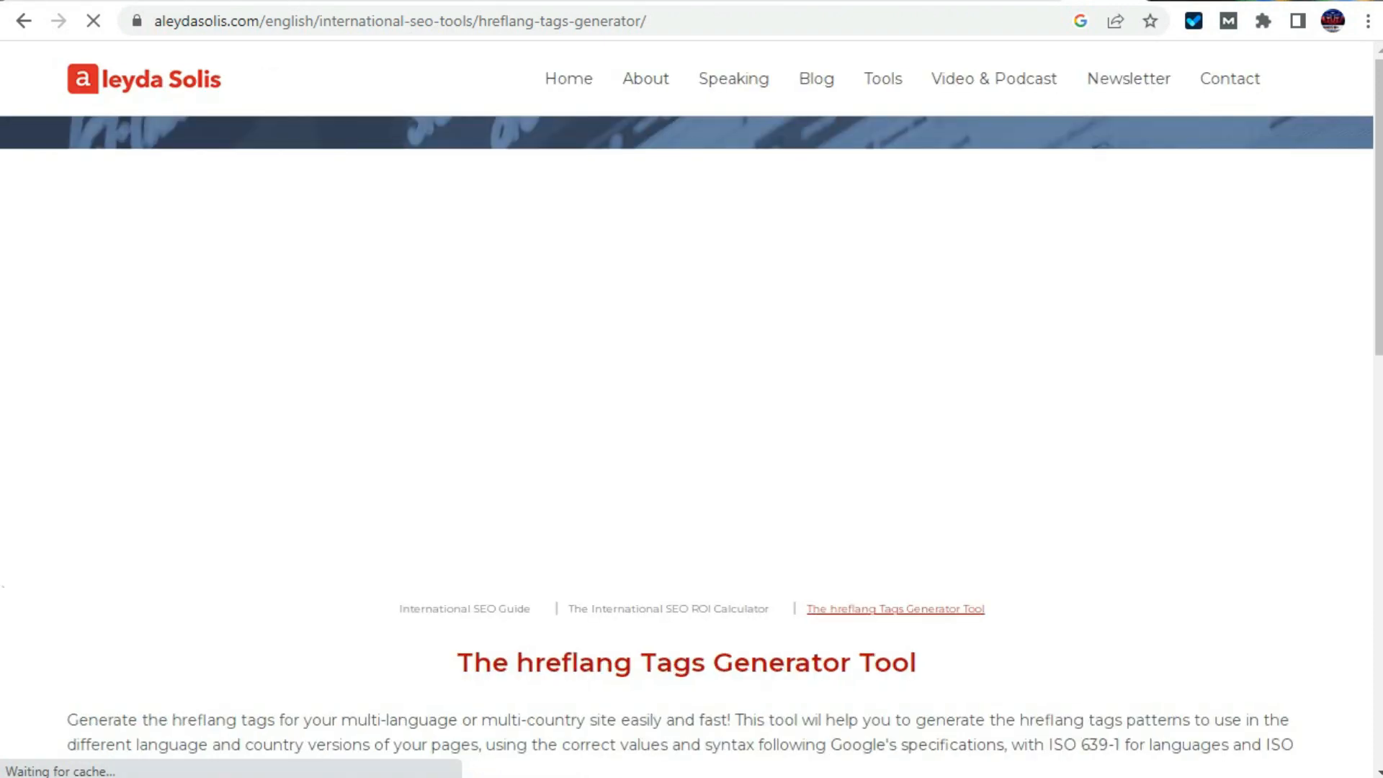
Copy the address of the lili apk blog's about-us page and paste it into the generator's URL field.
scroll(686, 409, down, 9)
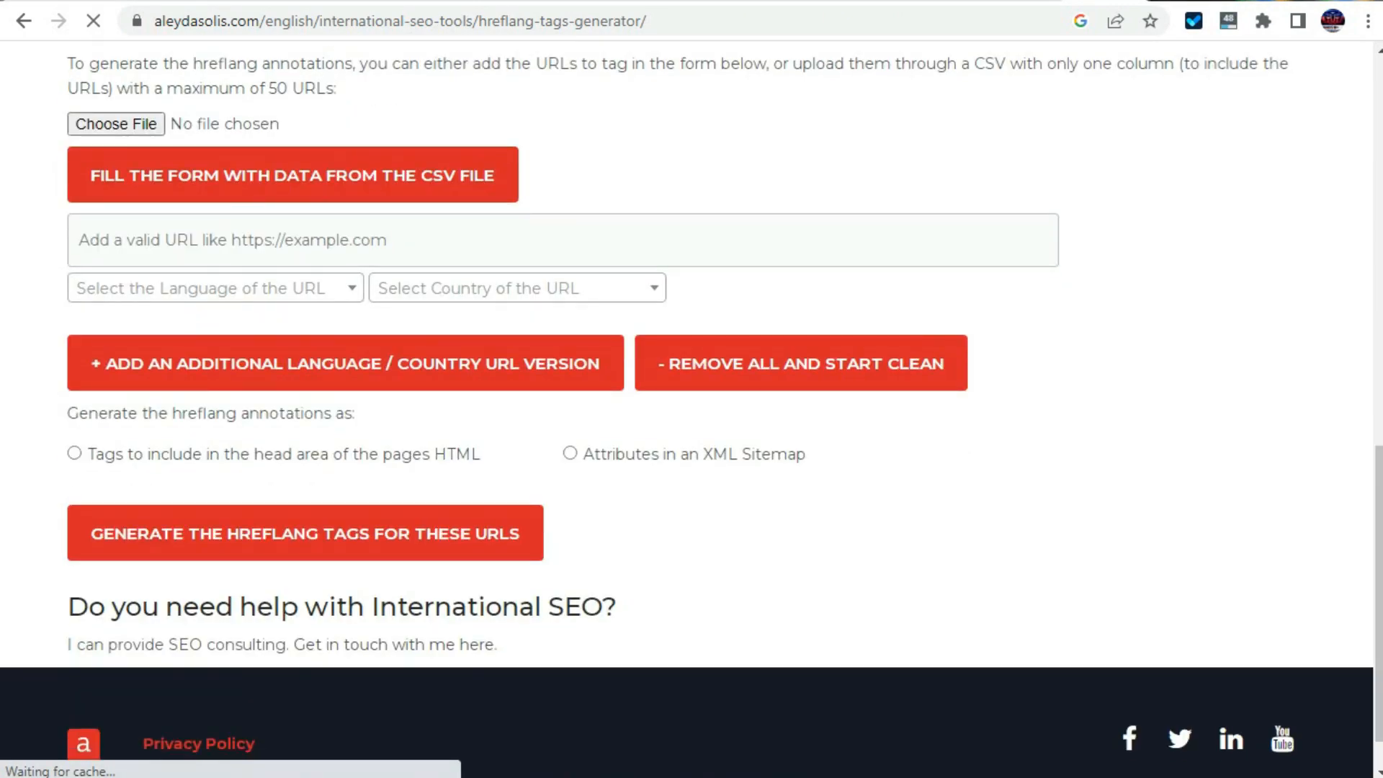
right_click(278, 245)
key(Escape)
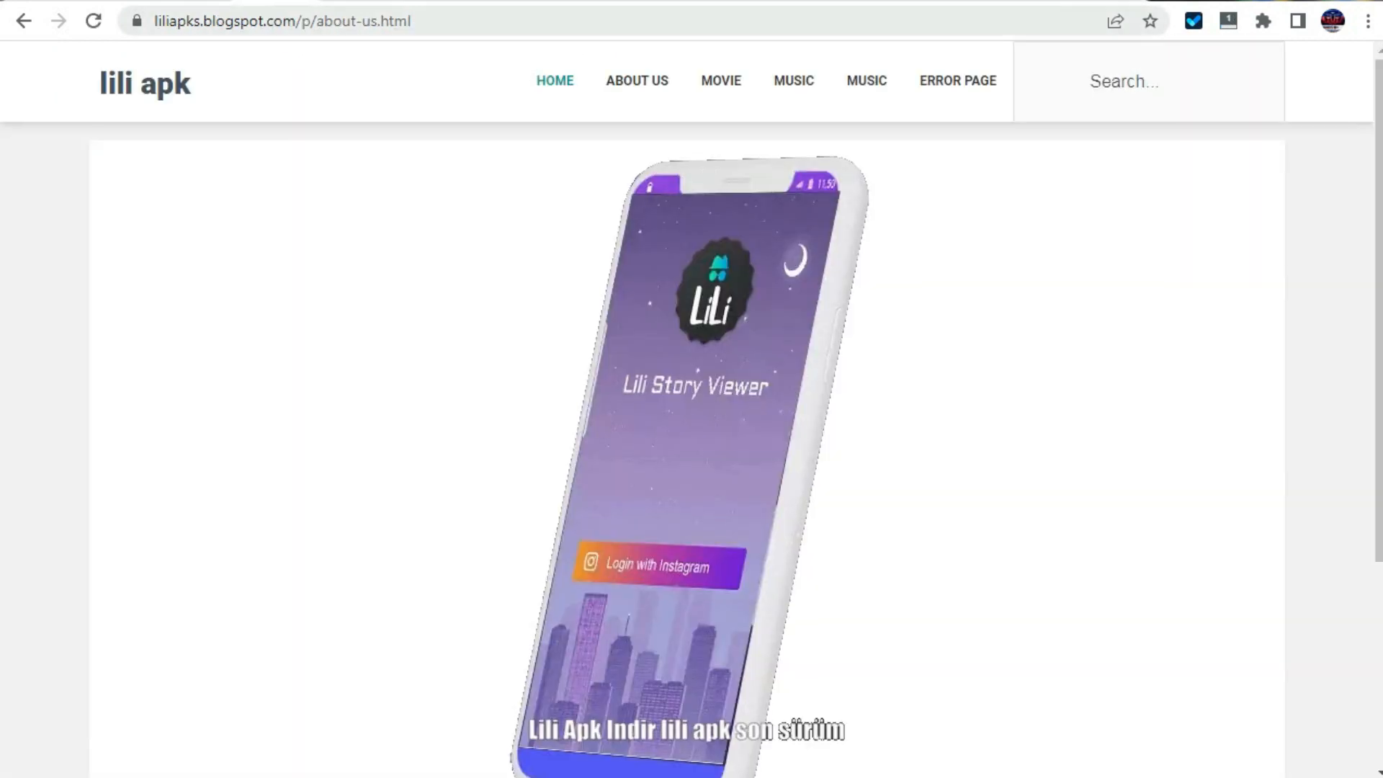
click(504, 21)
right_click(509, 24)
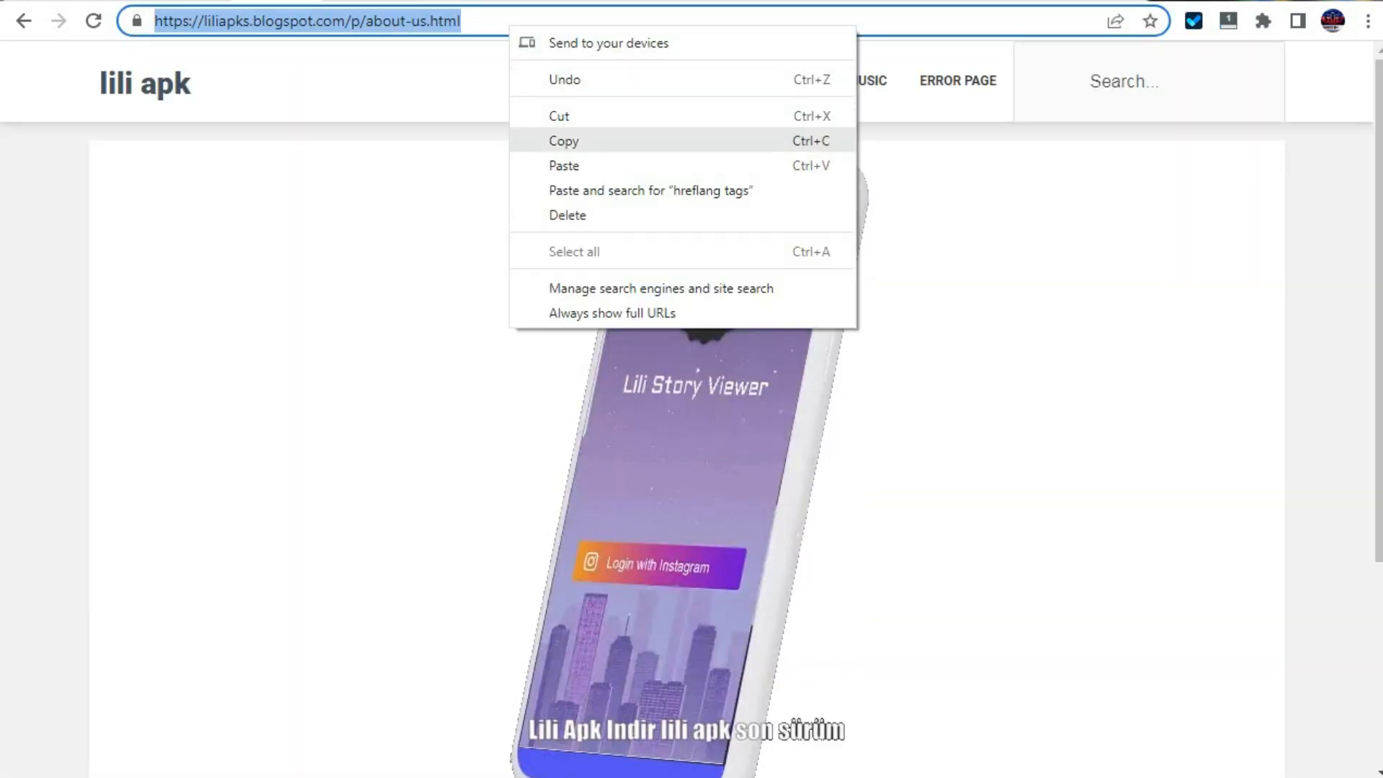
click(563, 141)
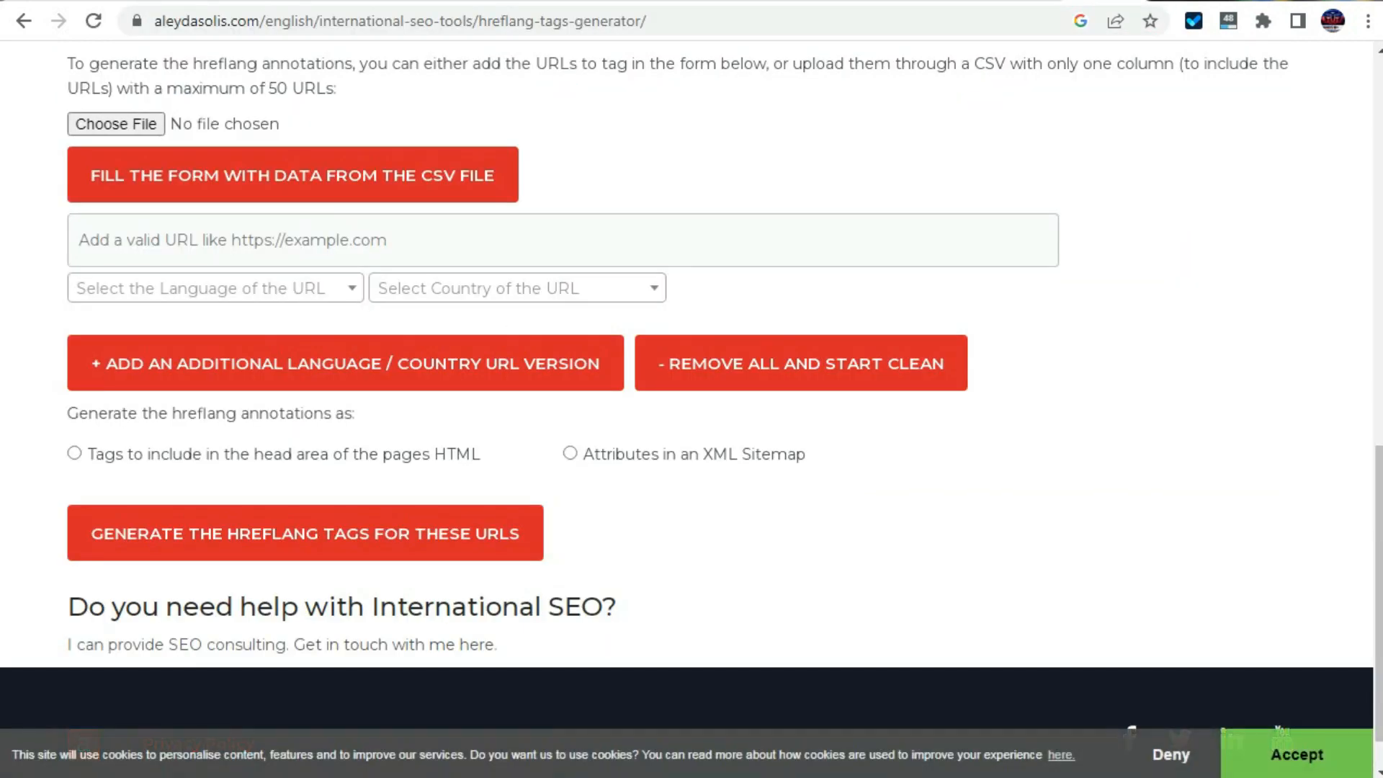
right_click(364, 245)
click(418, 369)
Set the URL's language to Turkish and its country to Turkey.
click(209, 289)
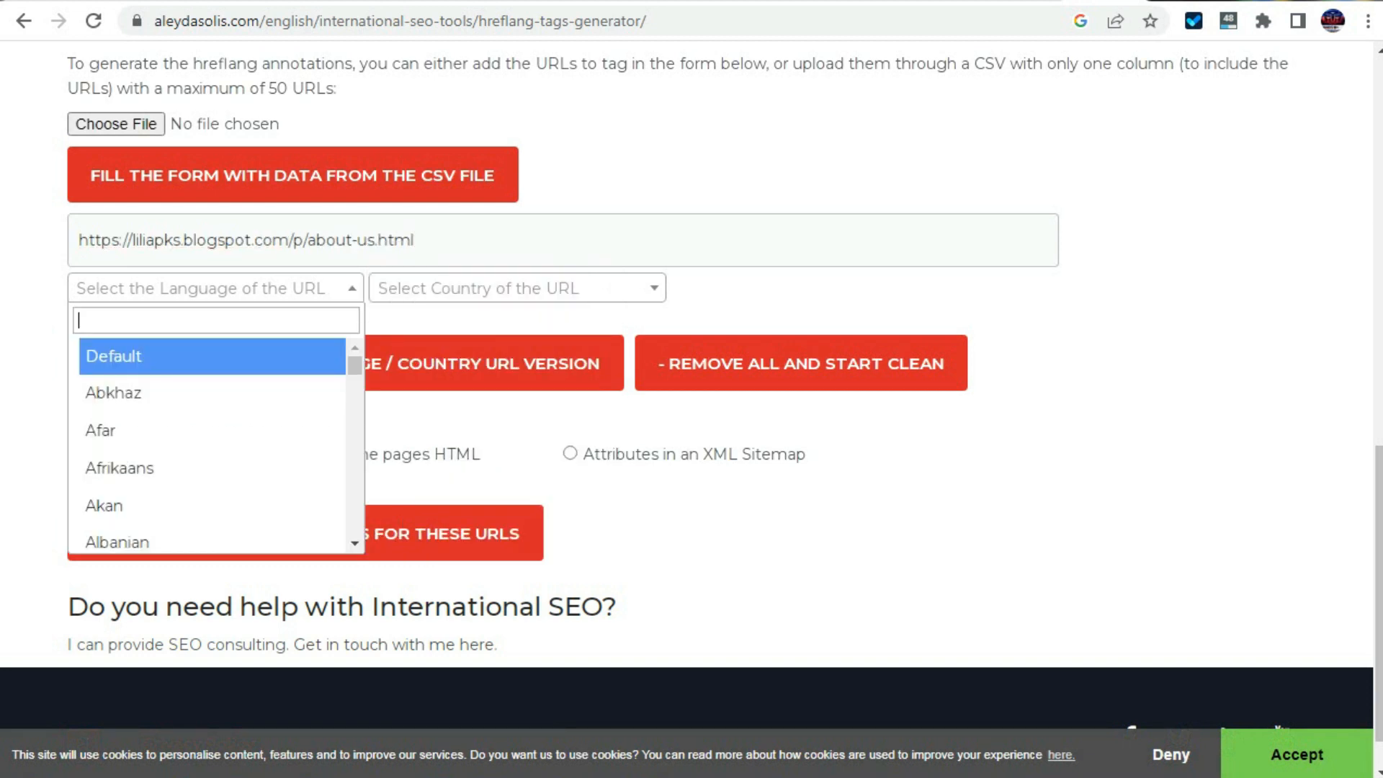
text(tur)
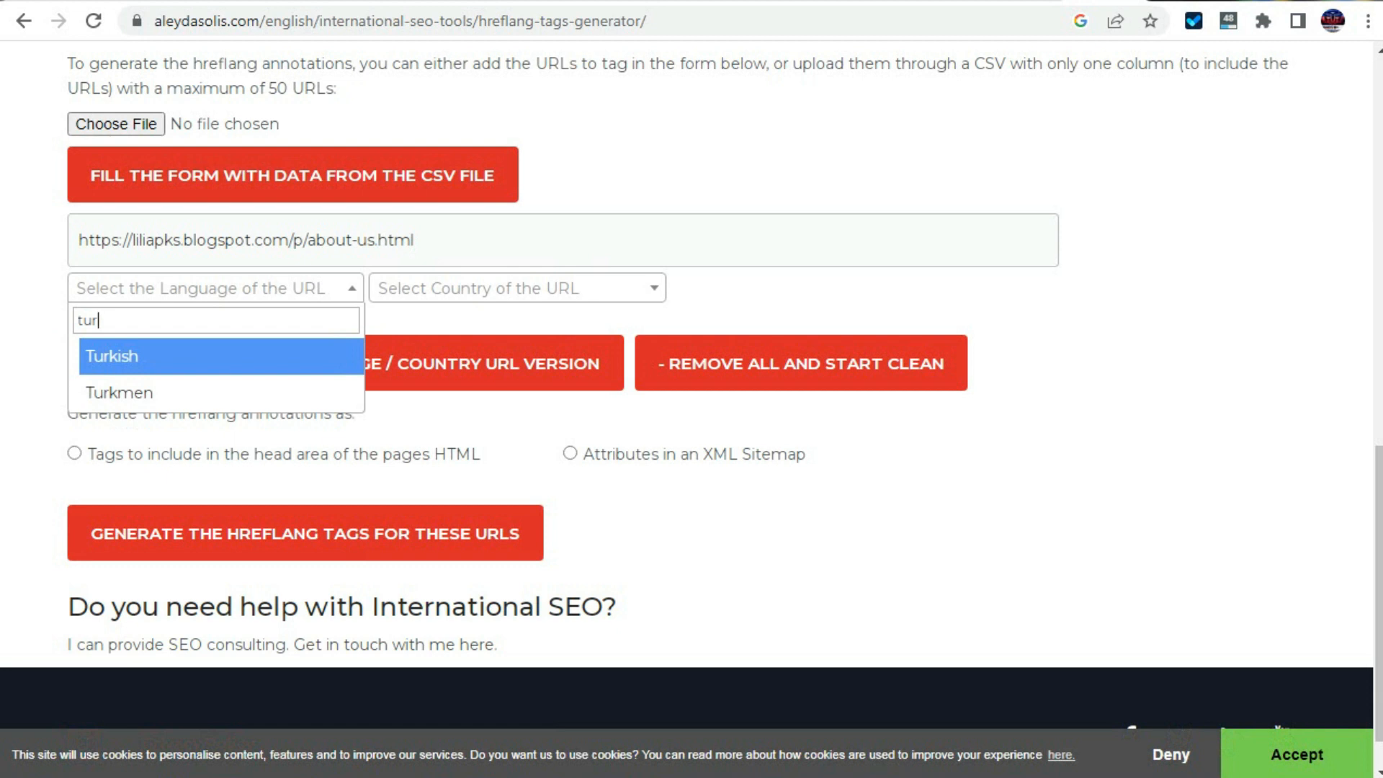
key(Return)
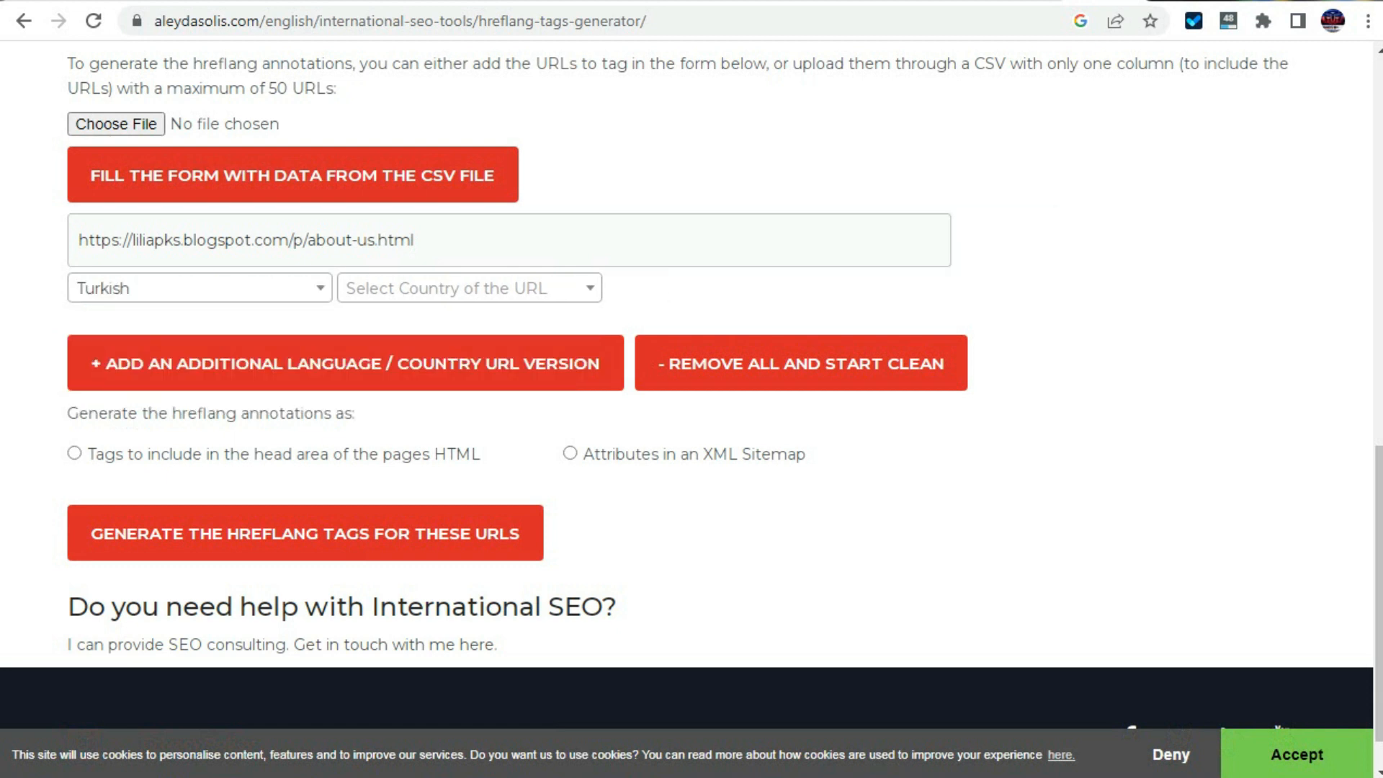
click(470, 288)
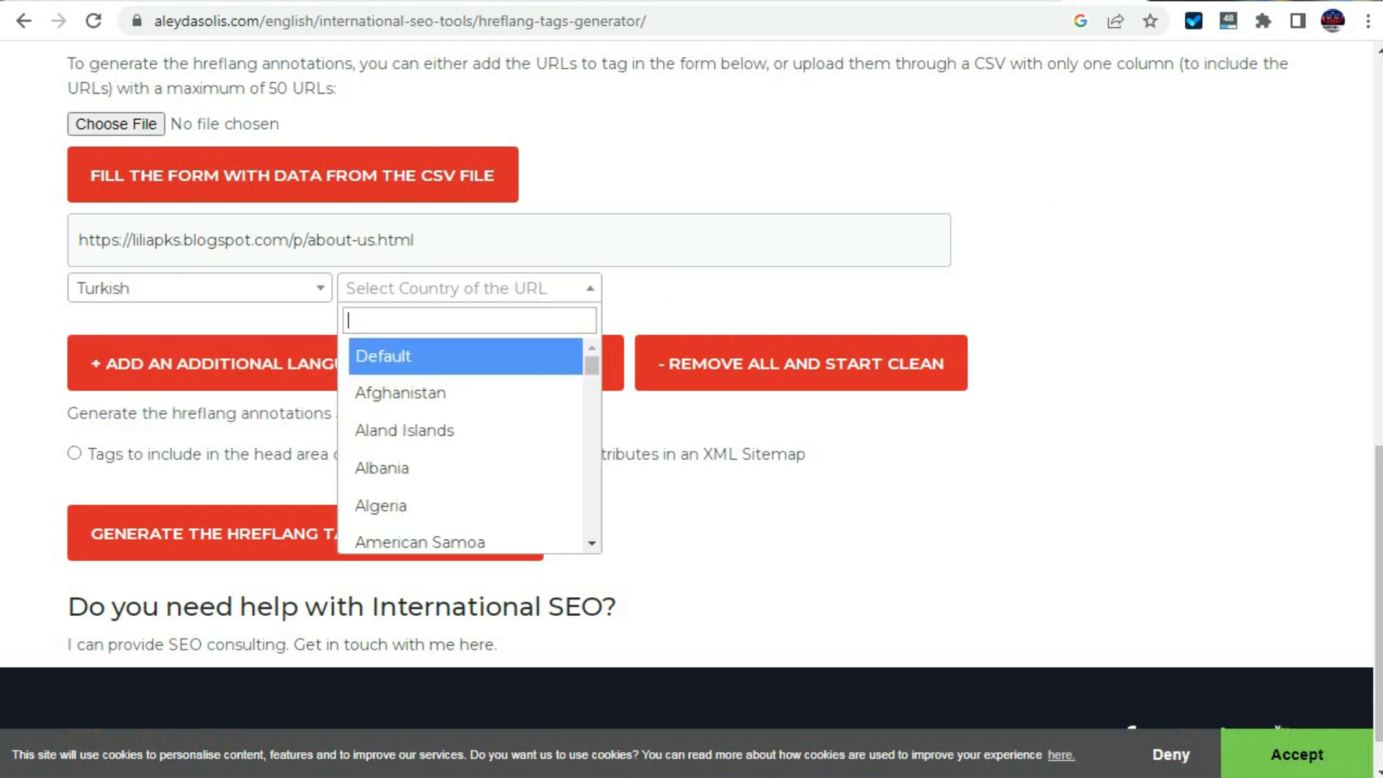
text(tur)
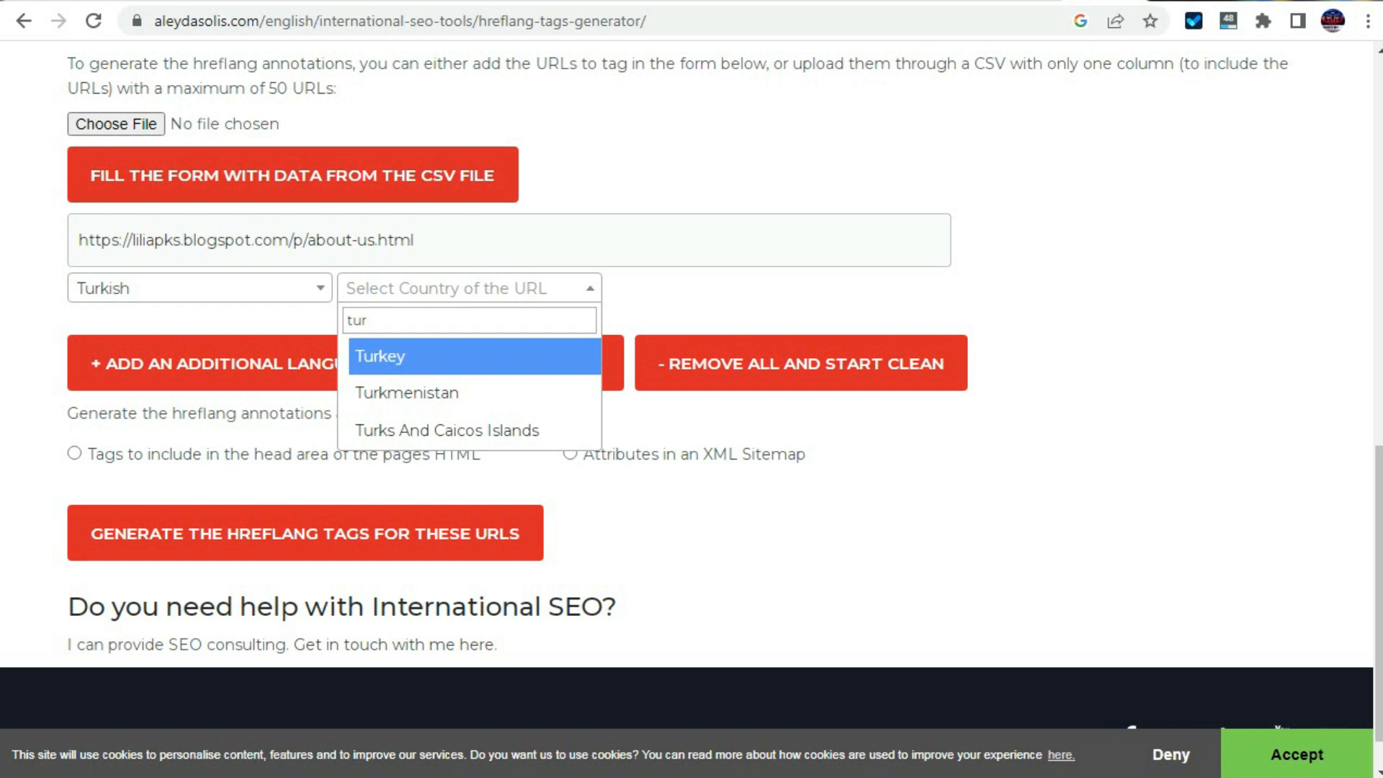
click(379, 355)
Generate the hreflang annotations as tags for the head area of the pages' HTML and copy the code.
click(305, 533)
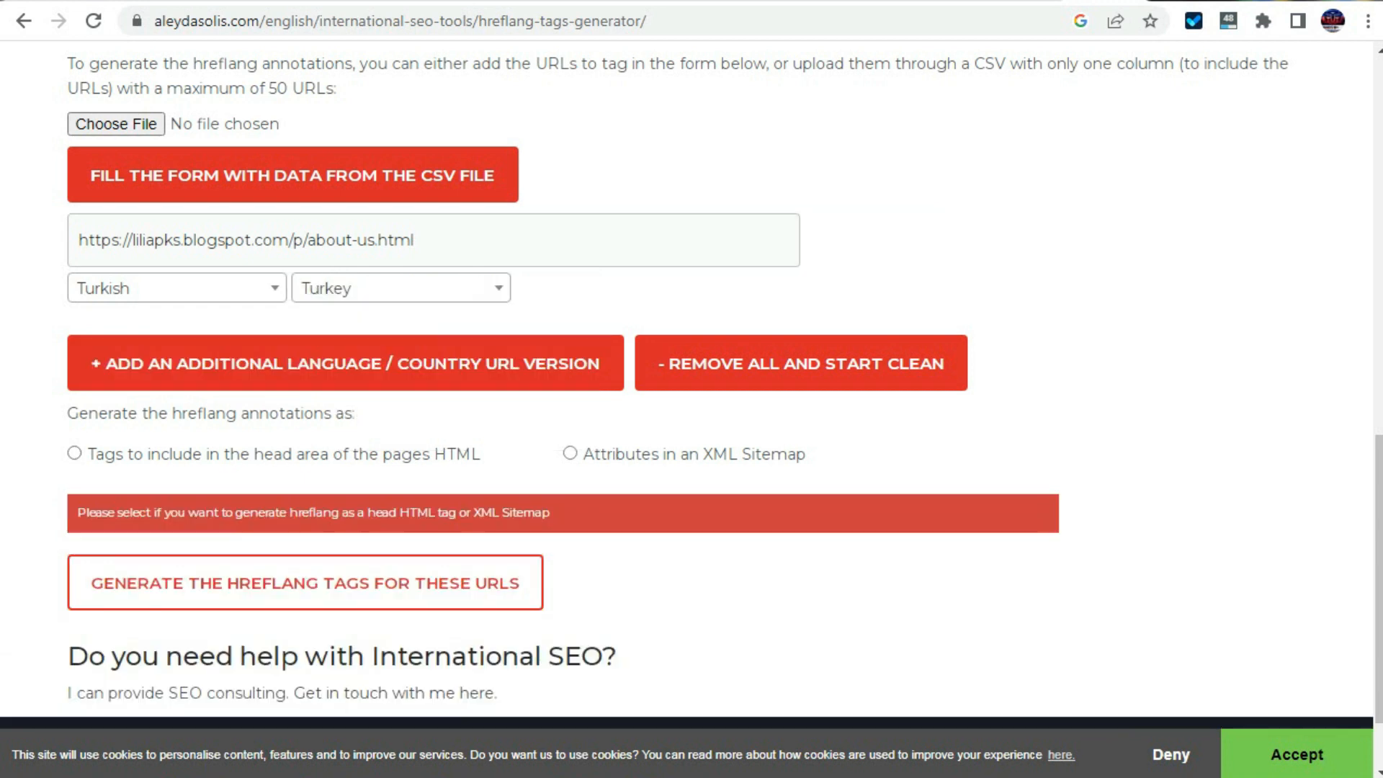
scroll(691, 388, down, 1)
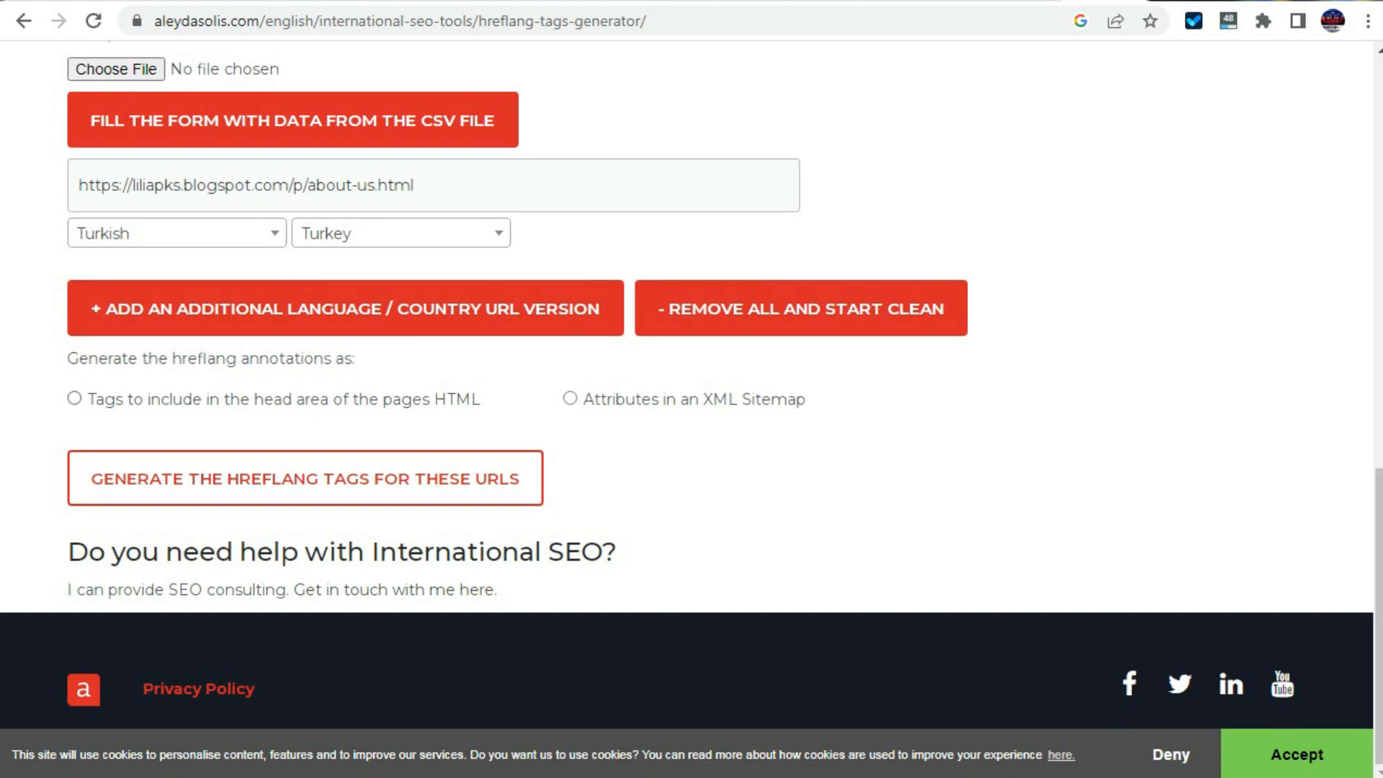
drag(96, 399, 481, 399)
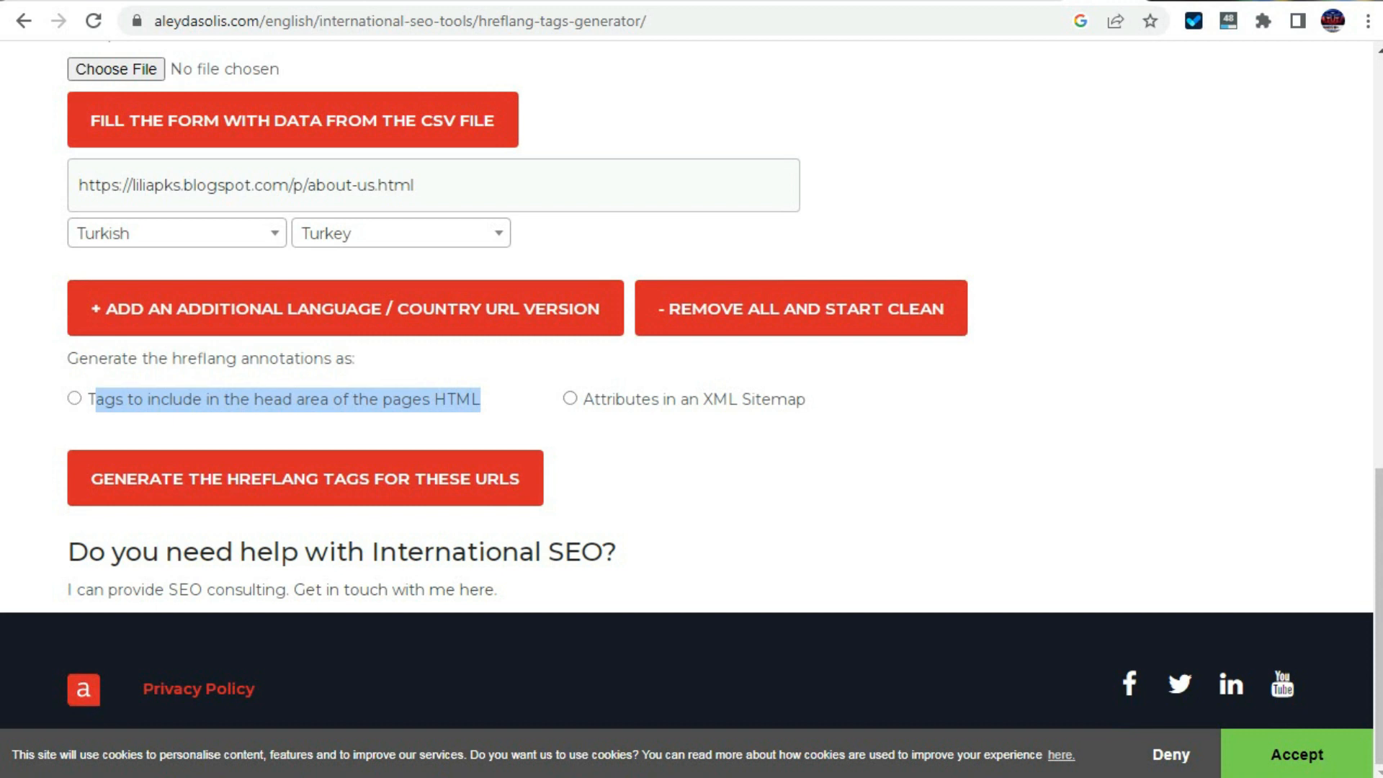
click(74, 398)
click(306, 478)
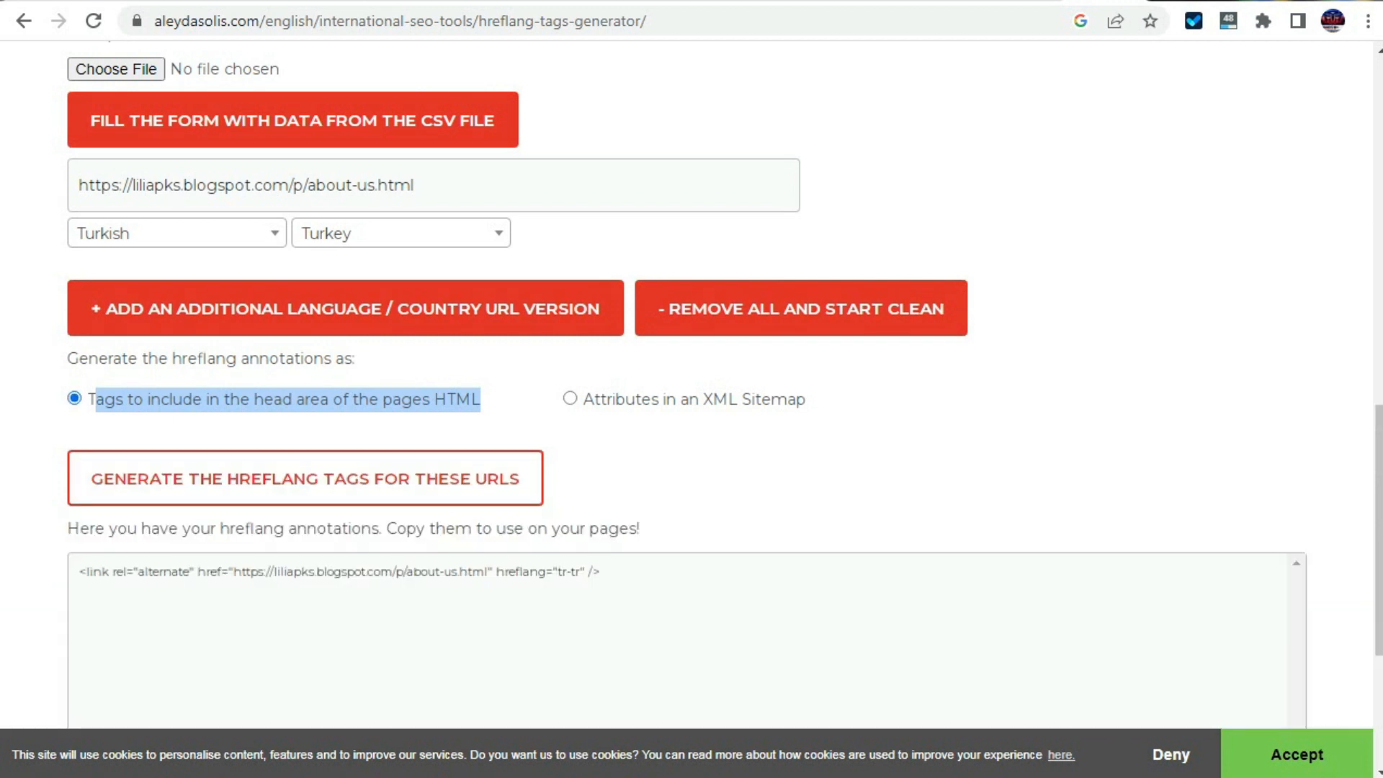
scroll(692, 389, down, 3)
click(236, 595)
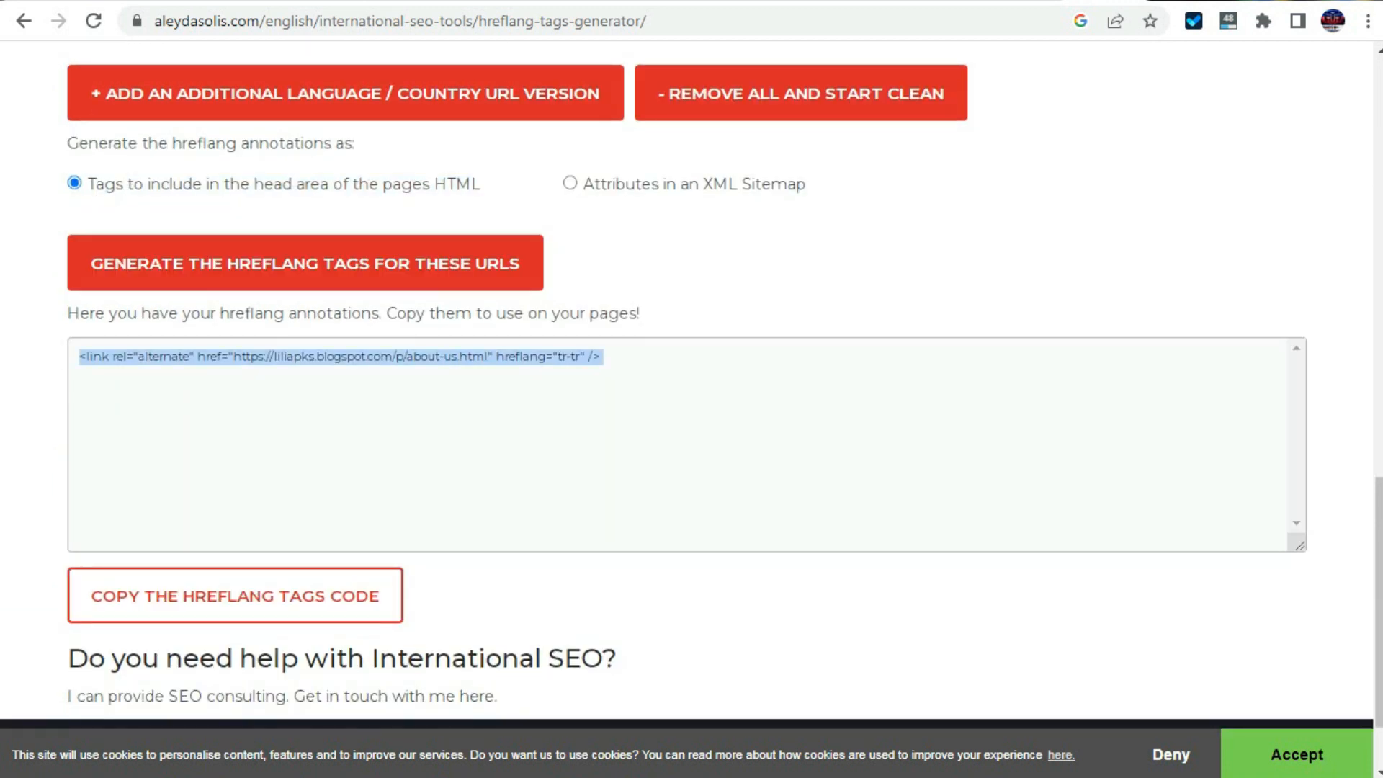
Switch to Blogger and open the lili apk blog's theme for HTML editing.
key(ctrl+Tab)
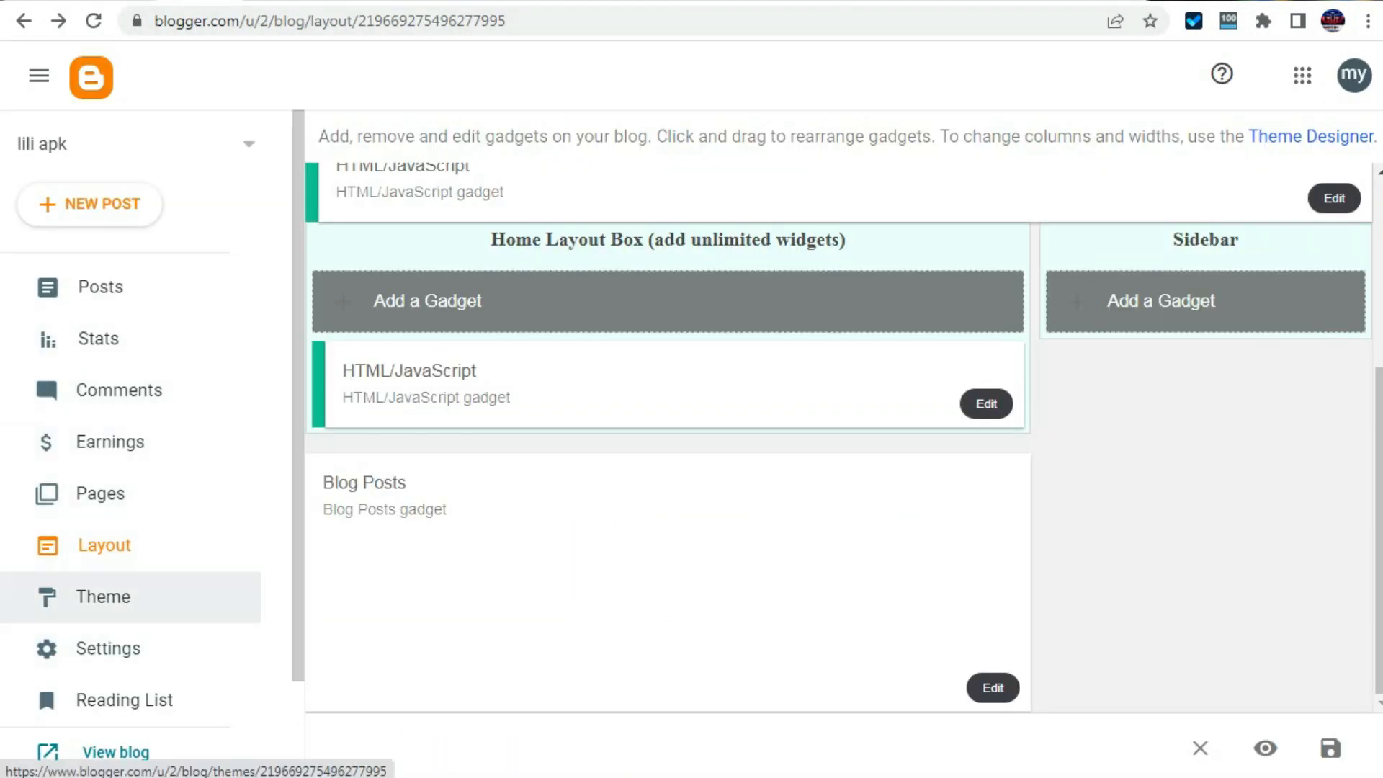
click(100, 596)
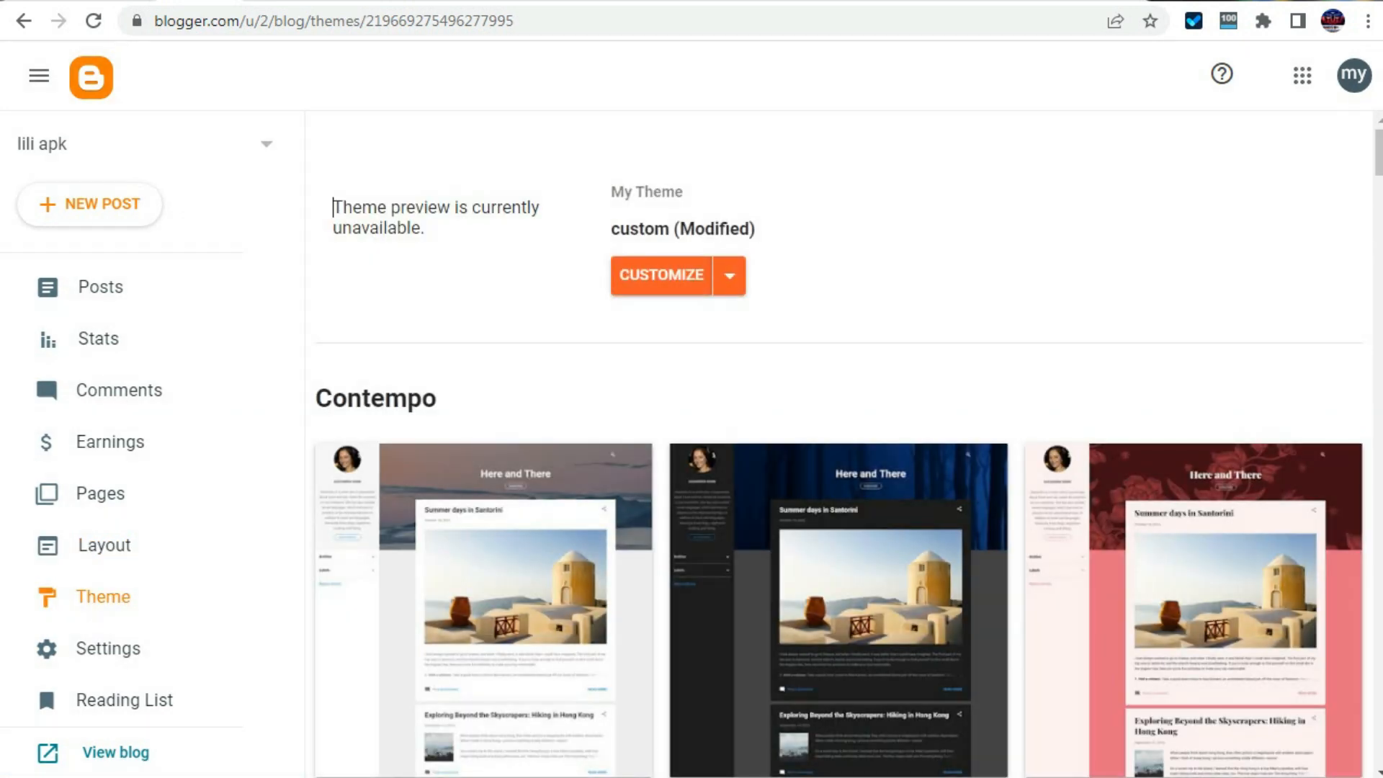
click(729, 275)
click(453, 444)
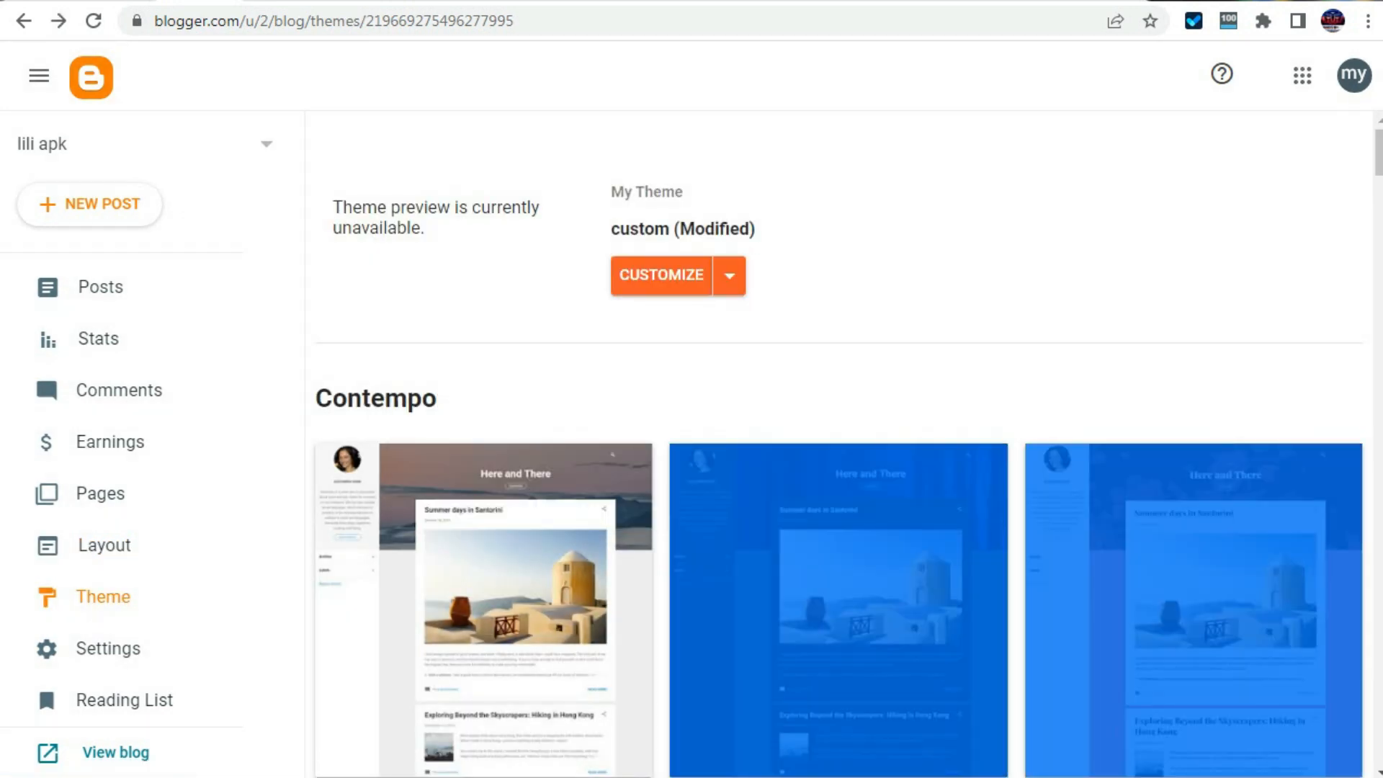
click(730, 275)
click(432, 444)
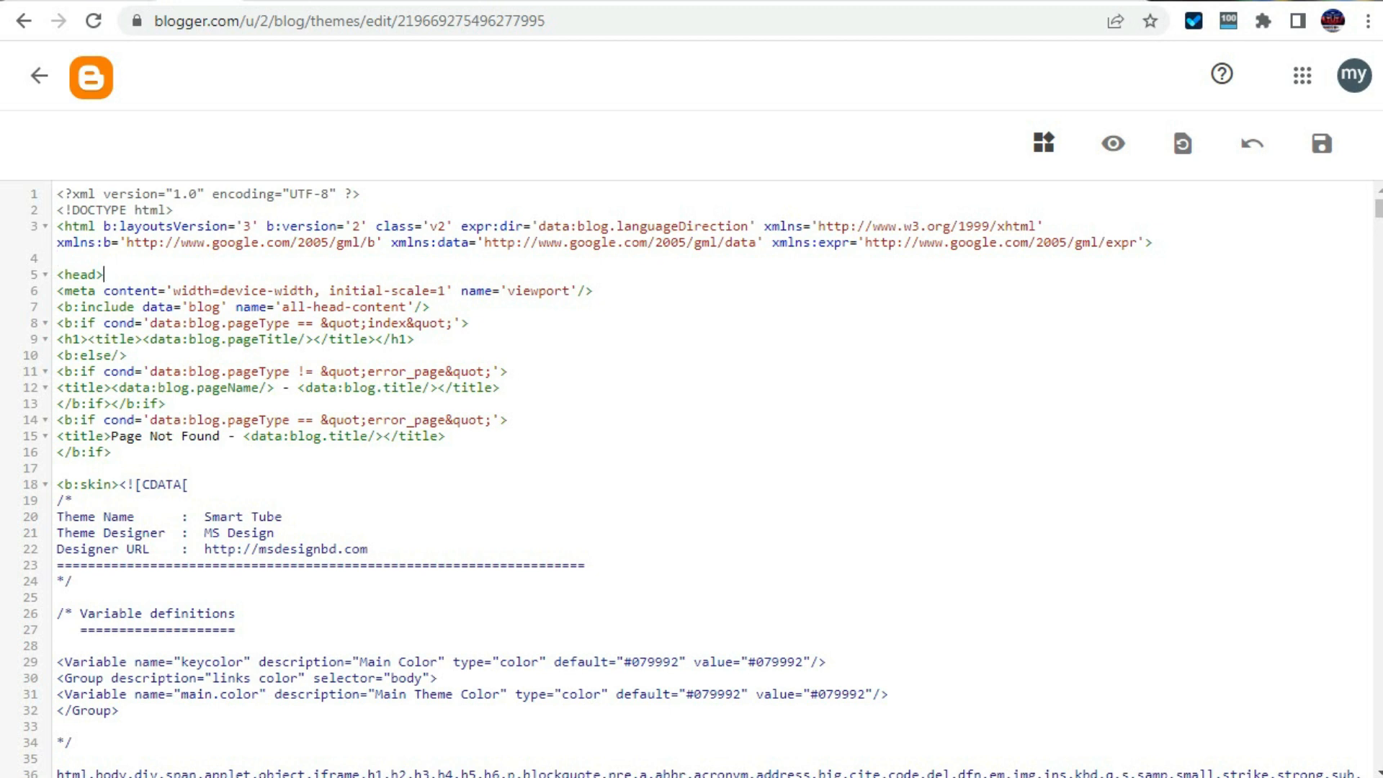
Paste the tr-tr hreflang link tag on new lines below the opening head tag, save the theme and leave the editor.
key(Return)
key(Return)
key(Return)
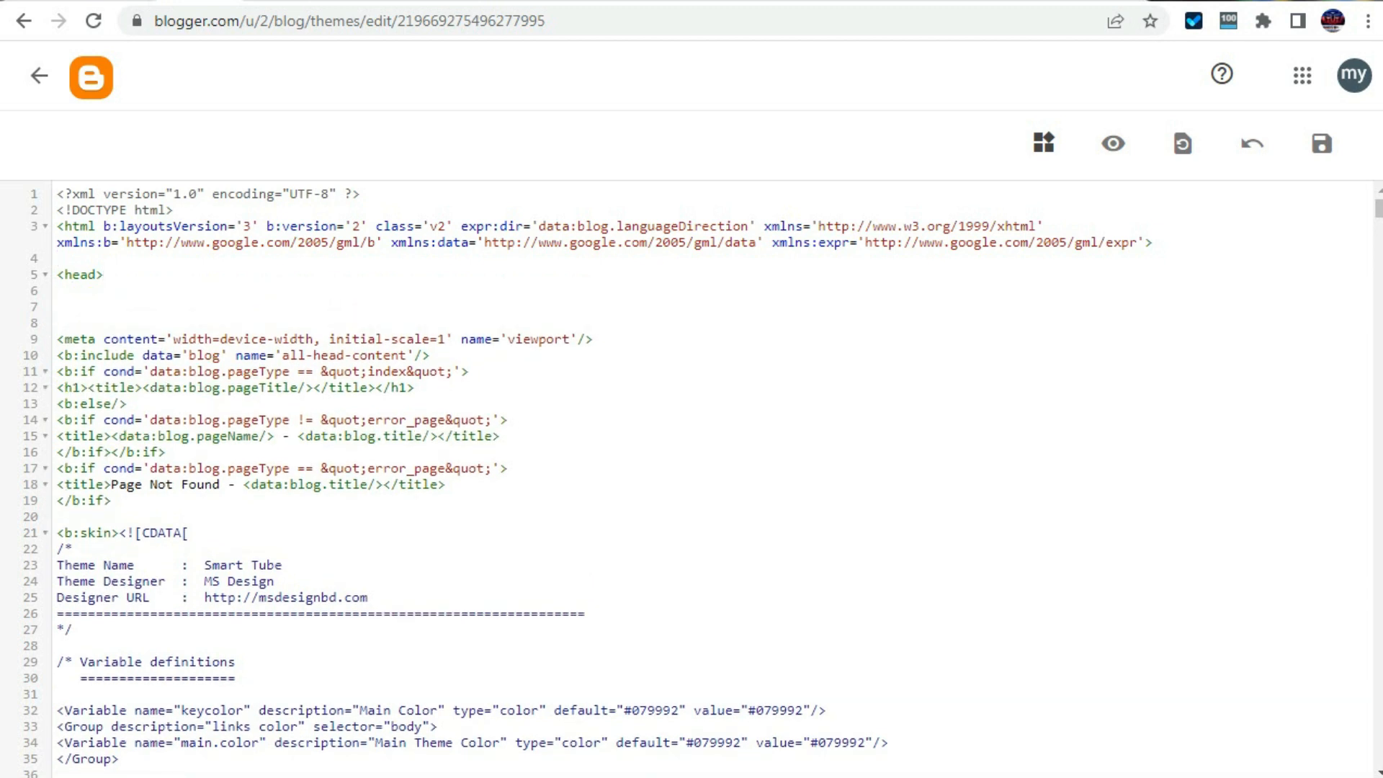
key(ctrl+v)
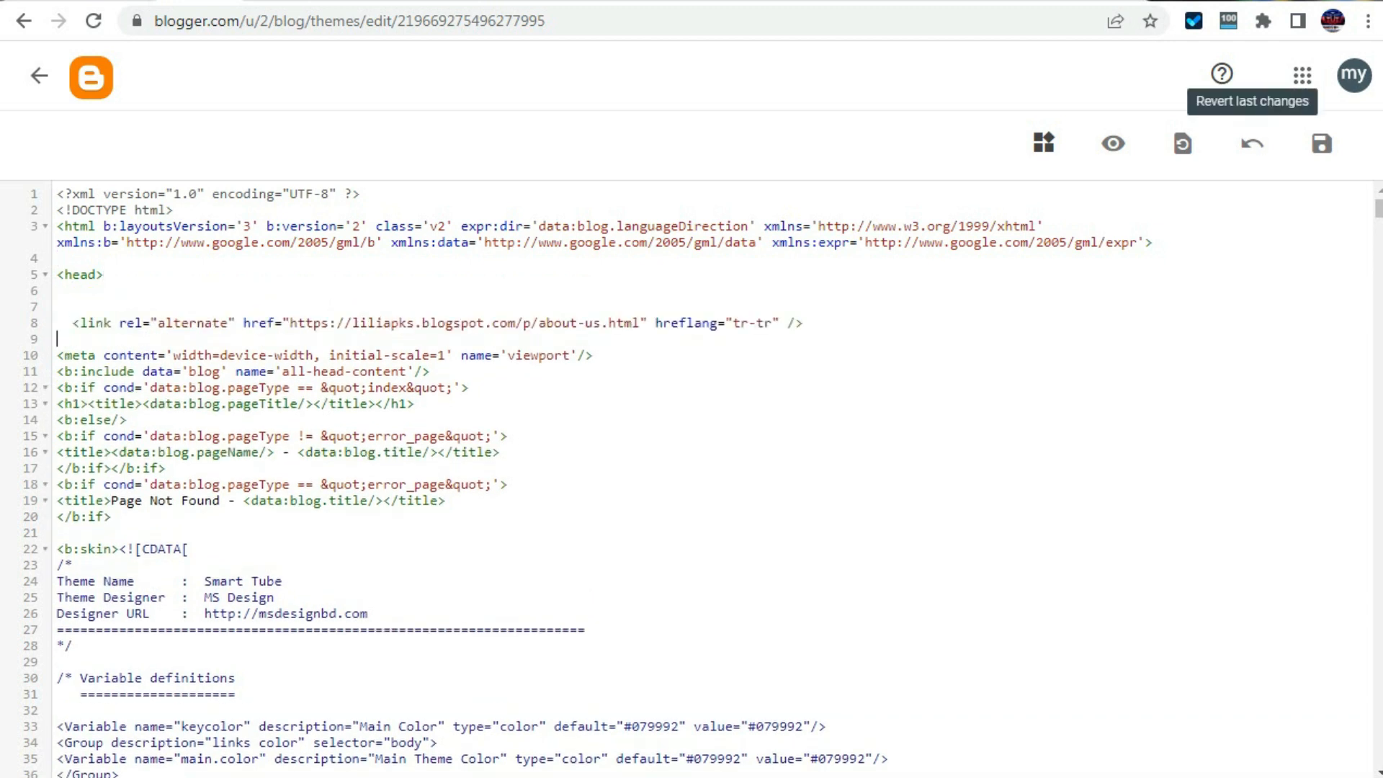
click(1321, 143)
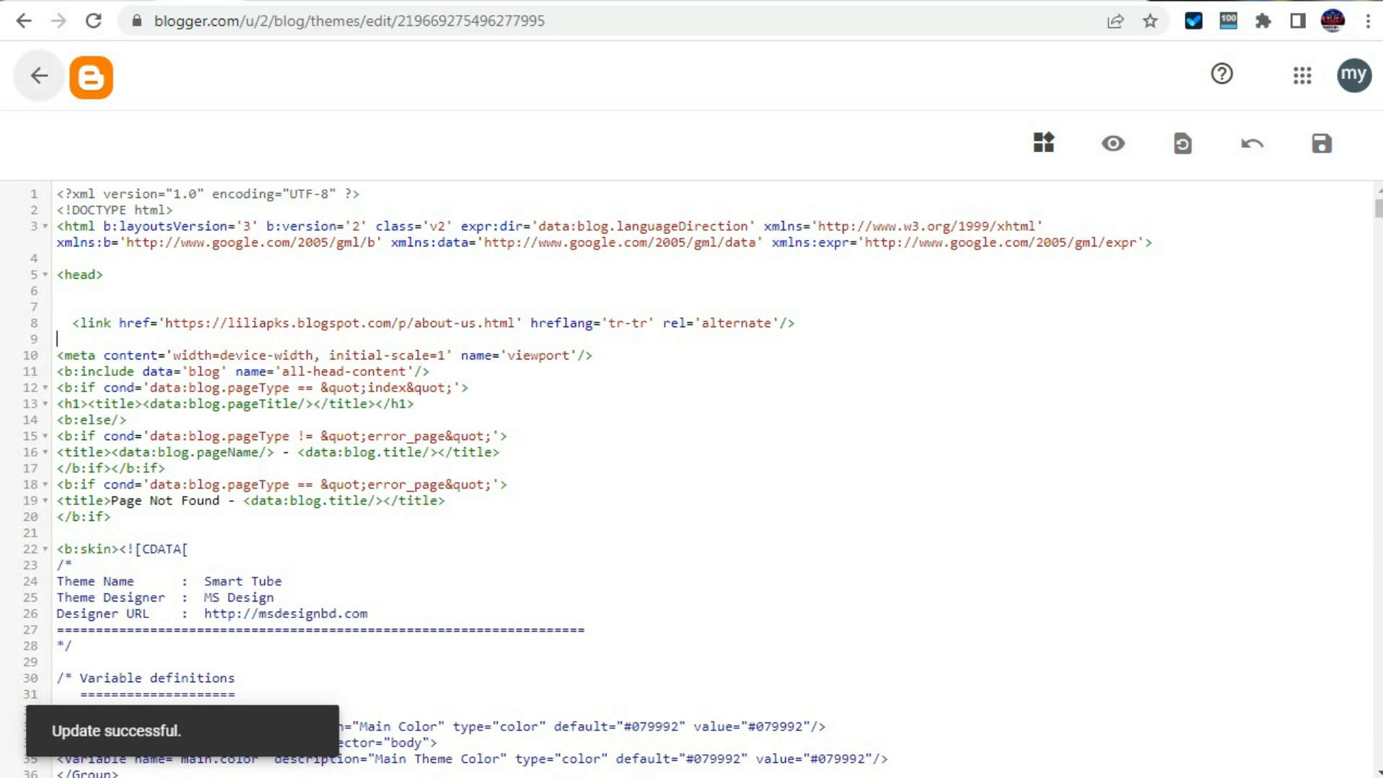
click(38, 76)
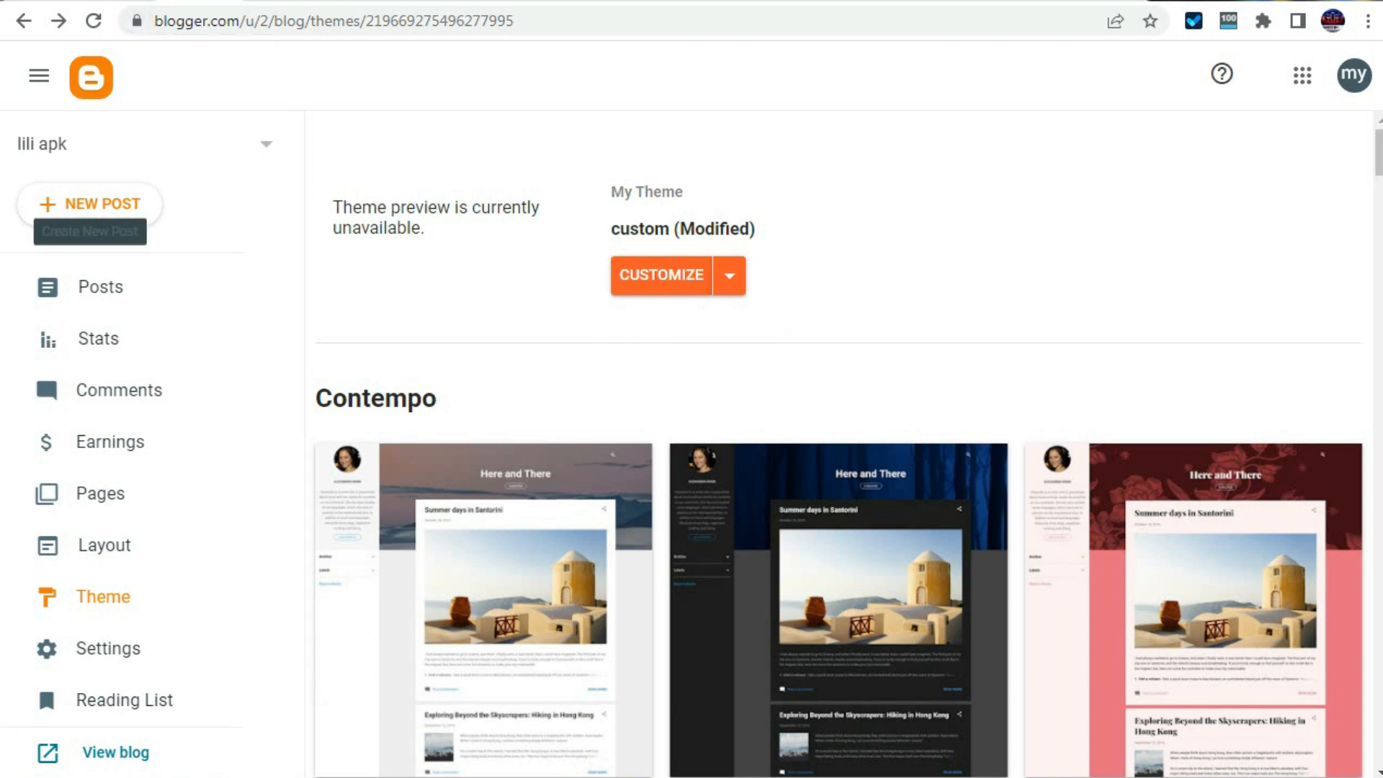
Set the blog to show the Desktop theme on mobile devices and save the mobile settings.
click(728, 275)
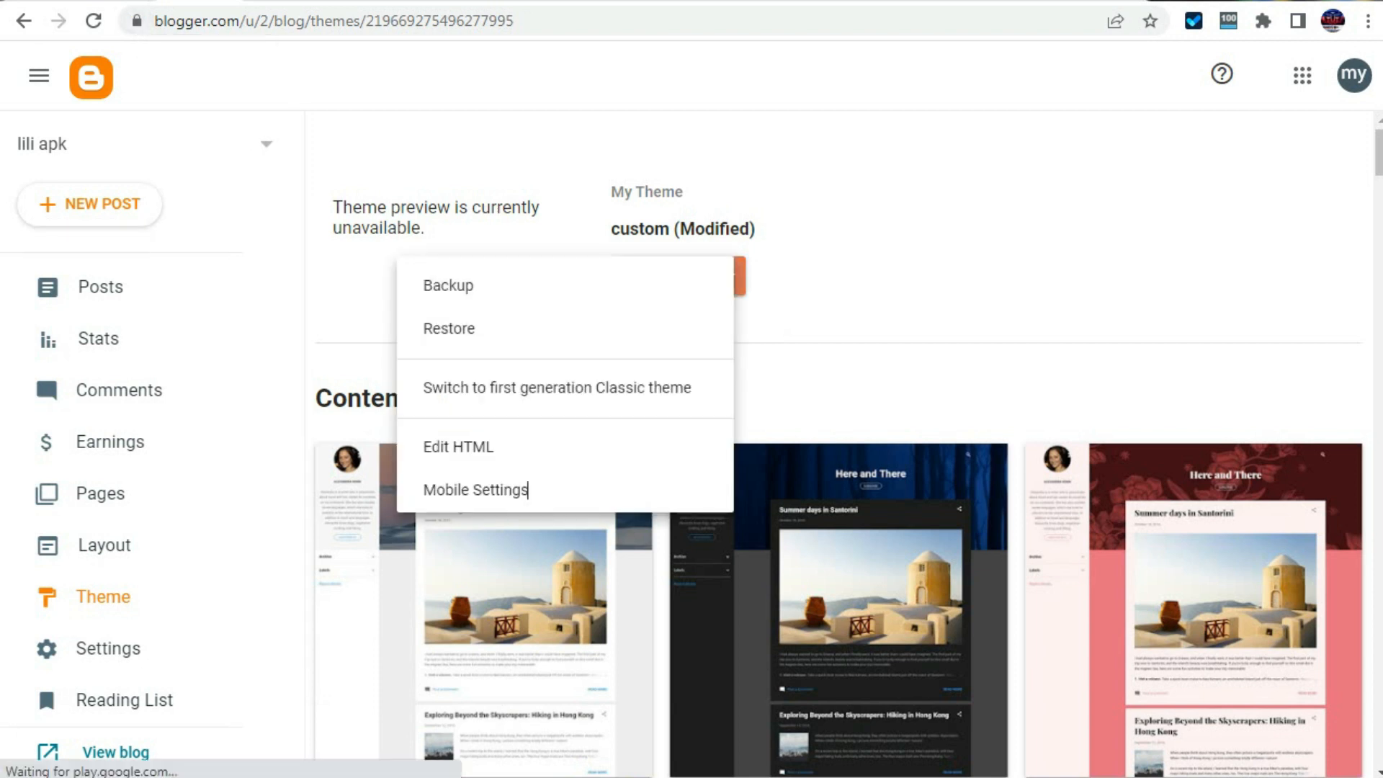
click(477, 489)
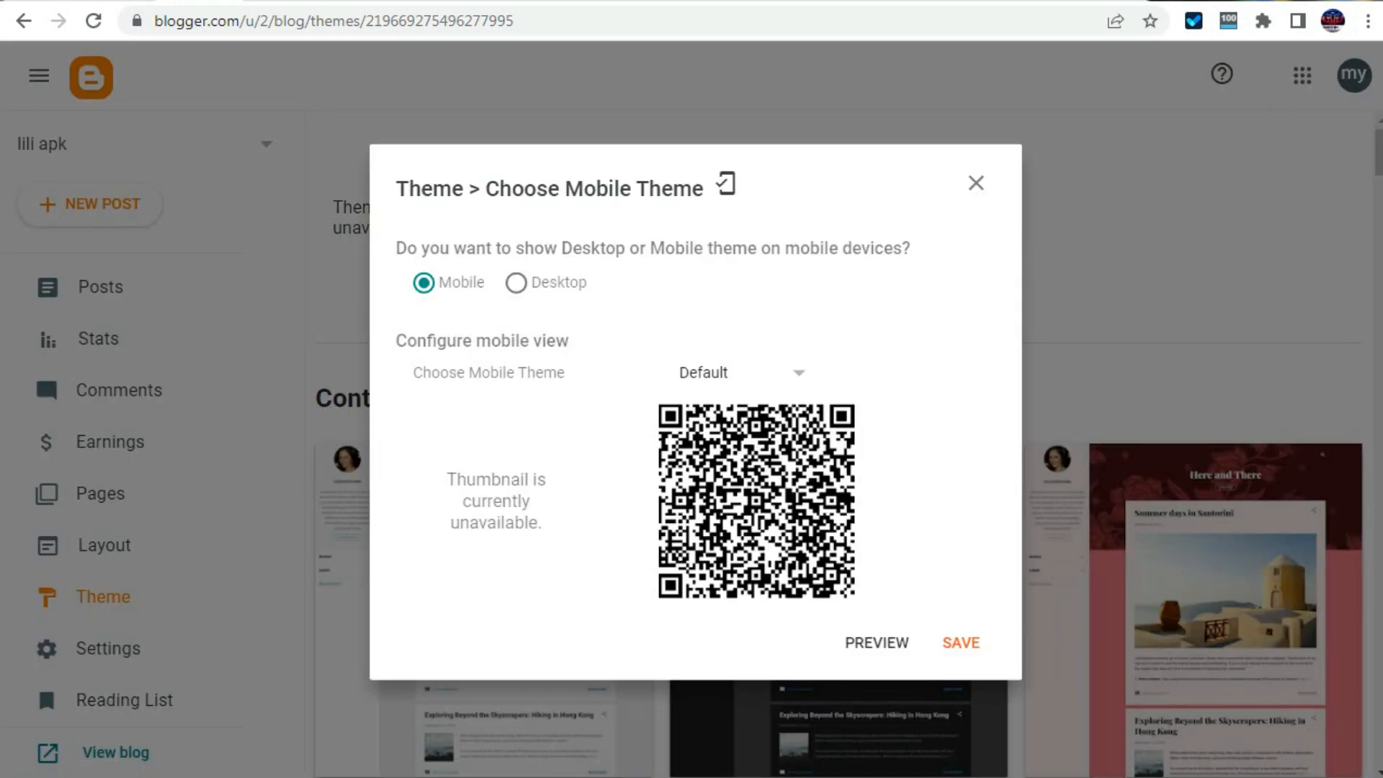
click(517, 283)
click(960, 509)
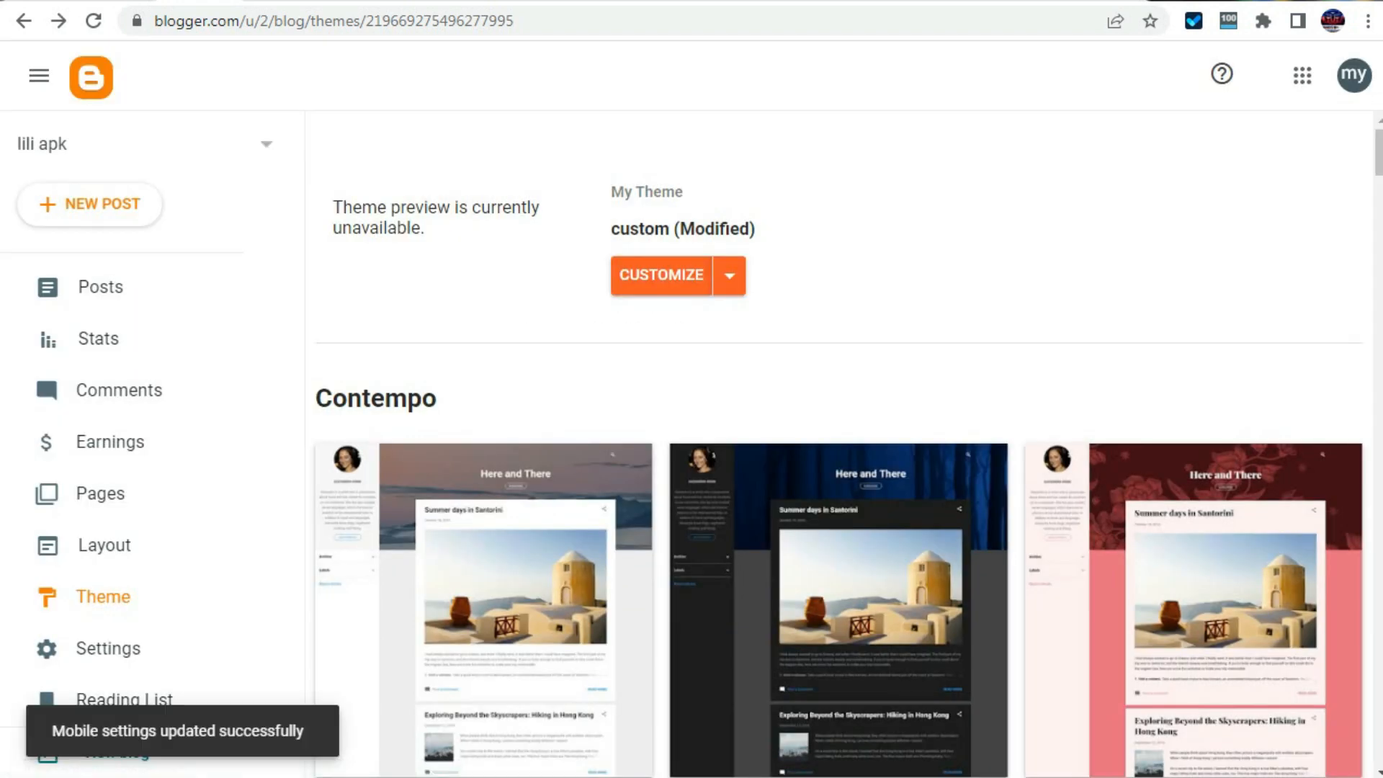
Close the liliapks.blogspot.com home page and return to the blog's about-us page.
key(ctrl+Tab)
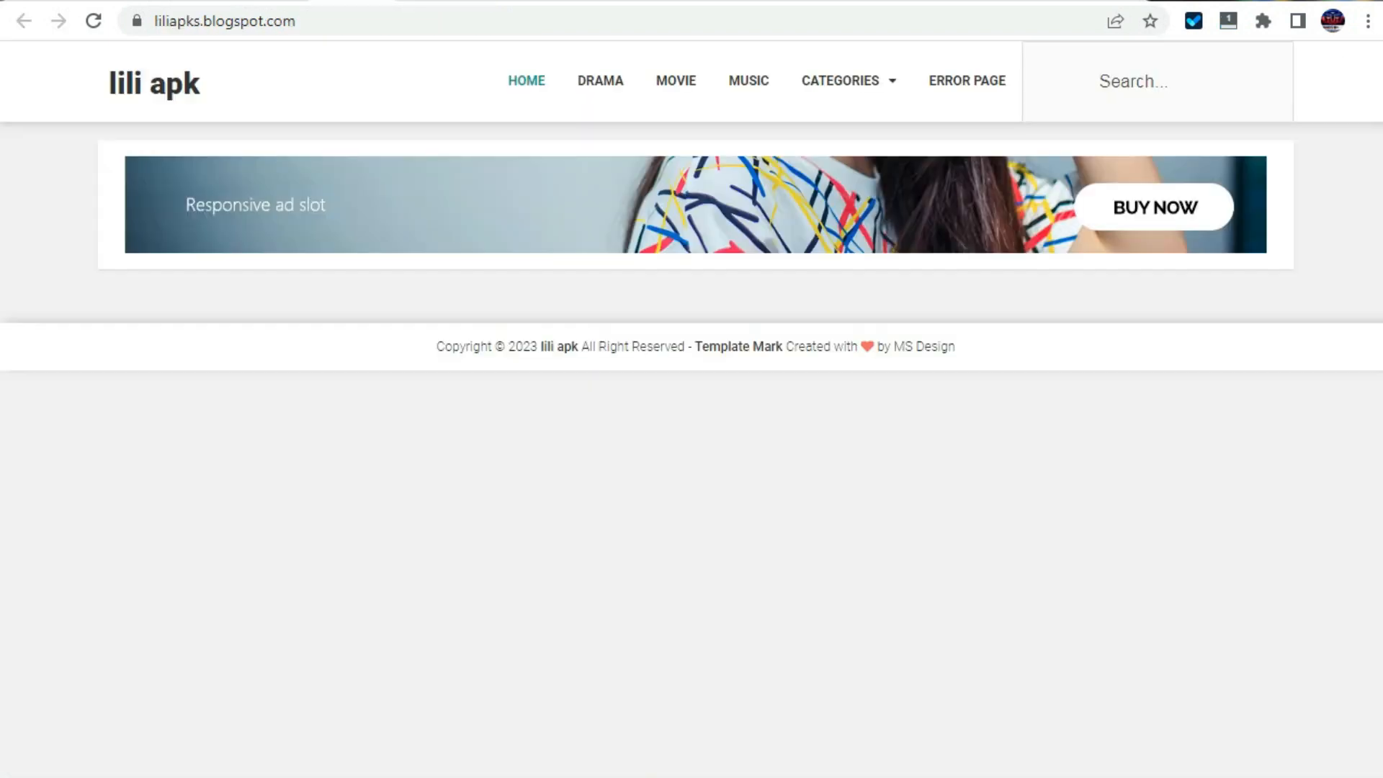
key(ctrl+w)
key(ctrl+shift+Tab)
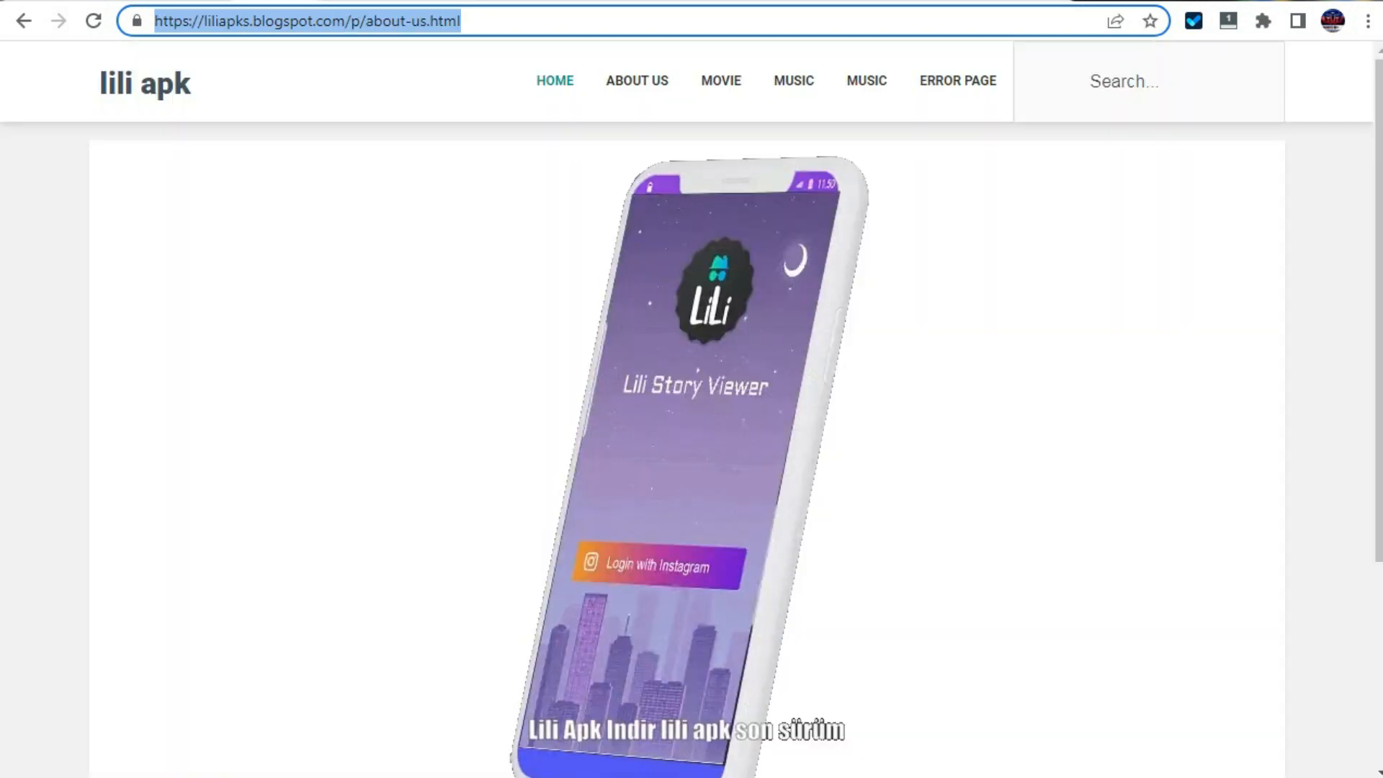
Close the about-us page and switch Blogger to the Postegro Lili APK İndir v1.70 blog.
key(ctrl+w)
key(ctrl+w)
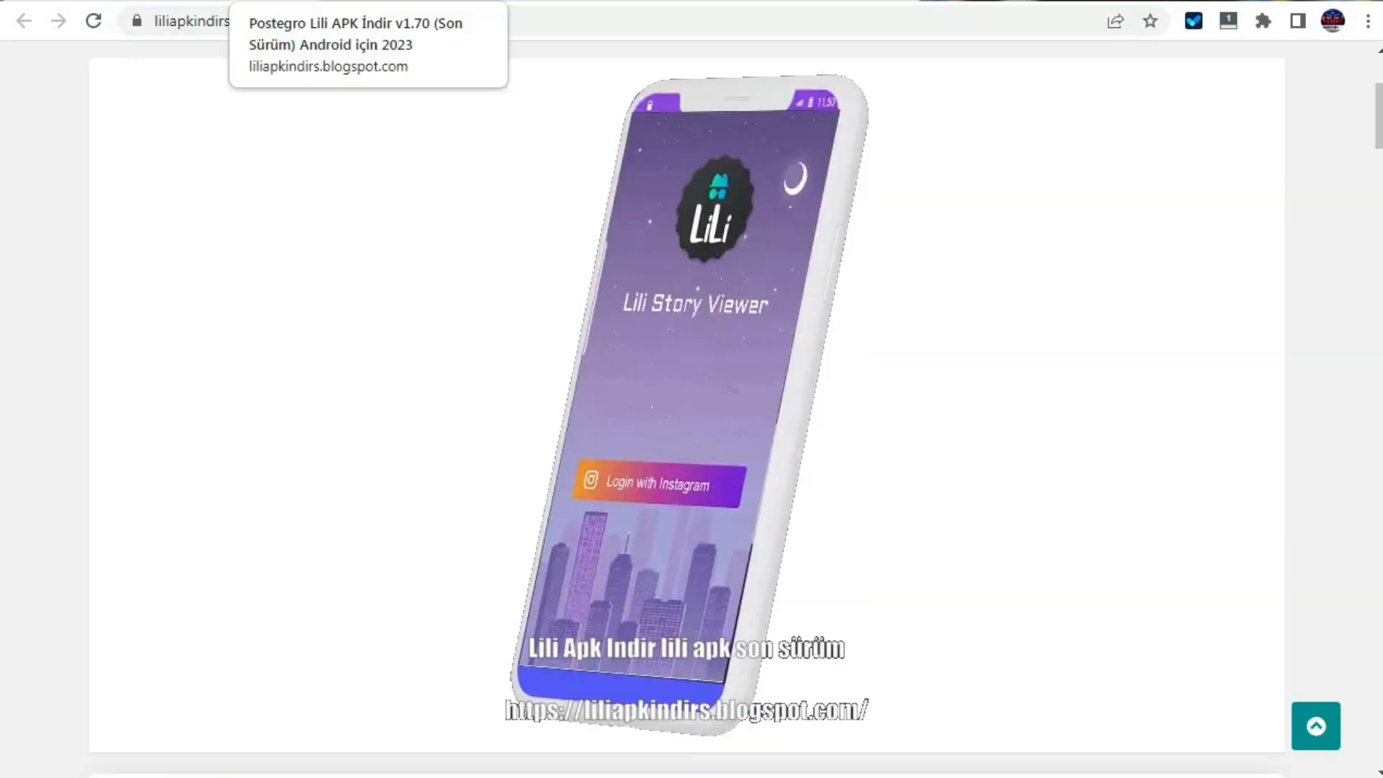
click(216, 1)
click(130, 143)
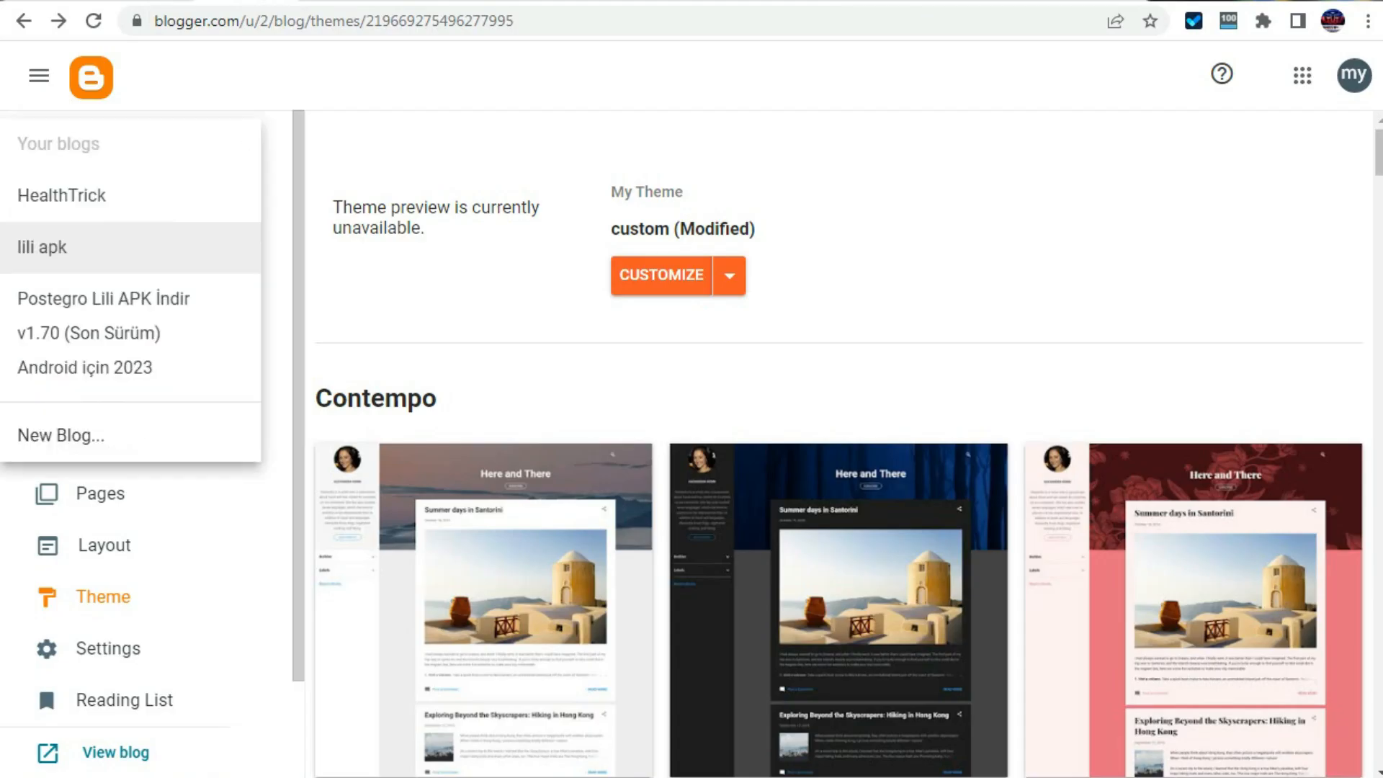
click(103, 332)
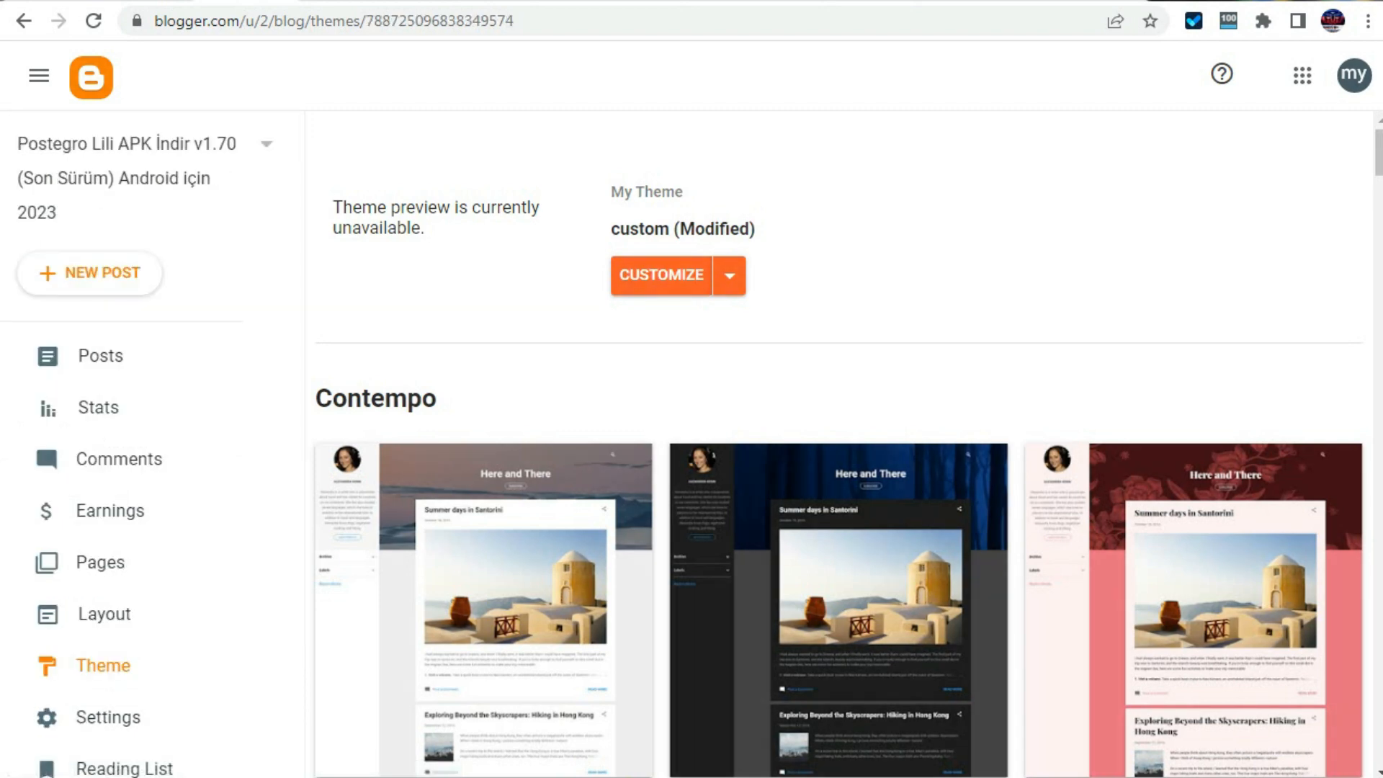
Review the liliapkindirs.blogspot.com home page from its title through the article sections, play the embedded Lili video, and return to the page's beginning.
click(340, 1)
scroll(687, 432, down, 3)
scroll(687, 432, up, 6)
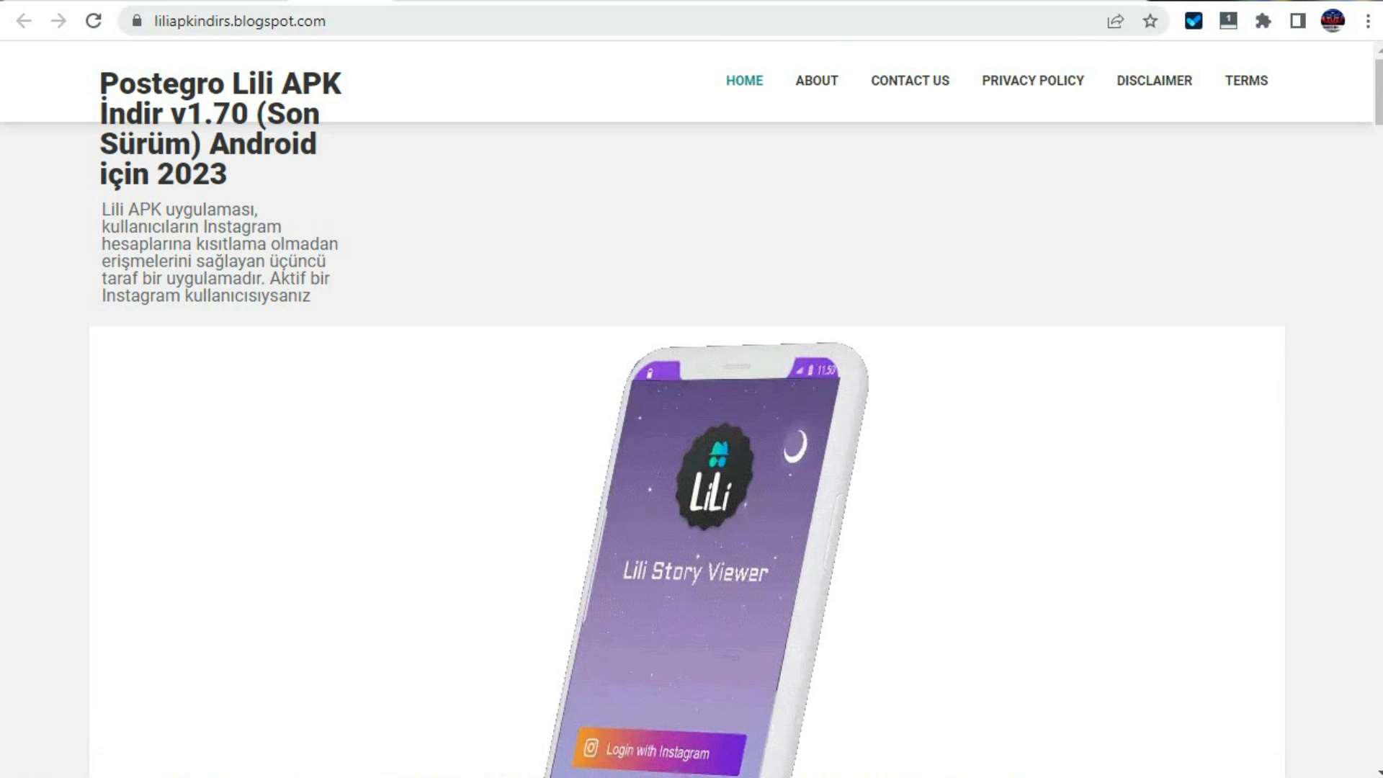
drag(101, 83, 165, 115)
click(404, 173)
scroll(687, 409, down, 18)
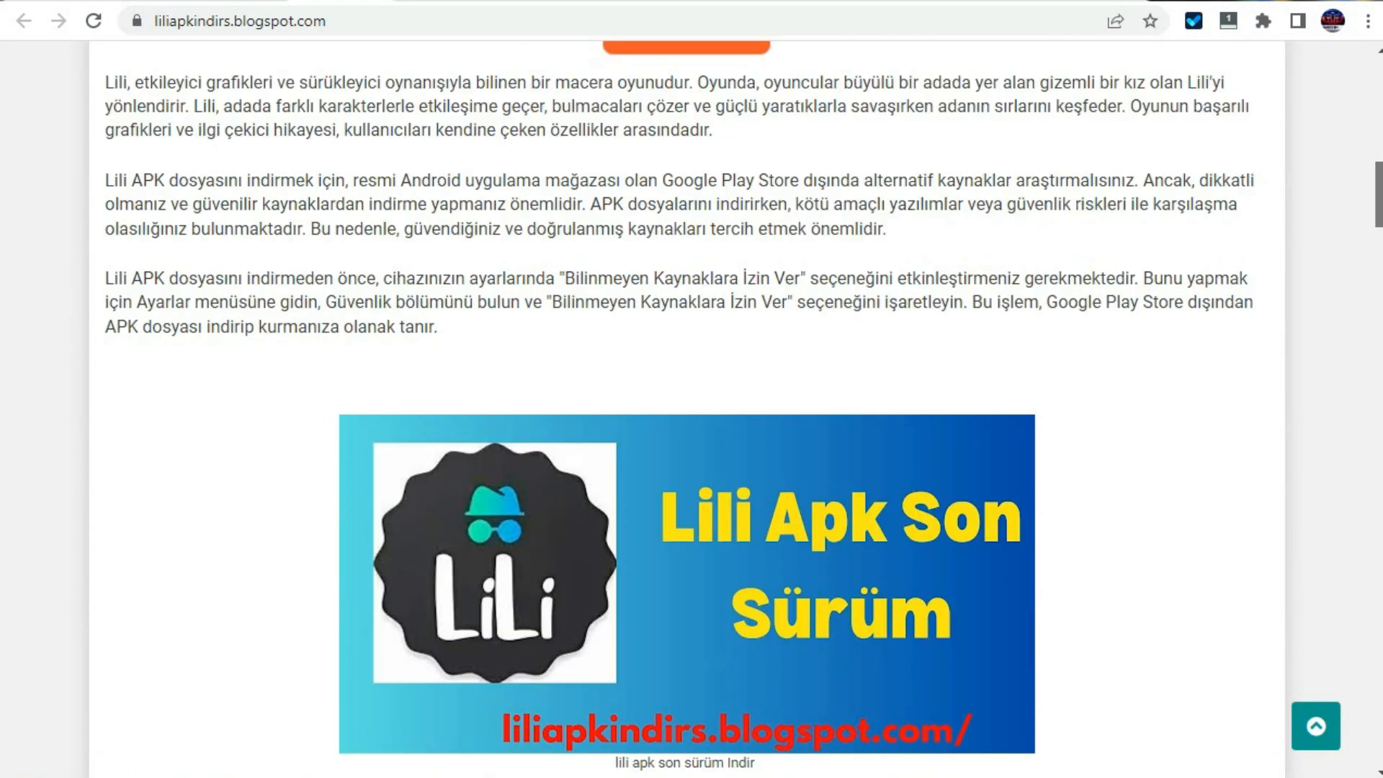
scroll(687, 408, down, 20)
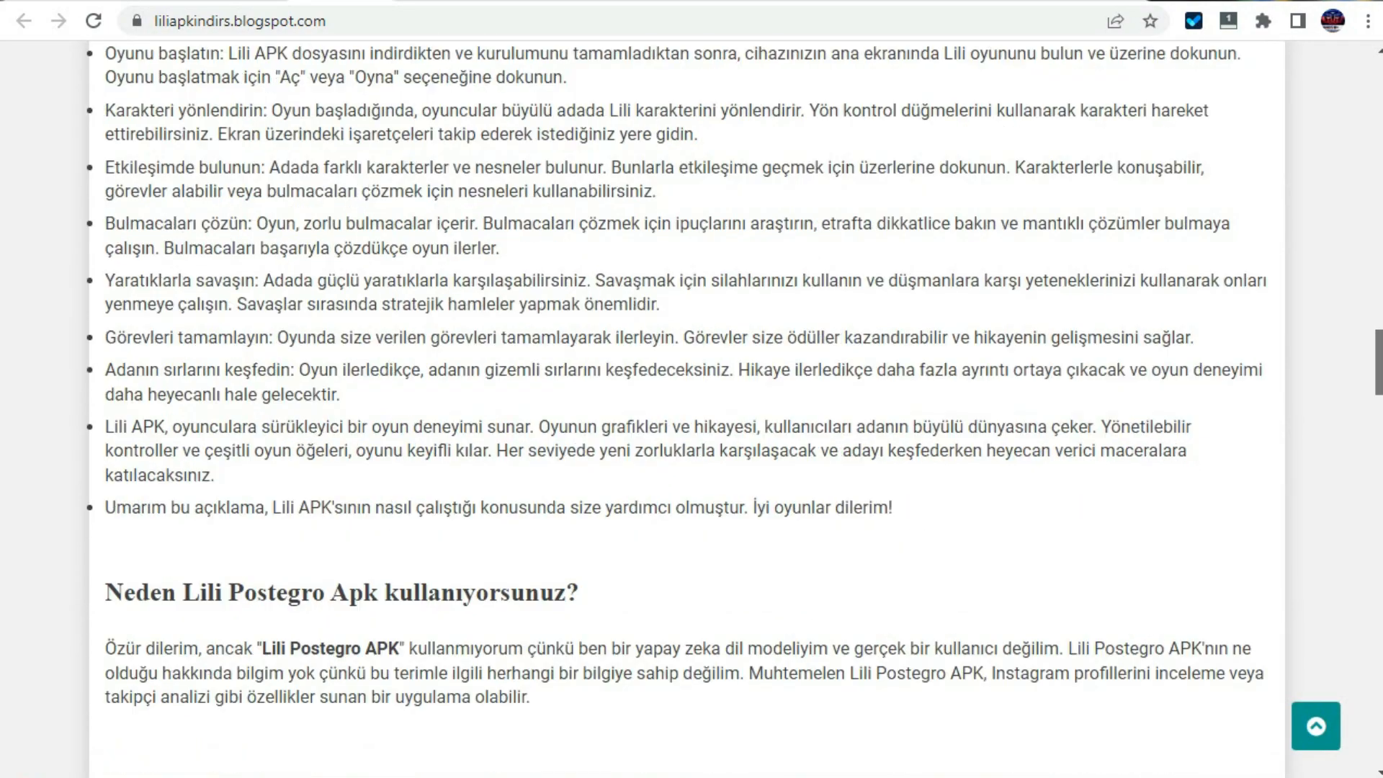
scroll(687, 409, down, 20)
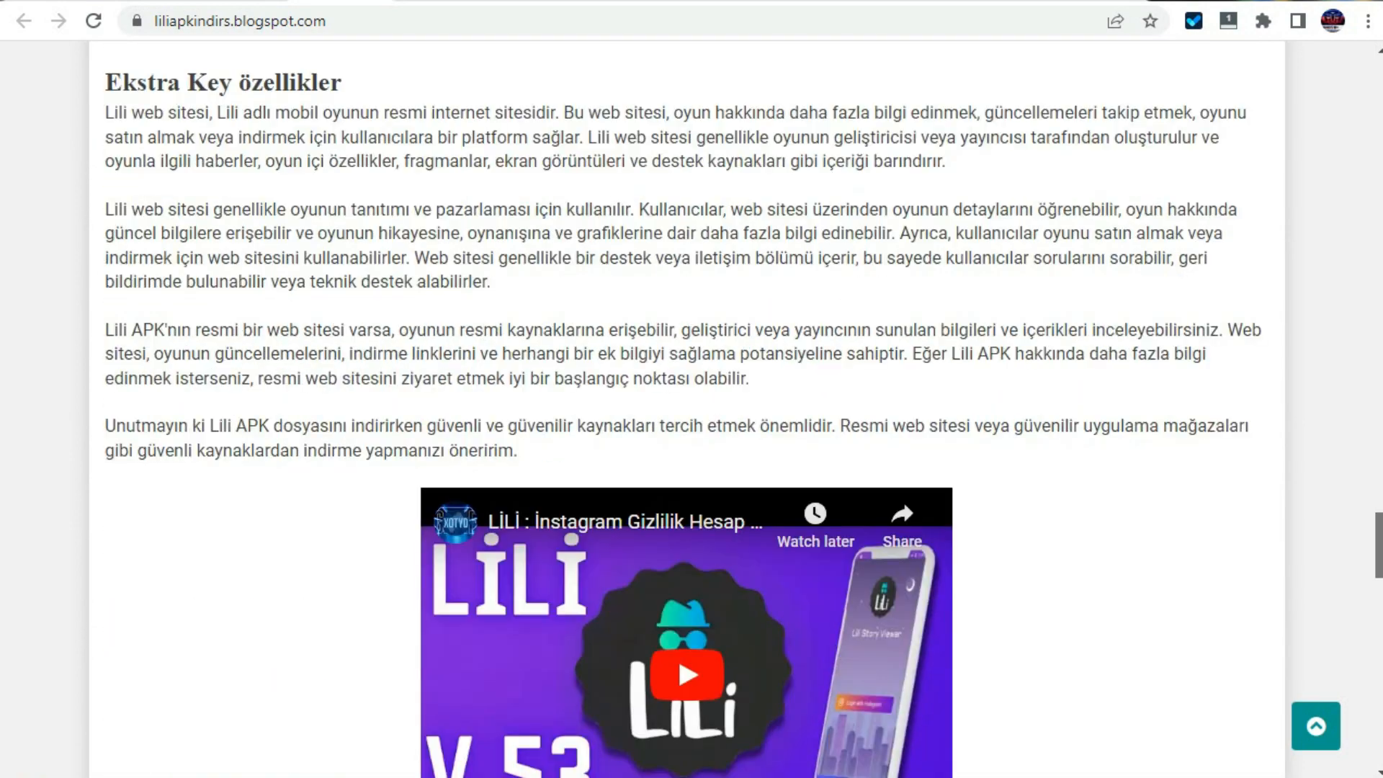
scroll(687, 408, down, 1)
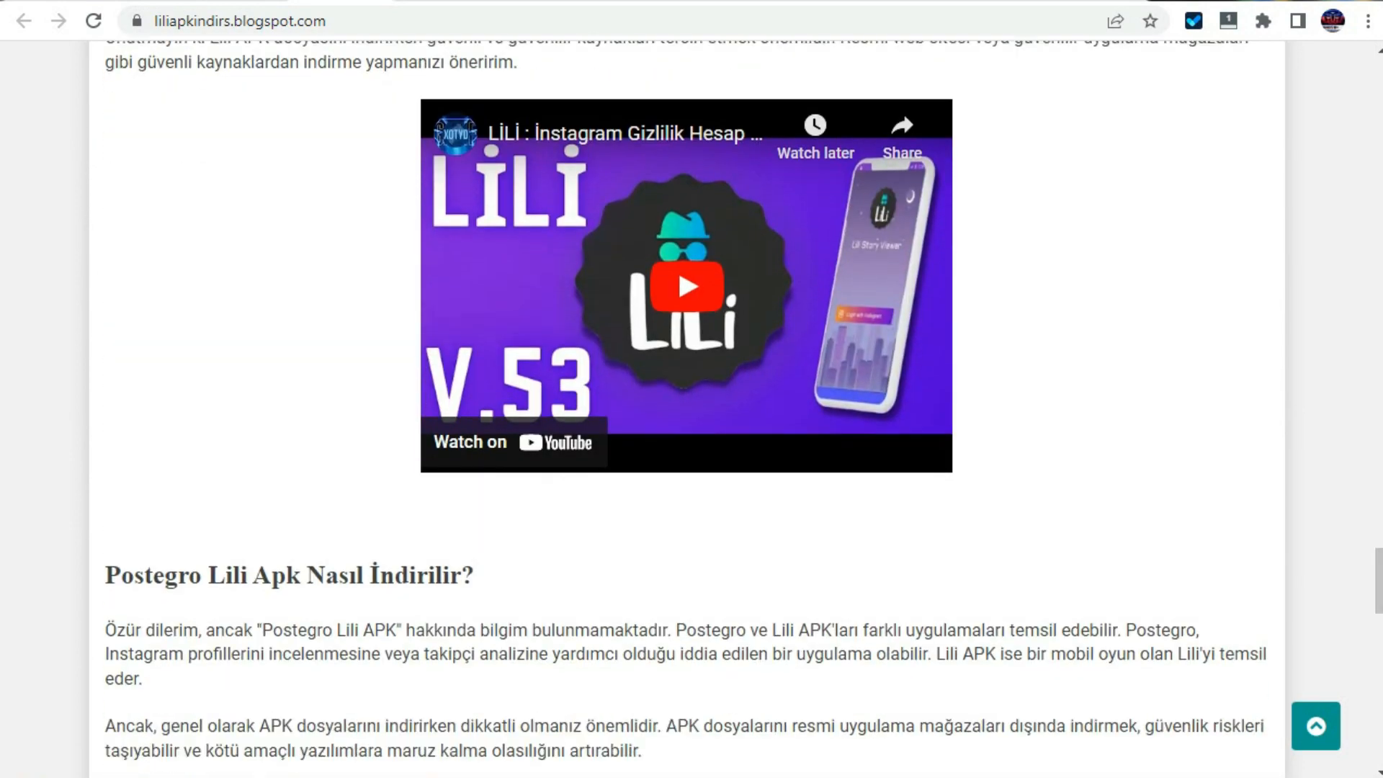
click(687, 287)
drag(1378, 580, 1378, 91)
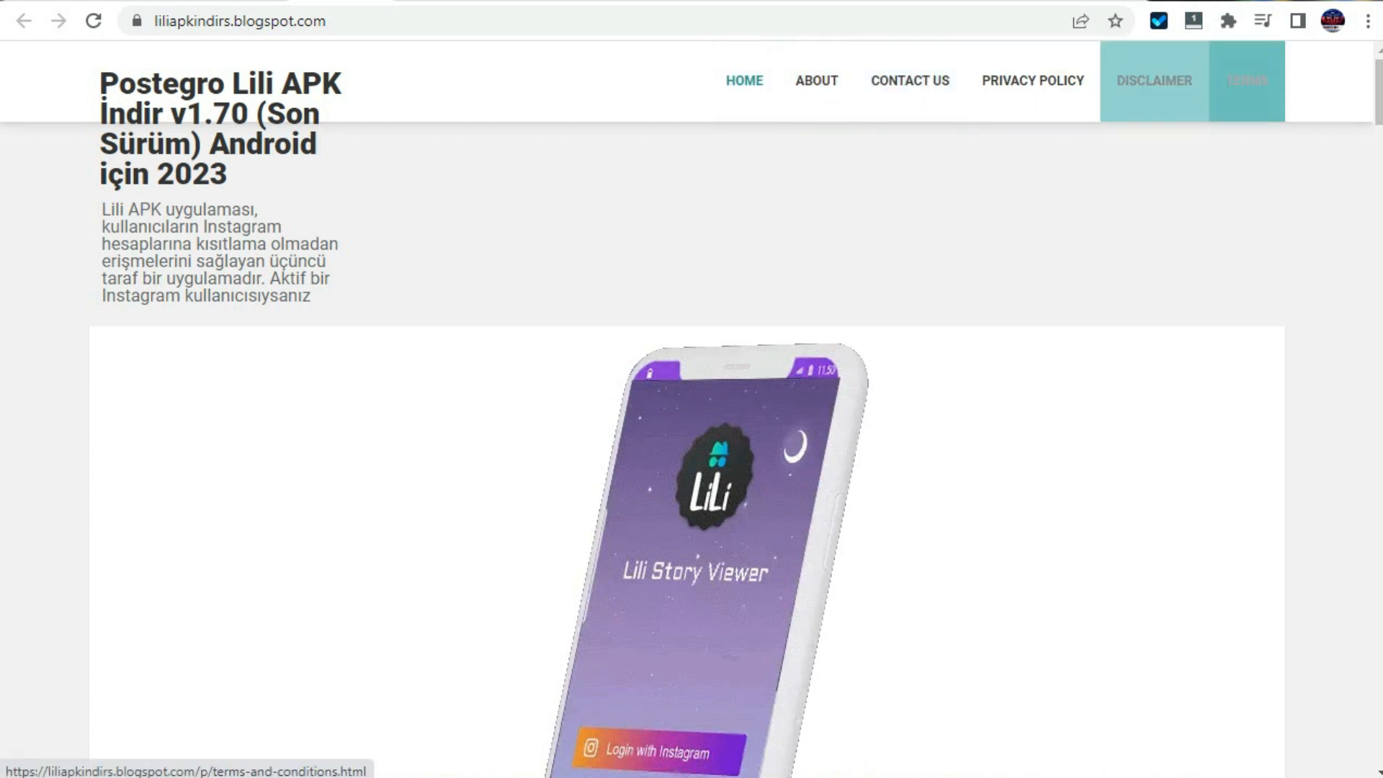
Open the blog's Terms page and read through its cookies, license, comments and hyperlinking sections.
click(1246, 80)
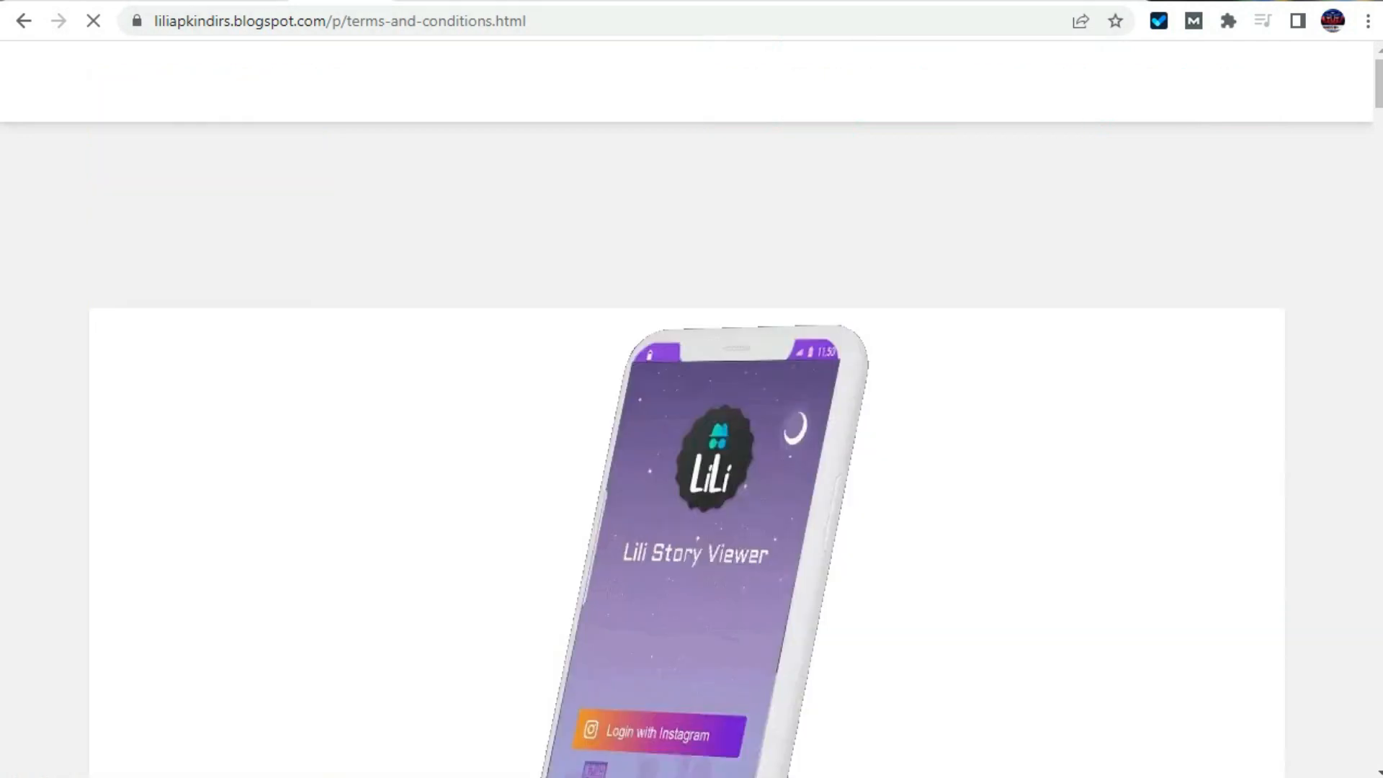
scroll(687, 404, down, 10)
scroll(687, 404, down, 15)
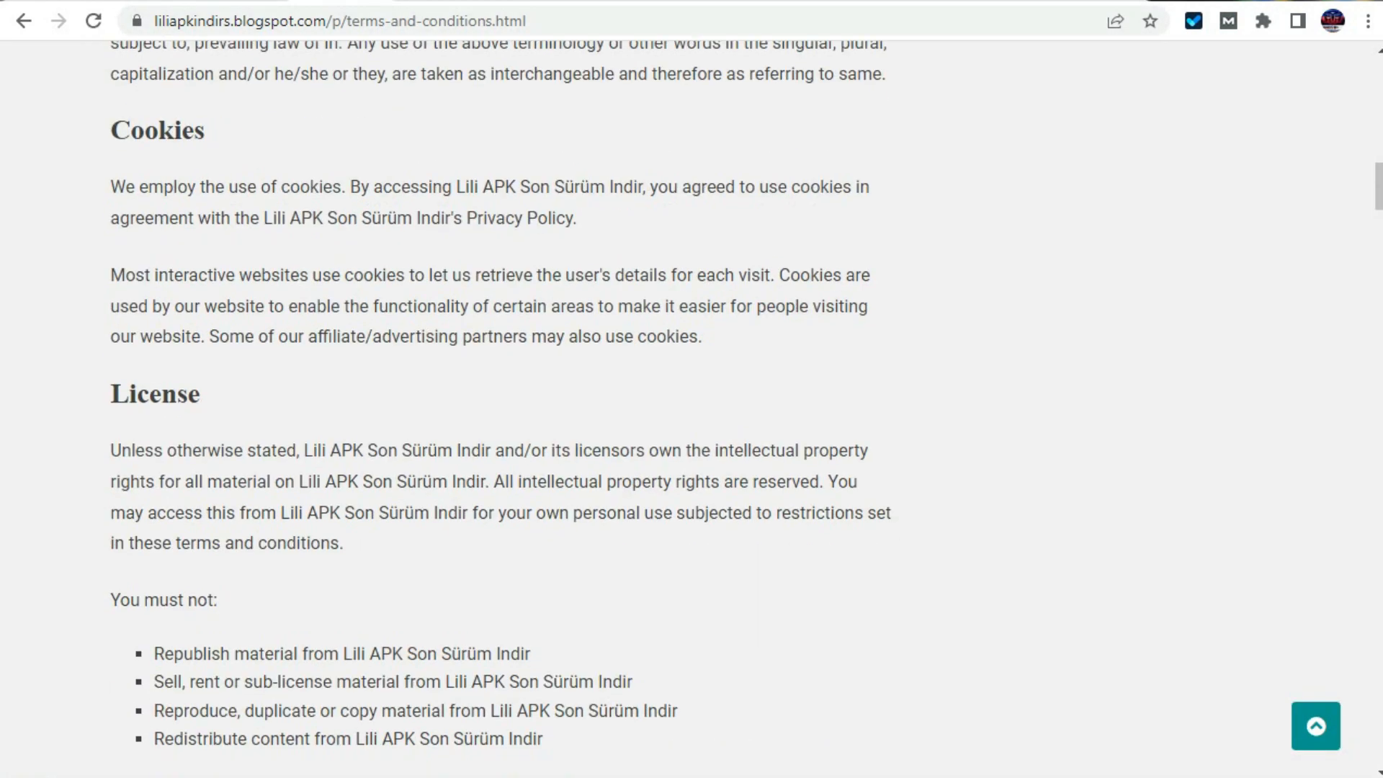
scroll(687, 403, down, 15)
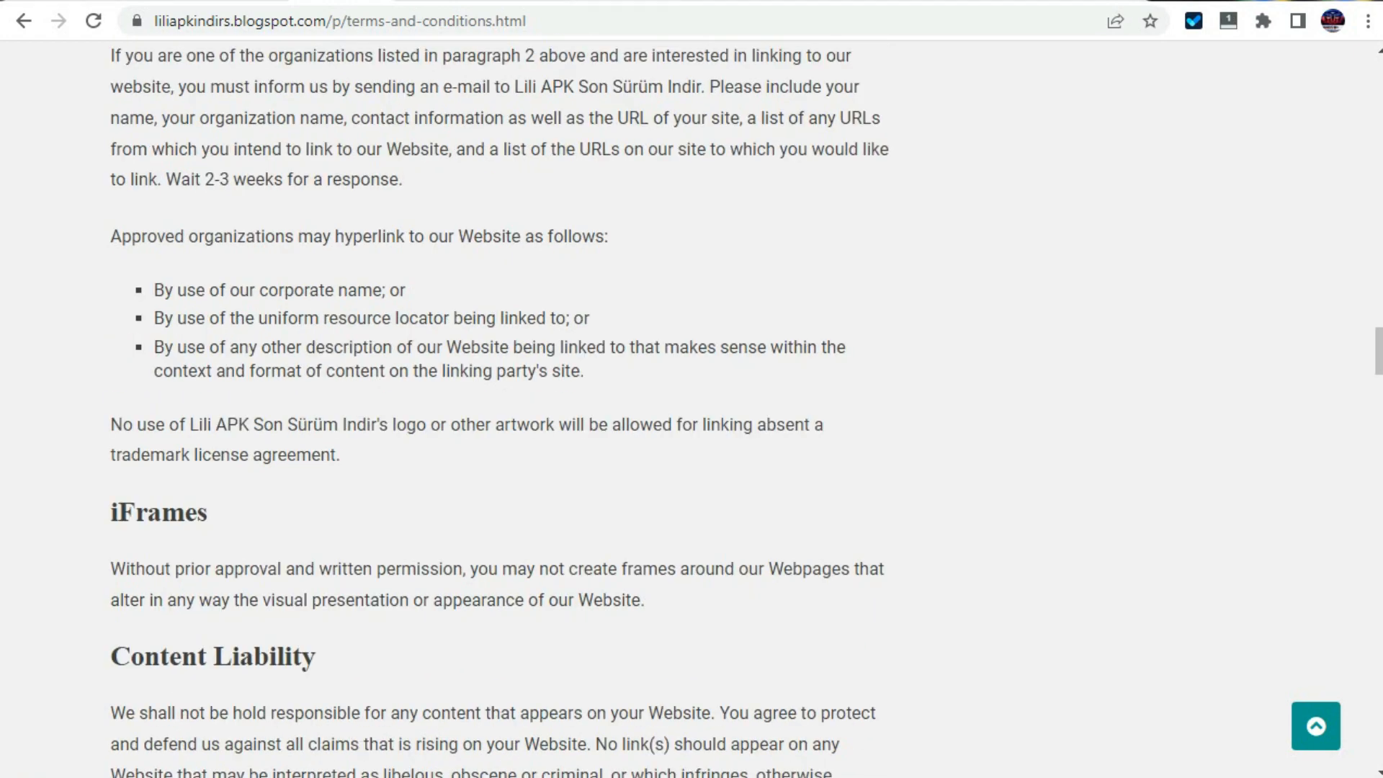
scroll(687, 404, up, 20)
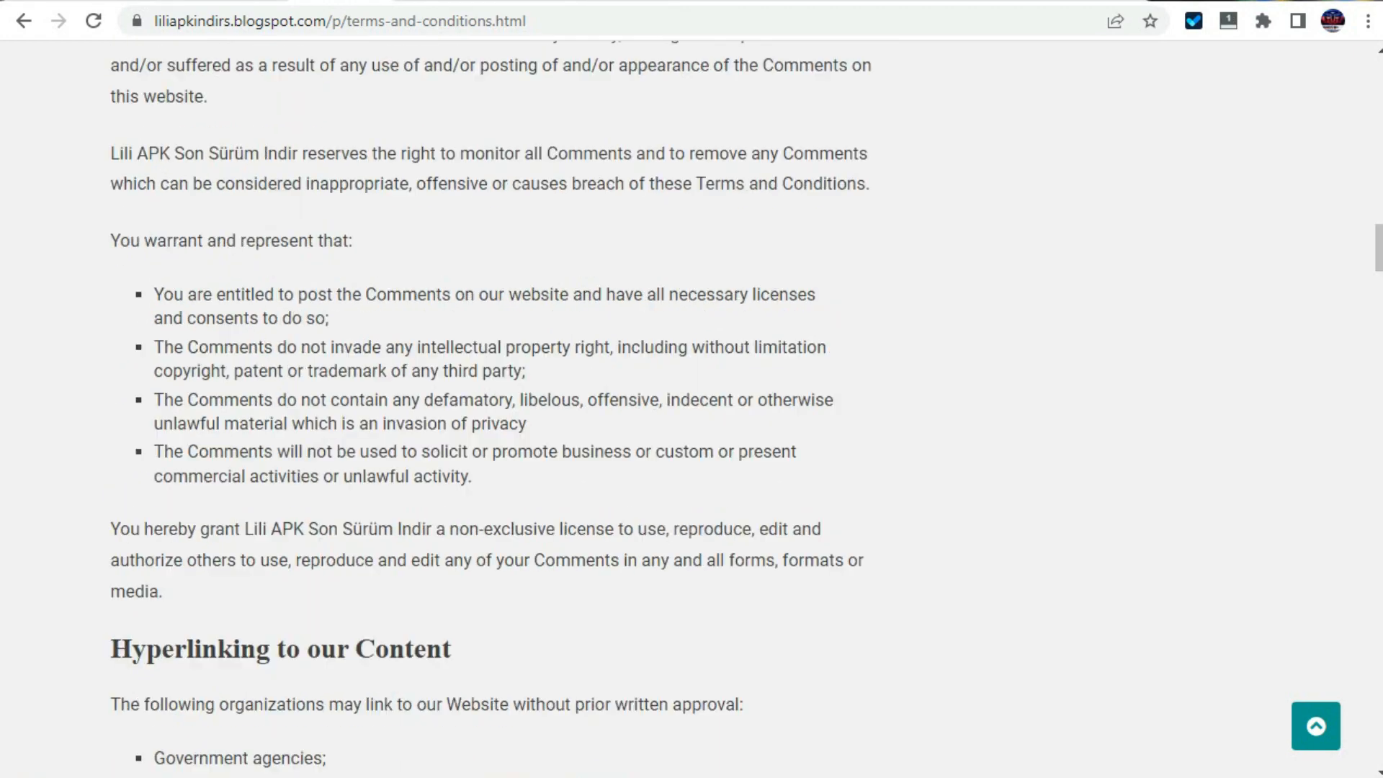
scroll(687, 404, up, 20)
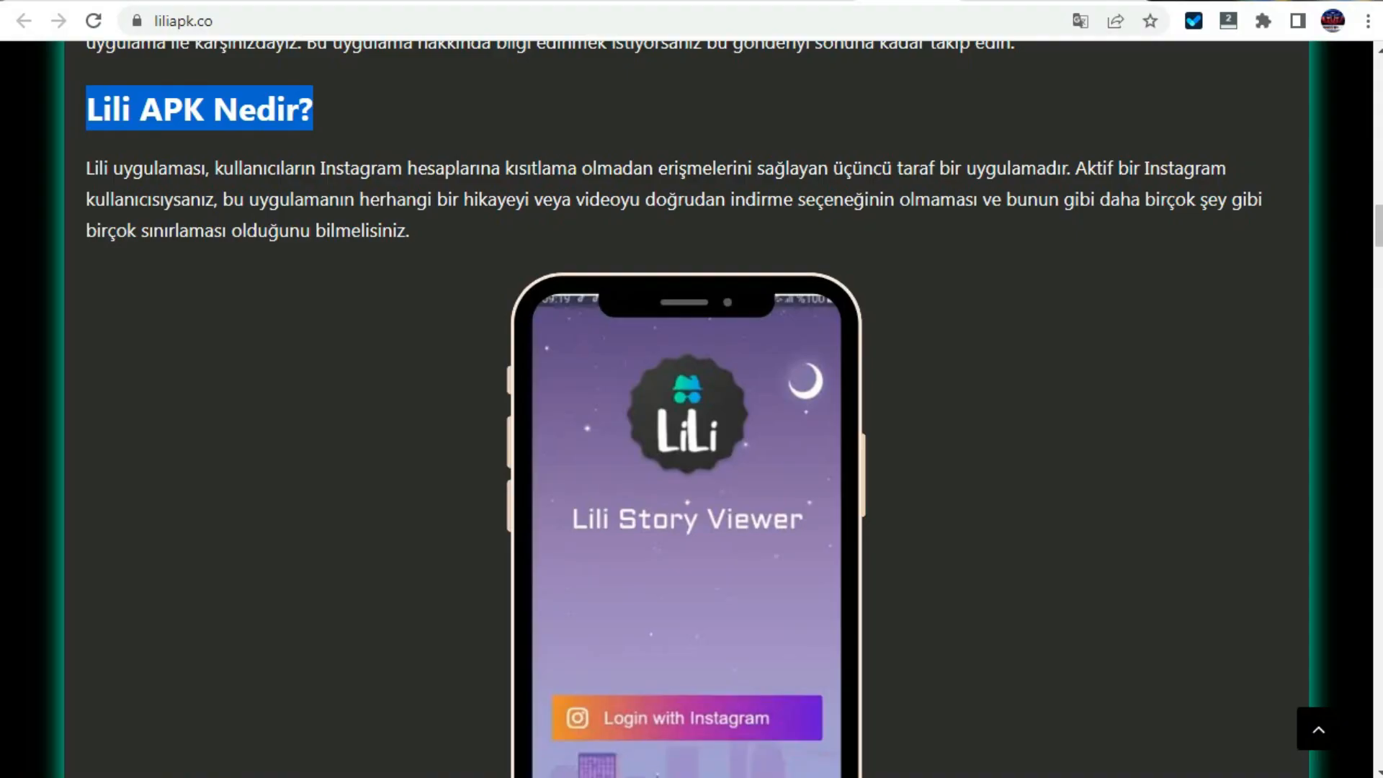
Load liliapk.online in place of the liliapk.co page and look over its content.
double_click(204, 21)
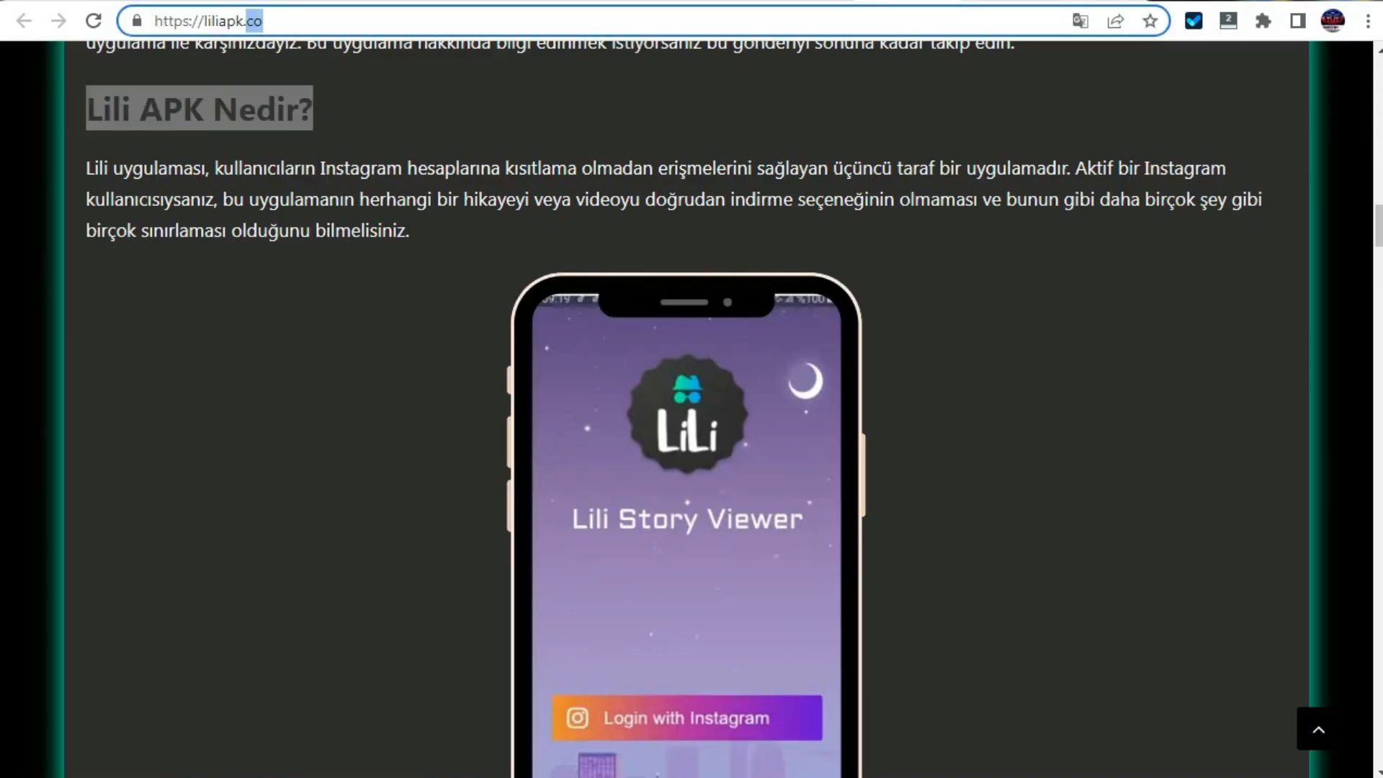
text(onlin)
key(Return)
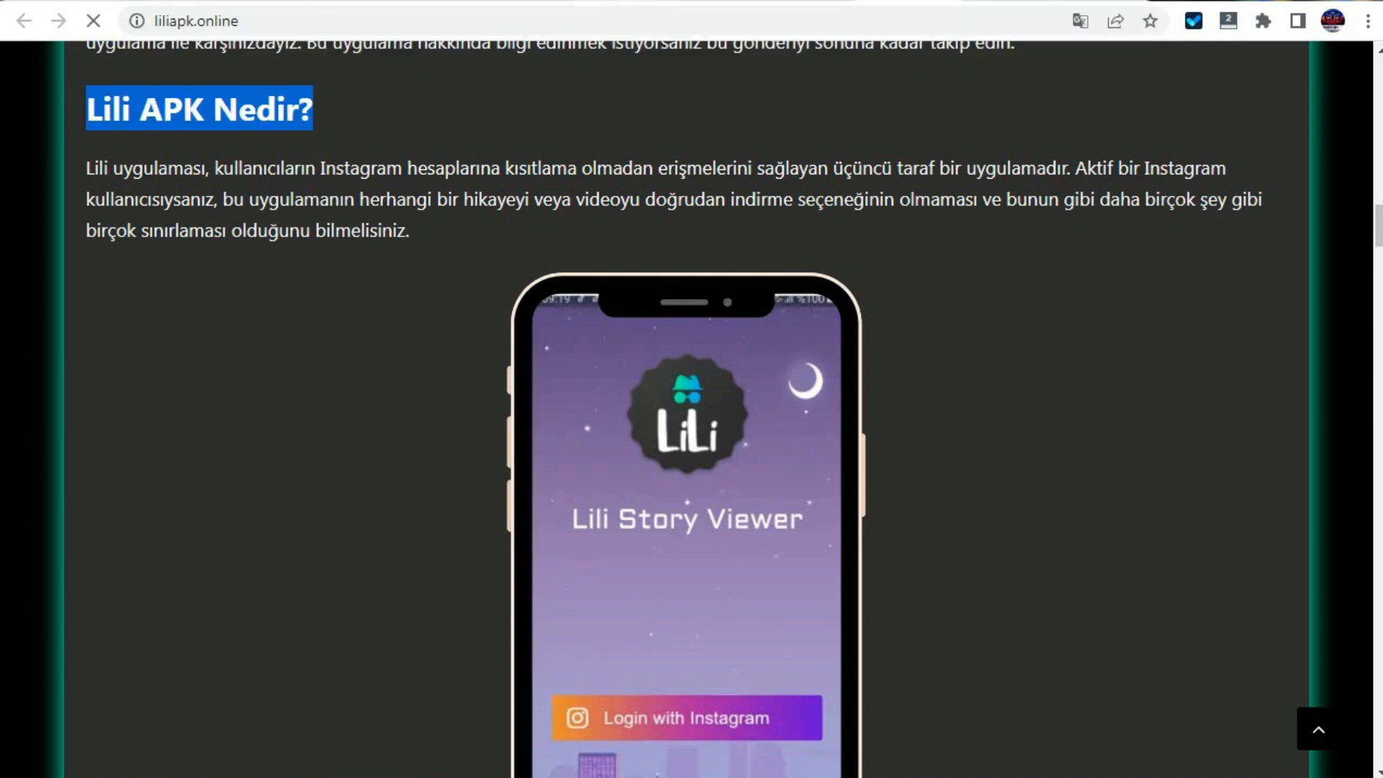
double_click(219, 21)
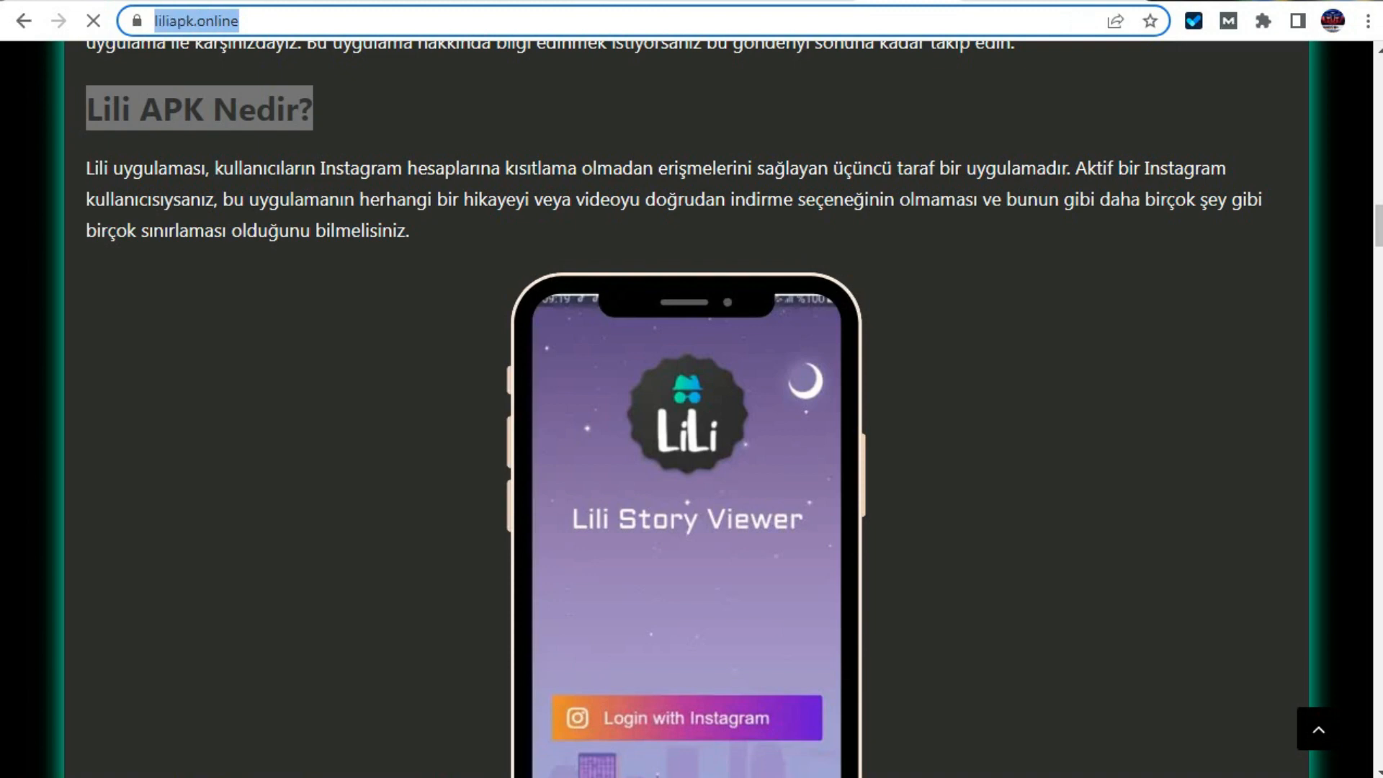
scroll(687, 408, down, 10)
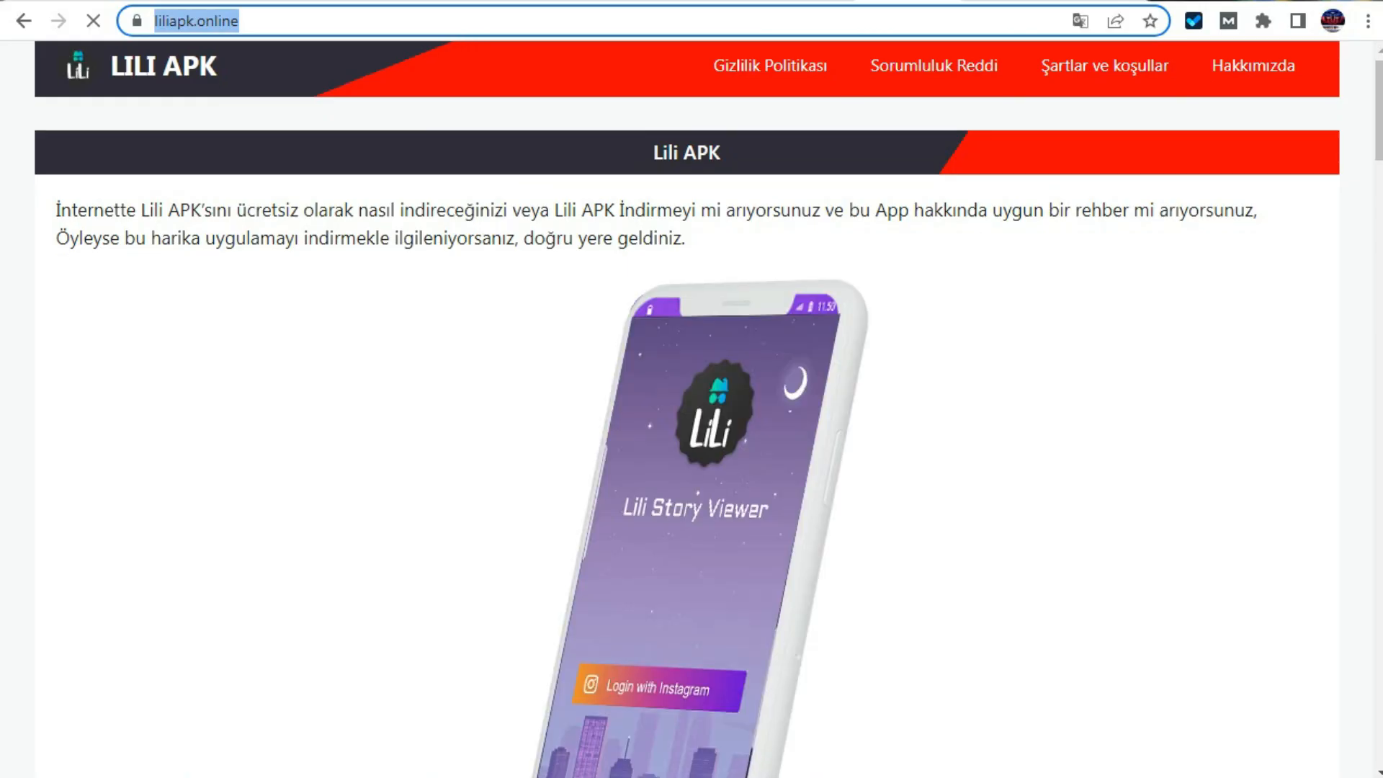
scroll(687, 408, down, 7)
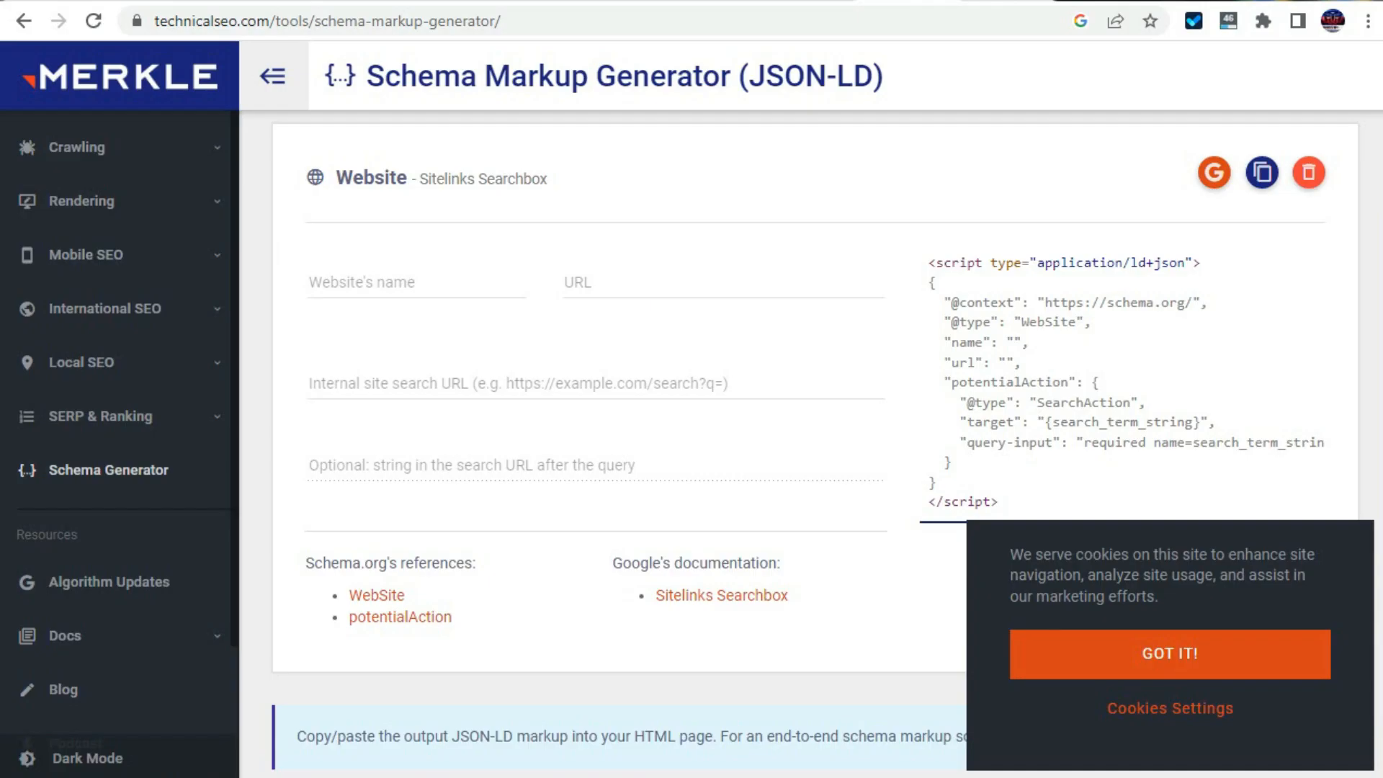
Return to the Bing results for "lili apk", open the liliapk.app result in a new tab and go to results page 2.
click(1001, 1)
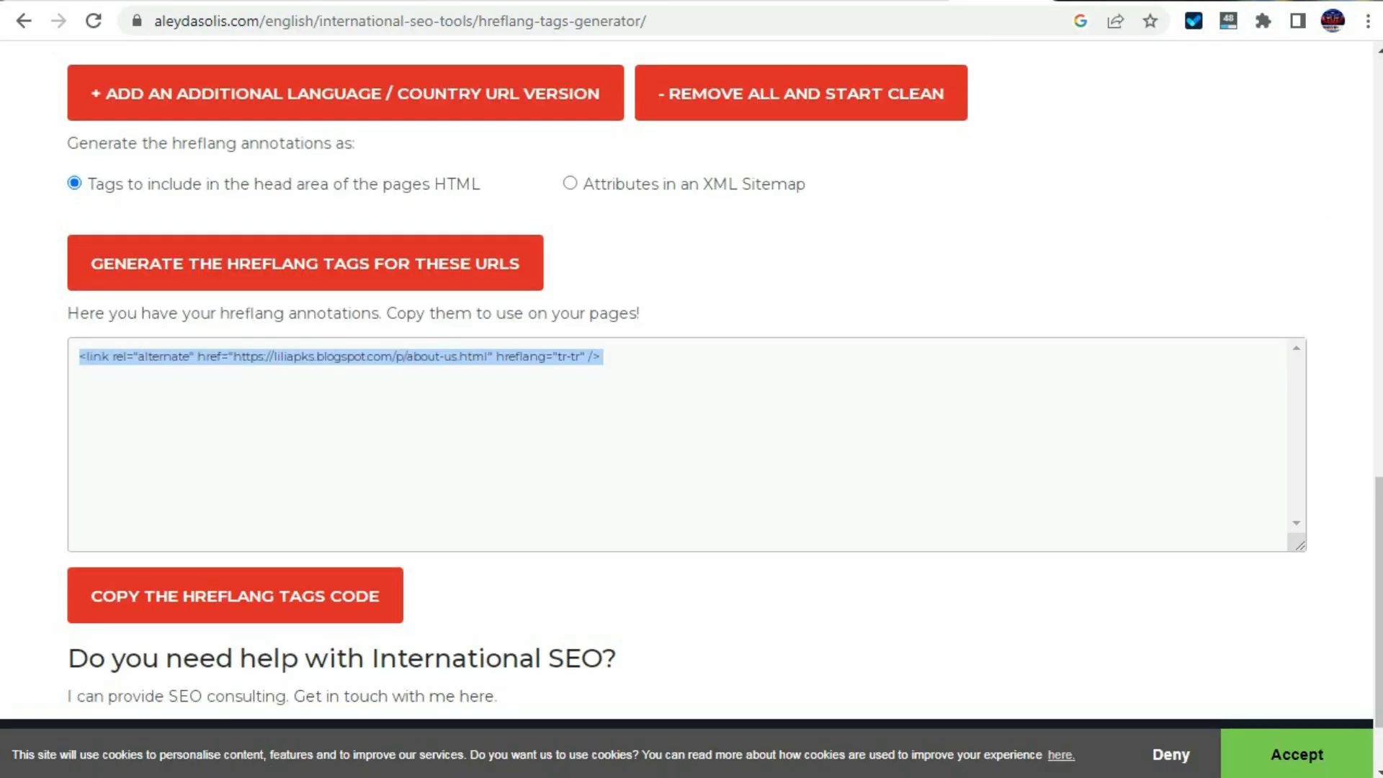
key(ctrl+t)
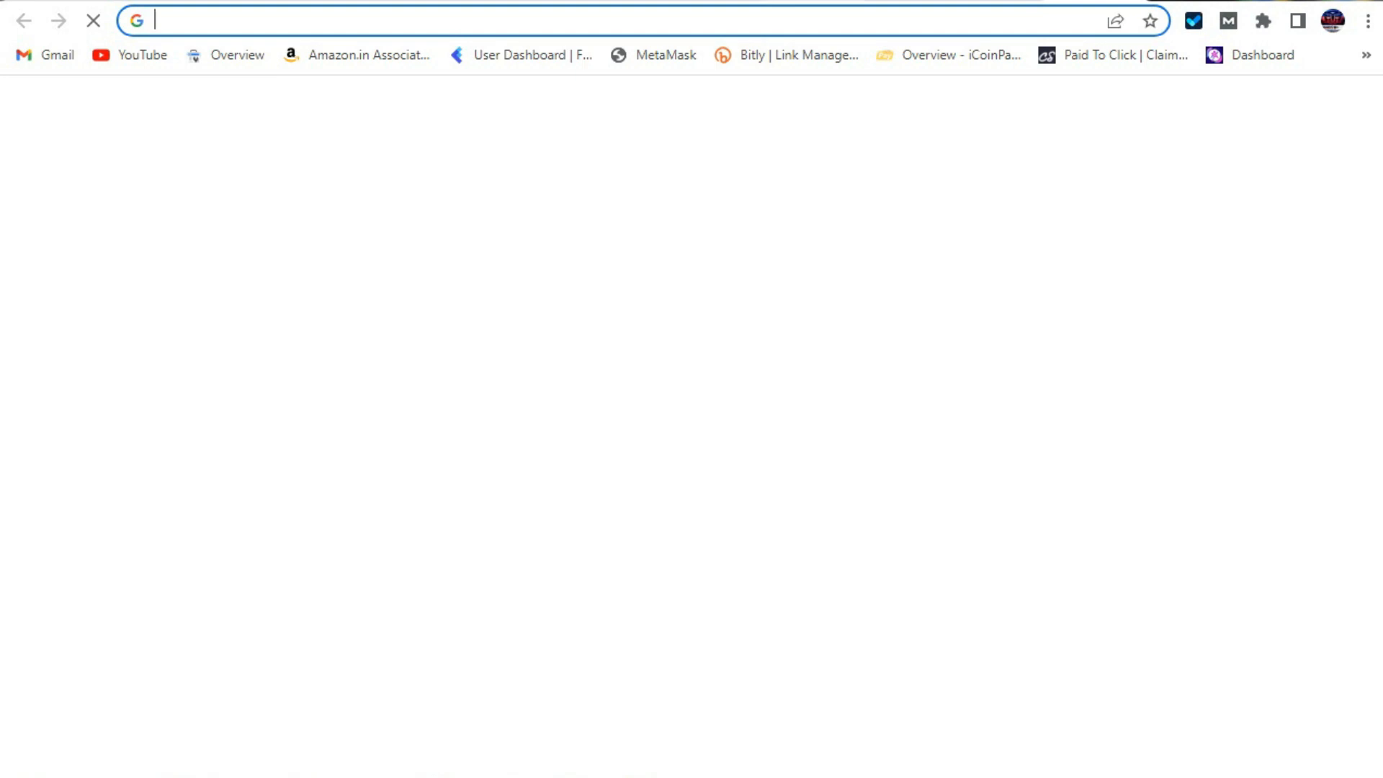
click(810, 1)
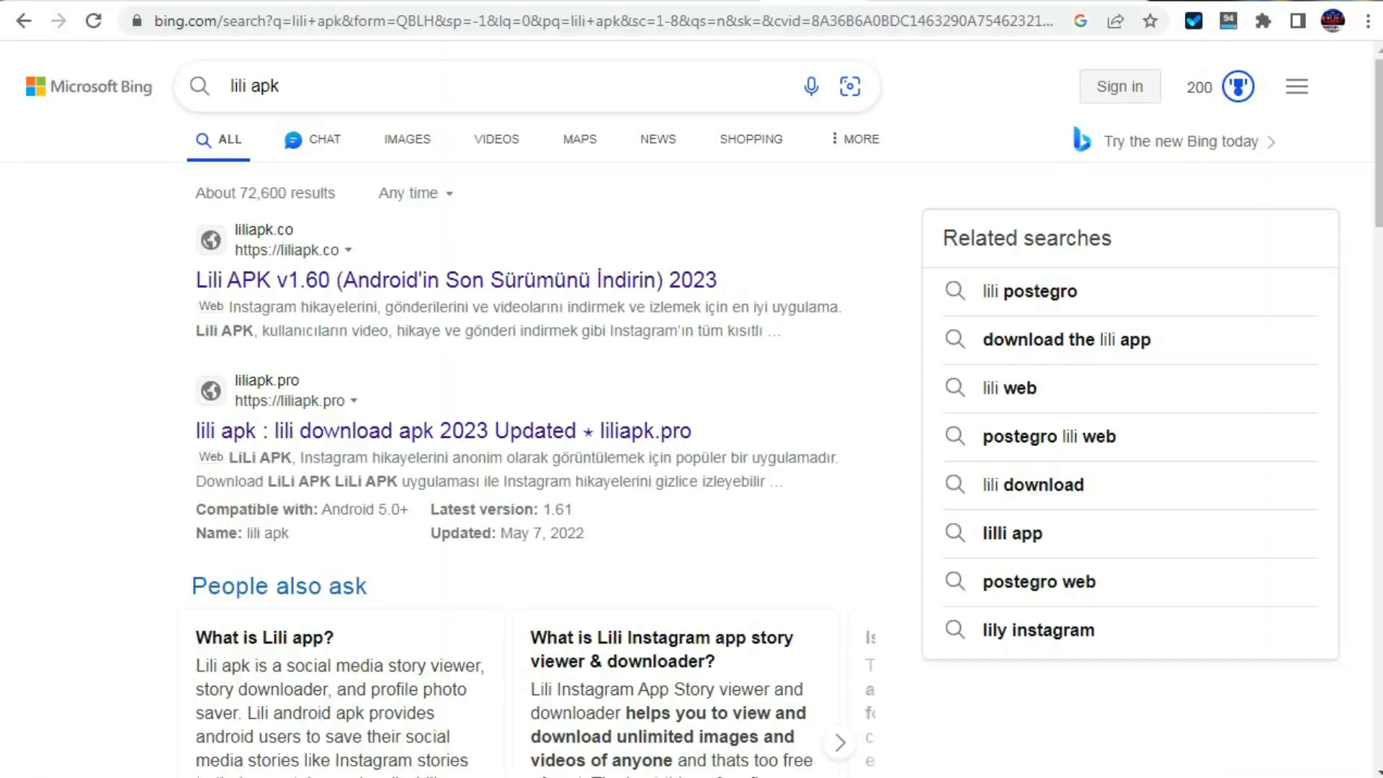
scroll(432, 429, down, 9)
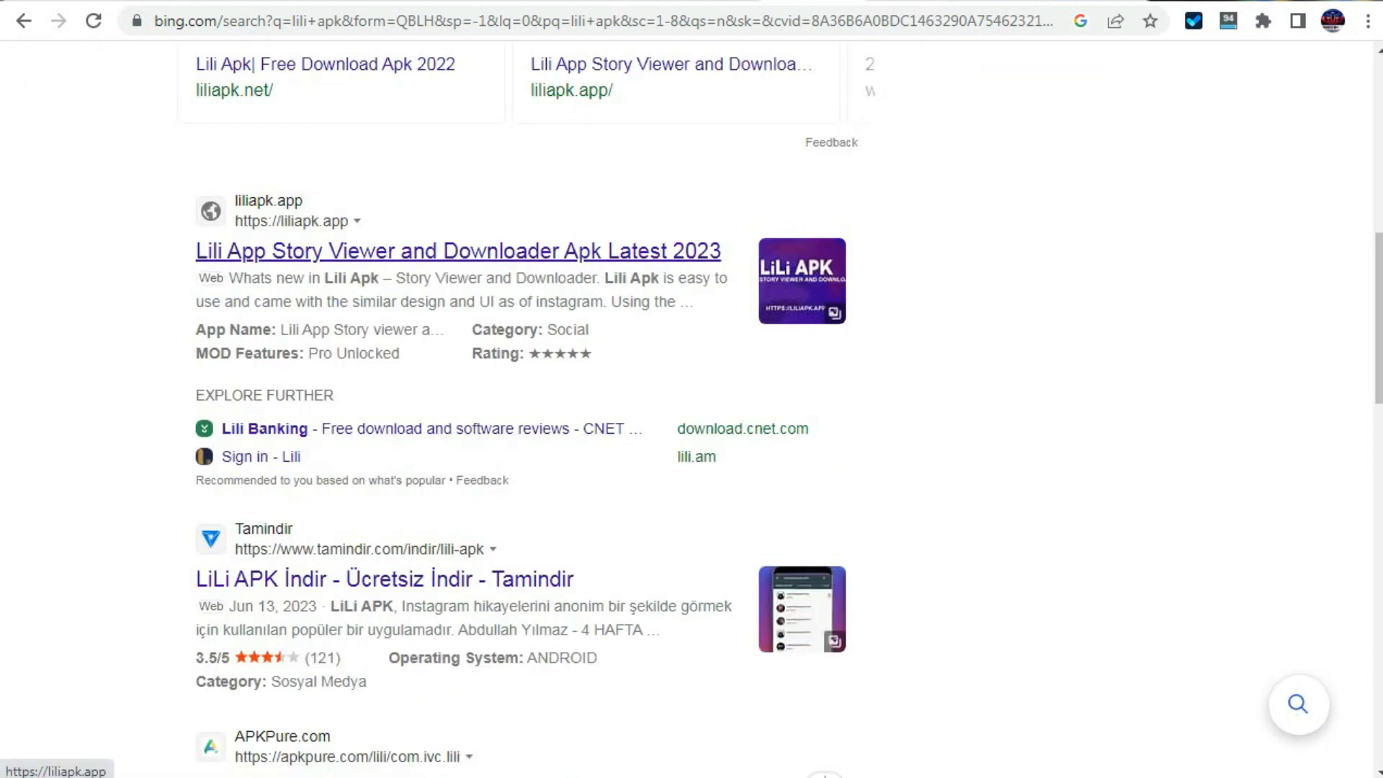
right_click(367, 255)
click(461, 273)
scroll(302, 402, down, 15)
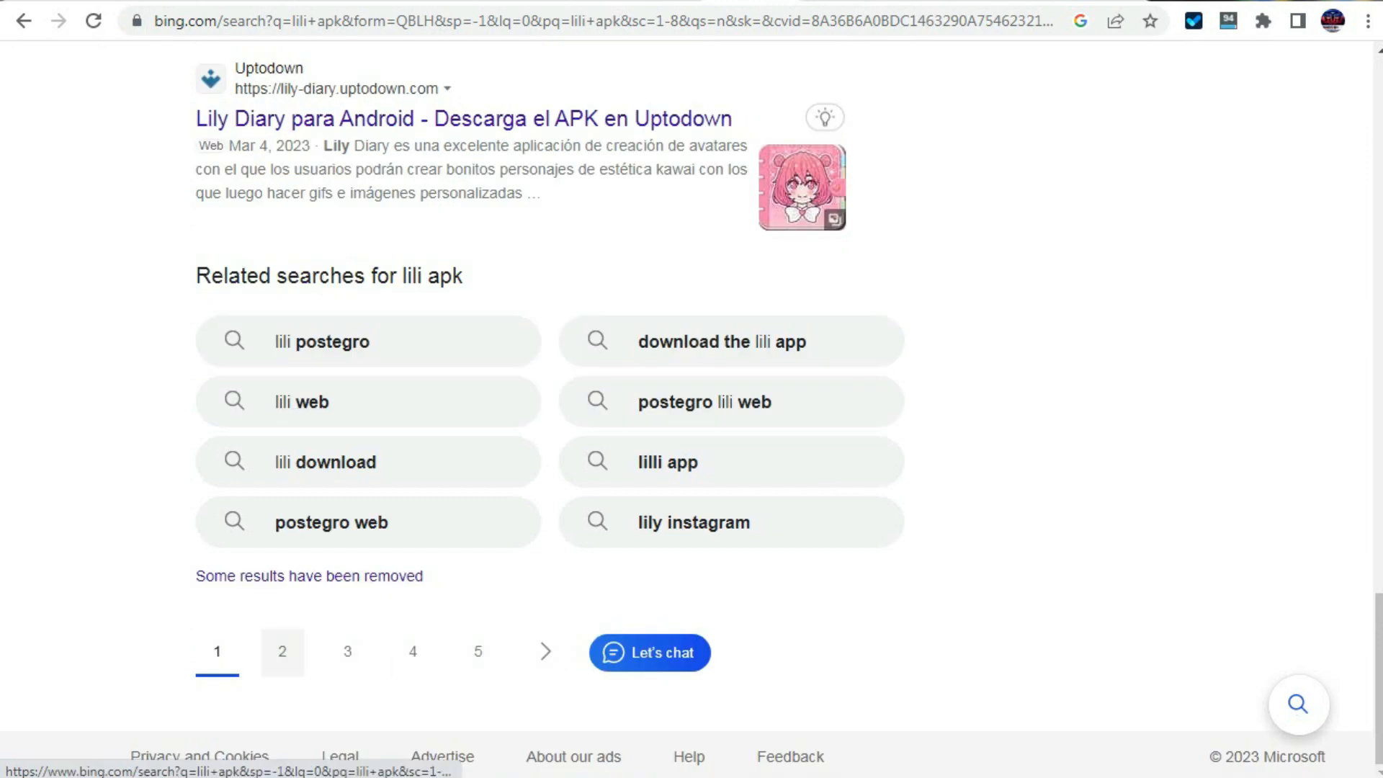
click(282, 651)
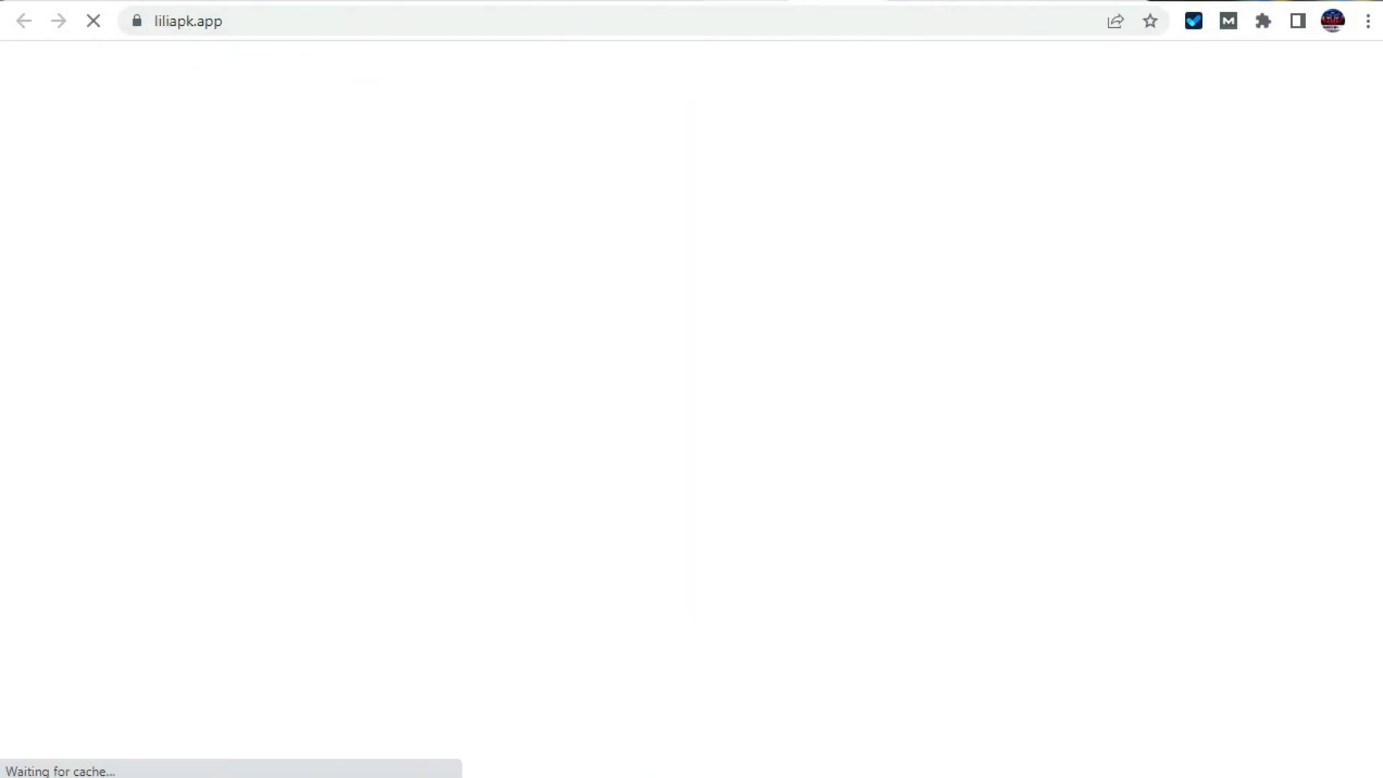
Open the liliapp.online result from the second Bing results page in a new tab and switch to it.
click(749, 0)
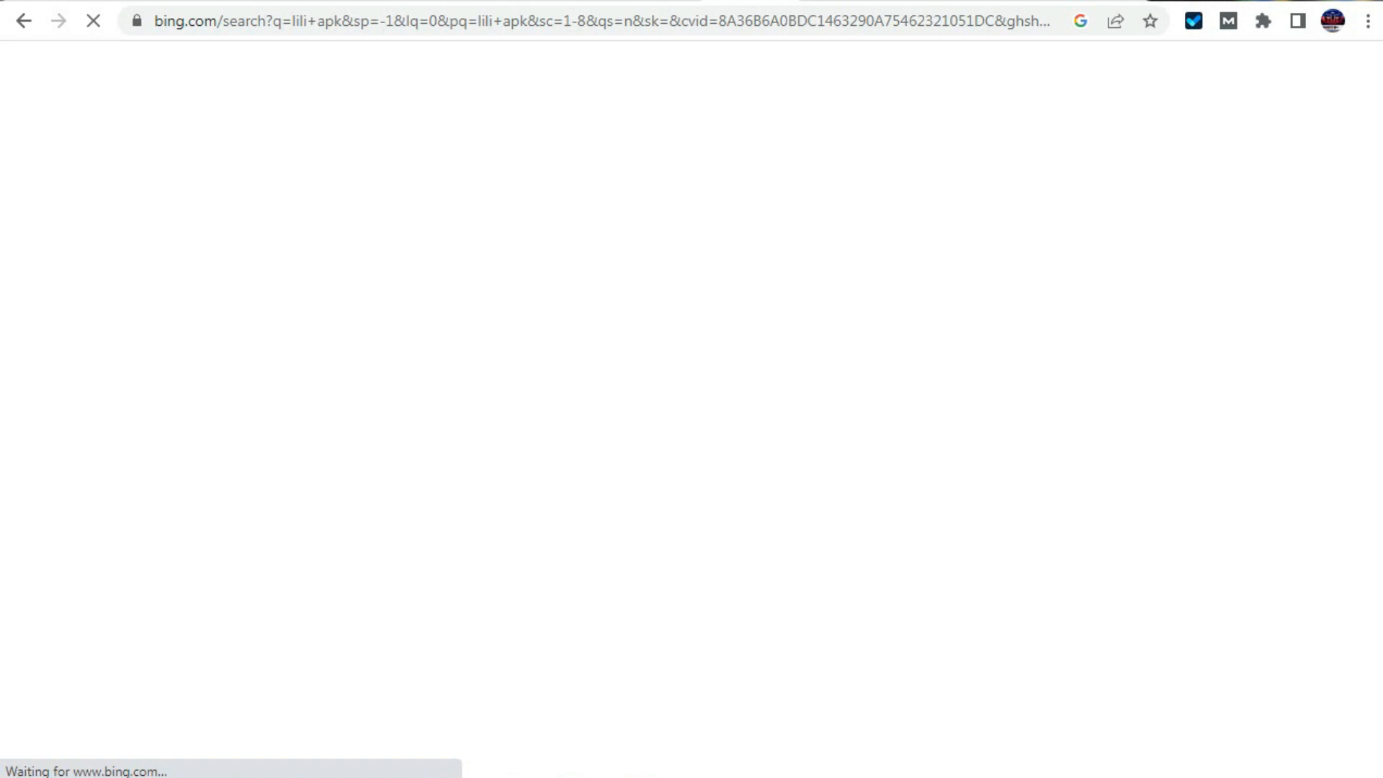
scroll(201, 643, down, 5)
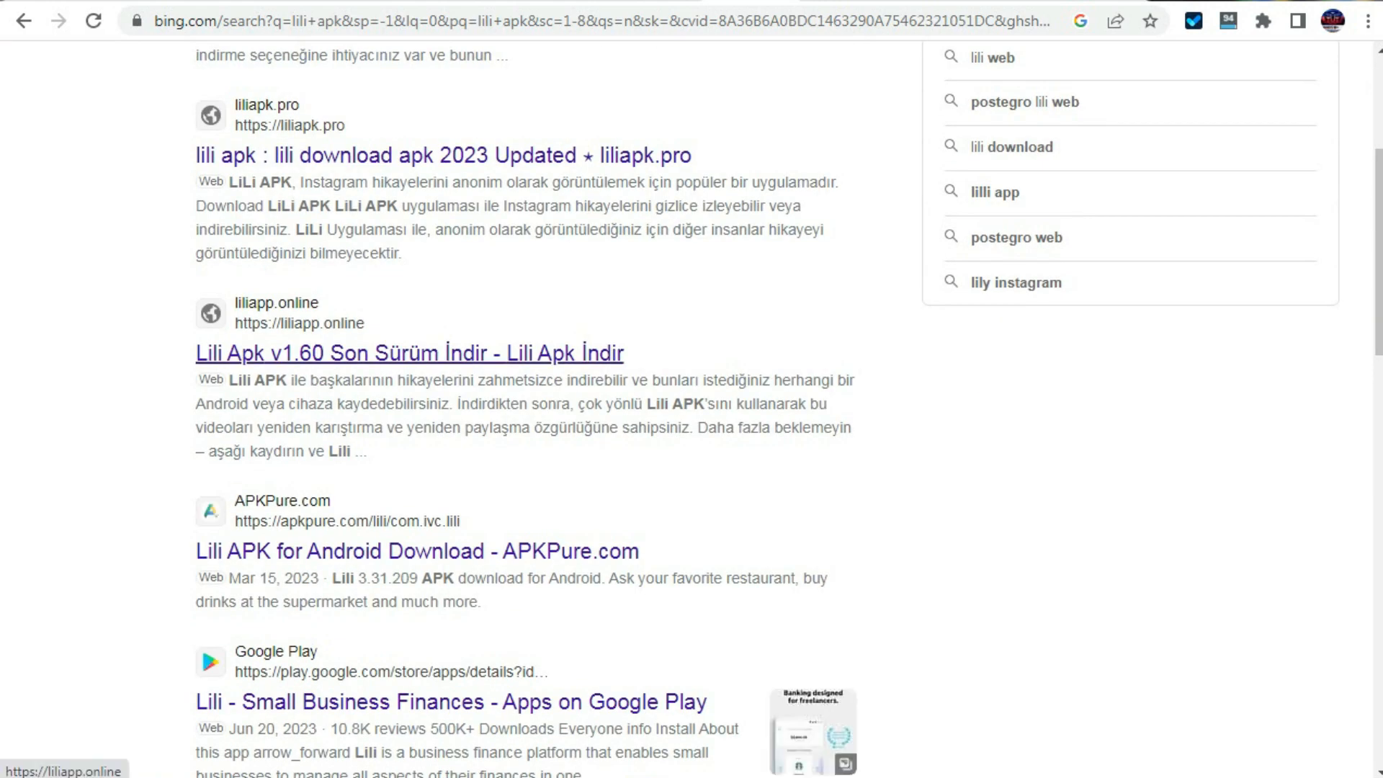
right_click(377, 352)
click(418, 367)
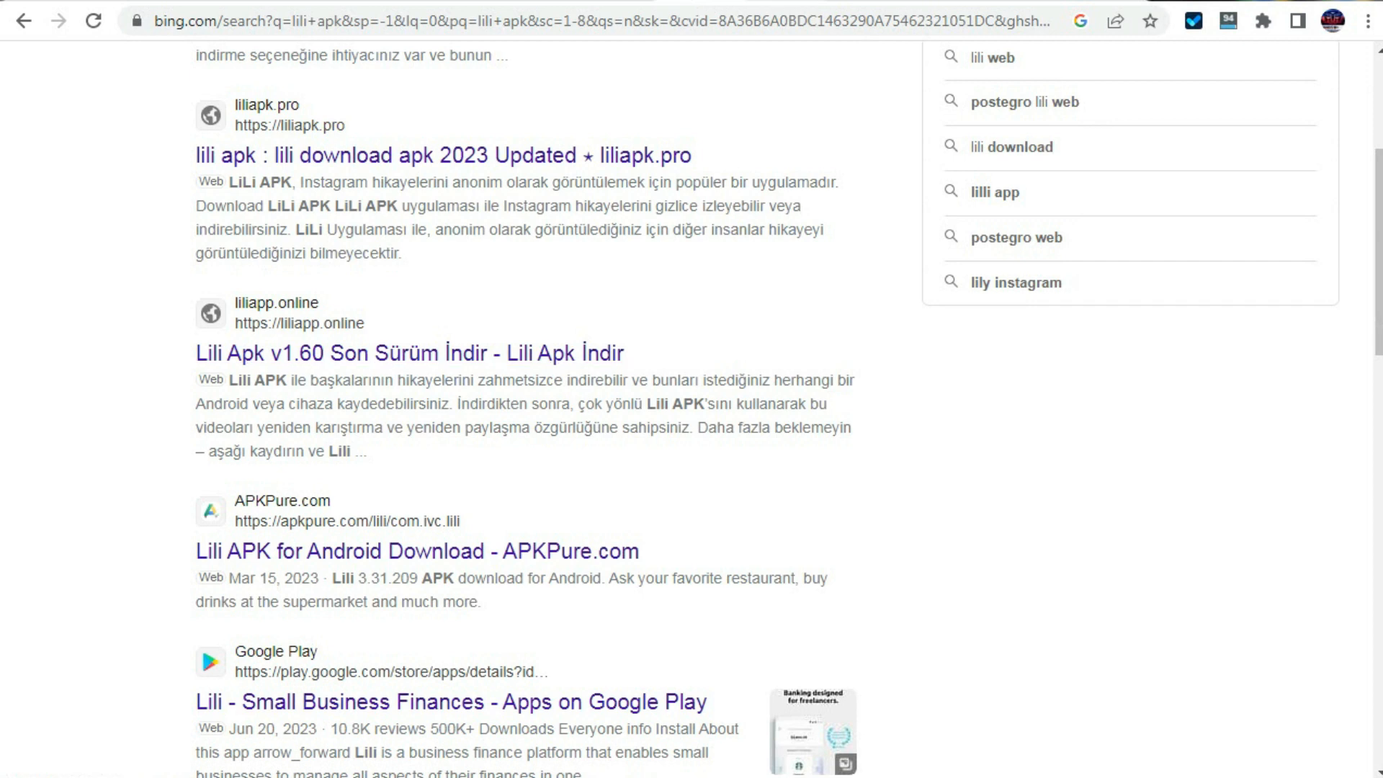
click(860, 2)
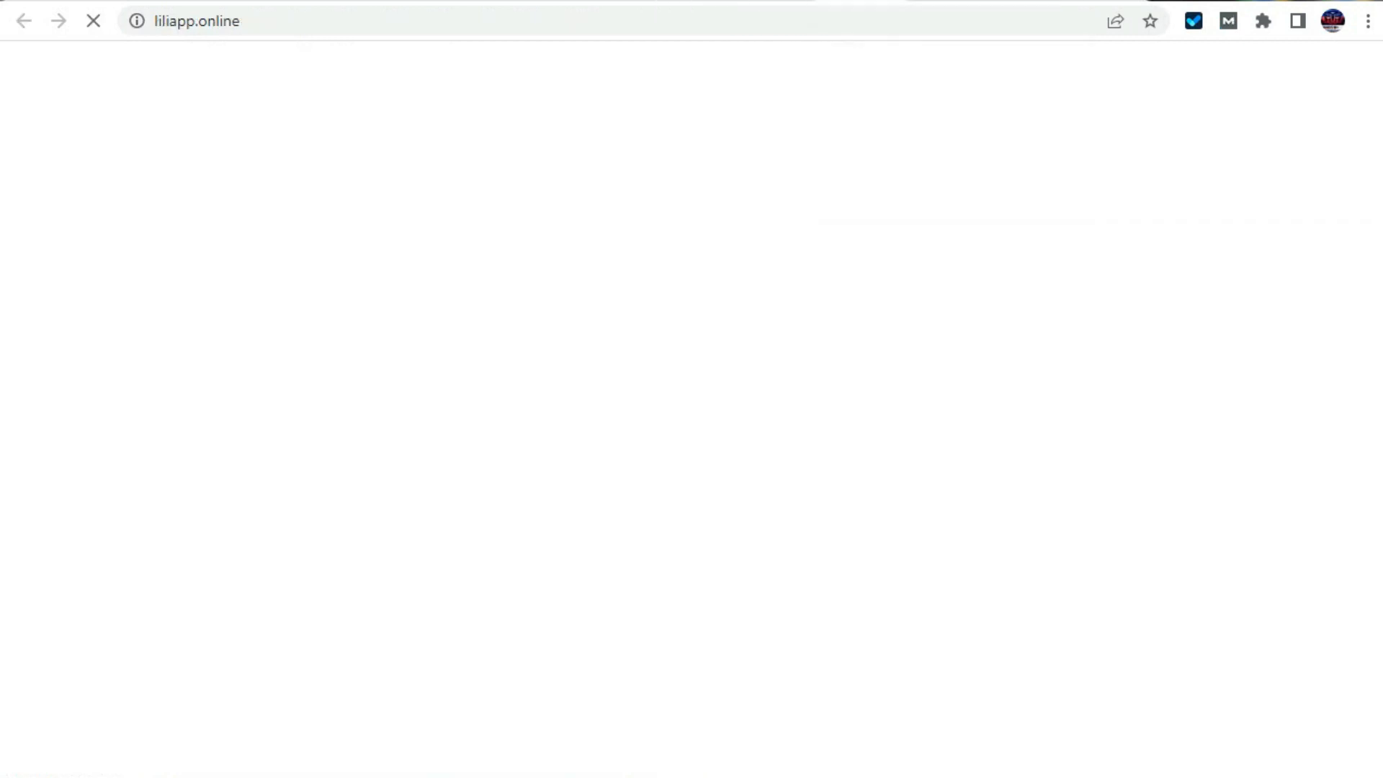
Examine the liliapp.online address and page content, glance at the liliapk.app page, and return to the hreflang tags generator.
click(197, 21)
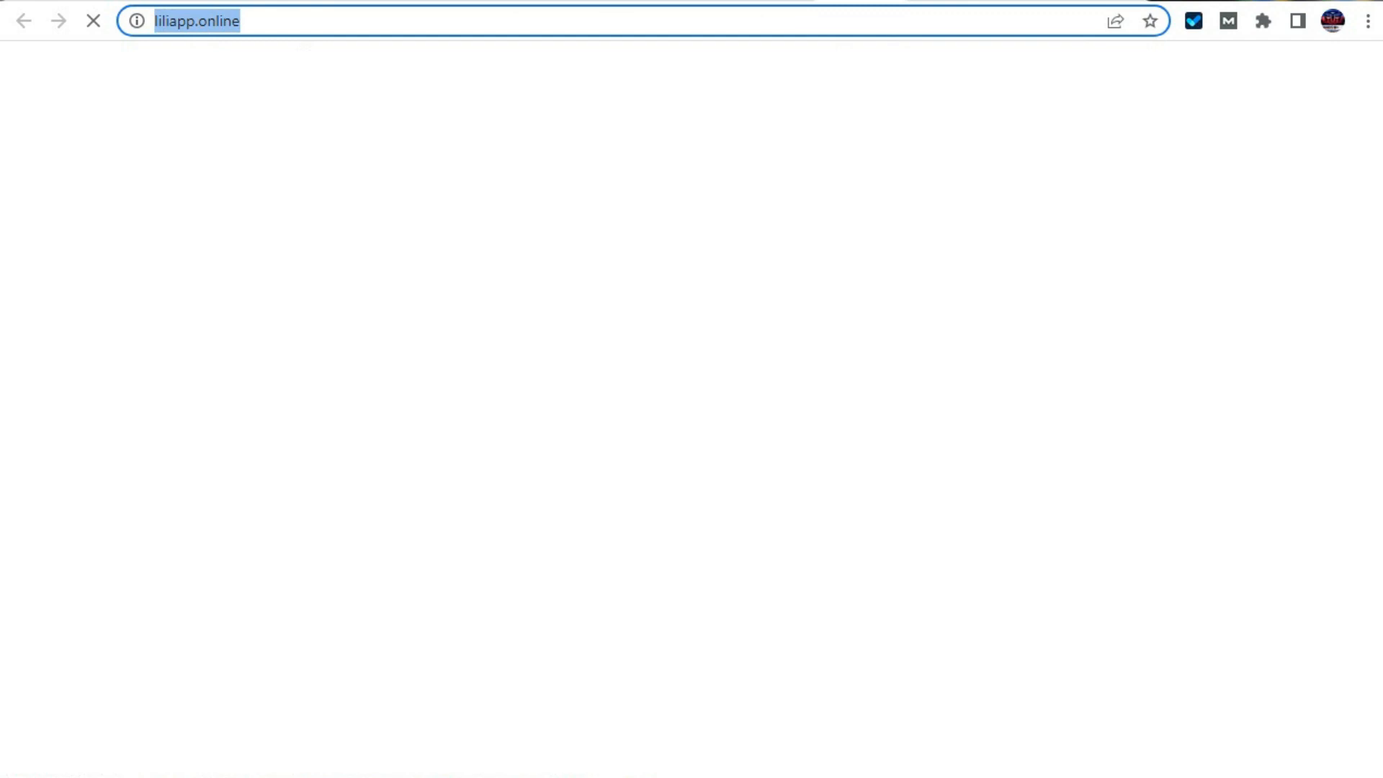
click(290, 21)
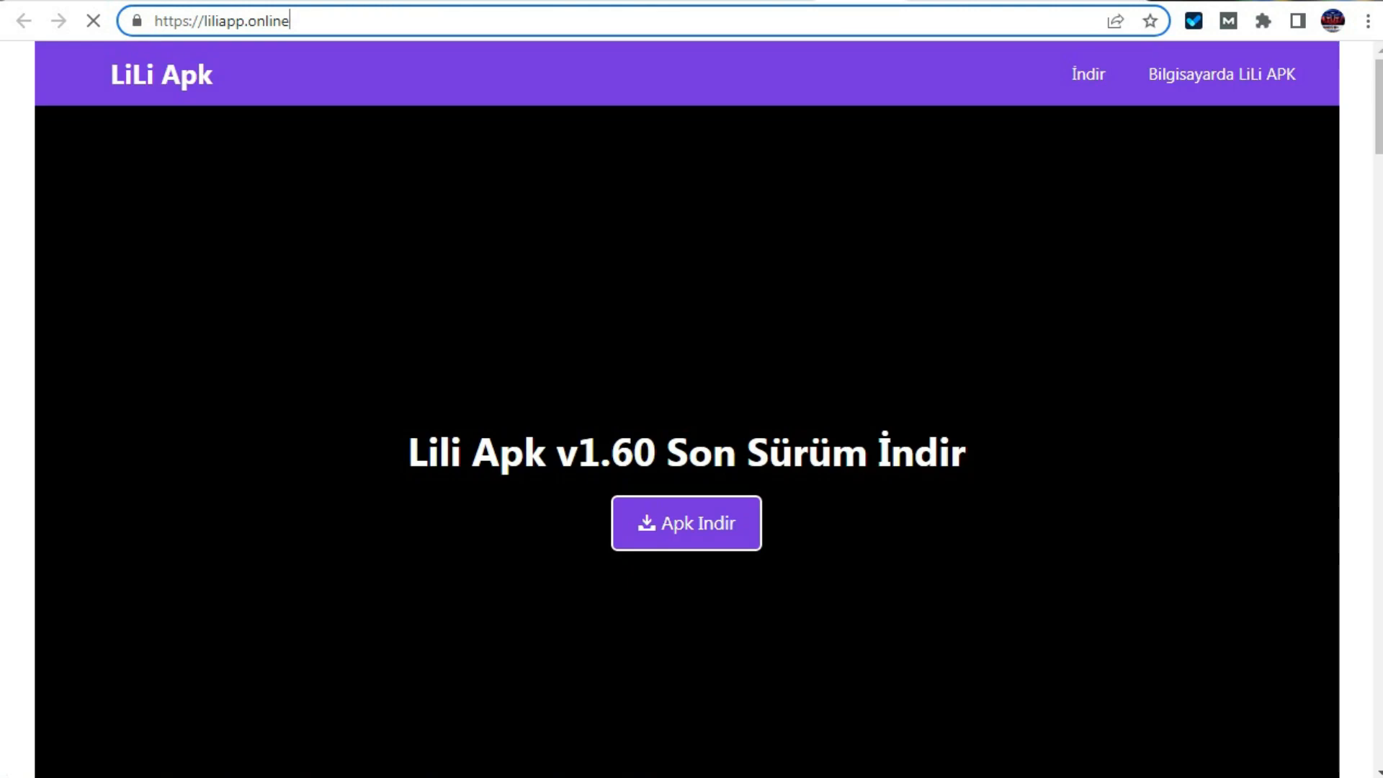
scroll(686, 409, down, 8)
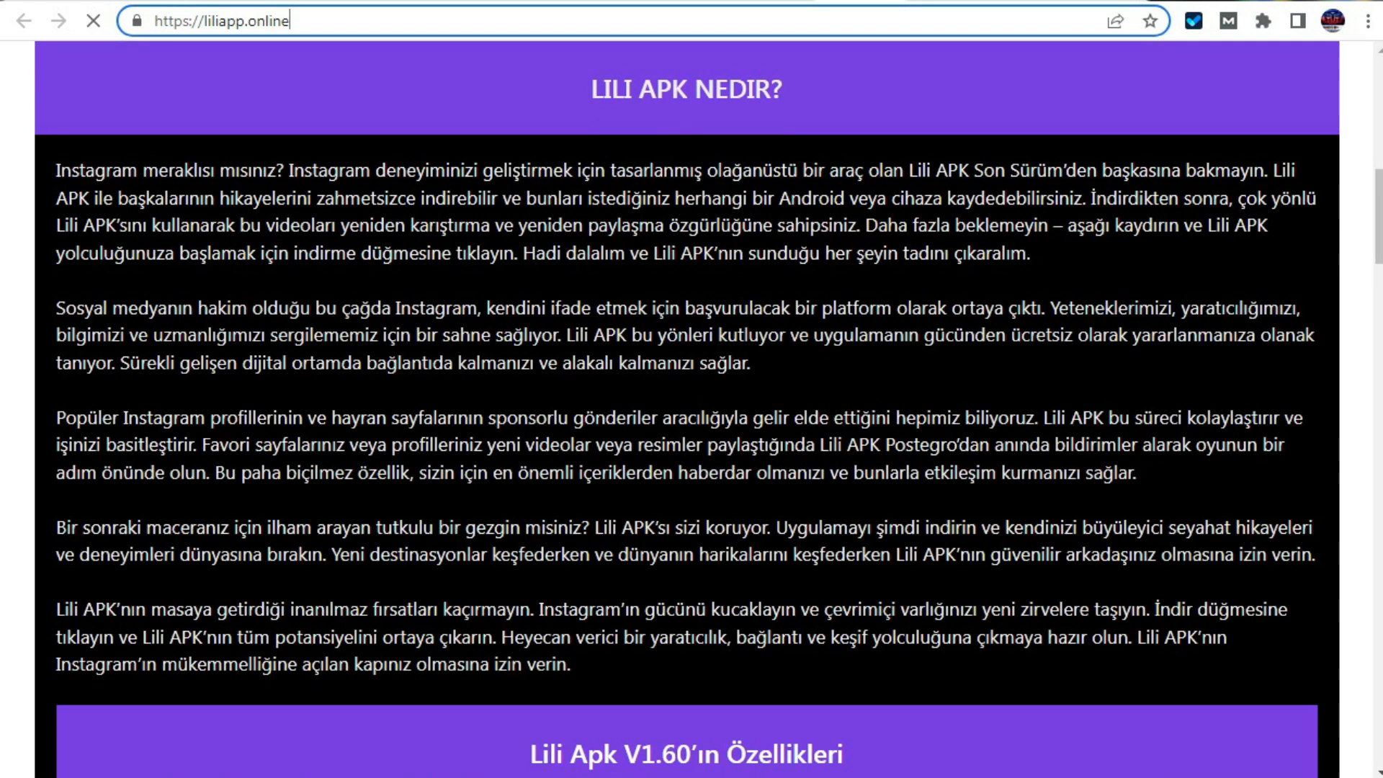
scroll(687, 409, down, 11)
key(ctrl+shift+Tab)
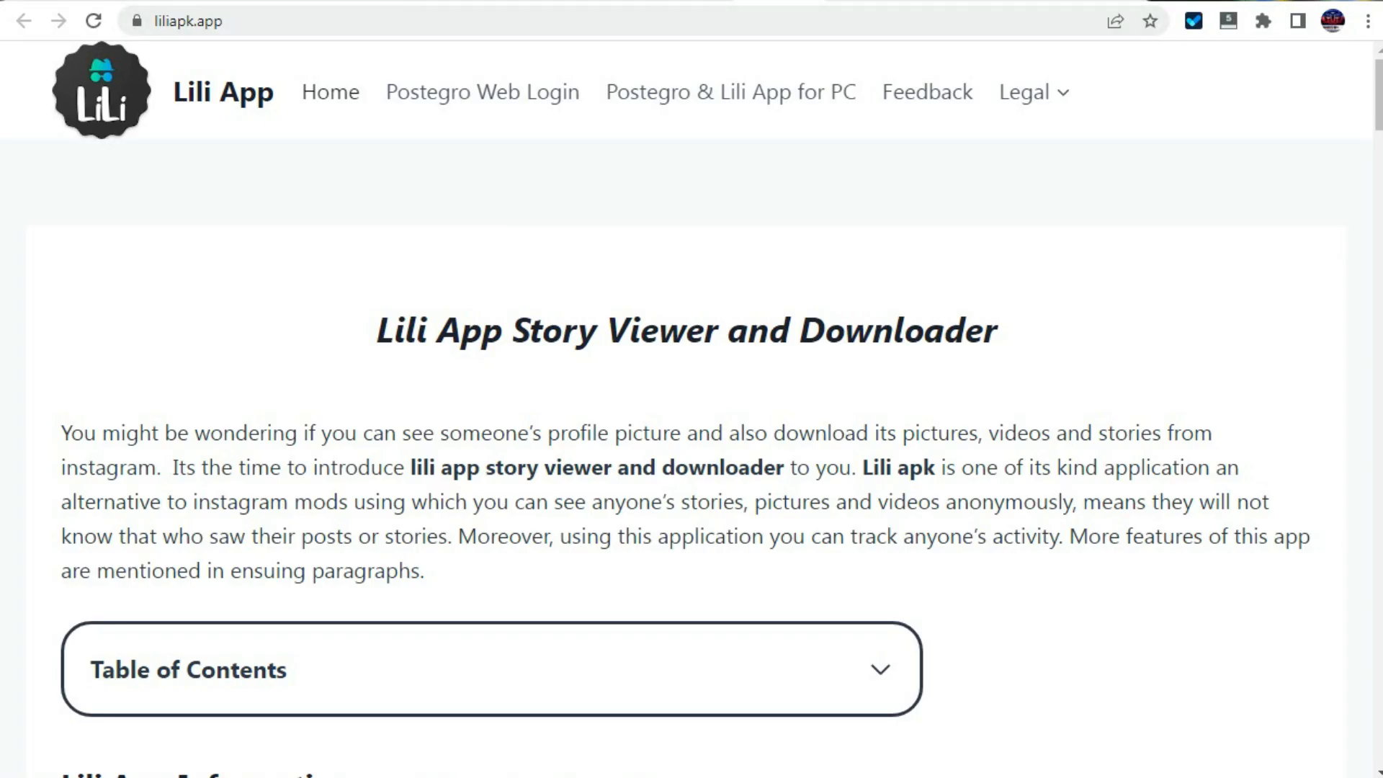
key(ctrl+Tab)
scroll(687, 409, down, 10)
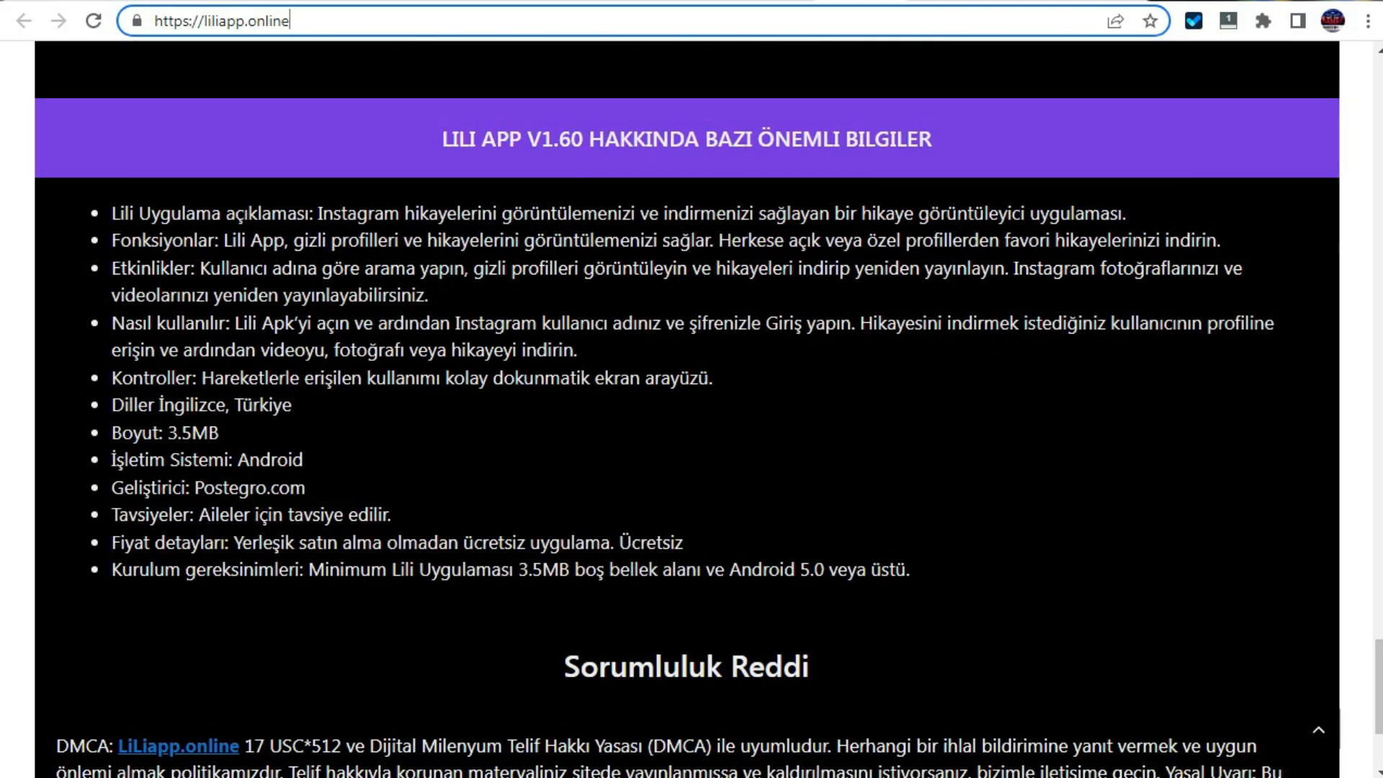
key(ctrl+Tab)
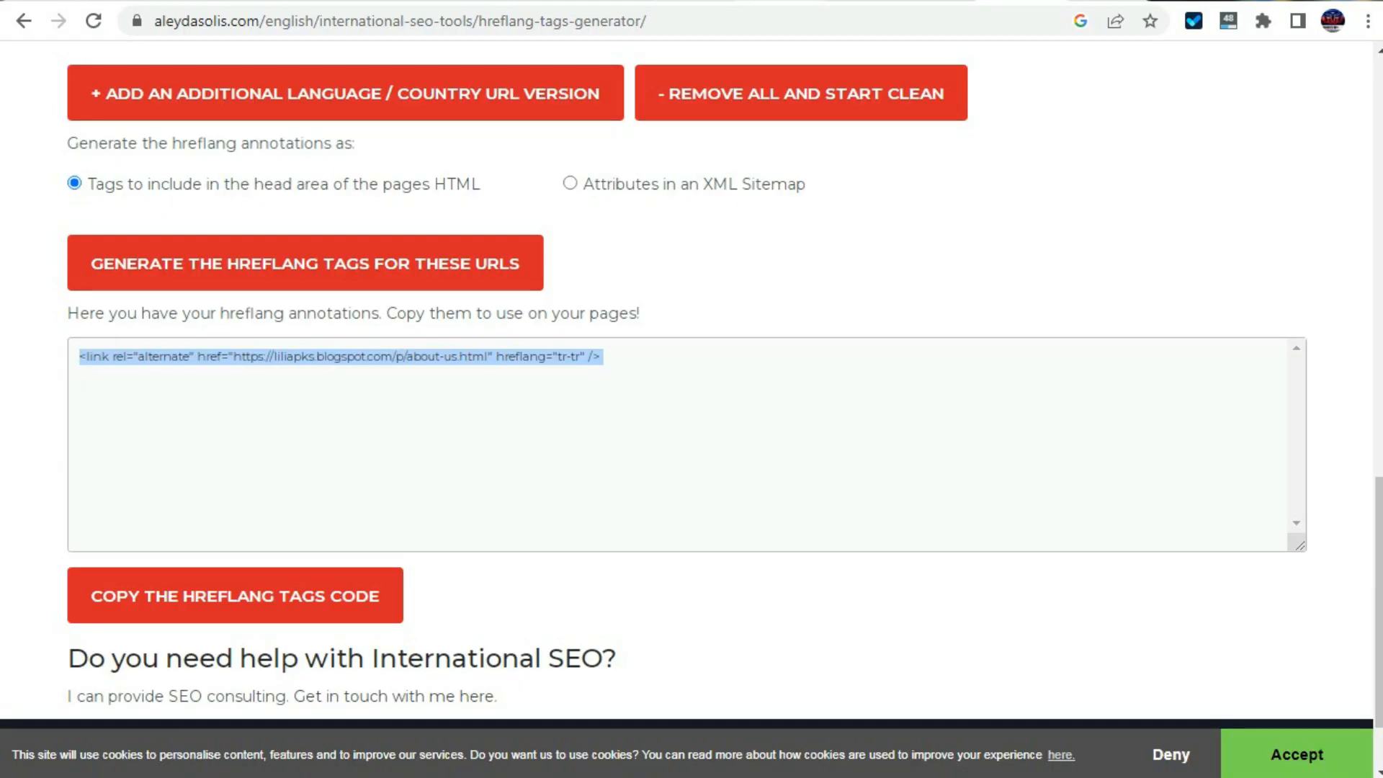
Return to the Bing results for "lili apk", look through results page 2, open page 3 and look over its listings.
key(ctrl+Tab)
scroll(686, 409, down, 5)
key(ctrl+Tab)
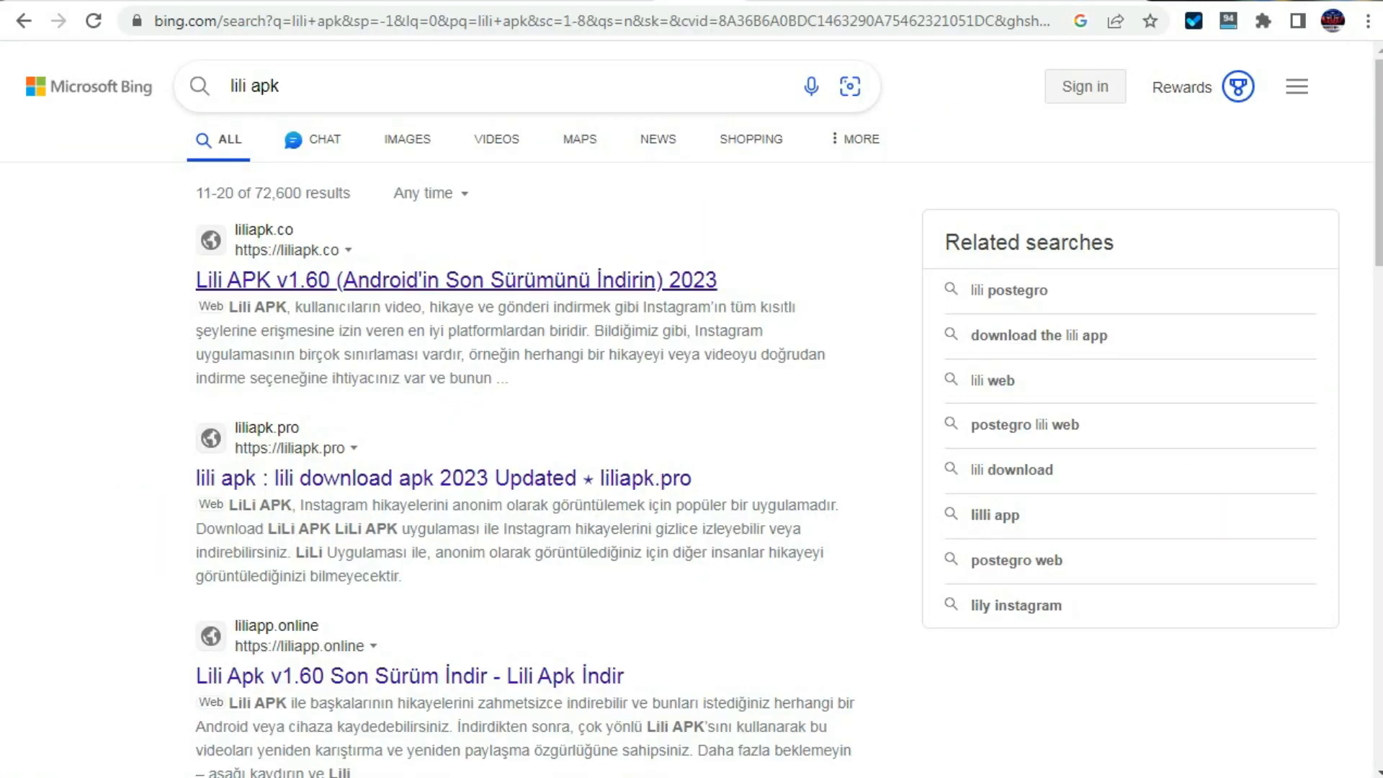
scroll(686, 409, down, 15)
scroll(686, 409, down, 10)
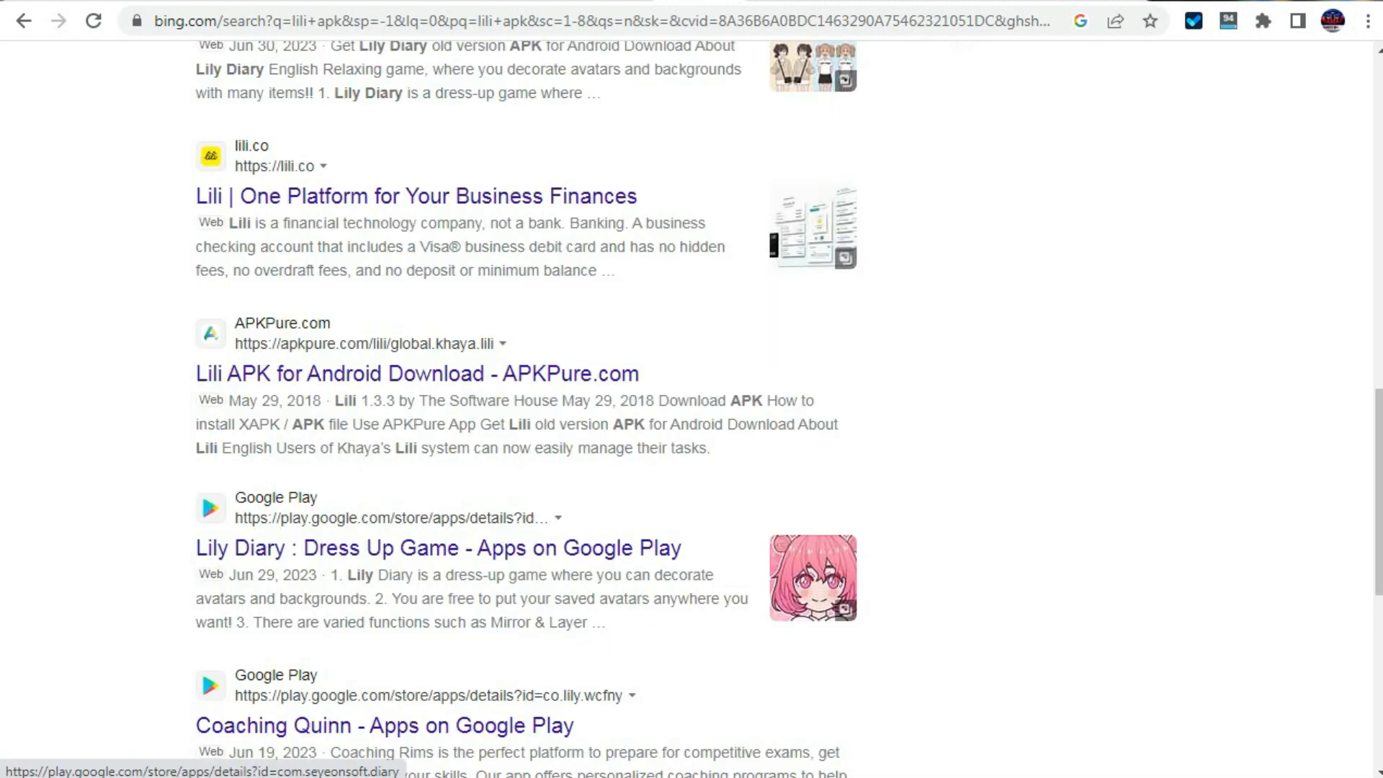
scroll(201, 533, up, 8)
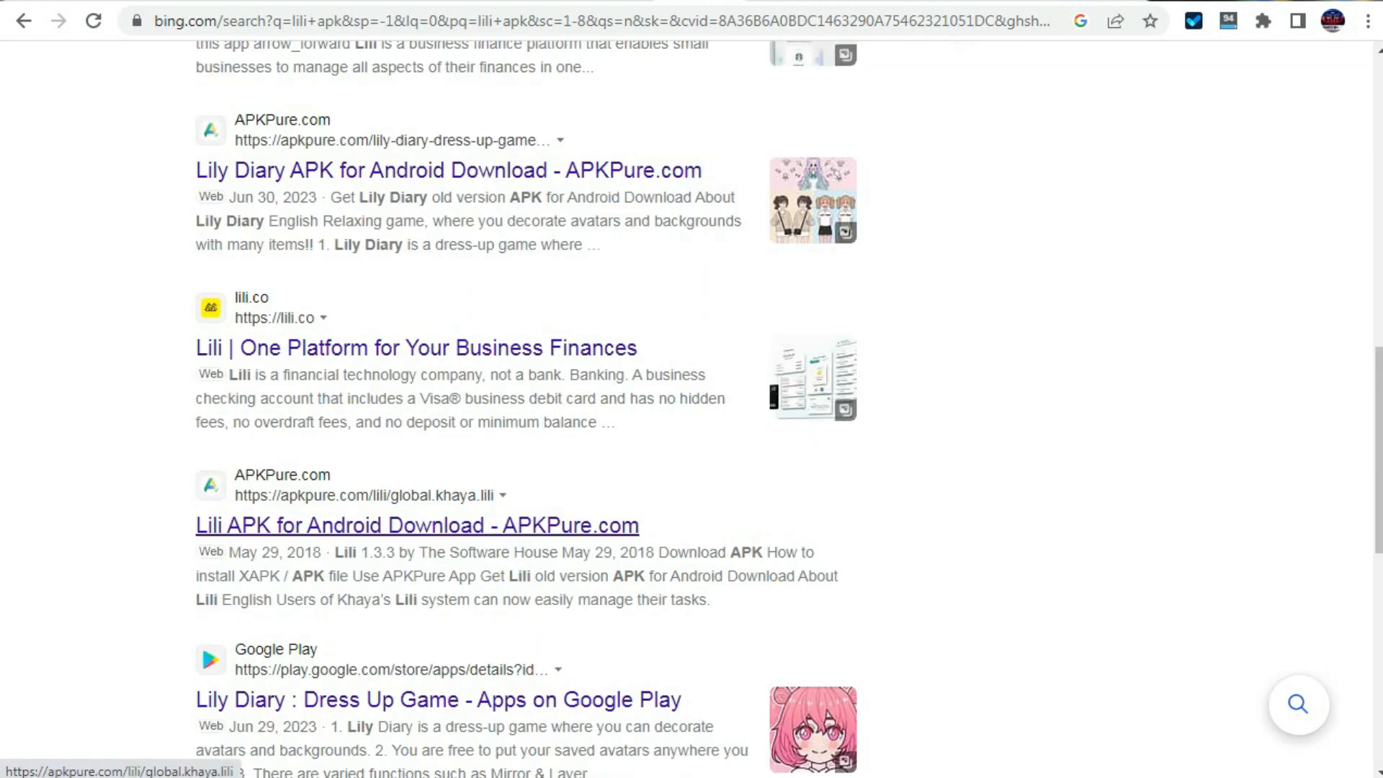
scroll(201, 533, down, 10)
scroll(201, 532, up, 9)
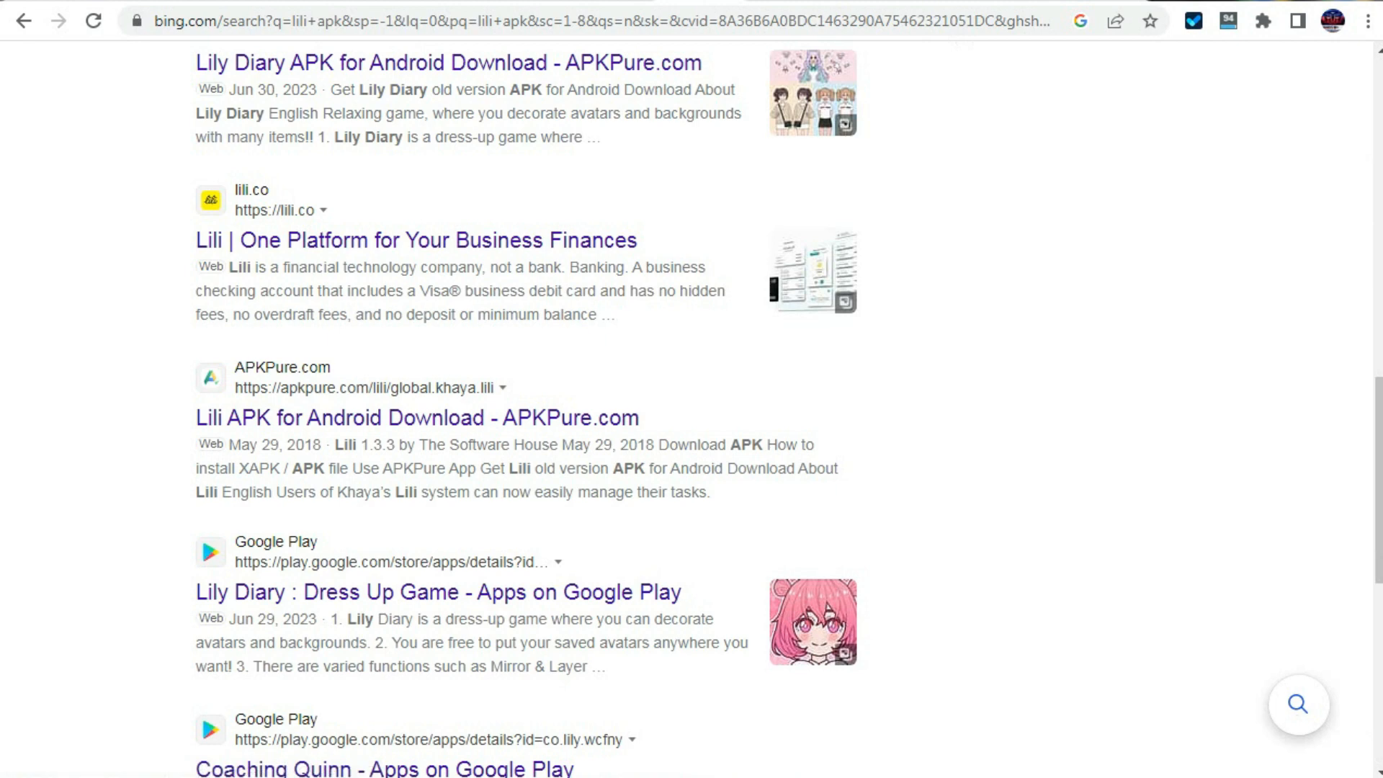
scroll(201, 532, down, 9)
click(414, 652)
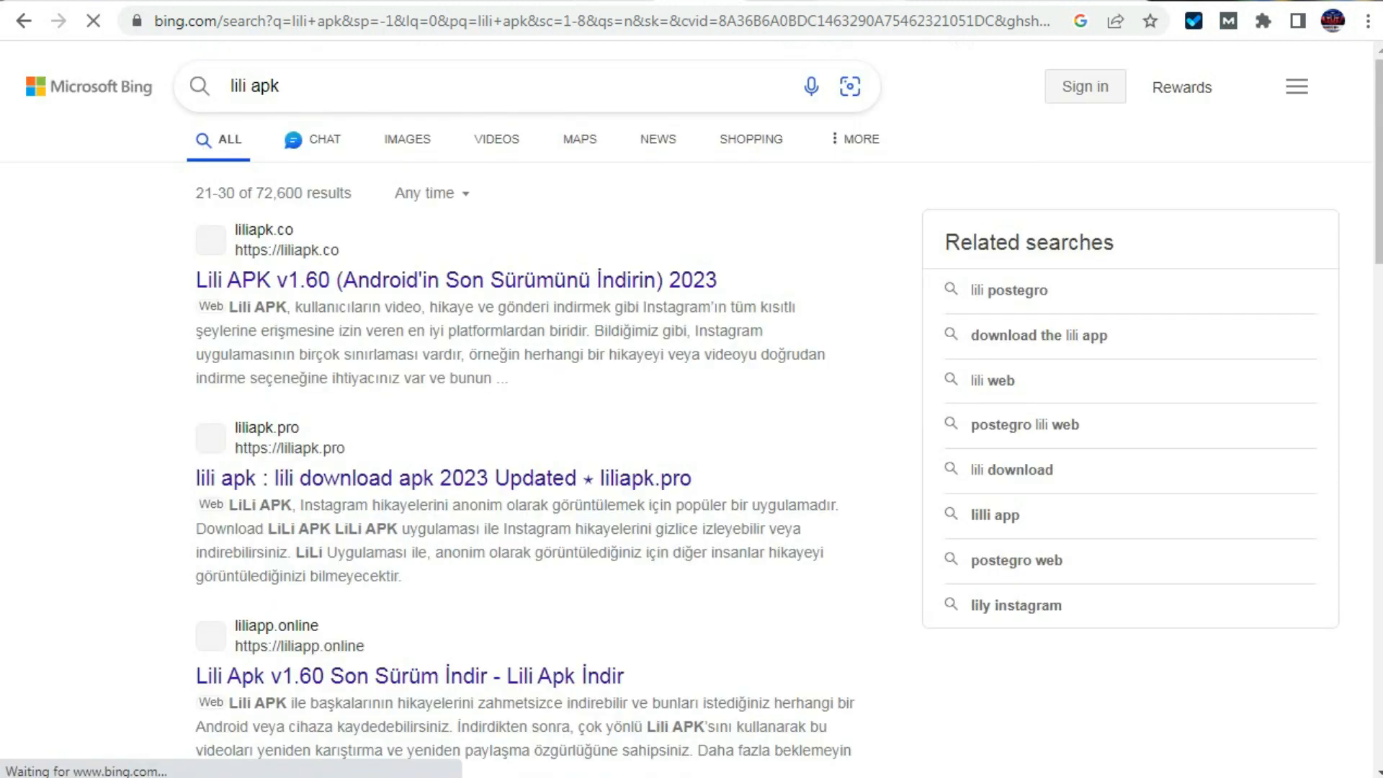
scroll(432, 336, down, 7)
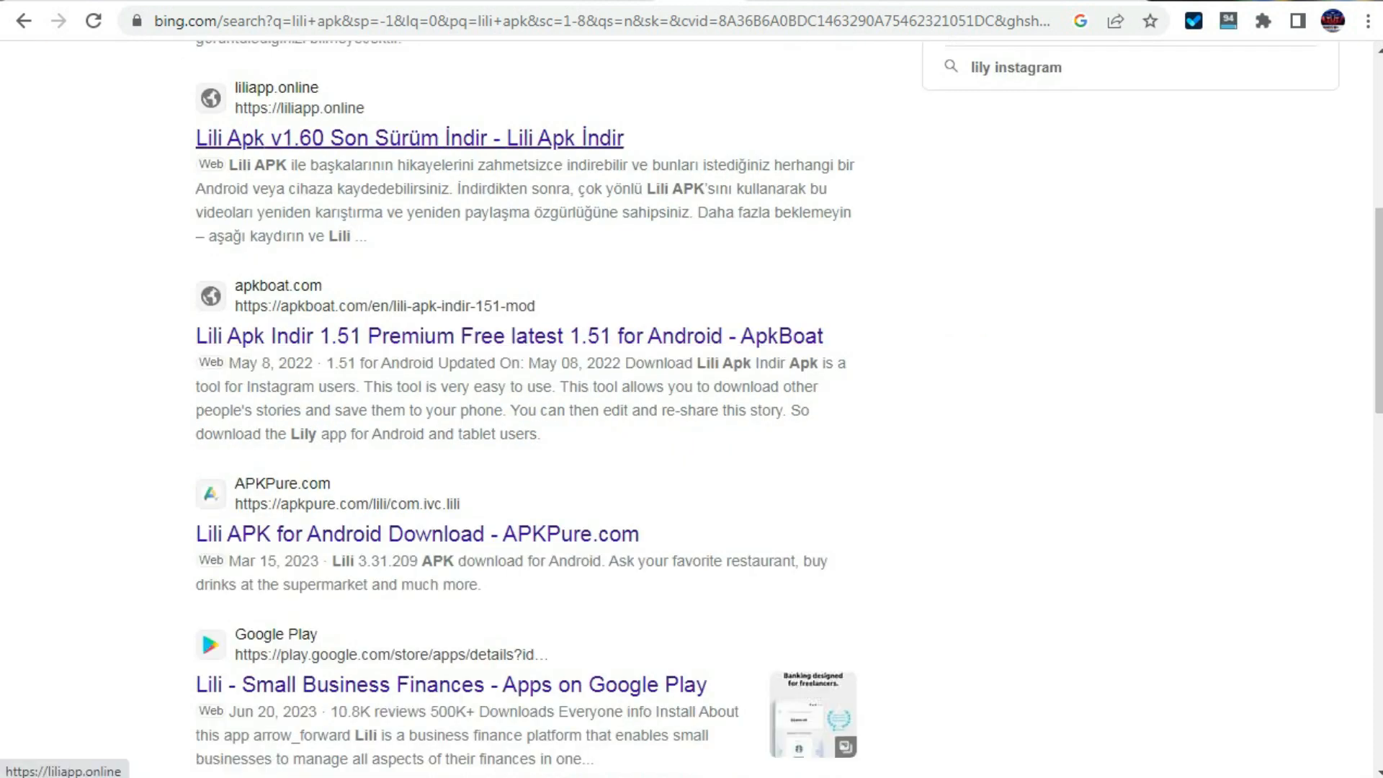
Switch past the liliapk.app page to liliapp.online and examine its main heading and Turkish page content down to the footer.
key(ctrl+Tab)
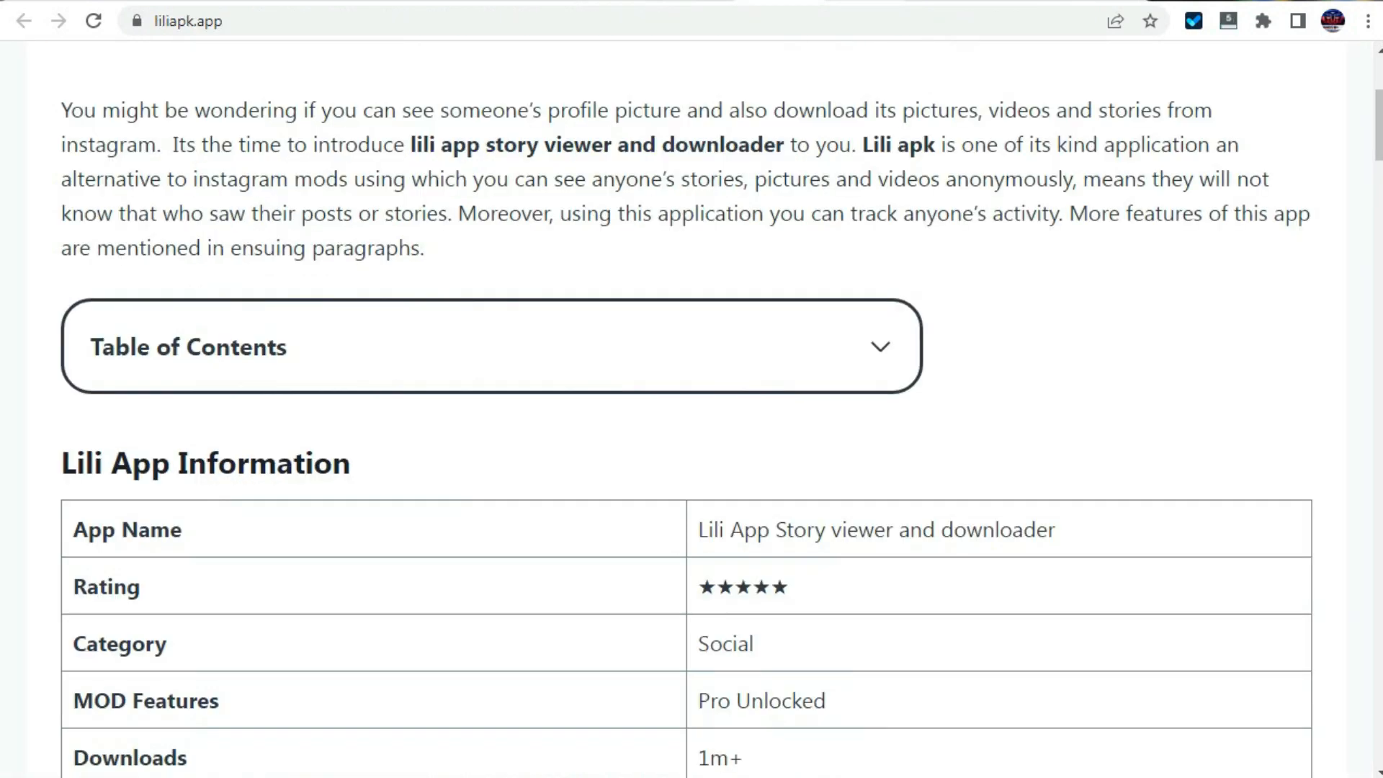
key(ctrl+Tab)
scroll(687, 409, up, 20)
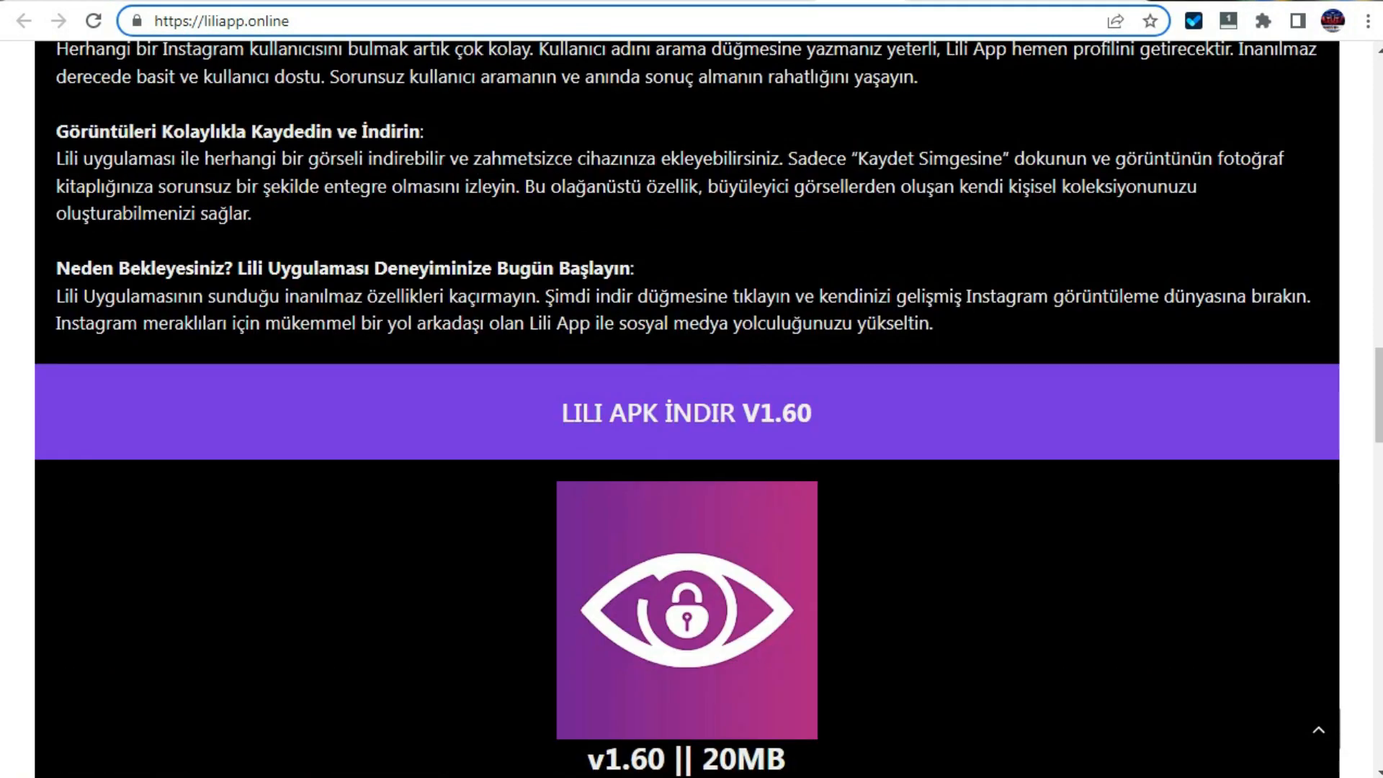
scroll(687, 409, up, 15)
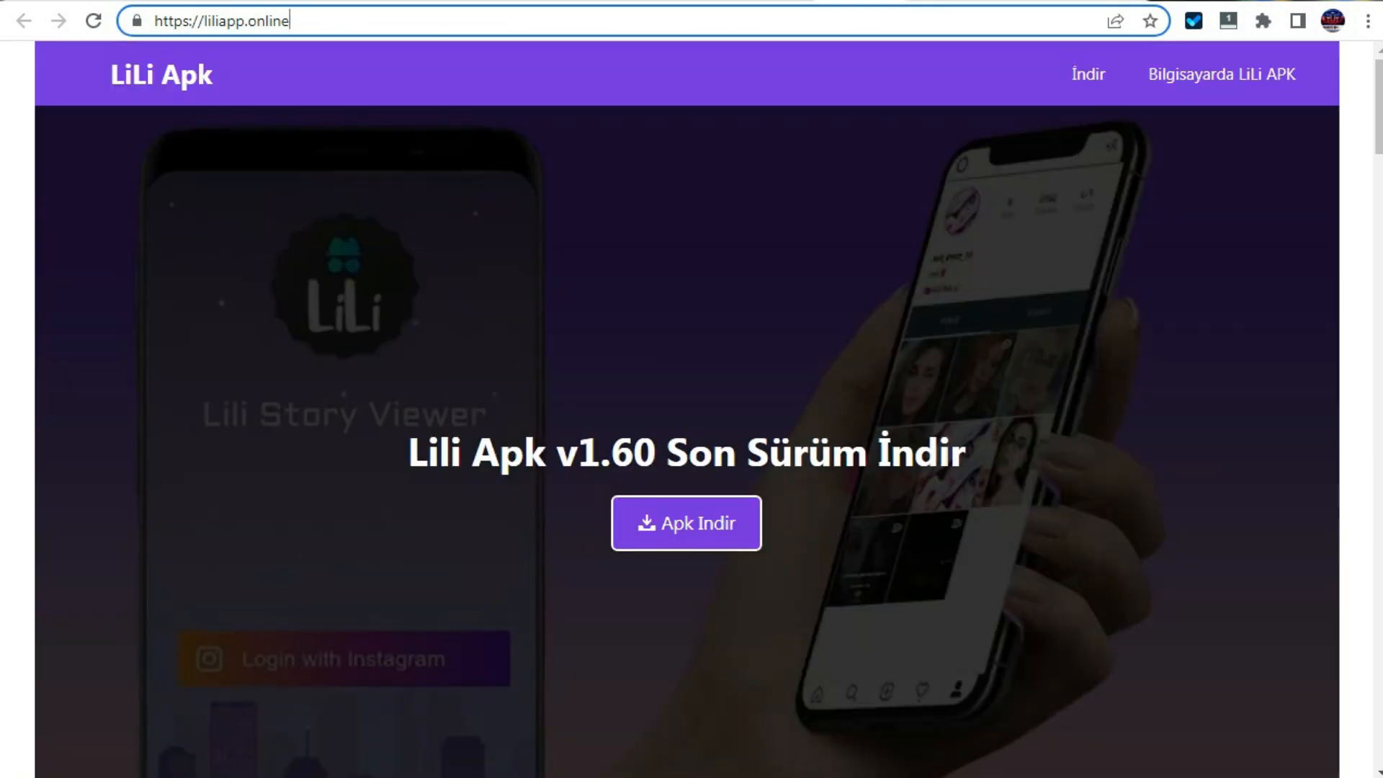
drag(427, 454, 978, 468)
click(965, 504)
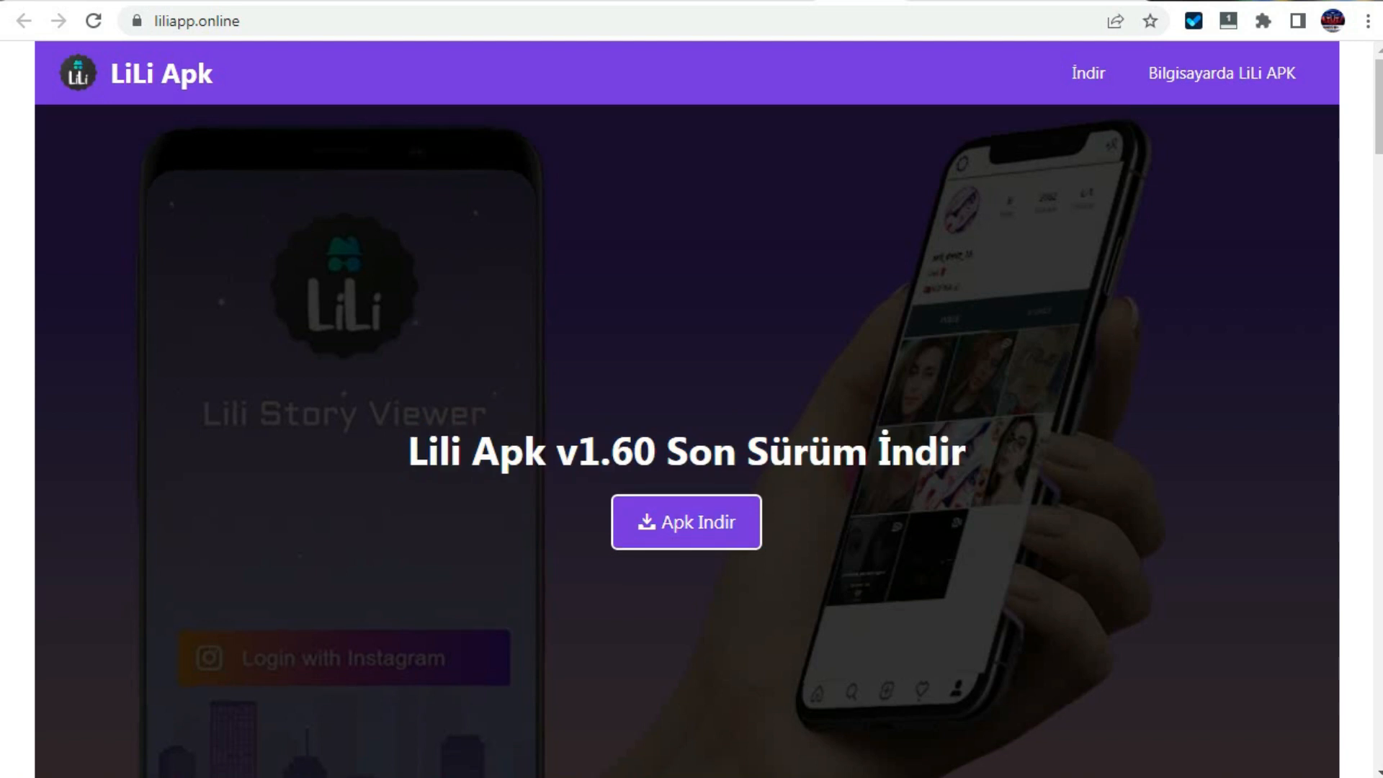
scroll(687, 404, down, 5)
scroll(687, 409, down, 20)
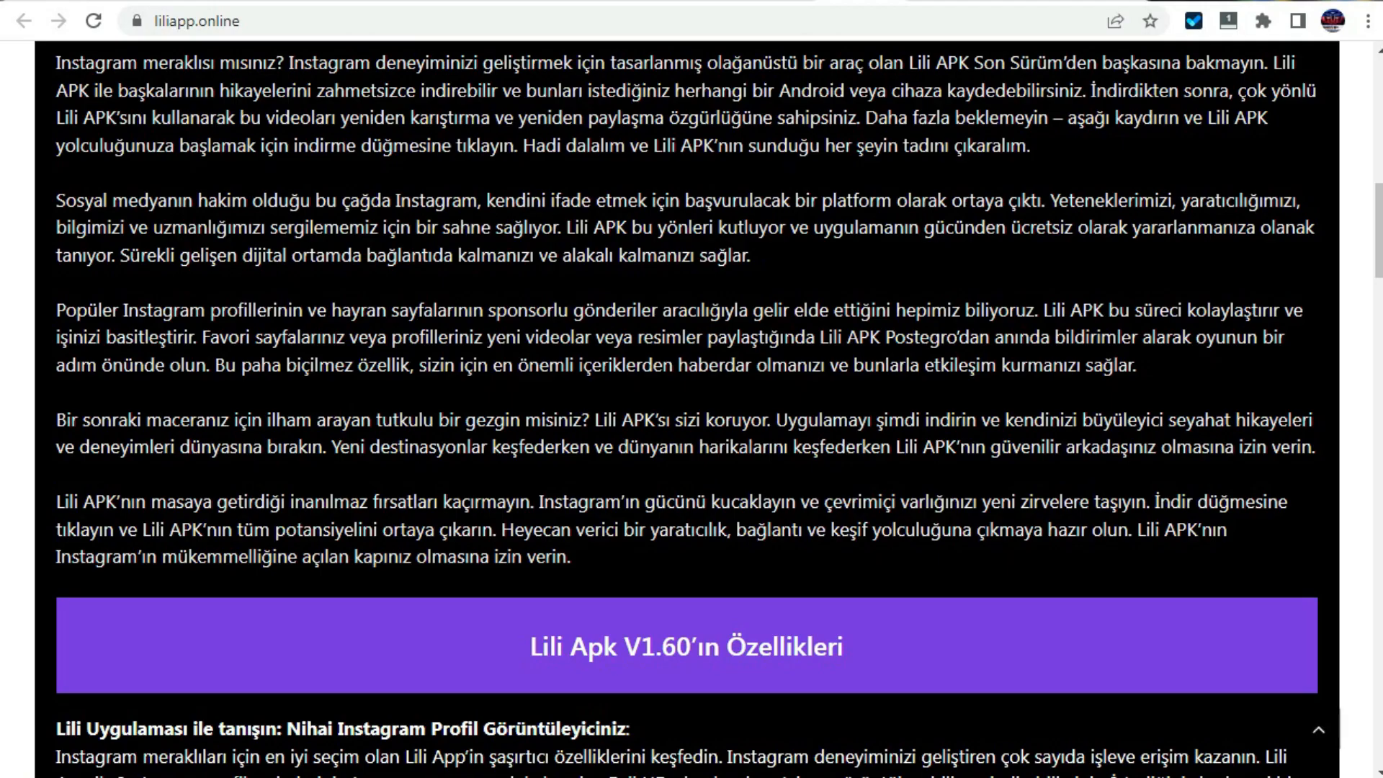
scroll(687, 408, down, 10)
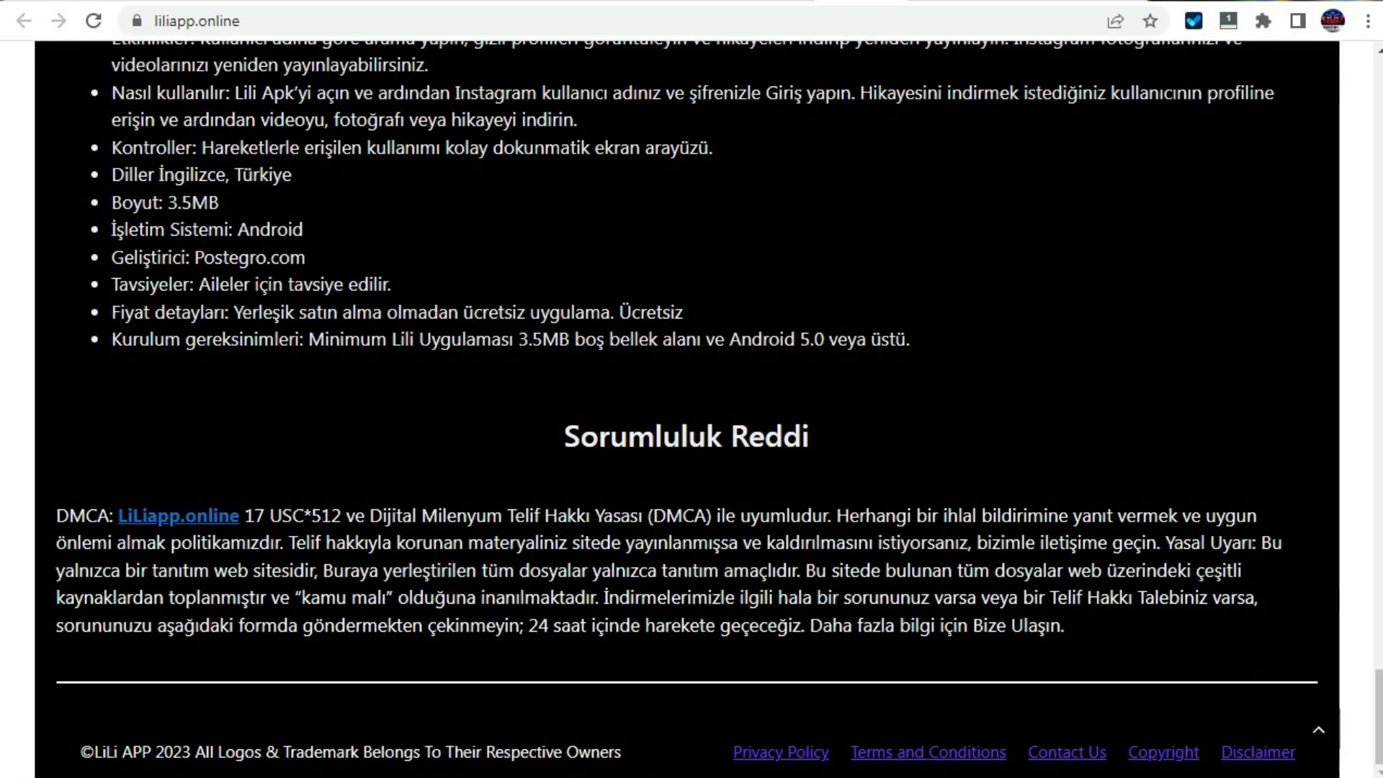
scroll(687, 408, up, 15)
scroll(687, 408, up, 20)
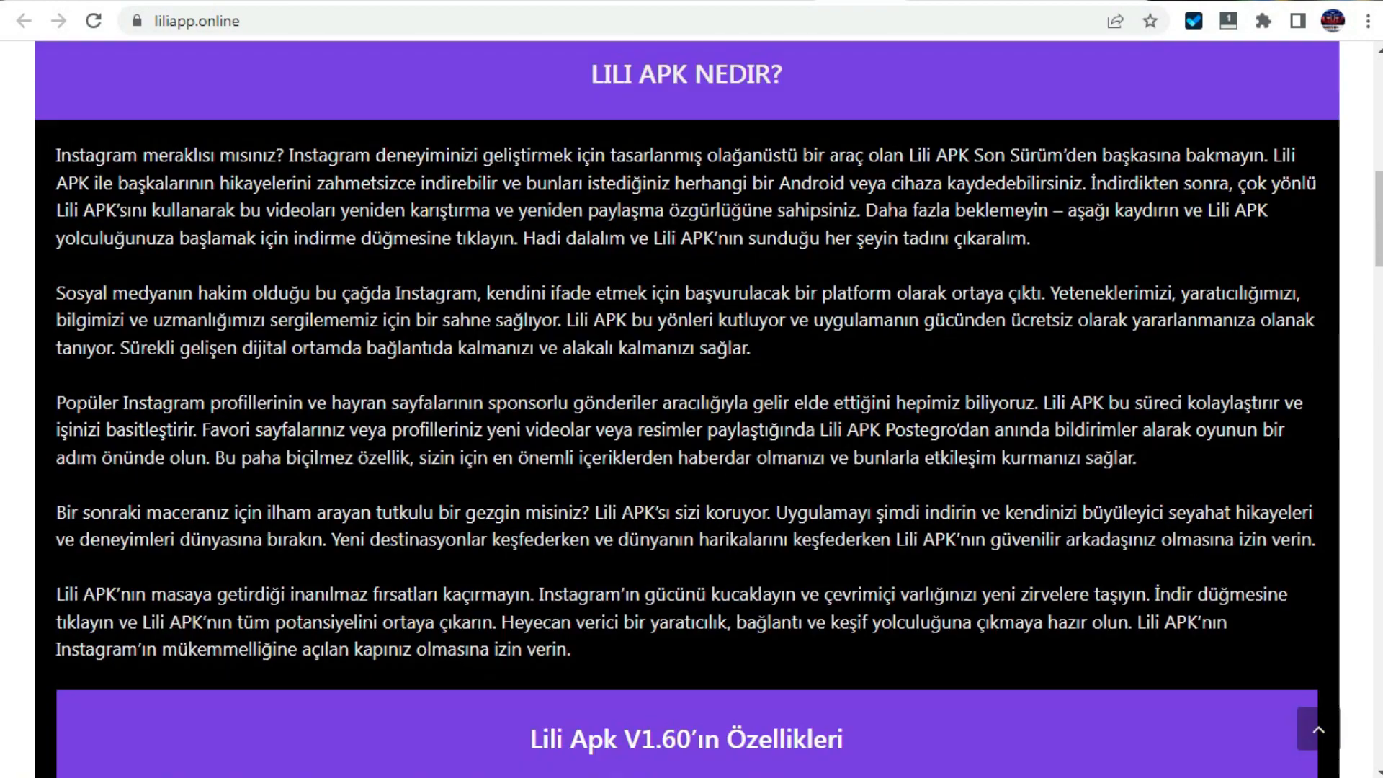
key(ctrl+Tab)
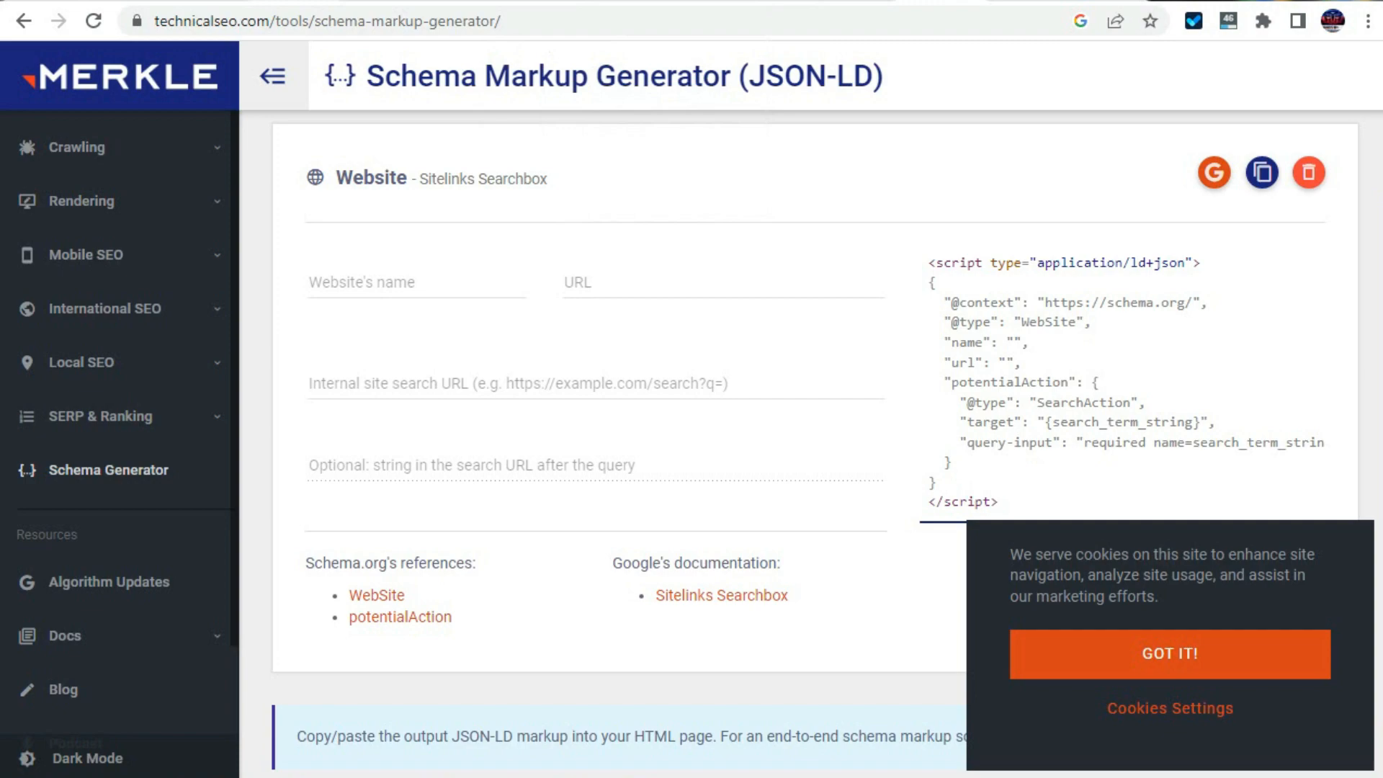
key(ctrl+Tab)
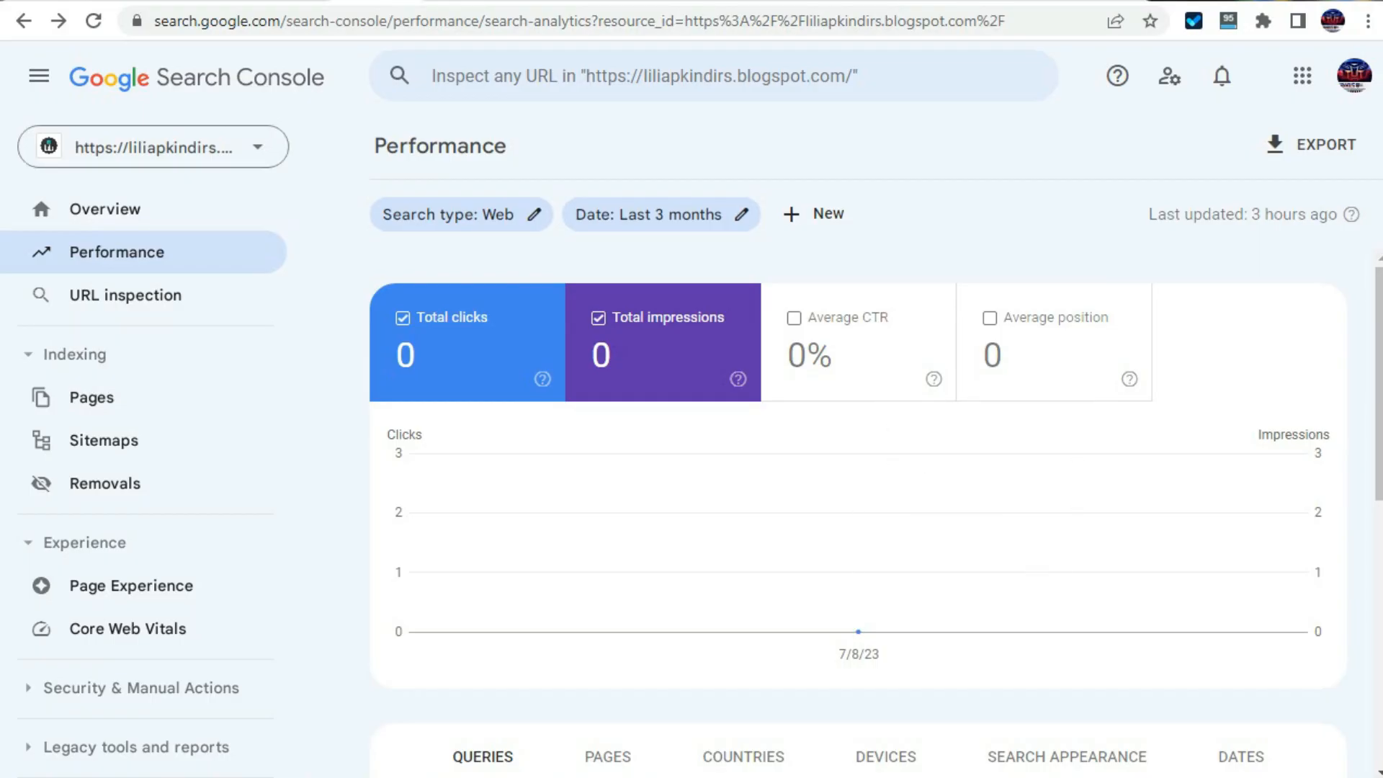
click(258, 147)
click(691, 490)
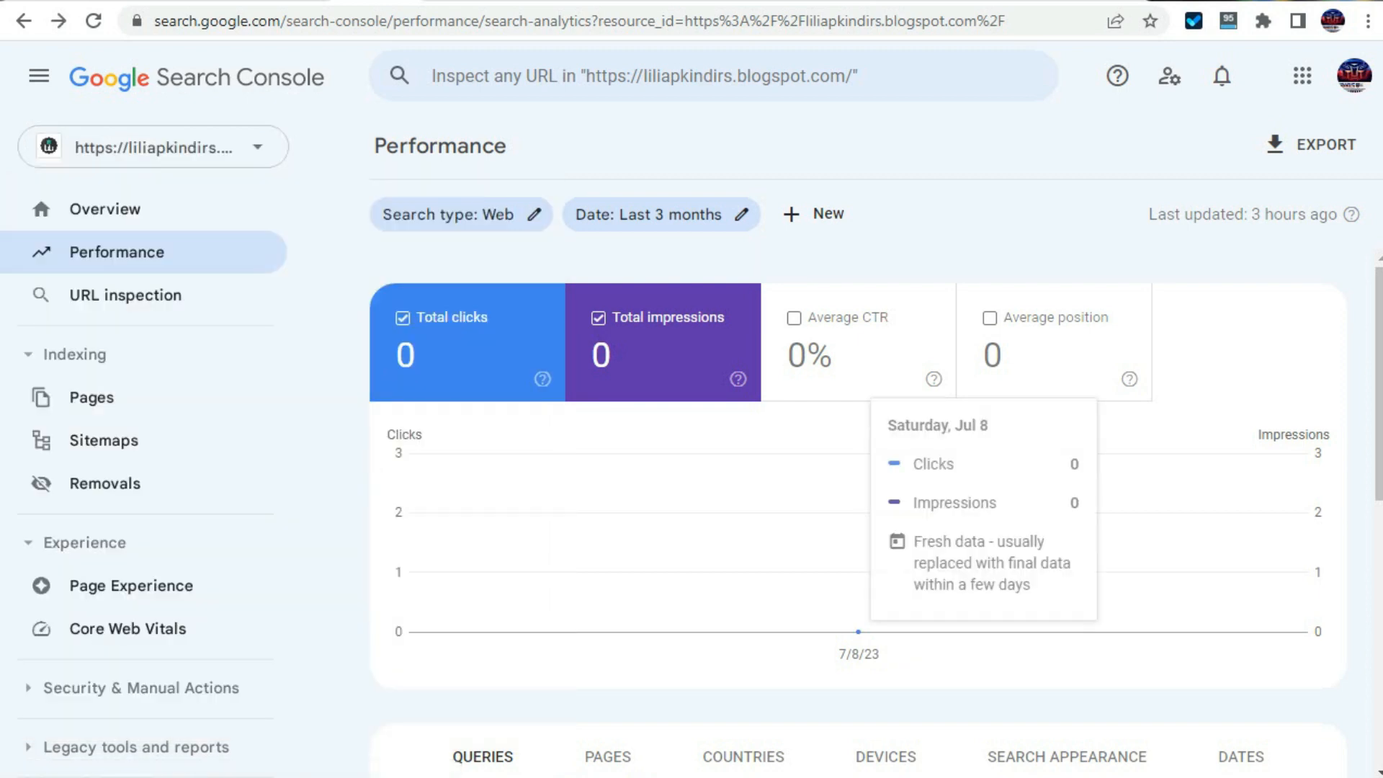
click(644, 76)
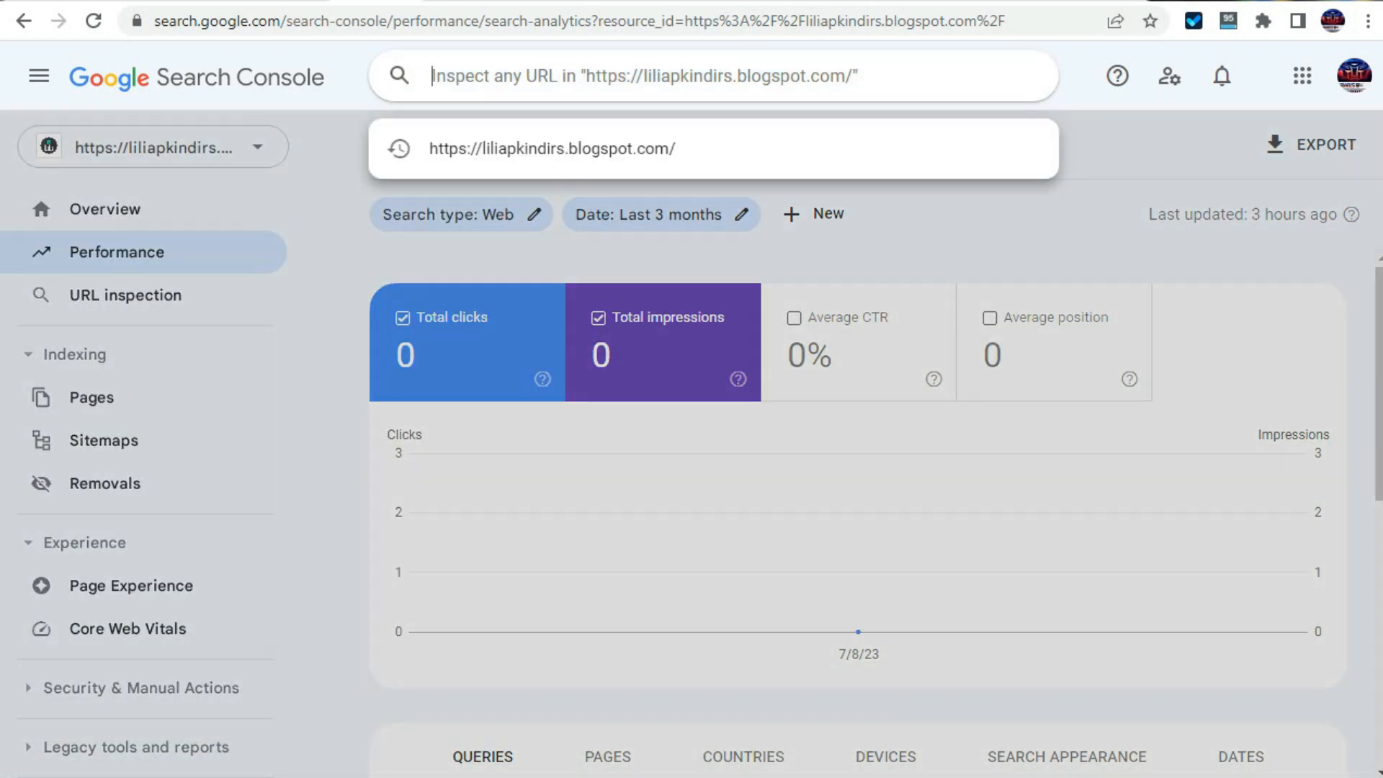
click(552, 149)
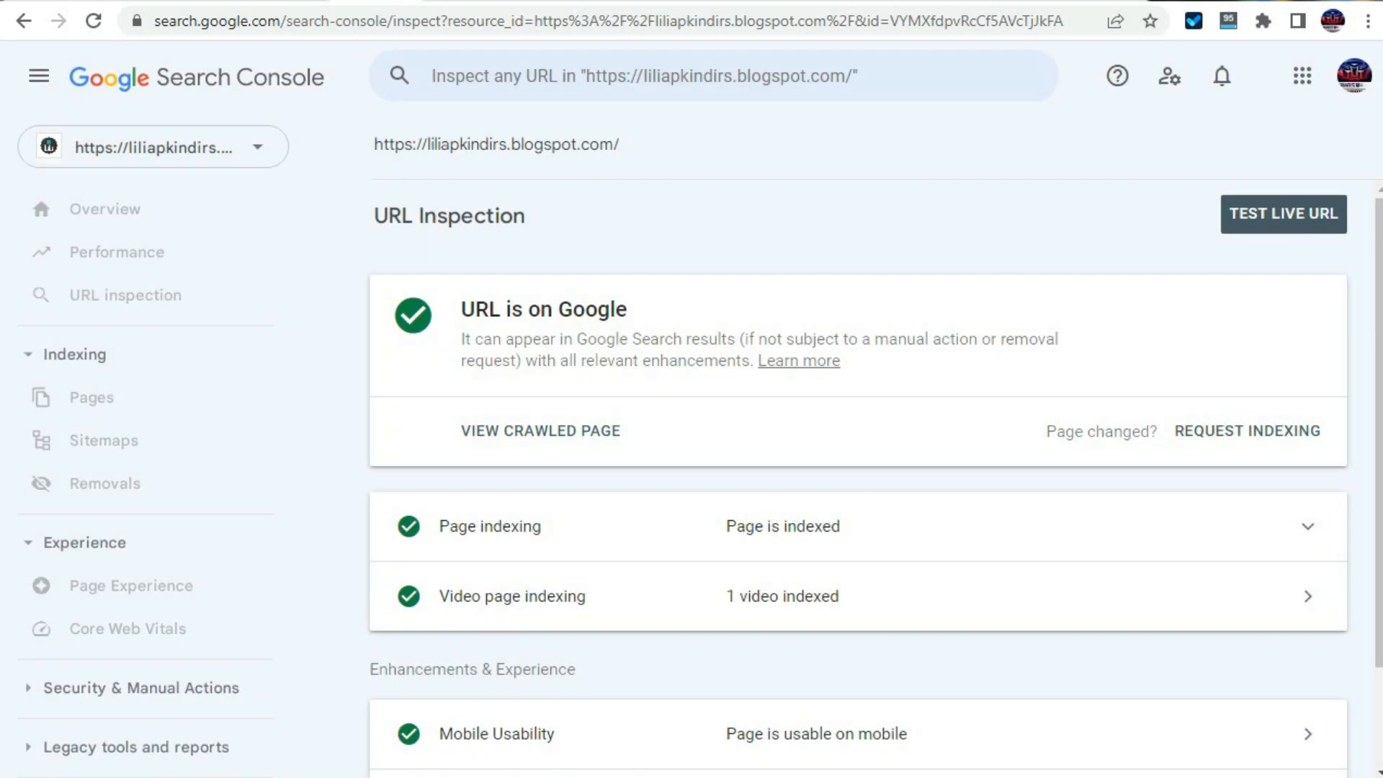
Copy the inspected blog address shown above the URL Inspection report.
drag(618, 144, 374, 144)
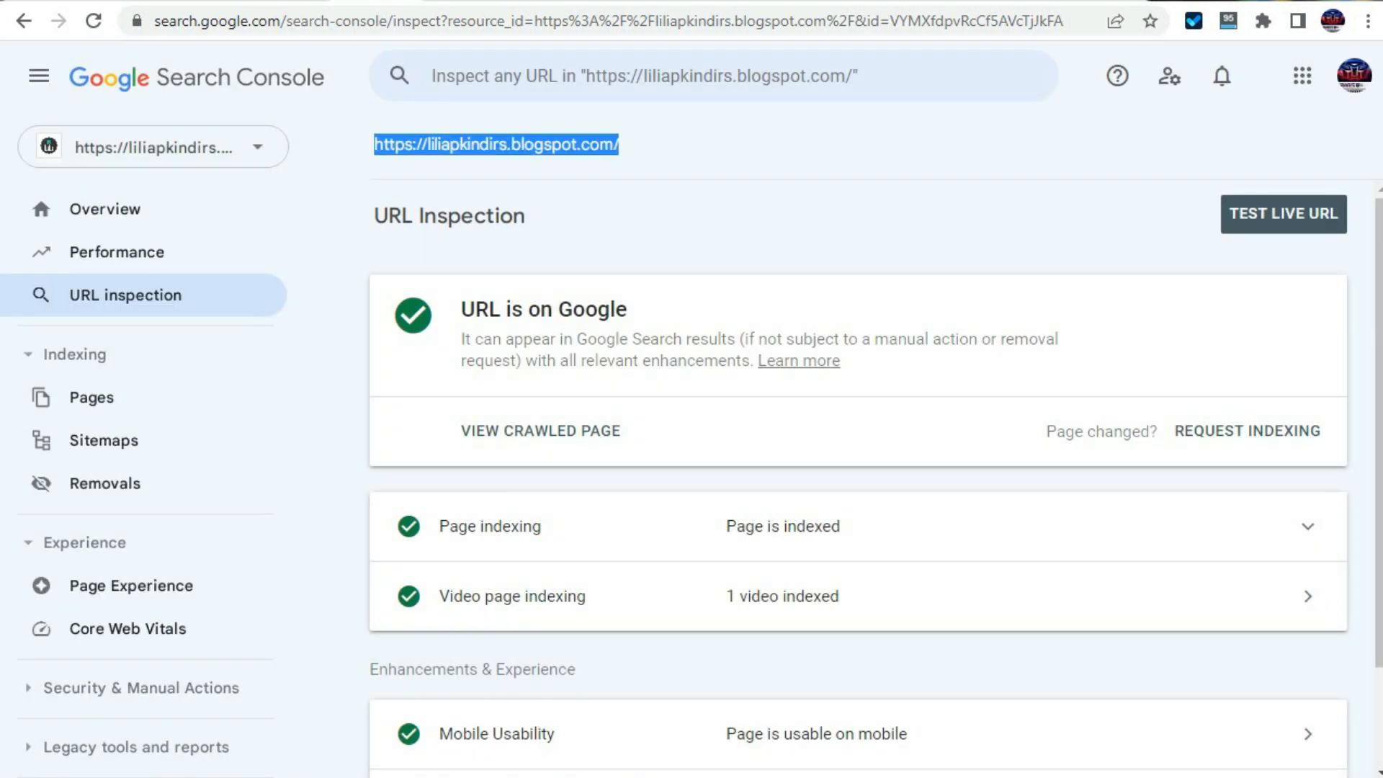
right_click(576, 148)
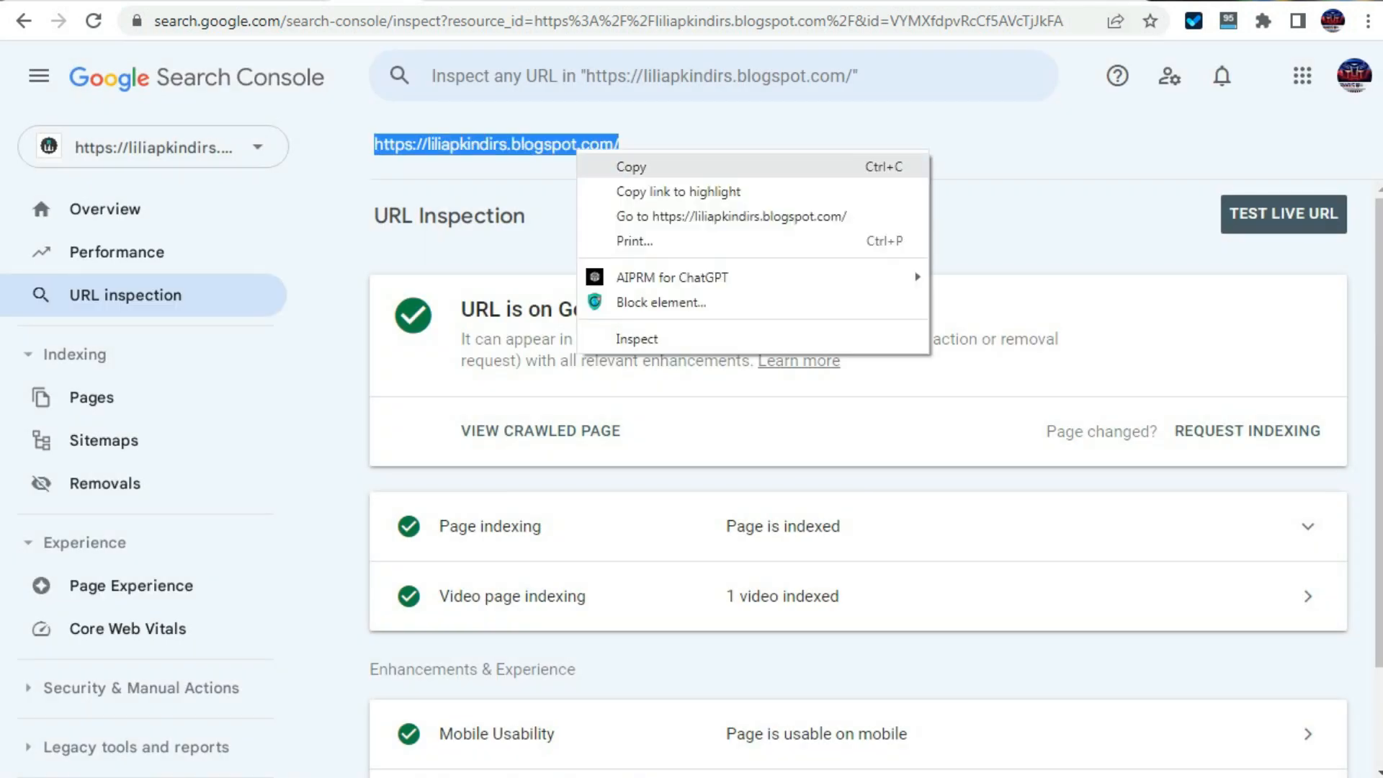
click(619, 166)
key(ctrl+t)
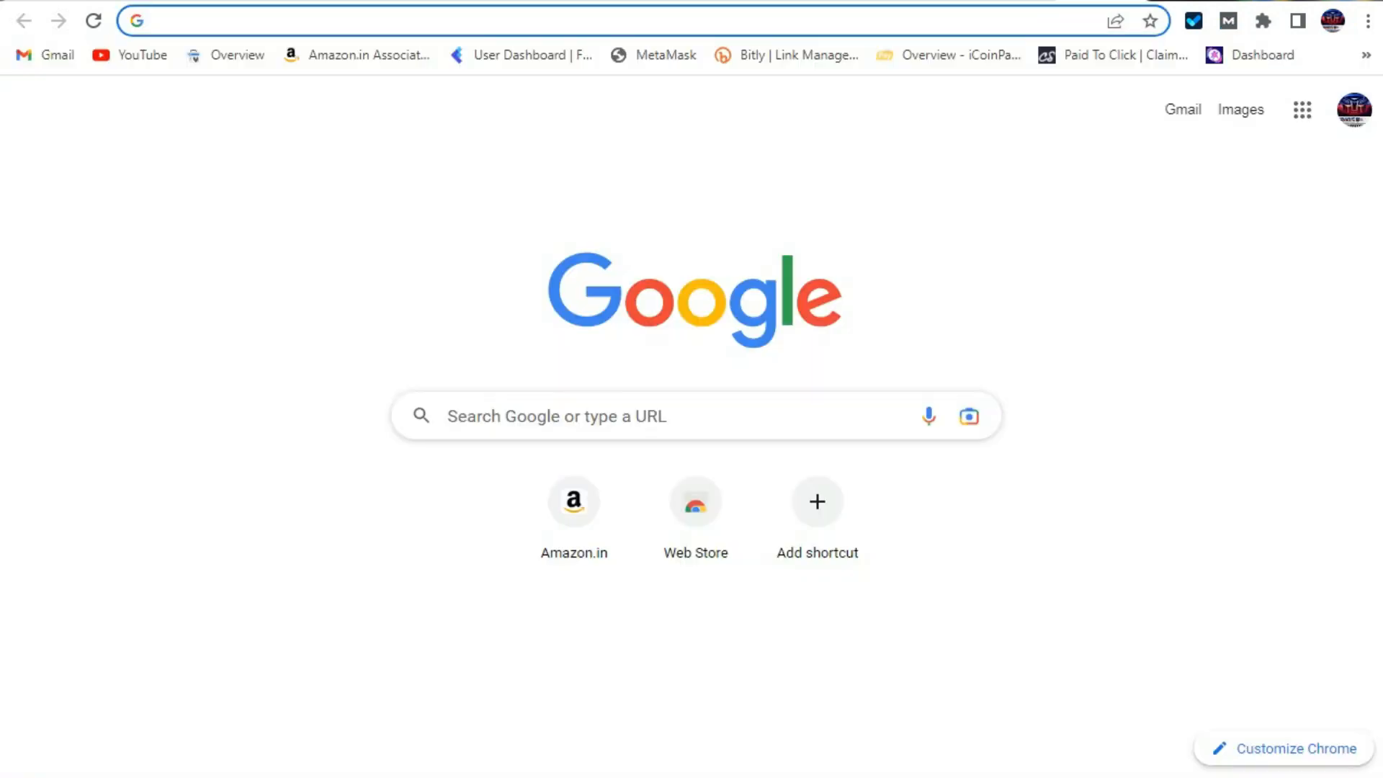
text(site)
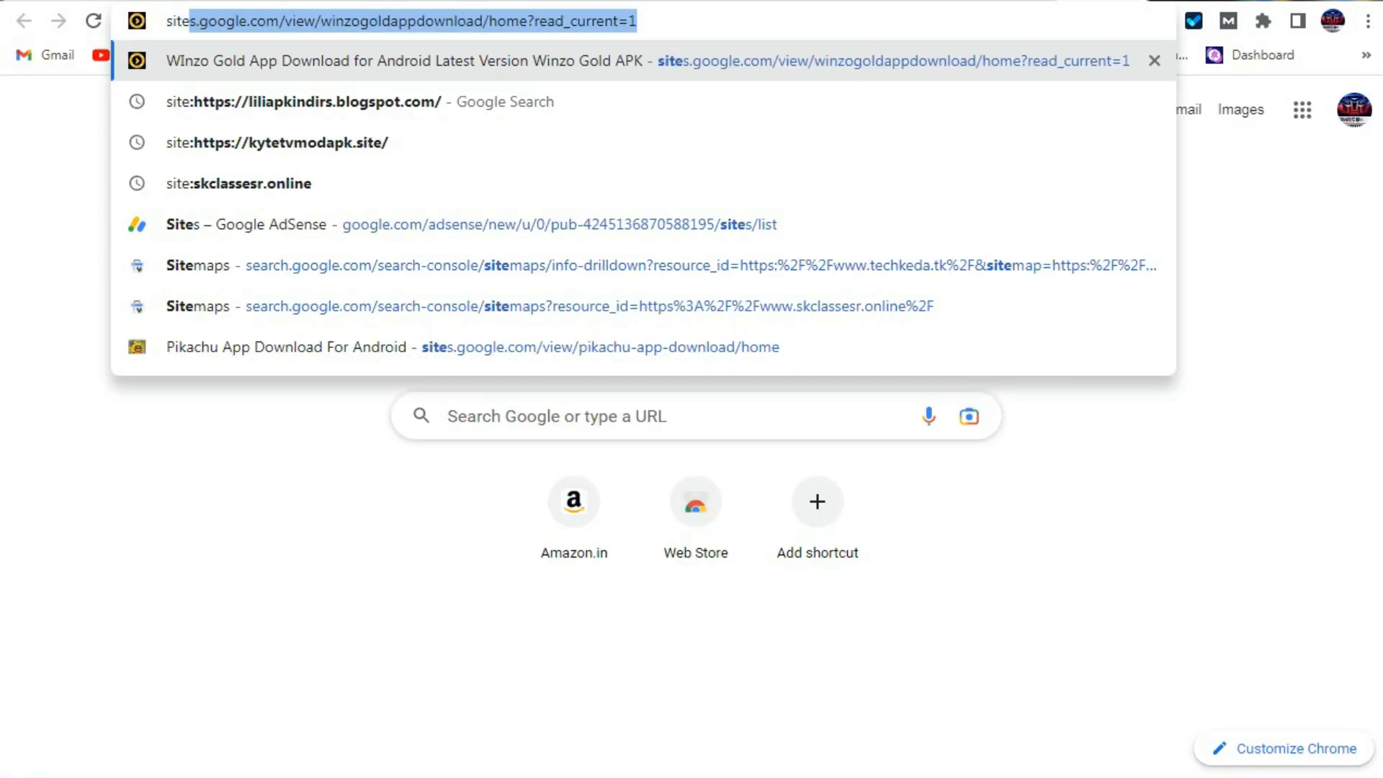
text(:)
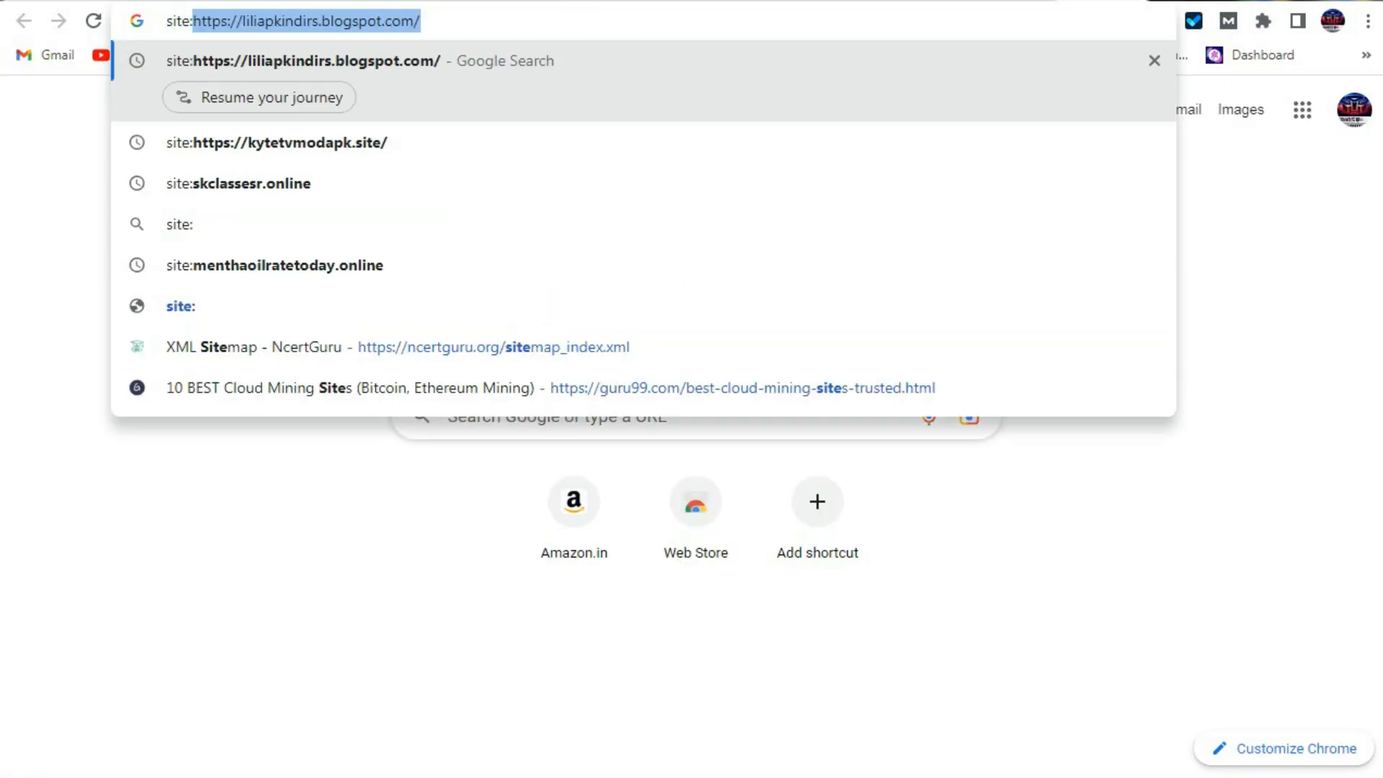
key(Right)
key(Return)
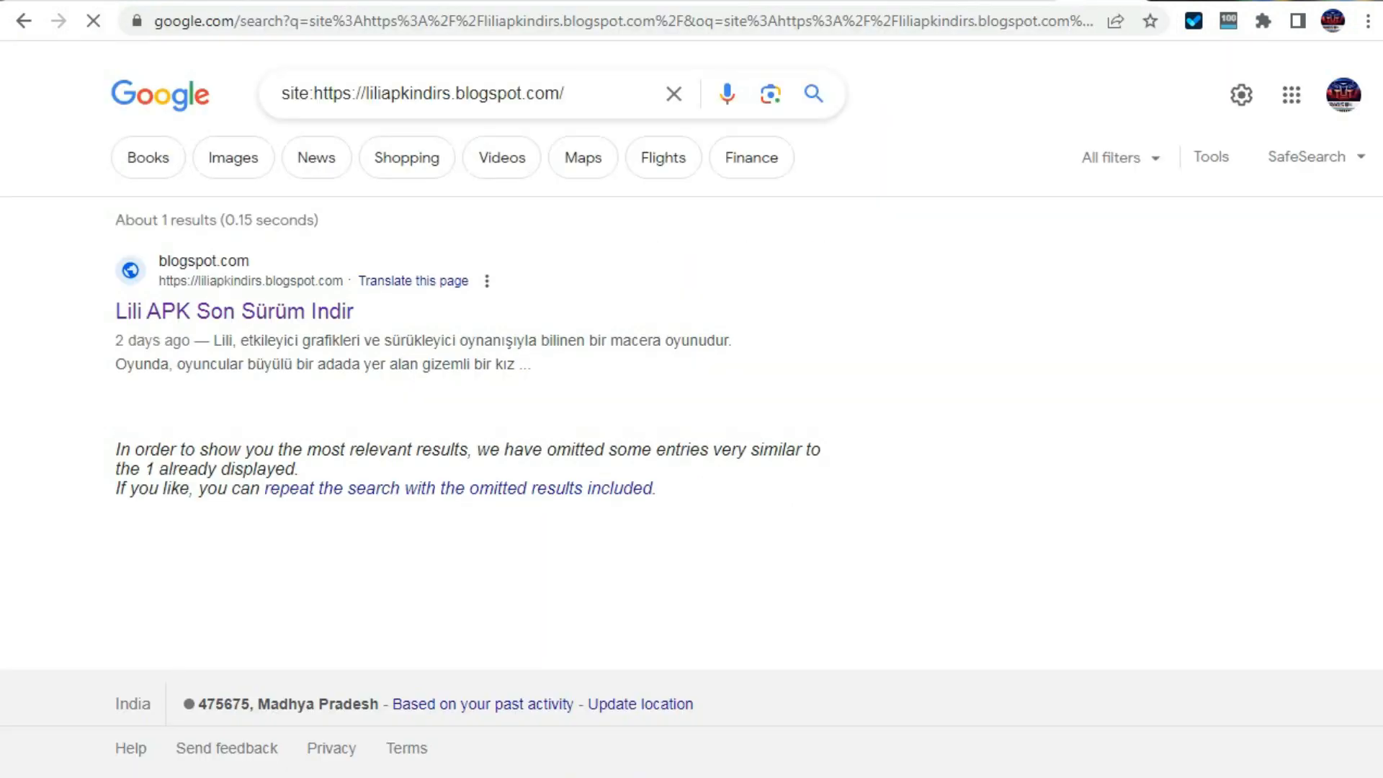
drag(357, 313, 113, 313)
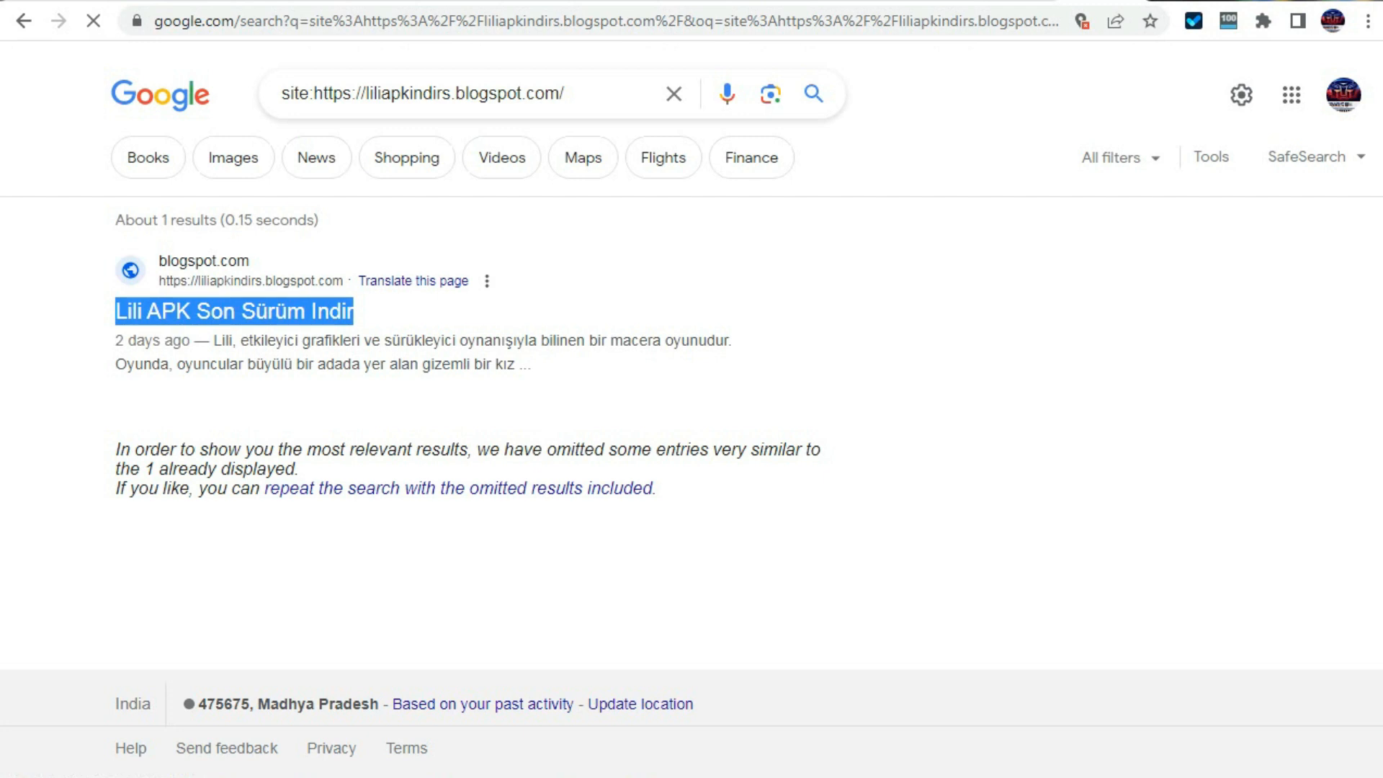
click(216, 311)
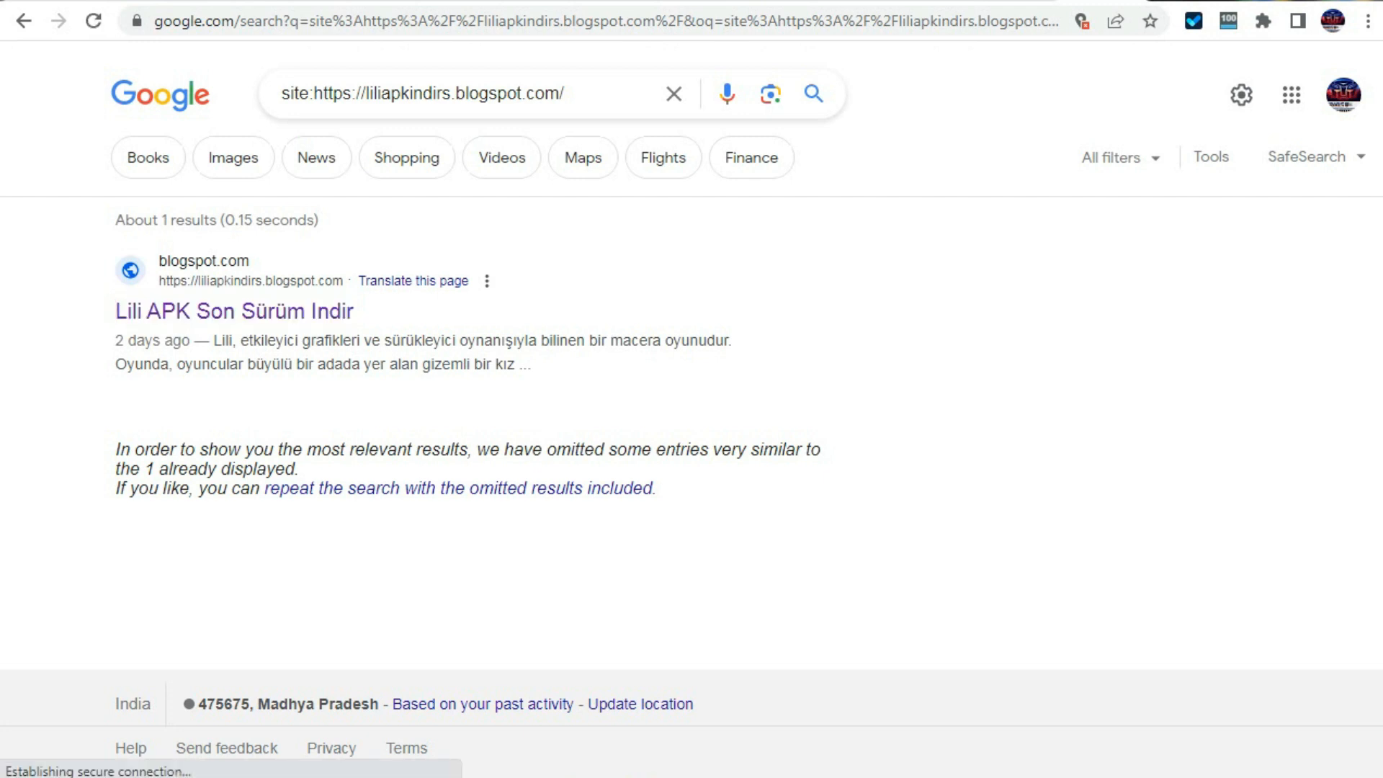